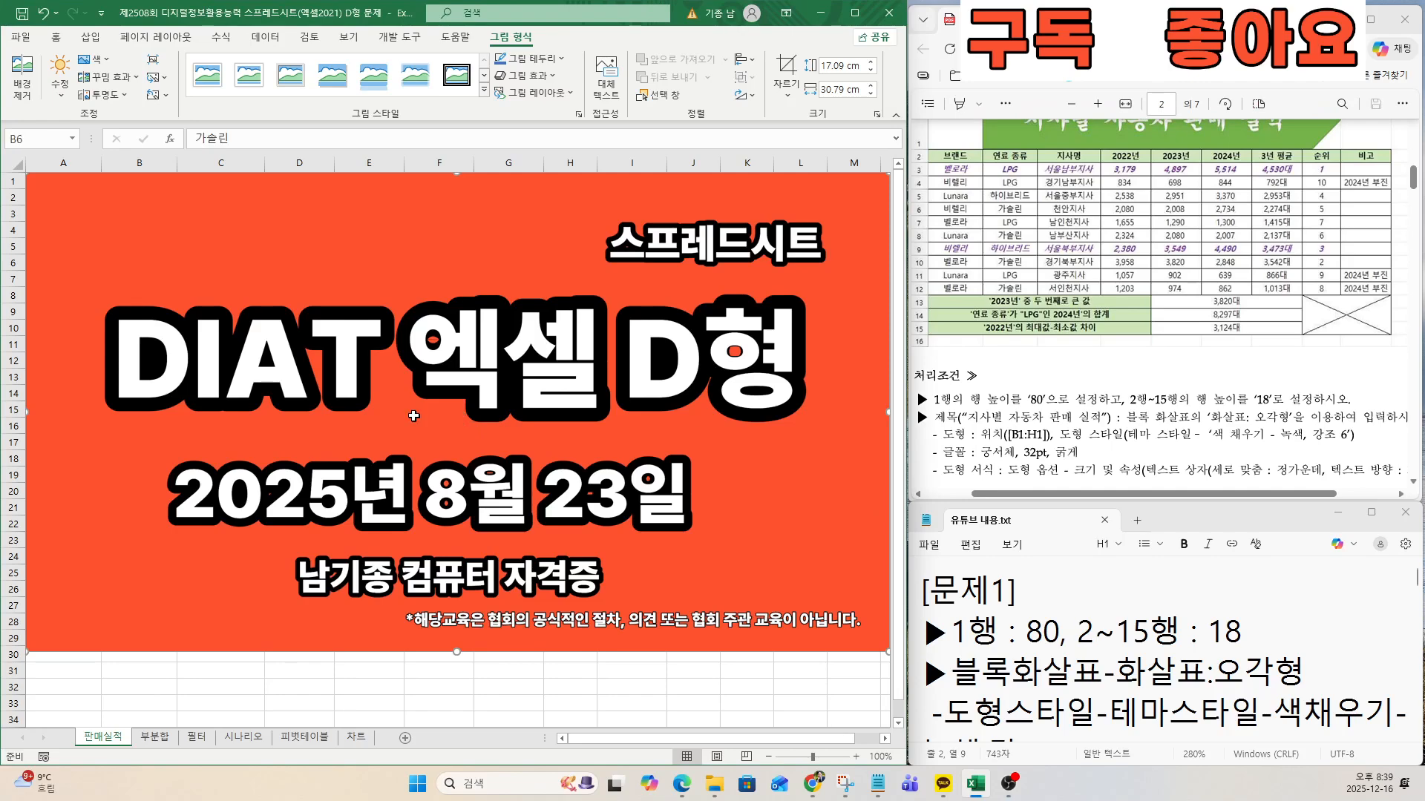
Remove the large red cover picture from the 판매실적 sheet so the data table can be edited.
click(373, 406)
scroll(538, 458, up, 1)
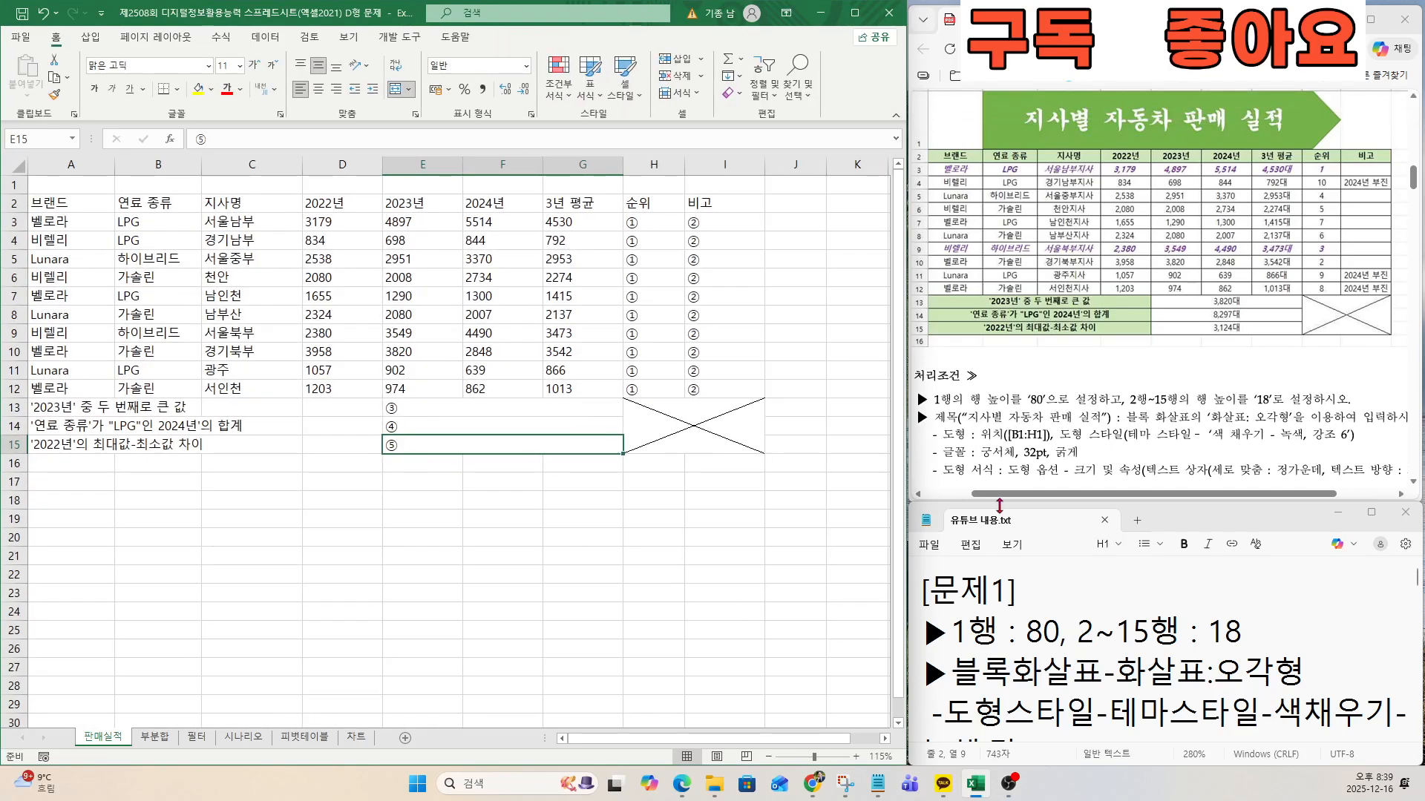
scroll(310, 316, up, 1)
click(256, 297)
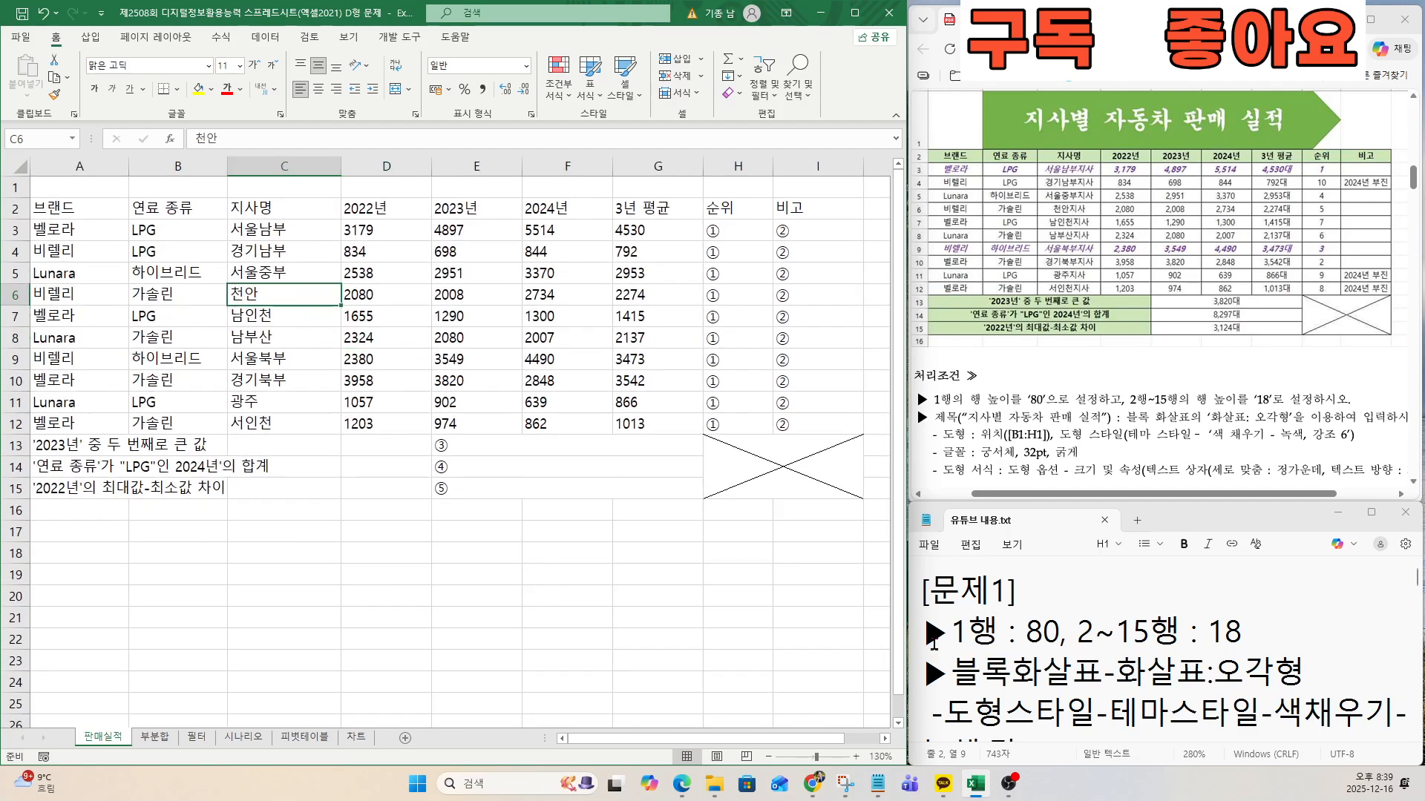
Set the height of row 1 on the 판매실적 sheet to 80.
click(12, 187)
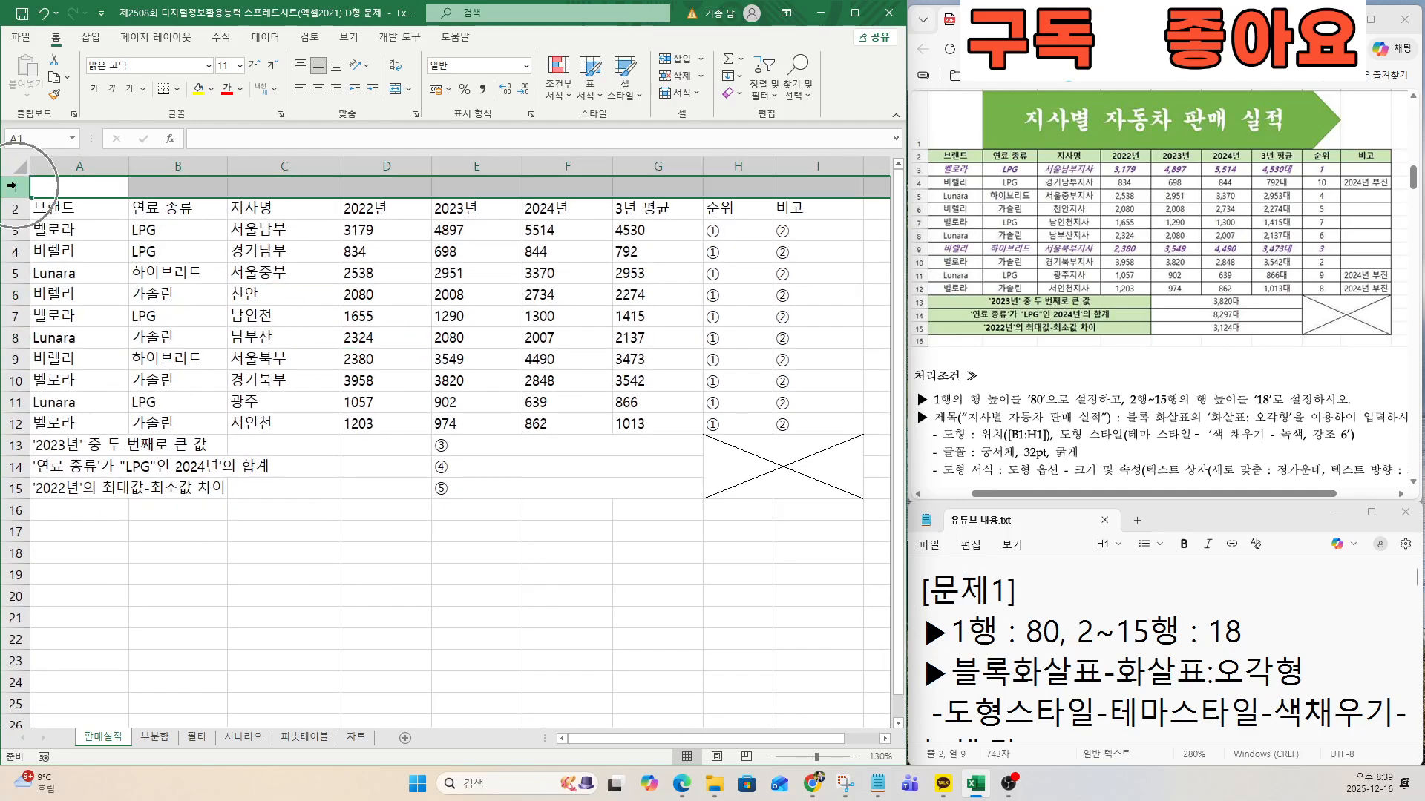
right_click(13, 186)
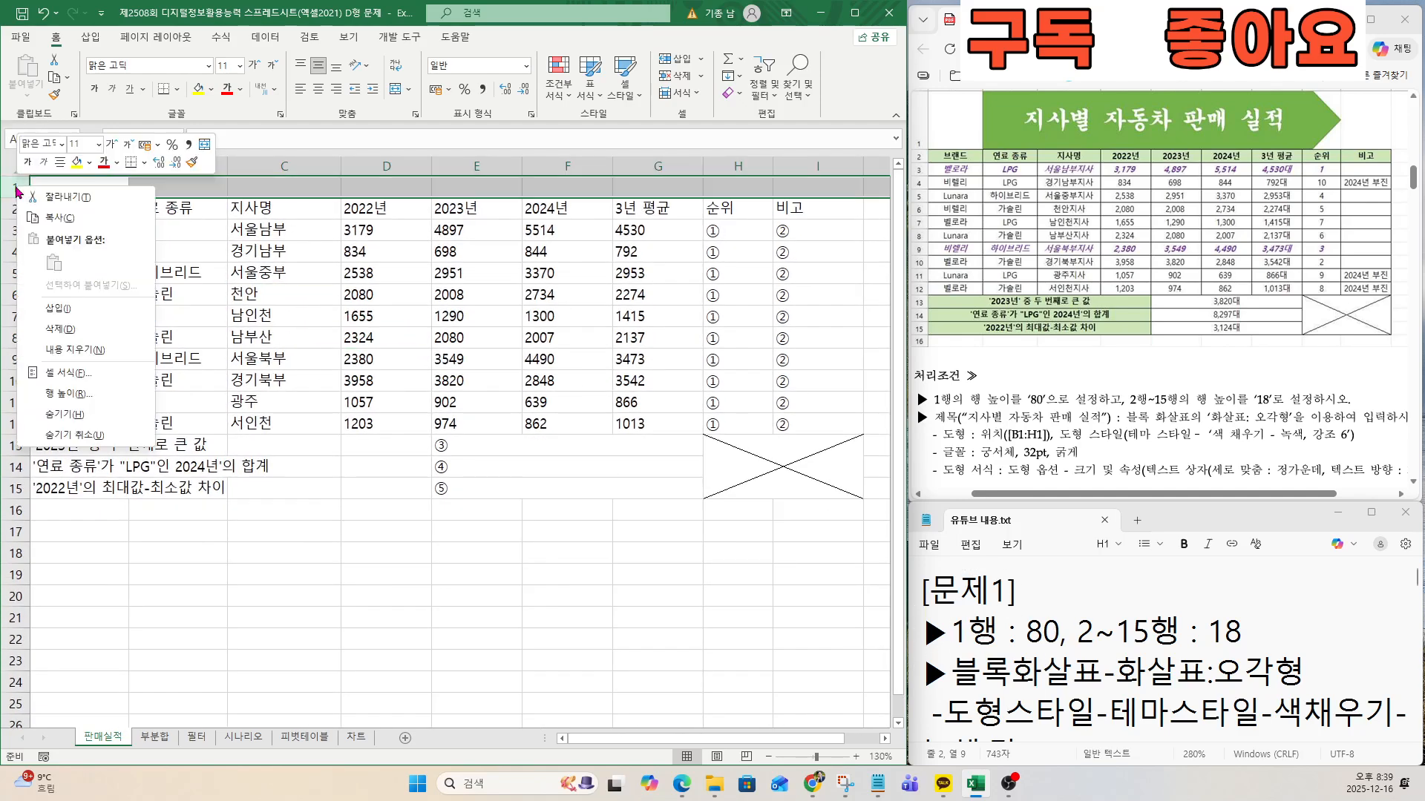
click(64, 396)
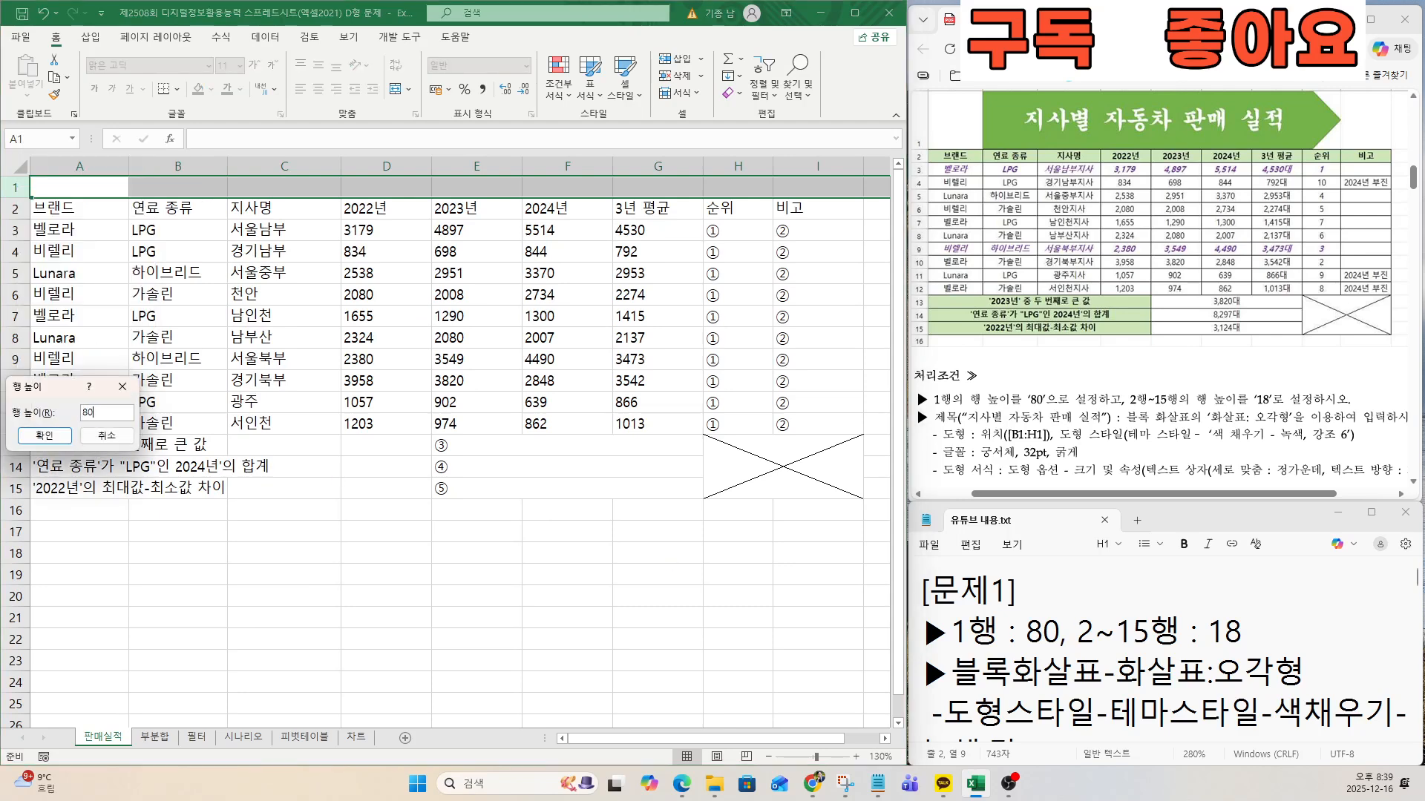
key(Return)
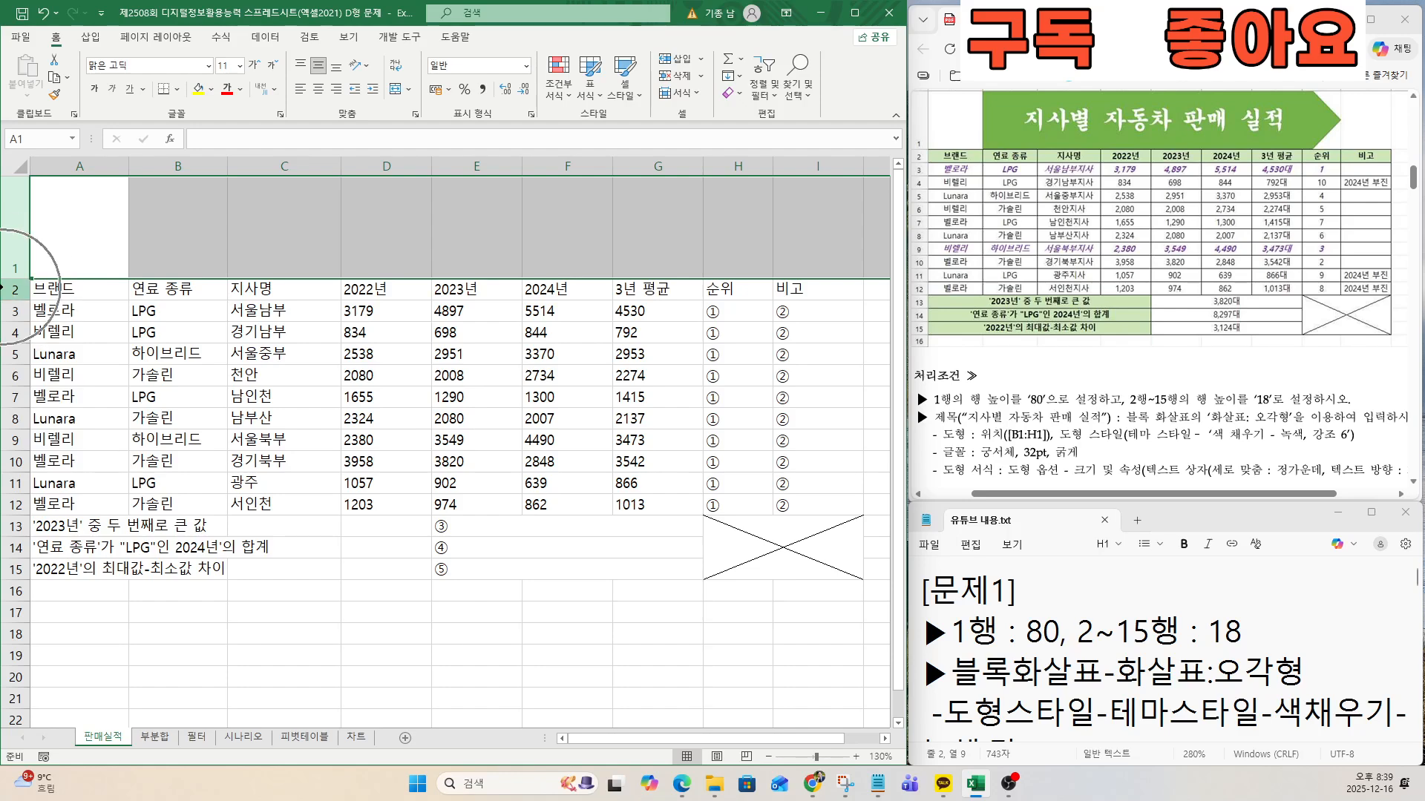
Set the height of rows 2 through 15 to 18.
drag(13, 290, 12, 569)
right_click(11, 414)
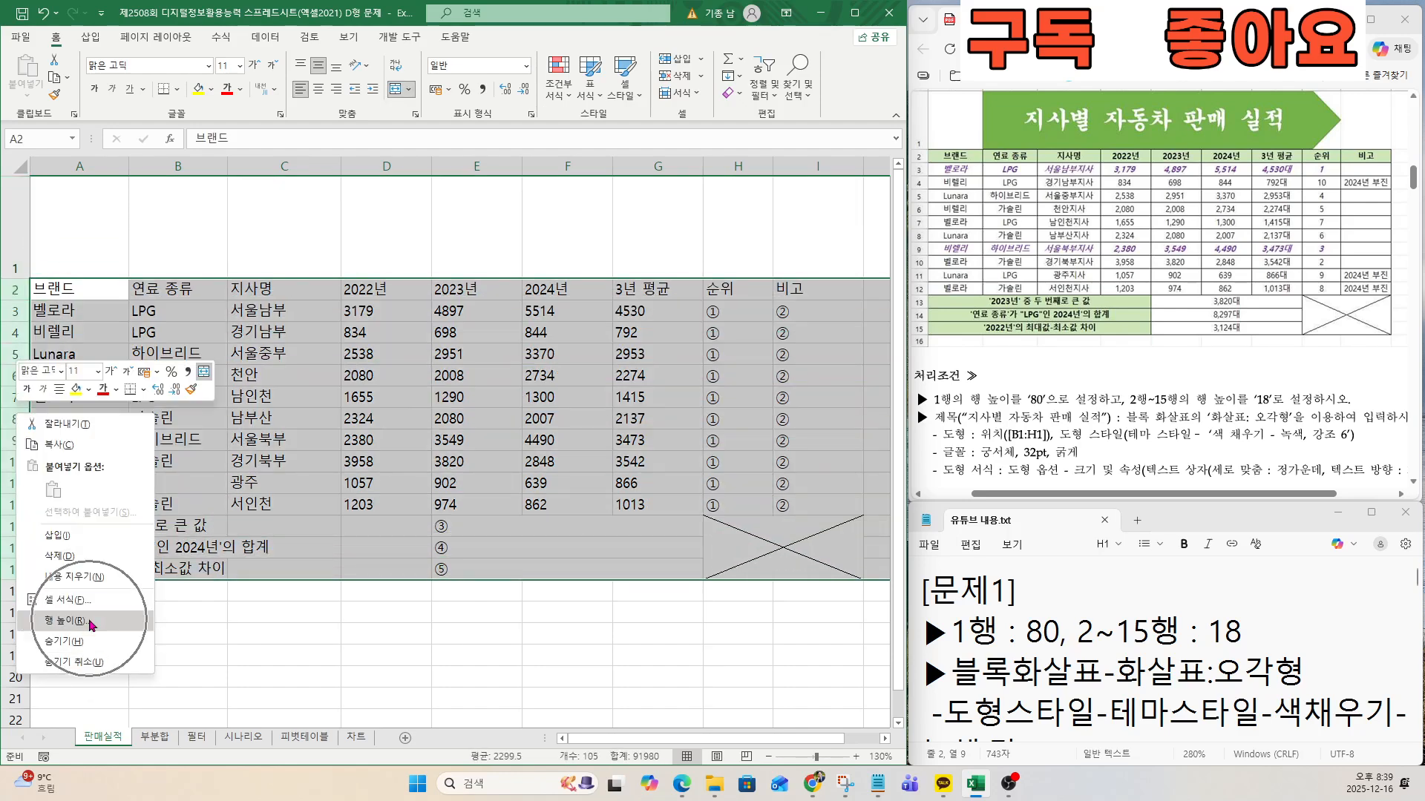
click(92, 621)
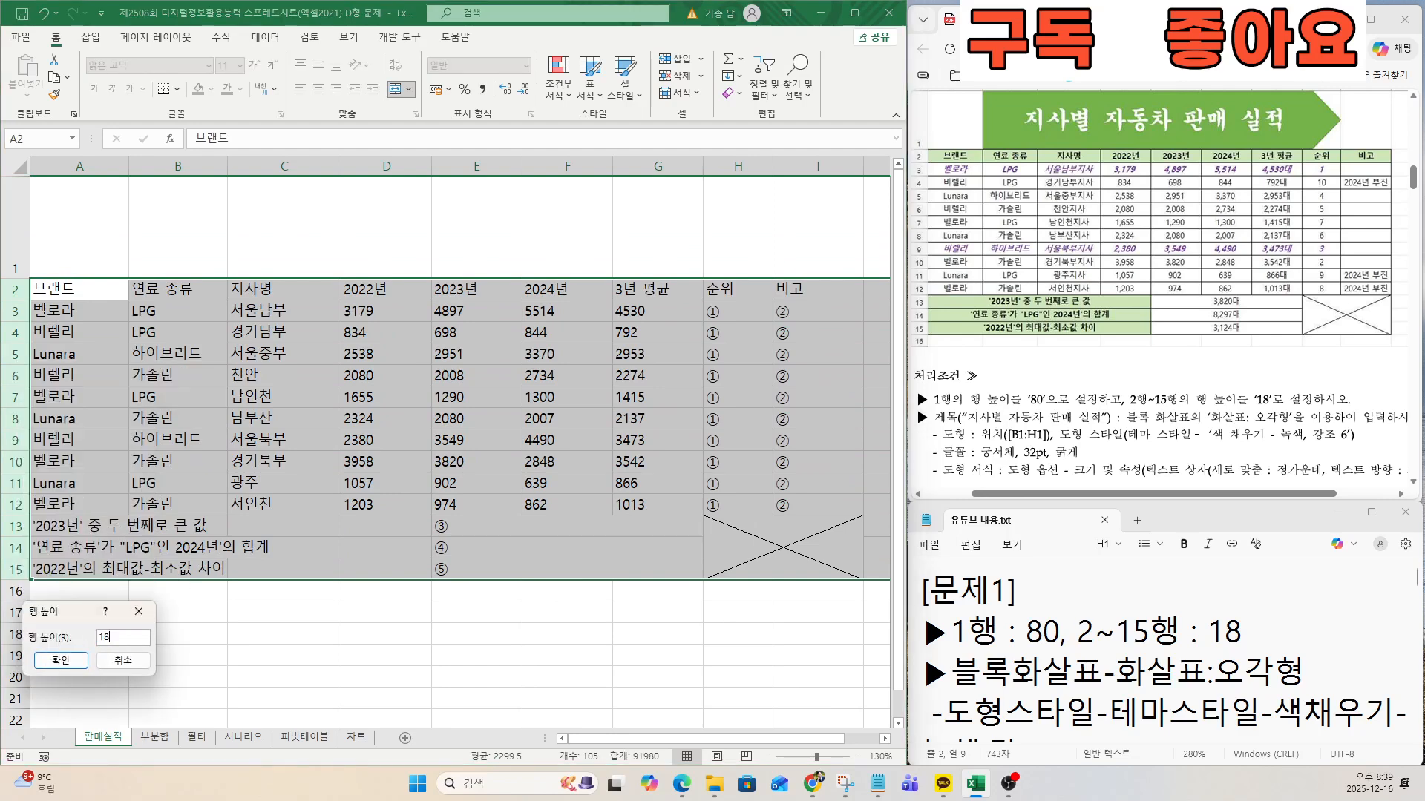
click(61, 659)
click(258, 454)
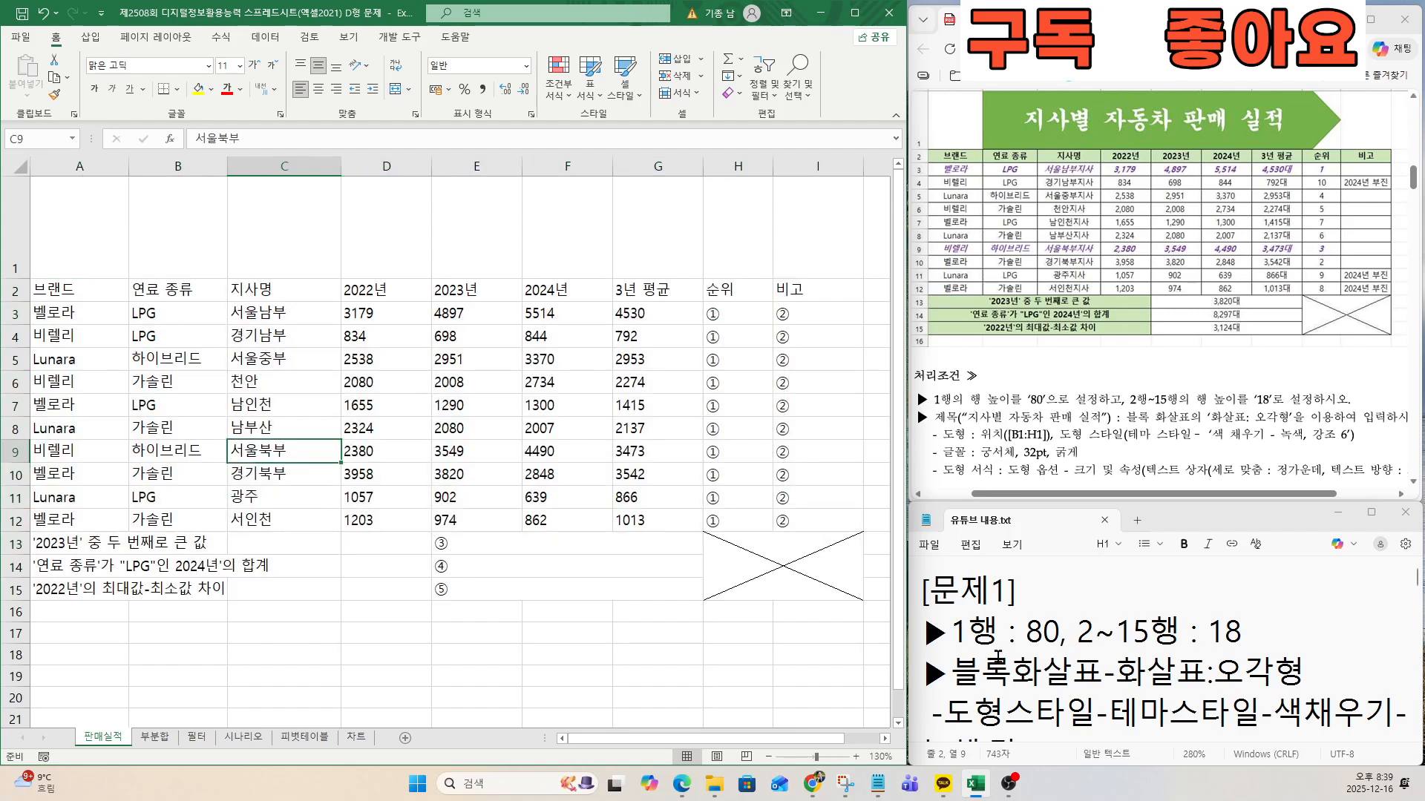
Draw a 화살표: 오각형 block arrow across B1:H1, about 2.67 cm high and 17.54 cm wide.
drag(957, 401, 1107, 394)
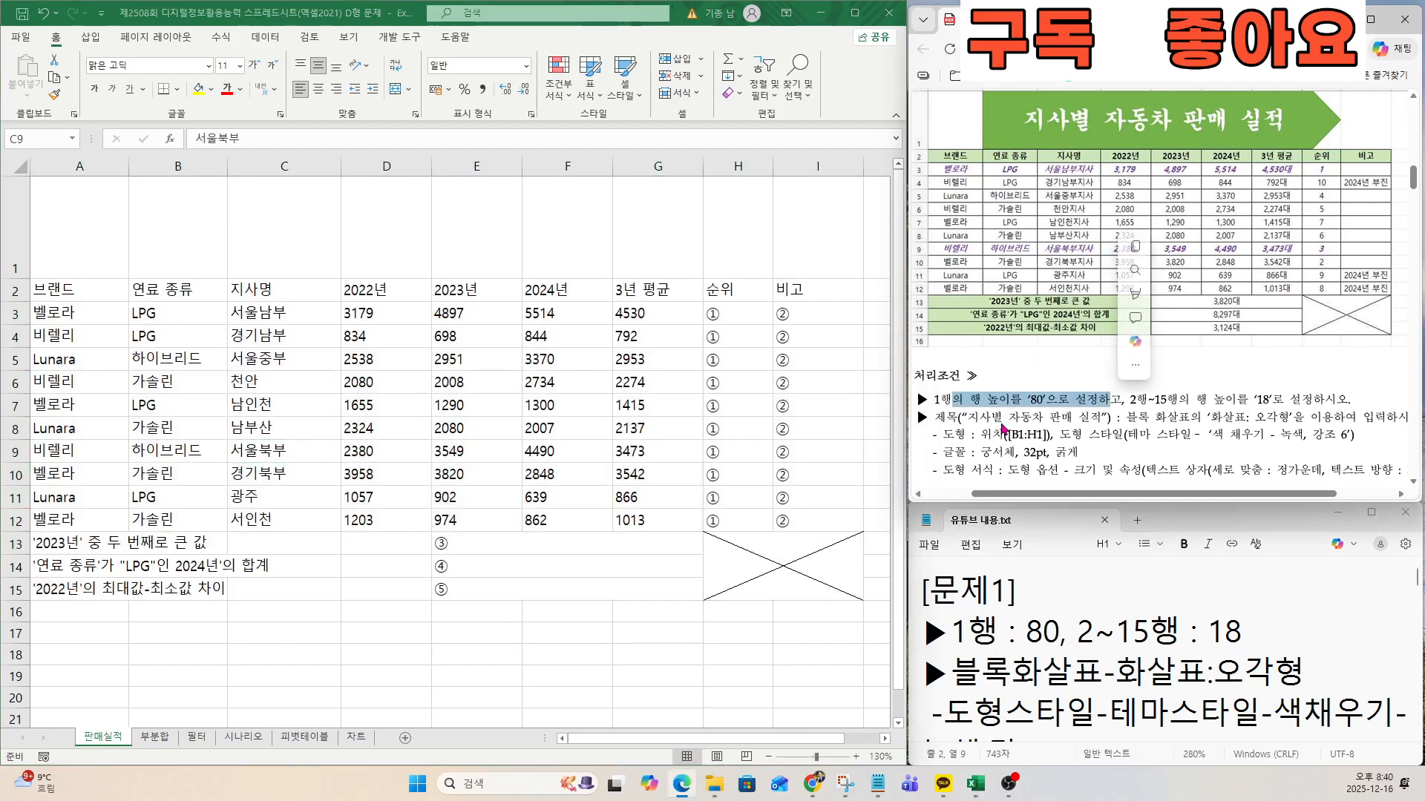
click(995, 420)
drag(932, 417, 1043, 418)
click(1030, 422)
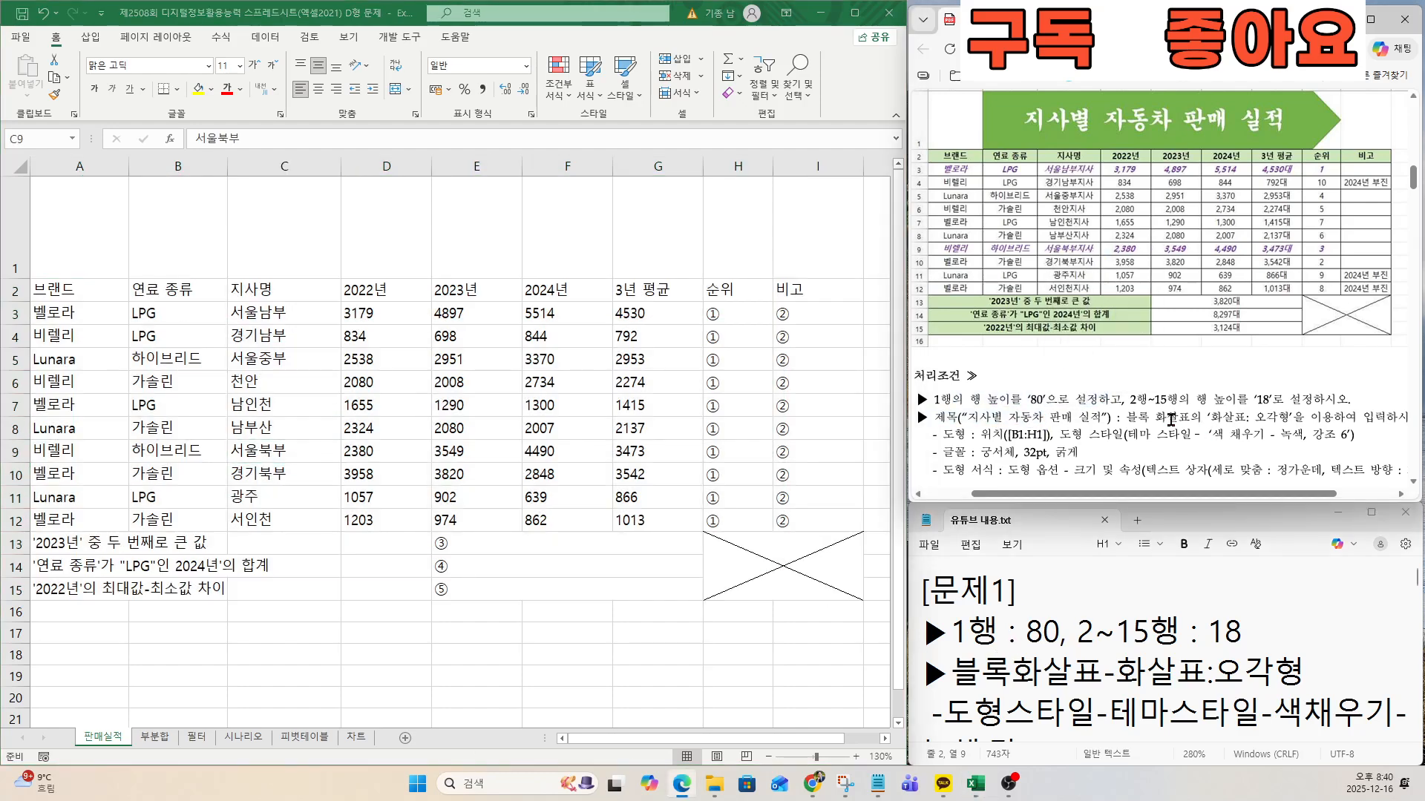
drag(1139, 418, 1234, 417)
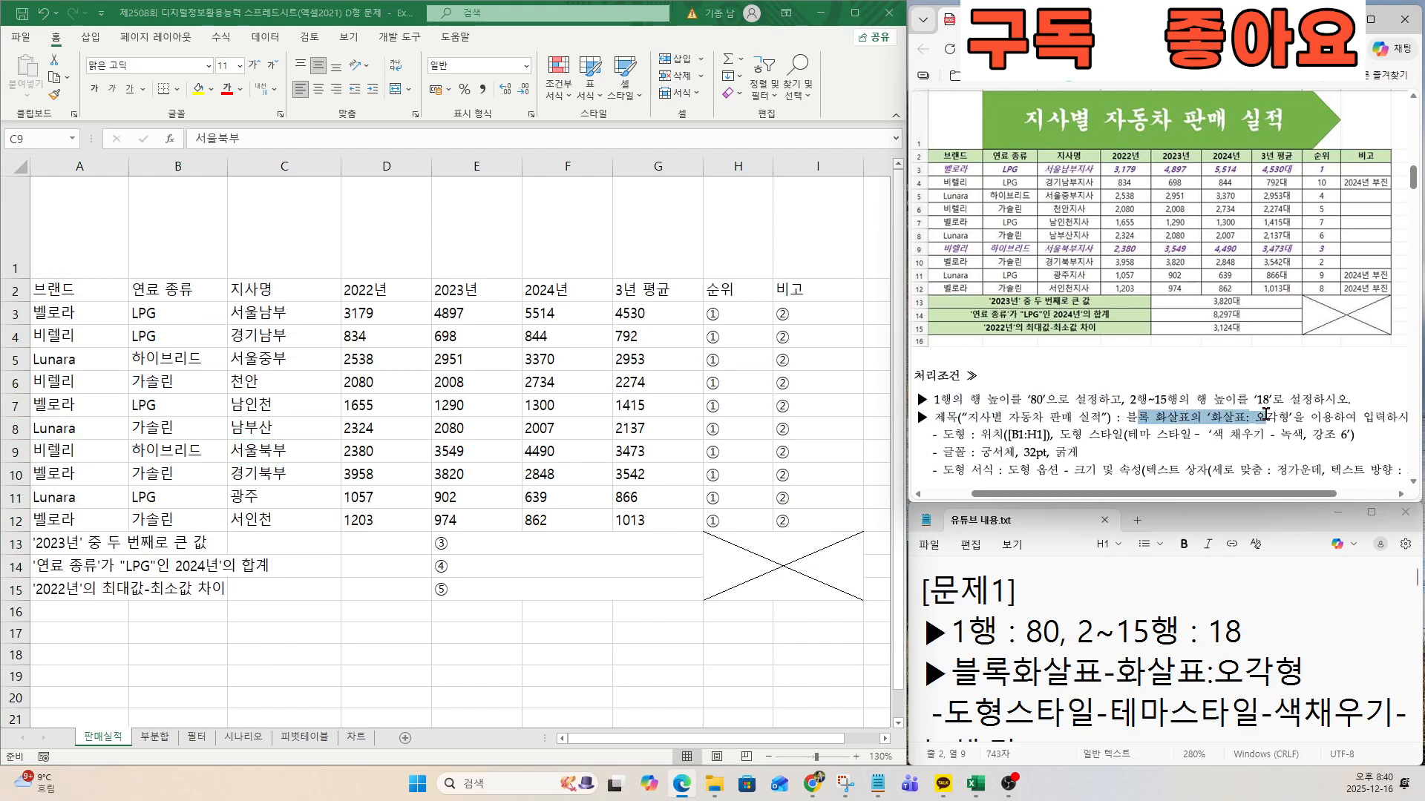
click(93, 40)
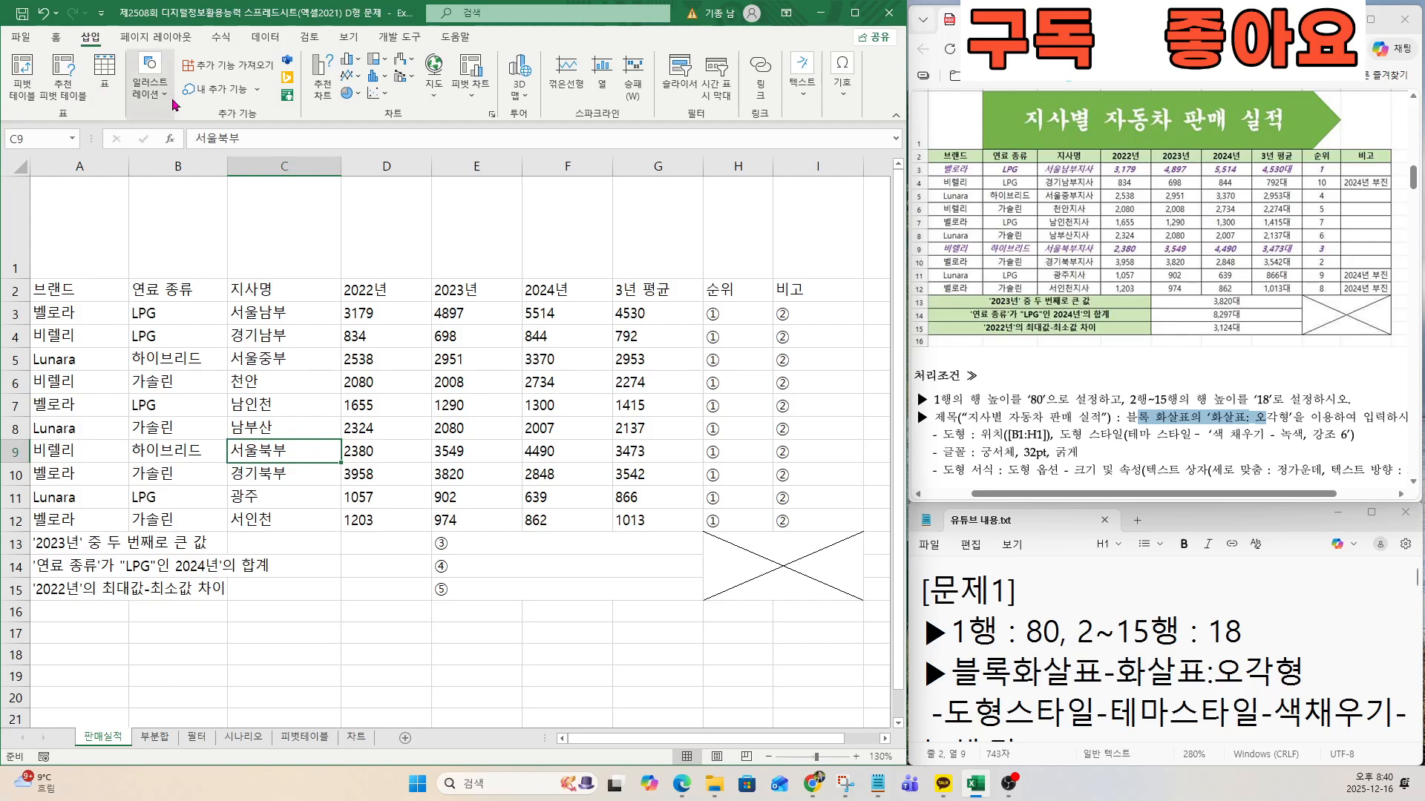
click(150, 77)
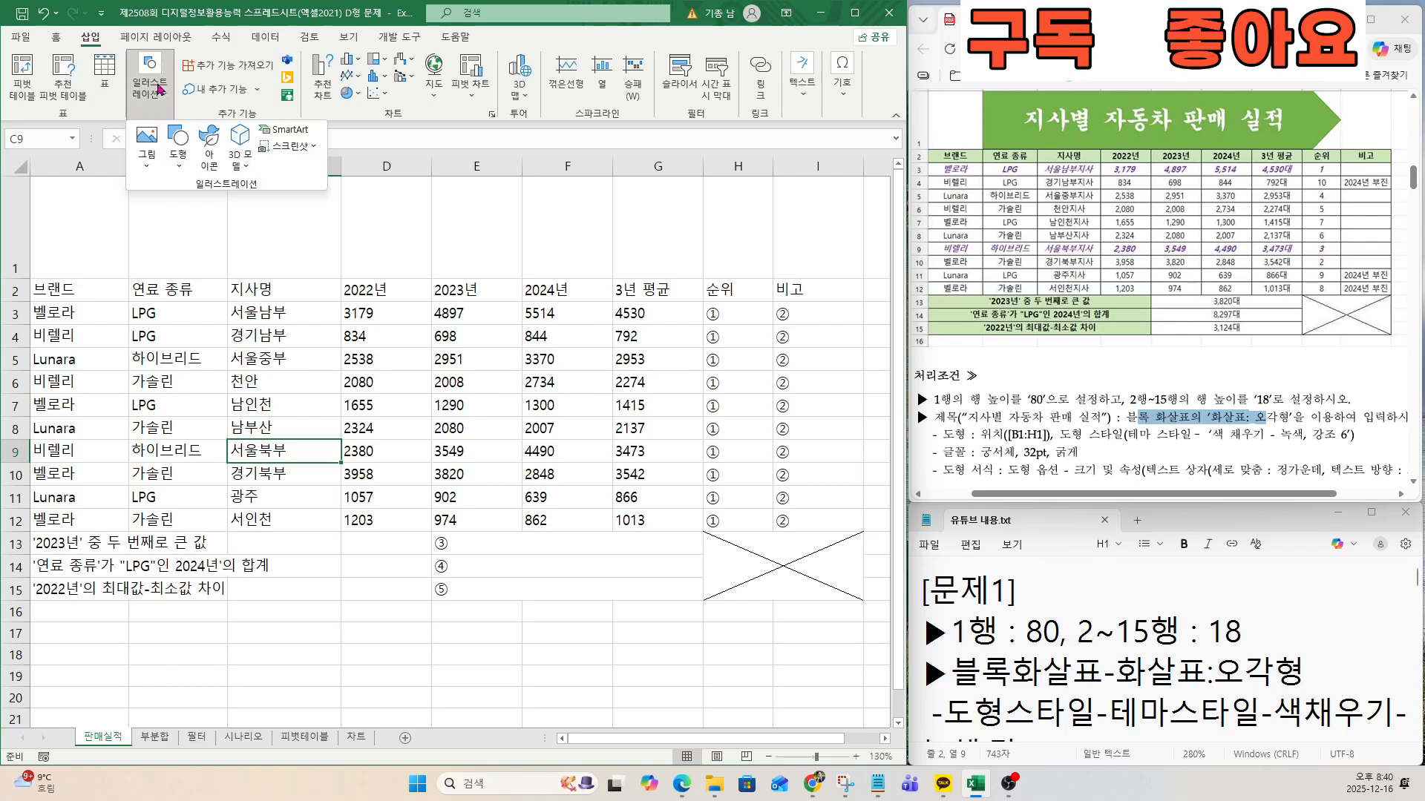
click(176, 152)
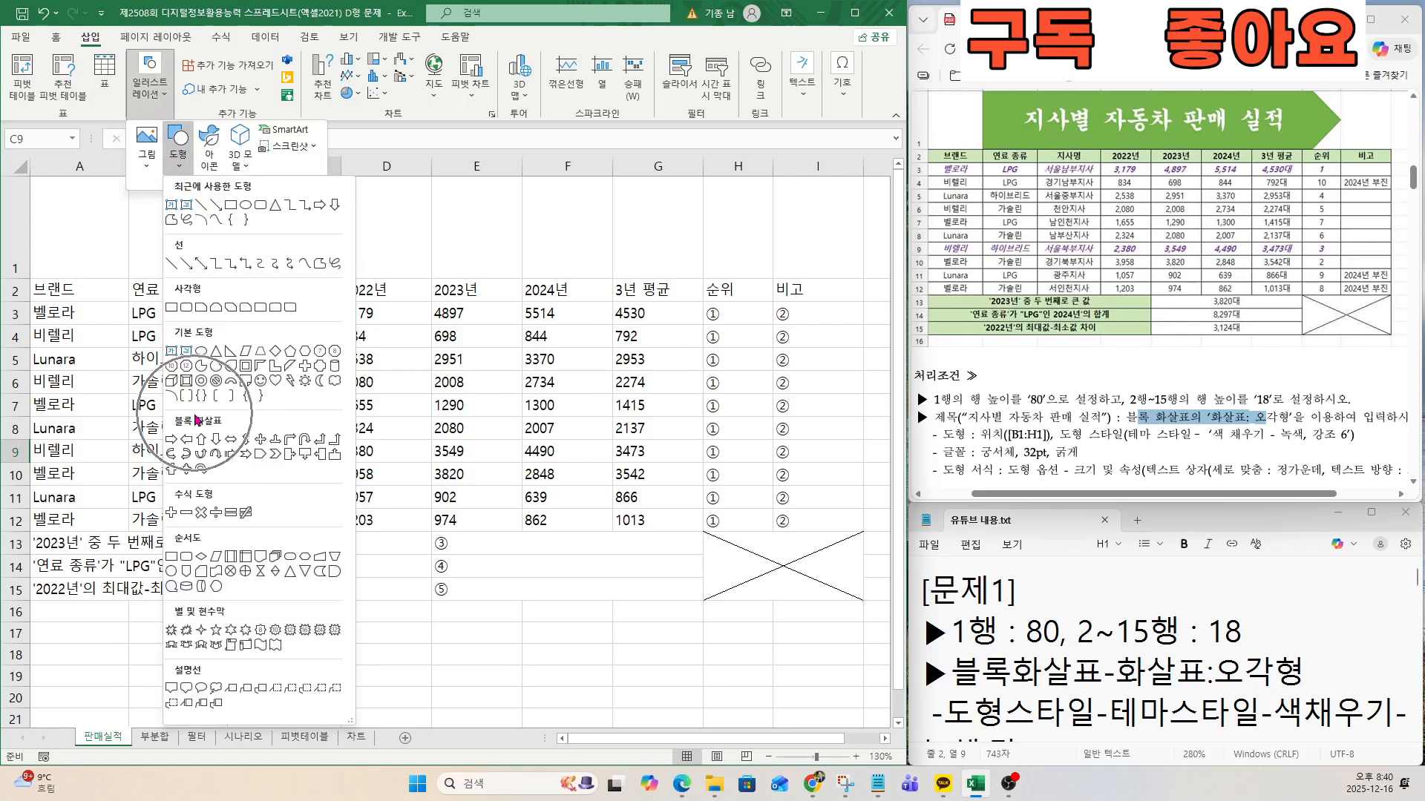
click(256, 460)
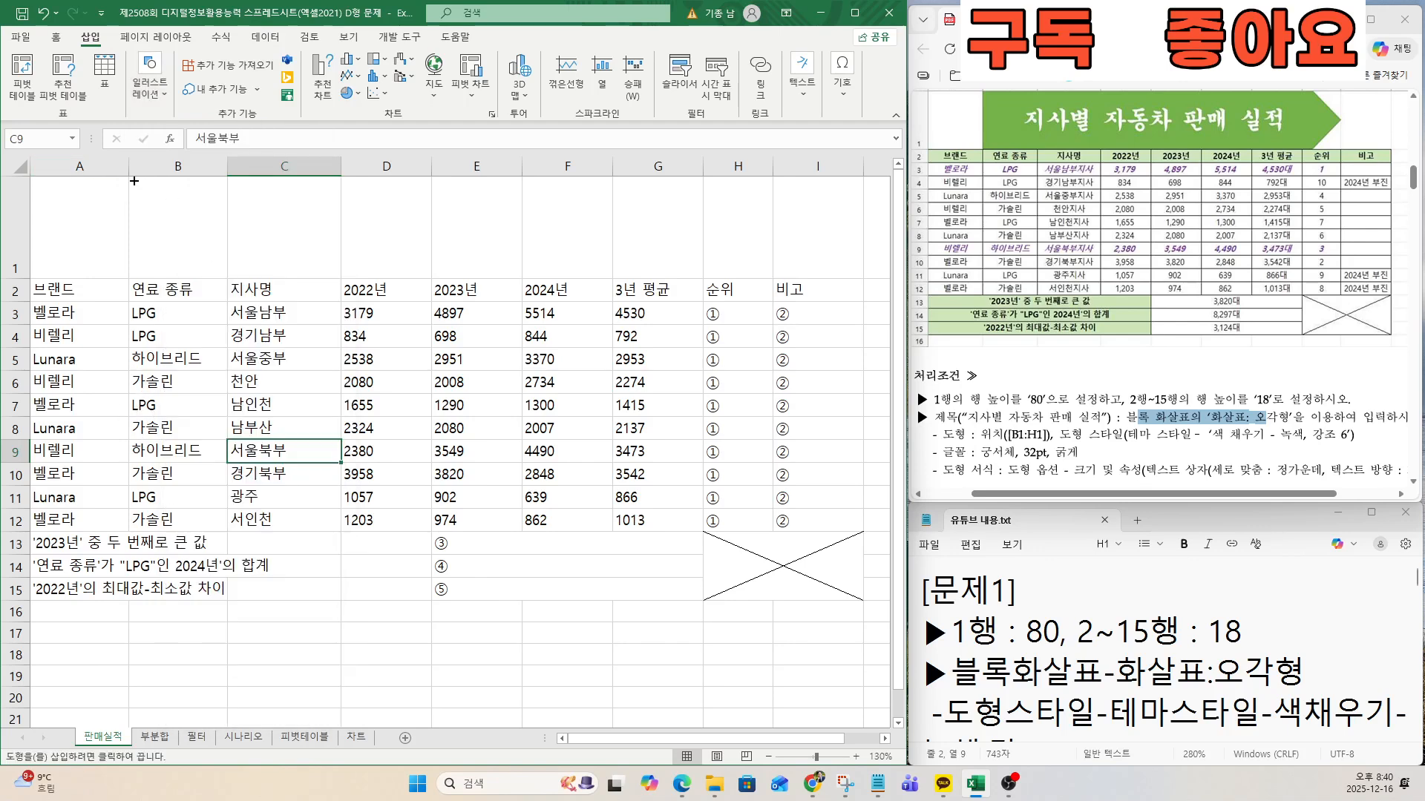
drag(130, 176, 771, 274)
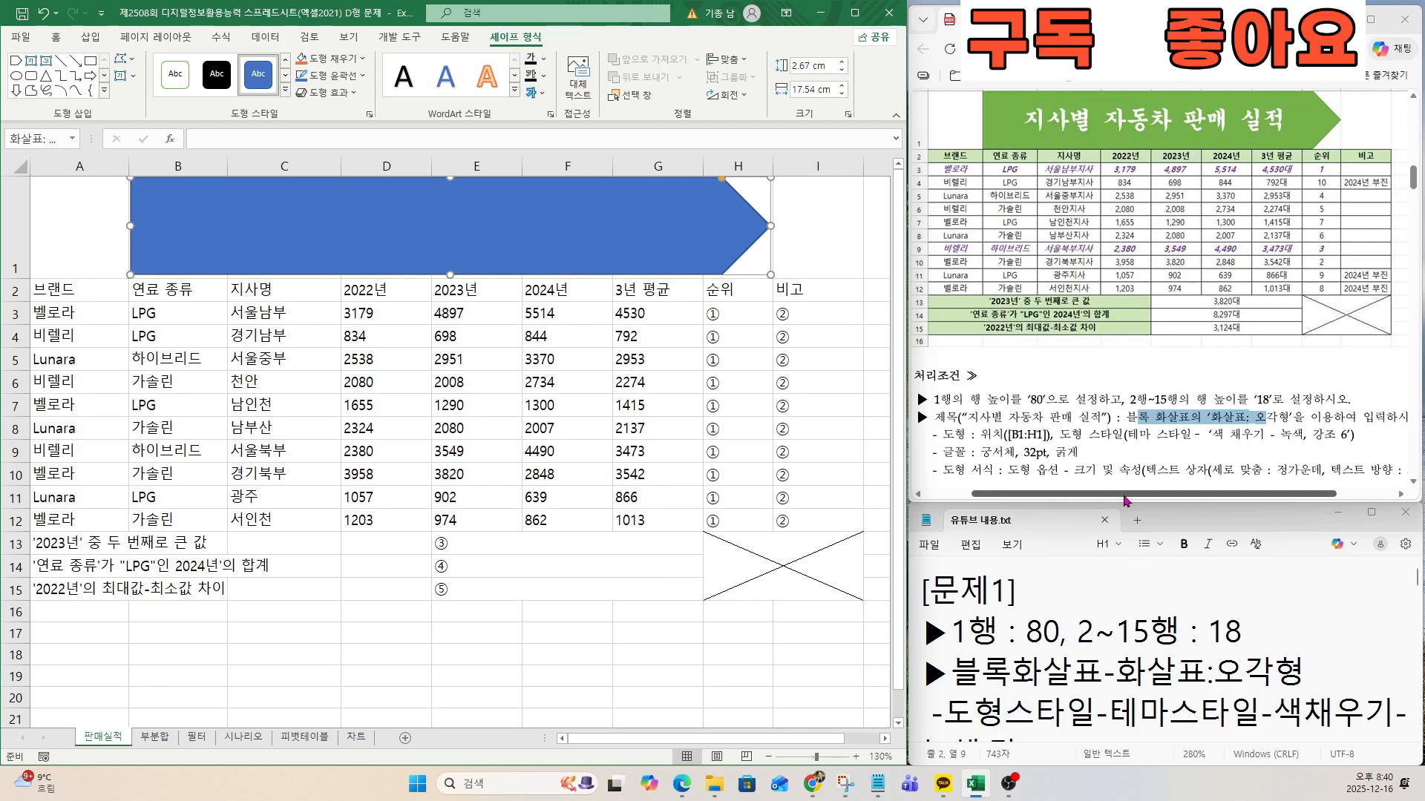
Apply the theme shape style 색 채우기 - 녹색, 강조 6 to the pentagon arrow.
drag(1061, 433, 1197, 450)
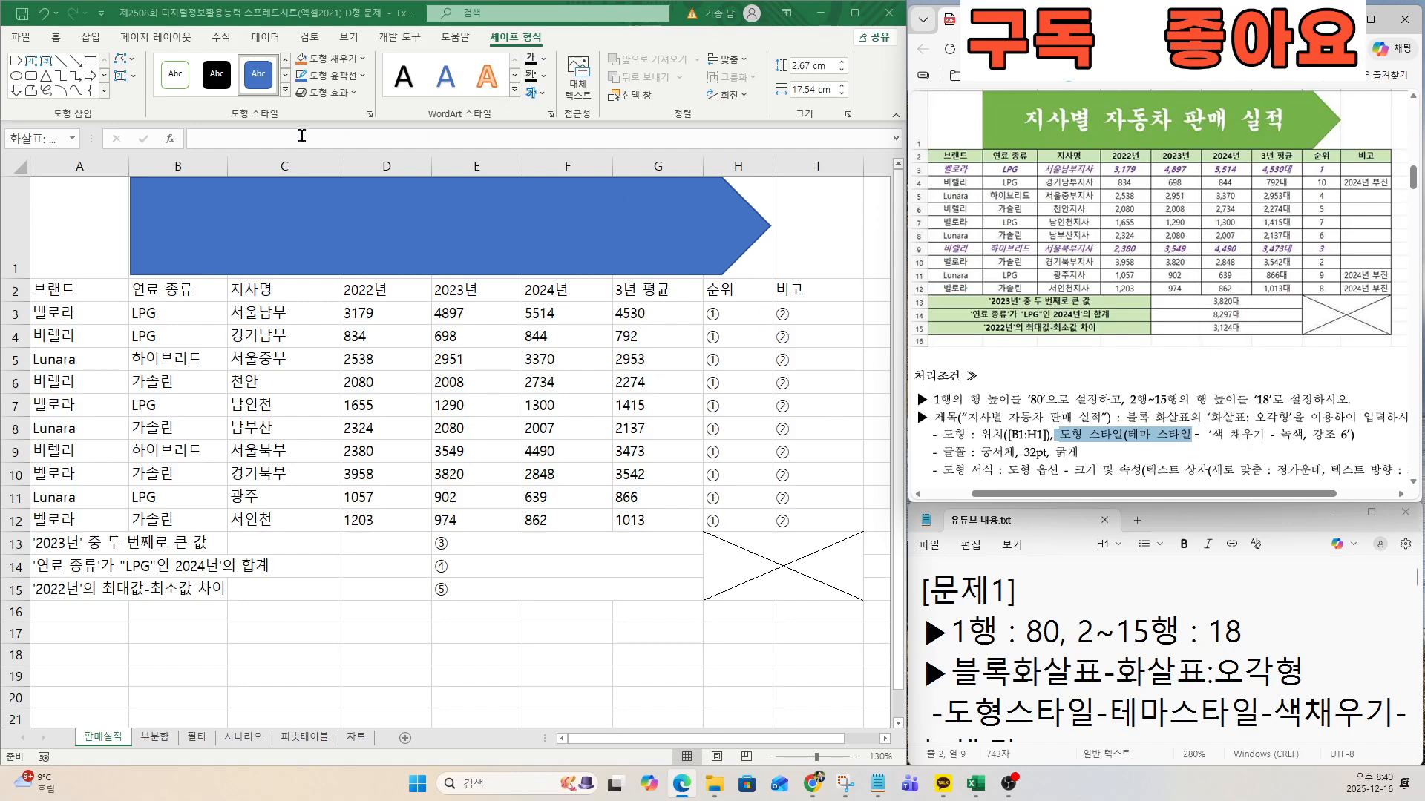
key(ctrl)
key(ctrl)
key(ctrl)
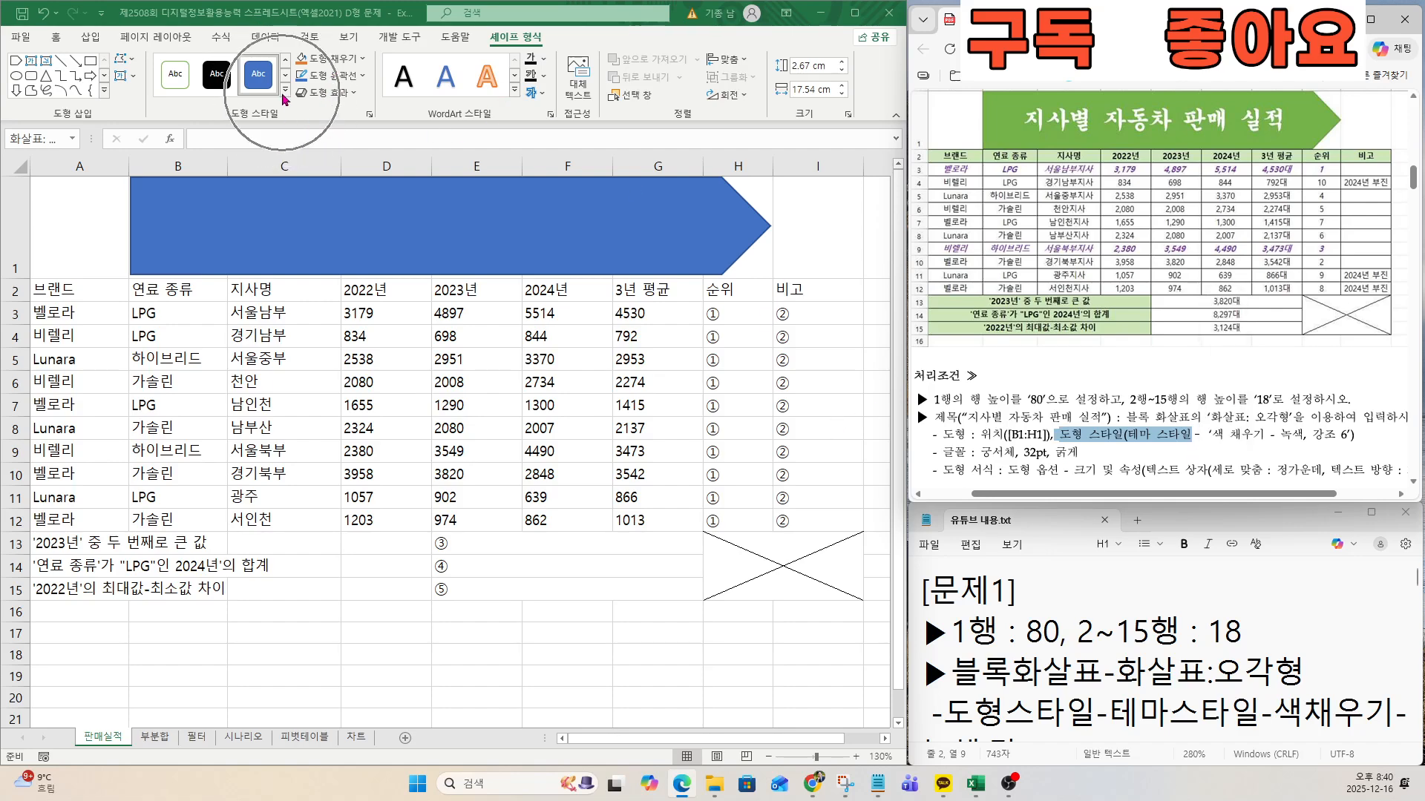
click(283, 93)
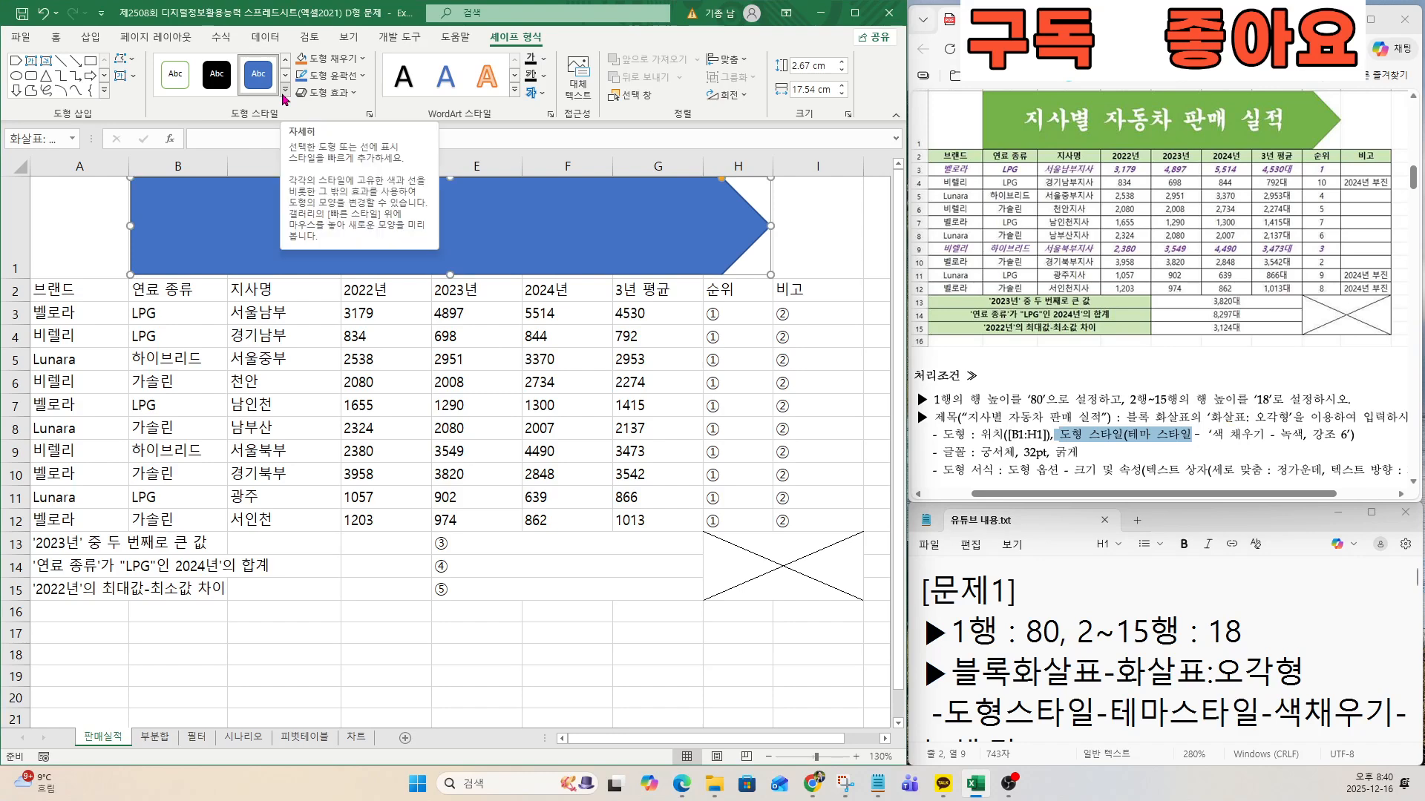
click(283, 93)
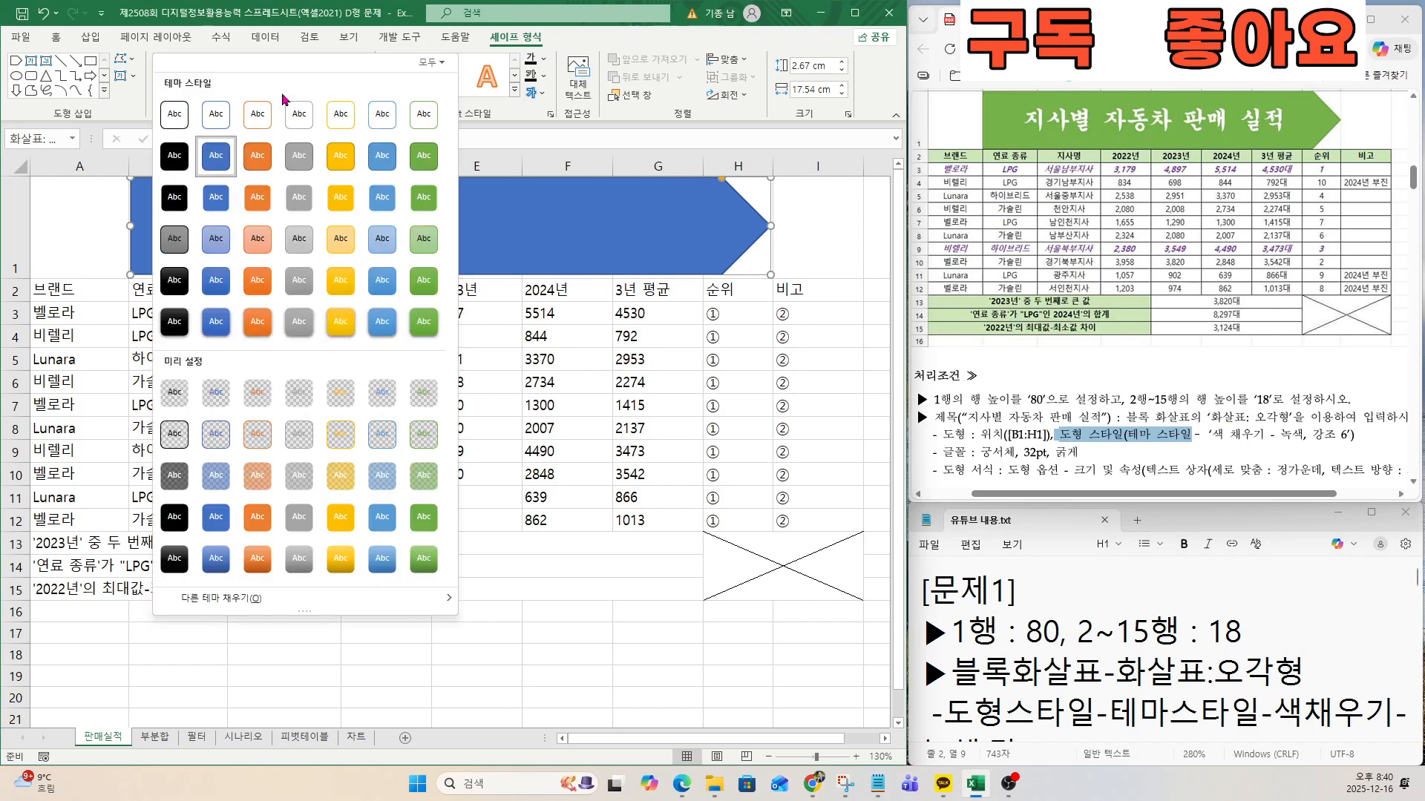
key(ctrl)
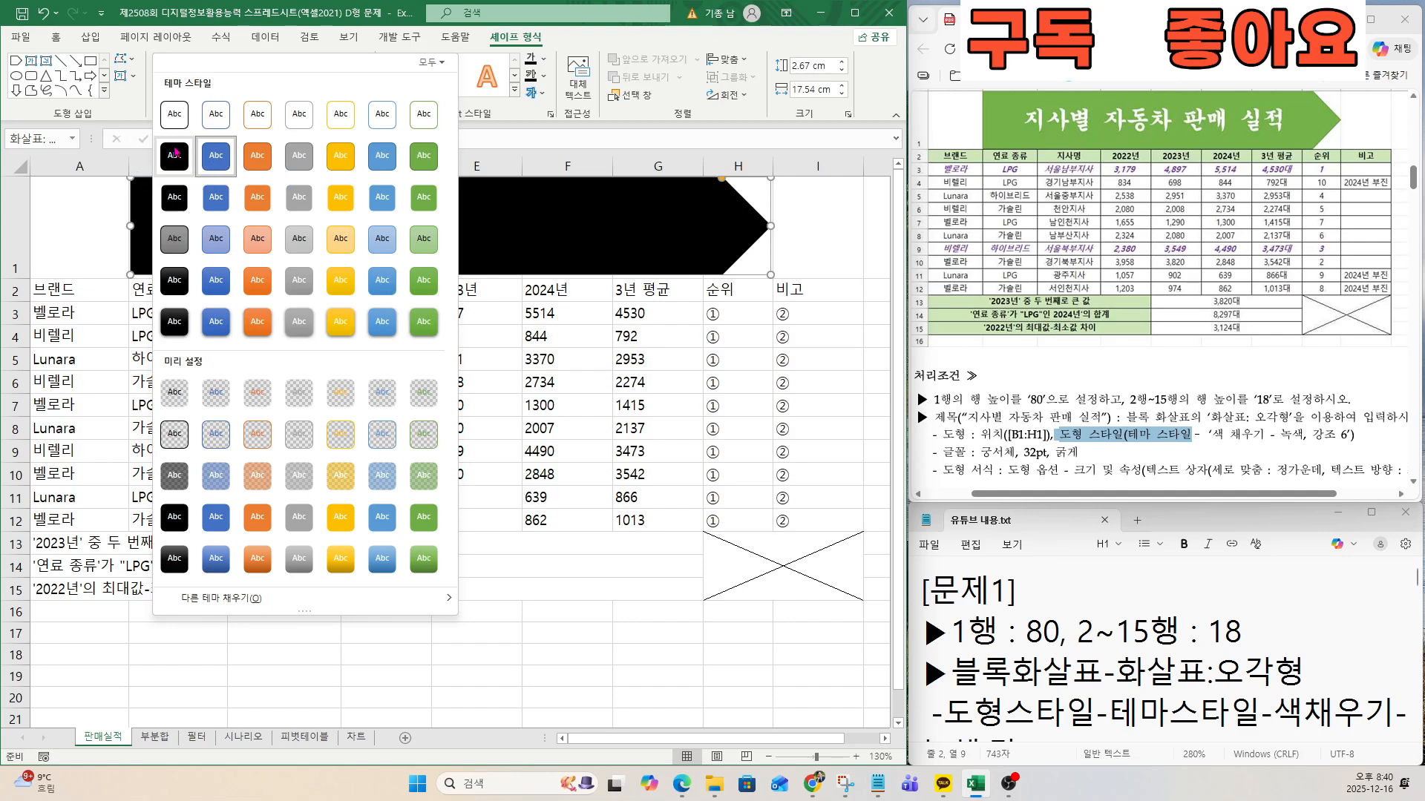
key(ctrl)
key(ctrl)
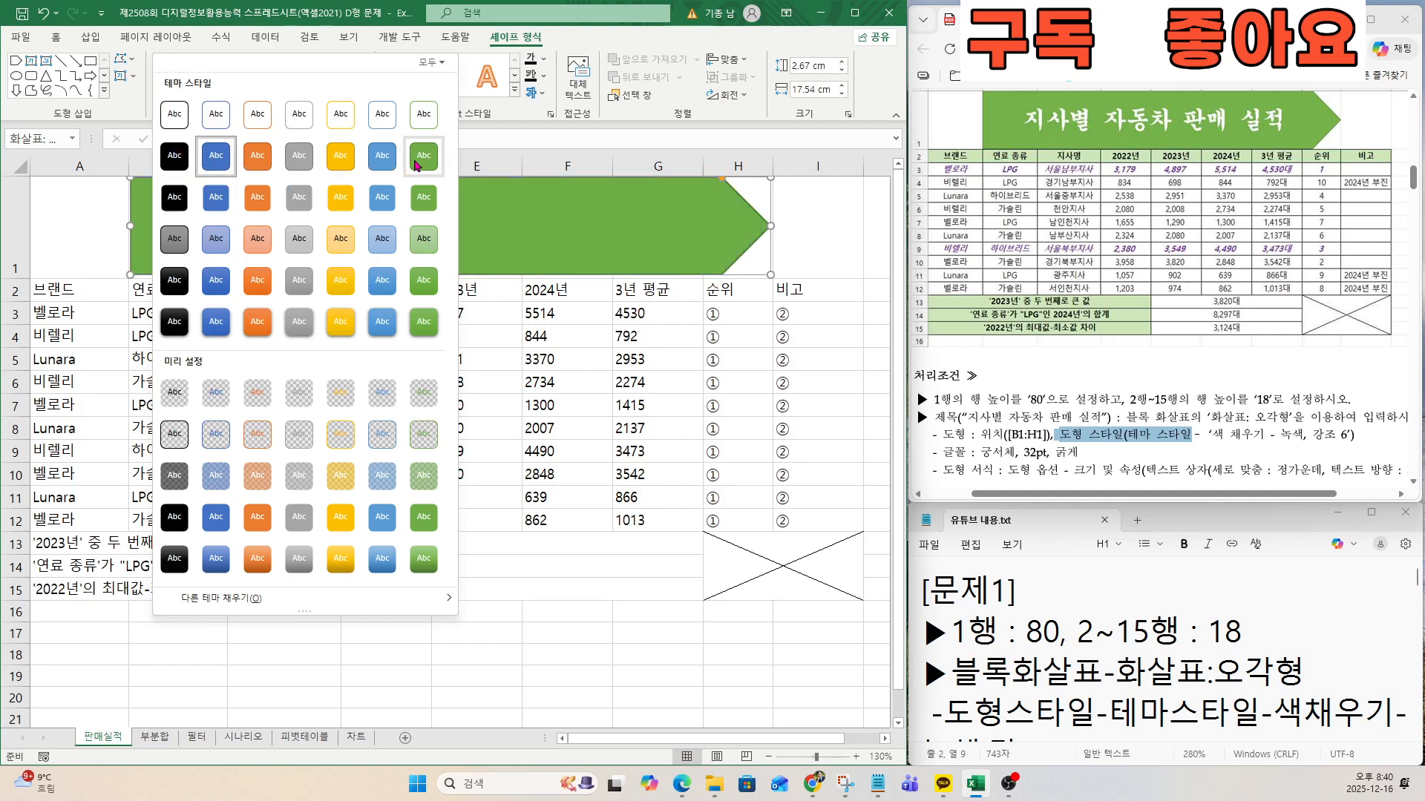
key(ctrl)
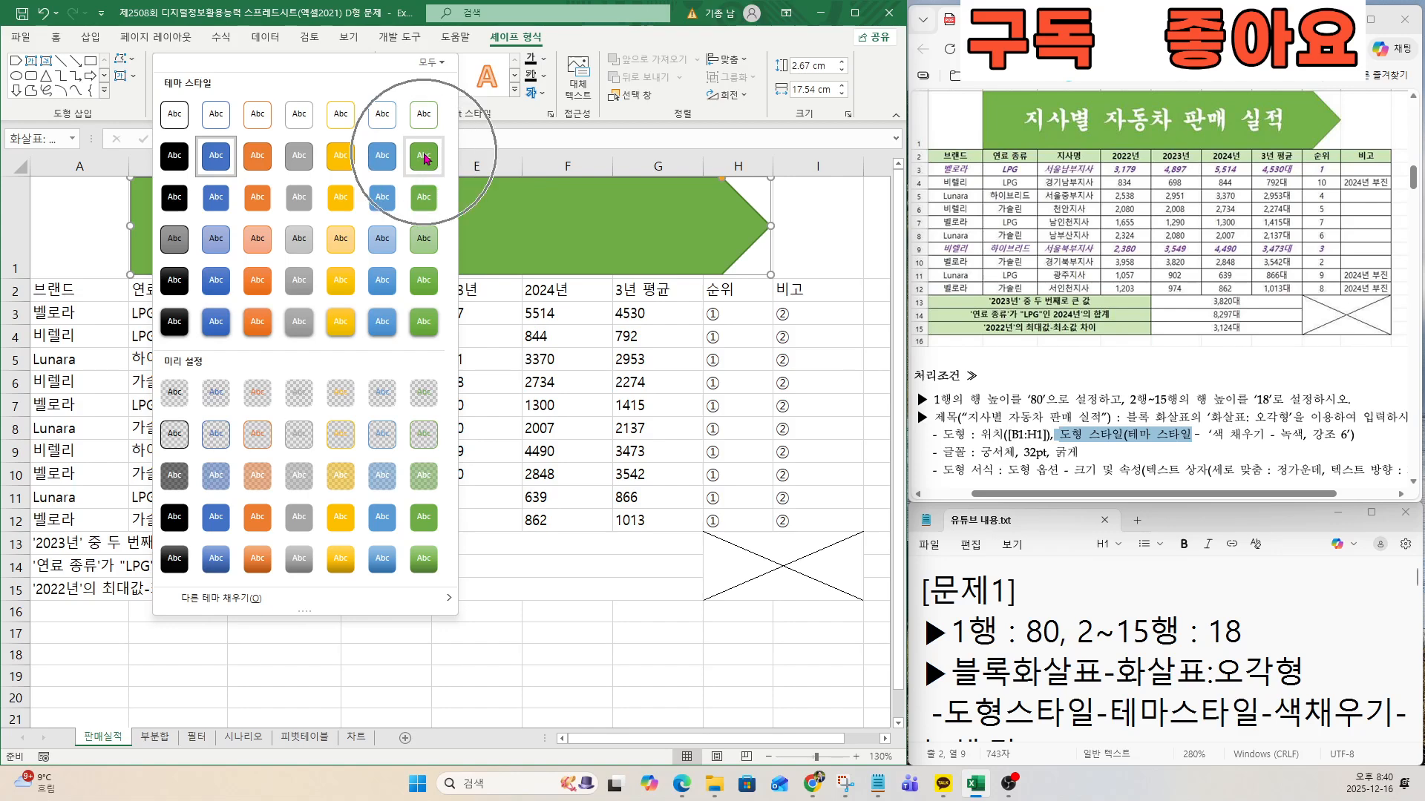
click(425, 158)
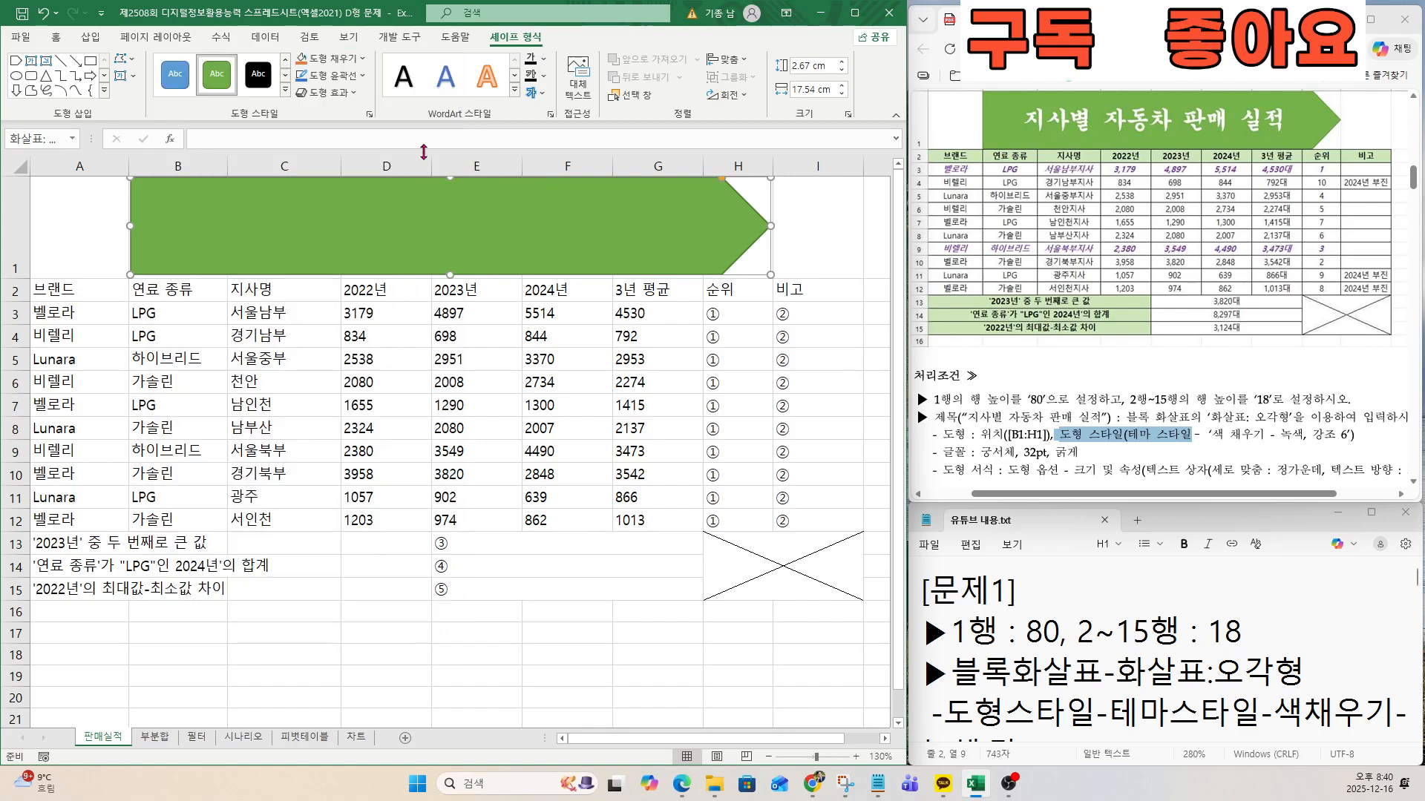
Format the pentagon arrow's text as 궁서체, 32 pt, bold.
click(56, 36)
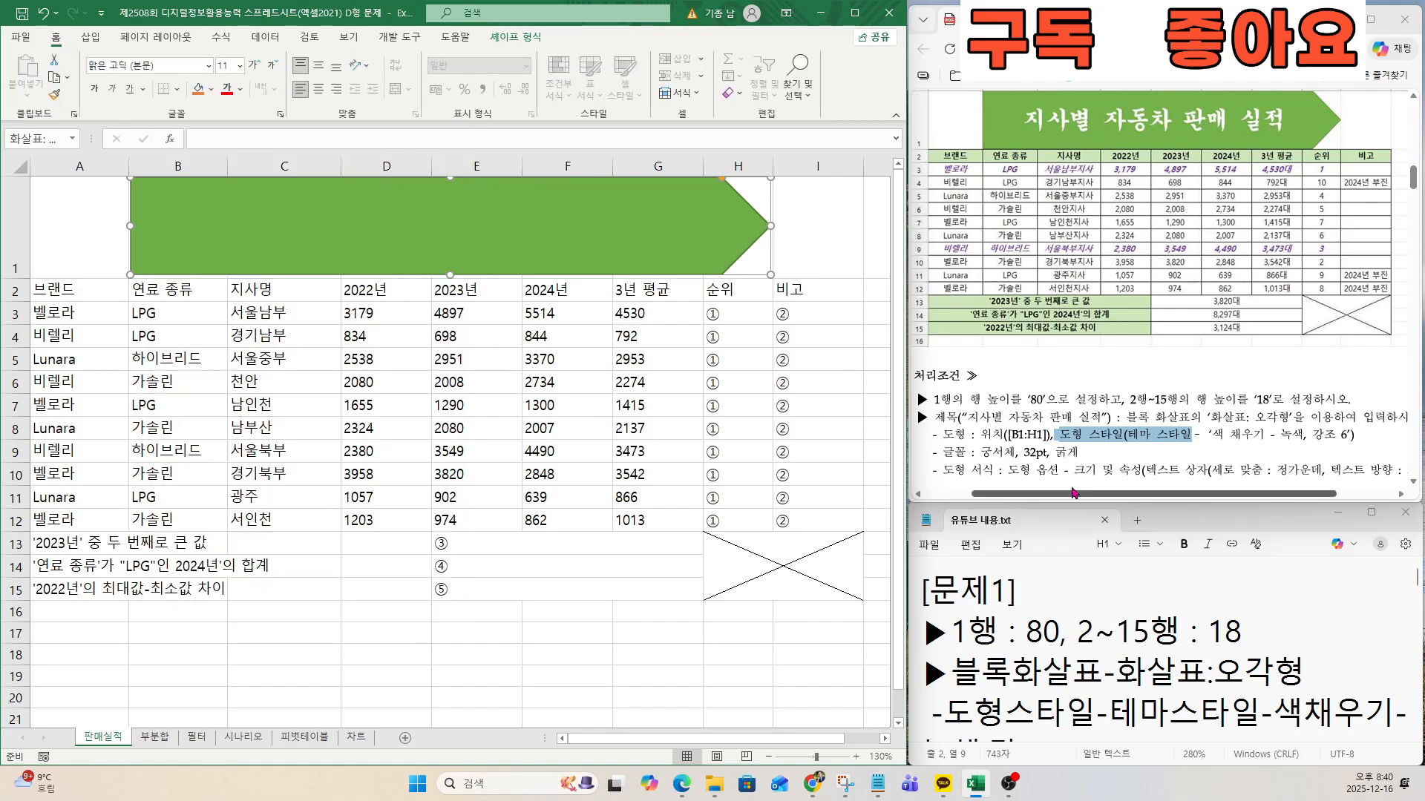
drag(974, 452, 1072, 452)
scroll(1080, 452, up, 3)
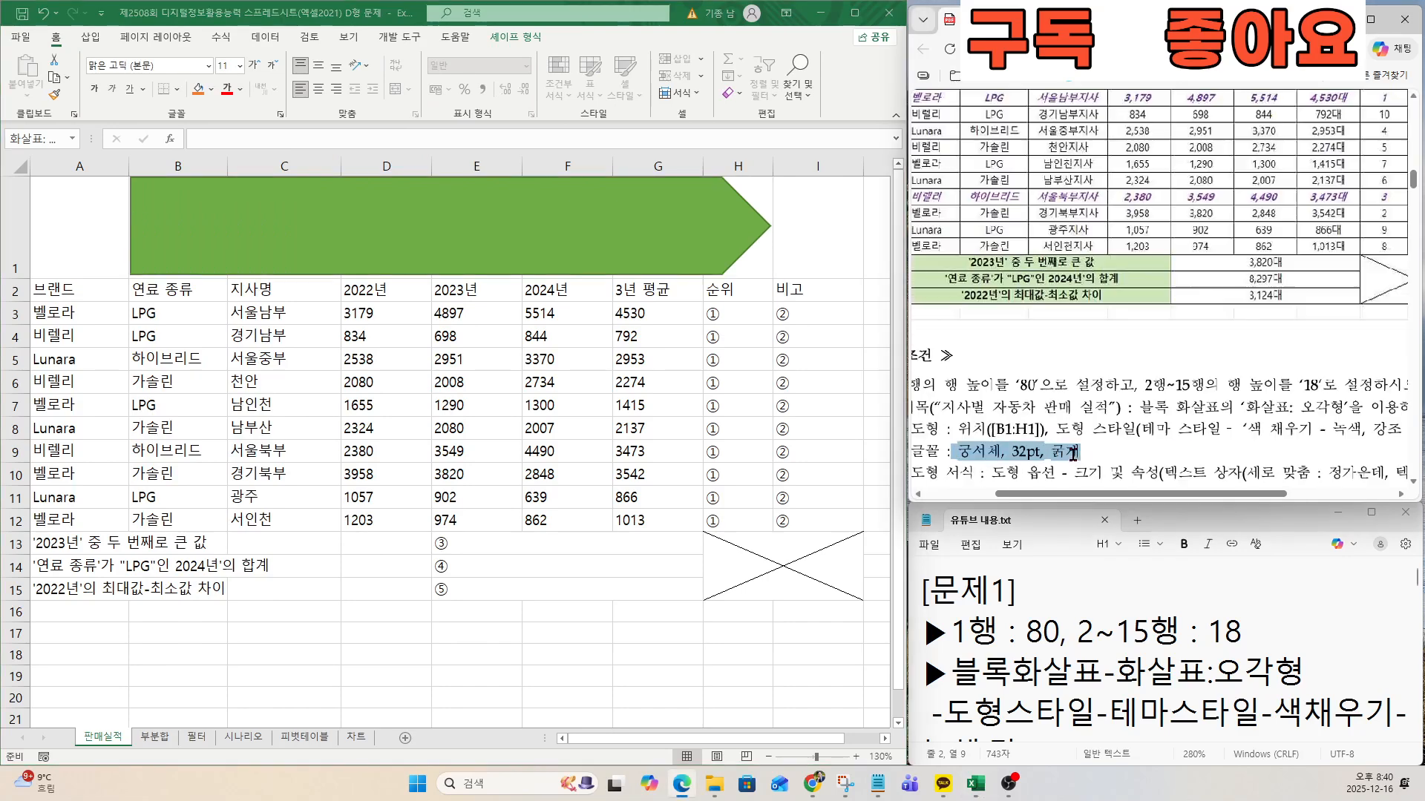
click(123, 66)
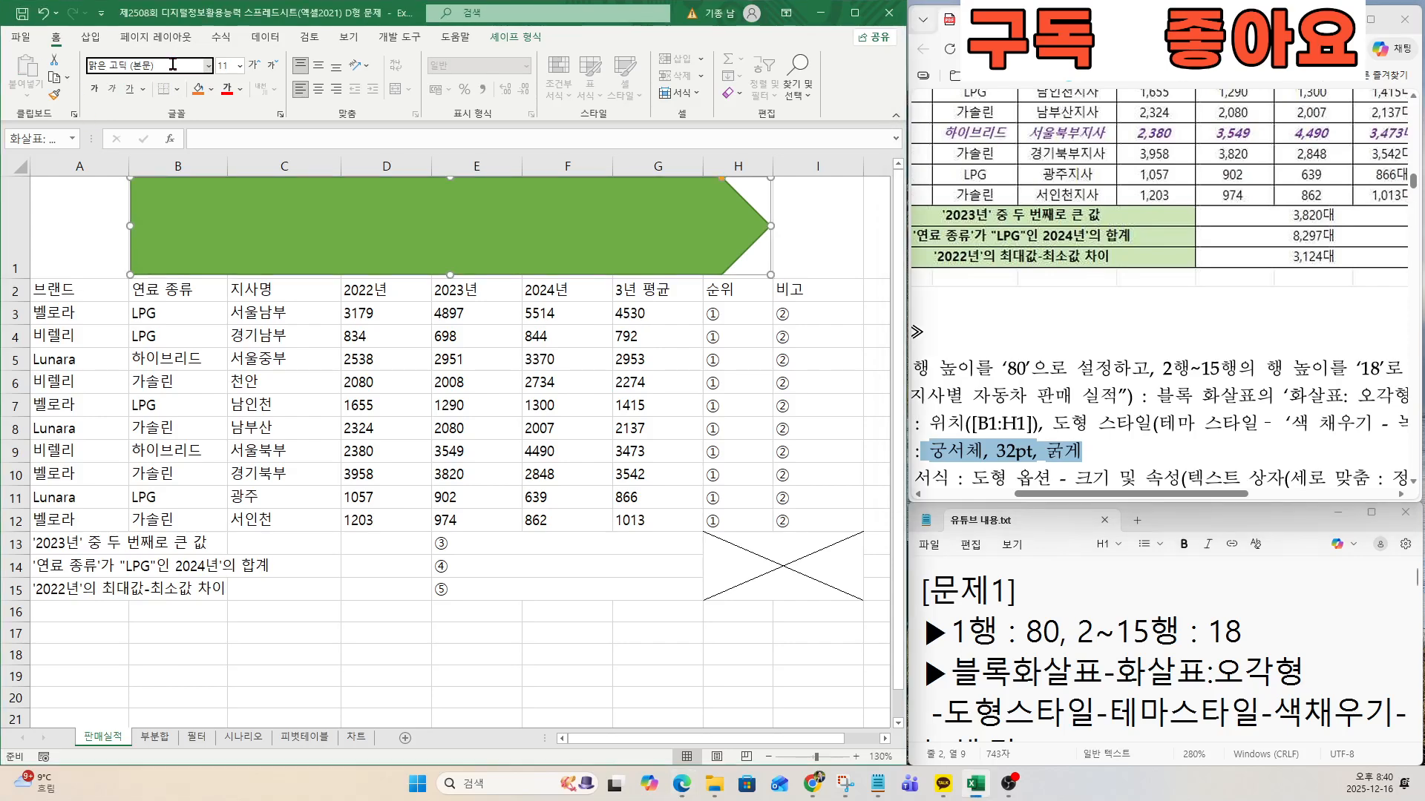
click(173, 64)
text(RNDT)
key(BackSpace)
key(BackSpace)
key(BackSpace)
key(BackSpace)
text(ㄱ)
text(서체)
key(Return)
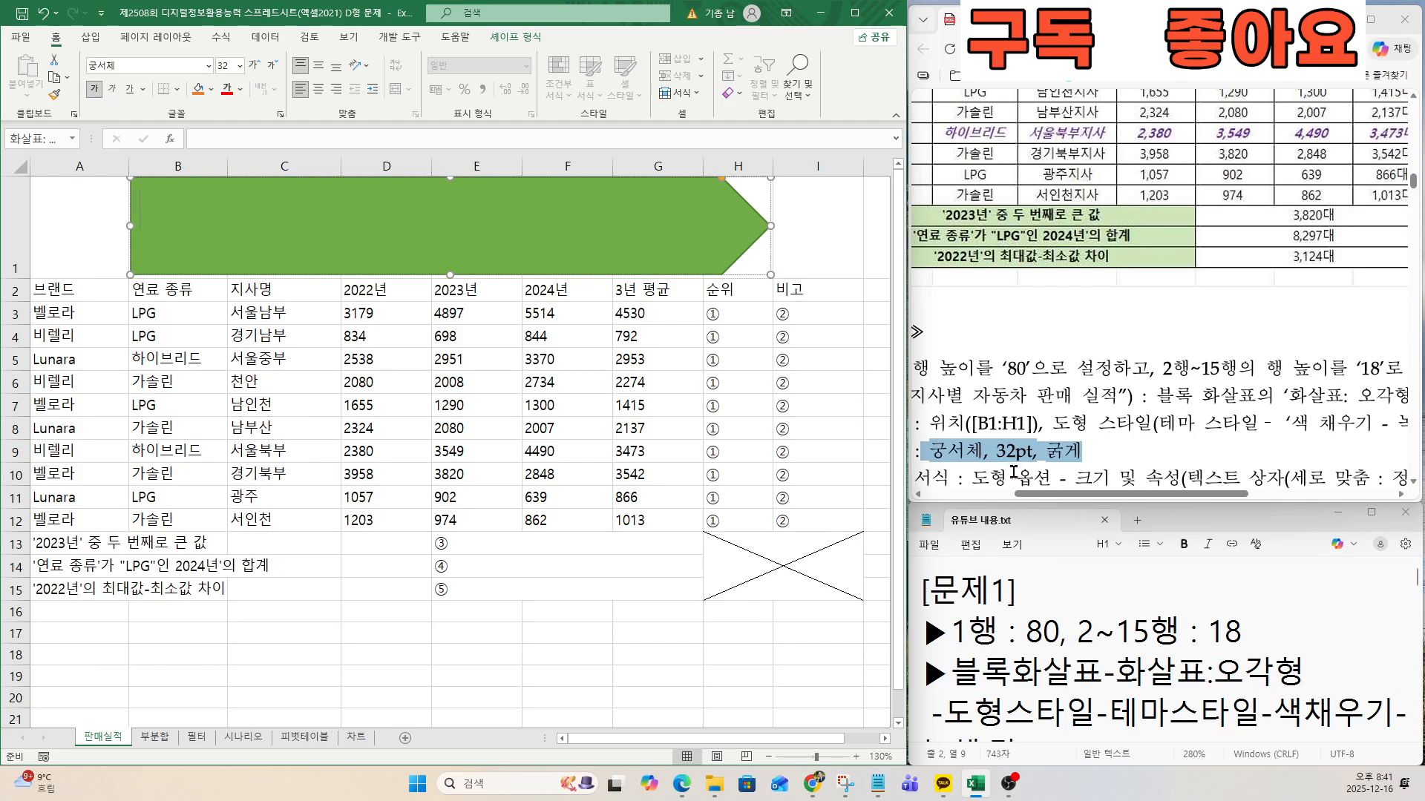
Set the pentagon arrow's text box to vertical alignment 정가운데 with text direction 가로.
click(448, 208)
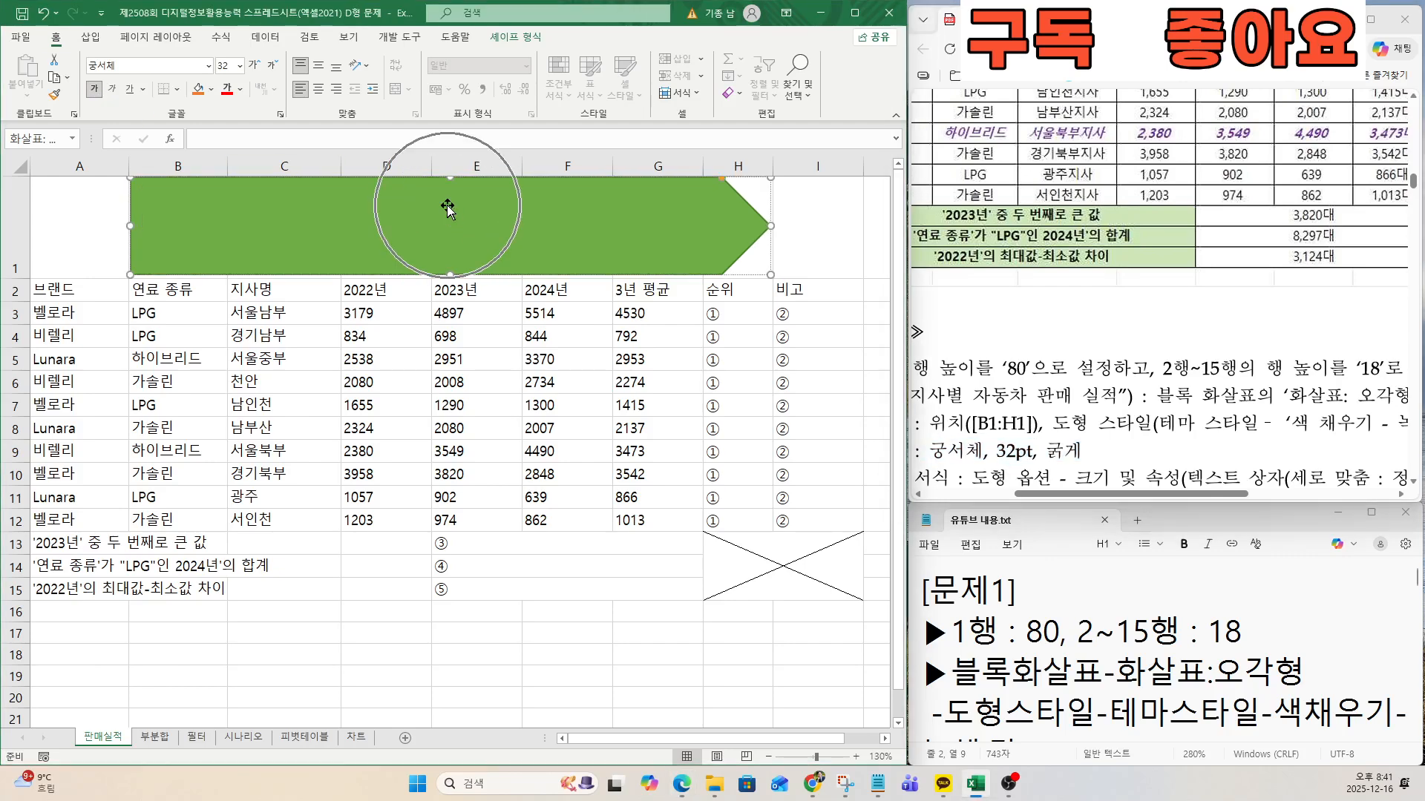
right_click(447, 208)
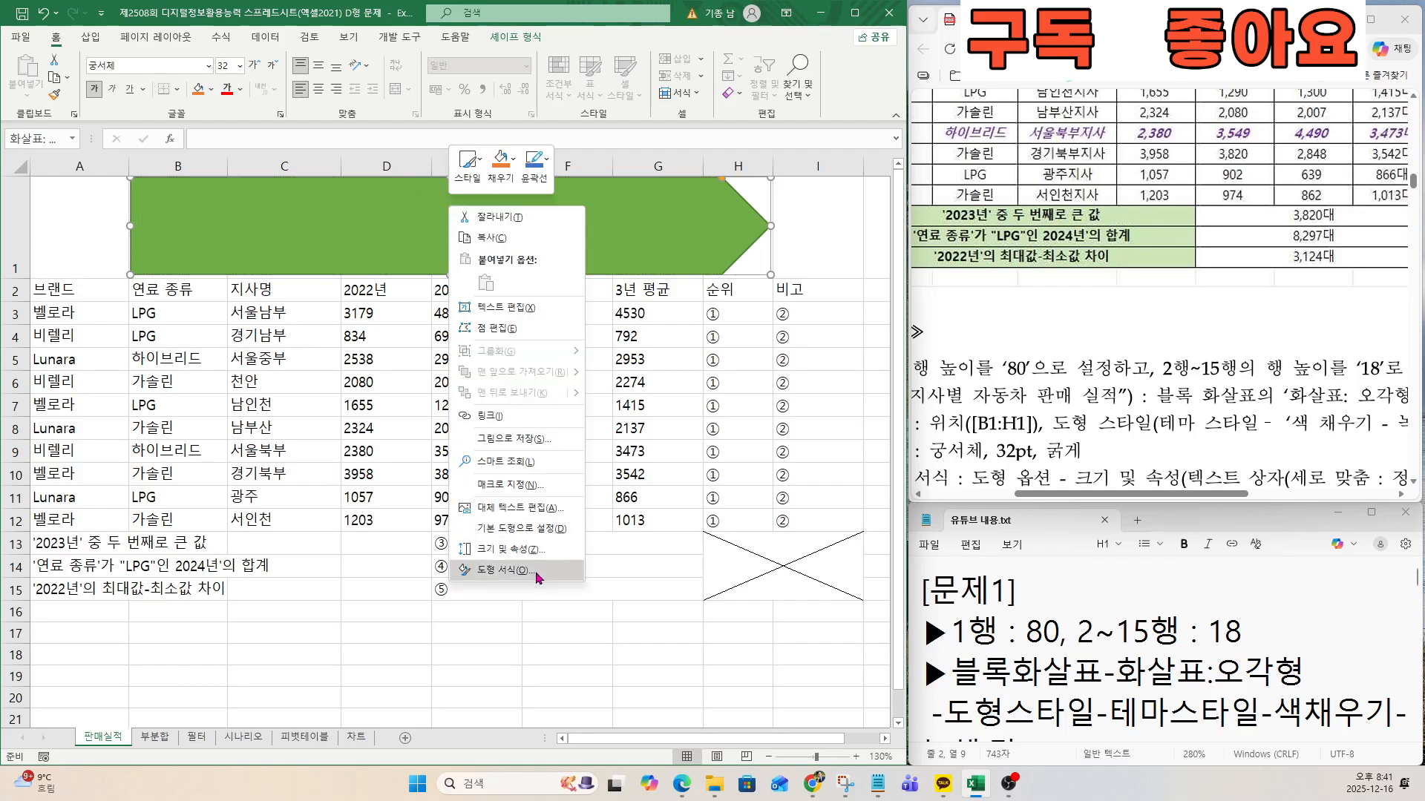
click(501, 570)
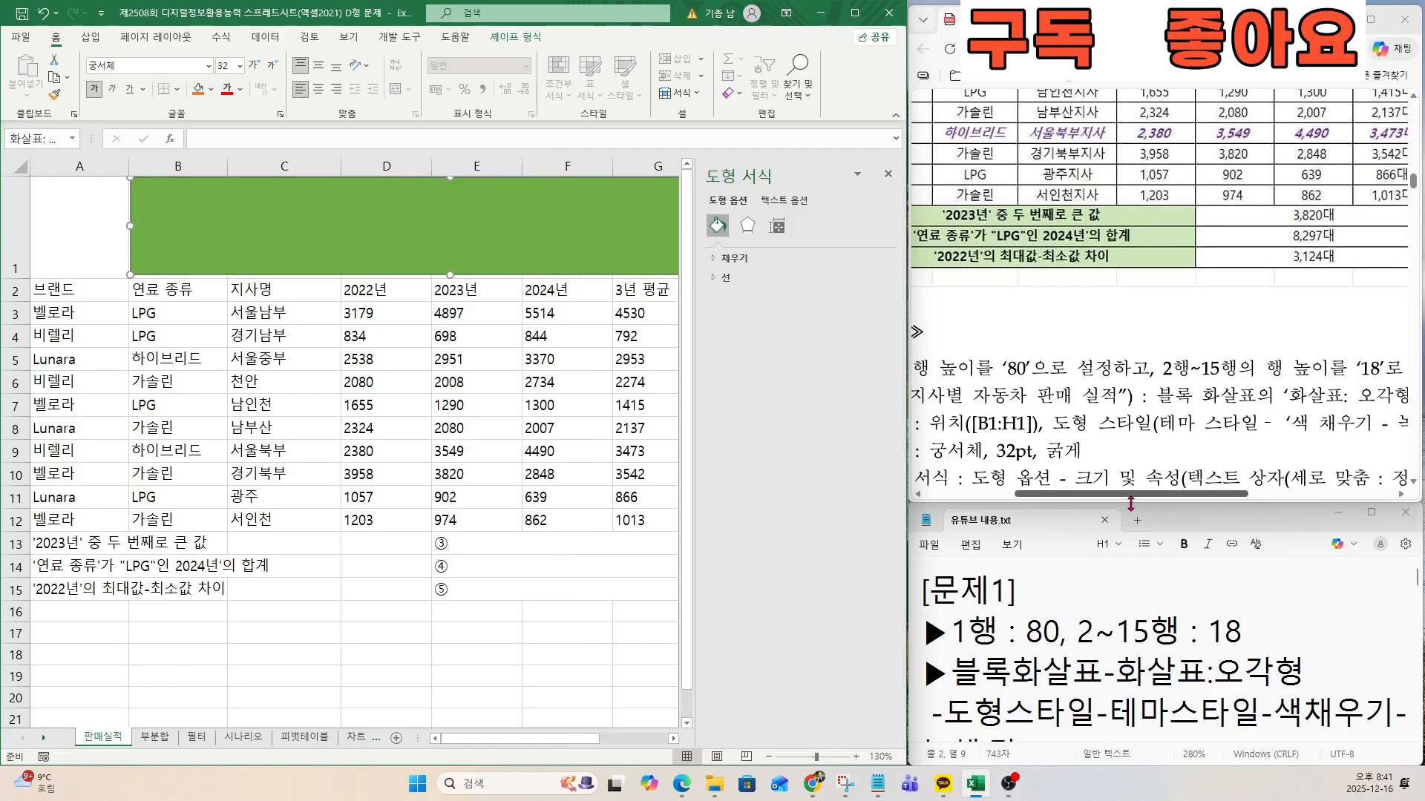
right_click(396, 226)
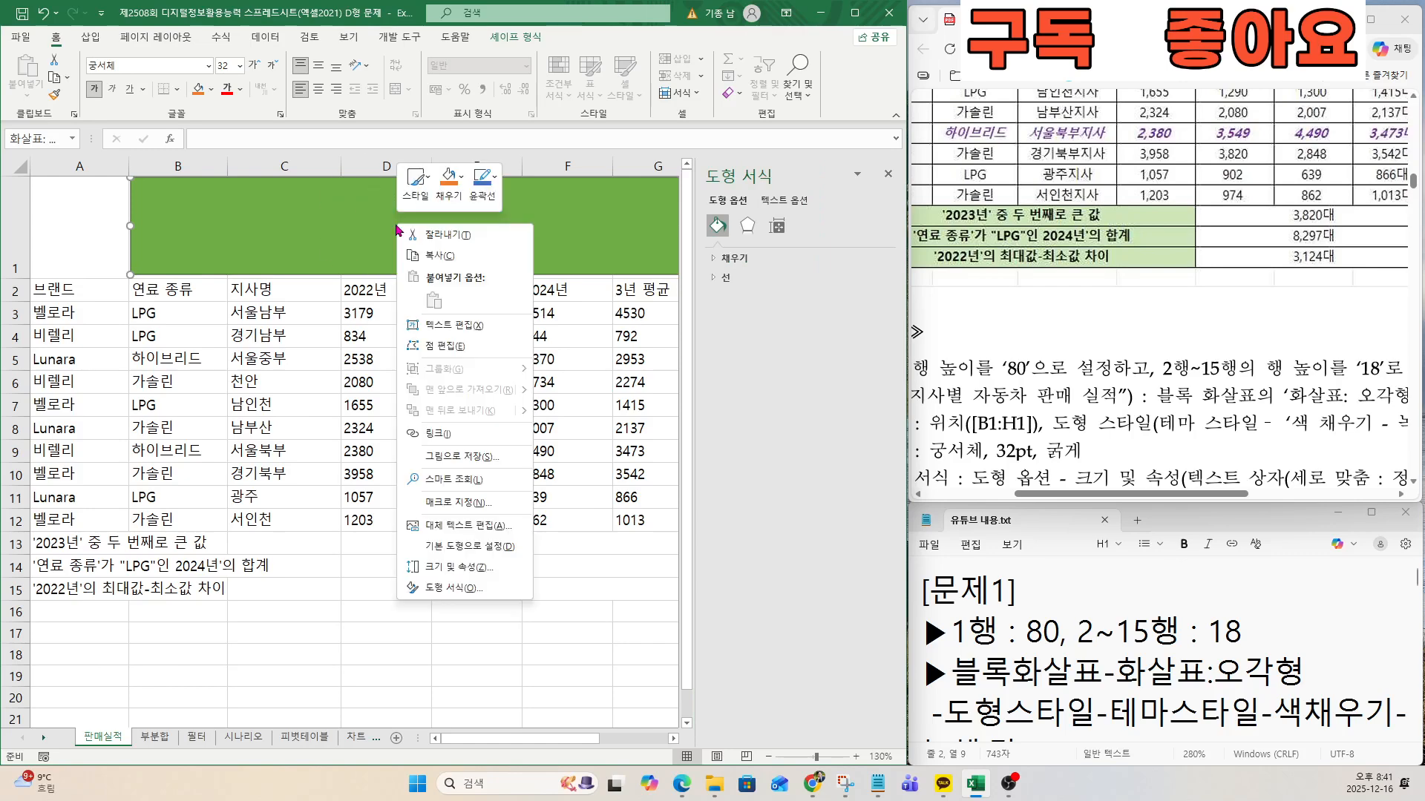
click(459, 566)
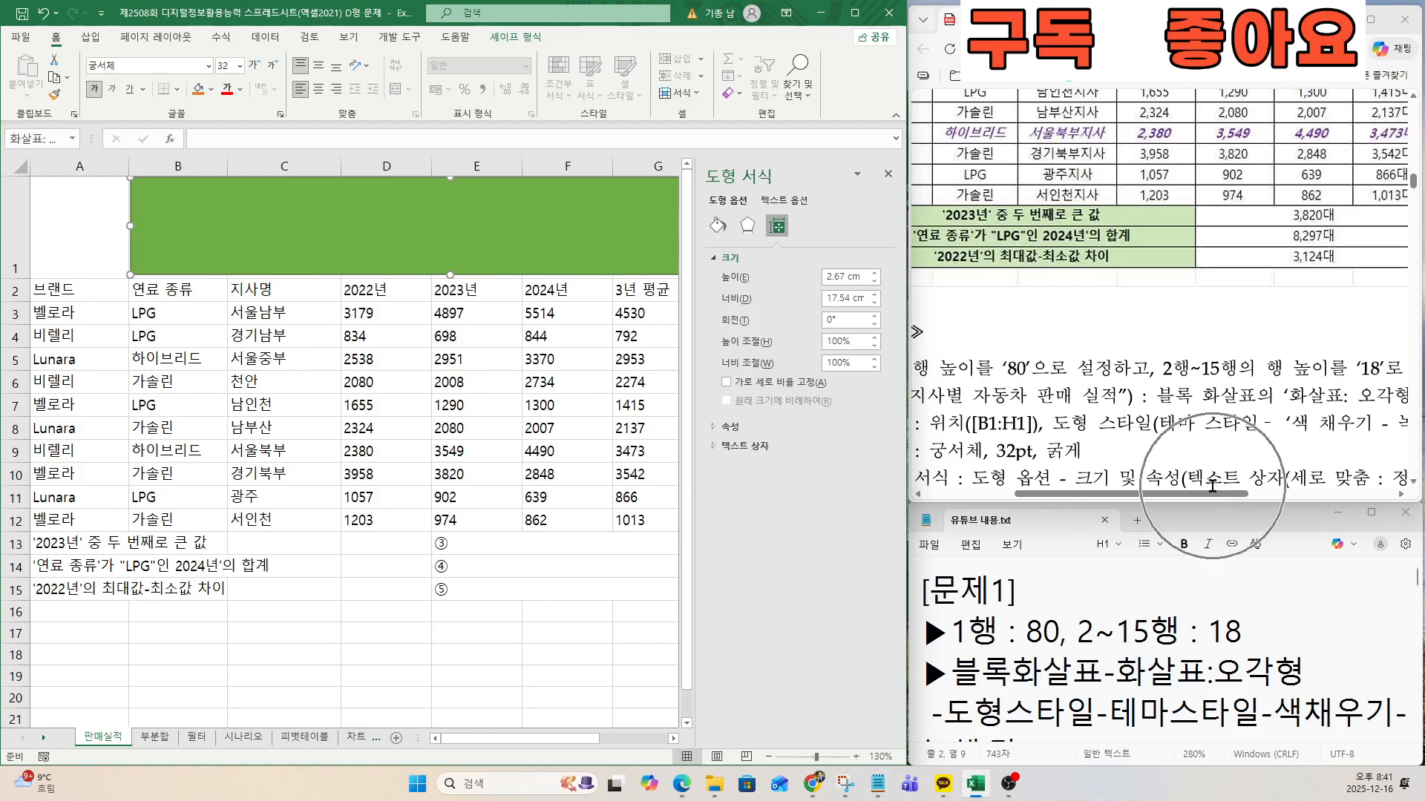
click(728, 448)
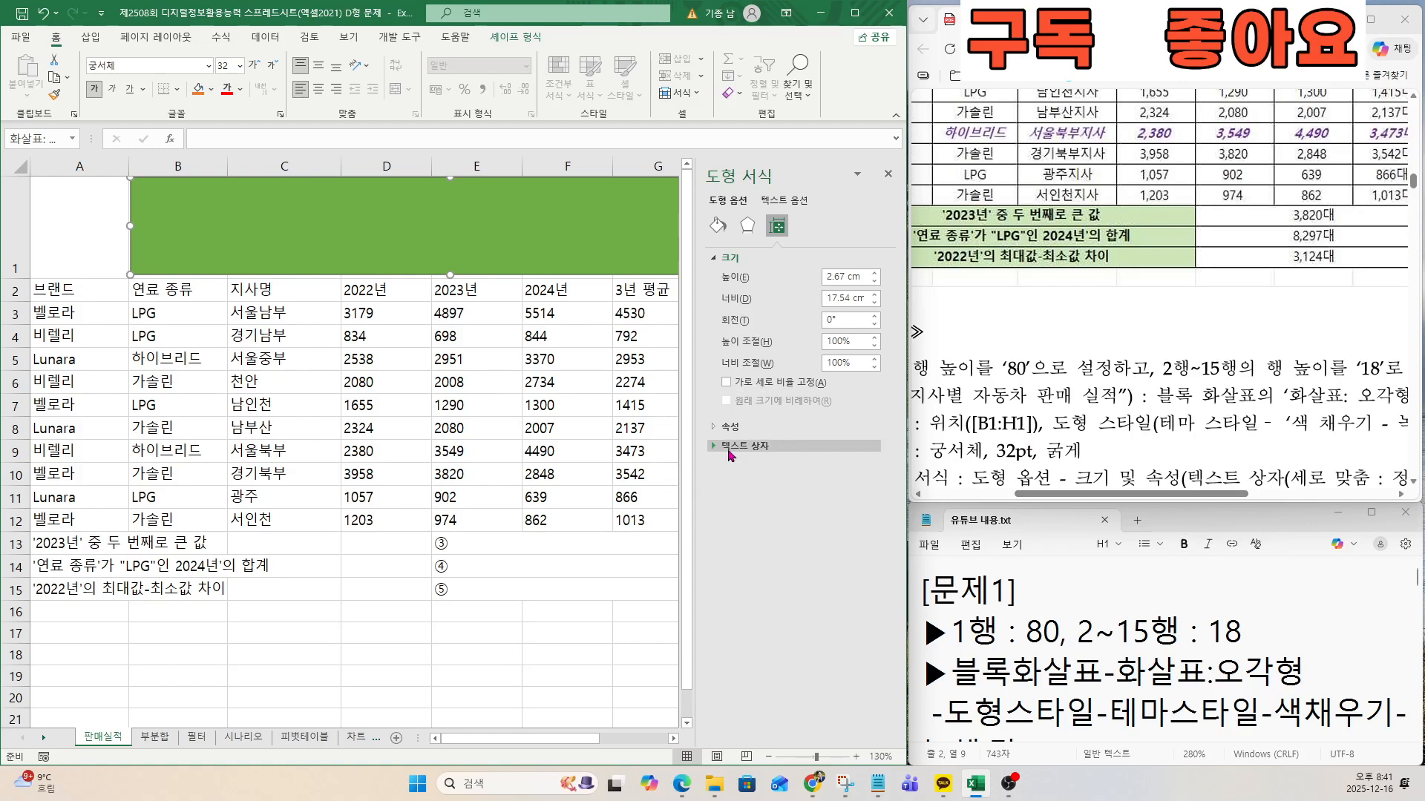
click(728, 448)
drag(1145, 497, 1277, 508)
click(1290, 482)
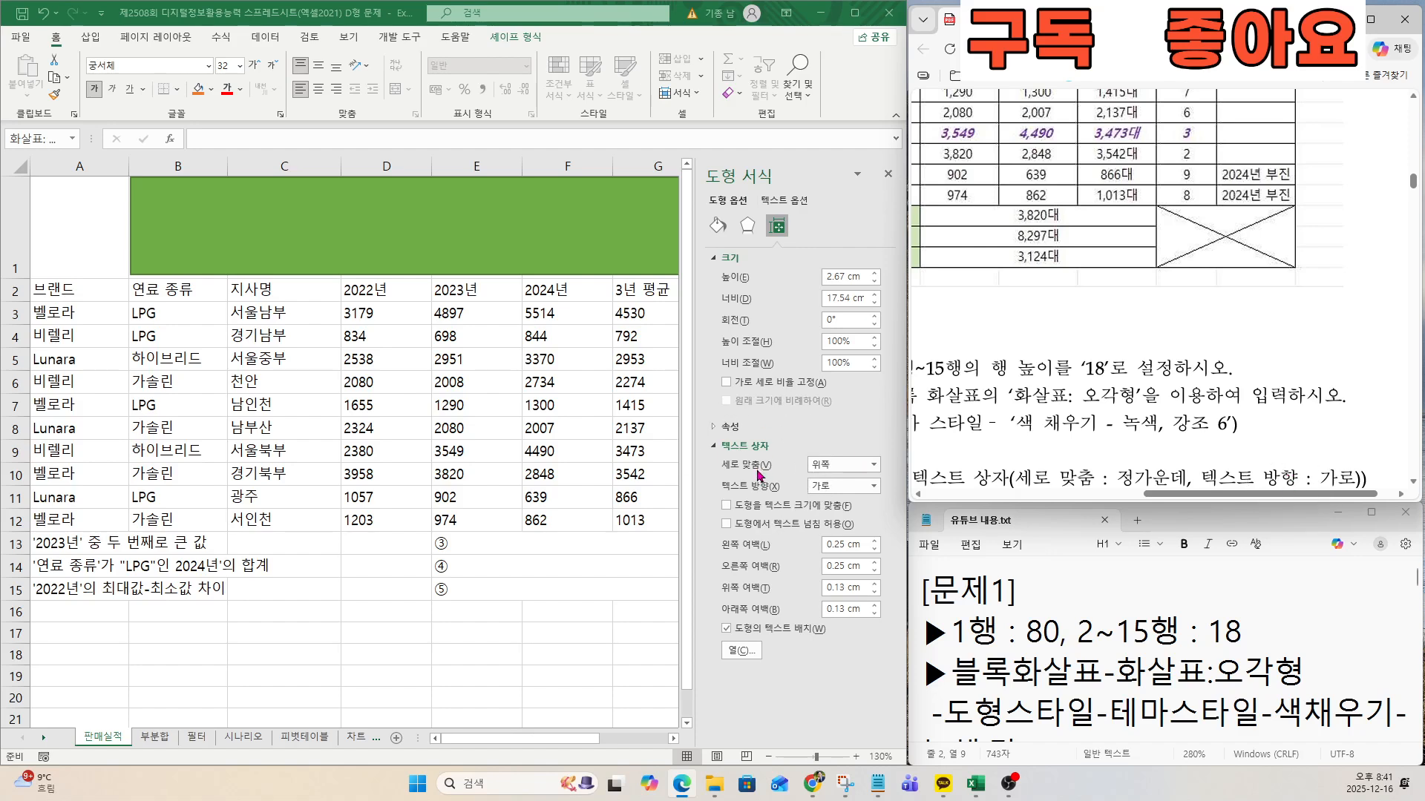
click(873, 467)
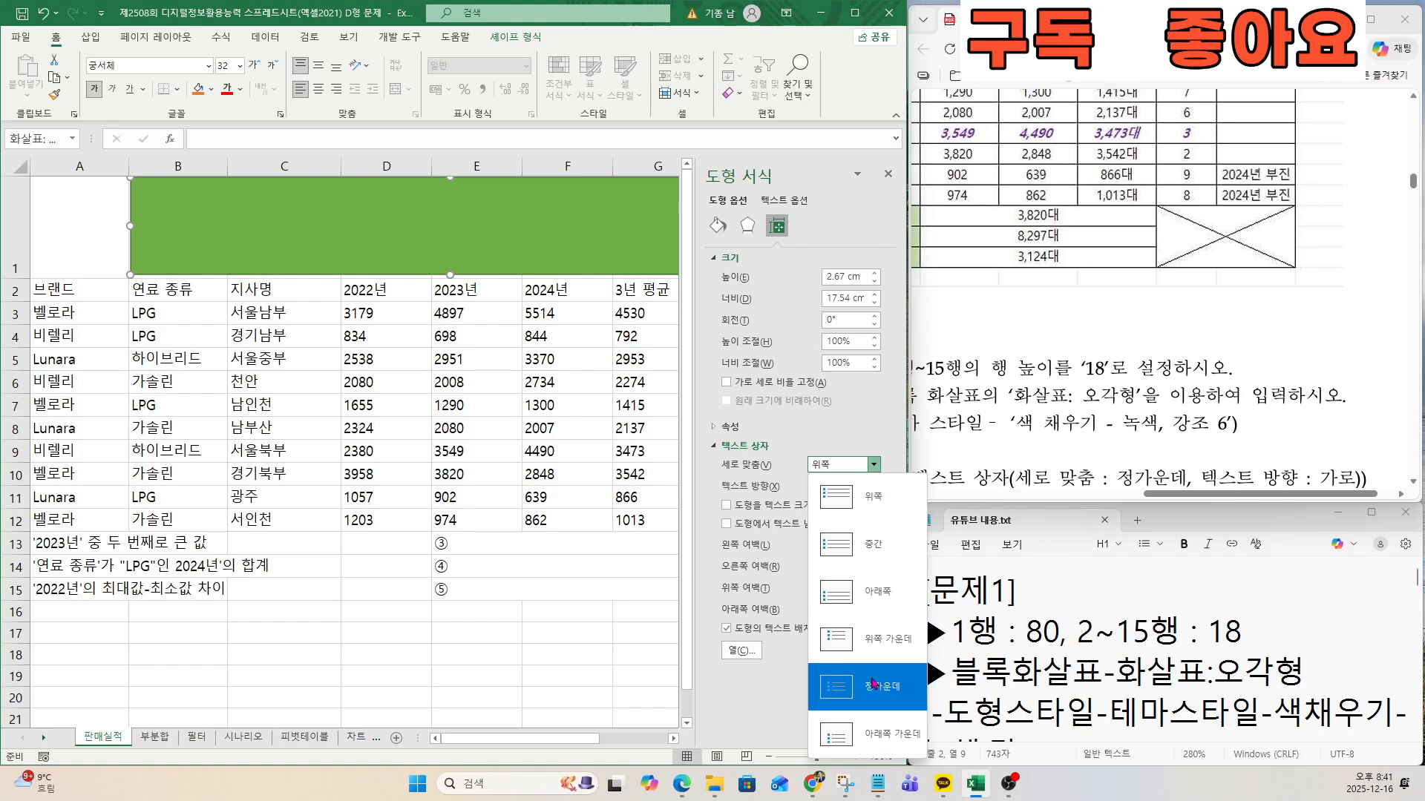
click(873, 677)
click(816, 427)
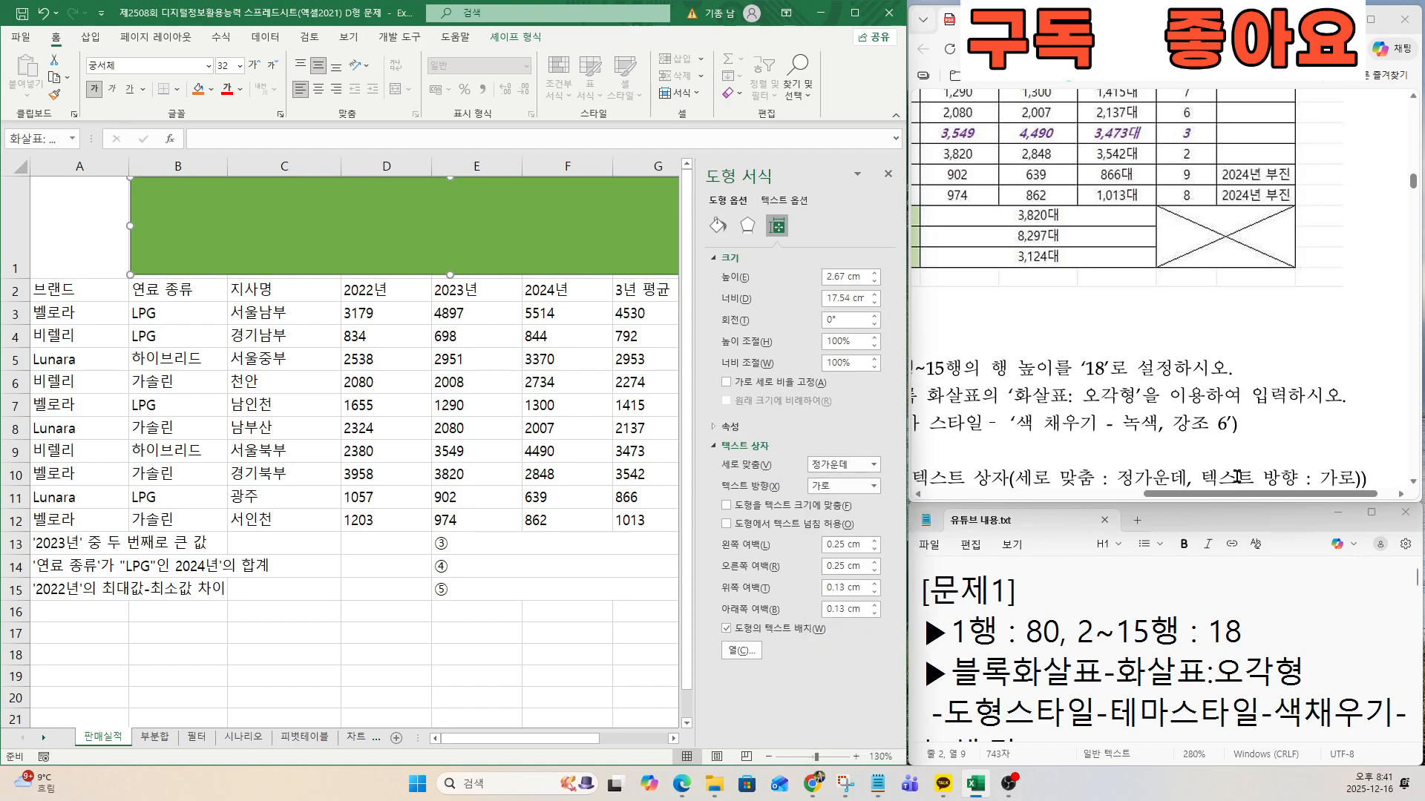
click(819, 490)
click(1106, 478)
Enter the title 지사별 자동차 판매 실적 in the pentagon arrow, following the exam's sample output.
drag(1165, 495, 968, 495)
scroll(1075, 439, down, 2)
scroll(1074, 439, down, 4)
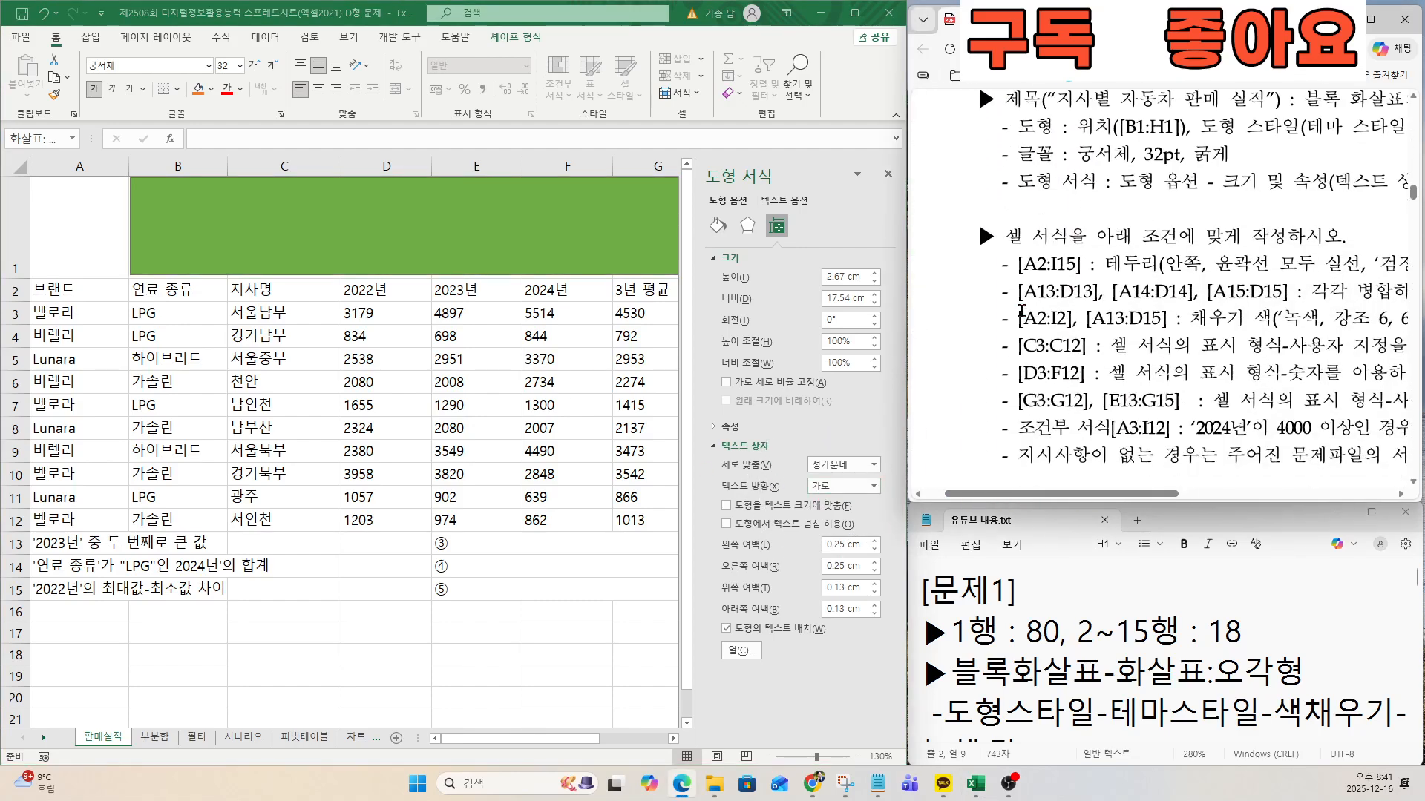
scroll(1100, 337, up, 1)
scroll(1100, 338, up, 6)
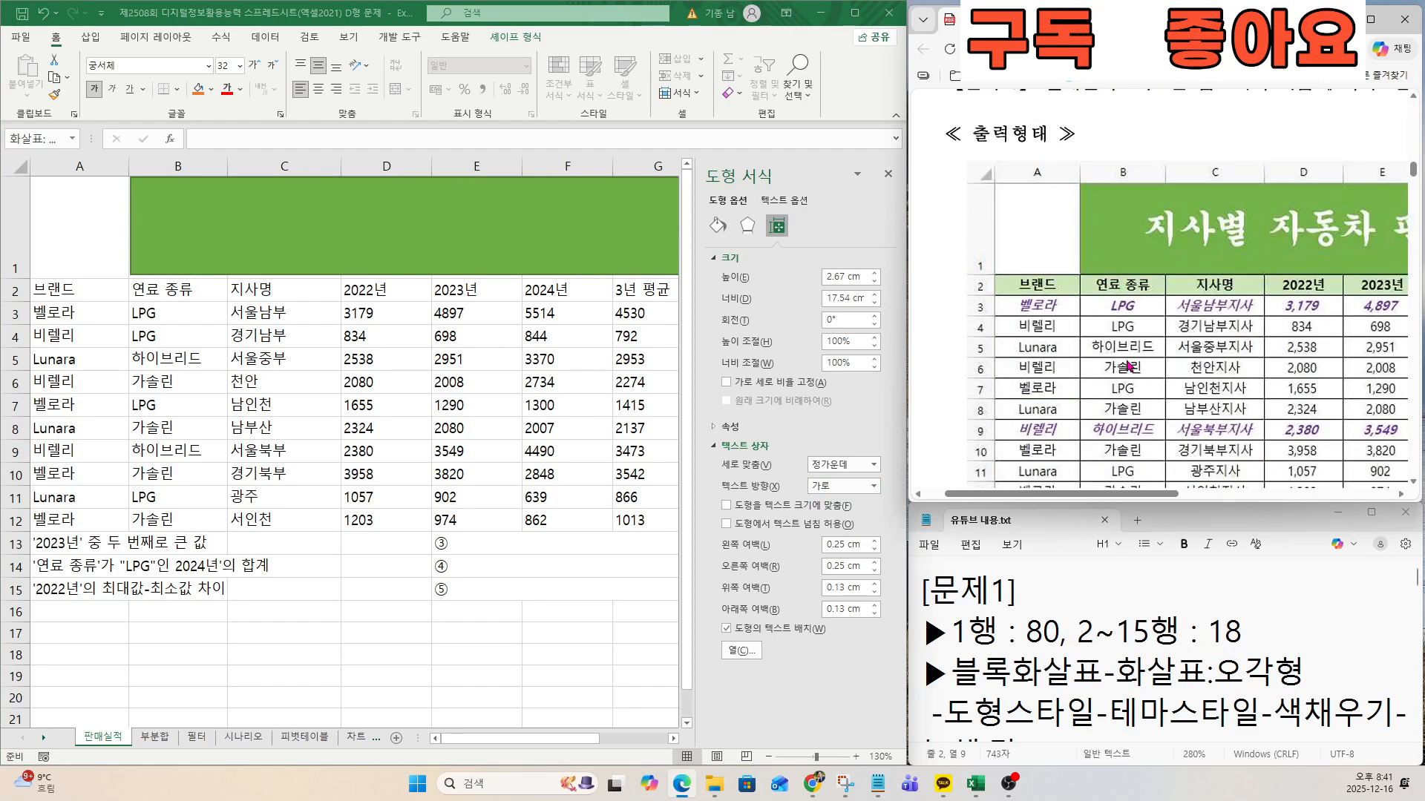
drag(1125, 495, 1221, 495)
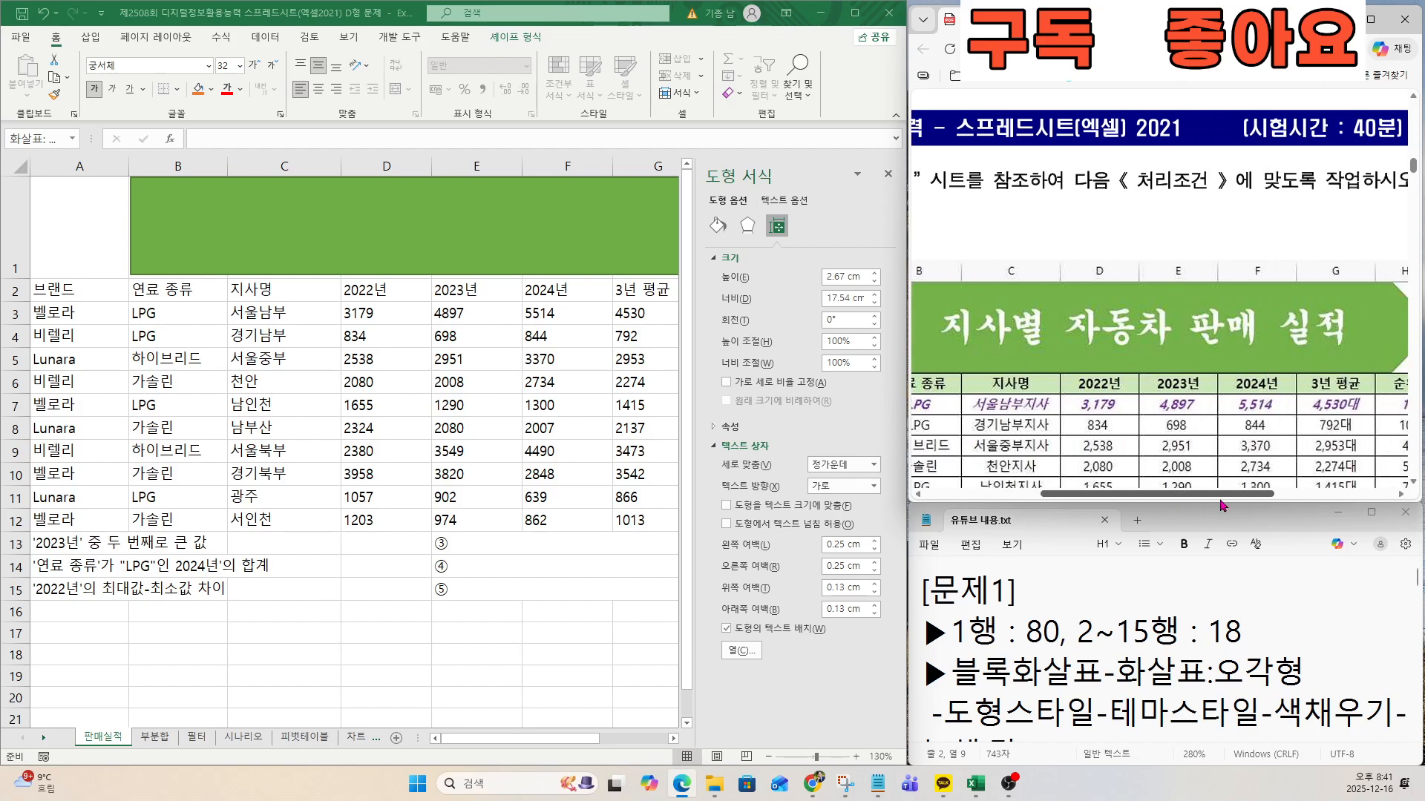
click(366, 234)
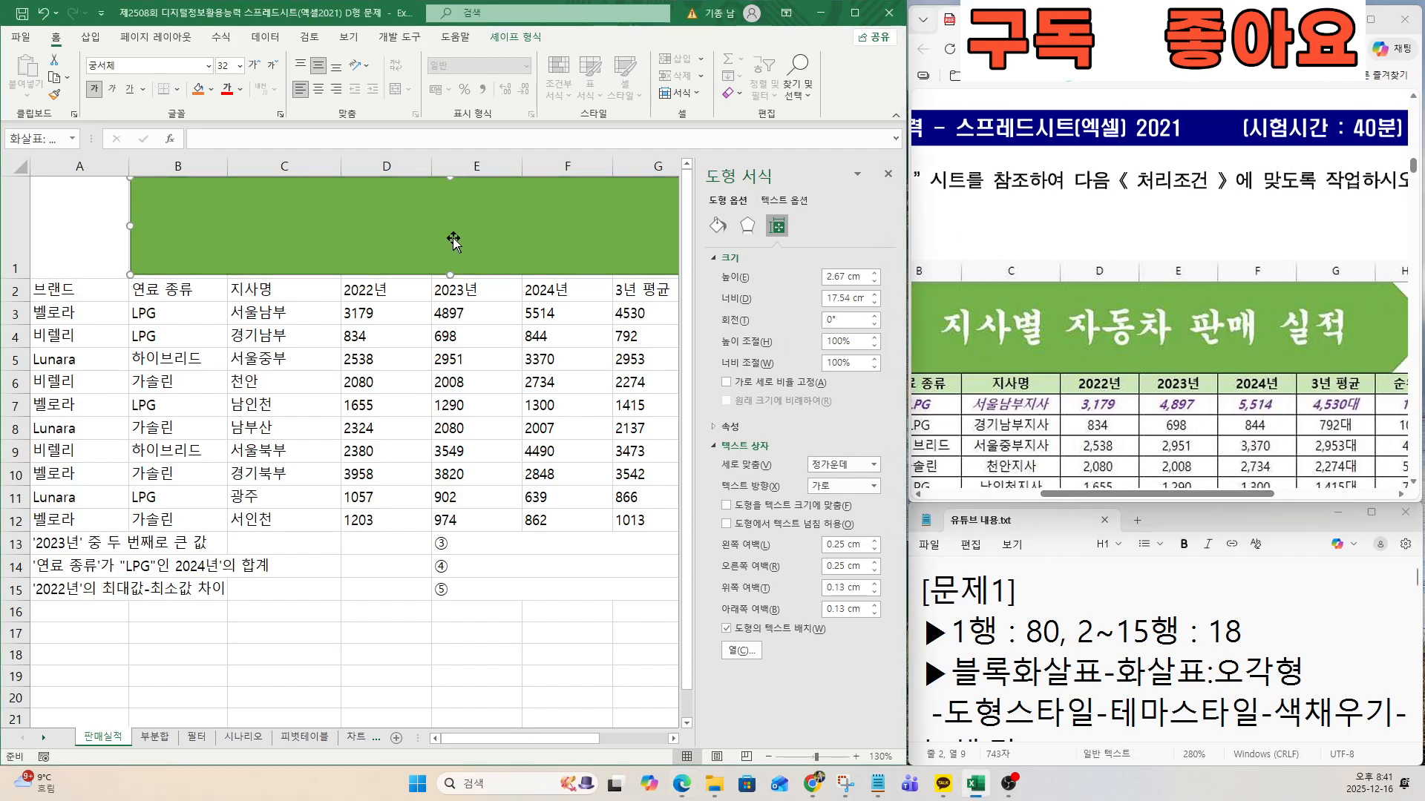
text(자)
text(사별 자동차)
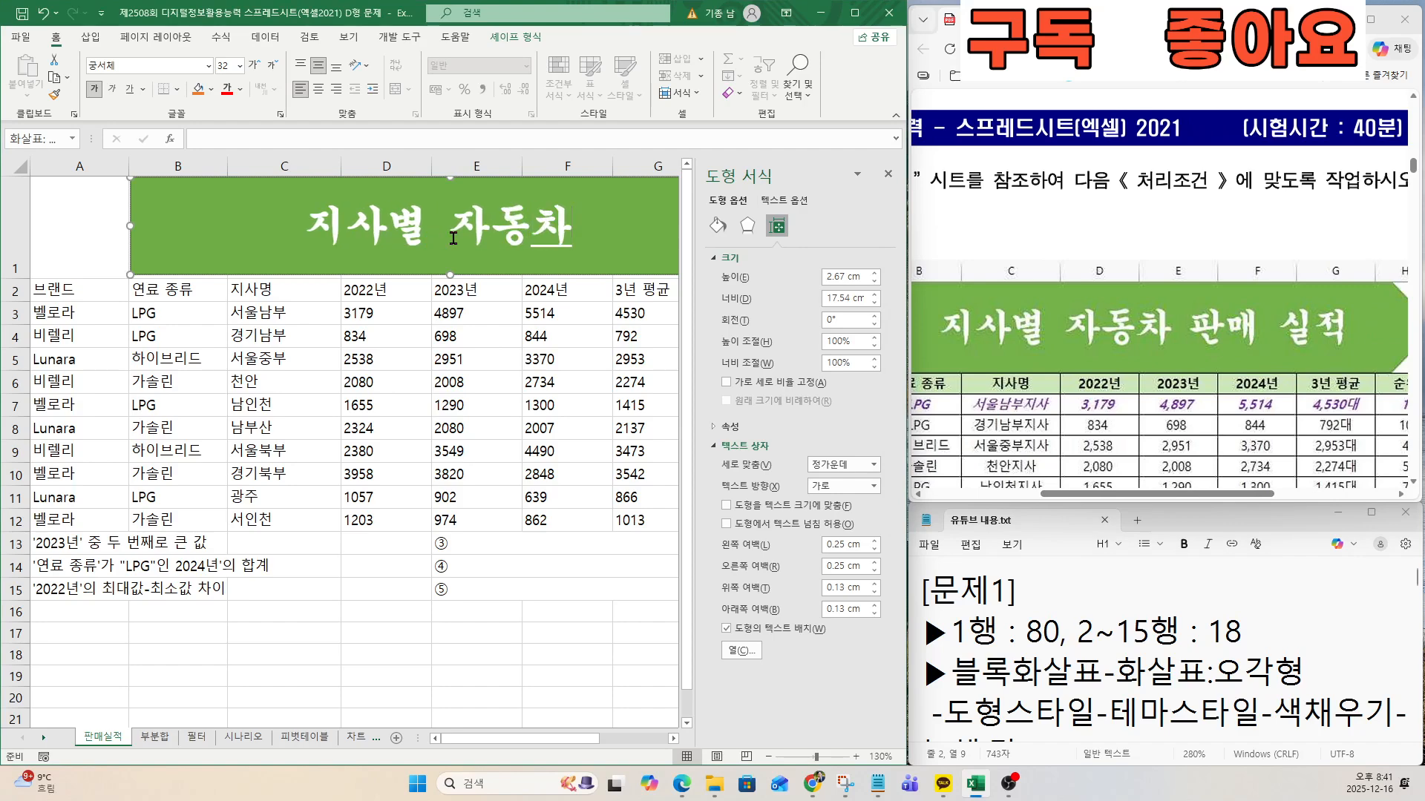
text( 판매 실적)
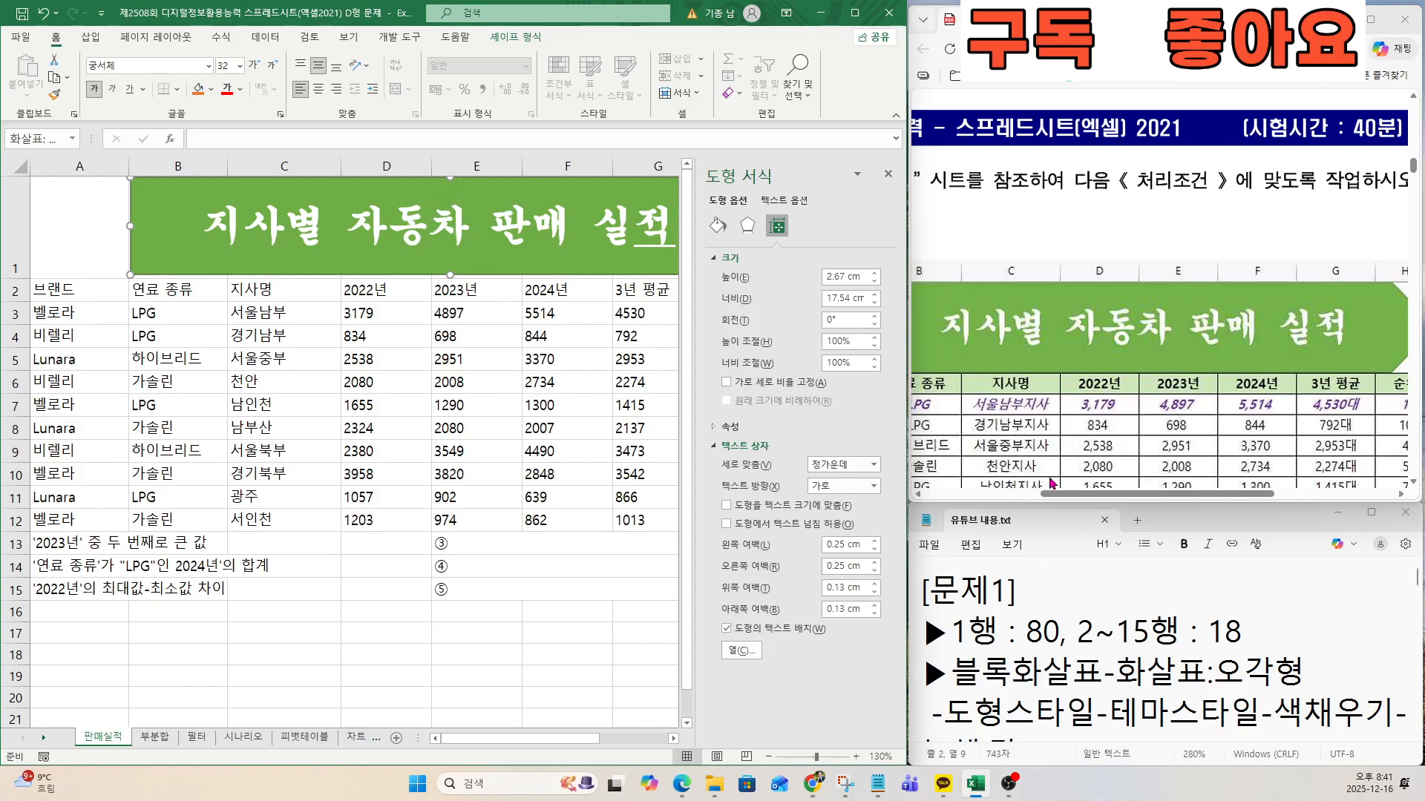
Review the exam's cell formatting requirements for the table and the matching checklist in the notes file.
click(1014, 491)
click(1054, 633)
key(Down)
key(Down)
key(Down)
key(Down)
key(Down)
key(Down)
key(Down)
key(Down)
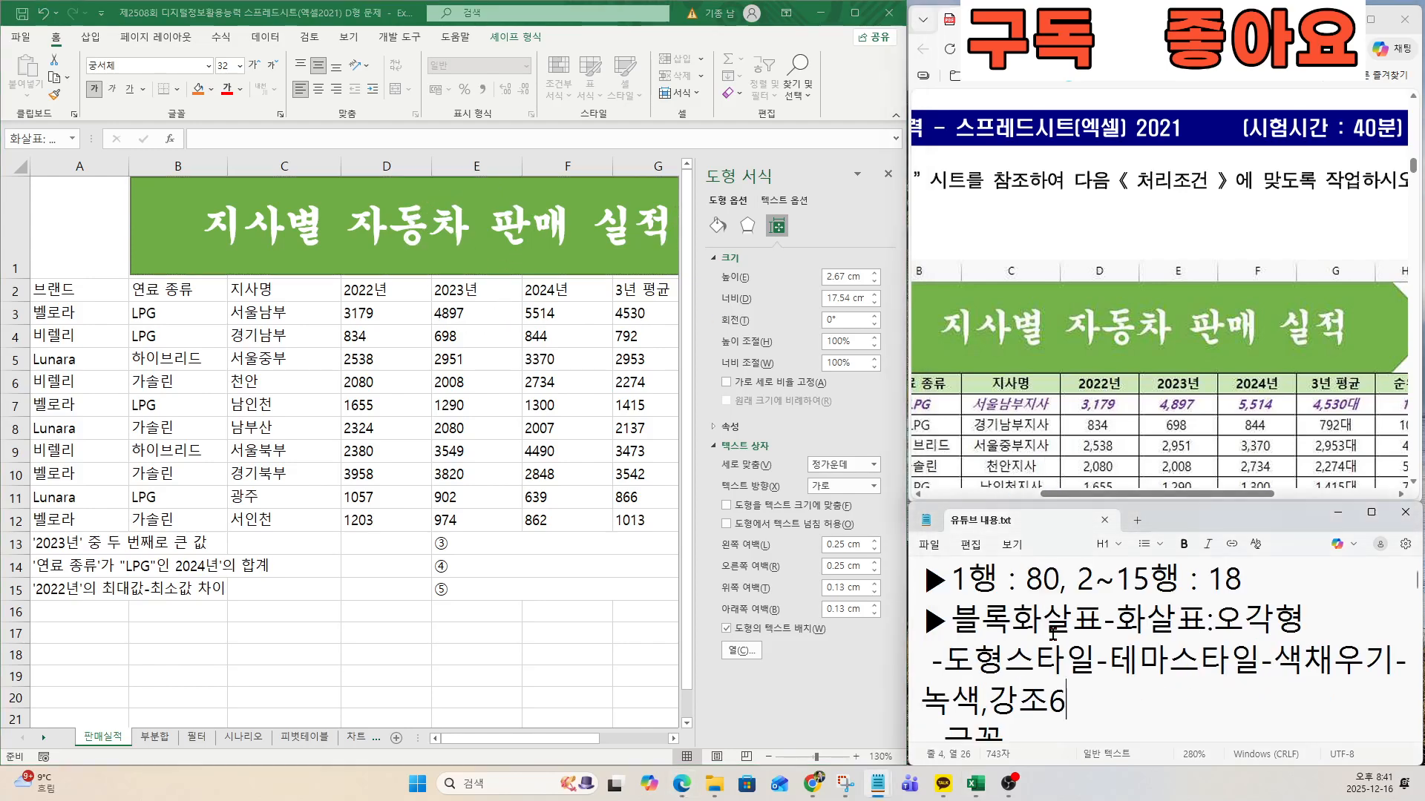
click(1190, 475)
scroll(1172, 371, down, 6)
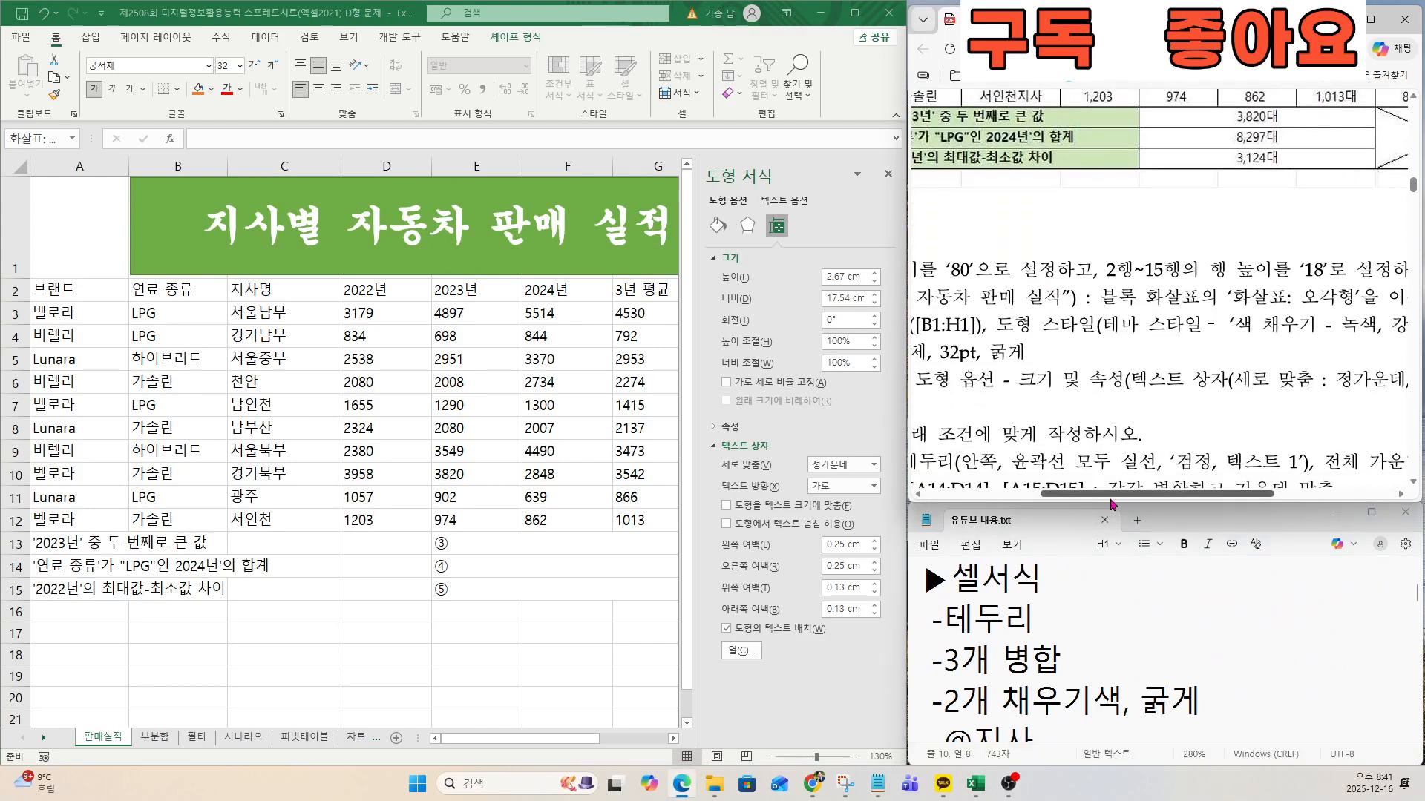
drag(1111, 498, 990, 498)
scroll(1158, 457, down, 2)
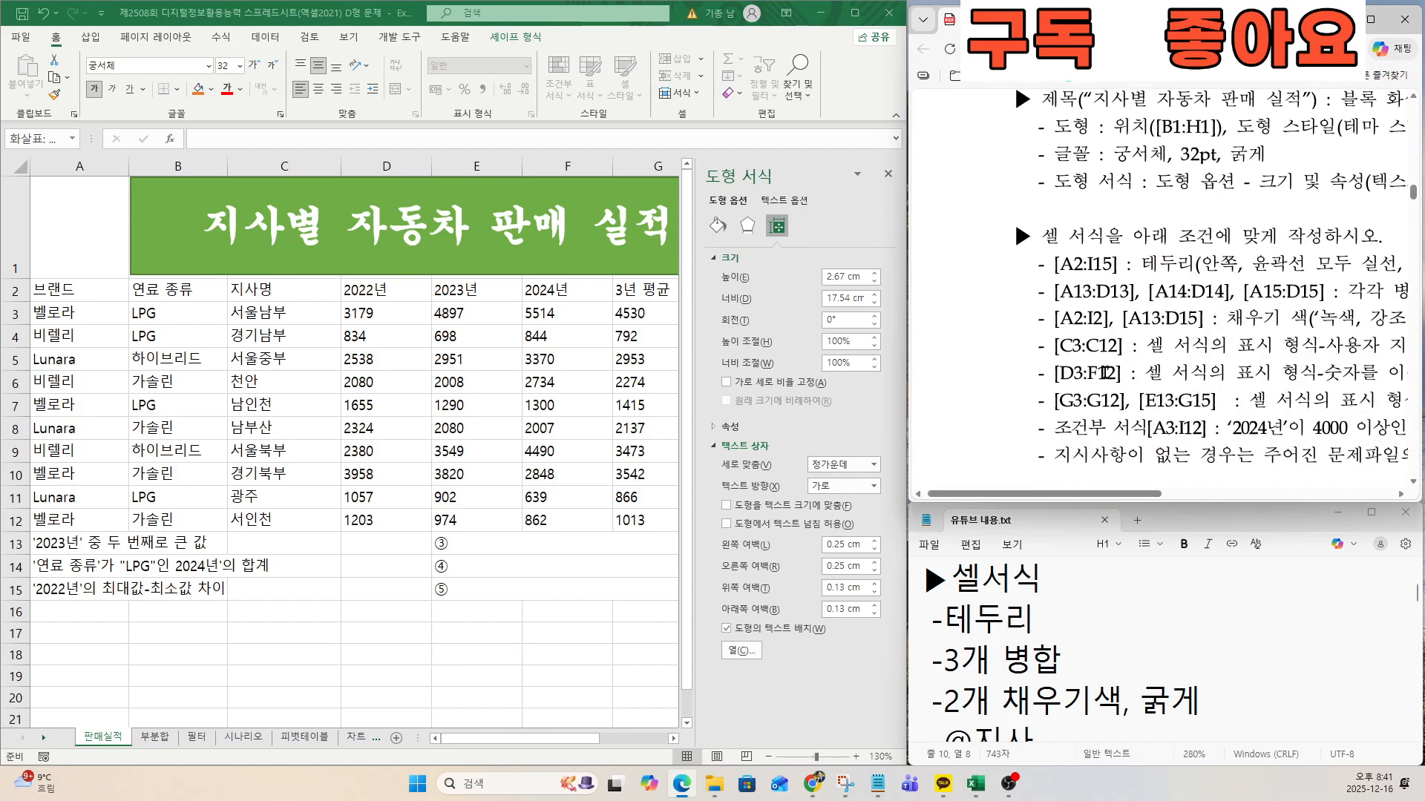
drag(1145, 497, 1200, 496)
scroll(1150, 397, down, 2)
scroll(280, 394, down, 2)
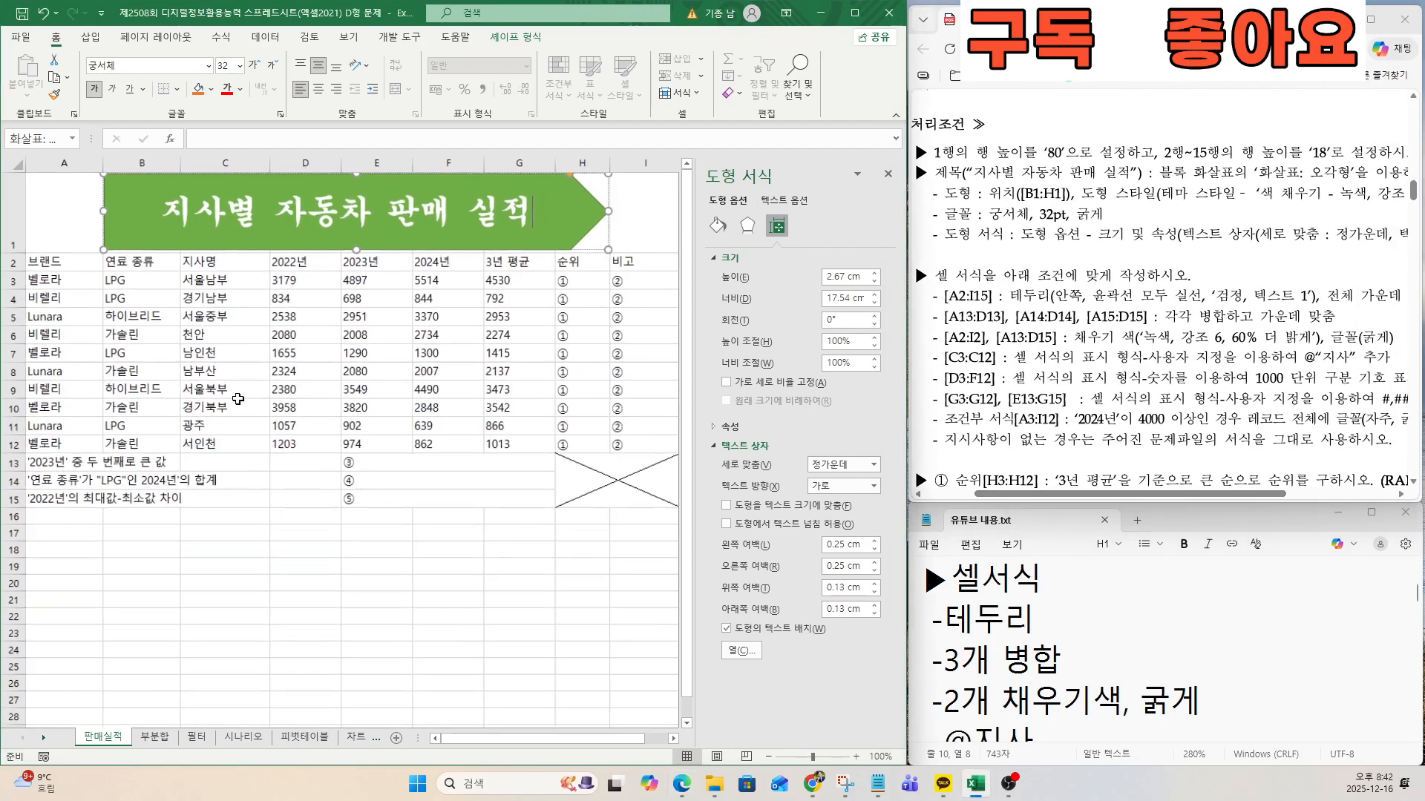
Give the range A2:I15 solid outline and inside borders in the theme colour 검정, 텍스트 1.
click(237, 384)
click(44, 262)
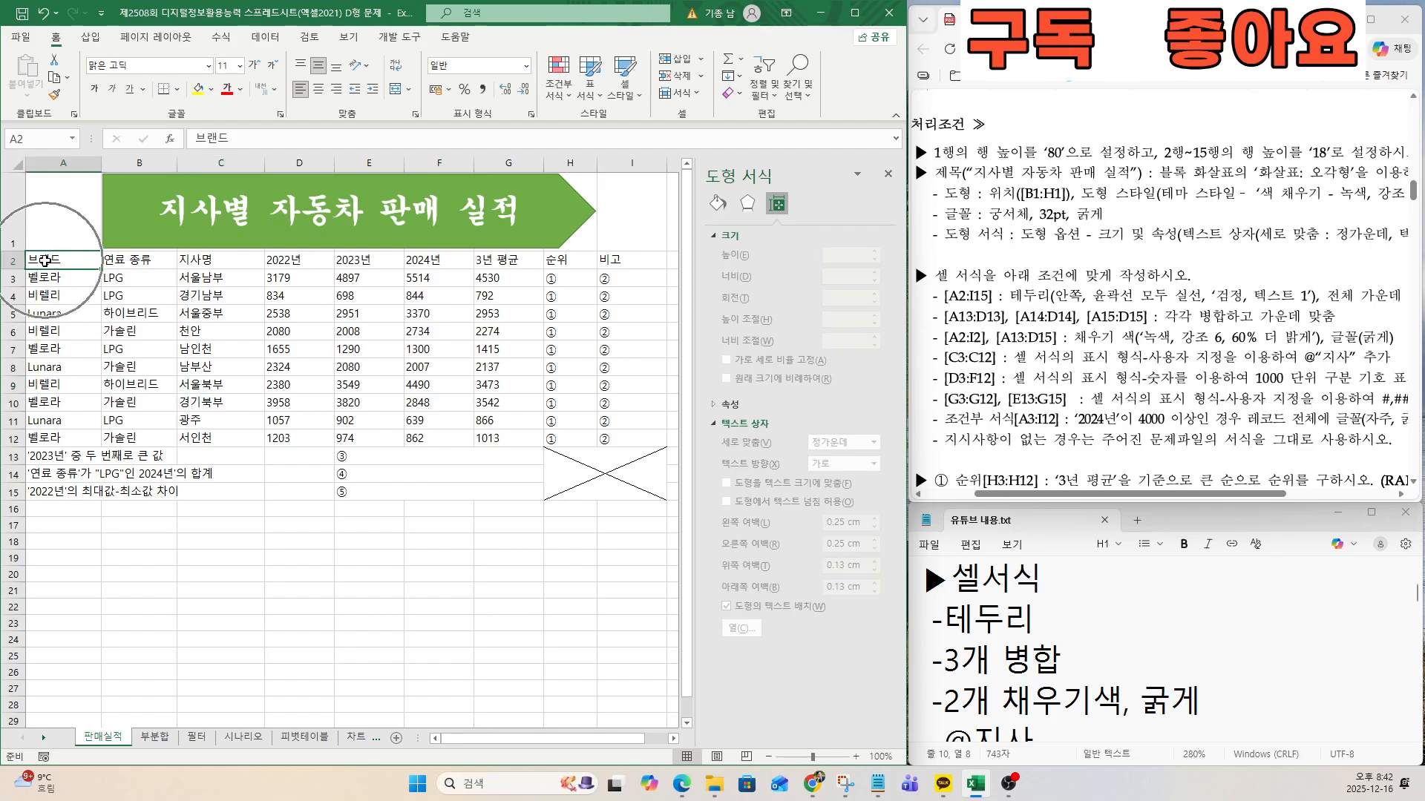
mouse_move(43, 261)
mouse_down()
mouse_move(609, 297)
mouse_move(616, 408)
mouse_move(593, 482)
mouse_move(584, 474)
mouse_up()
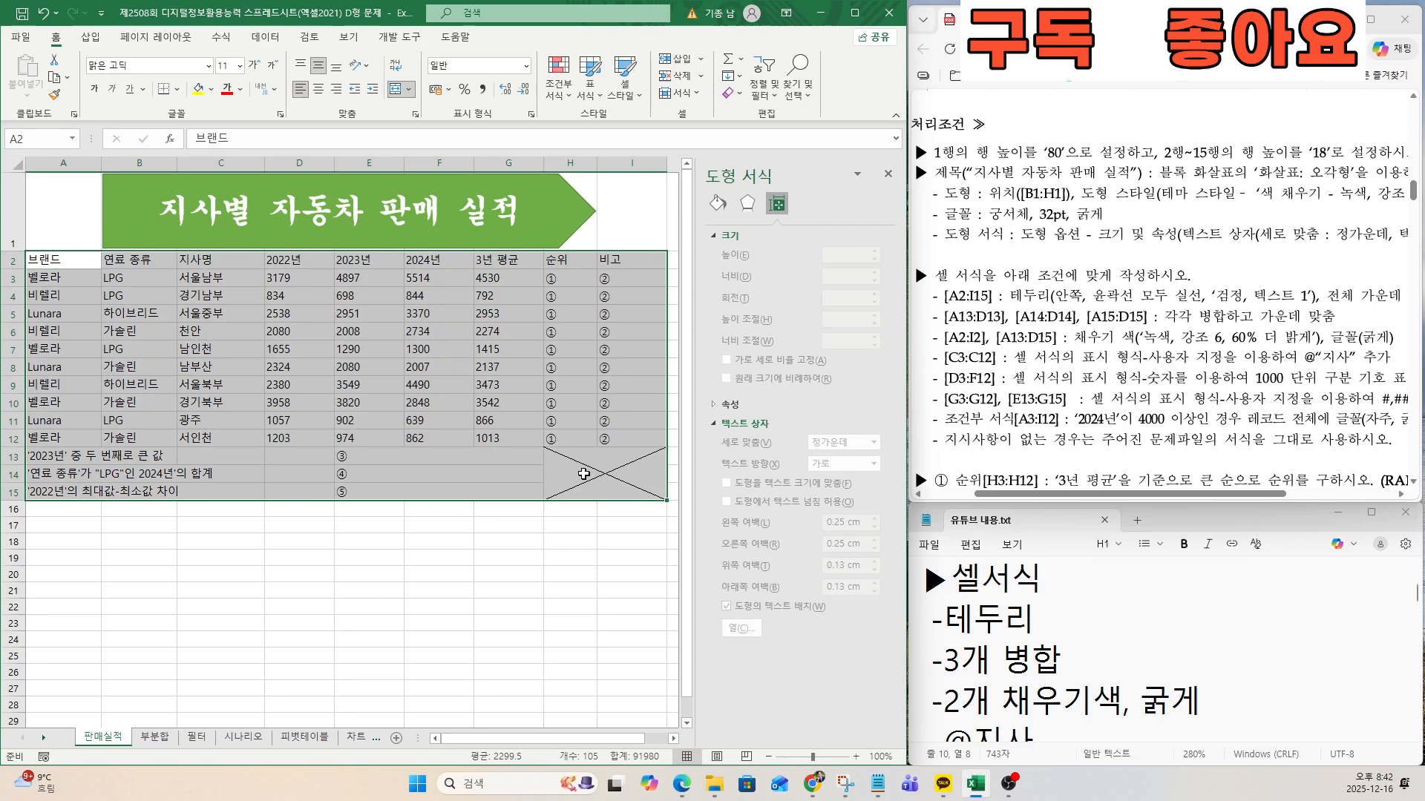
right_click(304, 289)
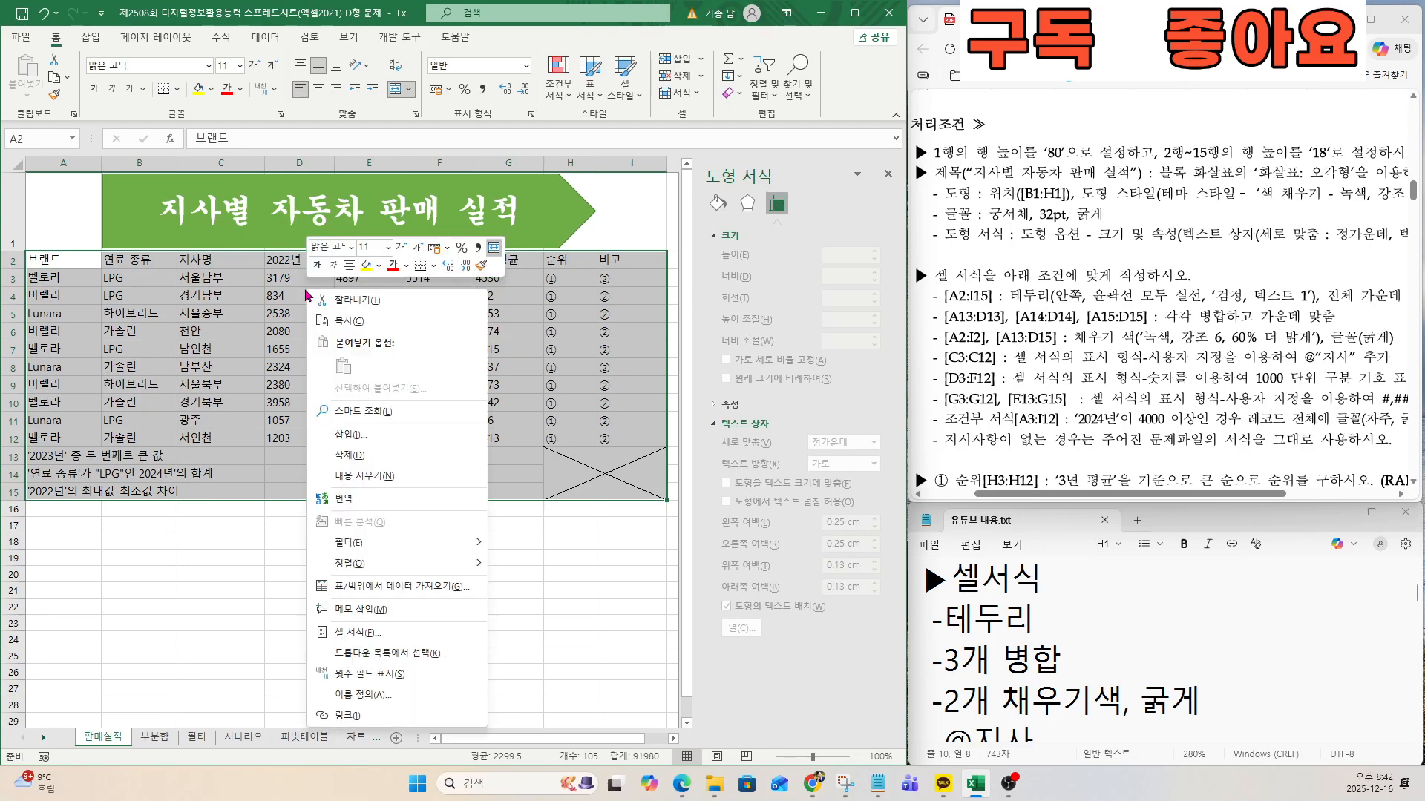
click(368, 639)
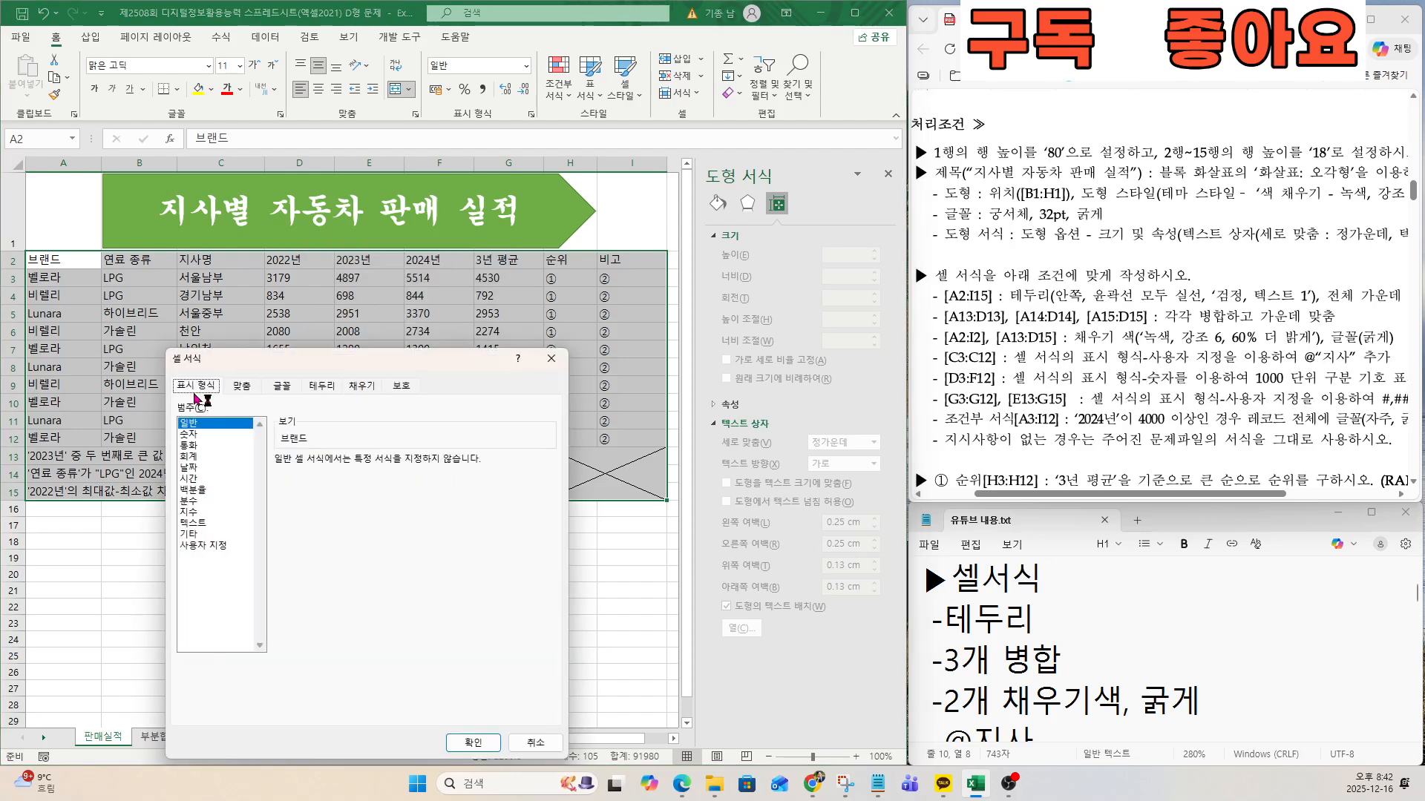
key(ctrl)
key(ctrl)
key(ctrl)
key(ctrl)
key(ctrl)
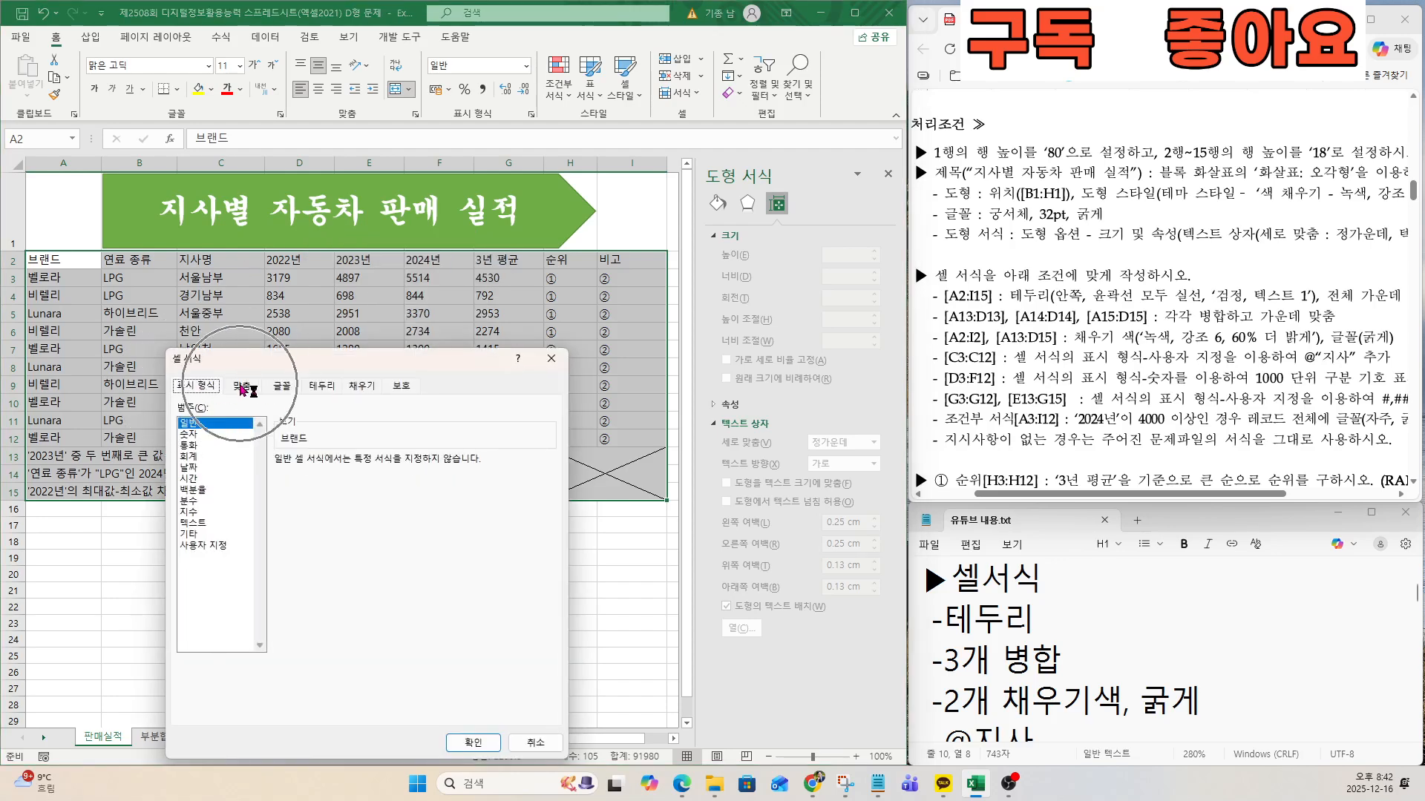
click(317, 392)
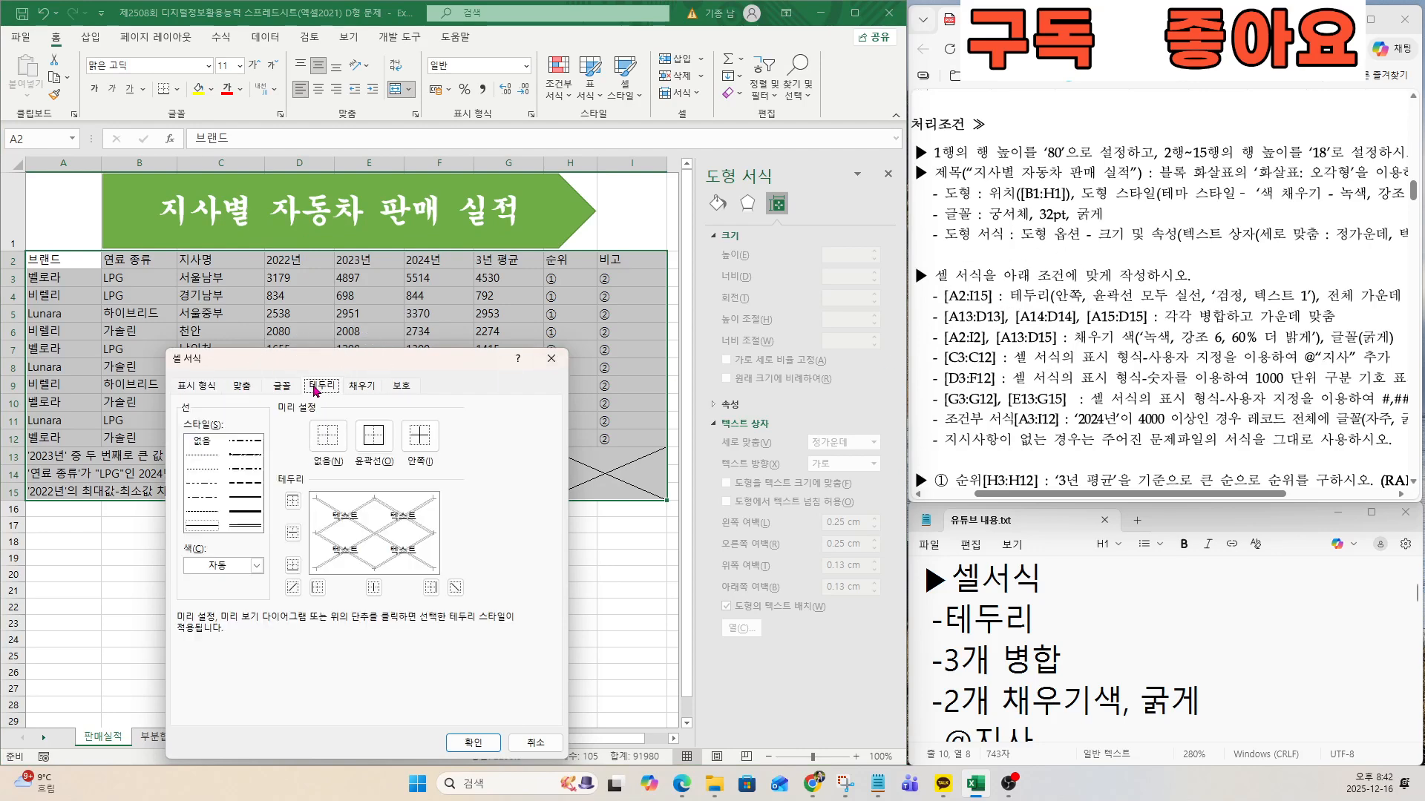
key(ctrl)
key(ctrl)
key(ctrl)
key(ctrl)
key(ctrl)
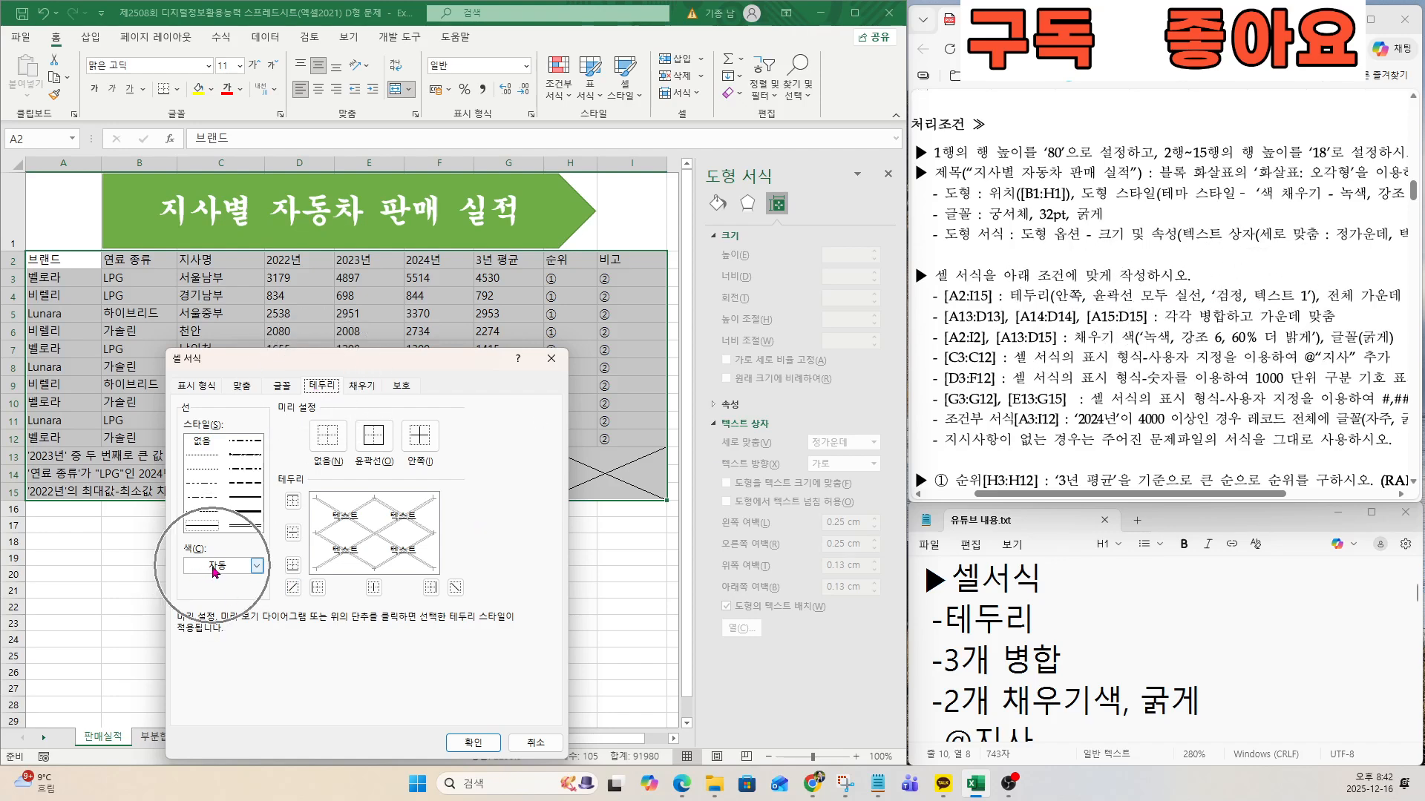
click(215, 566)
key(ctrl)
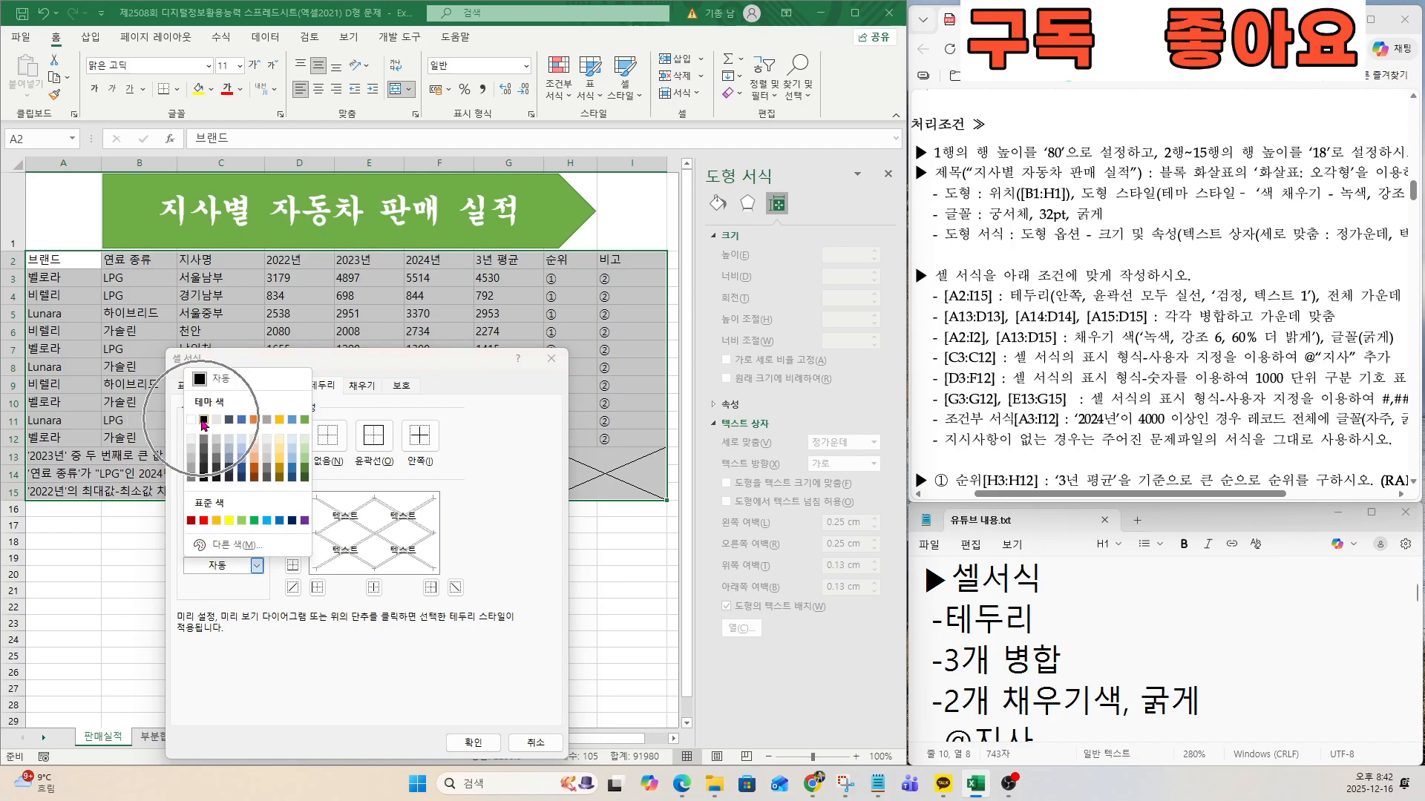
click(203, 421)
key(ctrl)
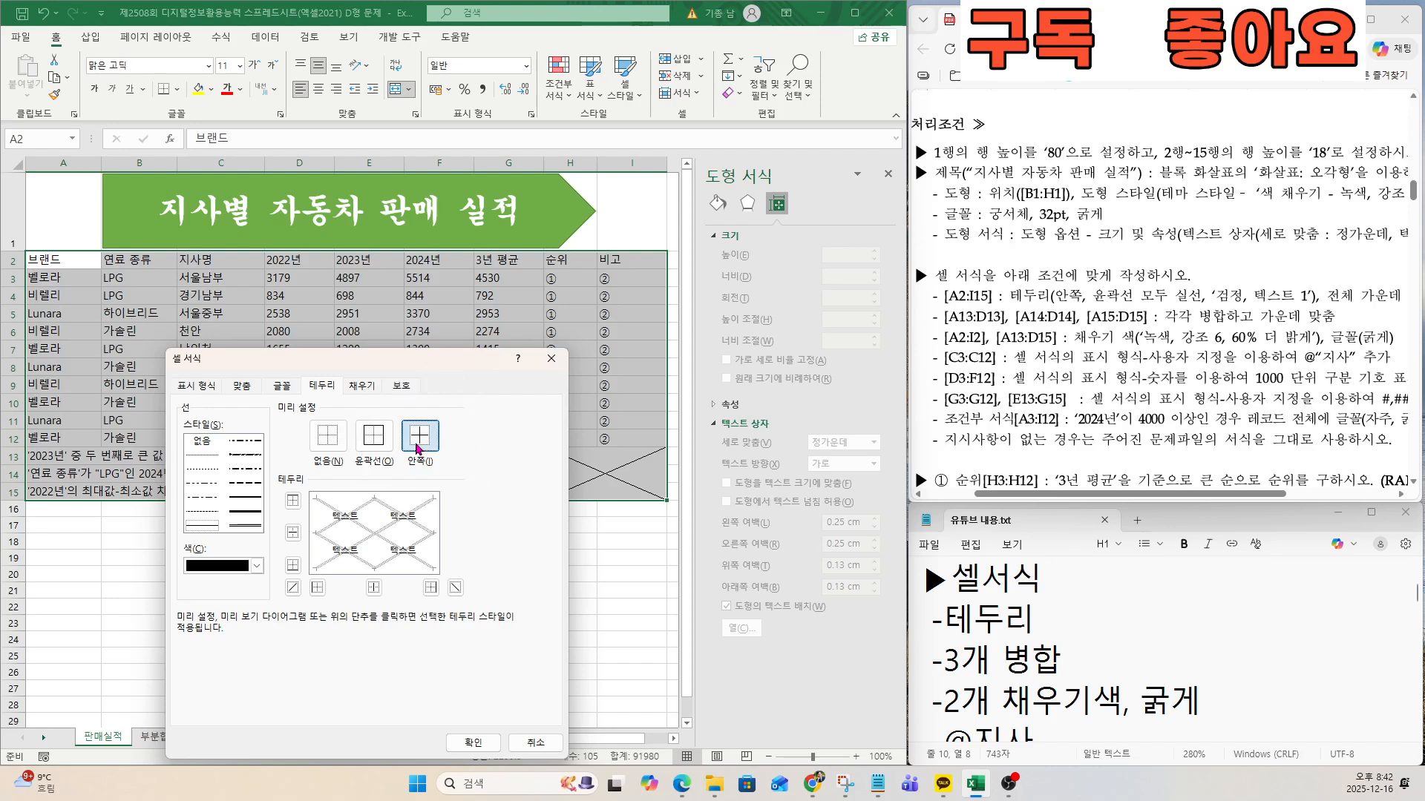
click(380, 444)
key(ctrl)
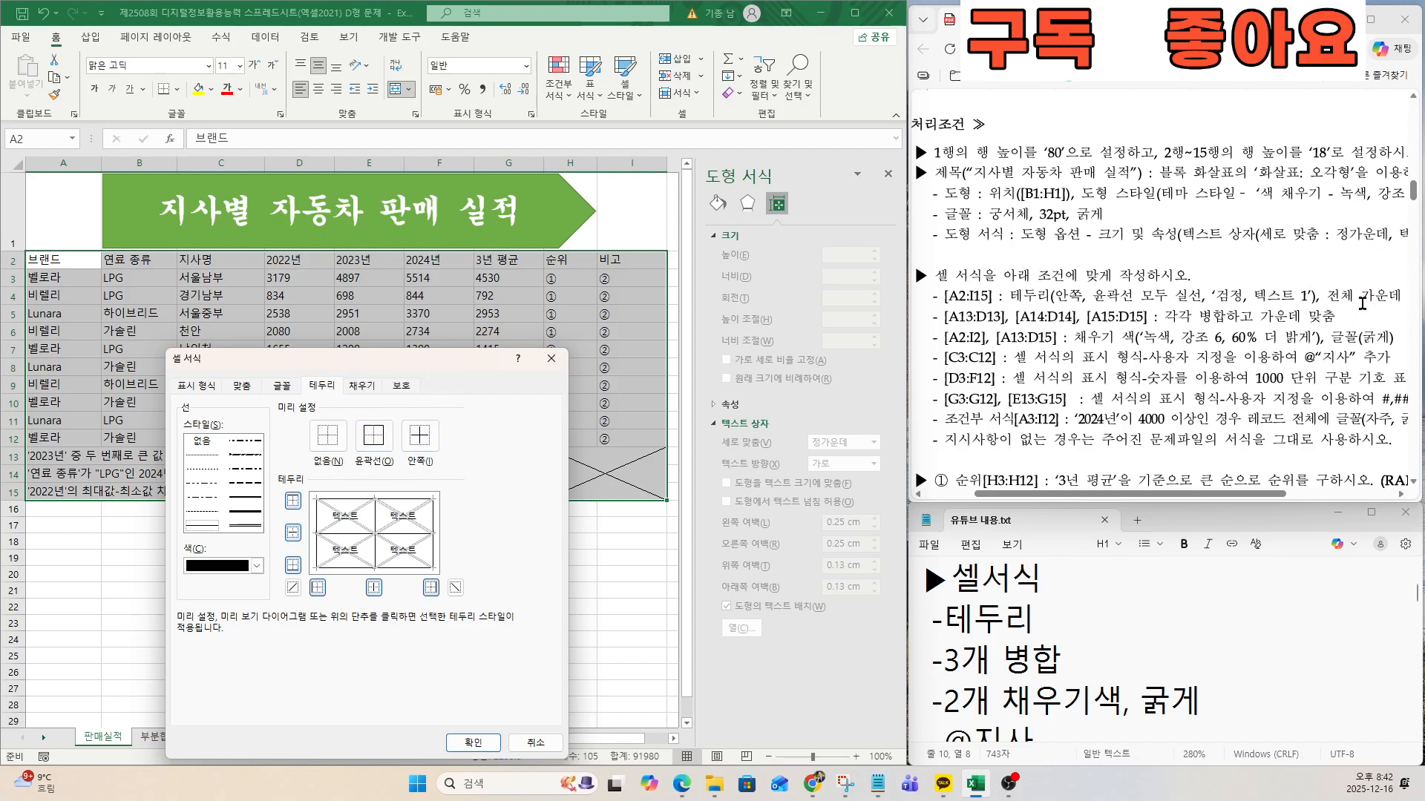
key(ctrl)
Set the horizontal text alignment of A2:I15 to 가운데 and apply the cell formatting.
click(242, 386)
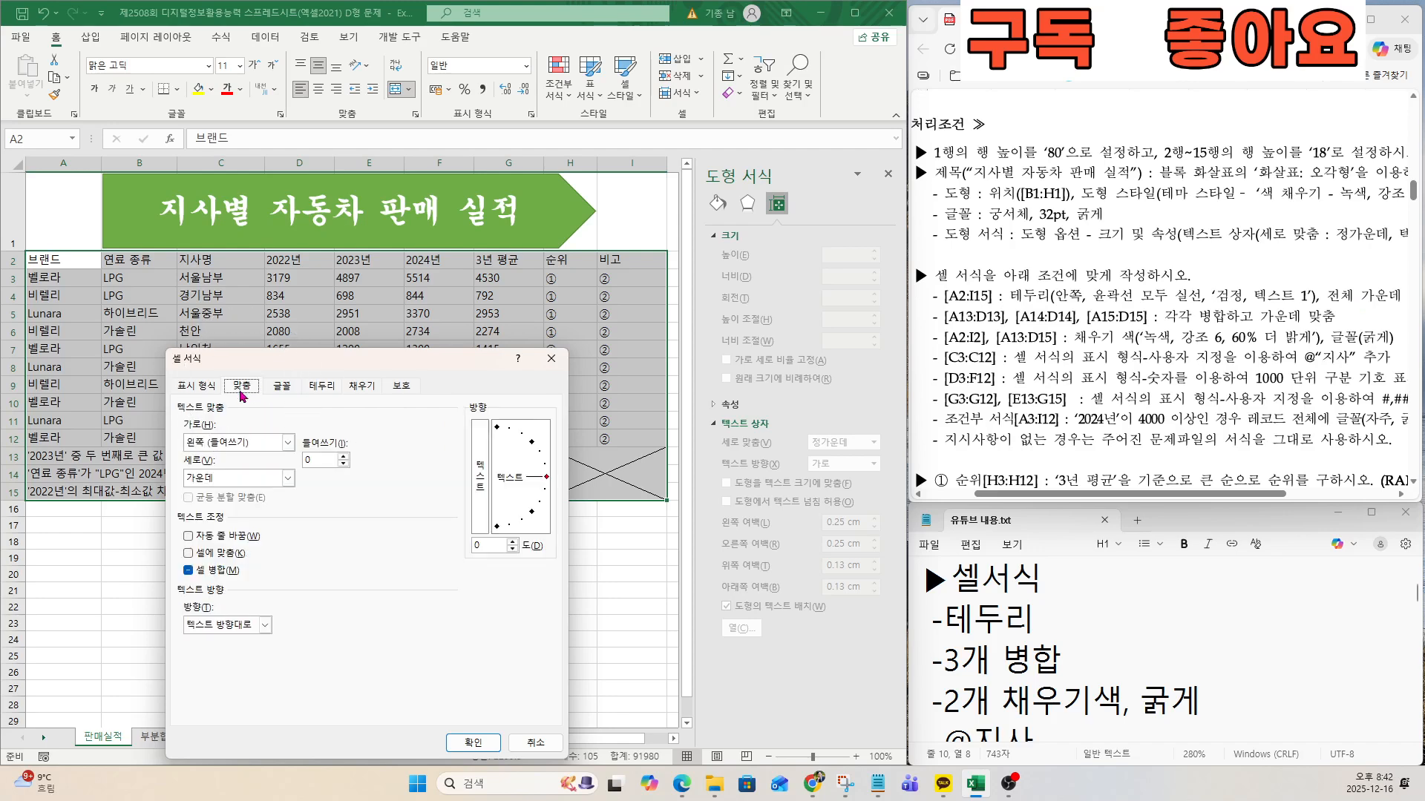
key(ctrl)
click(232, 444)
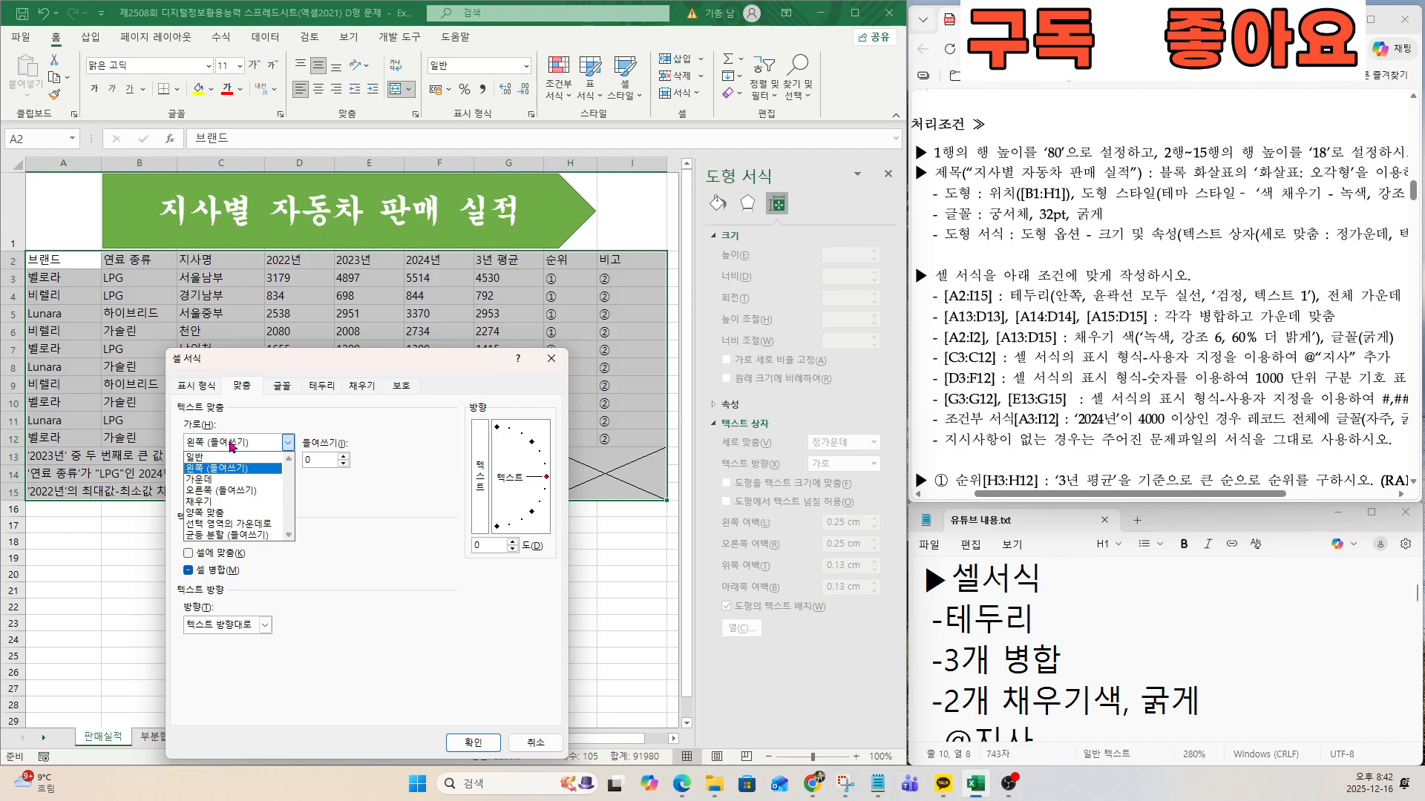
click(213, 482)
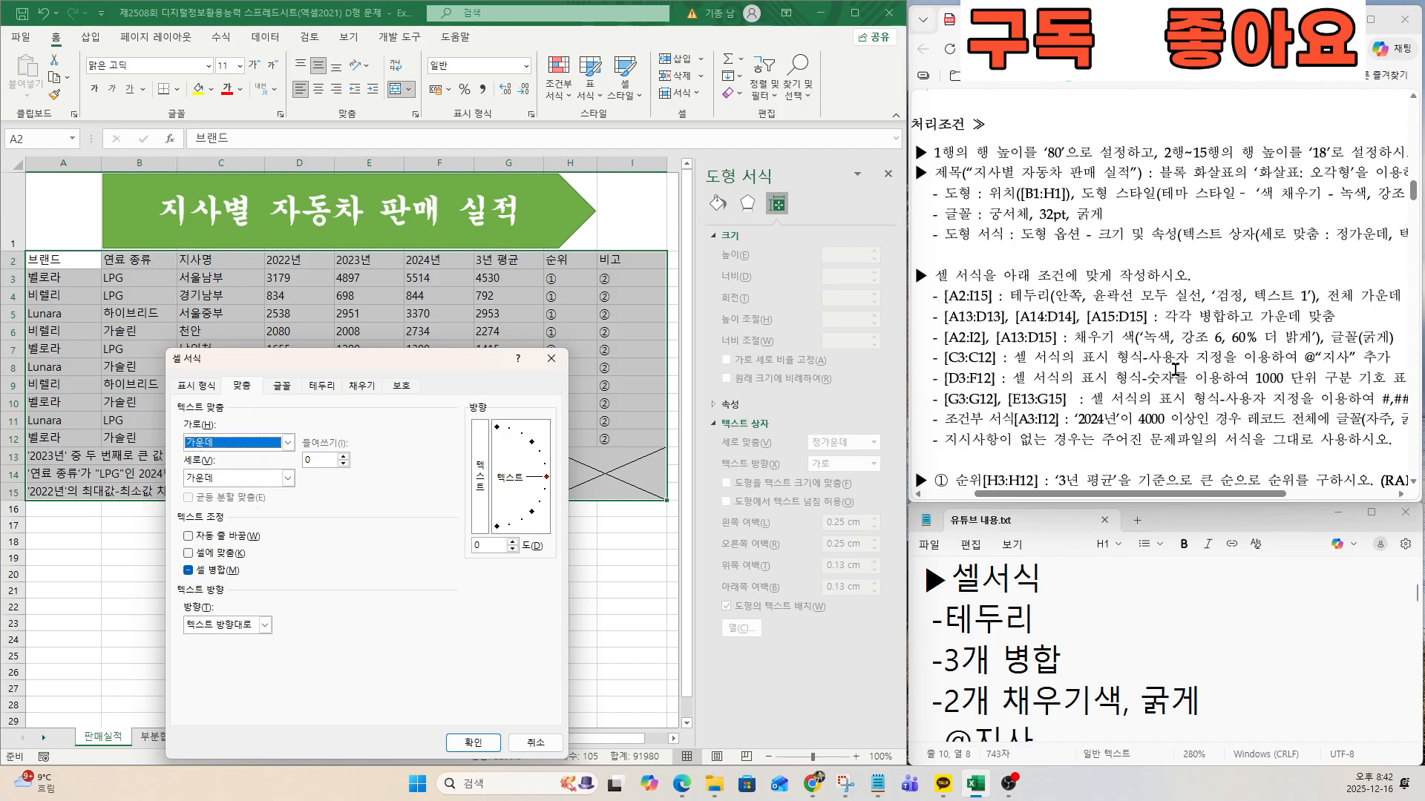
drag(1332, 297, 1388, 298)
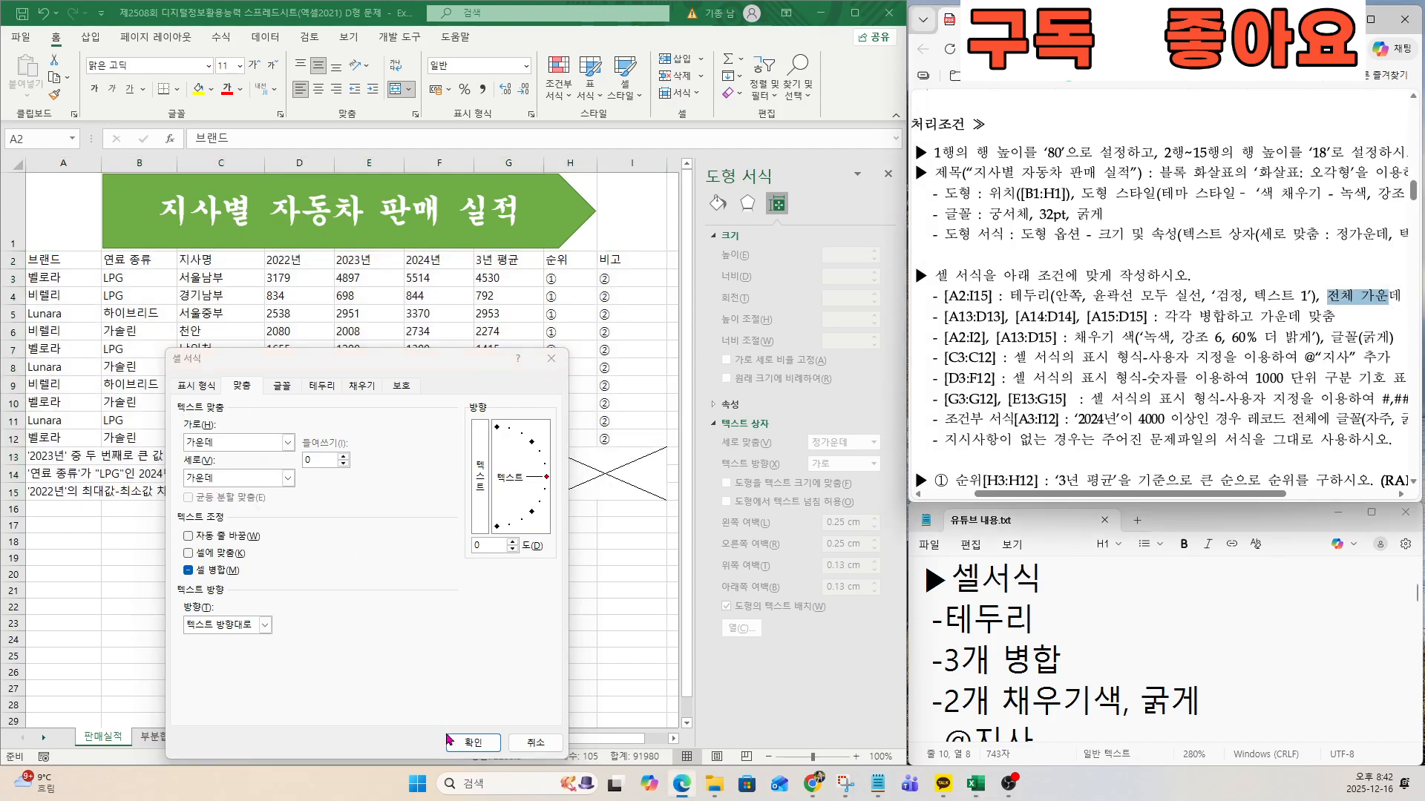
key(ctrl)
click(473, 743)
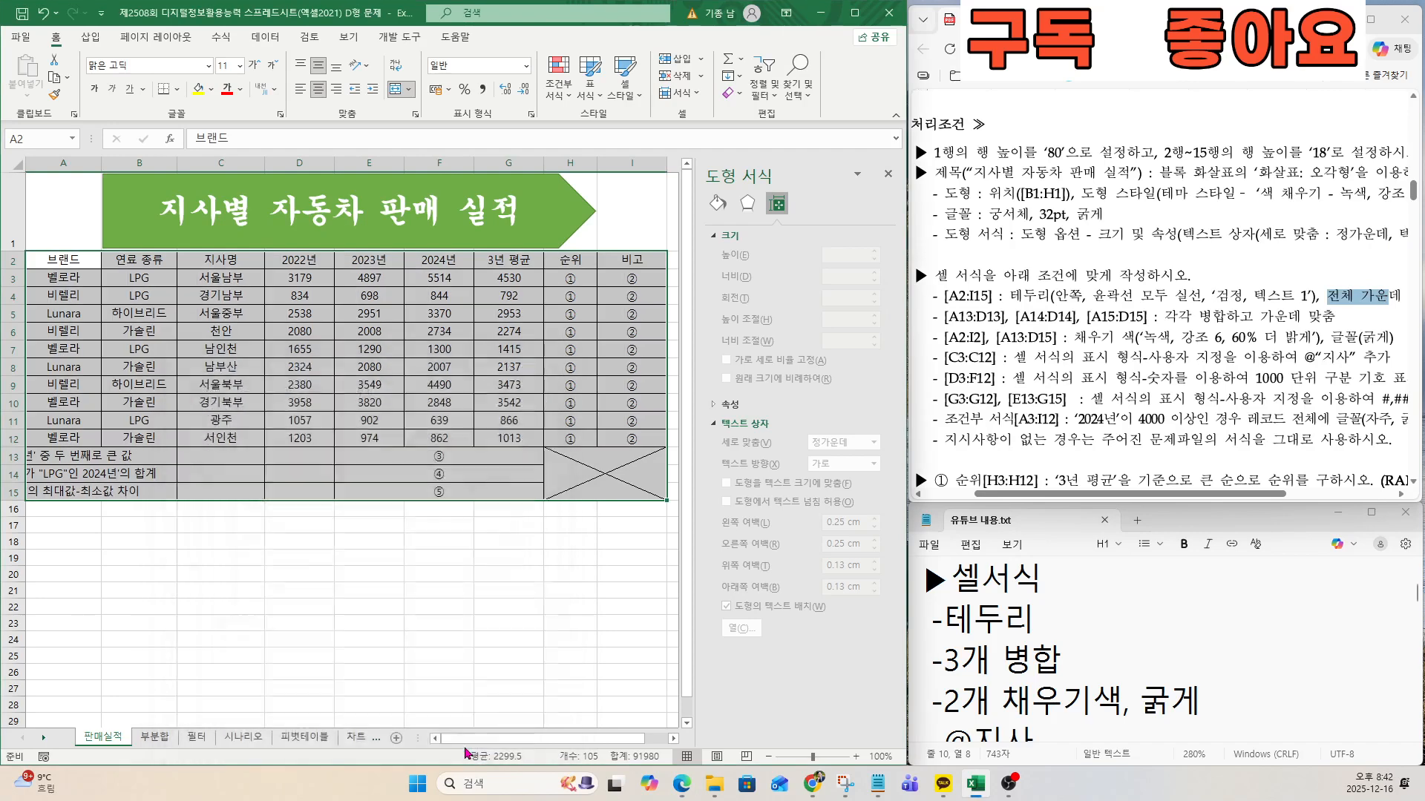
Merge and centre A13:D13, the label row '2023년' 중 두 번째로 큰 값, as the exam requires.
click(1110, 323)
drag(950, 322, 990, 318)
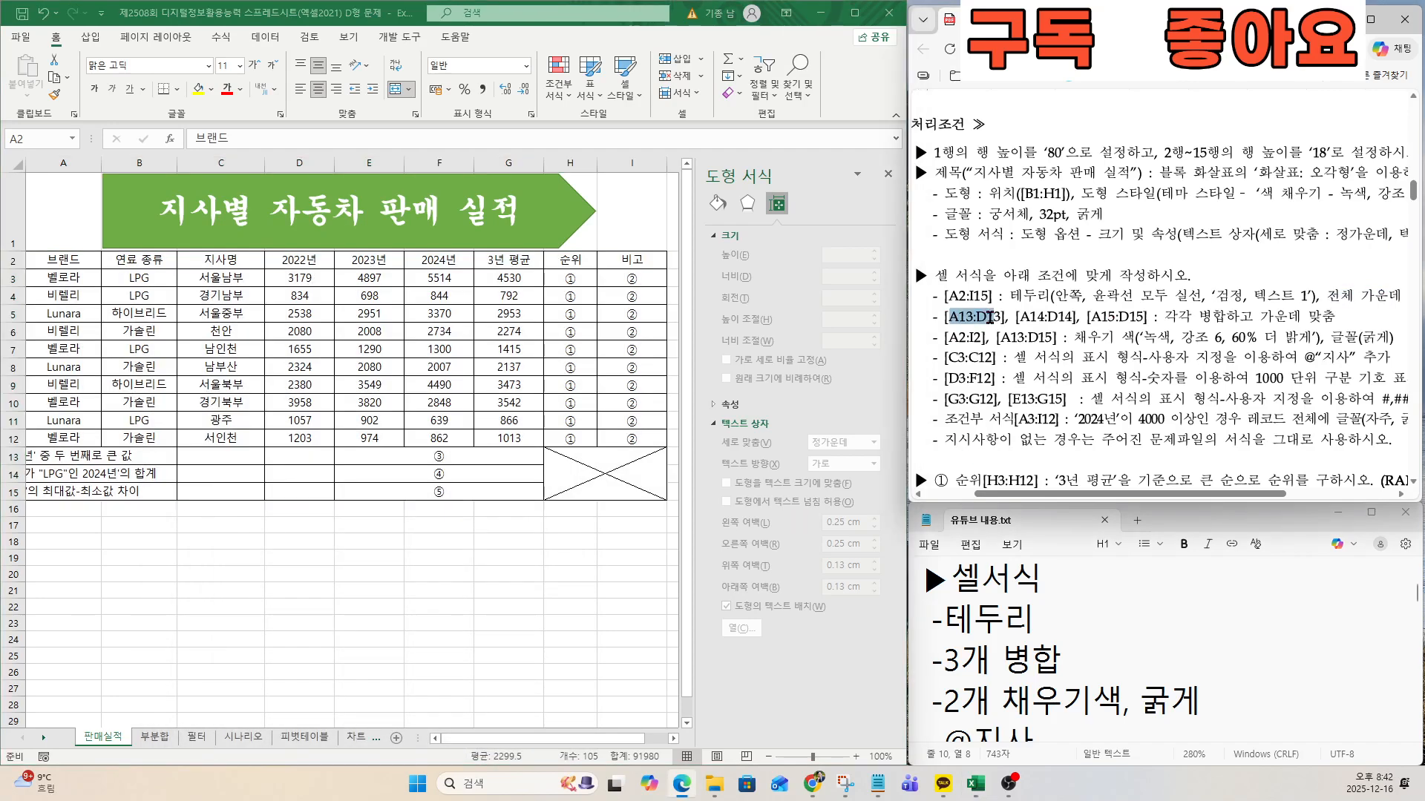
scroll(995, 348, up, 3)
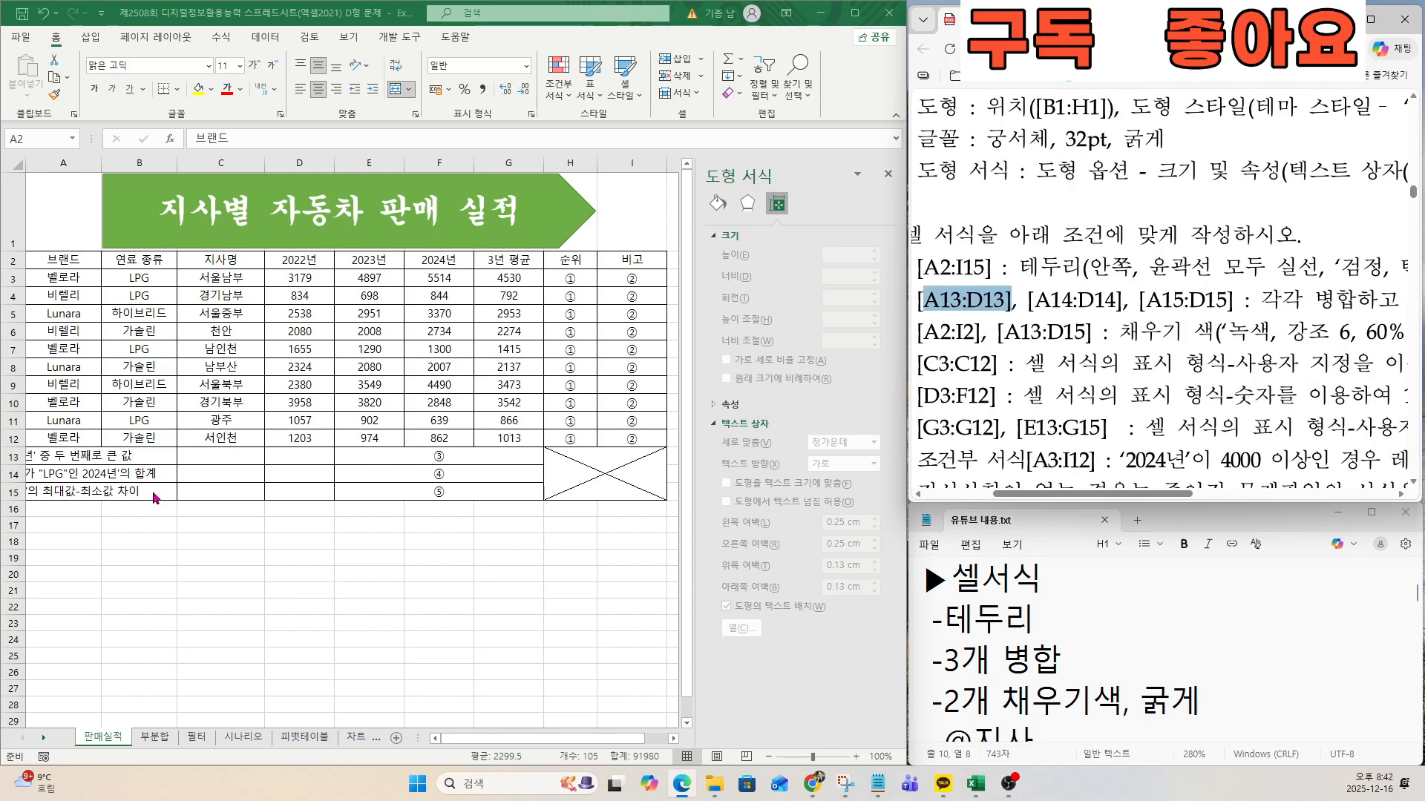
click(53, 460)
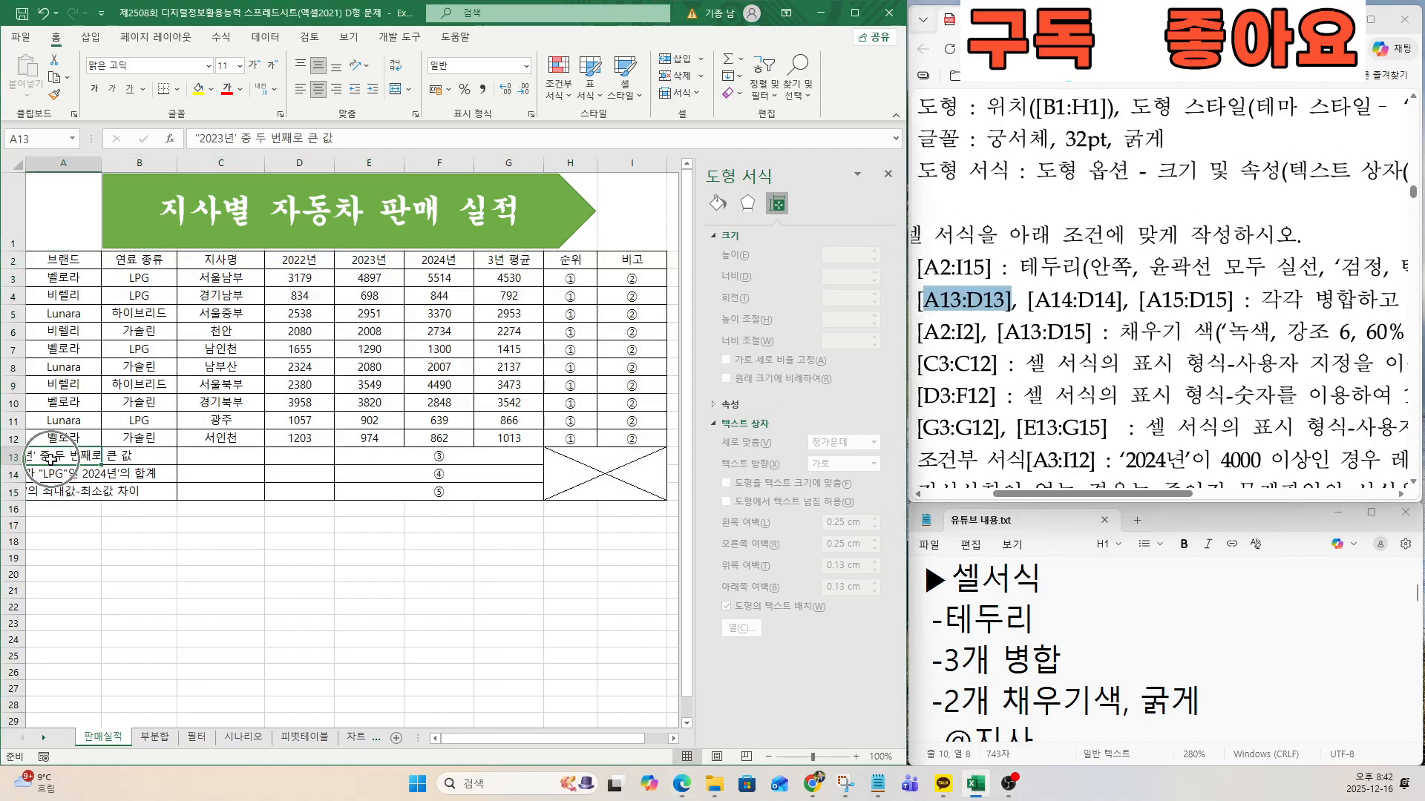
drag(74, 459, 292, 462)
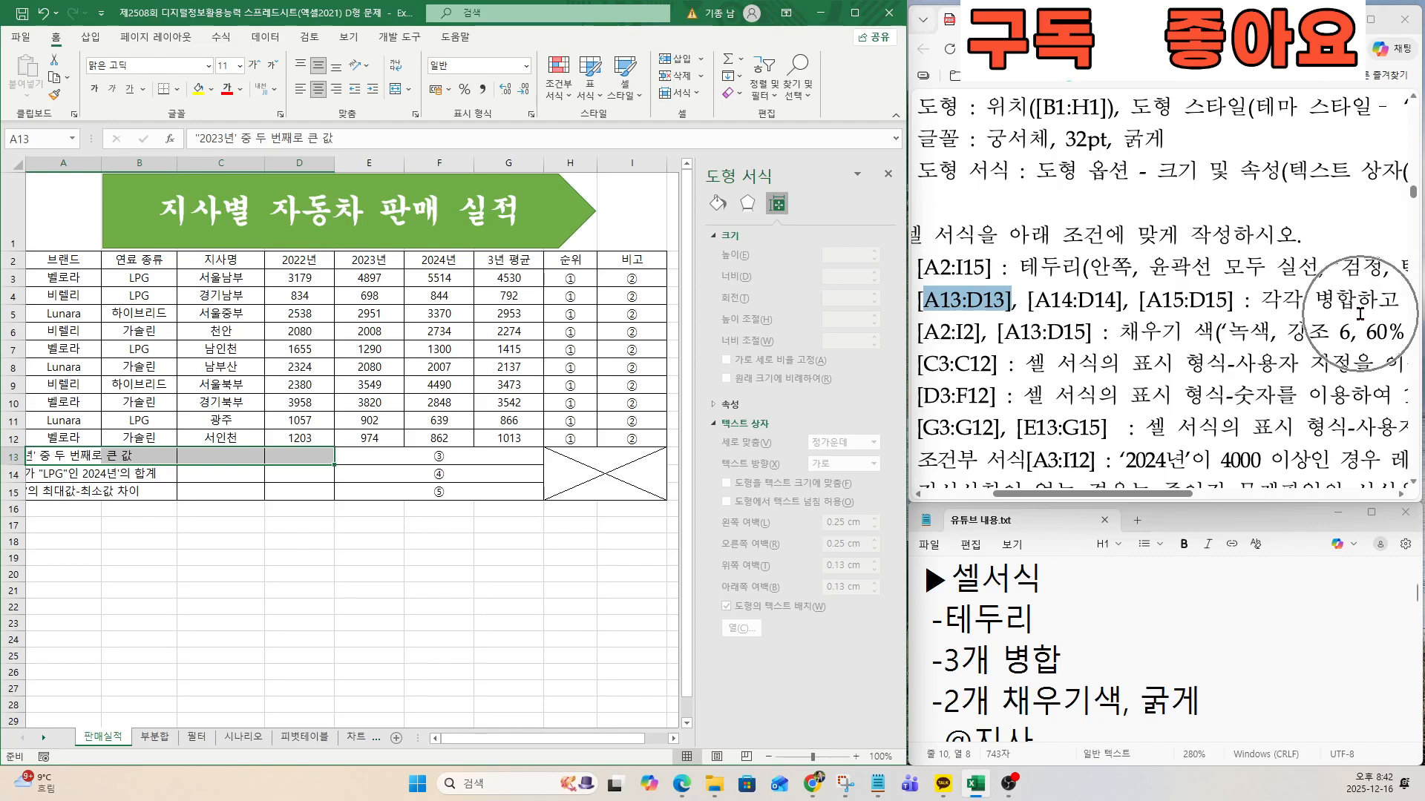
click(398, 92)
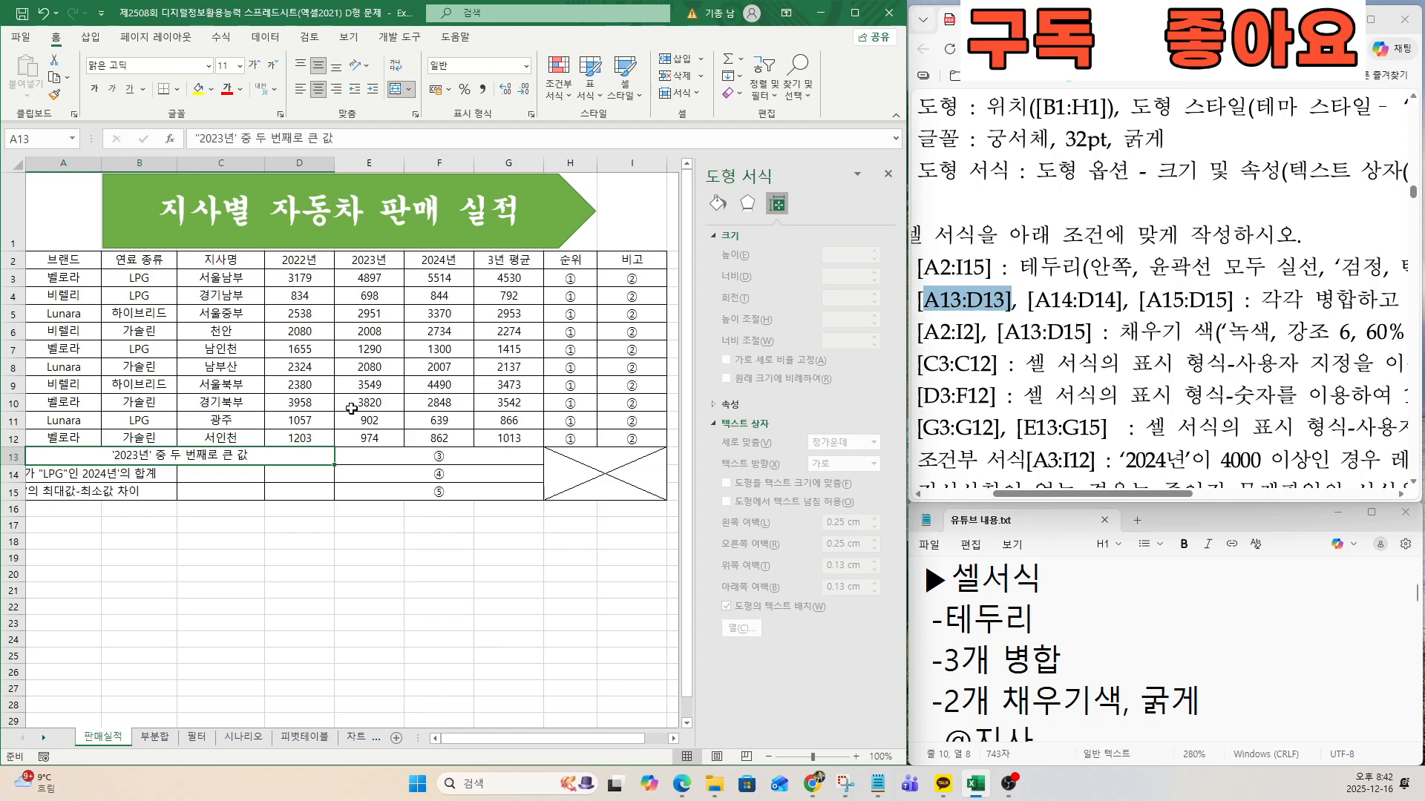
Merge and centre A14:D14 and A15:D15 separately, keeping each label on its own row.
drag(1035, 300, 1116, 300)
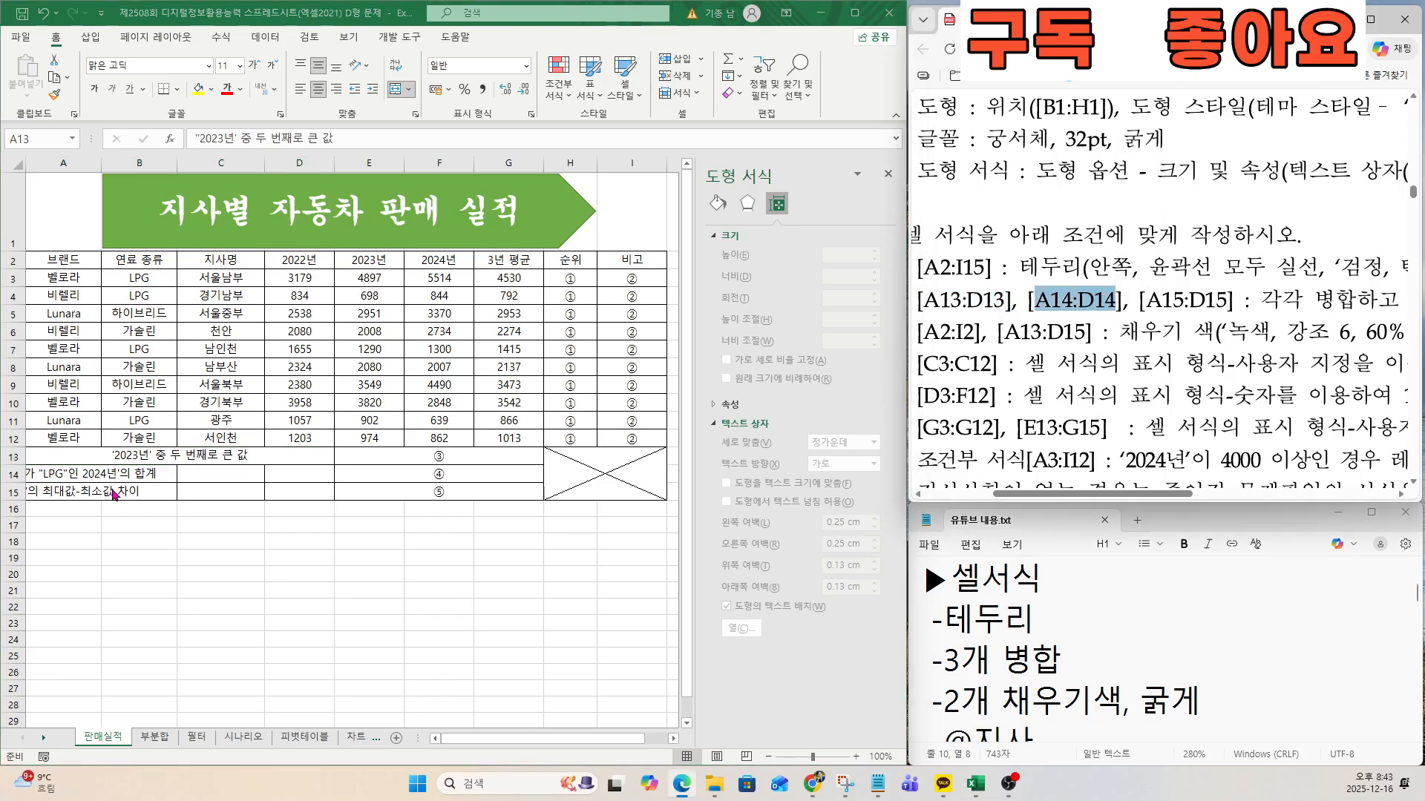
drag(63, 473, 283, 471)
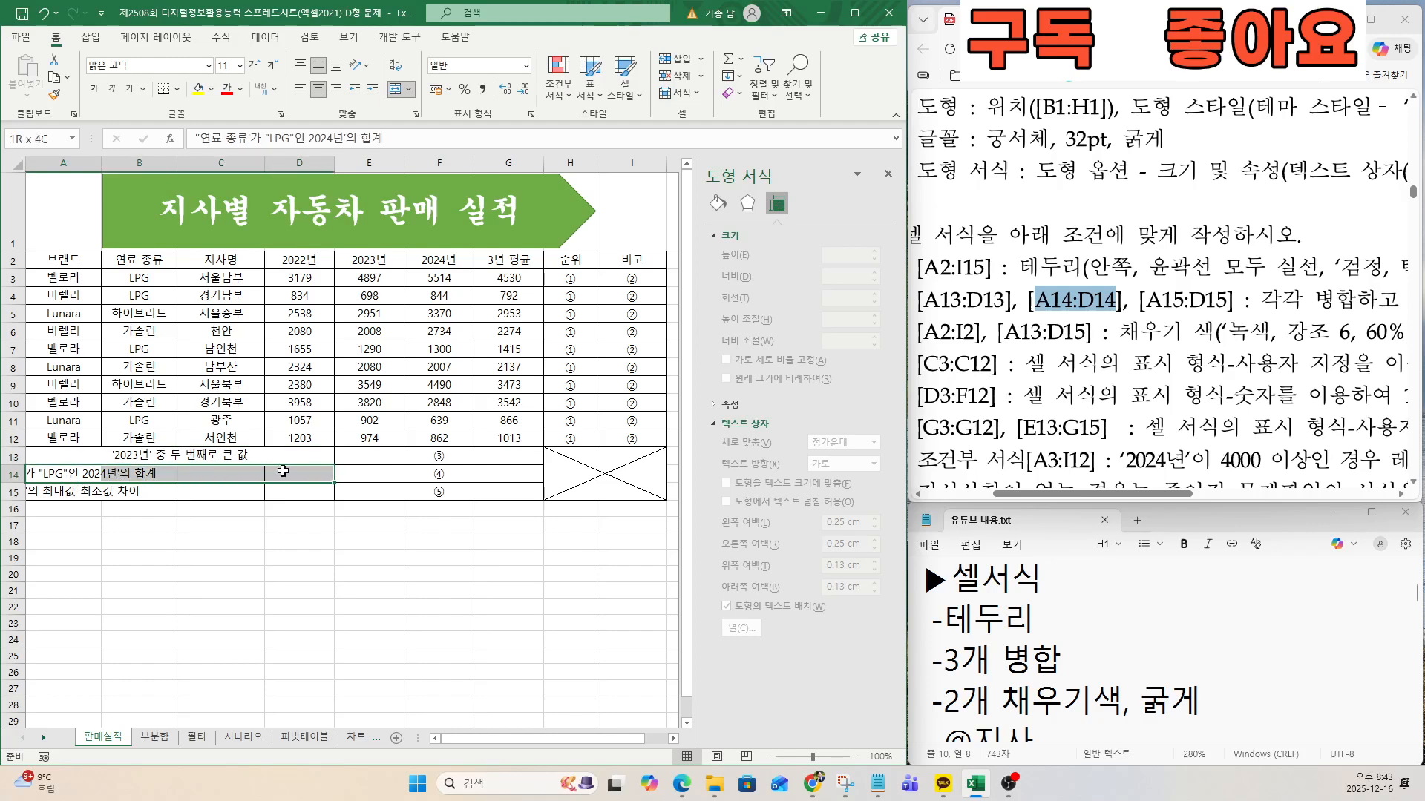
click(399, 89)
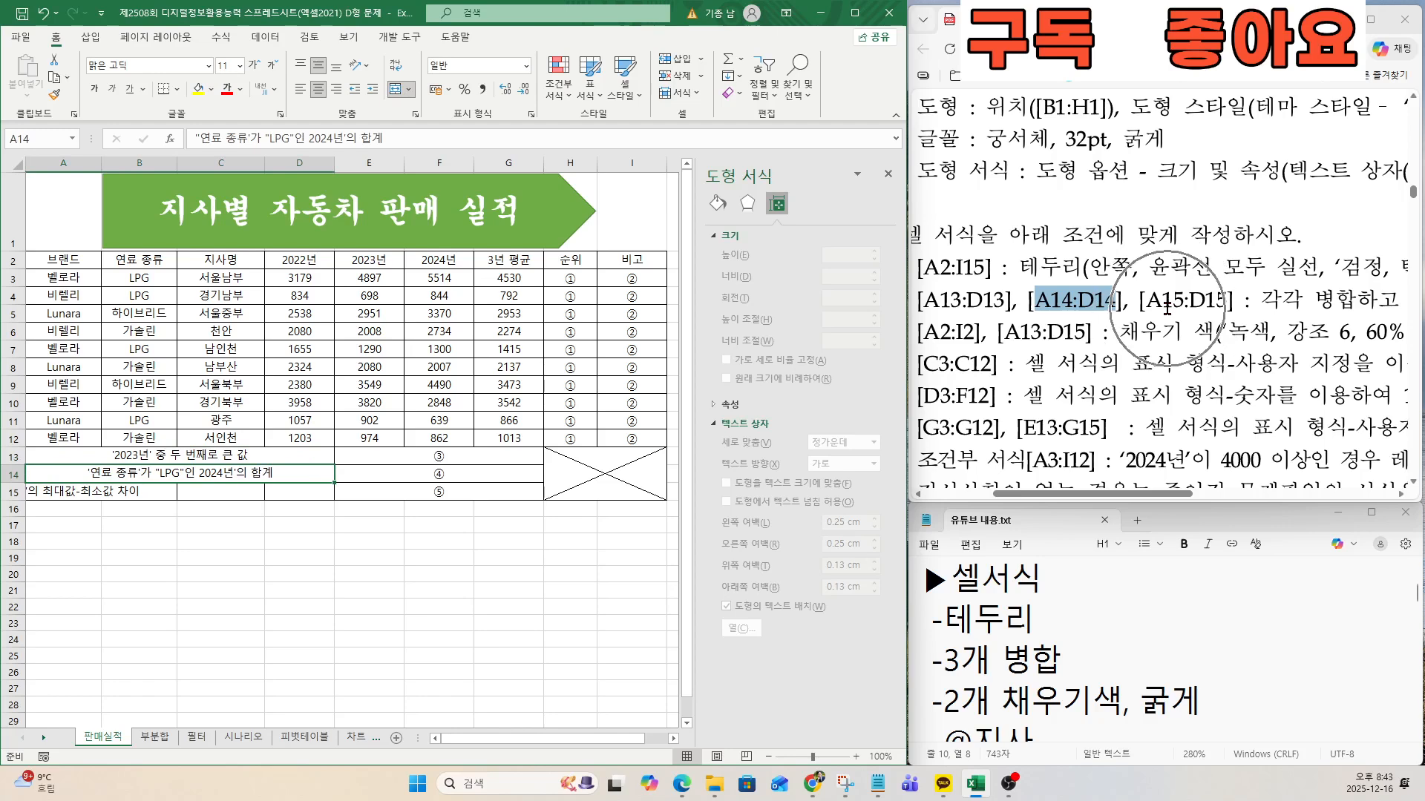
drag(66, 495, 282, 496)
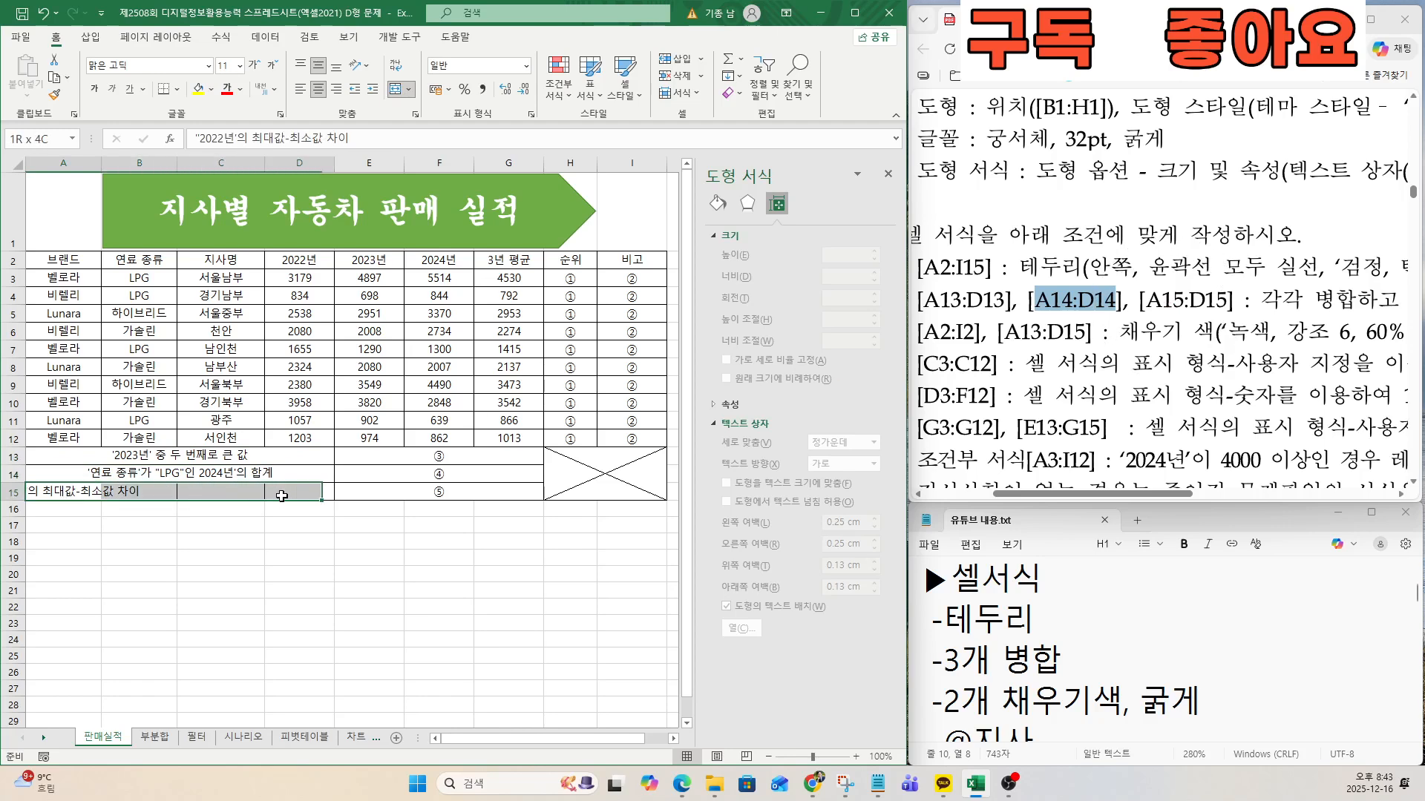
click(401, 95)
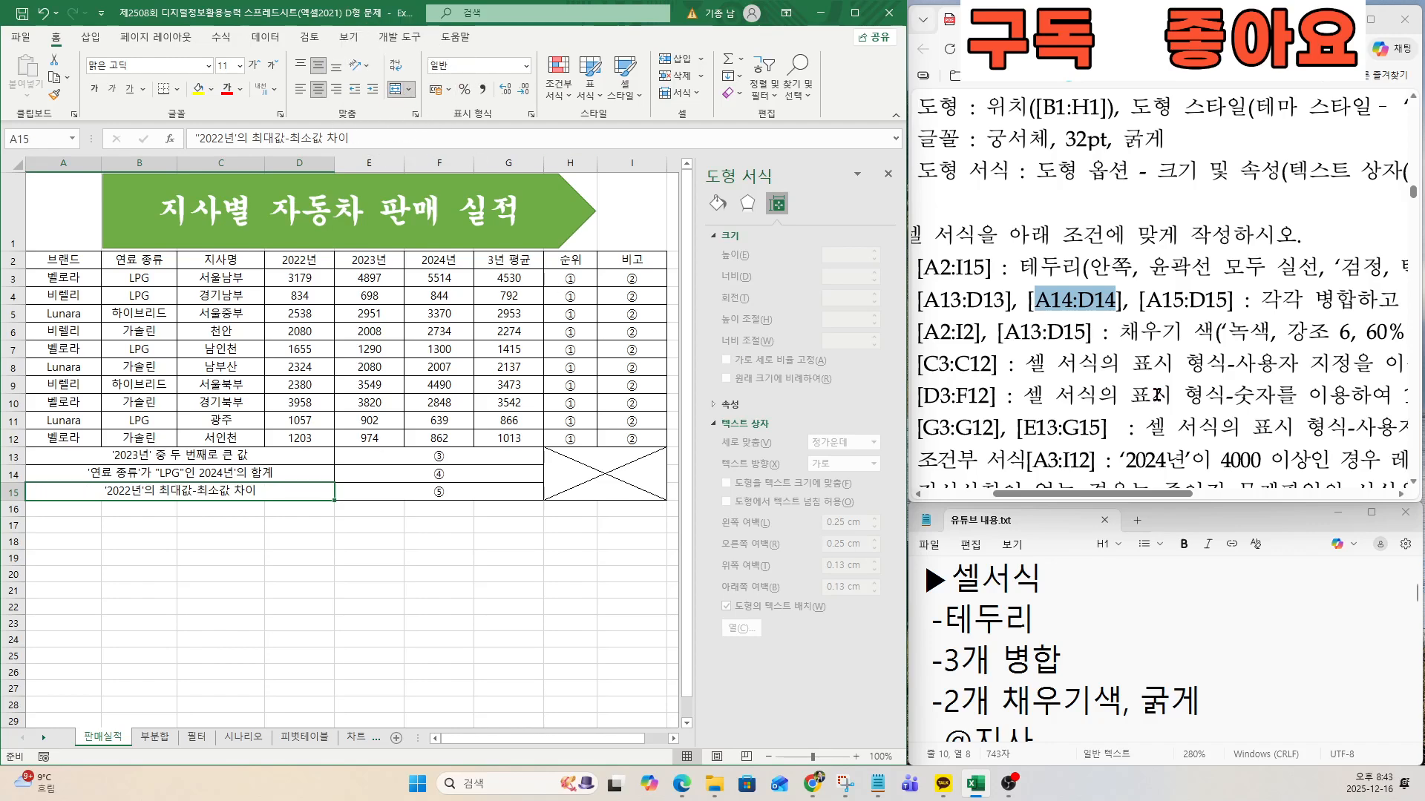
Give the header row A2:I2 the fill colour 녹색, 강조 6, 60% 더 밝게 and make its text bold.
click(981, 334)
drag(921, 334, 981, 335)
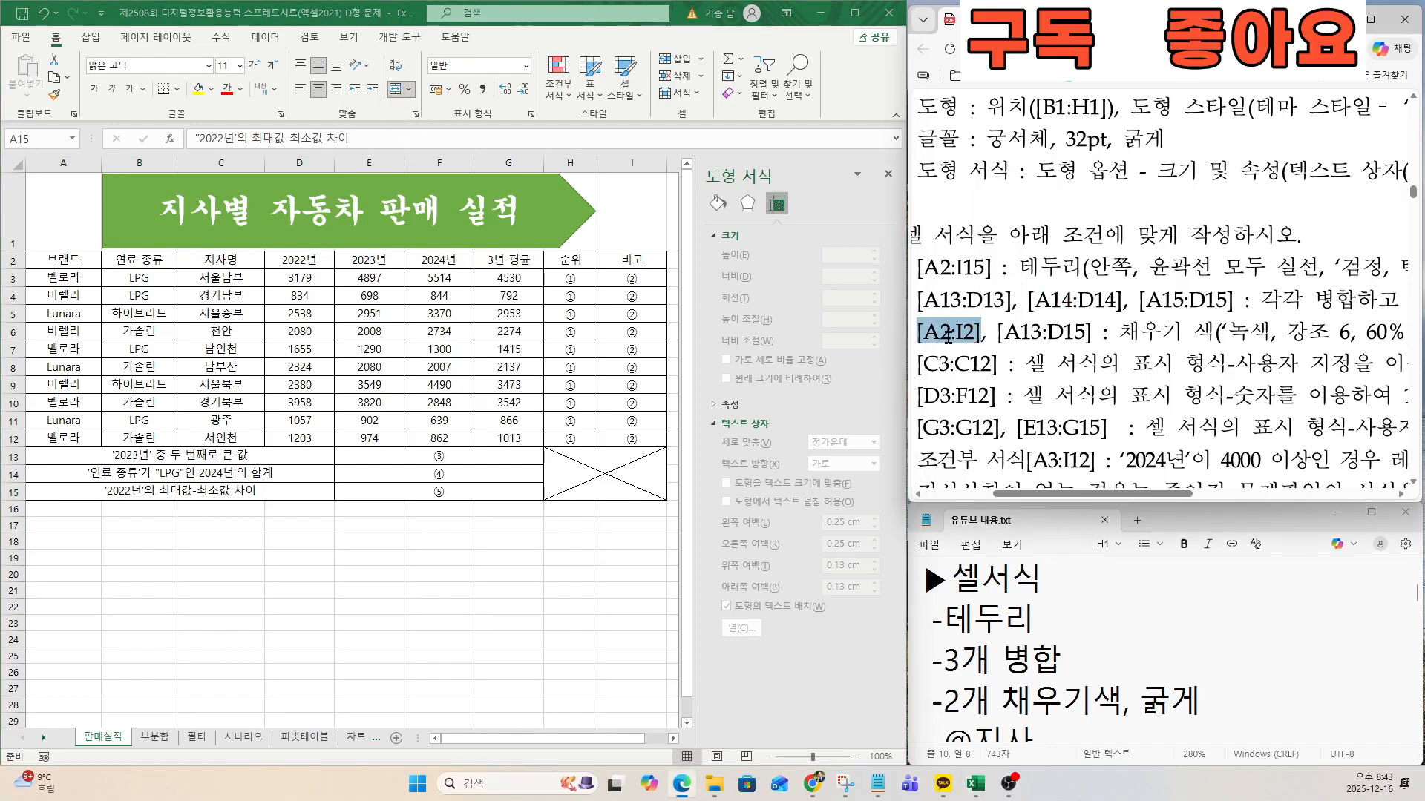
click(42, 265)
drag(44, 261, 632, 261)
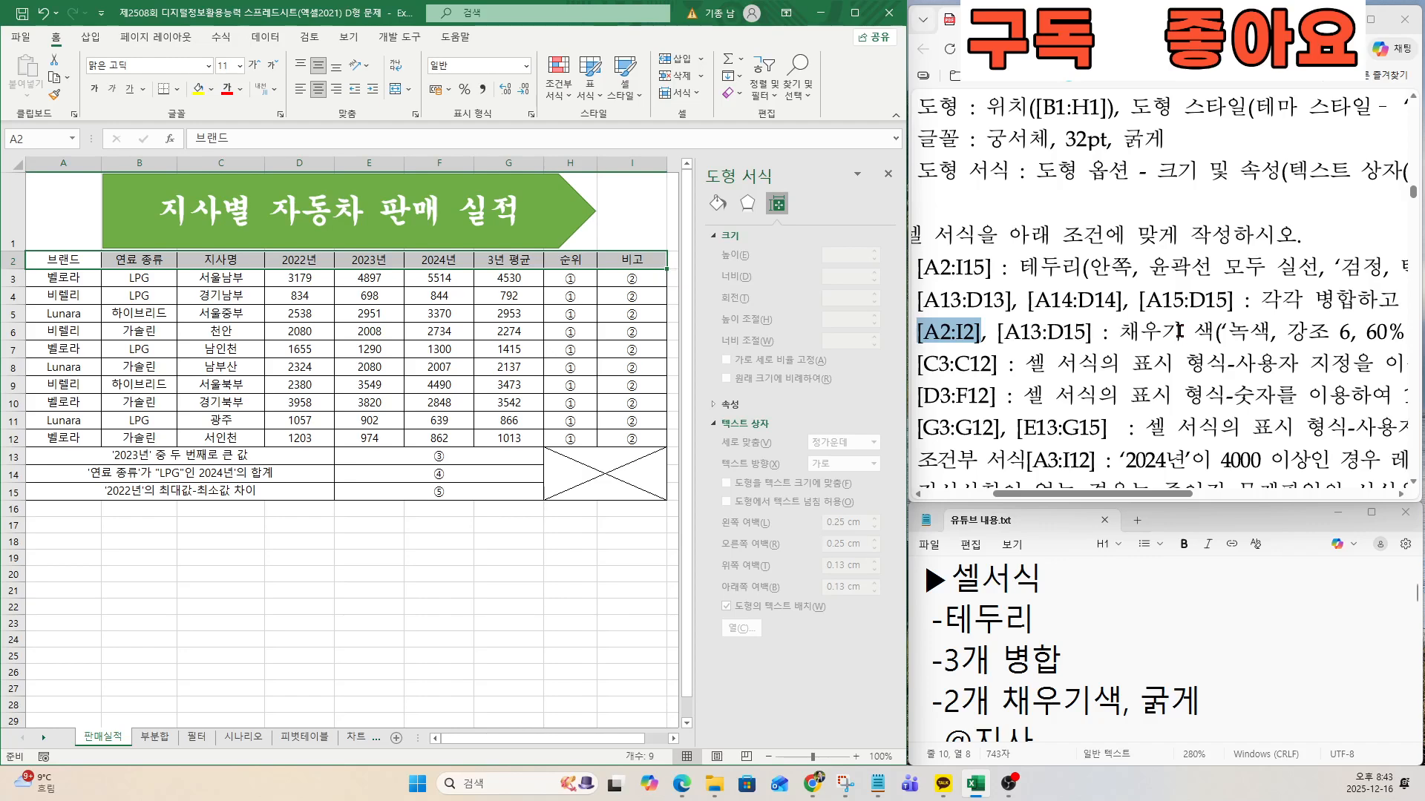
key(ctrl+q)
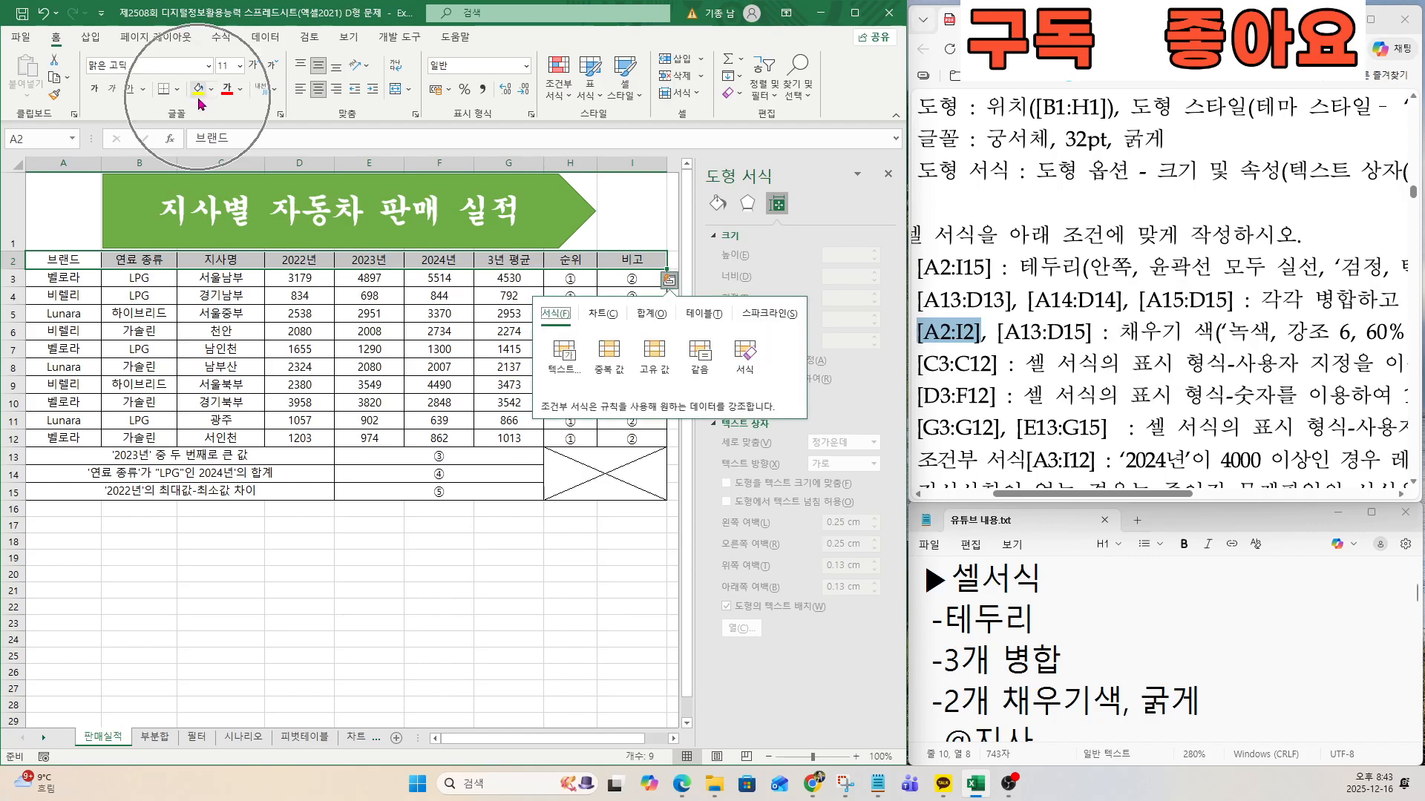
click(210, 92)
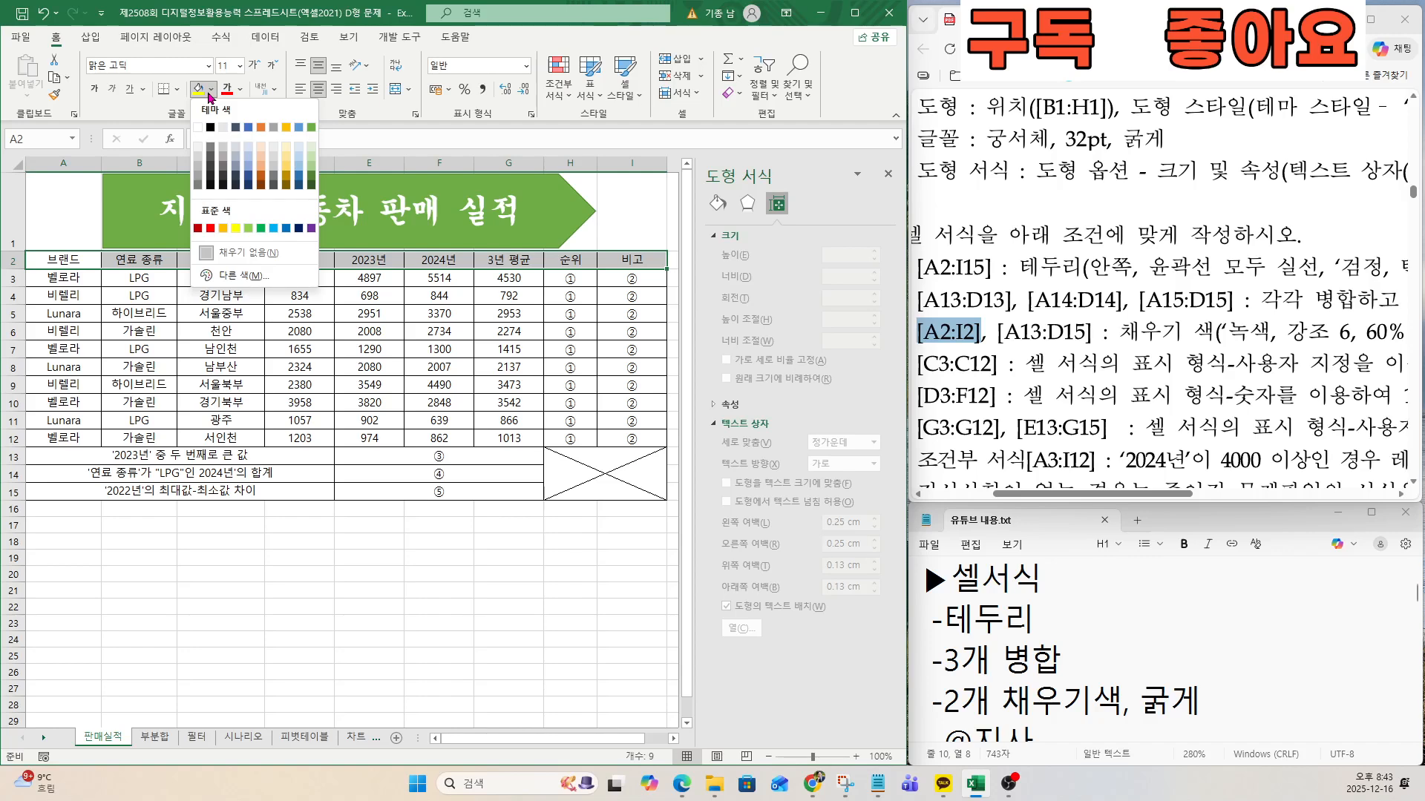
click(311, 160)
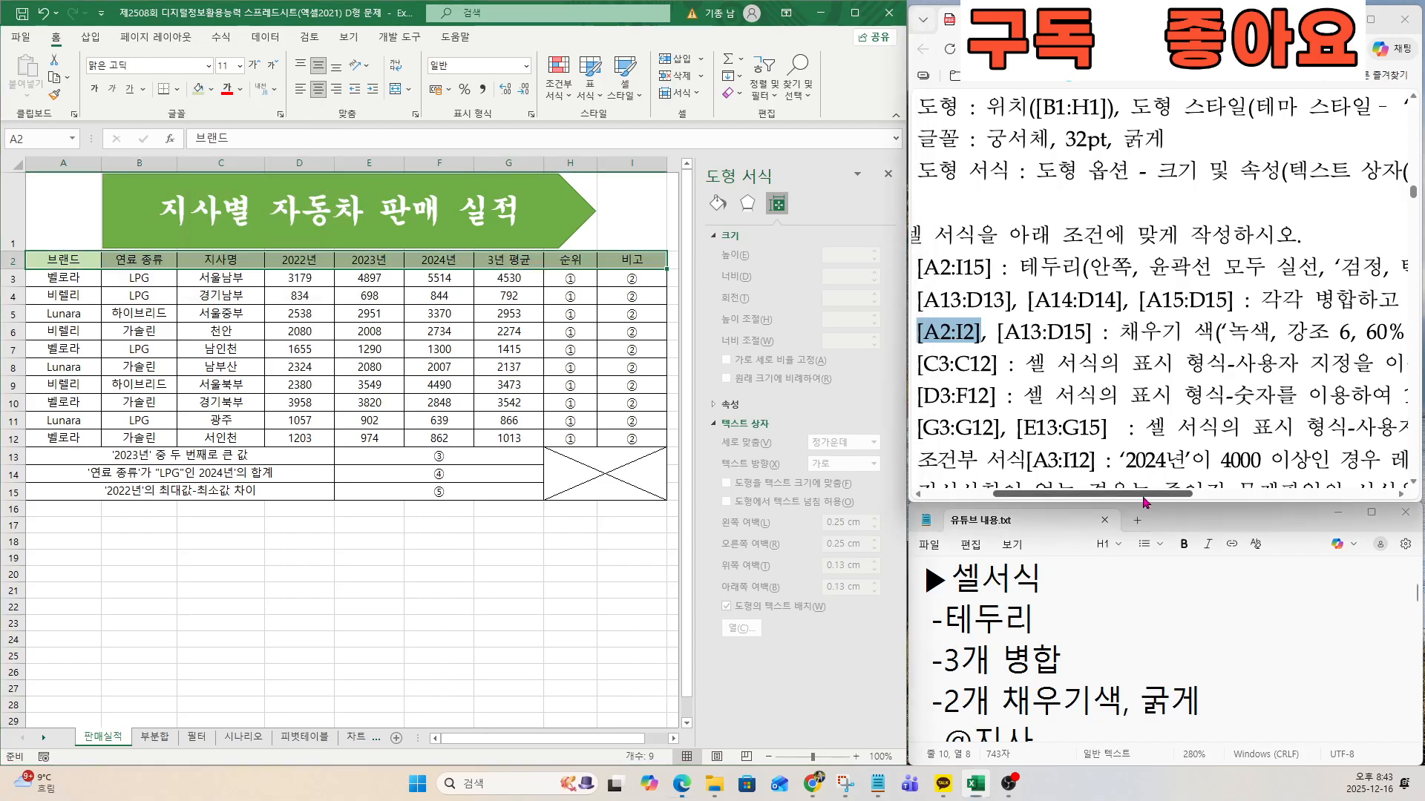
drag(1144, 496, 1251, 503)
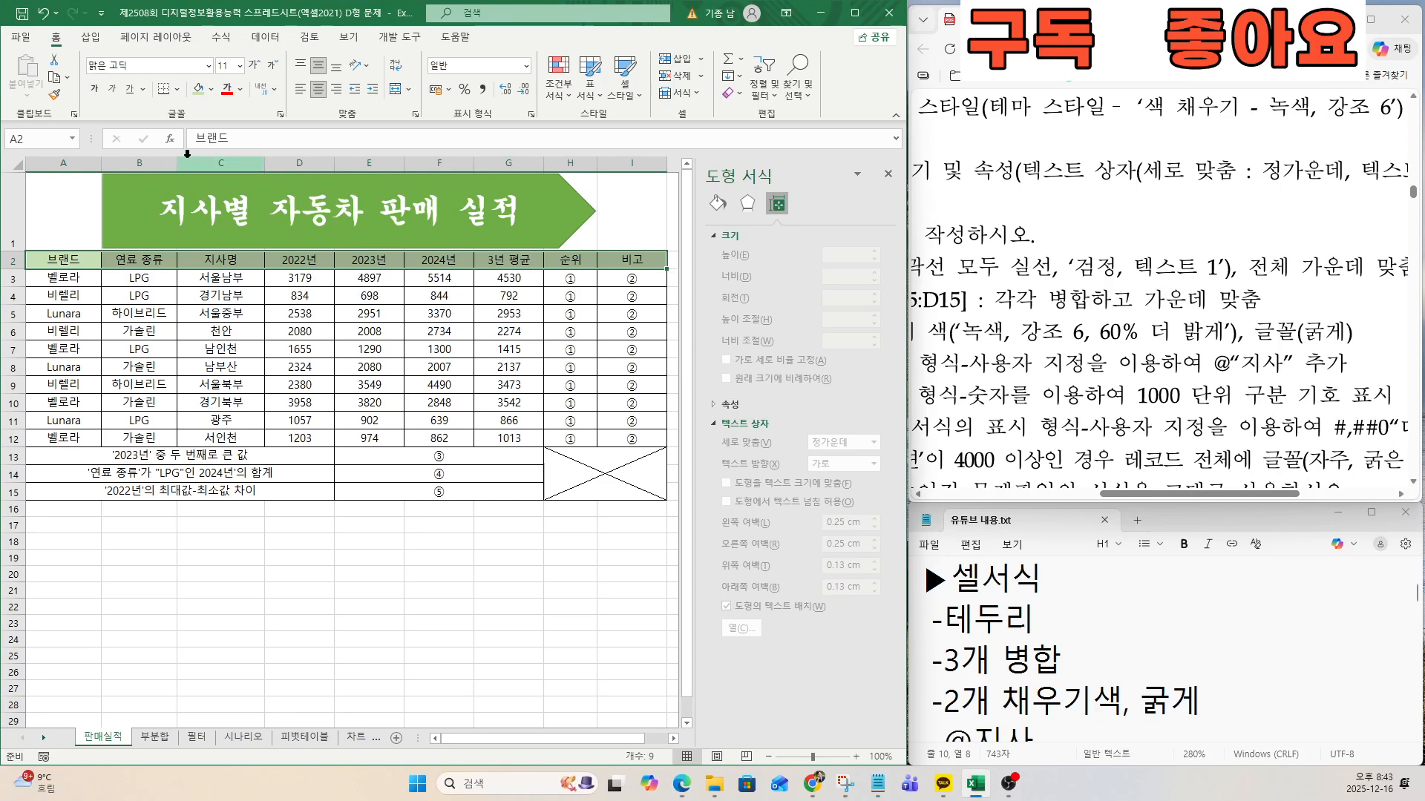
click(94, 89)
key(ctrl+q)
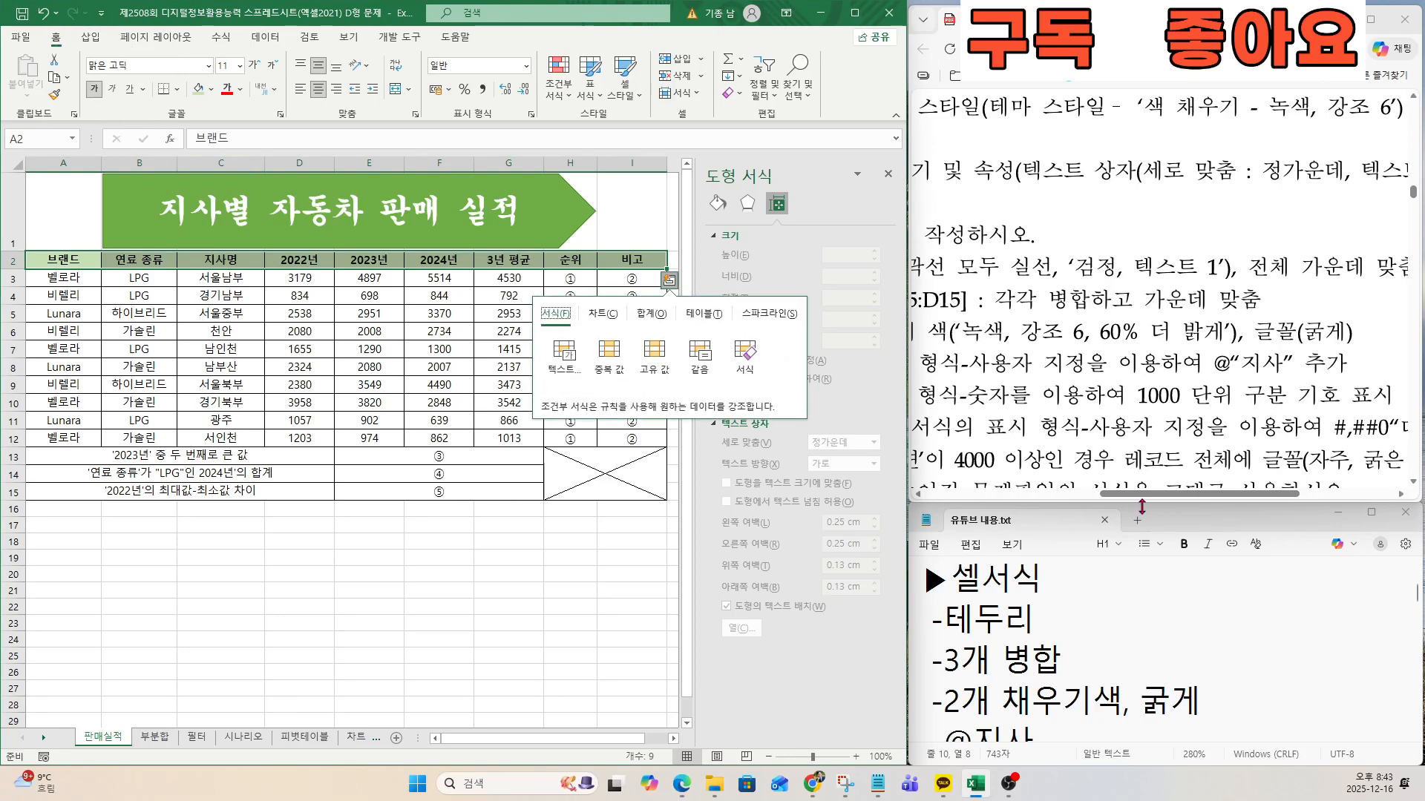
Fill the merged label cells A13:D15 with 녹색, 강조 6, 60% 더 밝게 and make their text bold.
drag(1141, 493, 1011, 486)
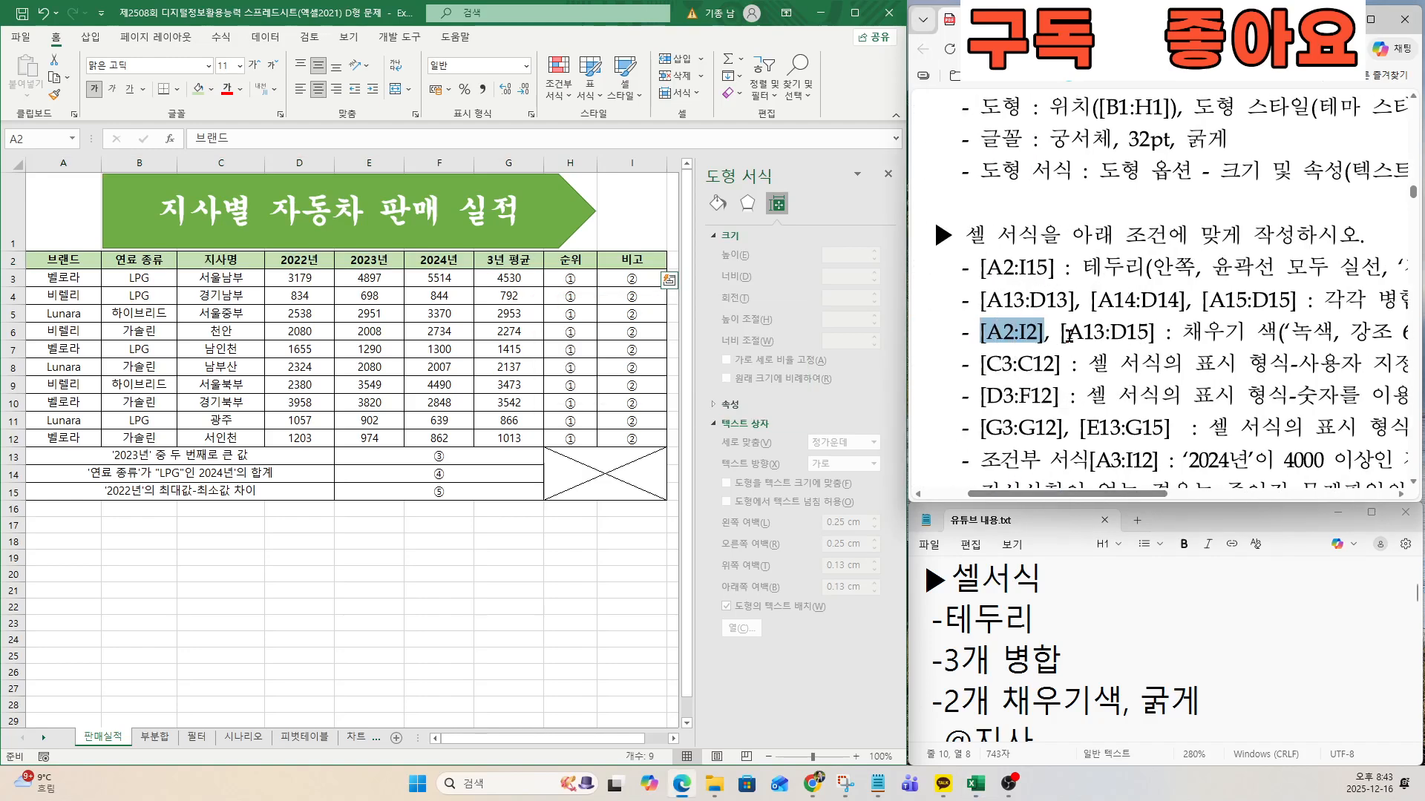
drag(229, 460, 222, 497)
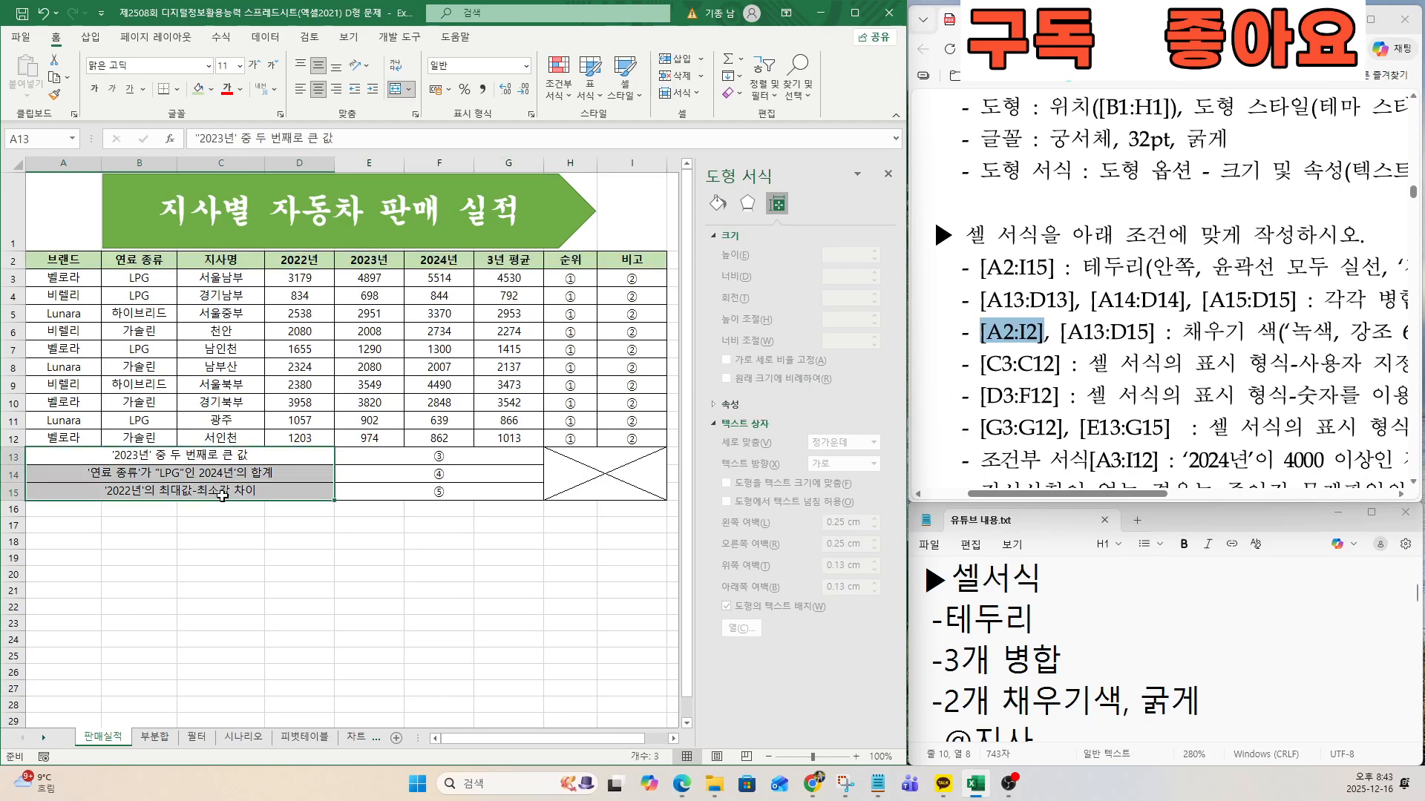
click(211, 91)
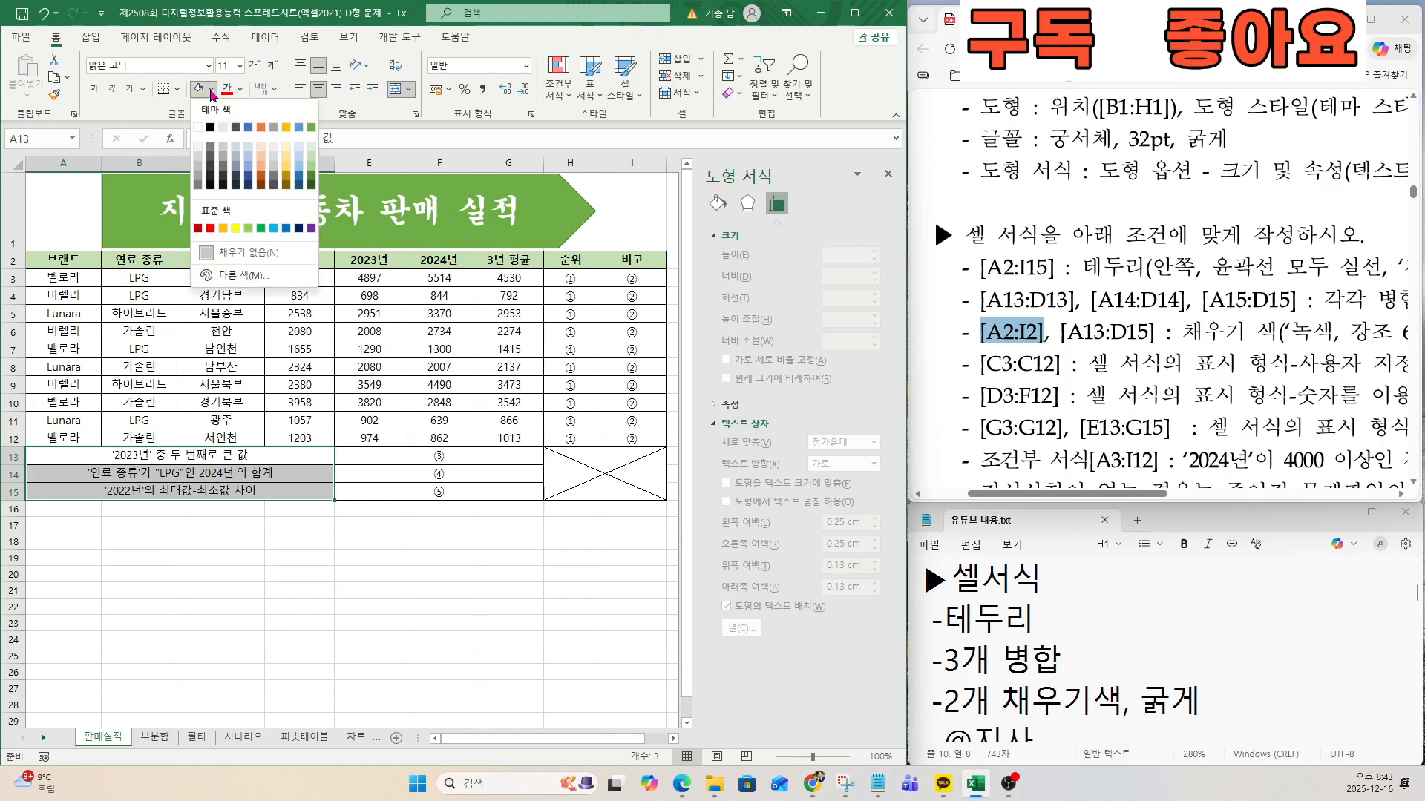
click(312, 158)
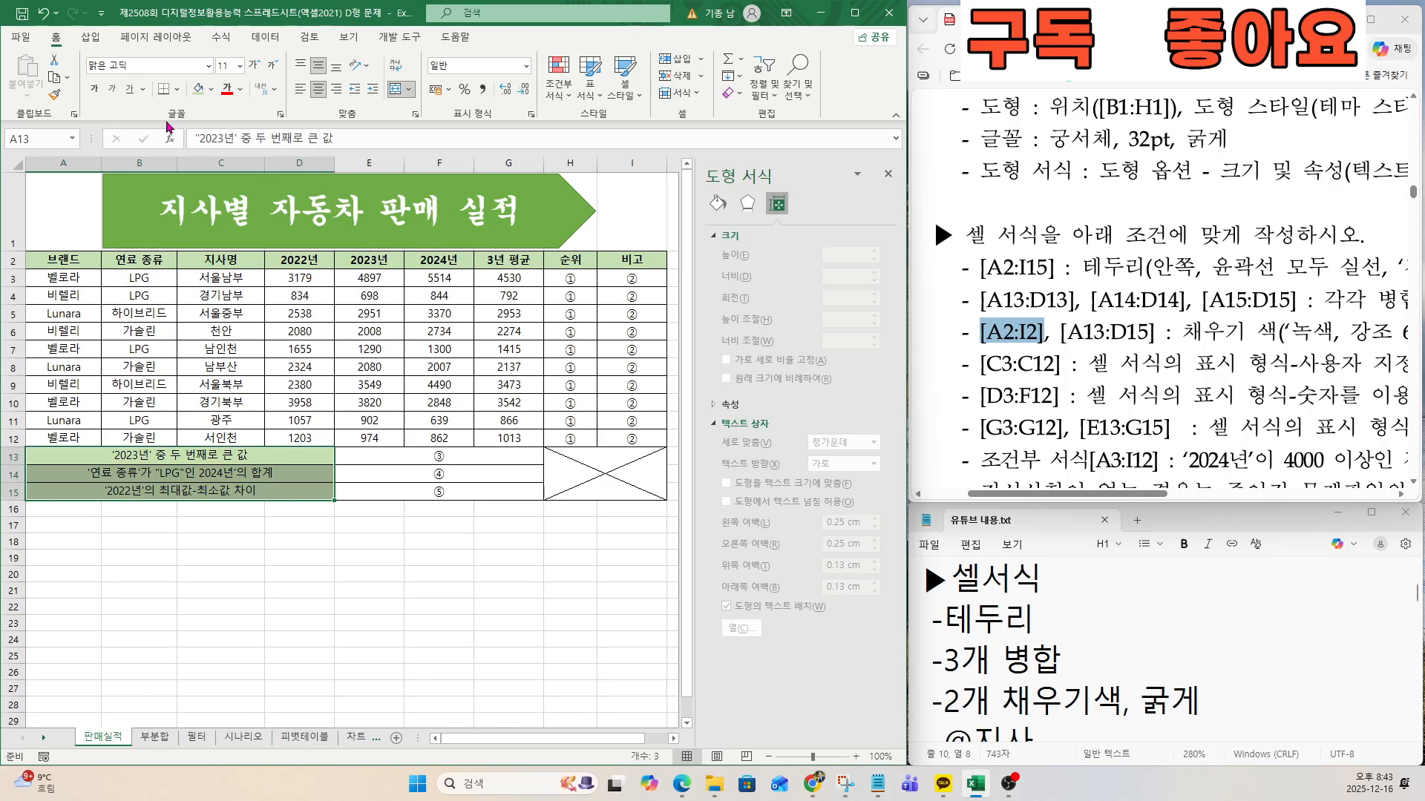
click(97, 90)
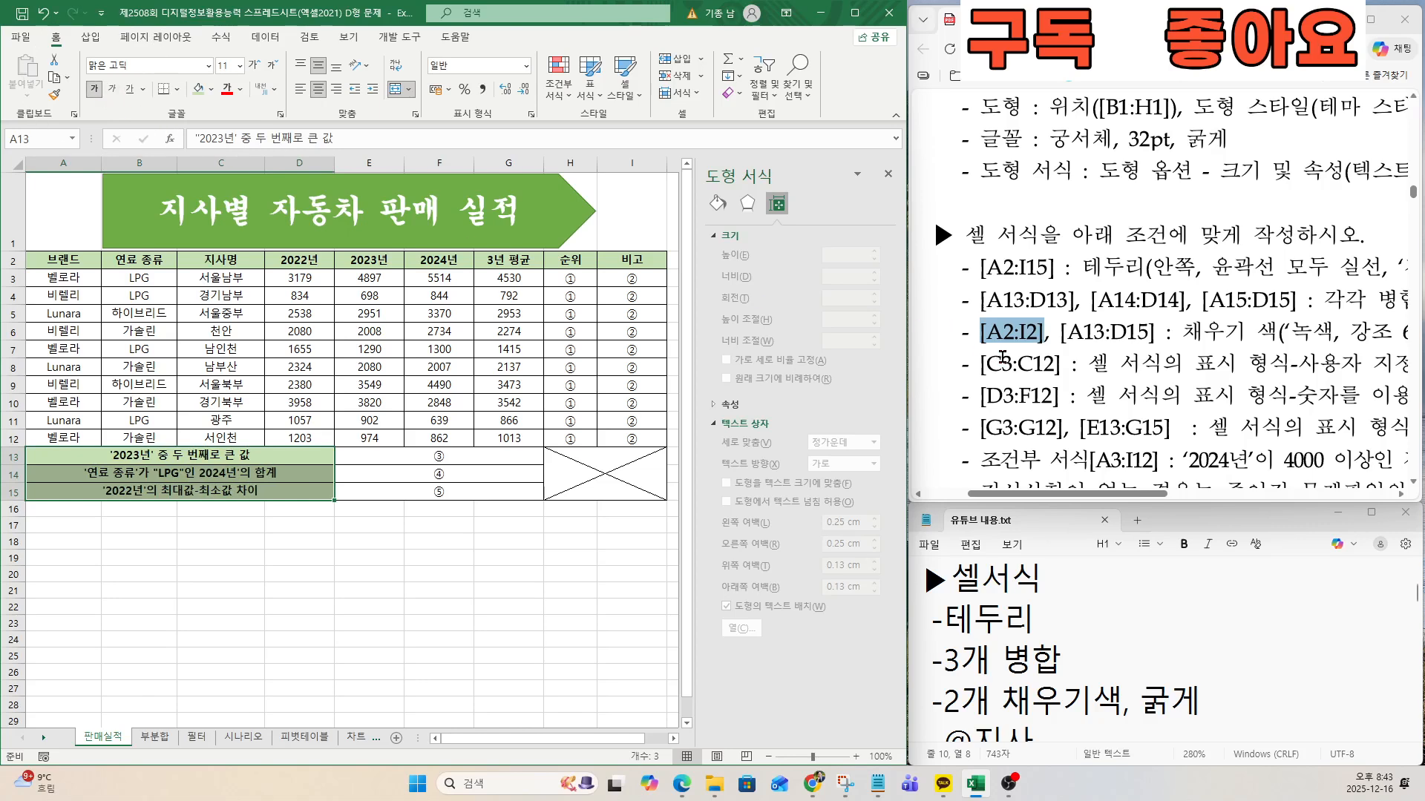
drag(985, 363, 1071, 365)
click(120, 303)
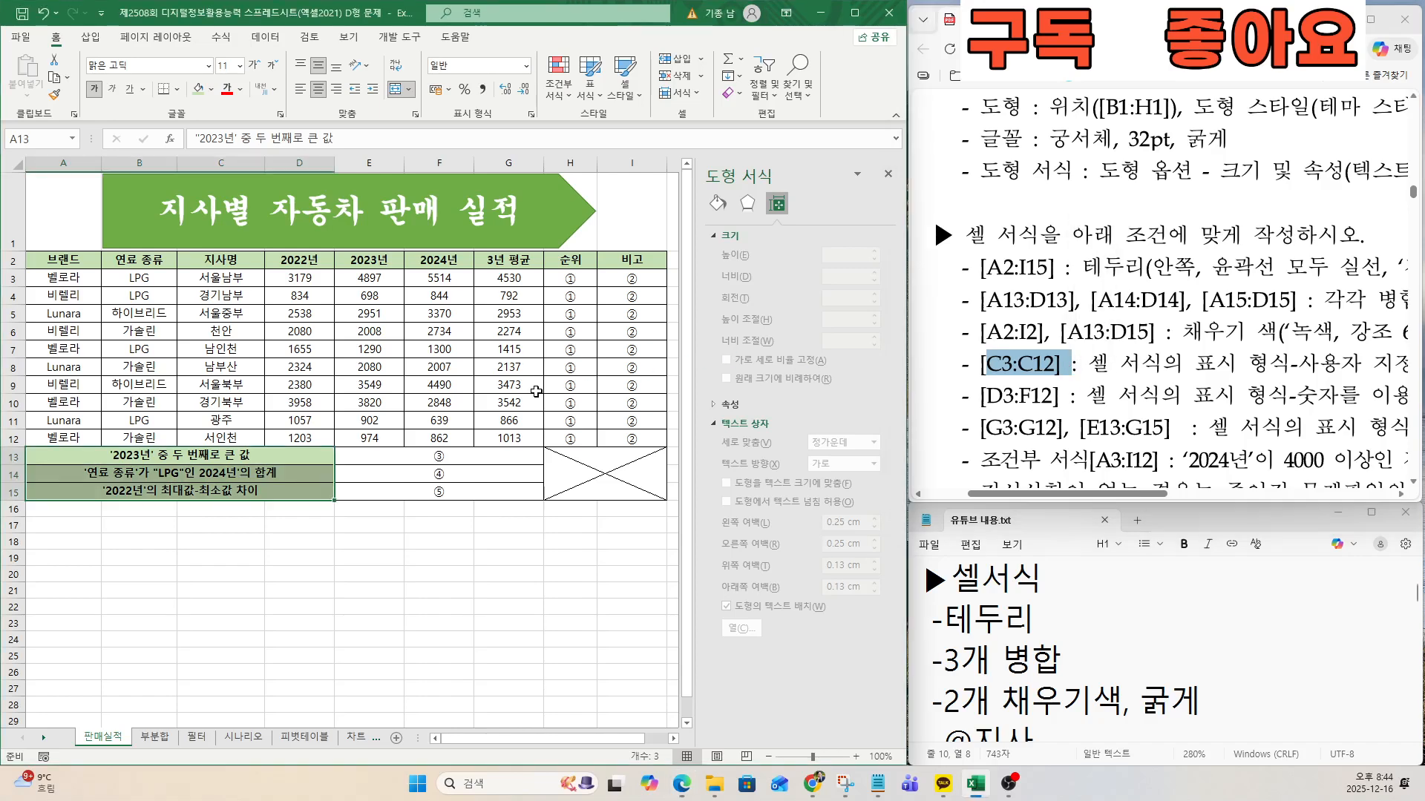
click(227, 279)
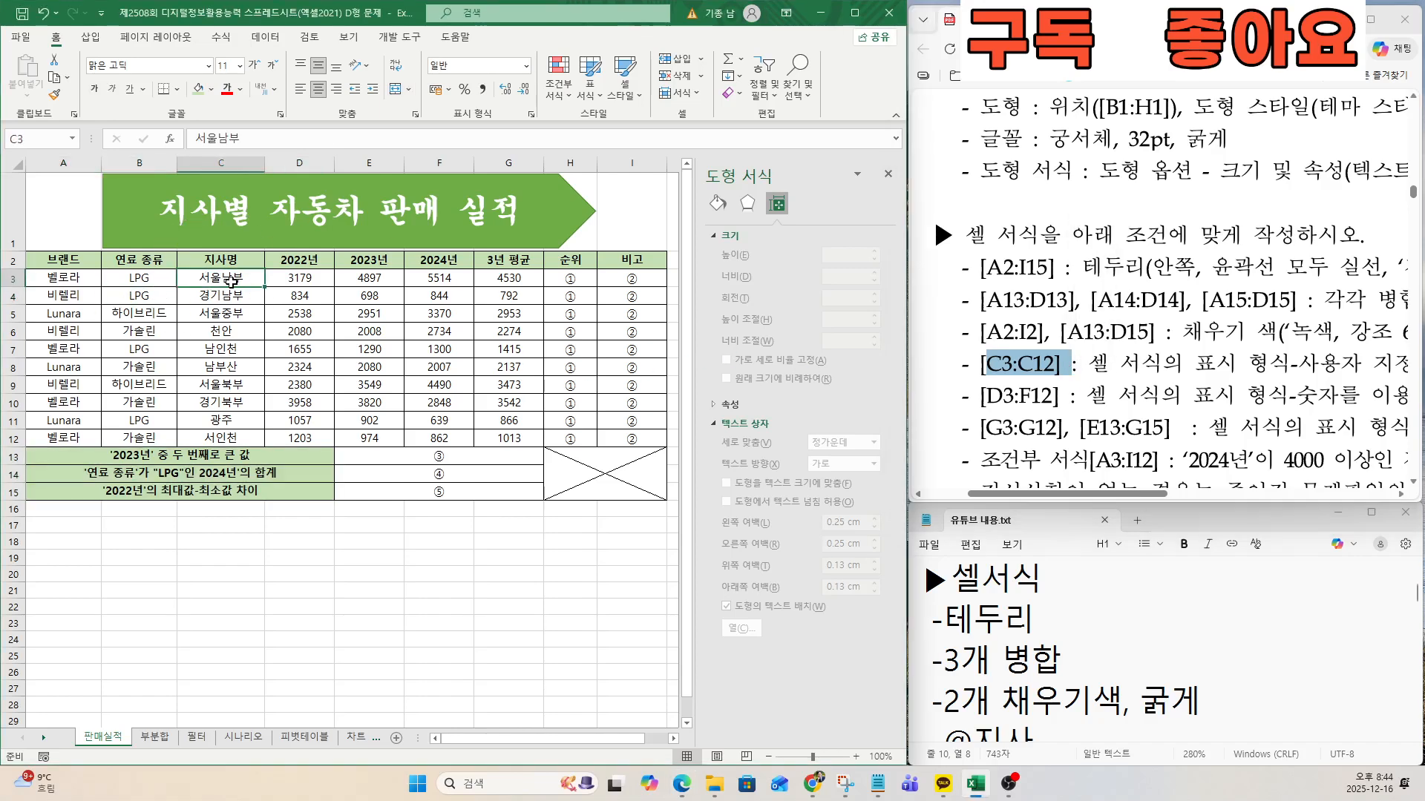
drag(227, 279, 248, 440)
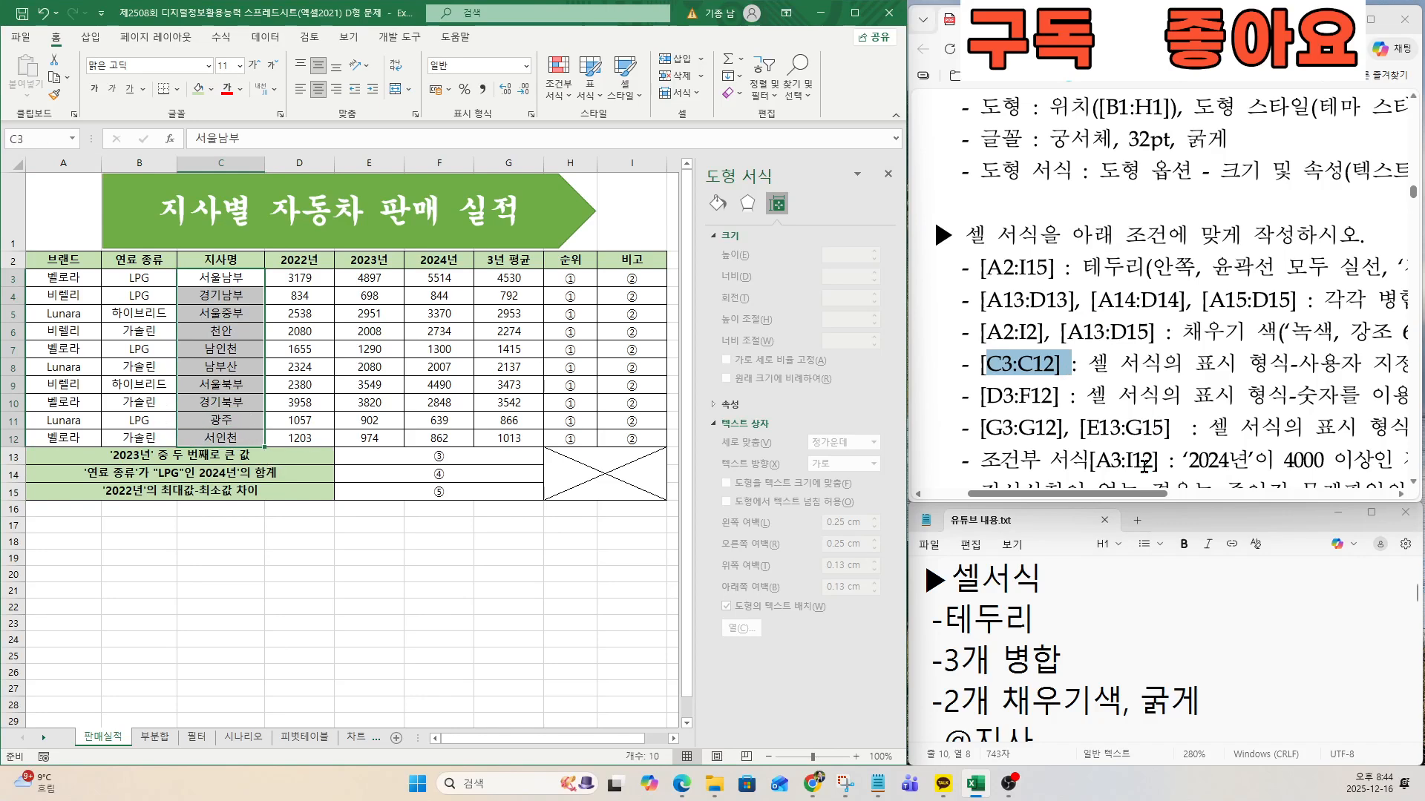
drag(1136, 493, 1271, 493)
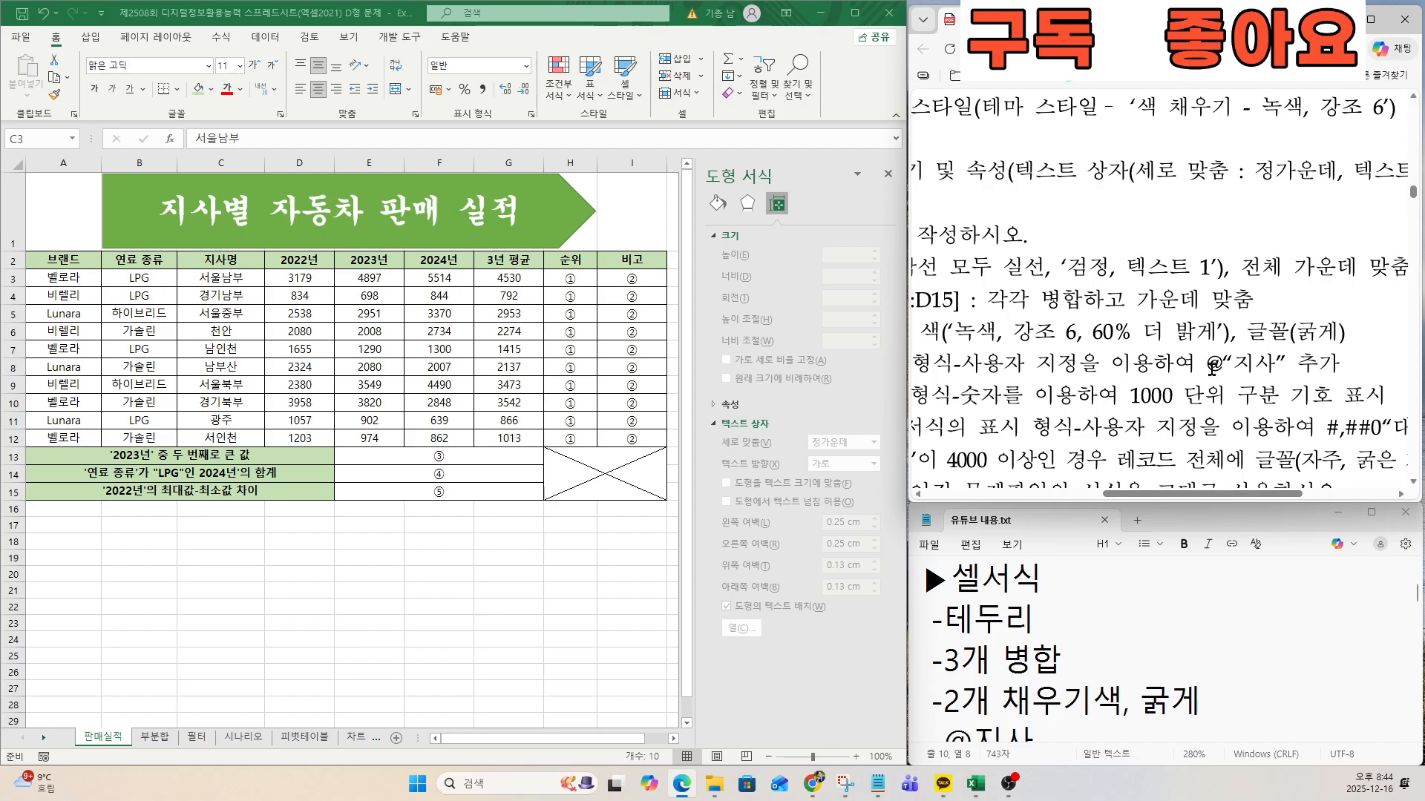
drag(1208, 365, 1286, 365)
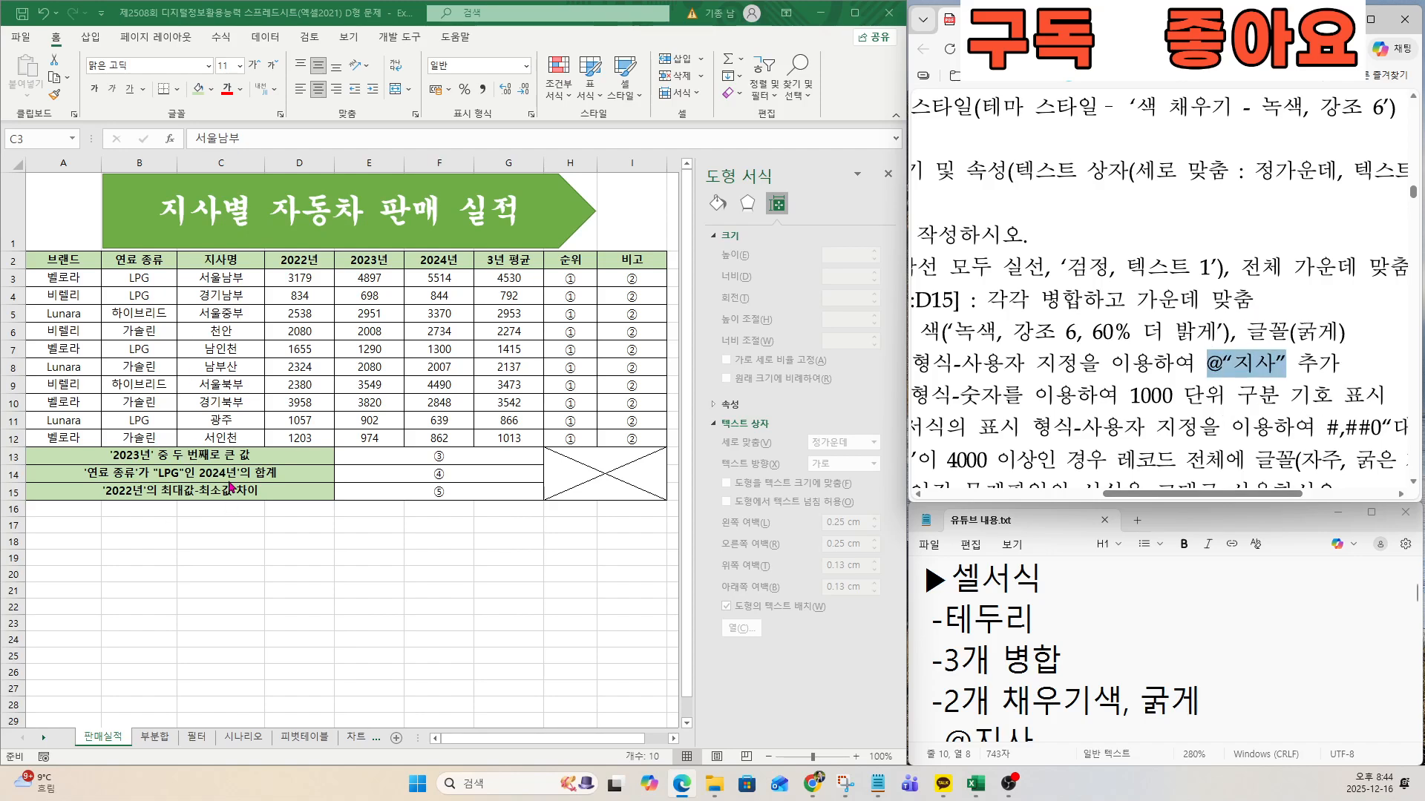
right_click(215, 297)
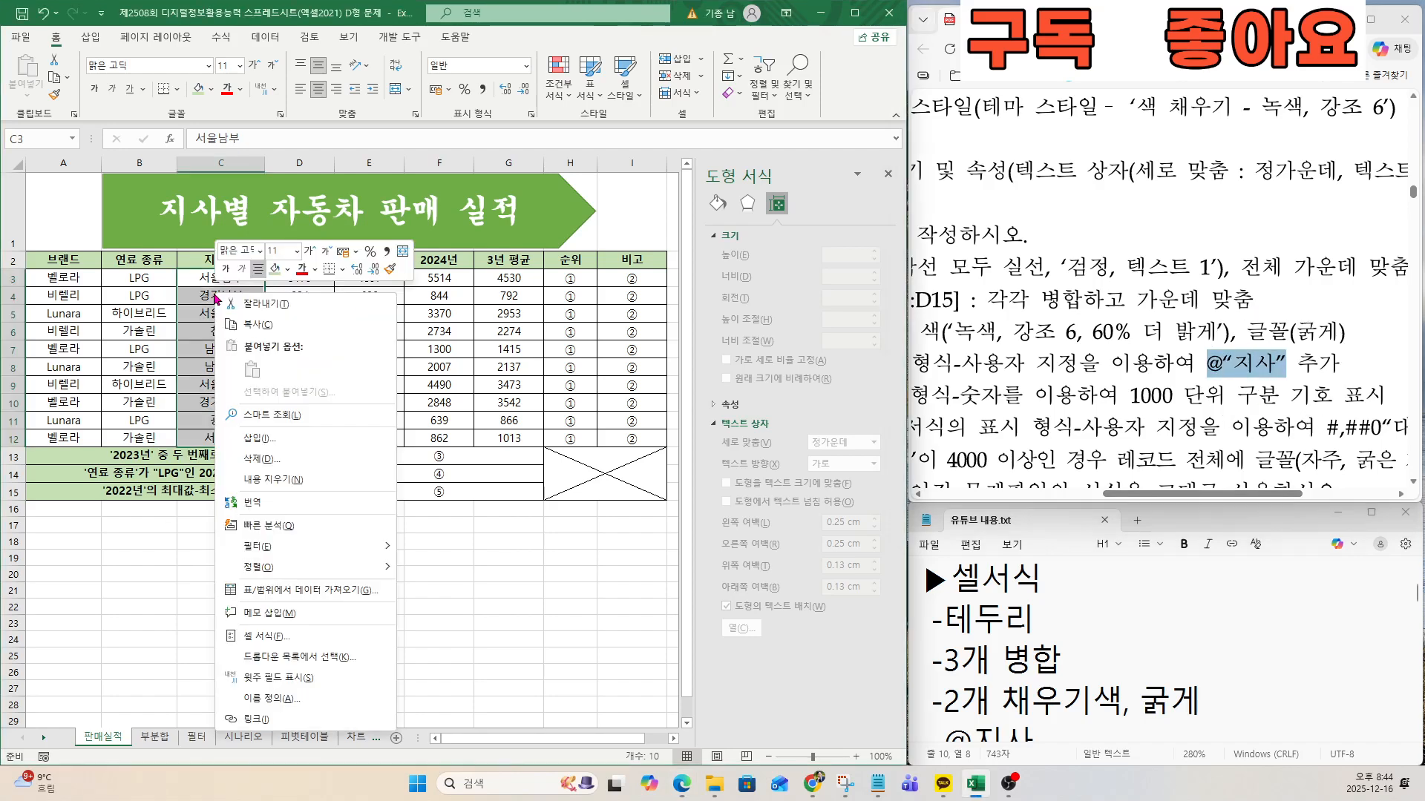
click(278, 642)
drag(490, 356, 499, 198)
click(329, 218)
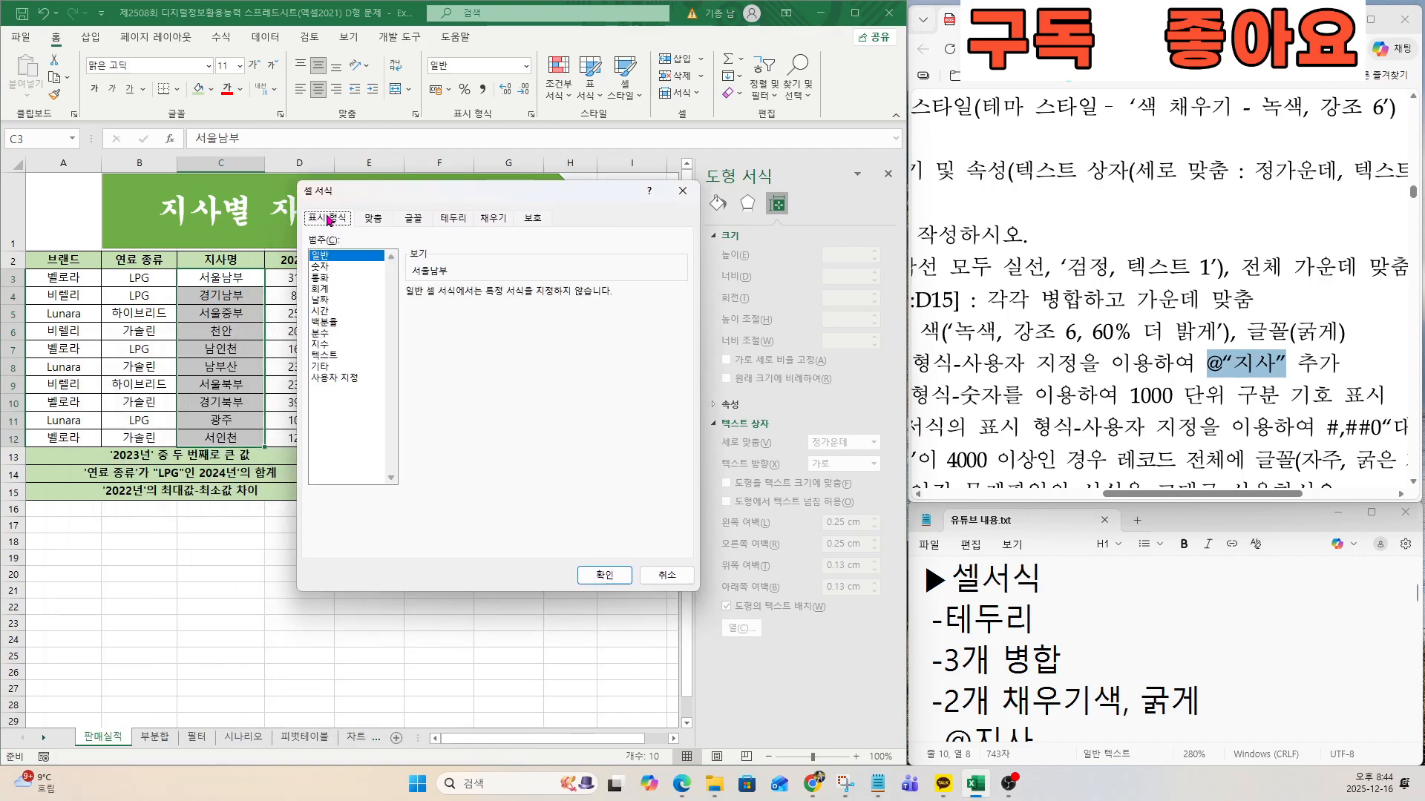
click(336, 379)
click(443, 307)
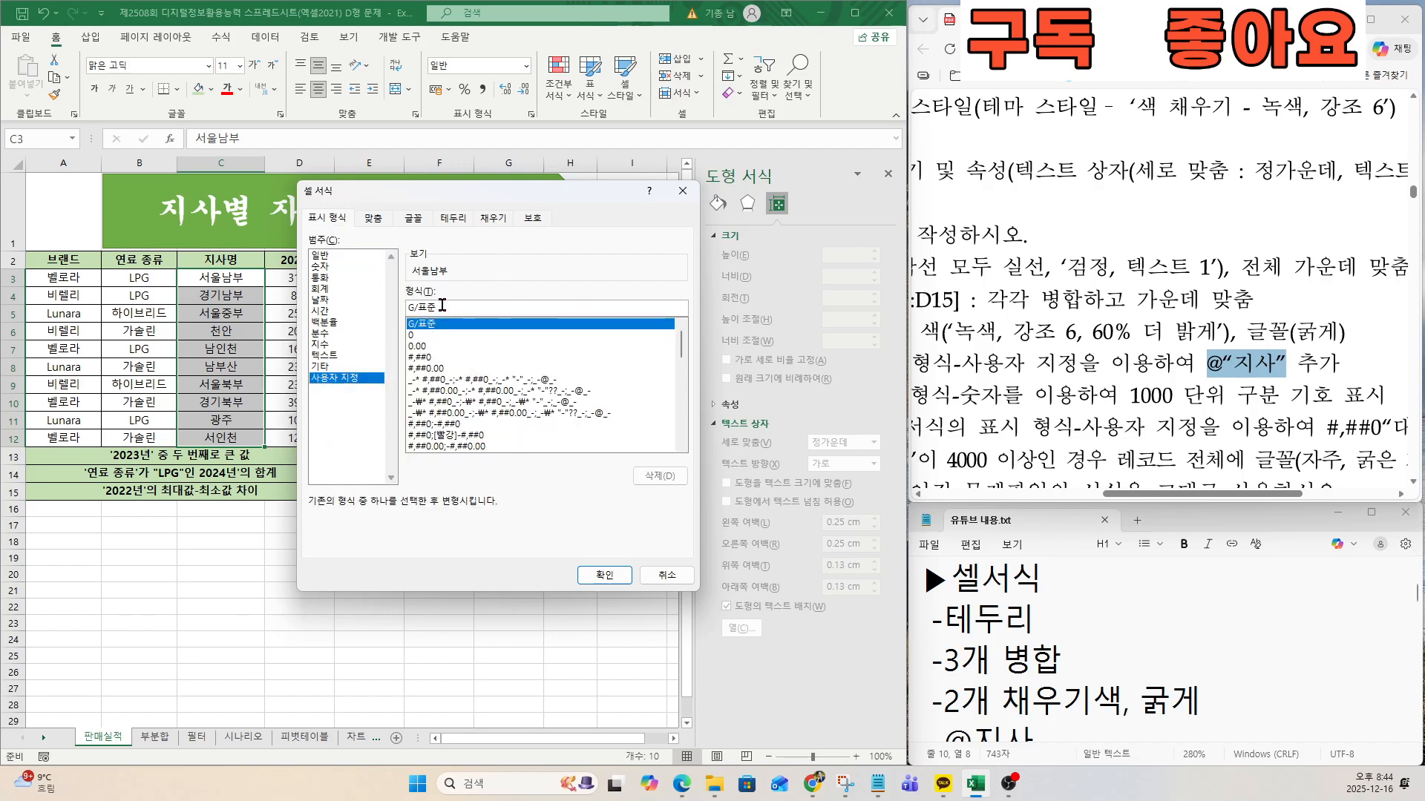
key(BackSpace)
key(BackSpace)
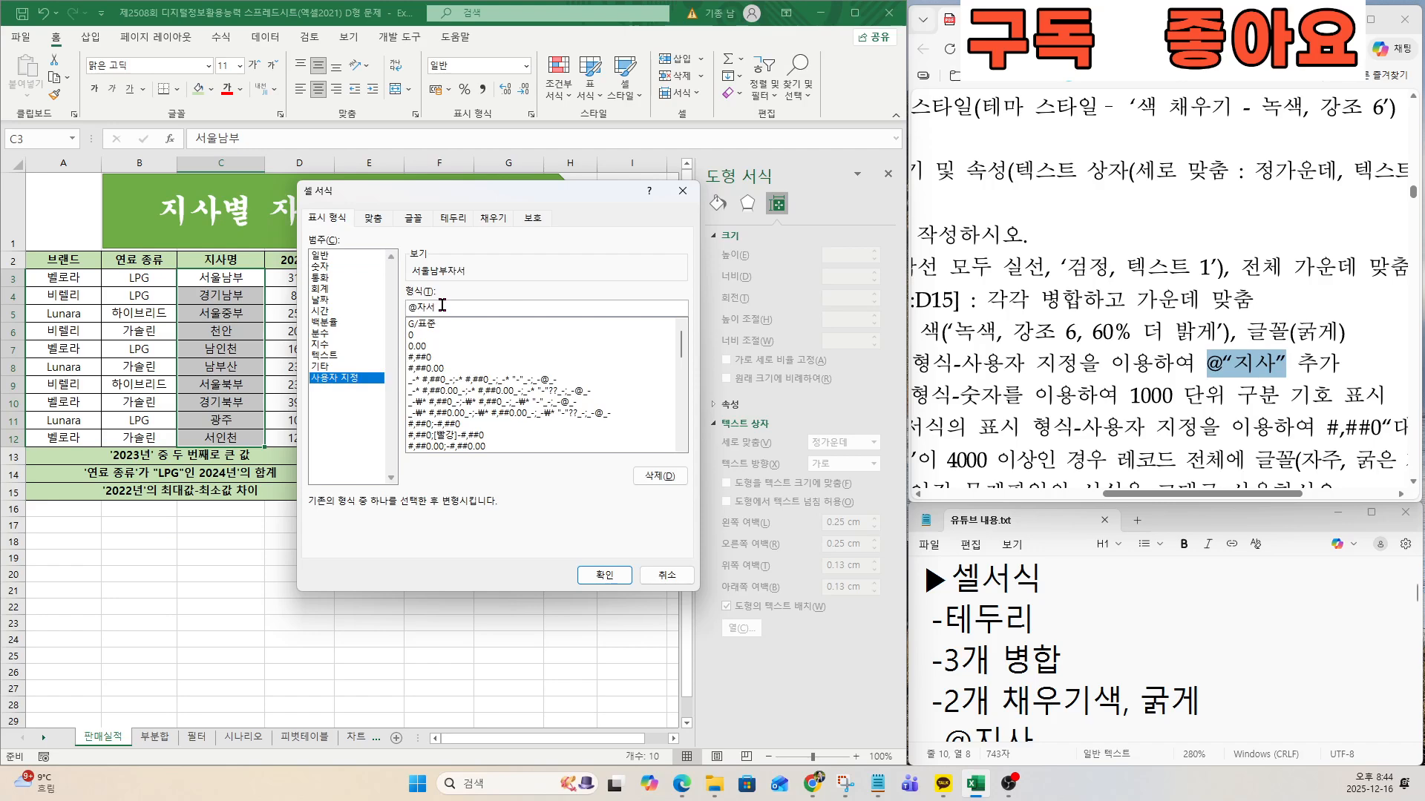
key(BackSpace)
key(BackSpace)
click(605, 575)
key(ctrl+q)
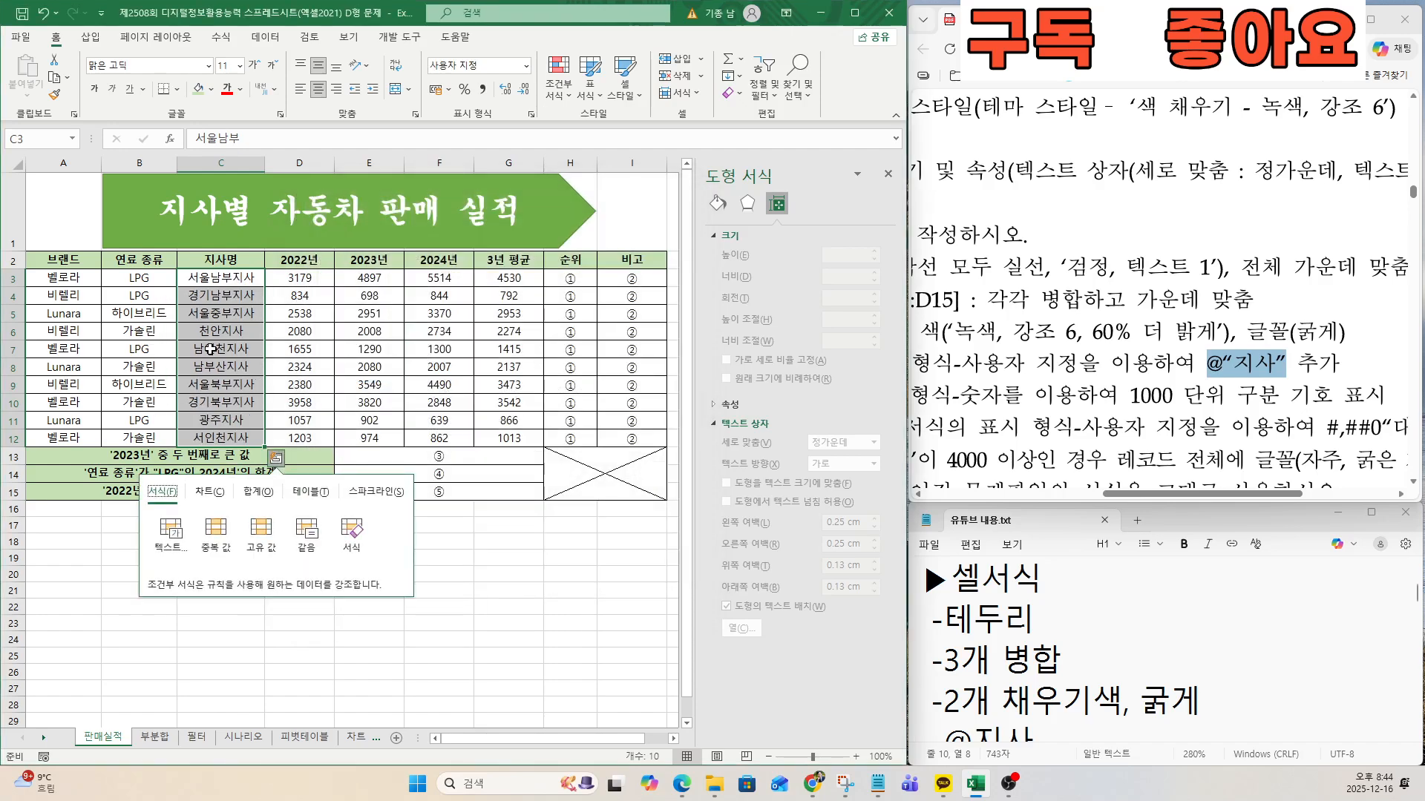
Review the remaining cell formatting requirements in the exam and notes file, starting with the 1000 단위 구분 기호 item for D3:F12.
drag(1158, 495, 1052, 495)
ctrl+scroll(1024, 429, down, 2)
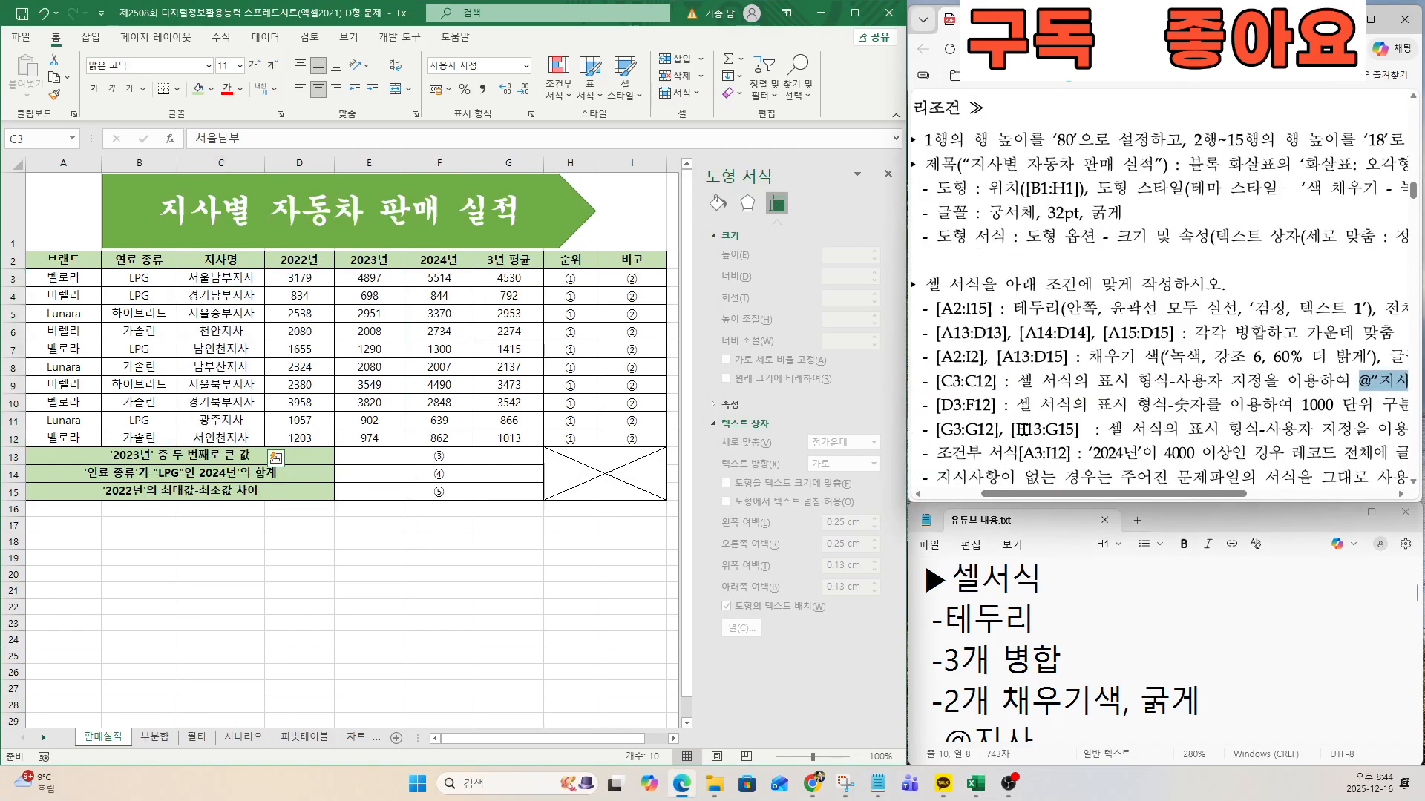
click(1002, 656)
key(Down)
key(Down)
key(Down)
key(Down)
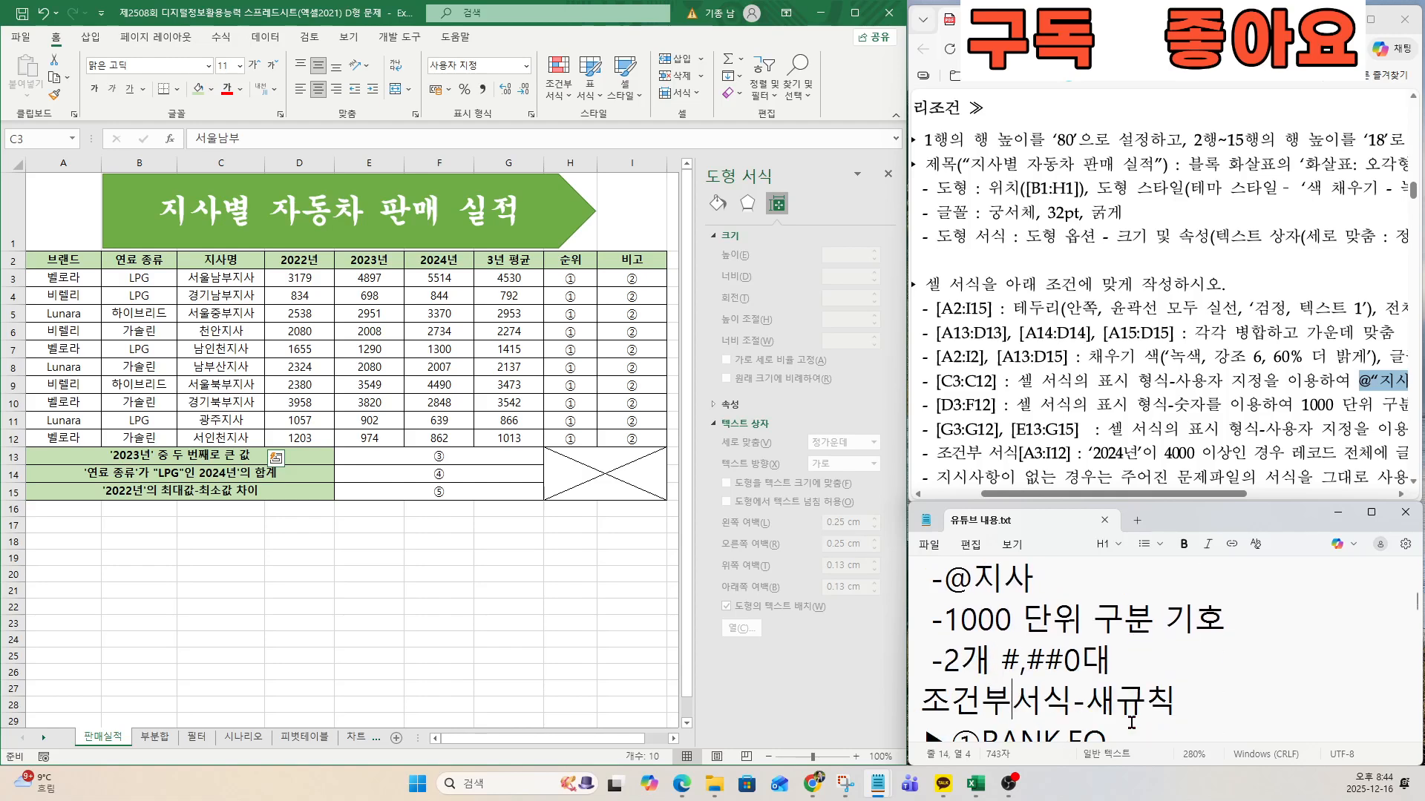
click(983, 405)
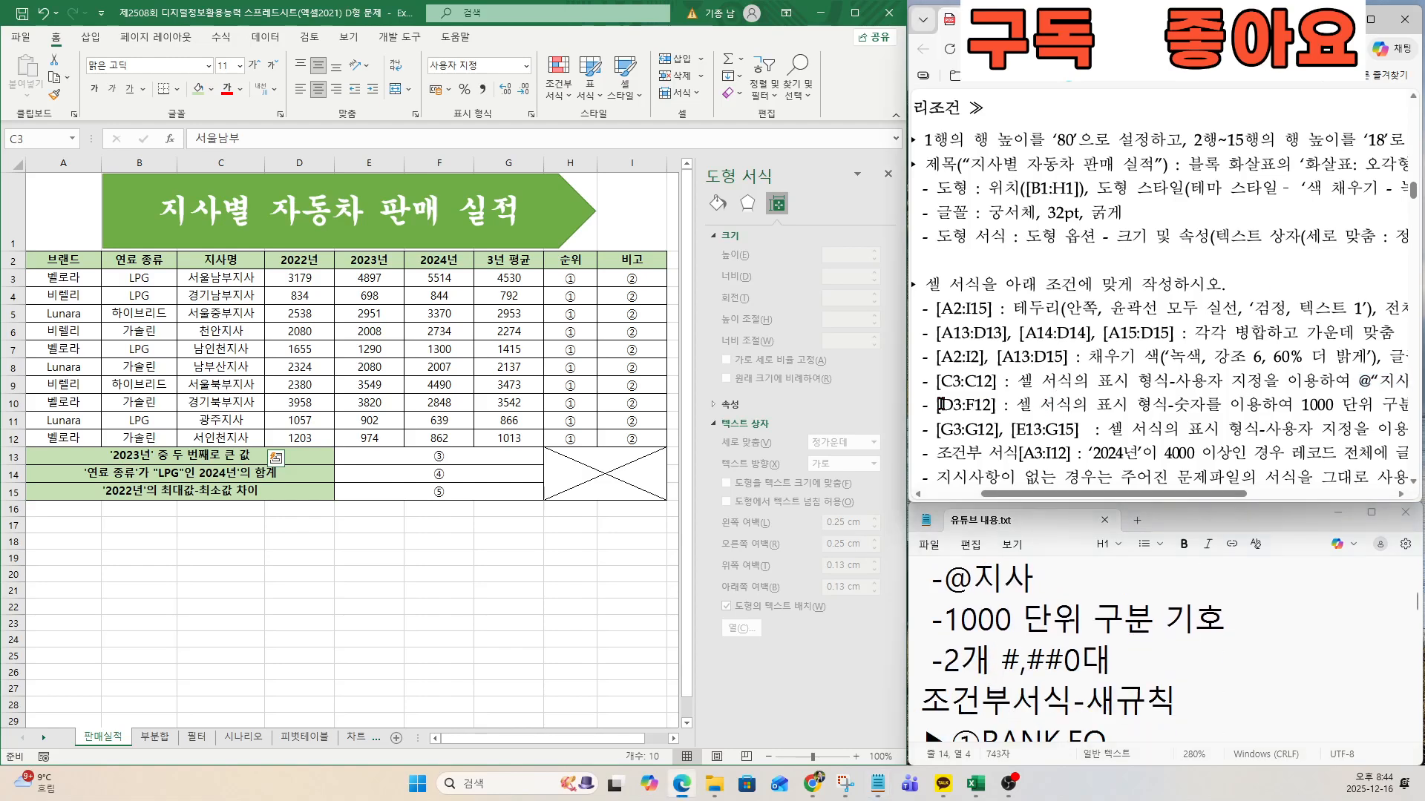
Apply the 숫자 display format with the 1000 단위 구분 기호 to the yearly sales figures in D3:F12.
drag(991, 405, 996, 405)
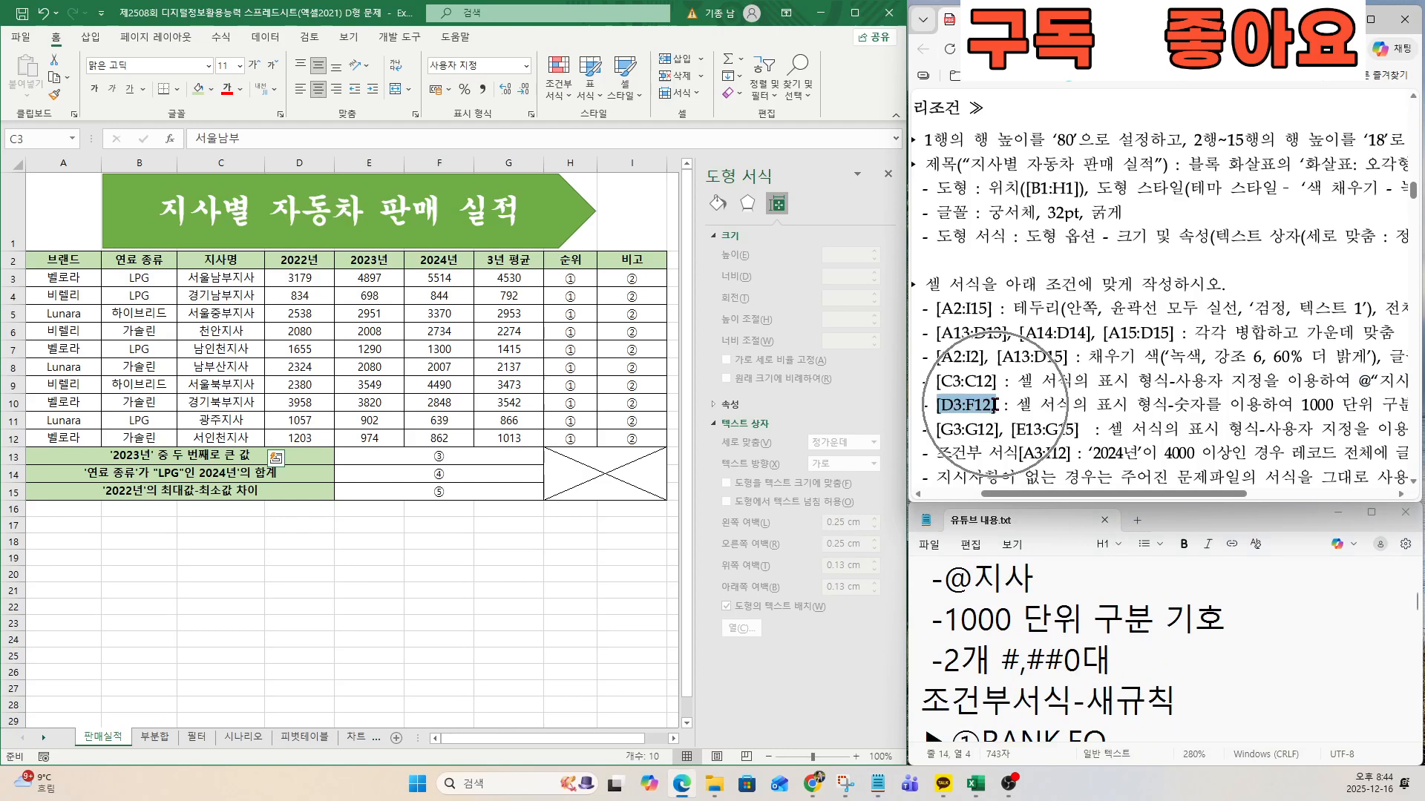
click(416, 424)
click(353, 273)
drag(297, 278, 419, 434)
right_click(410, 359)
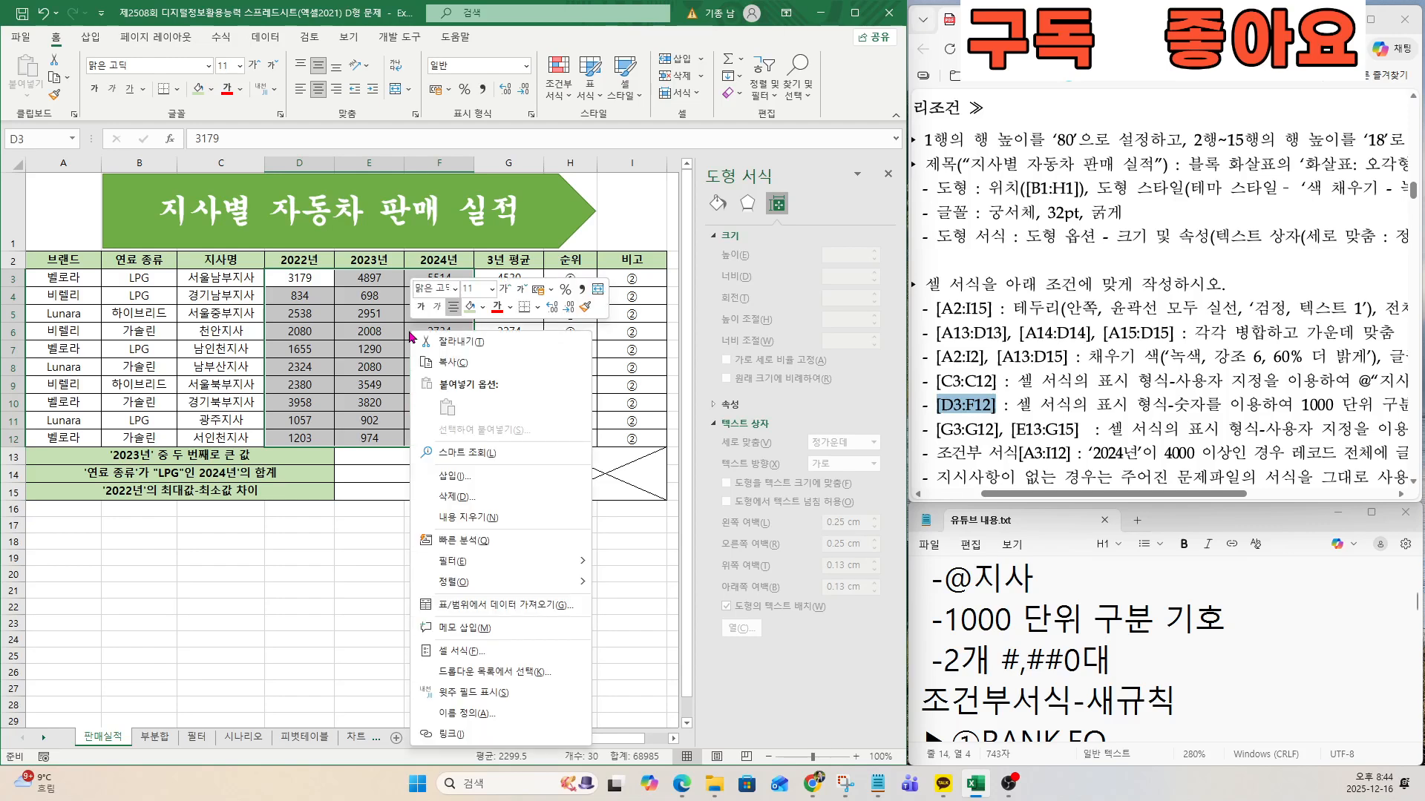
click(437, 652)
drag(377, 364, 416, 219)
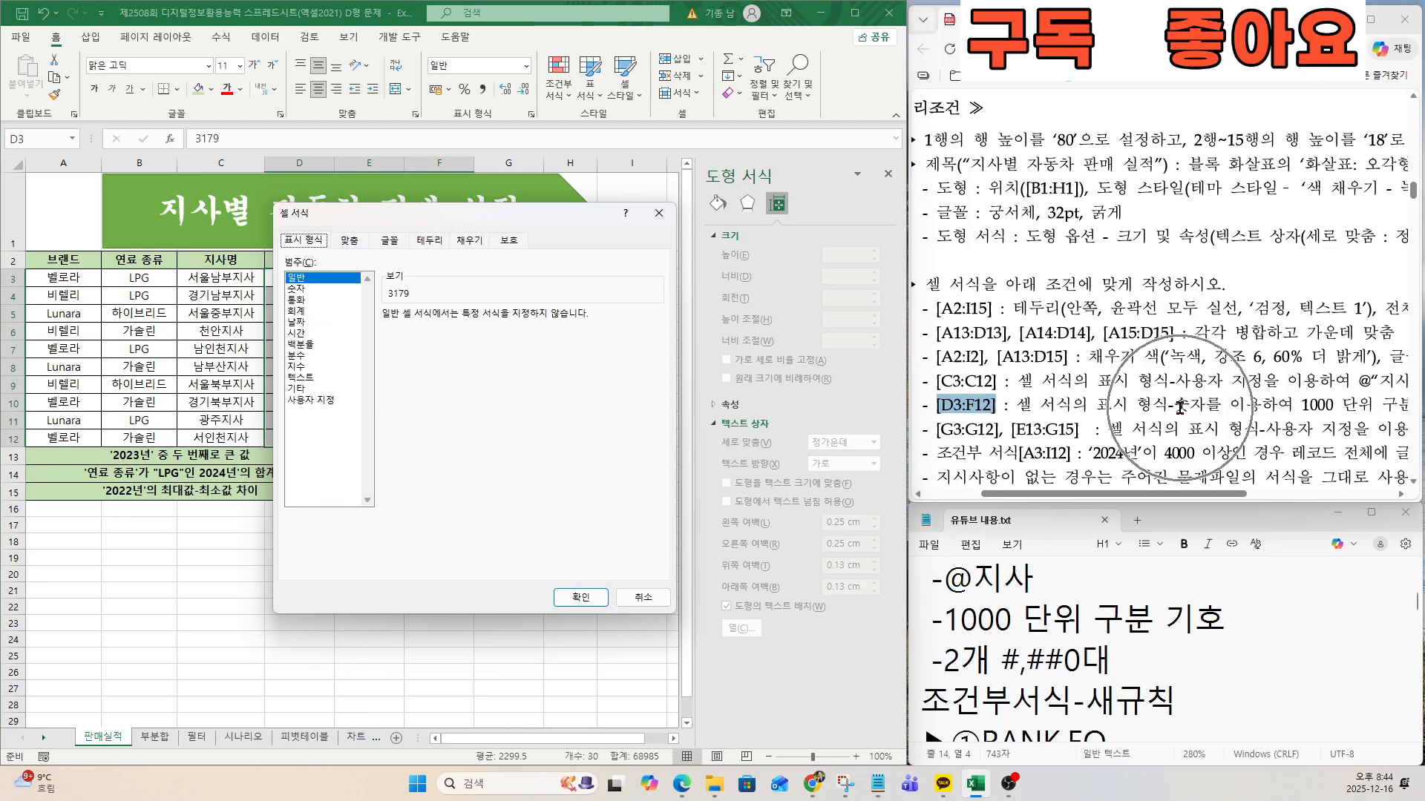
click(304, 290)
click(387, 338)
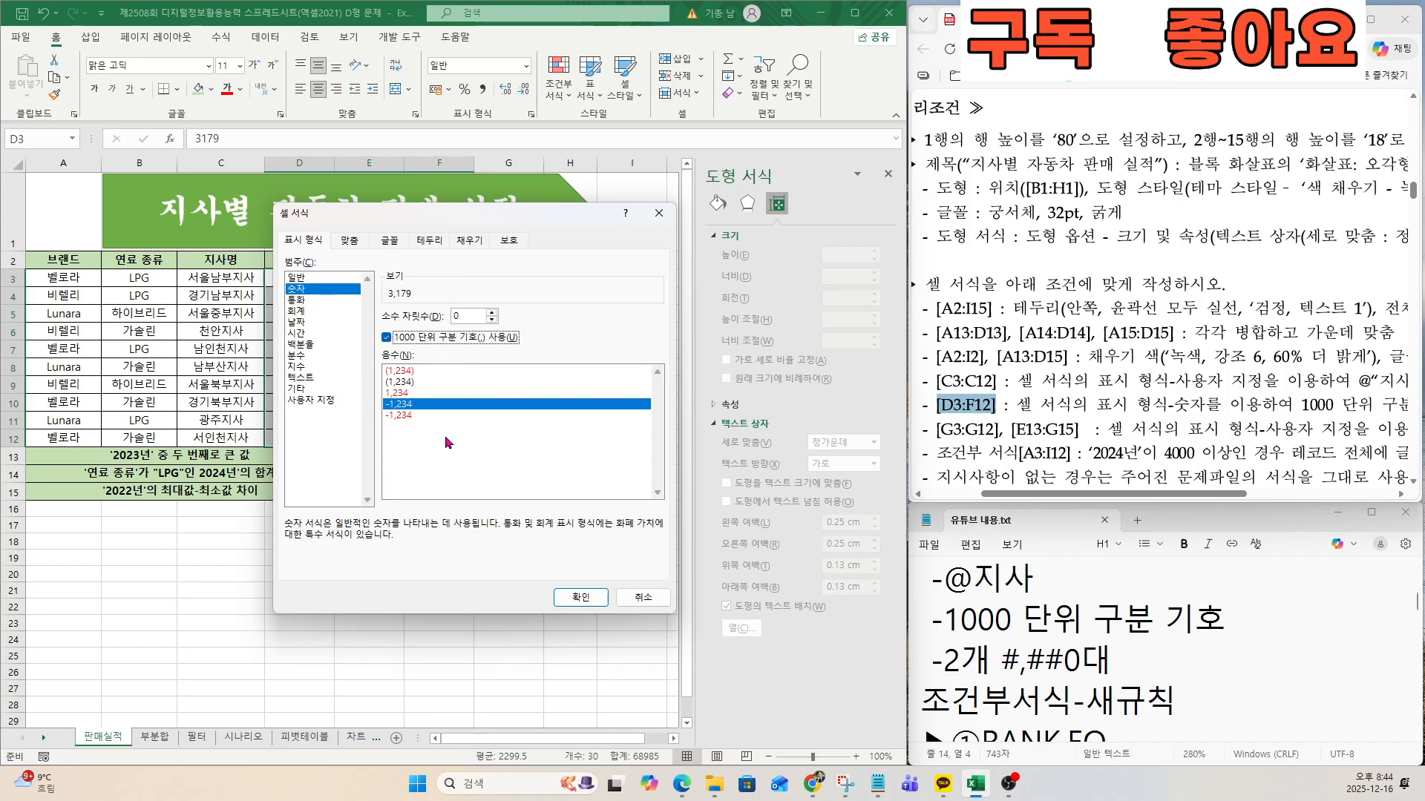
click(562, 601)
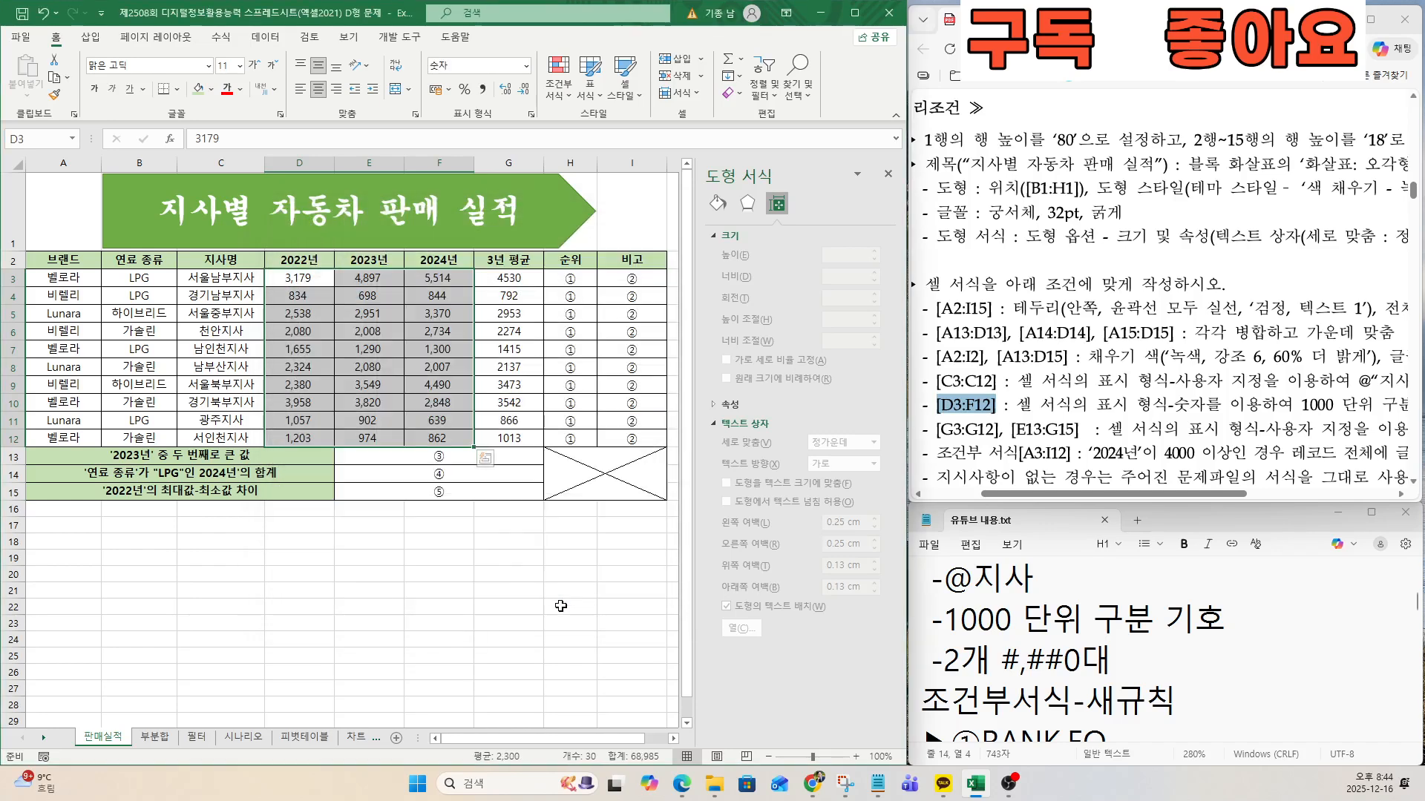
Apply the 사용자 지정 display format #,##0대 to the 3년 평균 values in G3:G12.
double_click(945, 431)
click(439, 368)
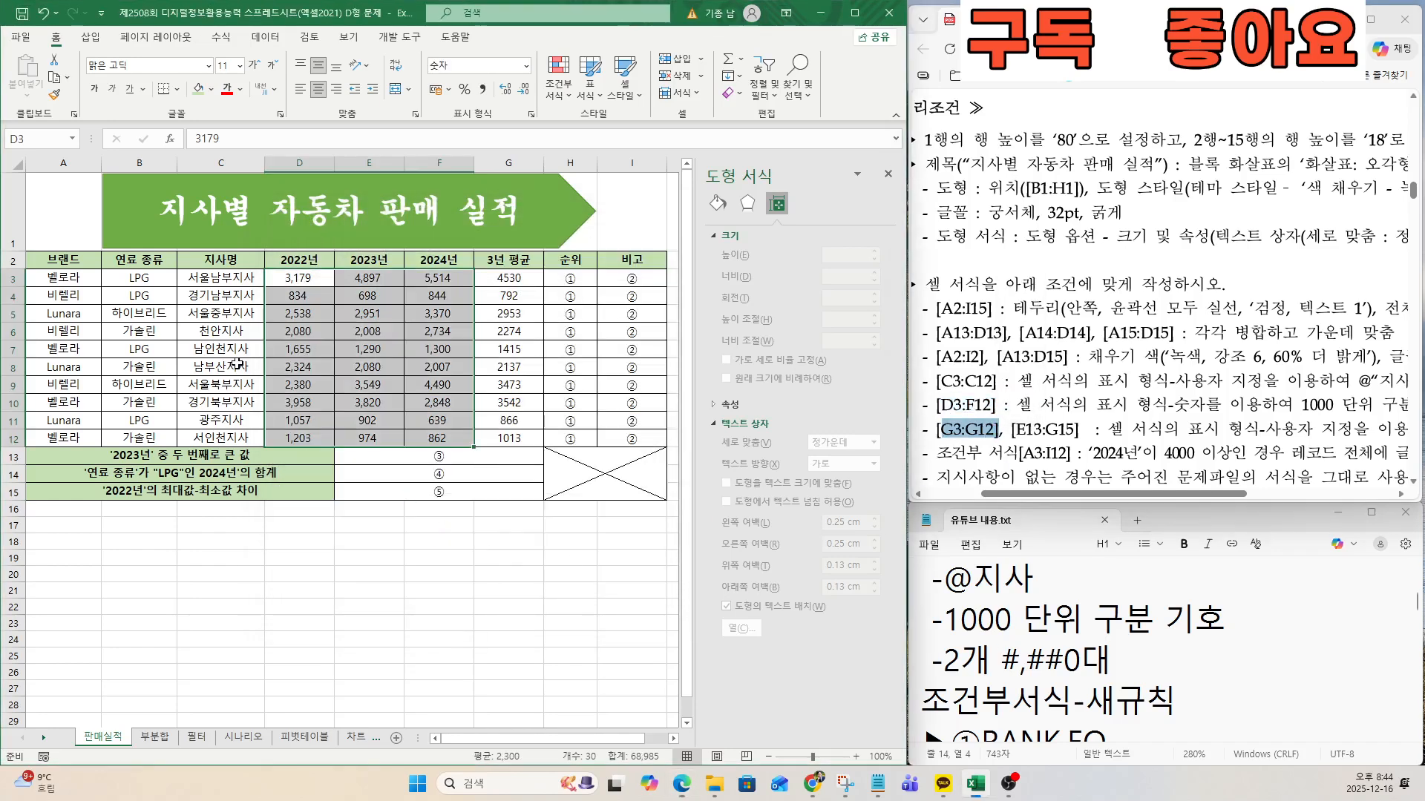
drag(520, 279, 512, 437)
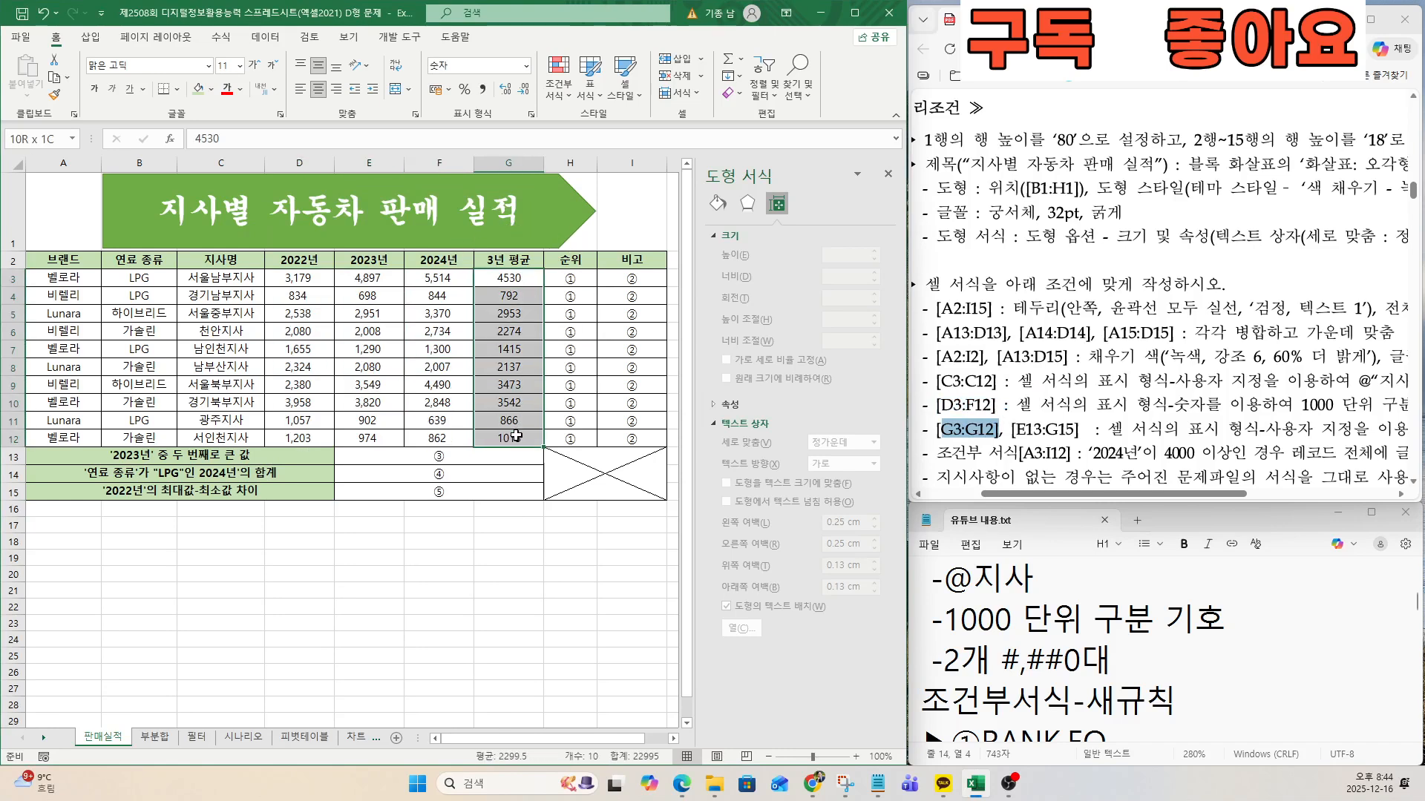
key(ctrl+q)
right_click(510, 337)
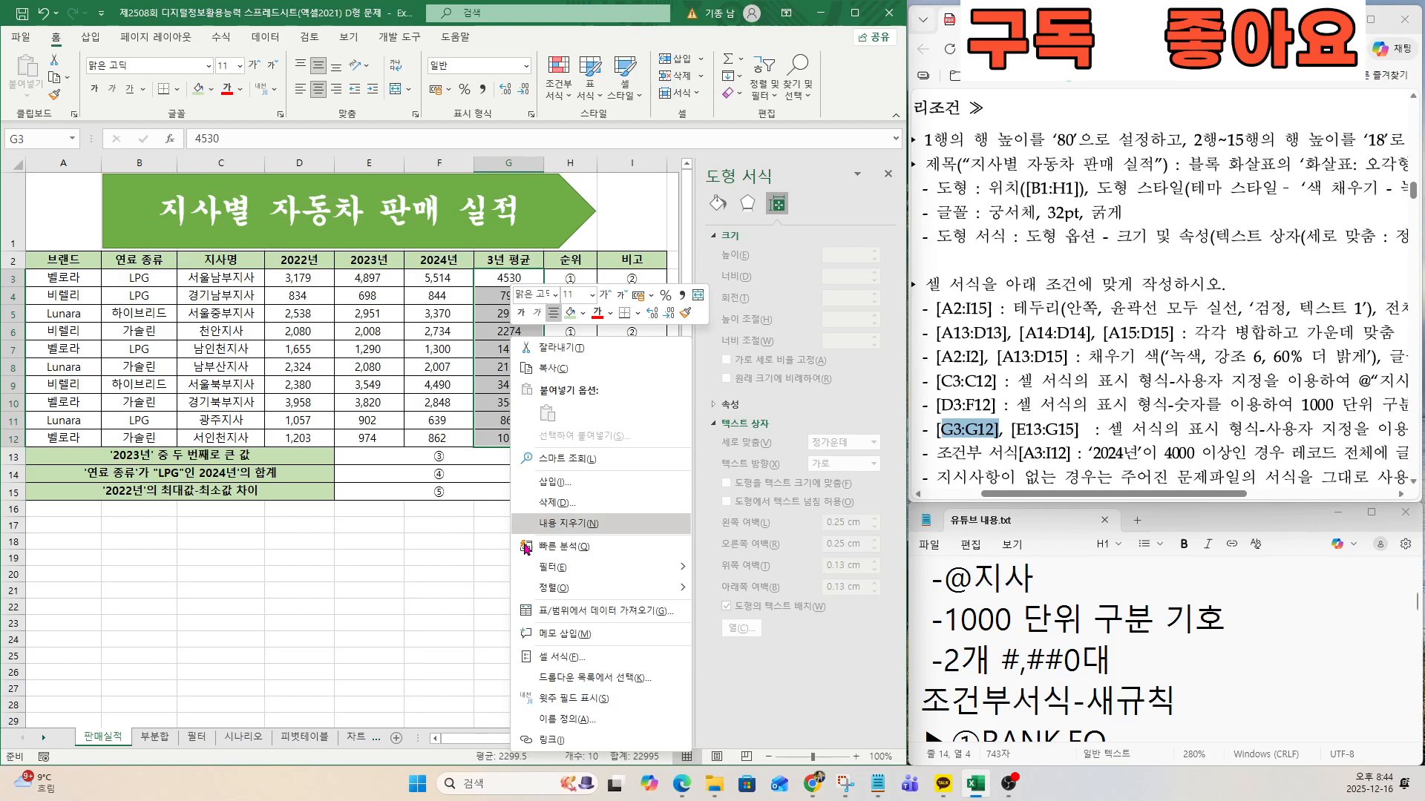
click(558, 657)
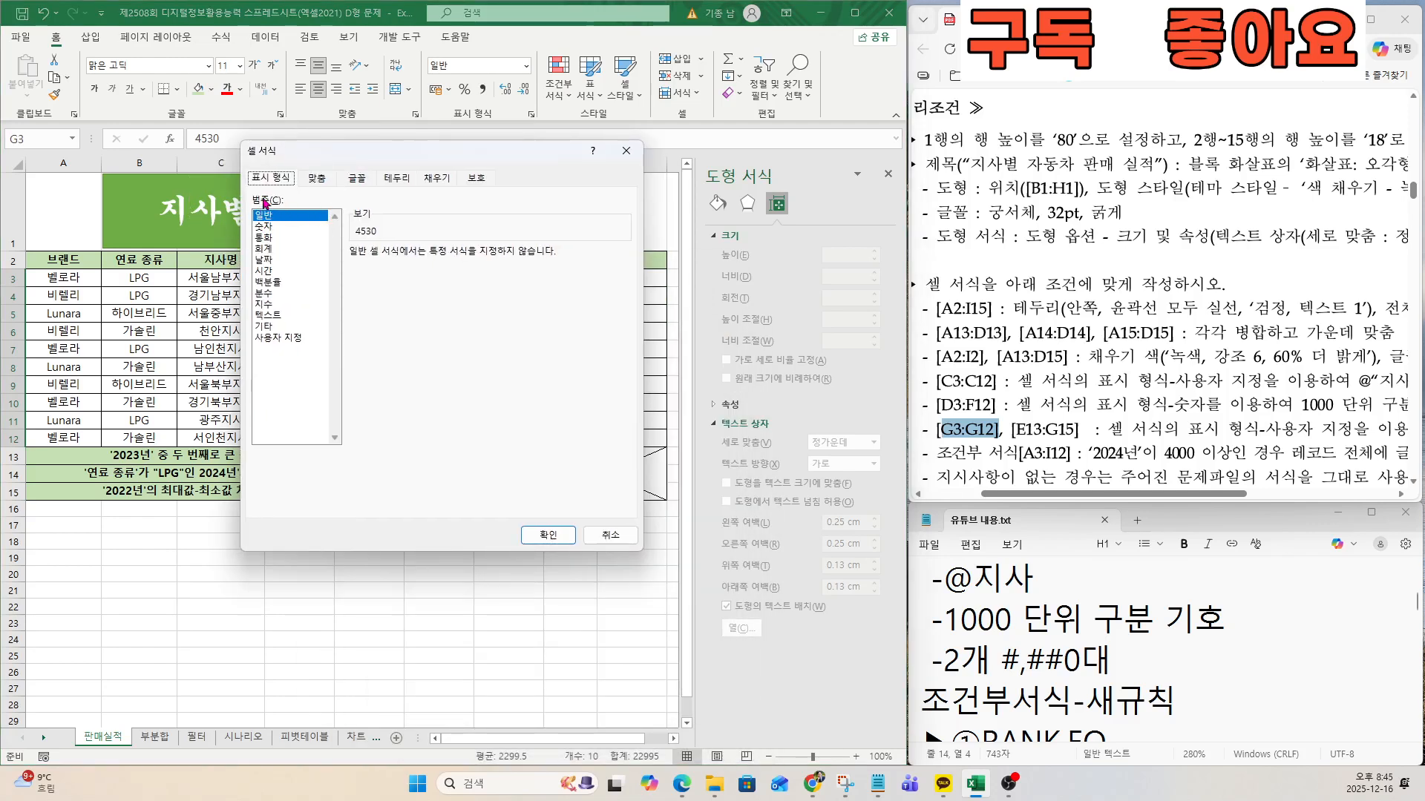
click(275, 338)
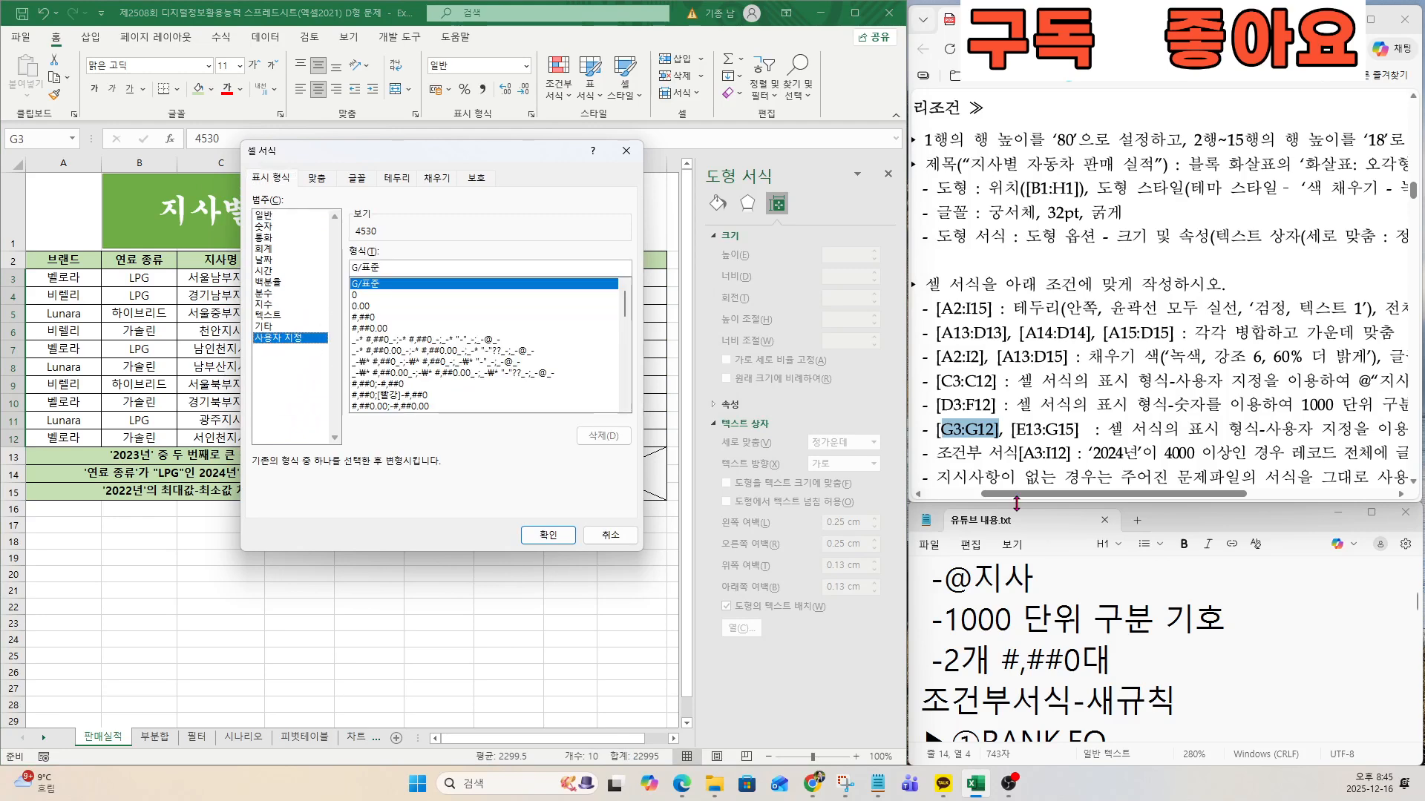
drag(1097, 502, 1212, 499)
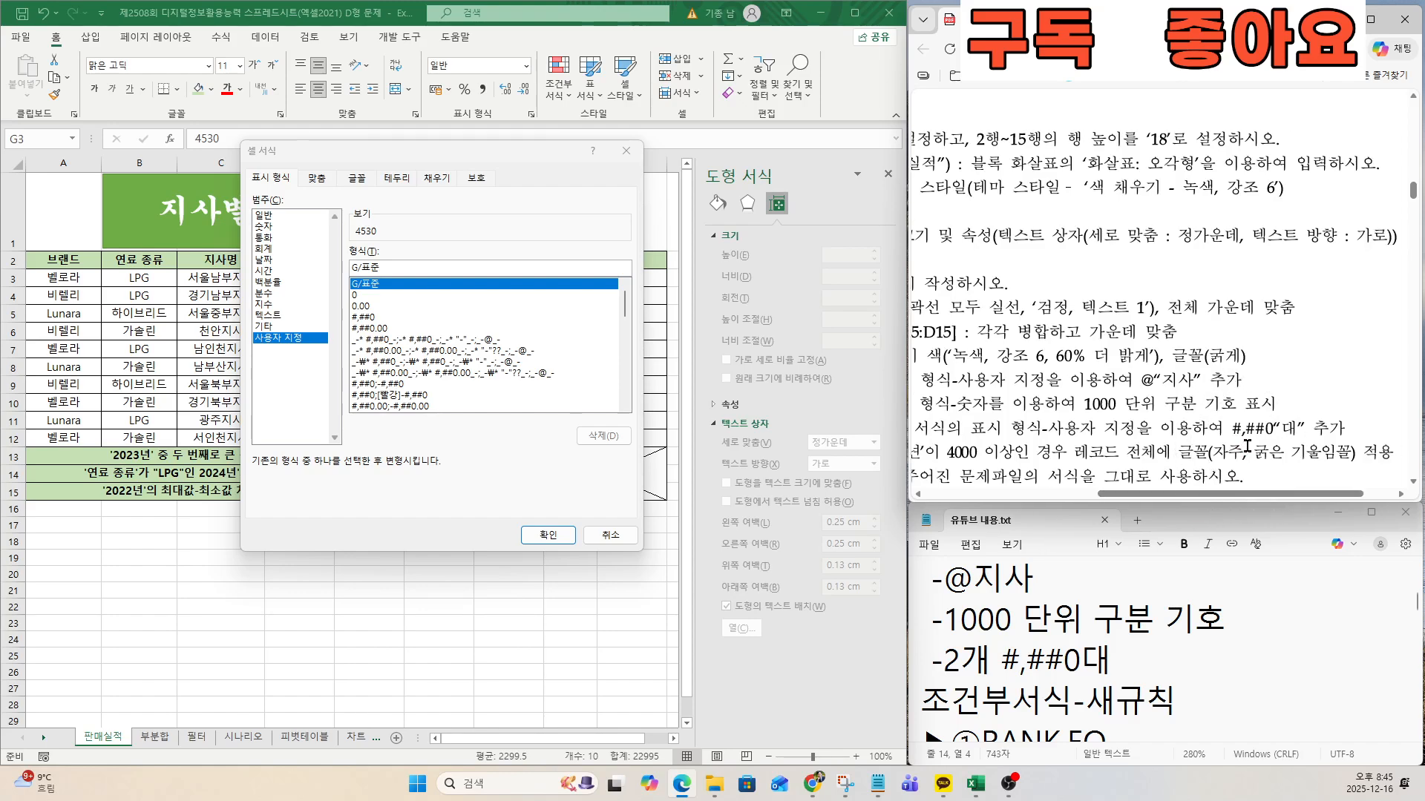
click(374, 318)
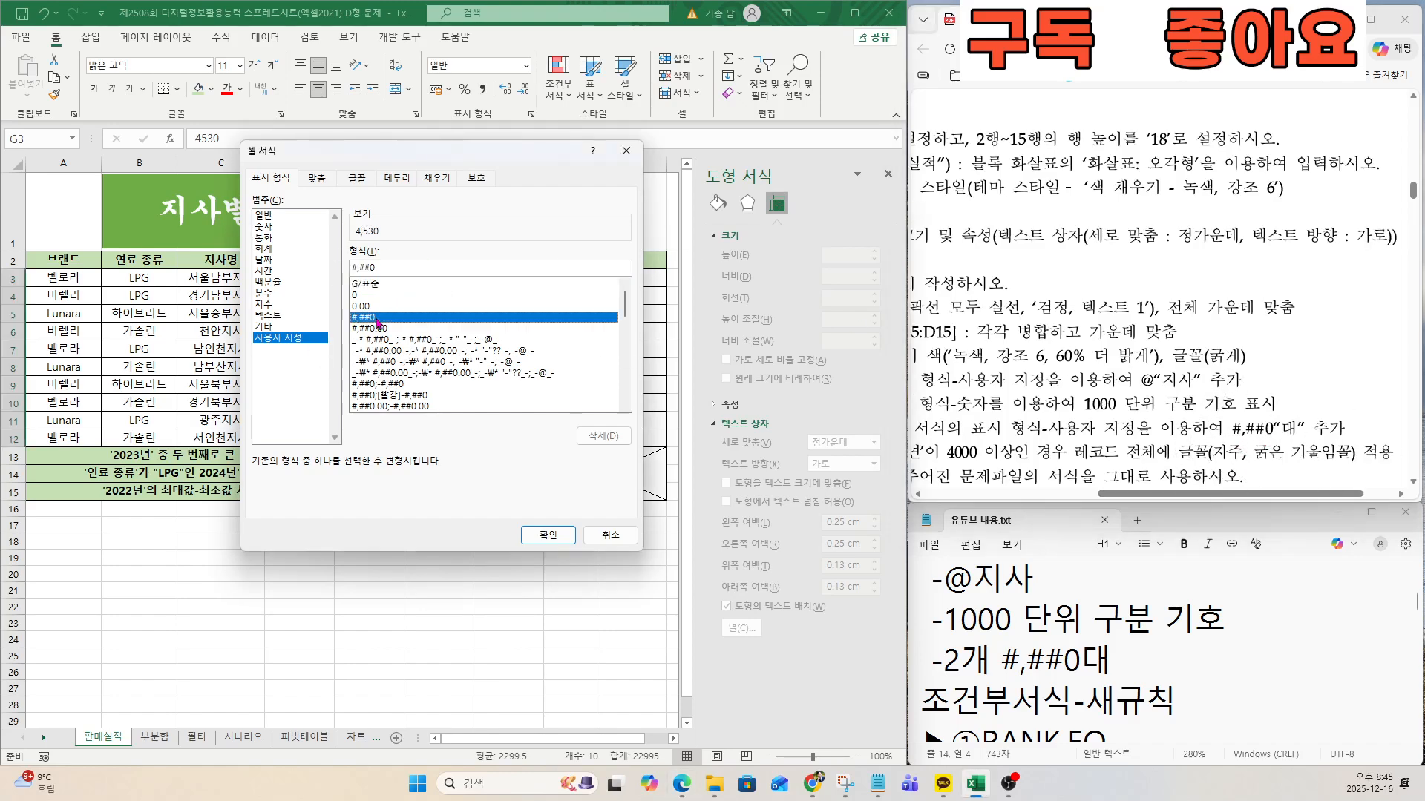
click(396, 271)
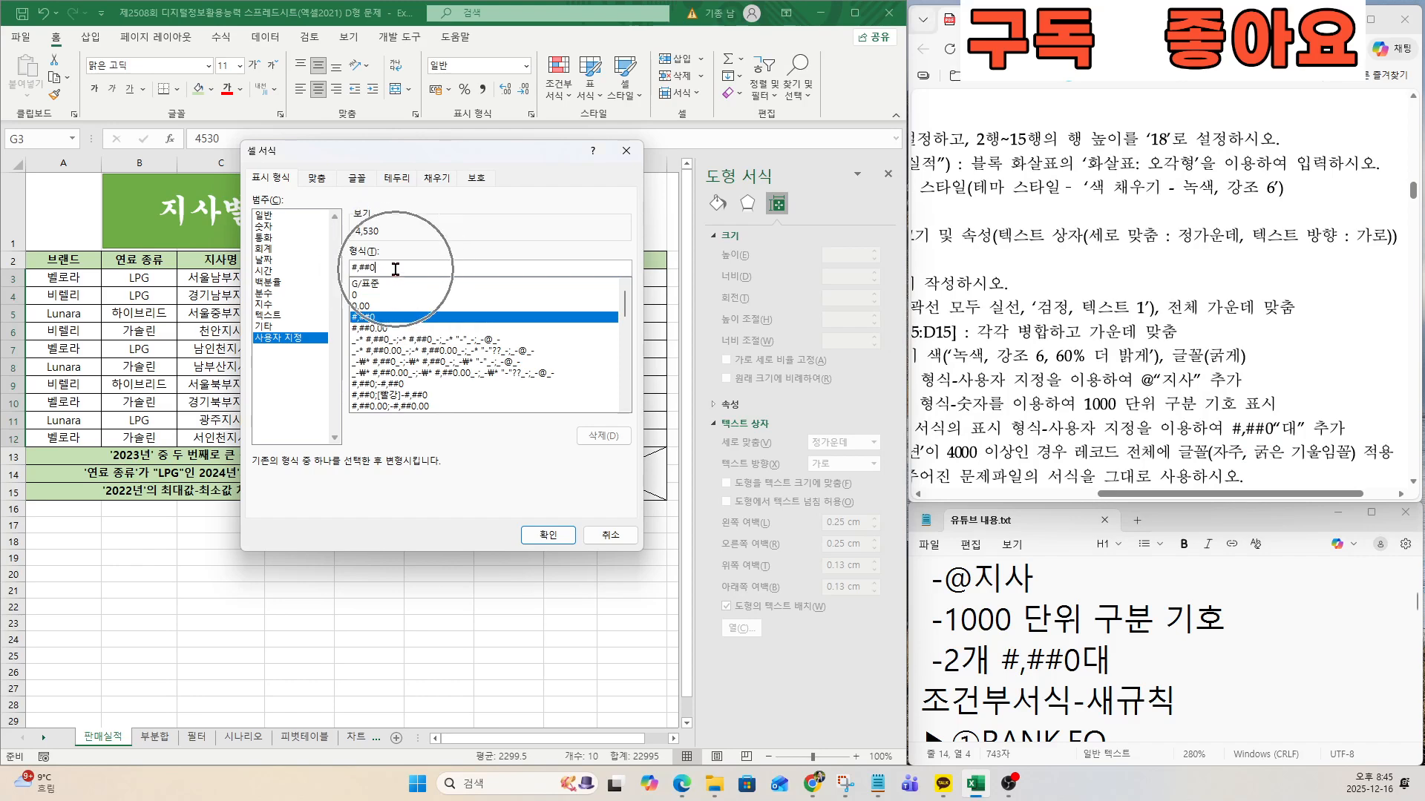
text(대)
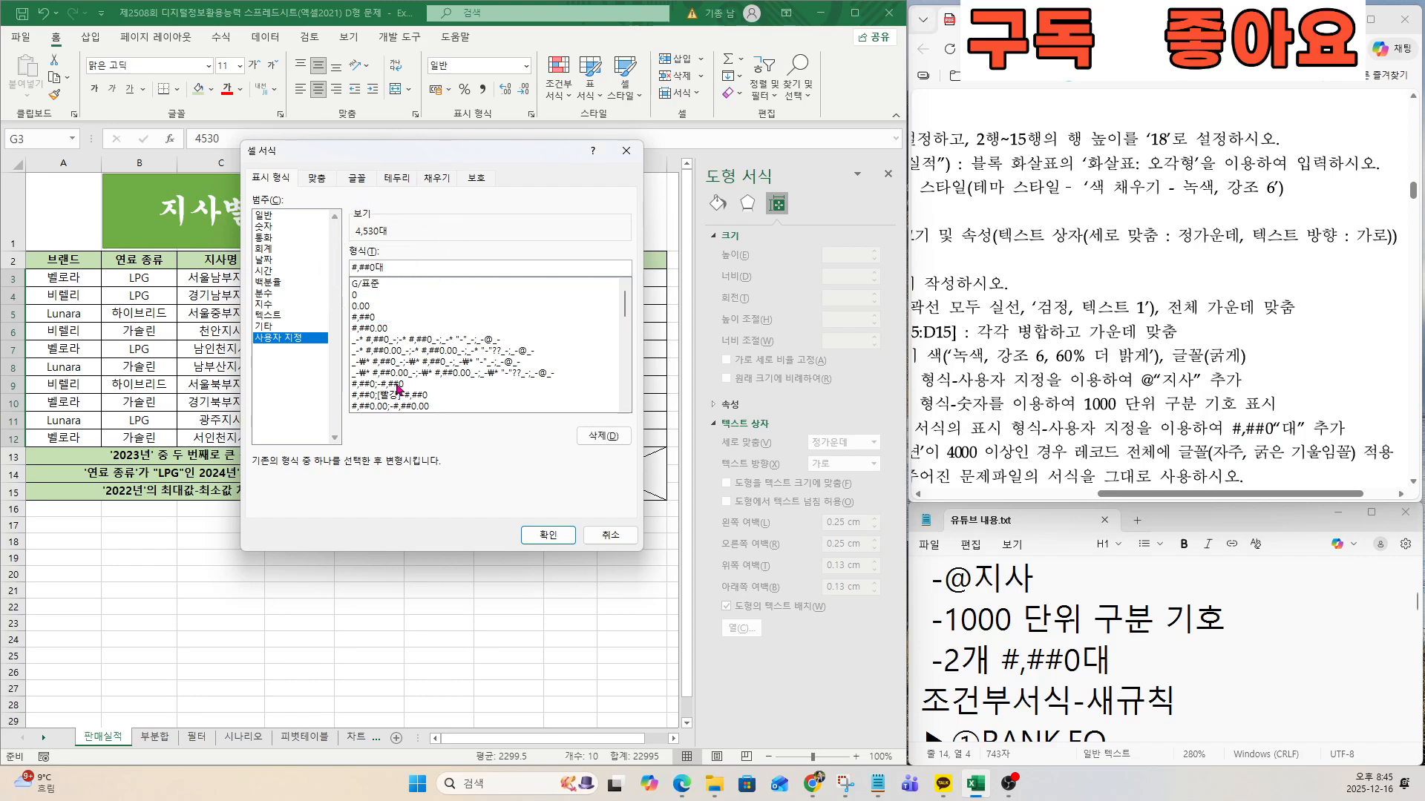
click(548, 535)
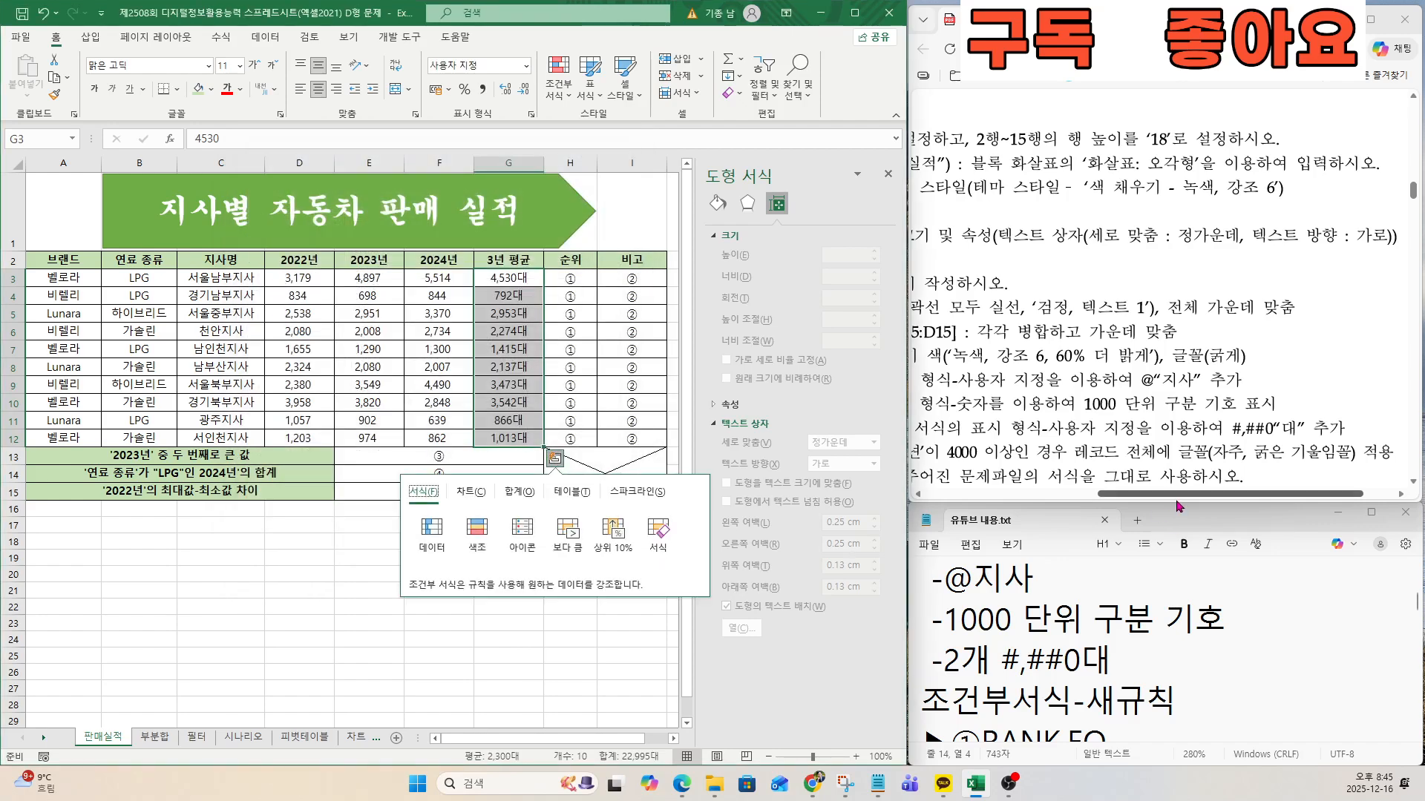
Apply the 사용자 지정 display format #,##0대 to the merged result cells E13:G15.
drag(1182, 493, 1038, 494)
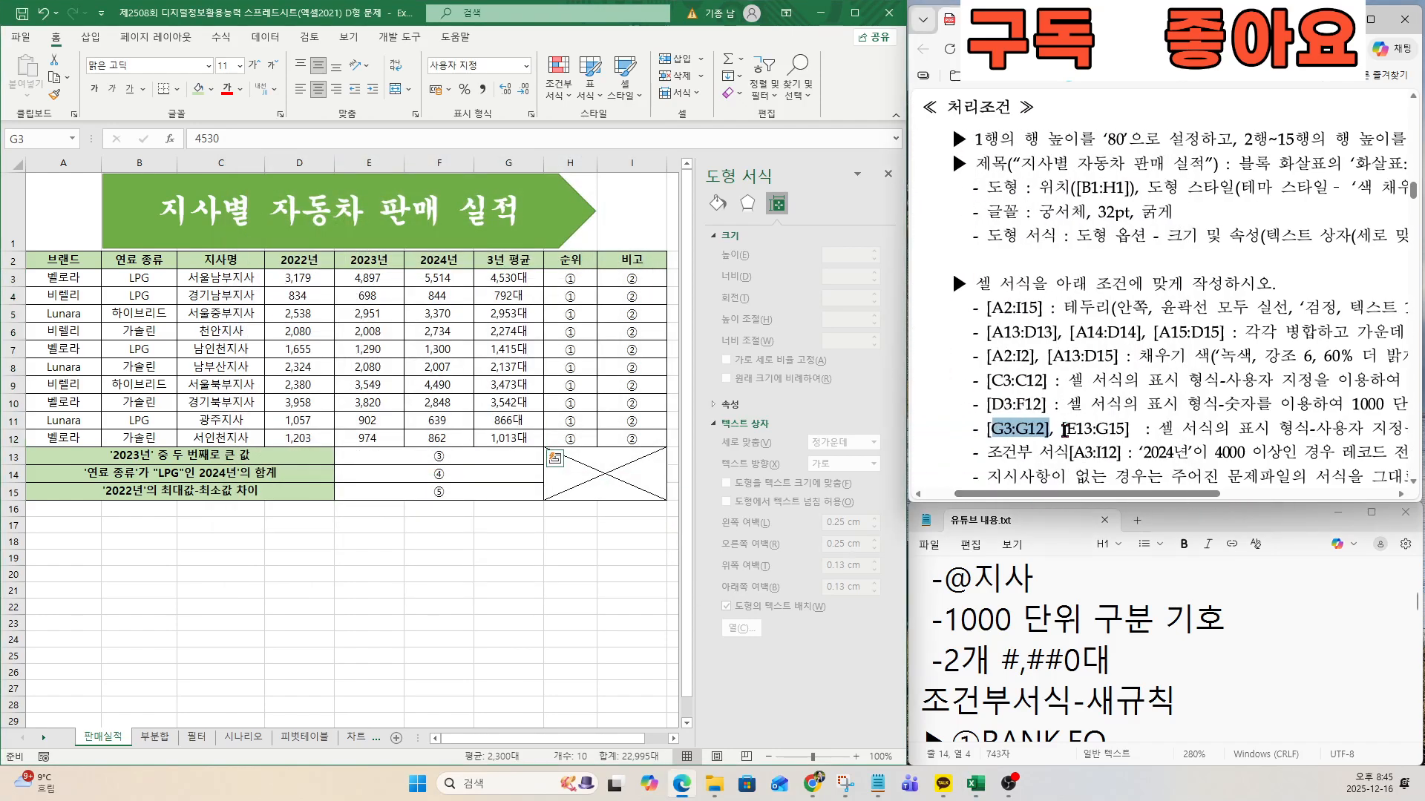
key(ctrl)
key(ctrl)
click(447, 463)
key(ctrl)
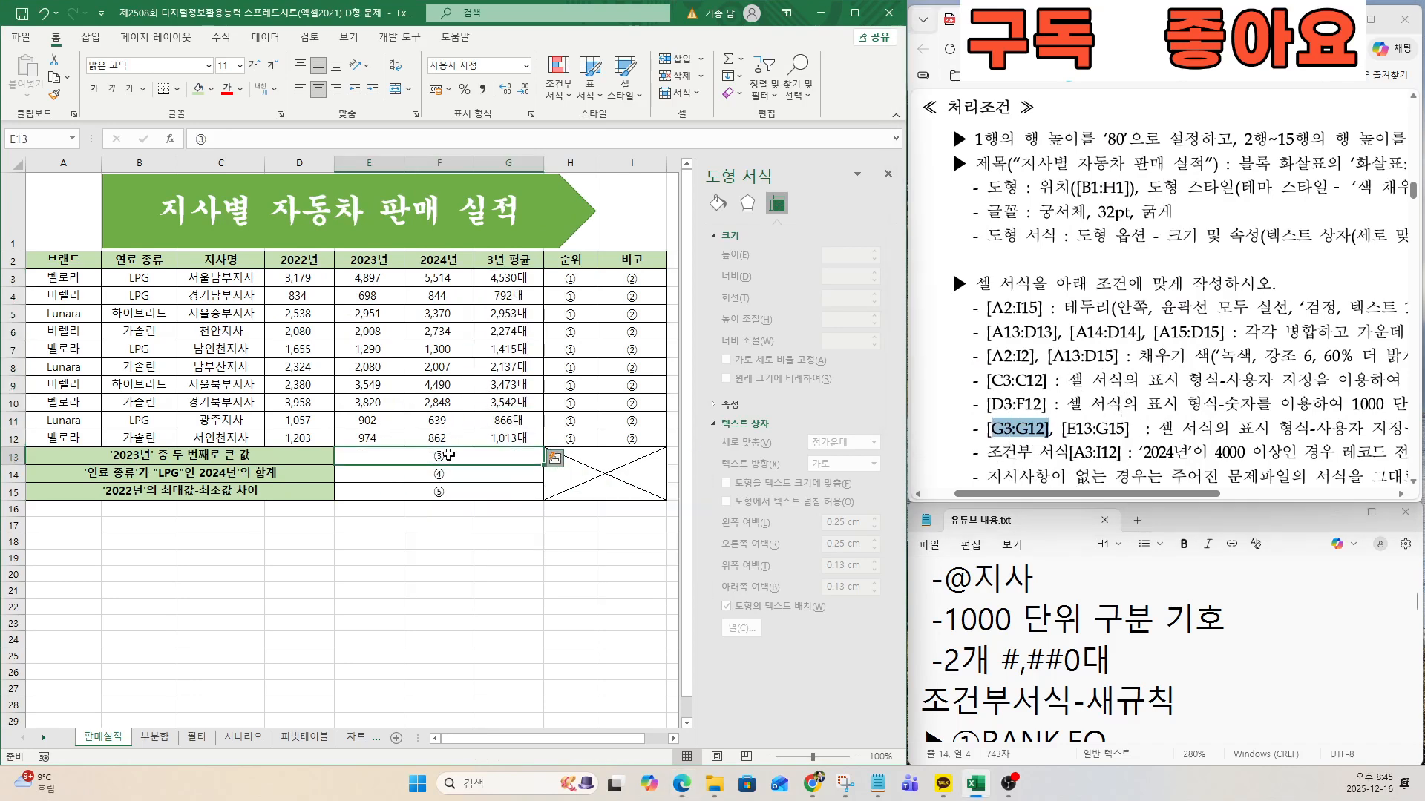
drag(448, 463, 447, 491)
right_click(451, 475)
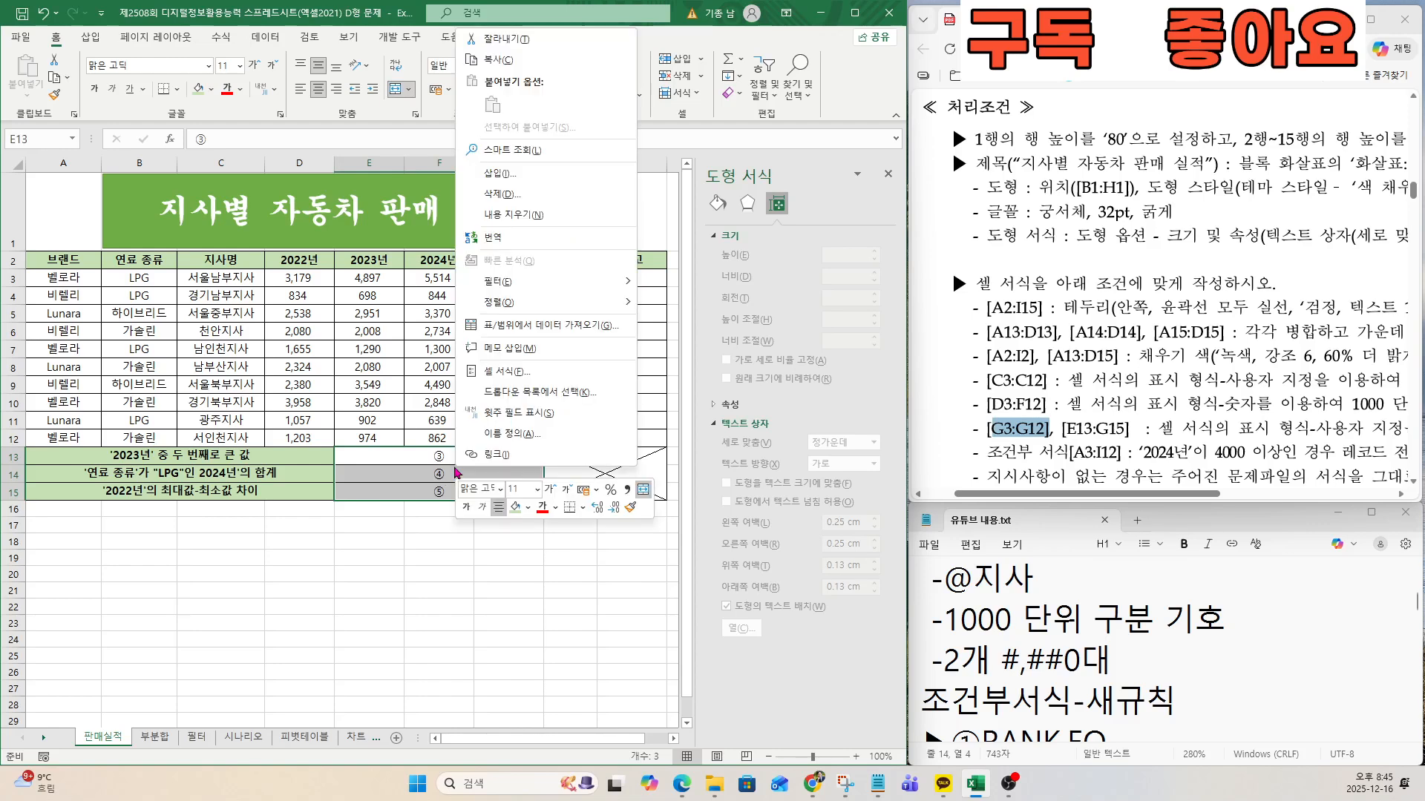
click(515, 383)
click(337, 357)
key(ctrl)
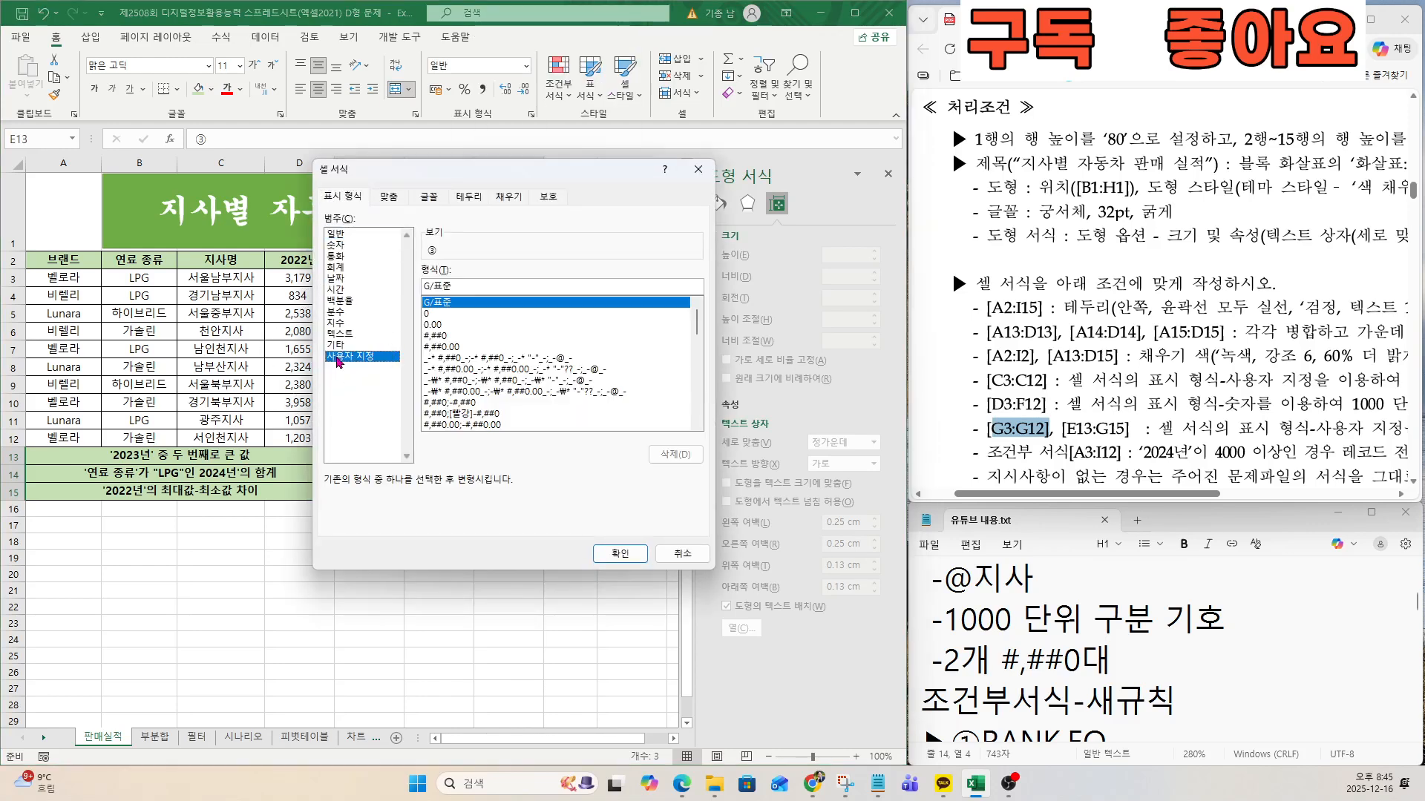
click(444, 336)
click(463, 286)
key(ctrl)
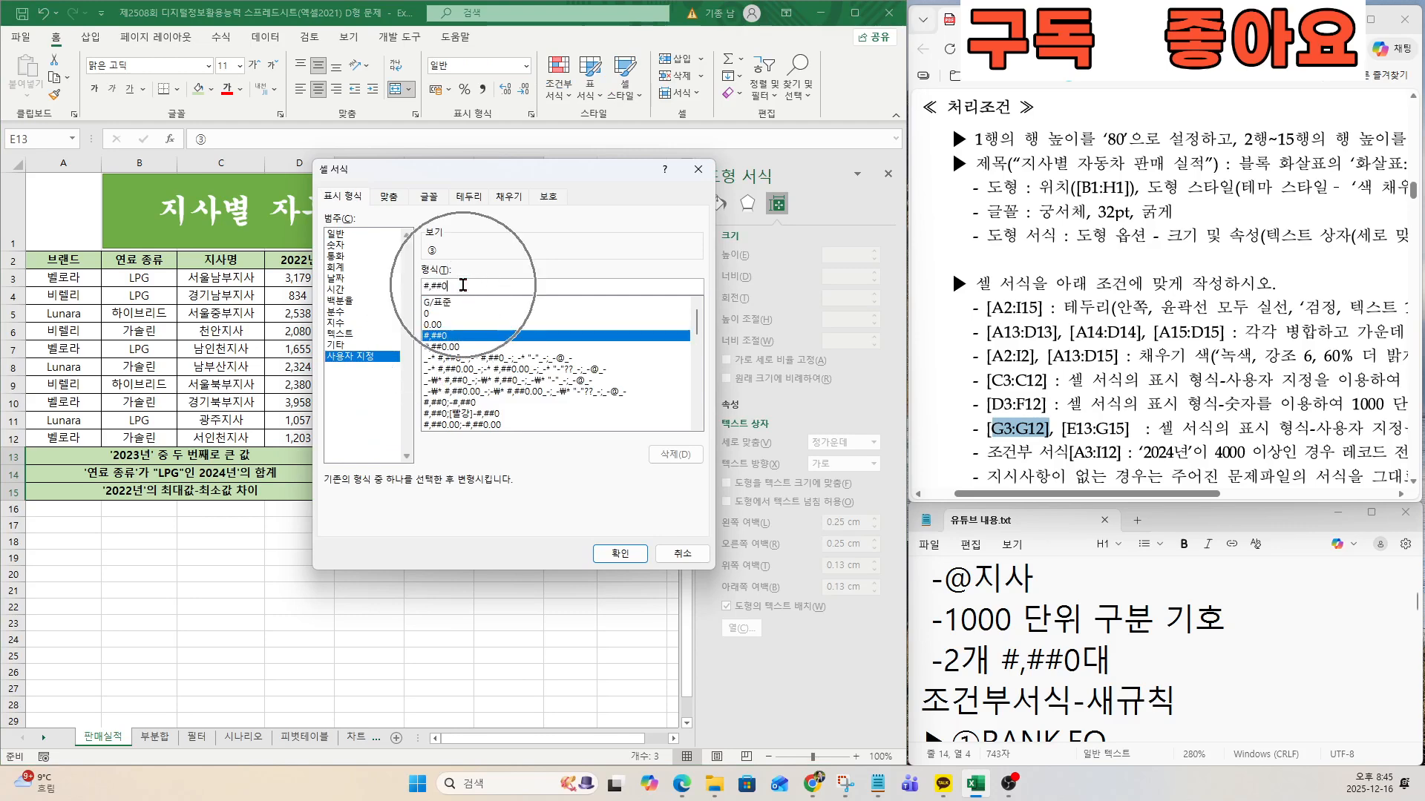
text(대)
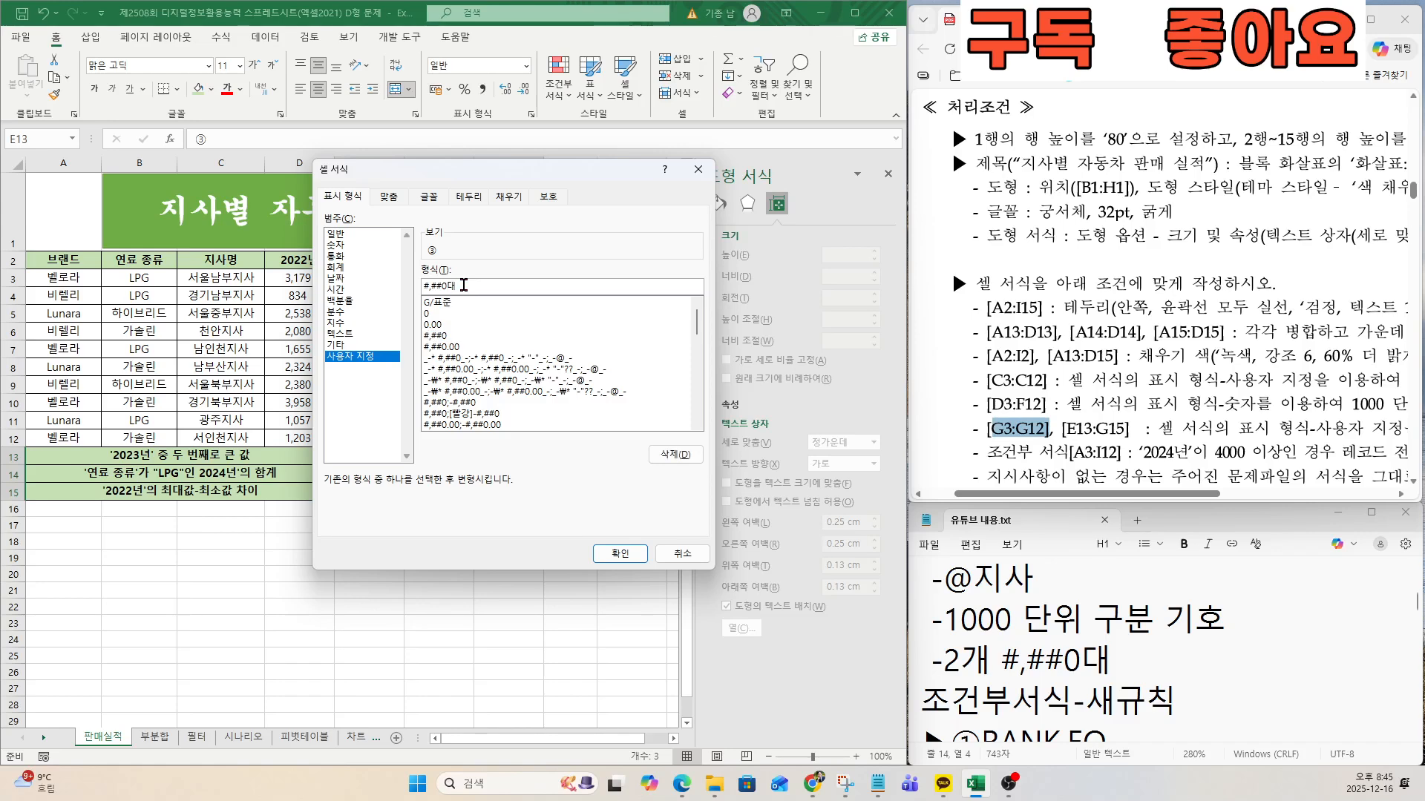
click(620, 552)
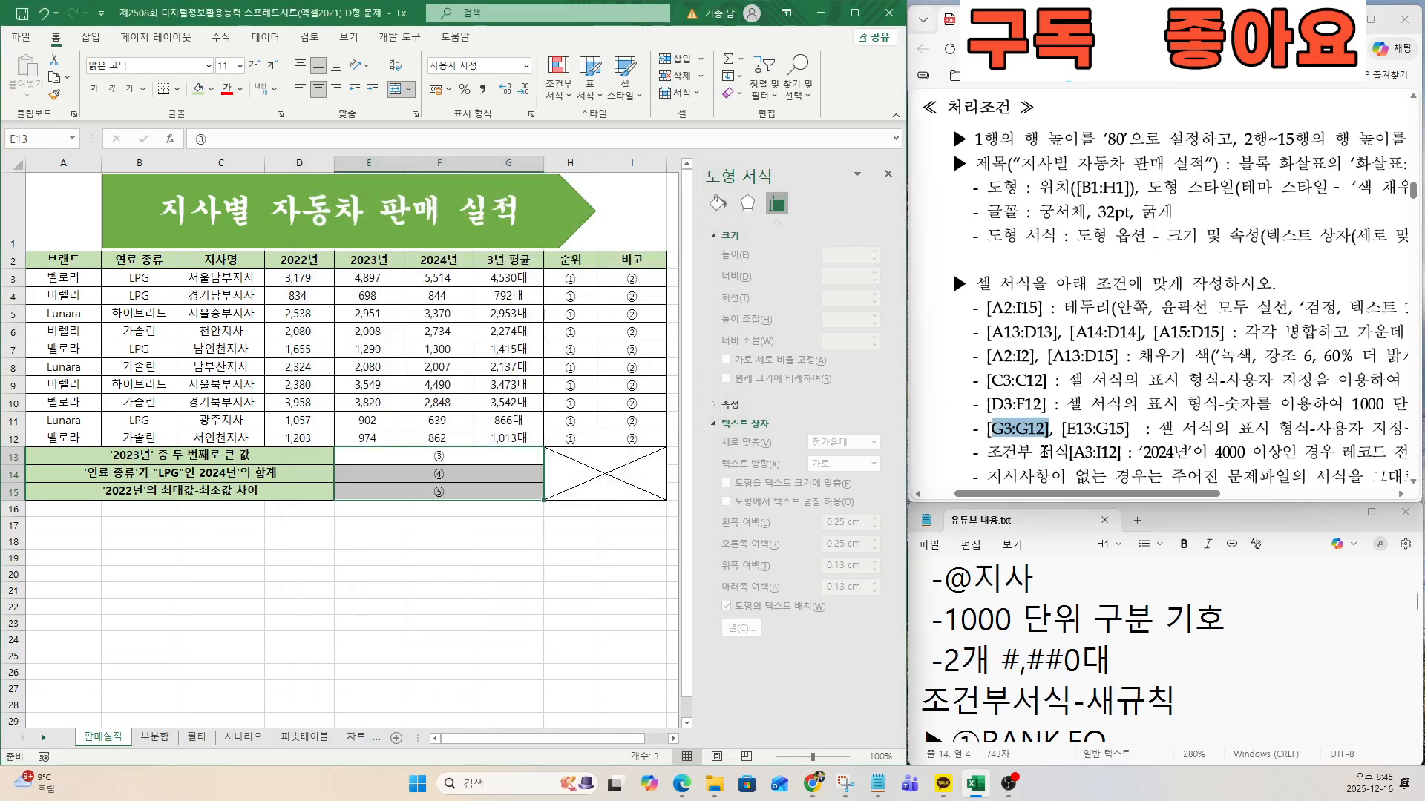
Start a new conditional formatting rule for A2:I12 with the type 수식을 사용하여 서식을 지정할 셀 결정.
drag(993, 429, 1094, 438)
click(1036, 440)
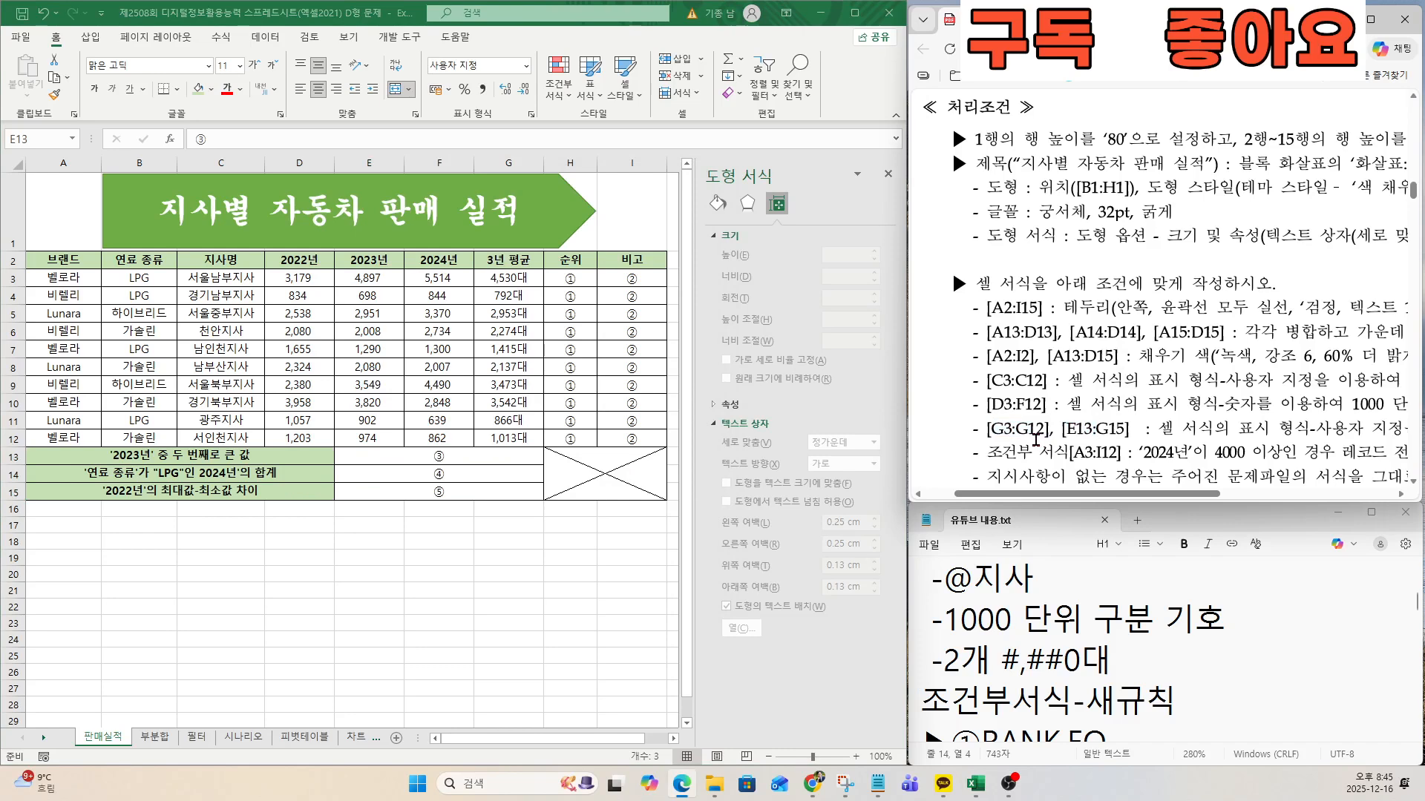
drag(985, 453, 1078, 453)
scroll(1042, 379, down, 2)
click(1041, 373)
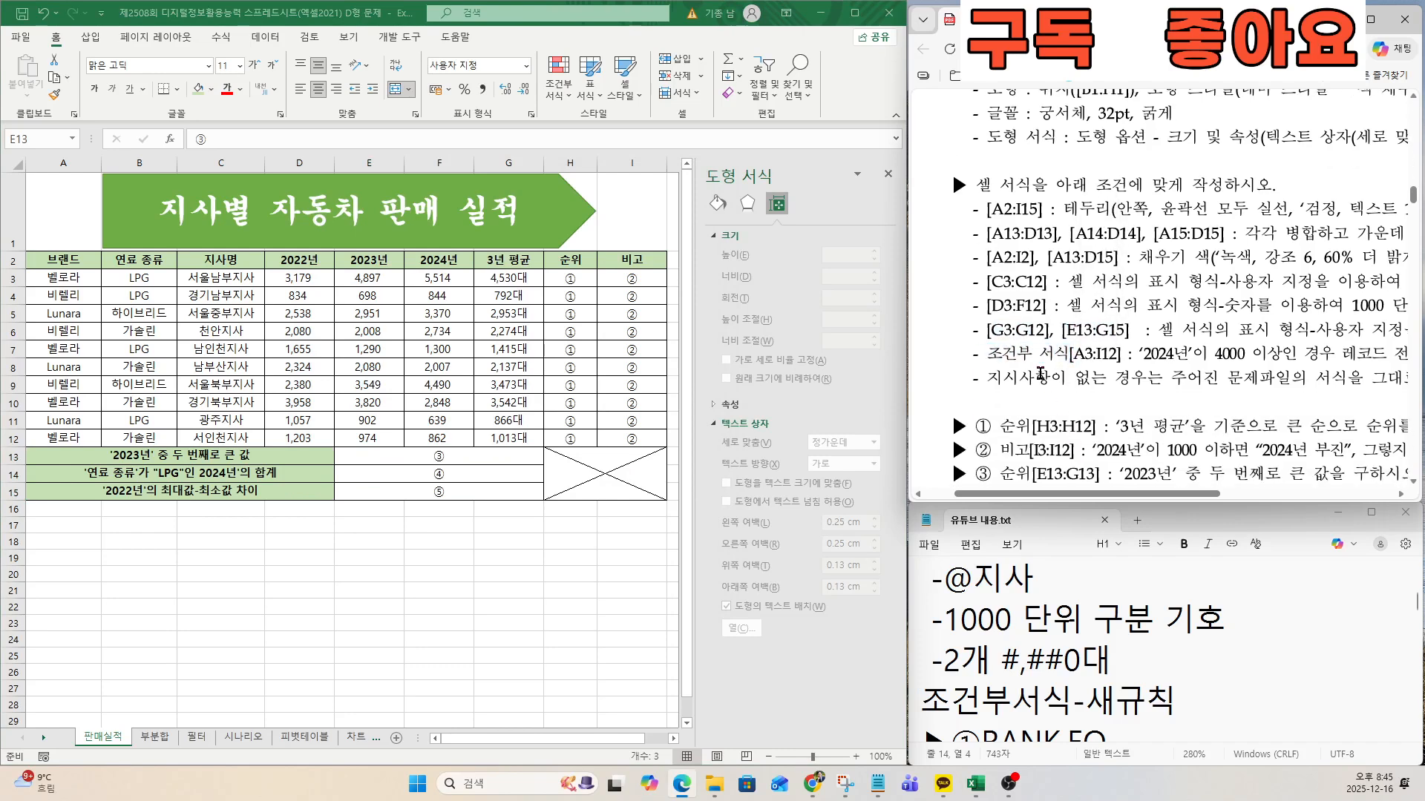
click(63, 260)
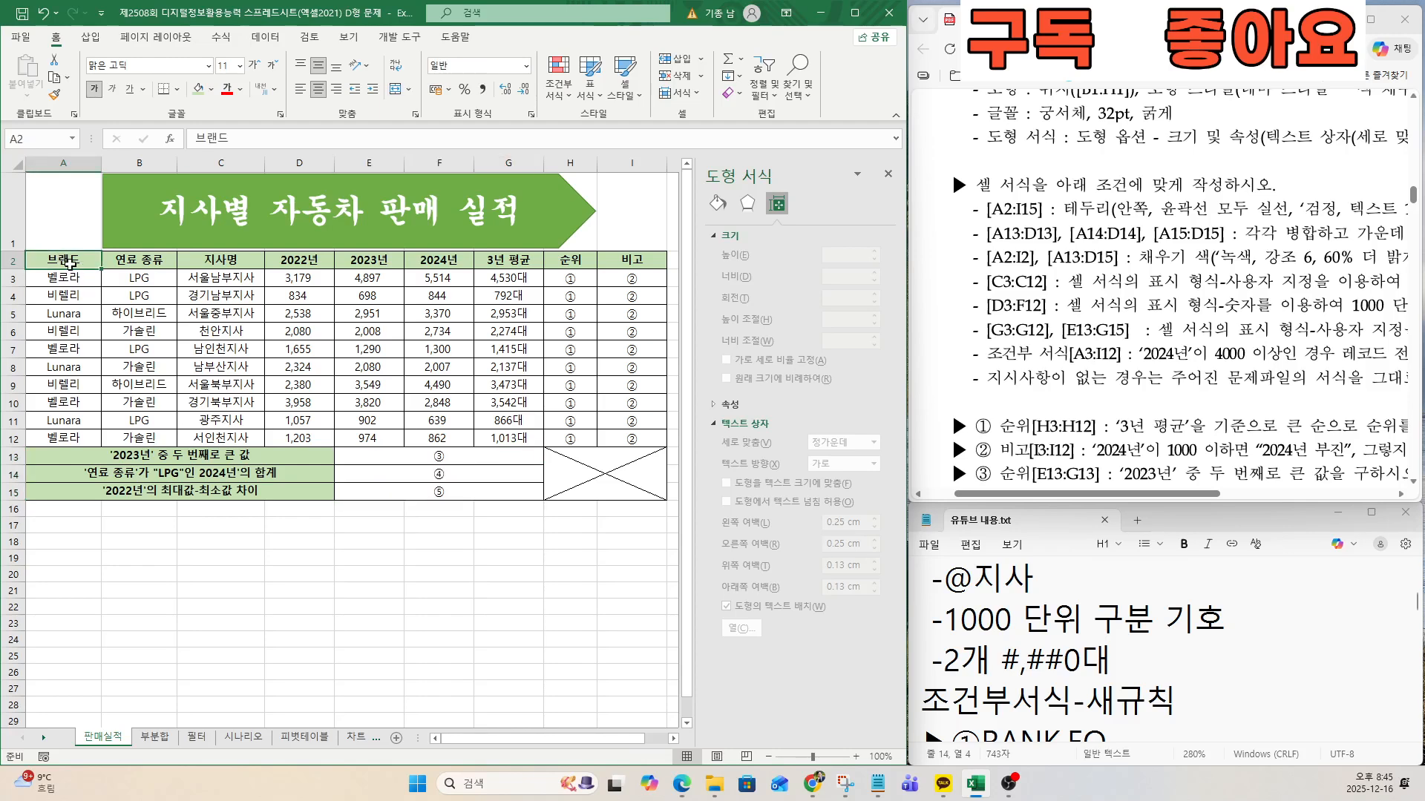
drag(66, 260, 627, 439)
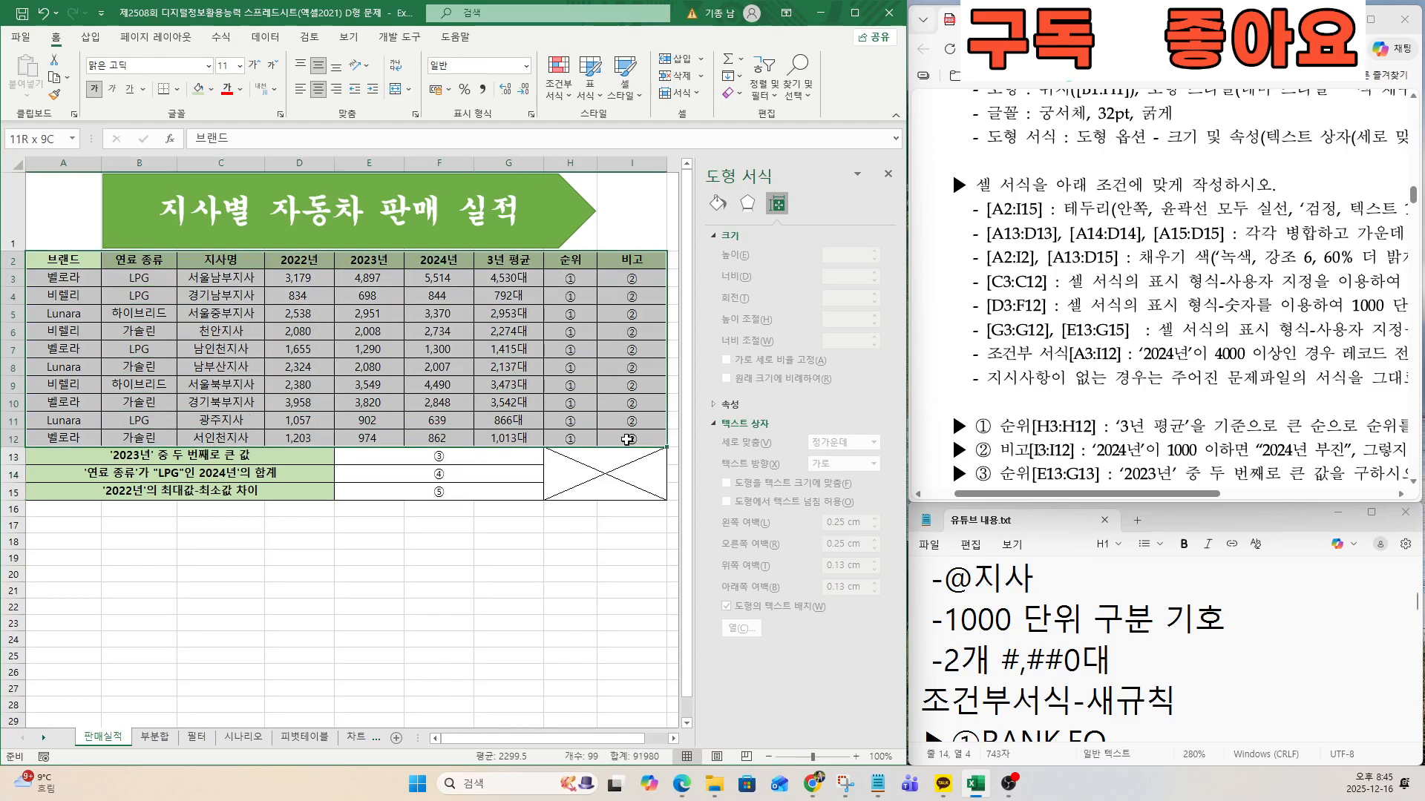
click(560, 93)
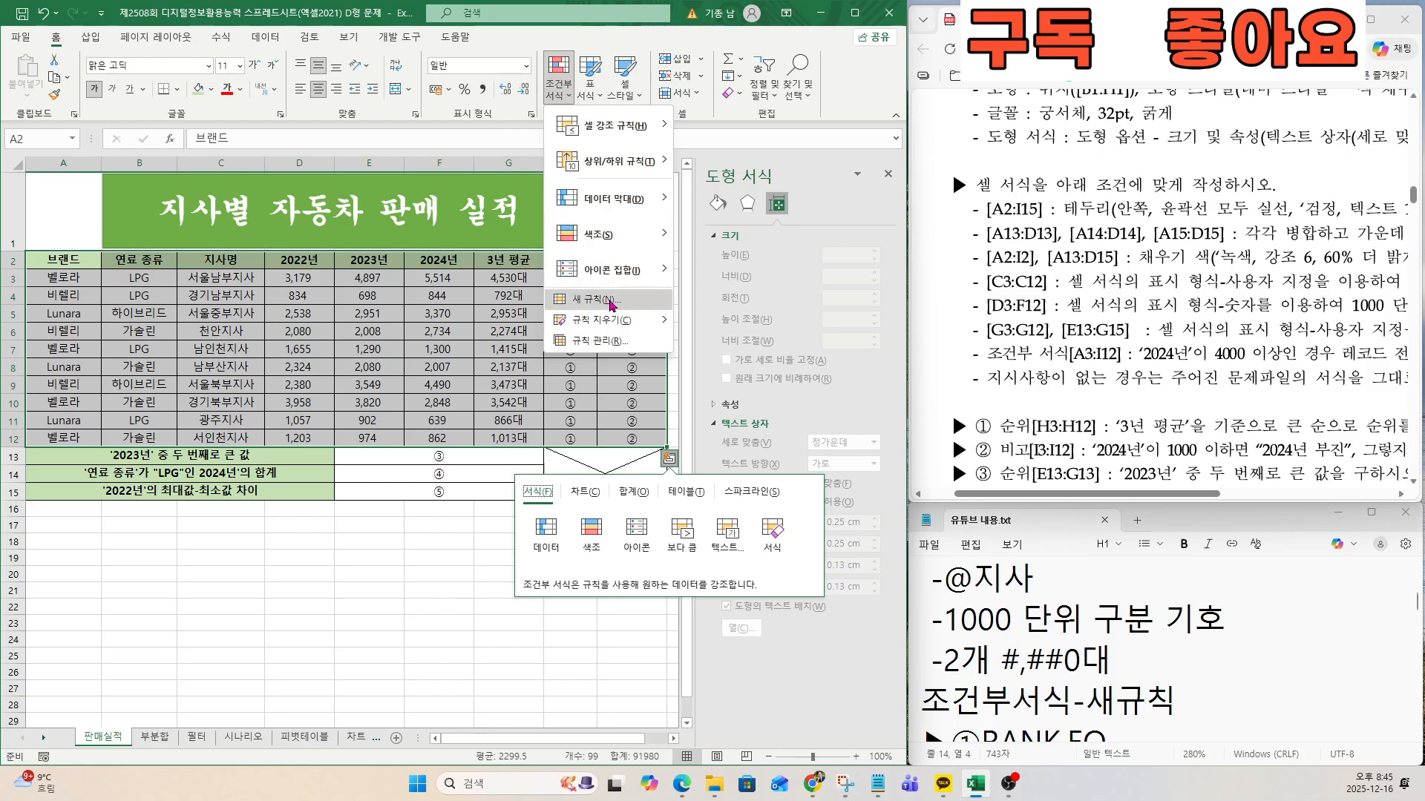
click(610, 300)
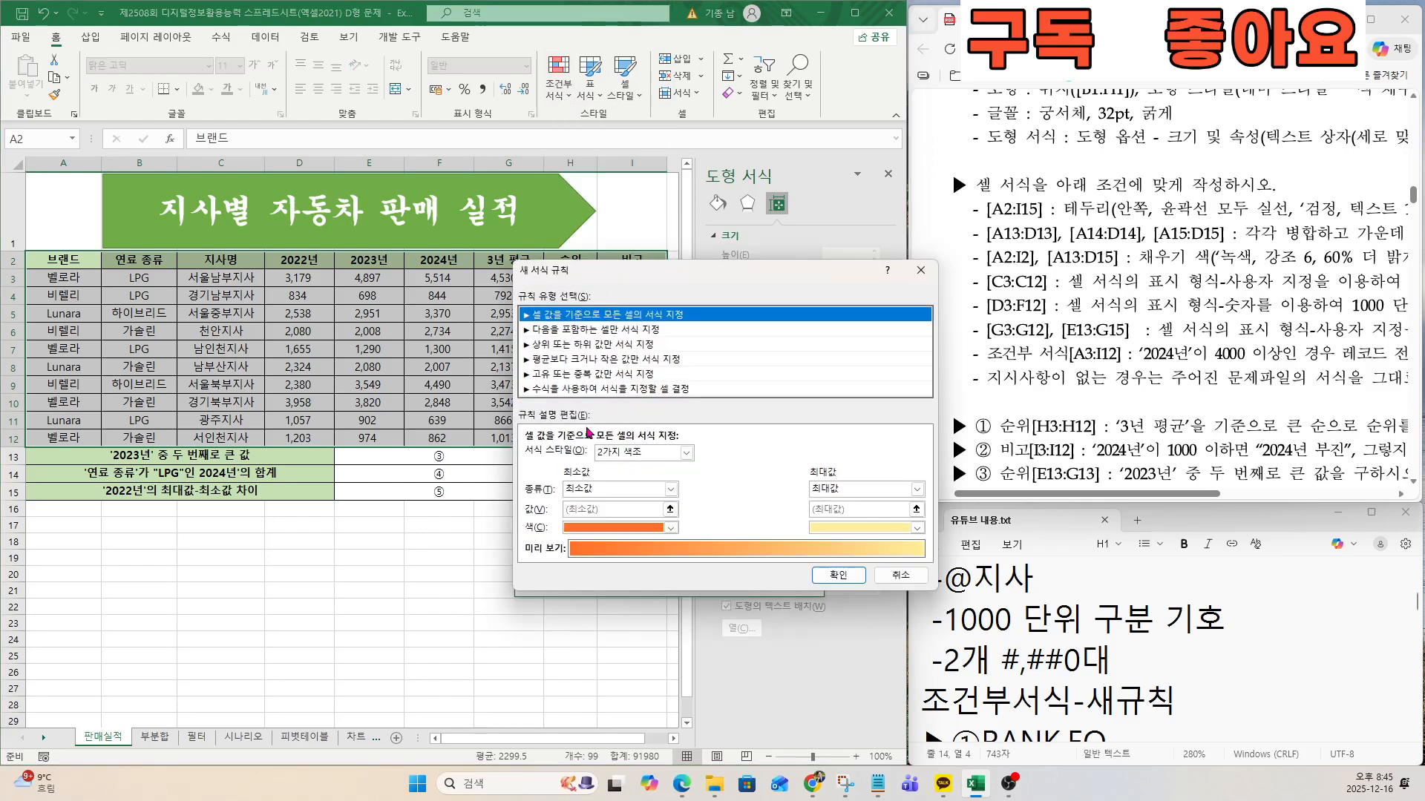
click(575, 390)
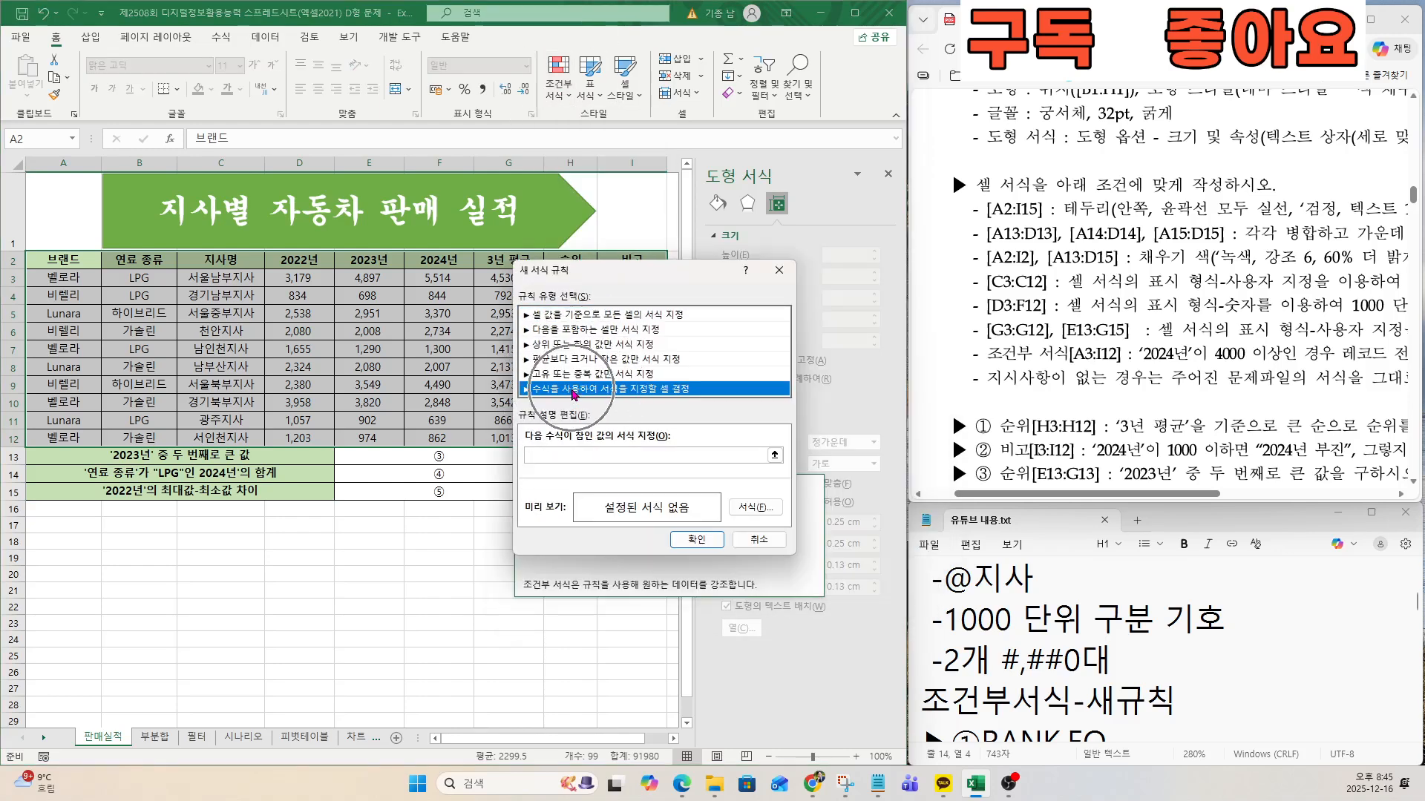
Set the rule's condition to =$F3>=4000 and check the font formatting the exam requires for matching records.
click(549, 454)
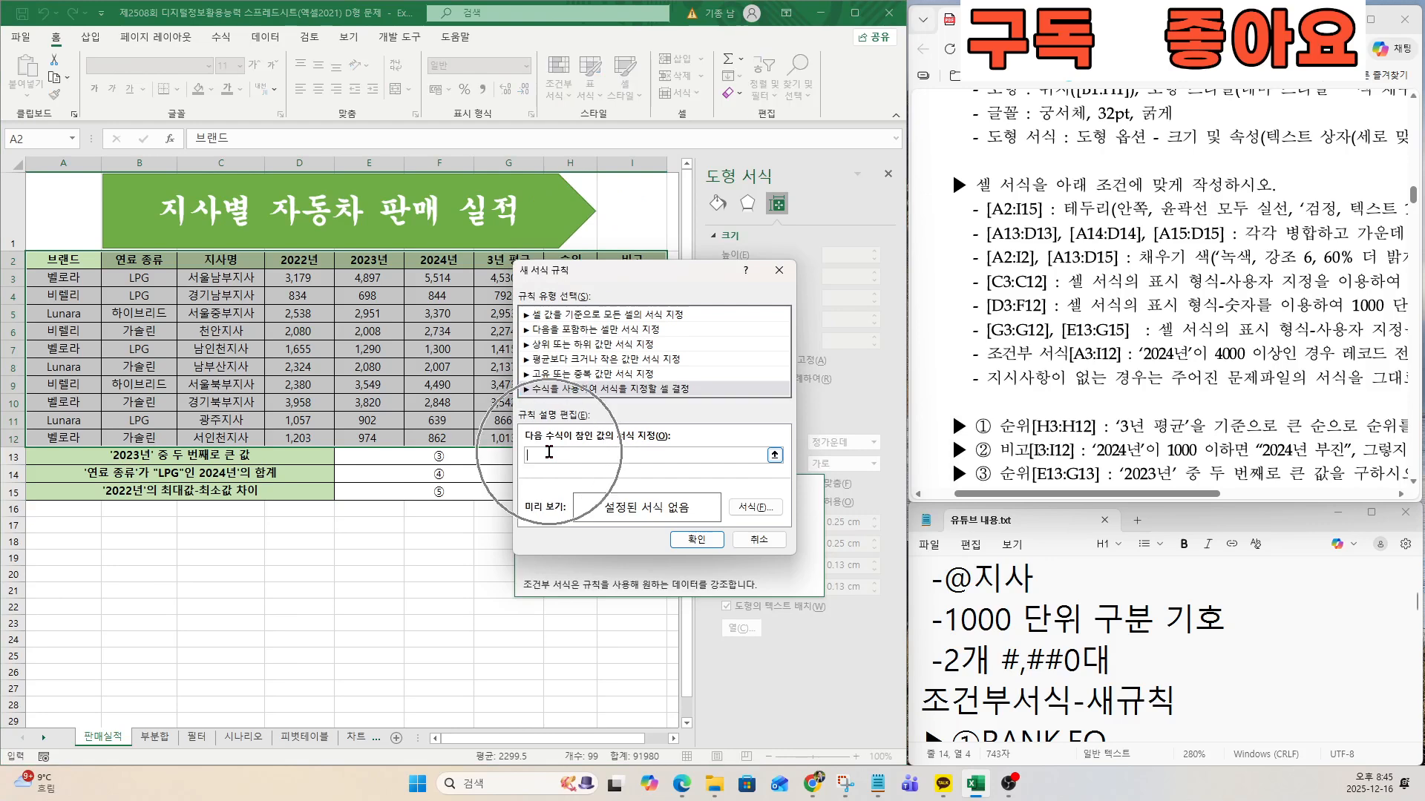
drag(619, 271, 601, 351)
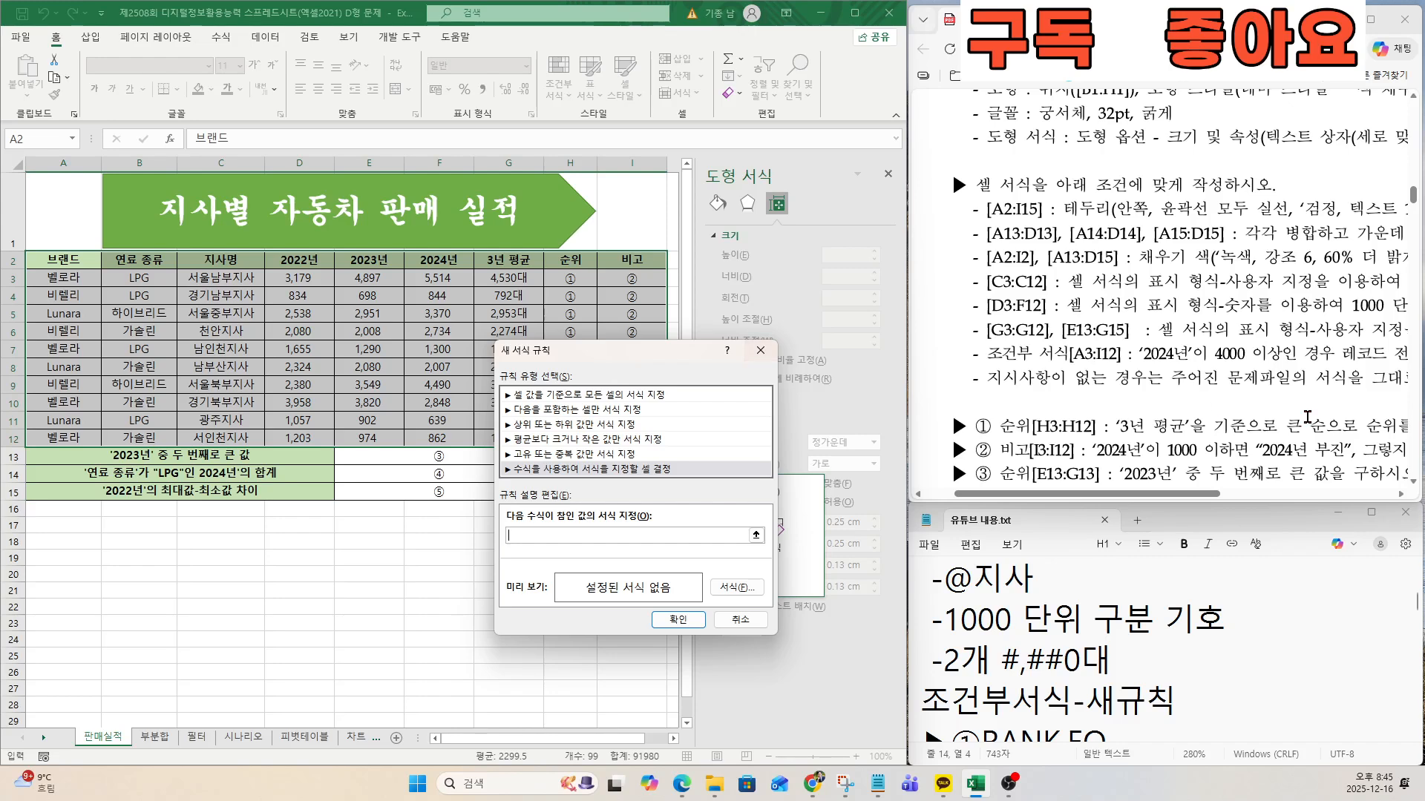
click(1159, 358)
key(ctrl)
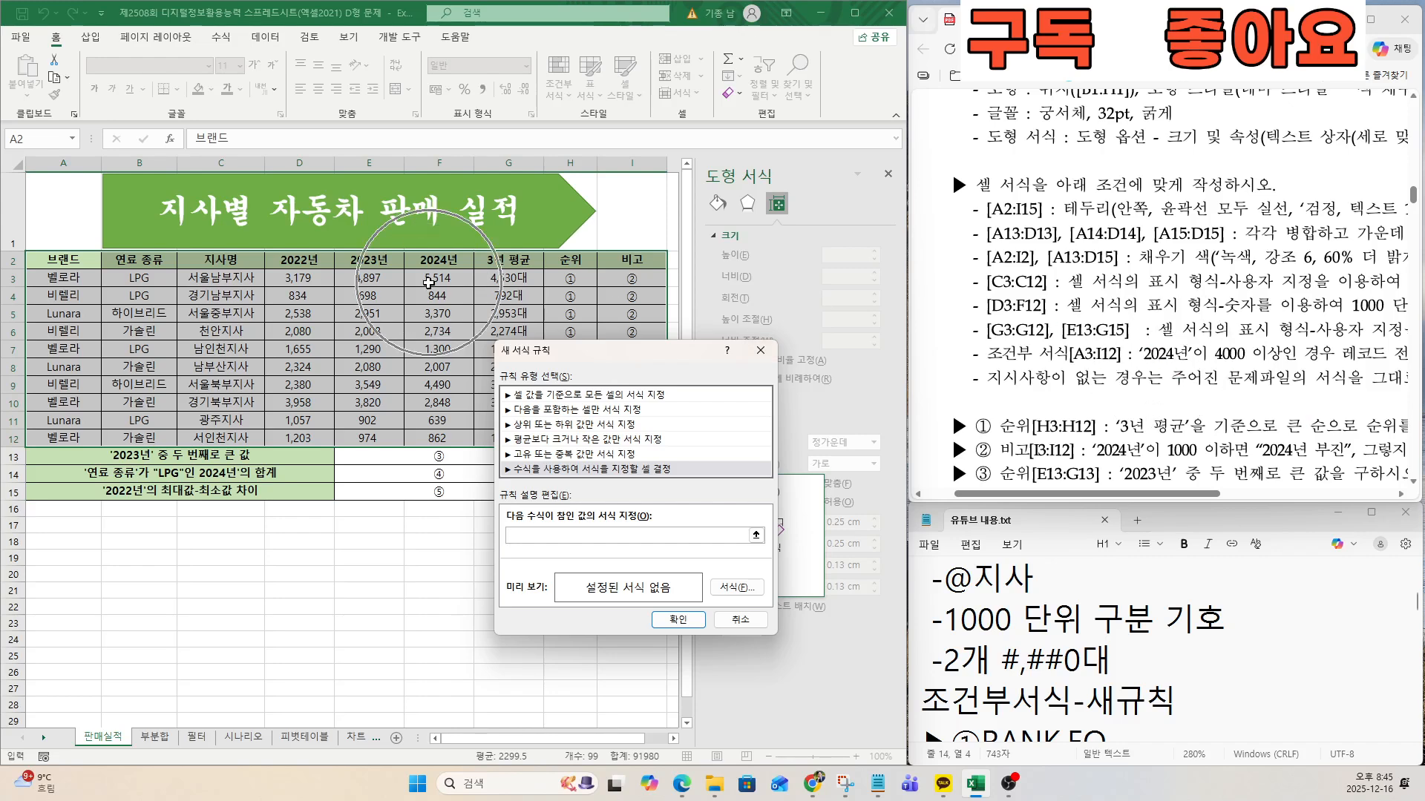
click(419, 278)
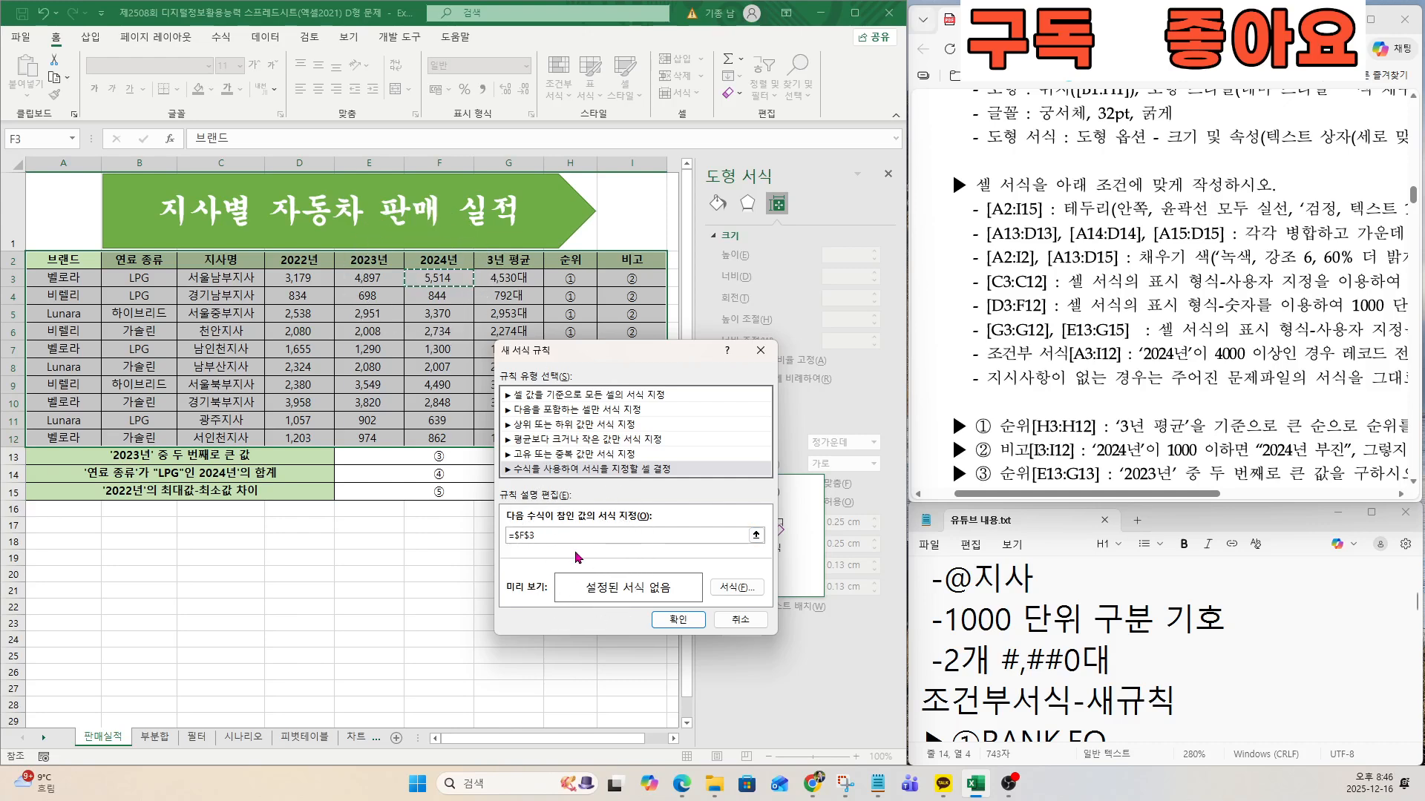
key(F4)
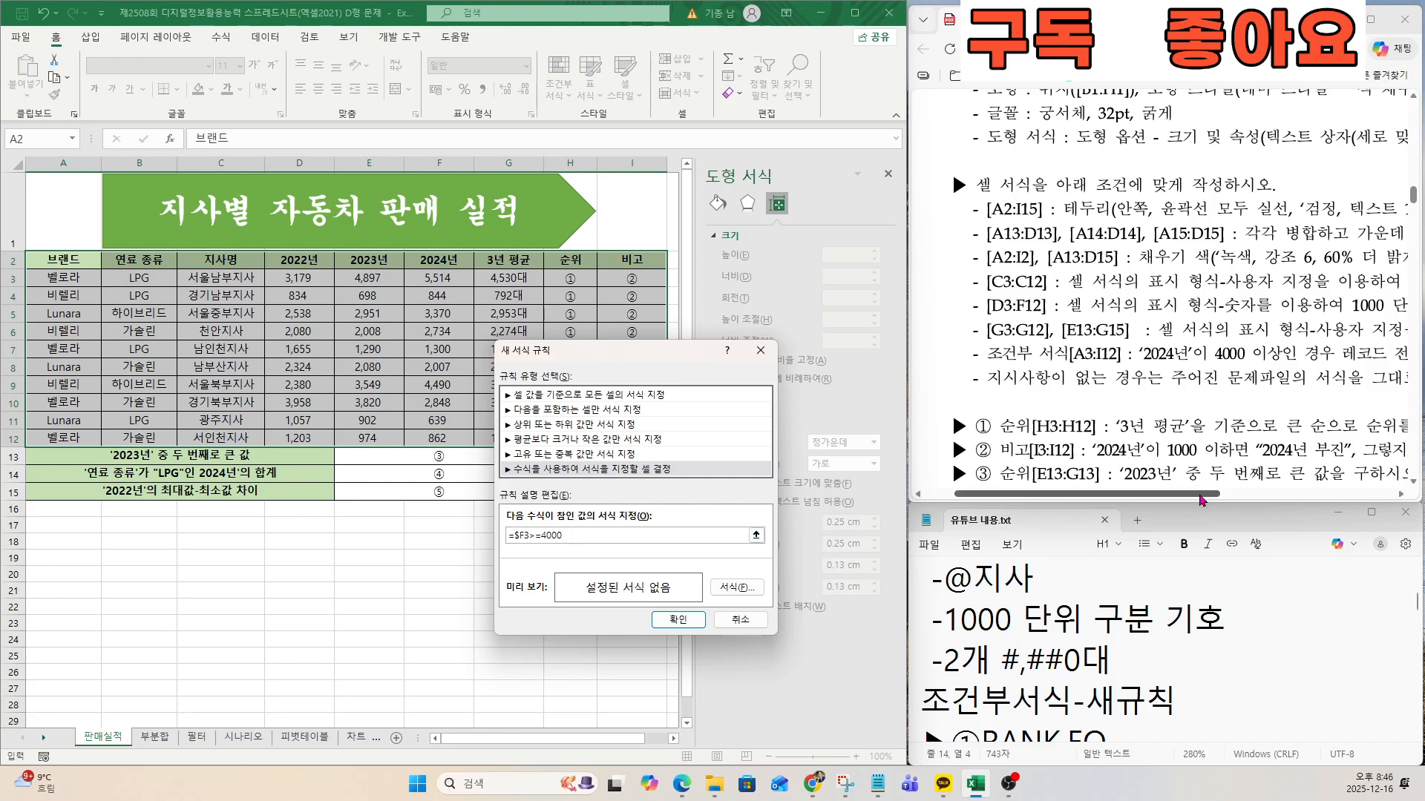
drag(1087, 493, 1260, 494)
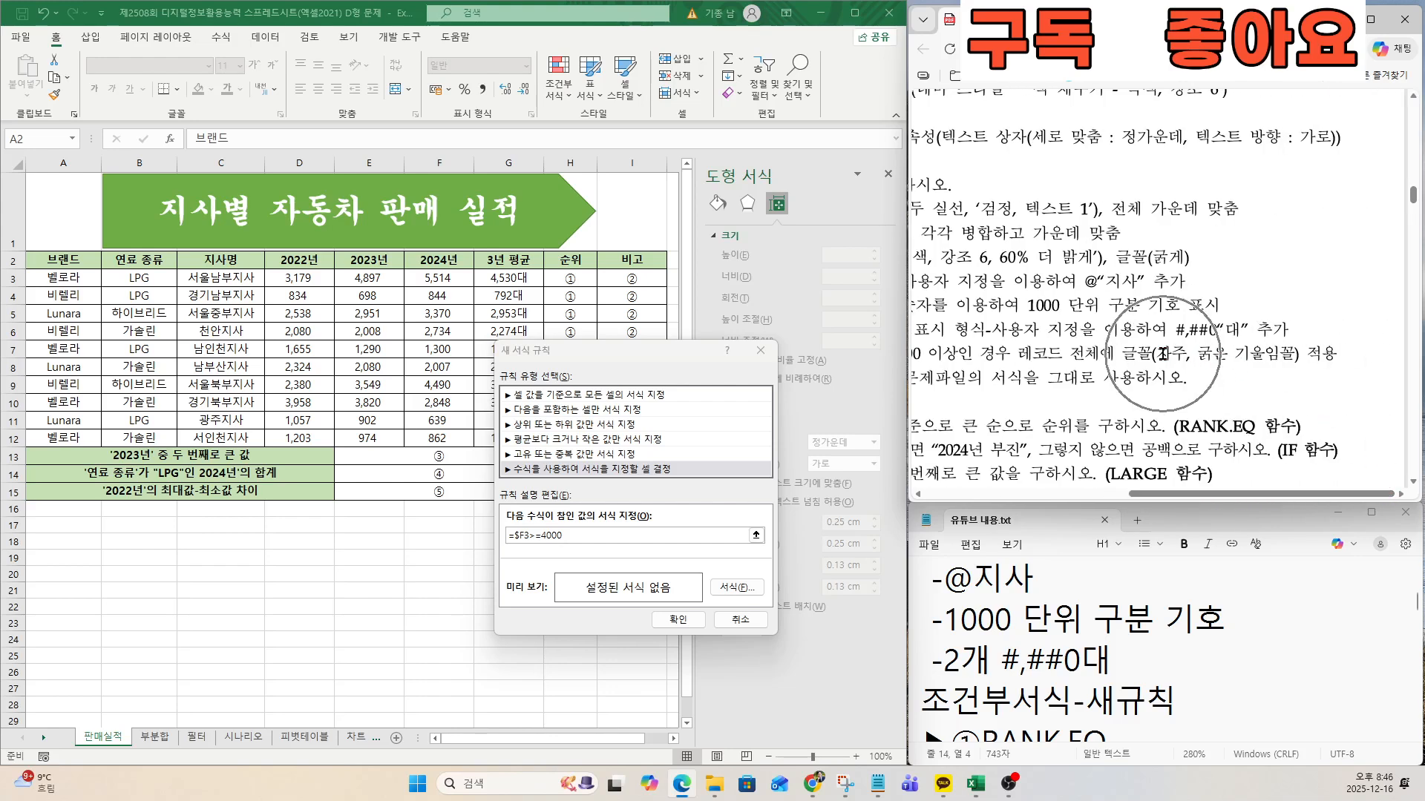
Set the rule's font to the standard colour 자주 with style 굵은 기울임꼴 and apply the rule to A2:I12.
drag(1155, 355, 1293, 354)
key(ctrl)
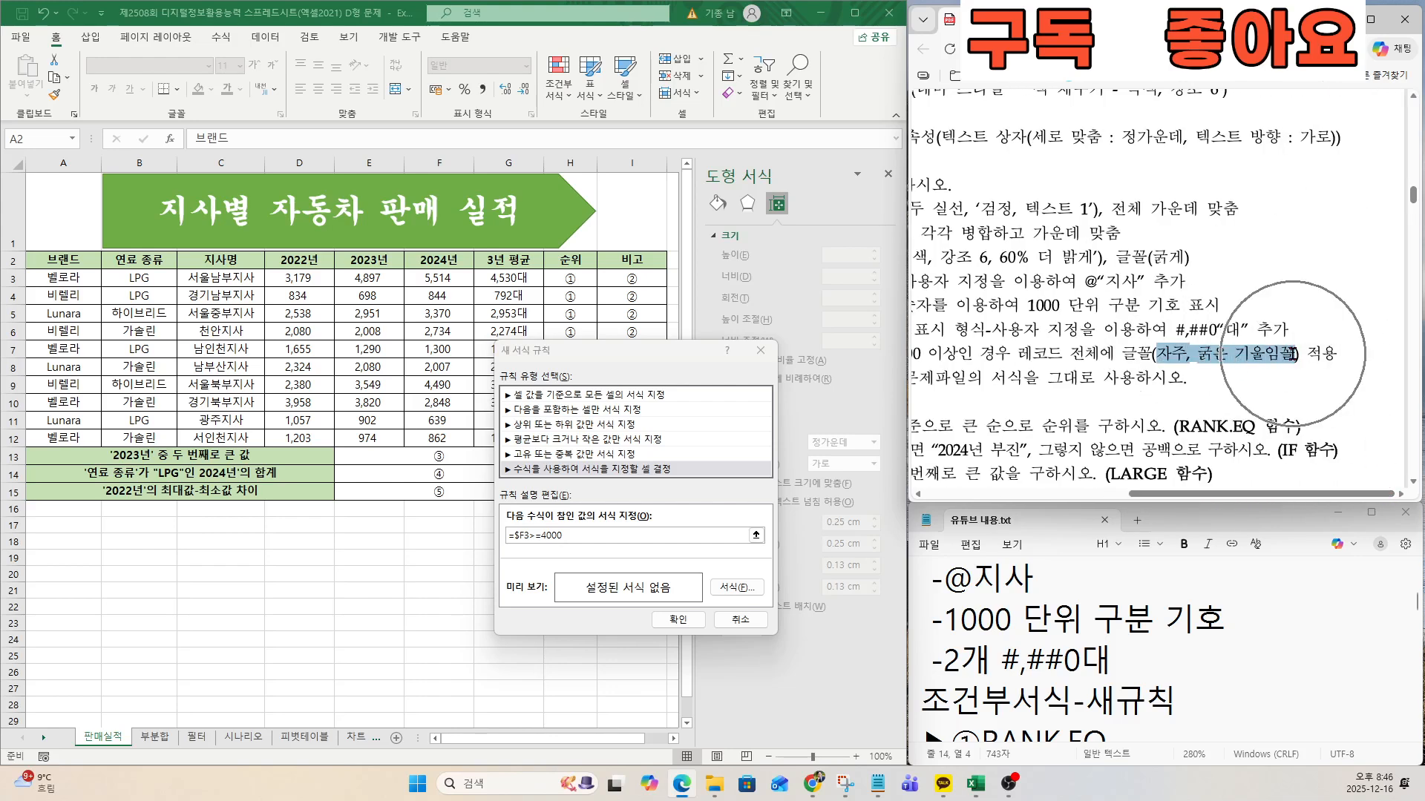
click(738, 587)
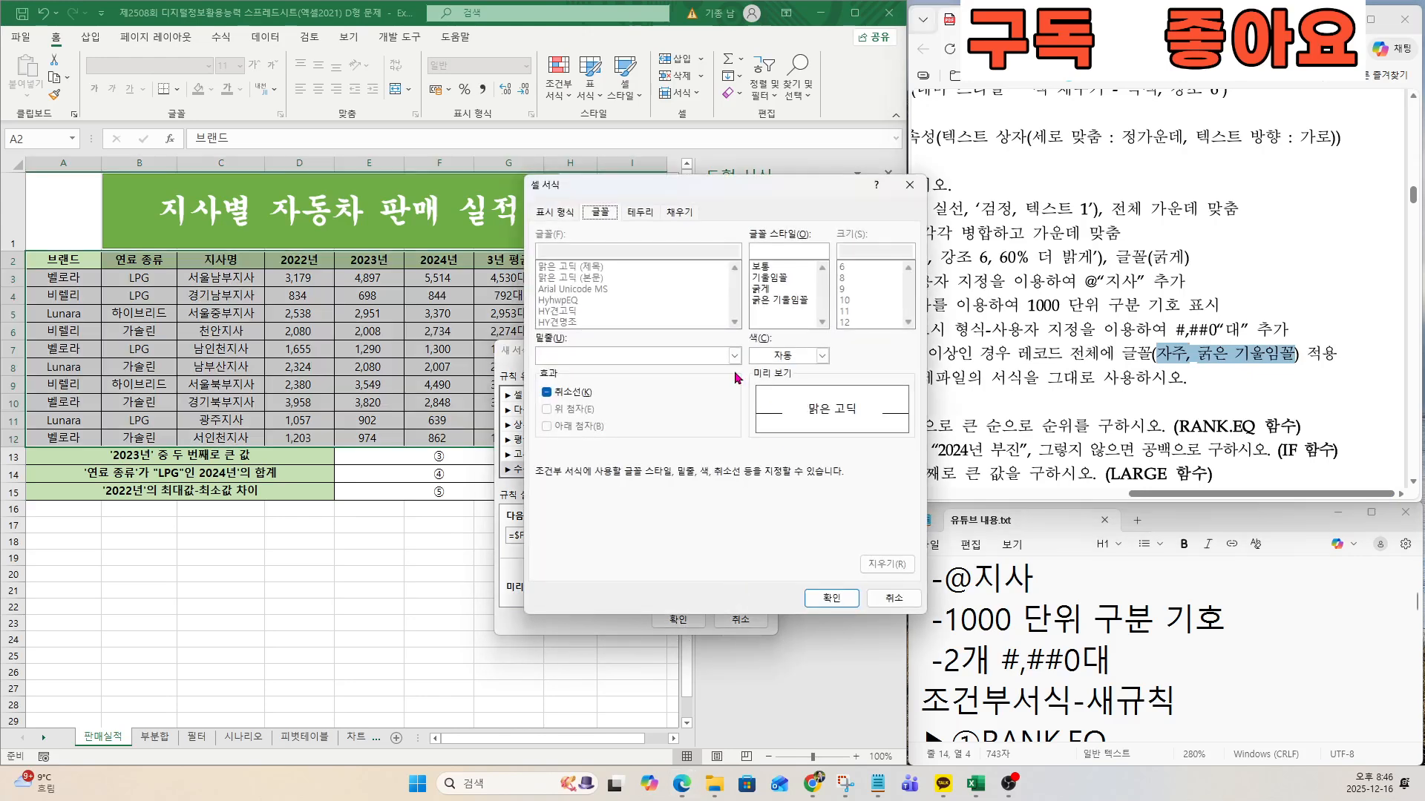
click(787, 358)
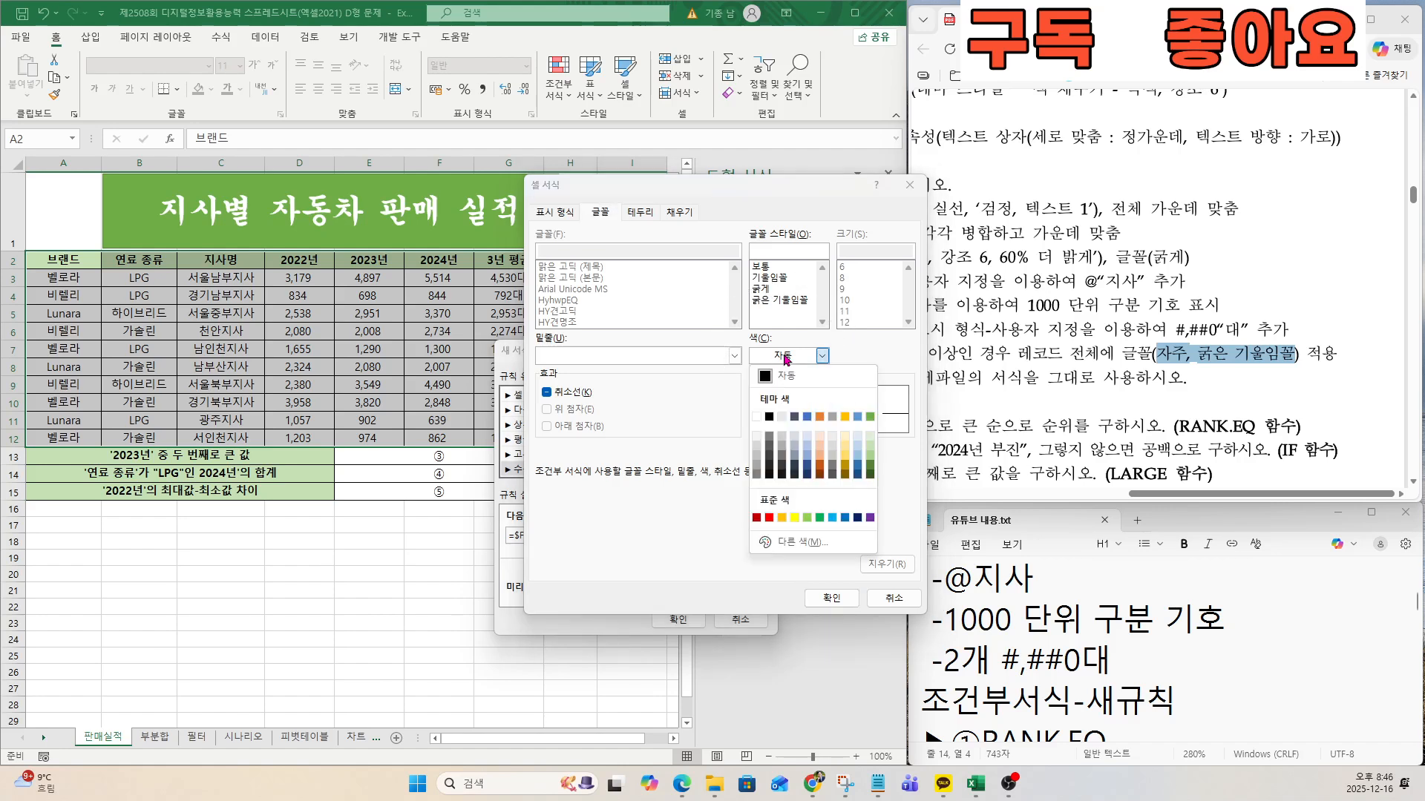
click(869, 519)
click(779, 299)
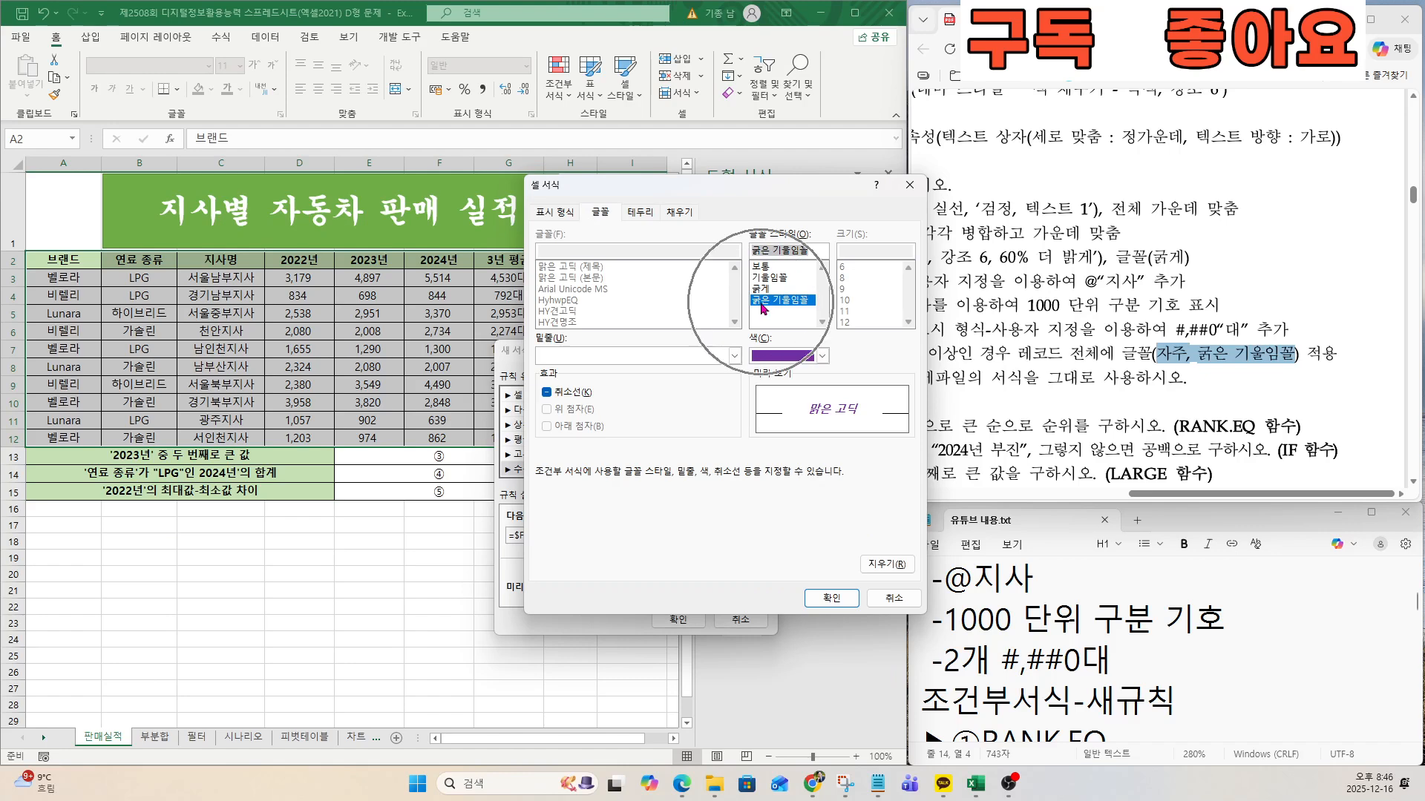
click(821, 602)
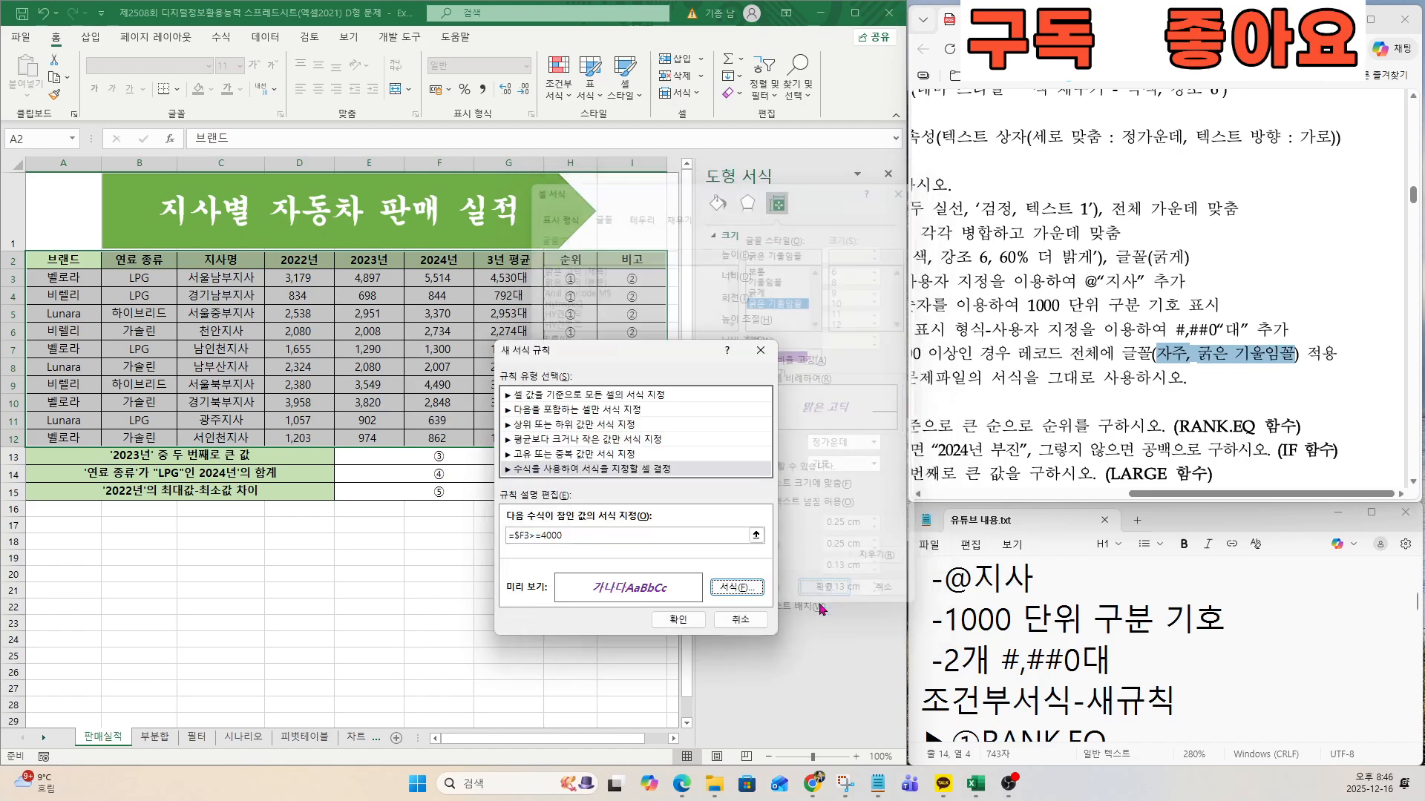
click(678, 620)
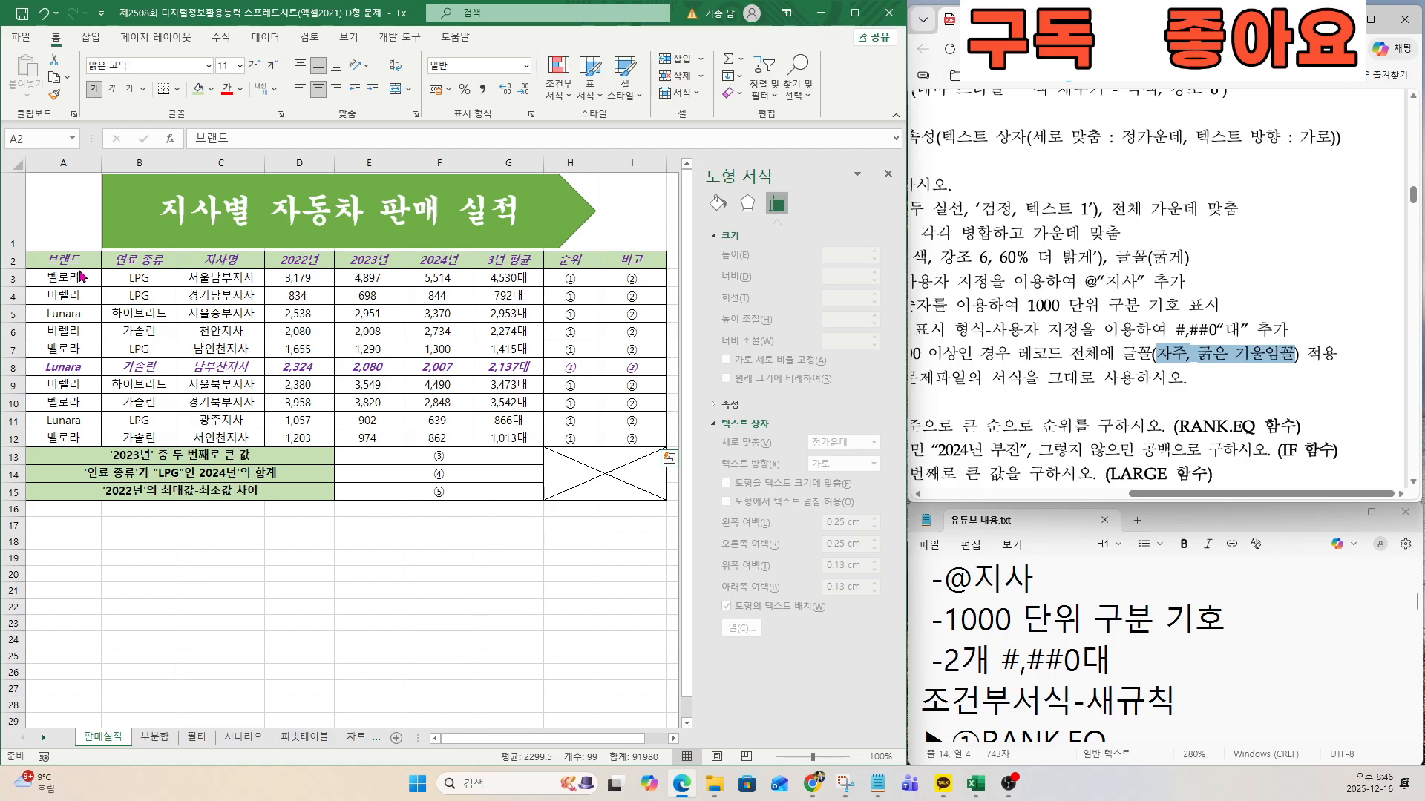
Undo the conditional formatting on A2:I12 and check the cell range the exam sheet requires for it.
click(44, 14)
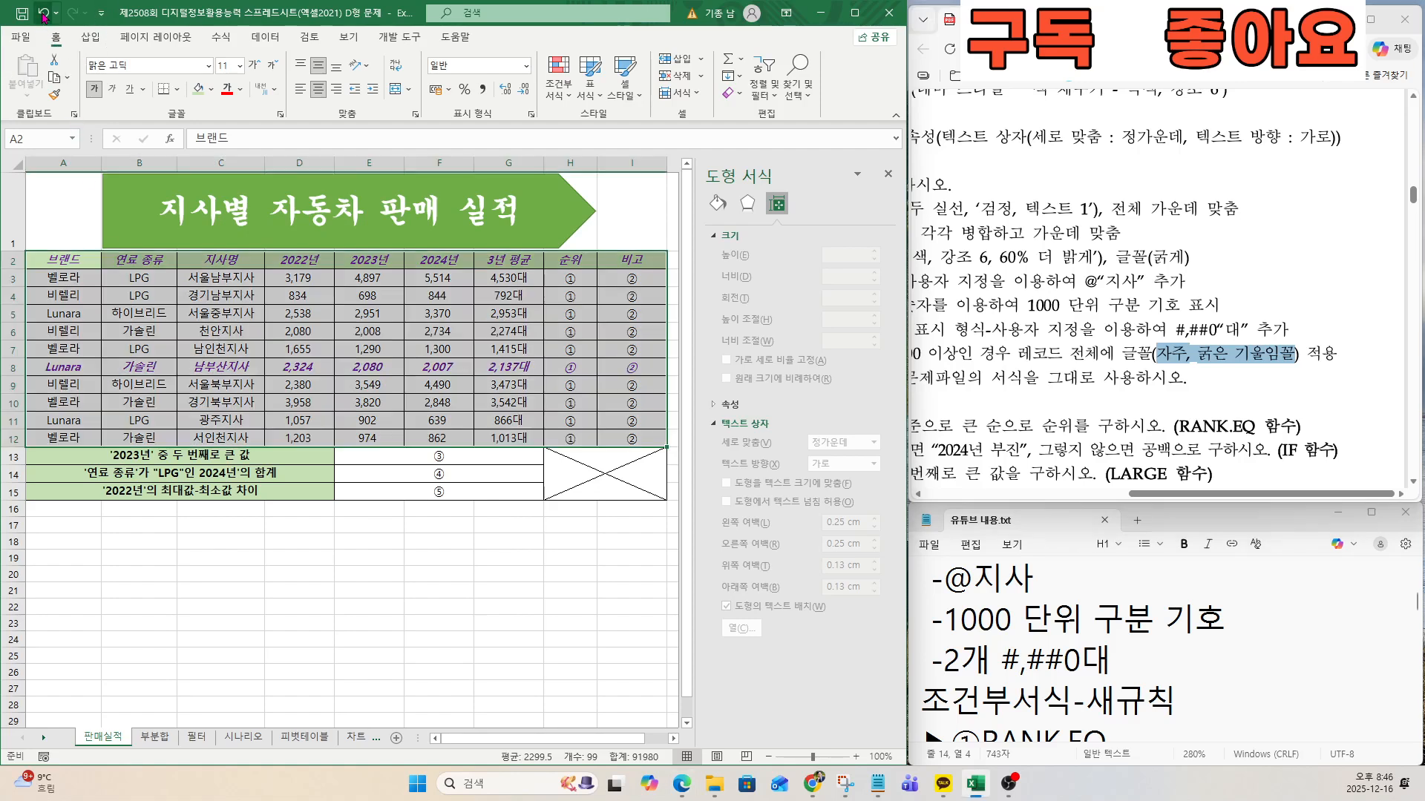
click(44, 14)
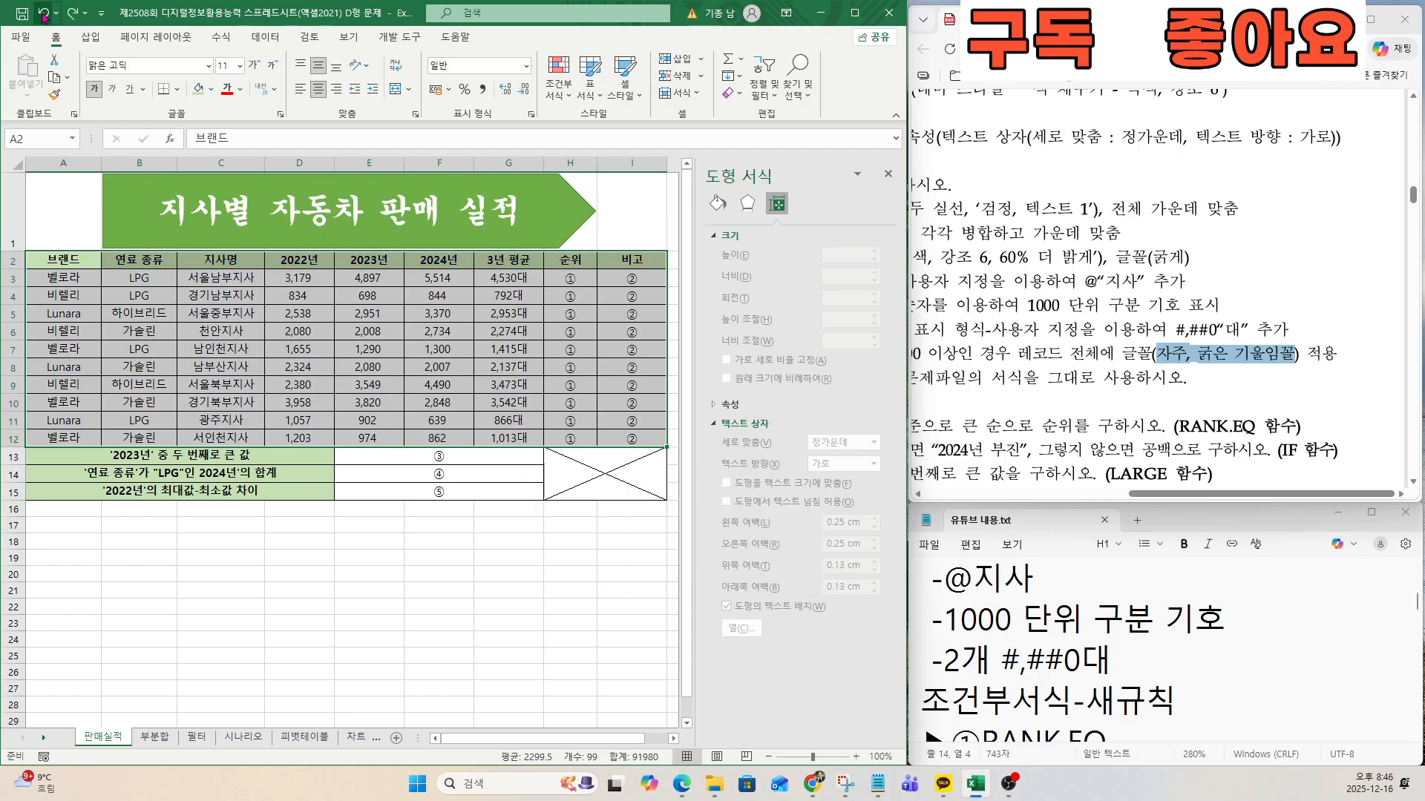
click(305, 333)
click(1064, 495)
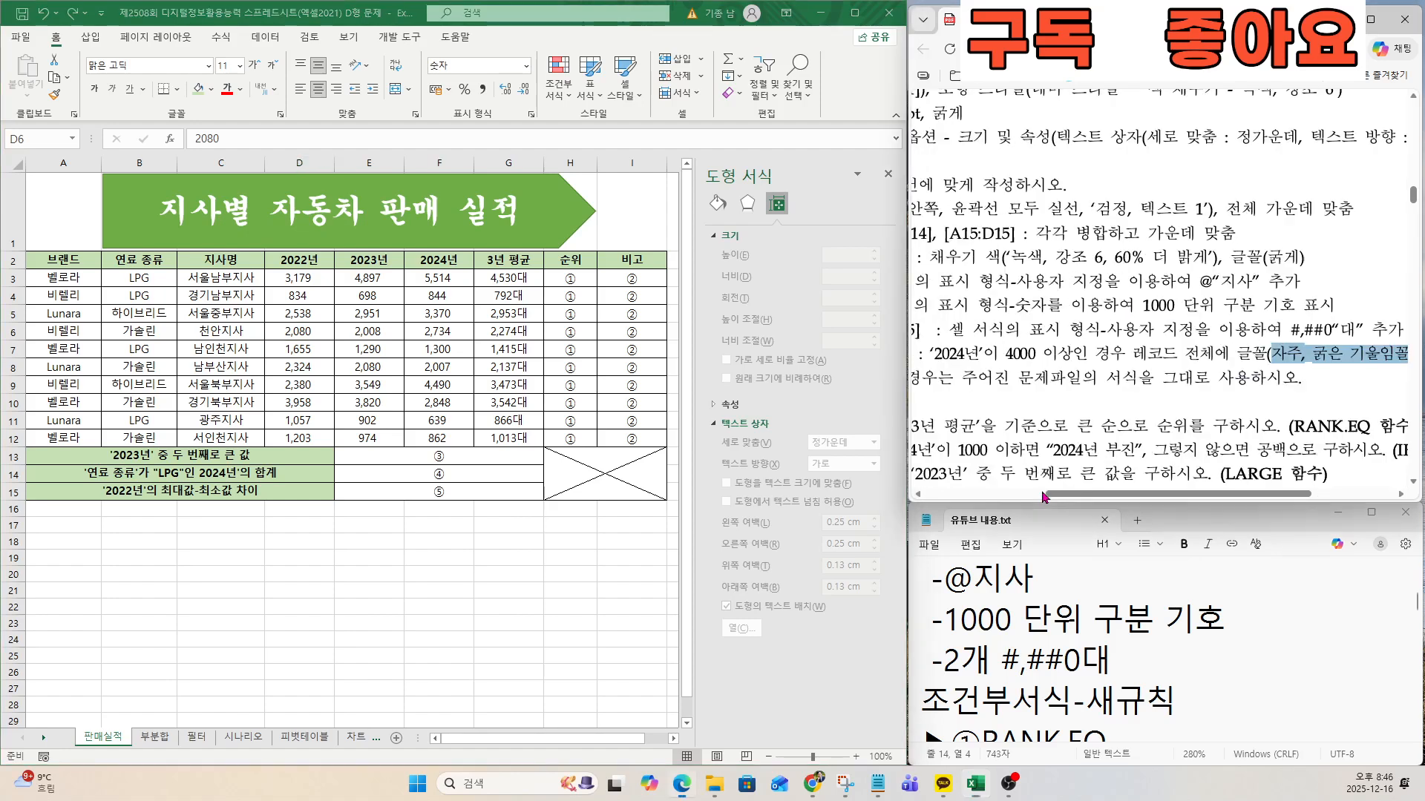
scroll(1054, 415, right, 3)
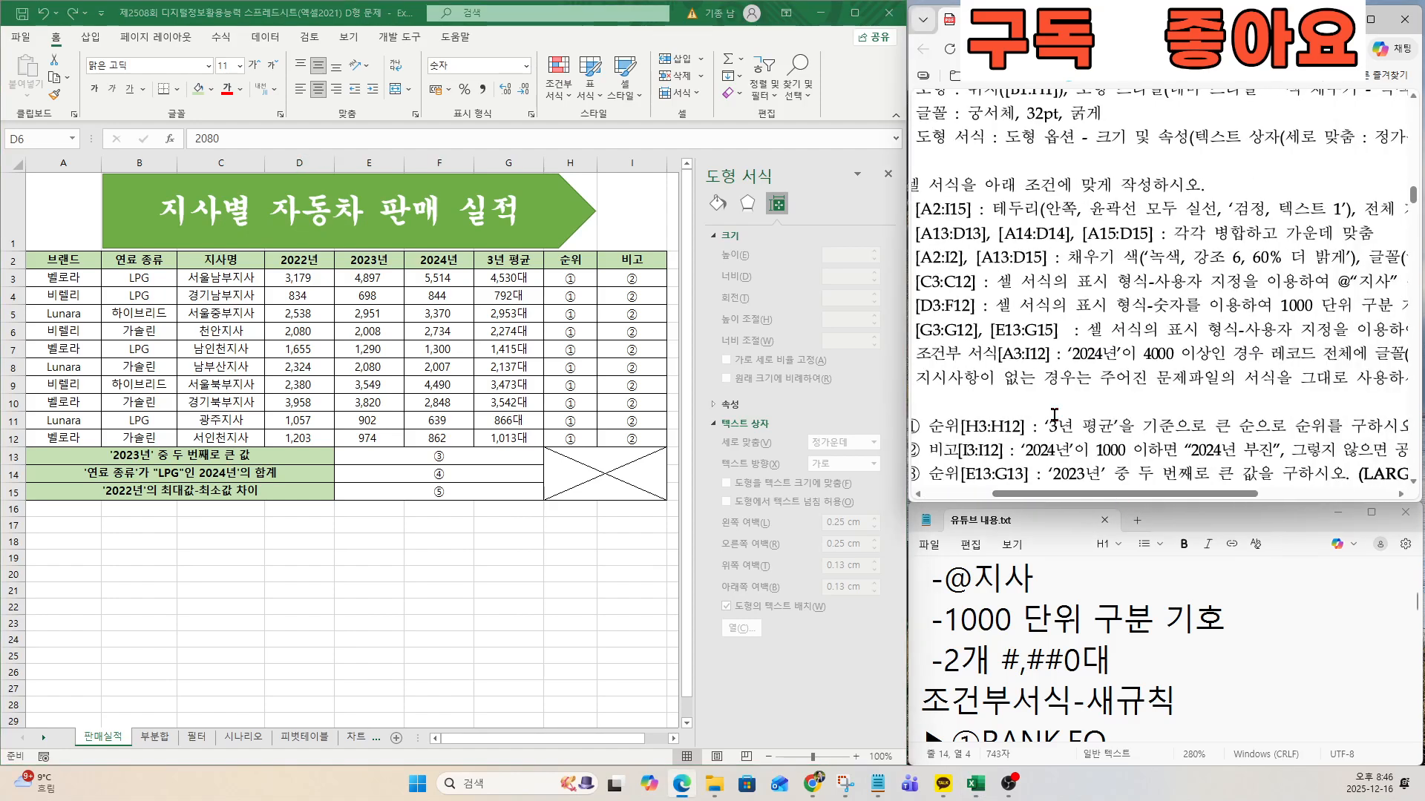
Start a new conditional formatting rule for A3:I12 with the type 수식을 사용하여 서식을 지정할 셀 결정.
click(60, 279)
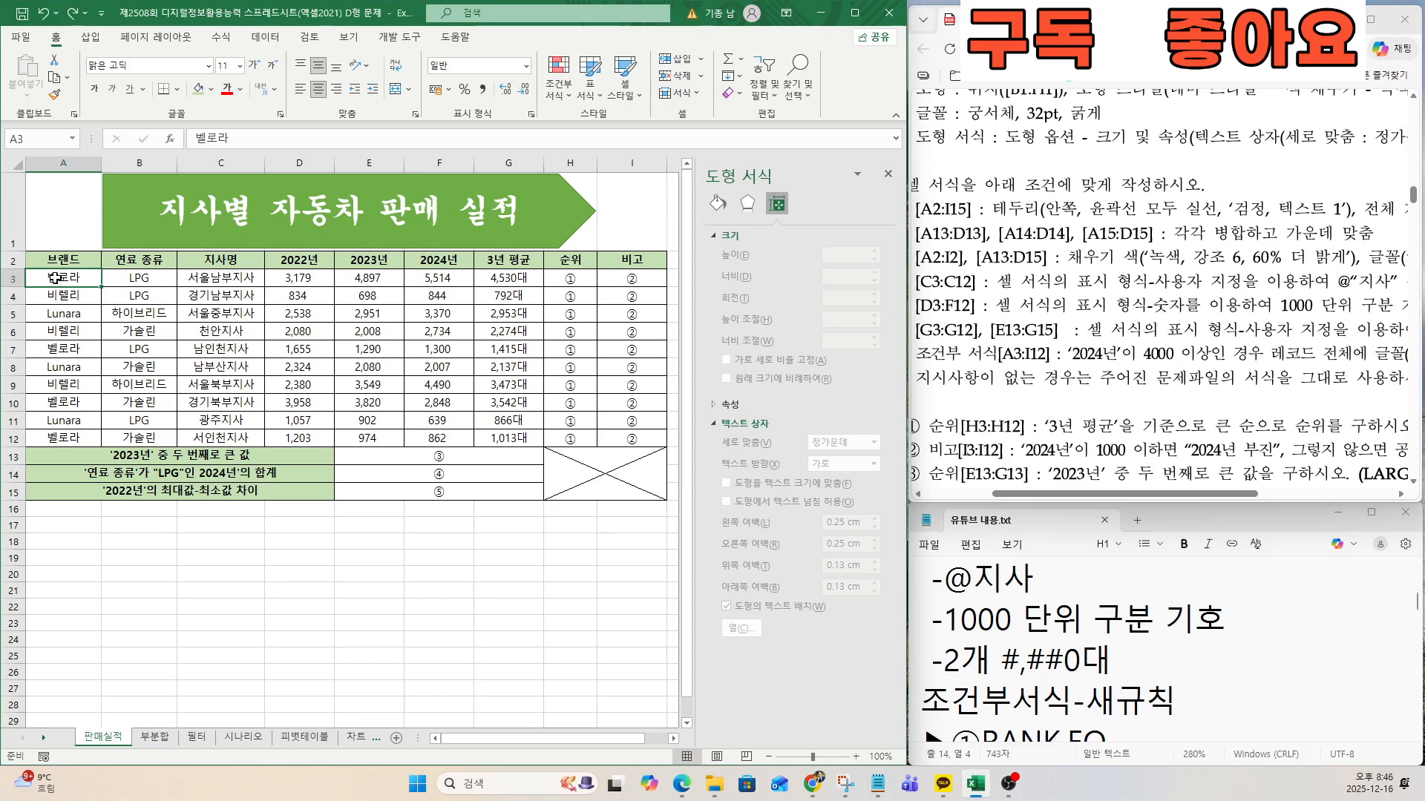
drag(54, 278, 657, 437)
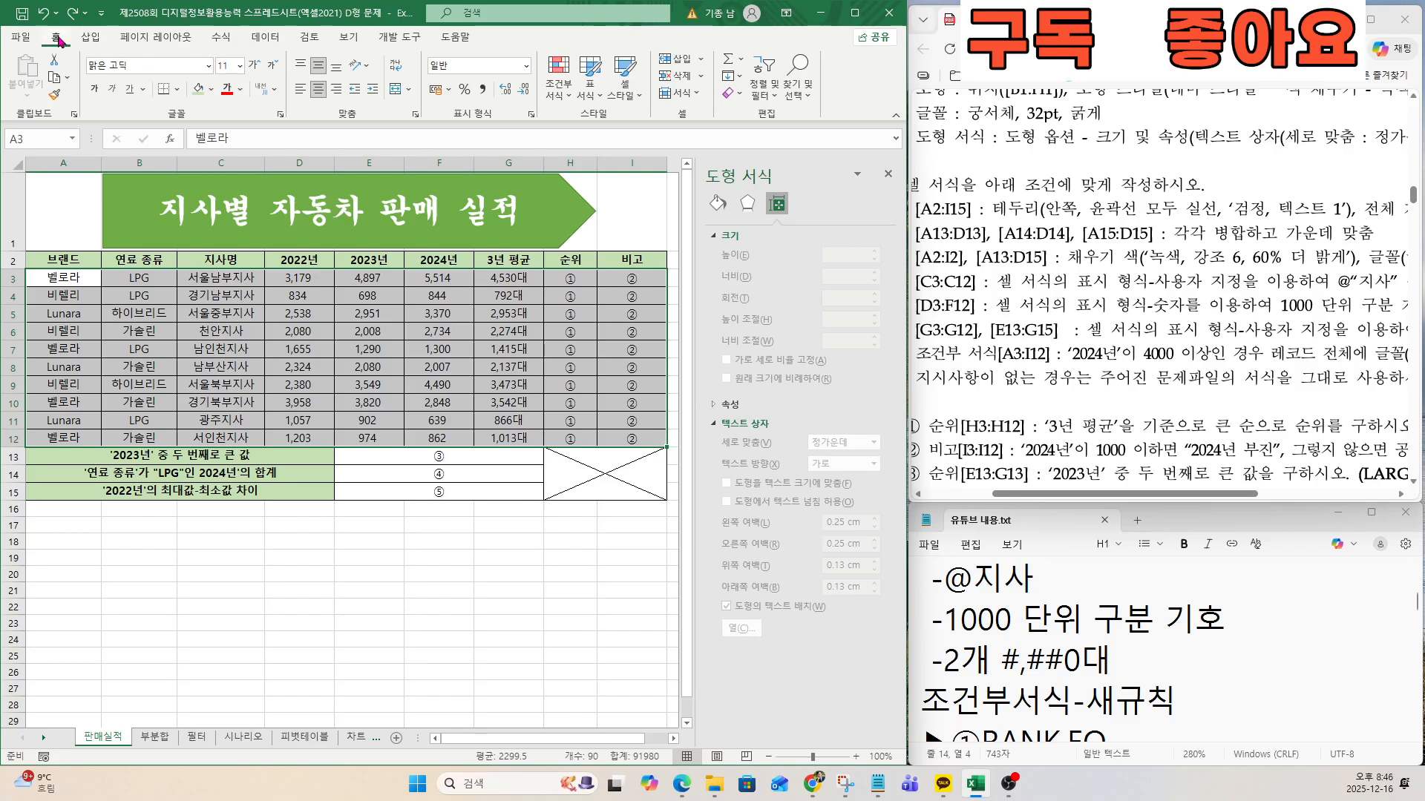
key(ctrl)
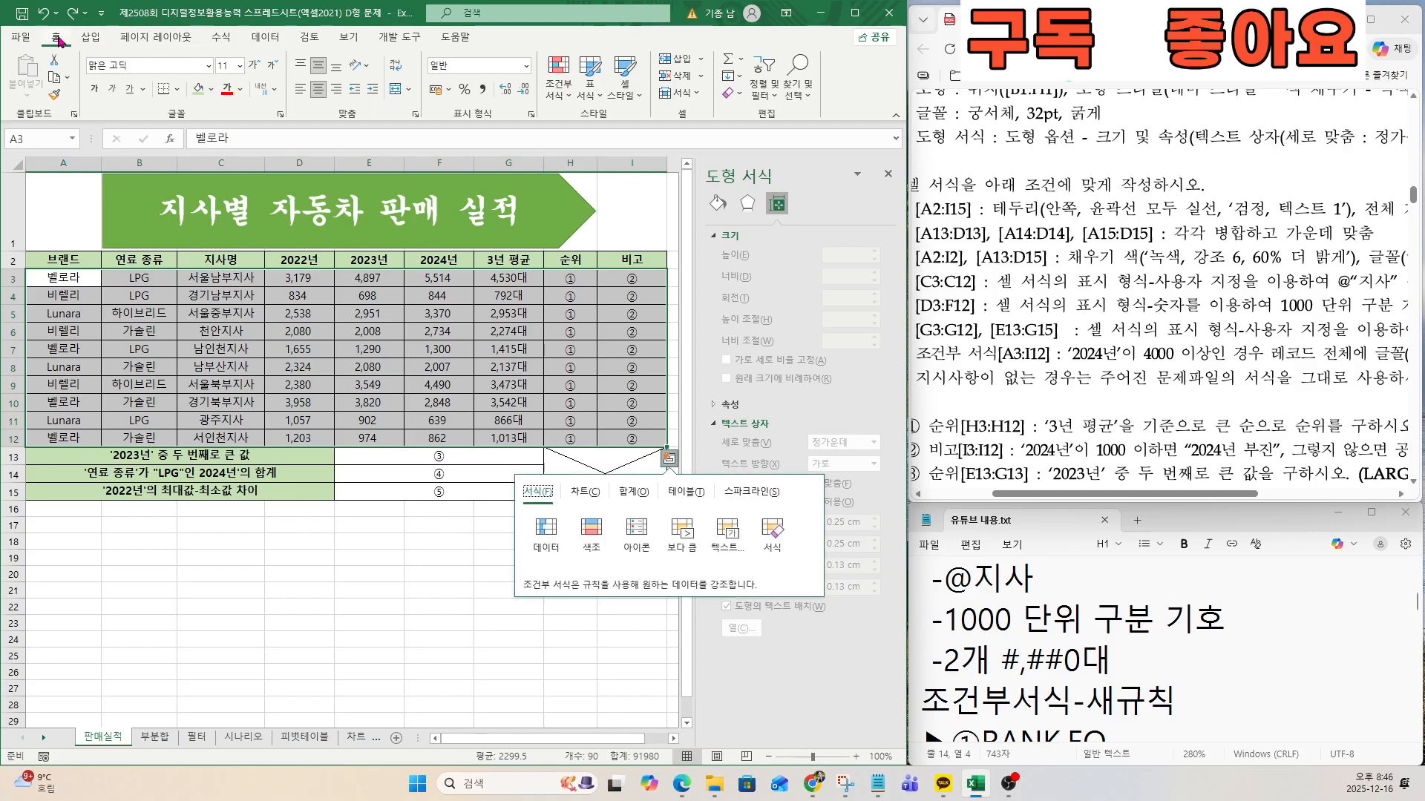
click(561, 89)
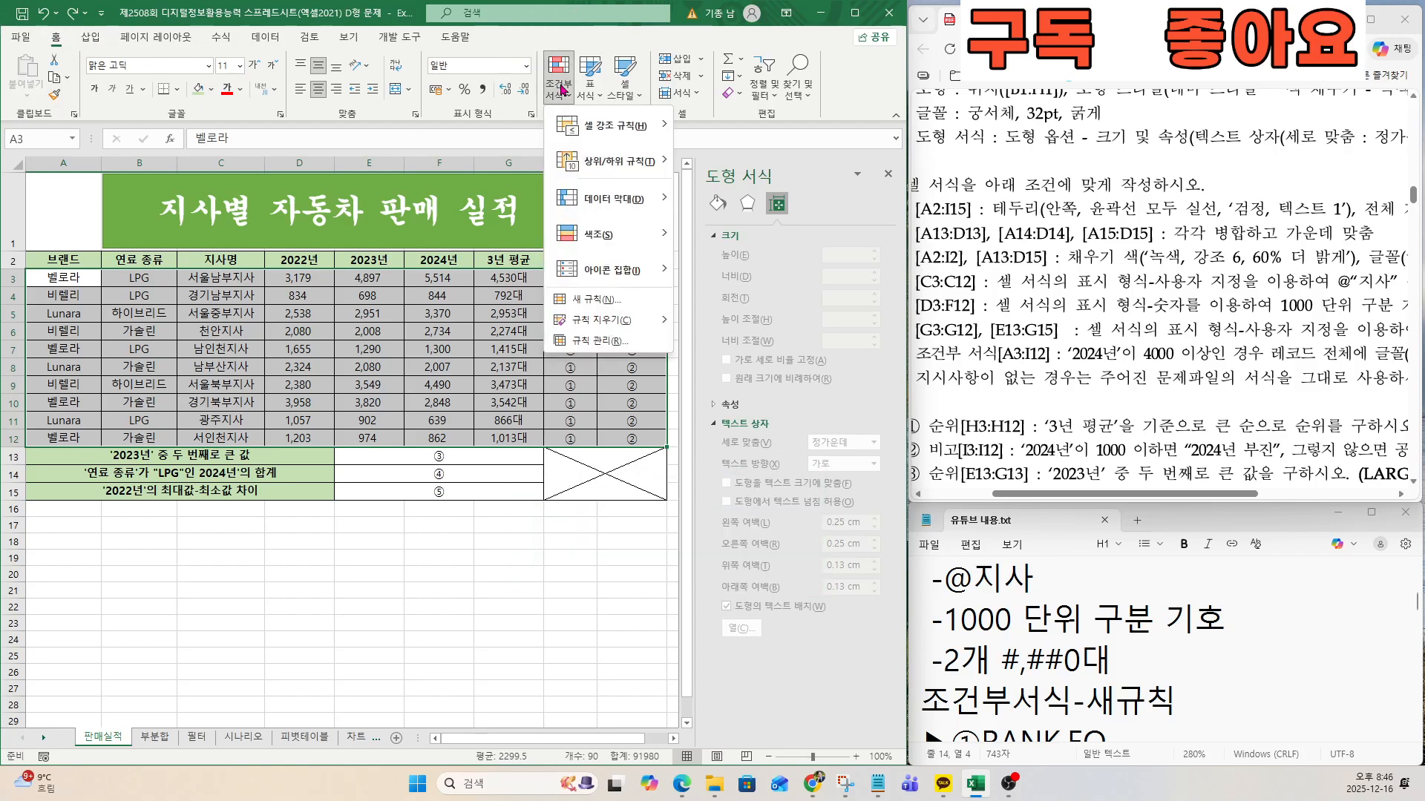
click(598, 301)
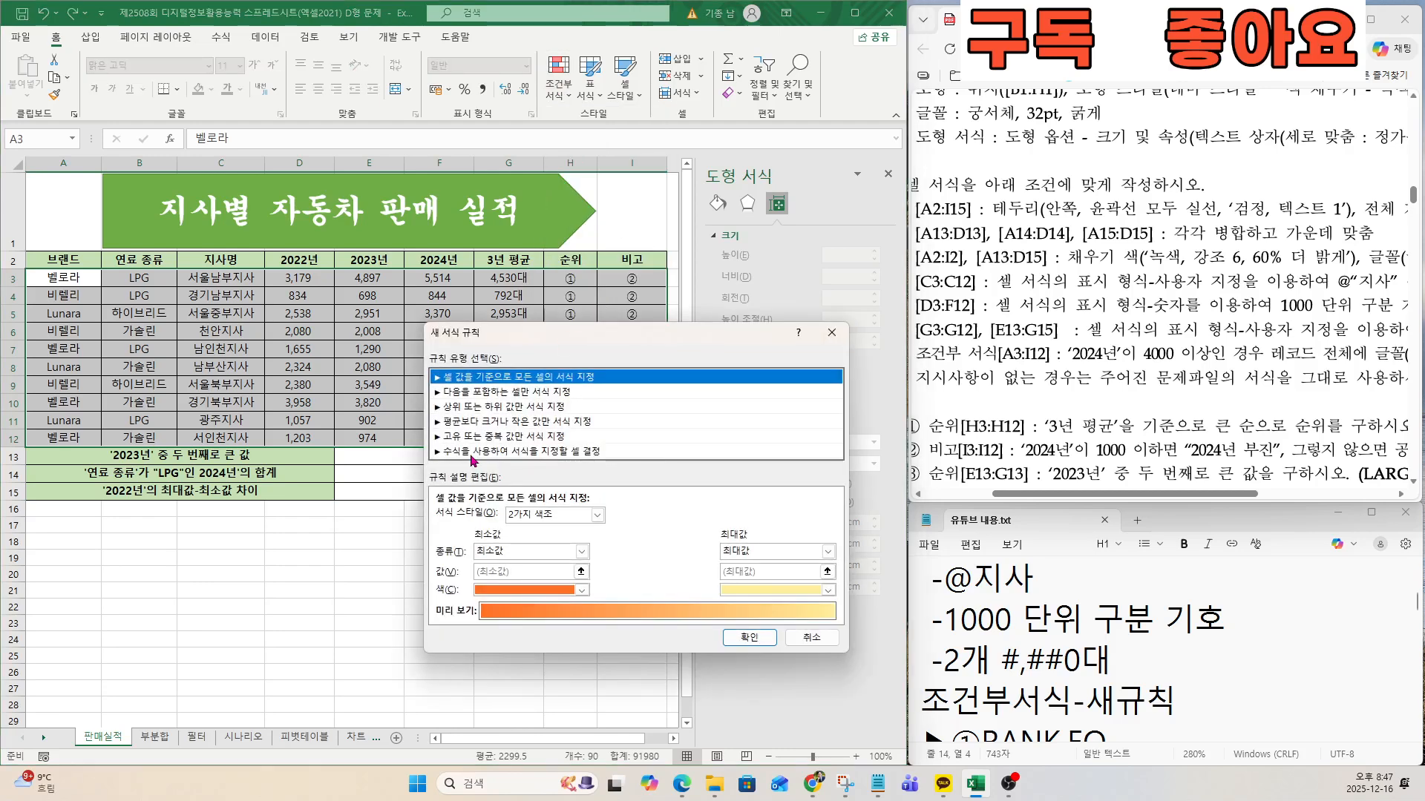
click(472, 453)
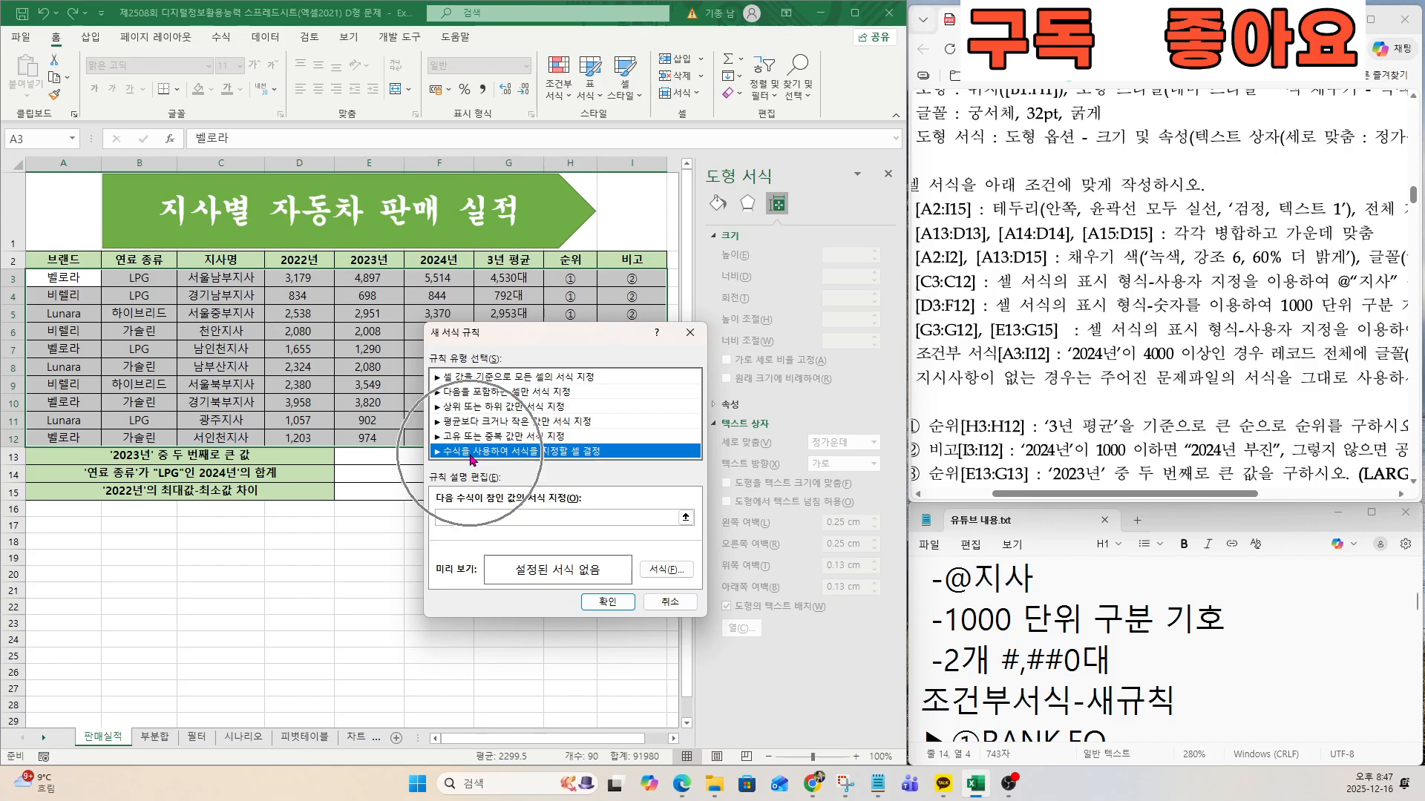
Set the condition of the A3:I12 rule to =$F3>=4000, with only the column of the 2024년 reference locked.
click(472, 514)
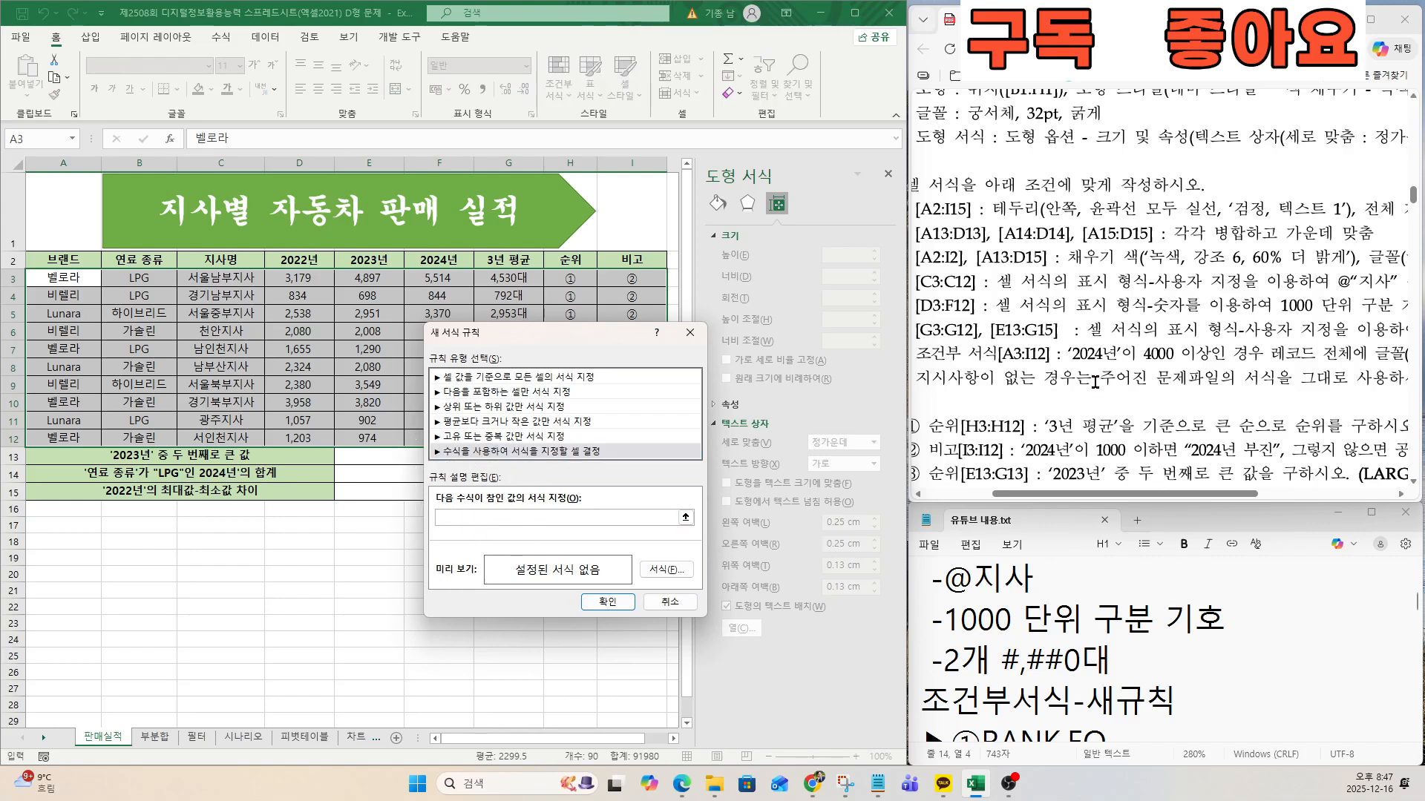
drag(528, 332, 713, 311)
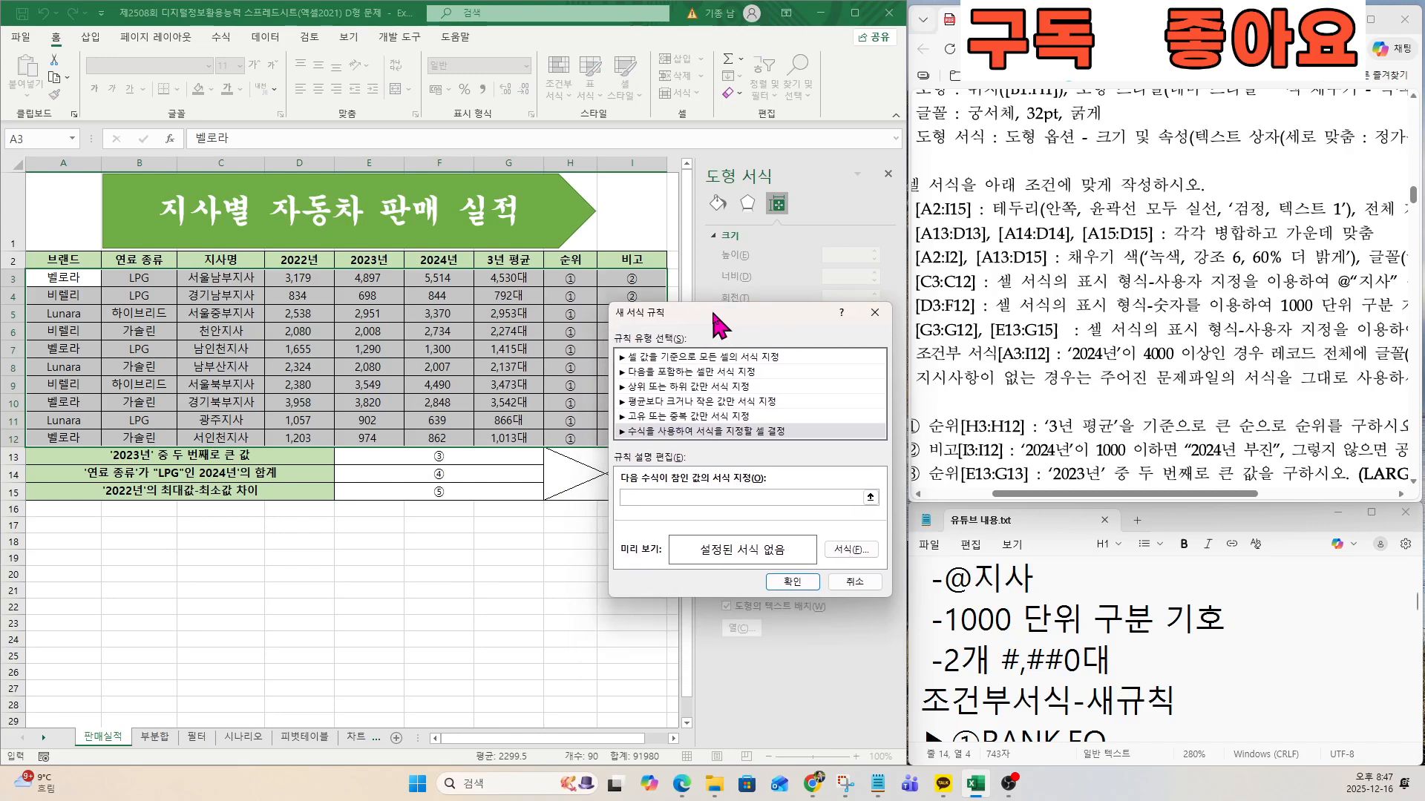
click(425, 275)
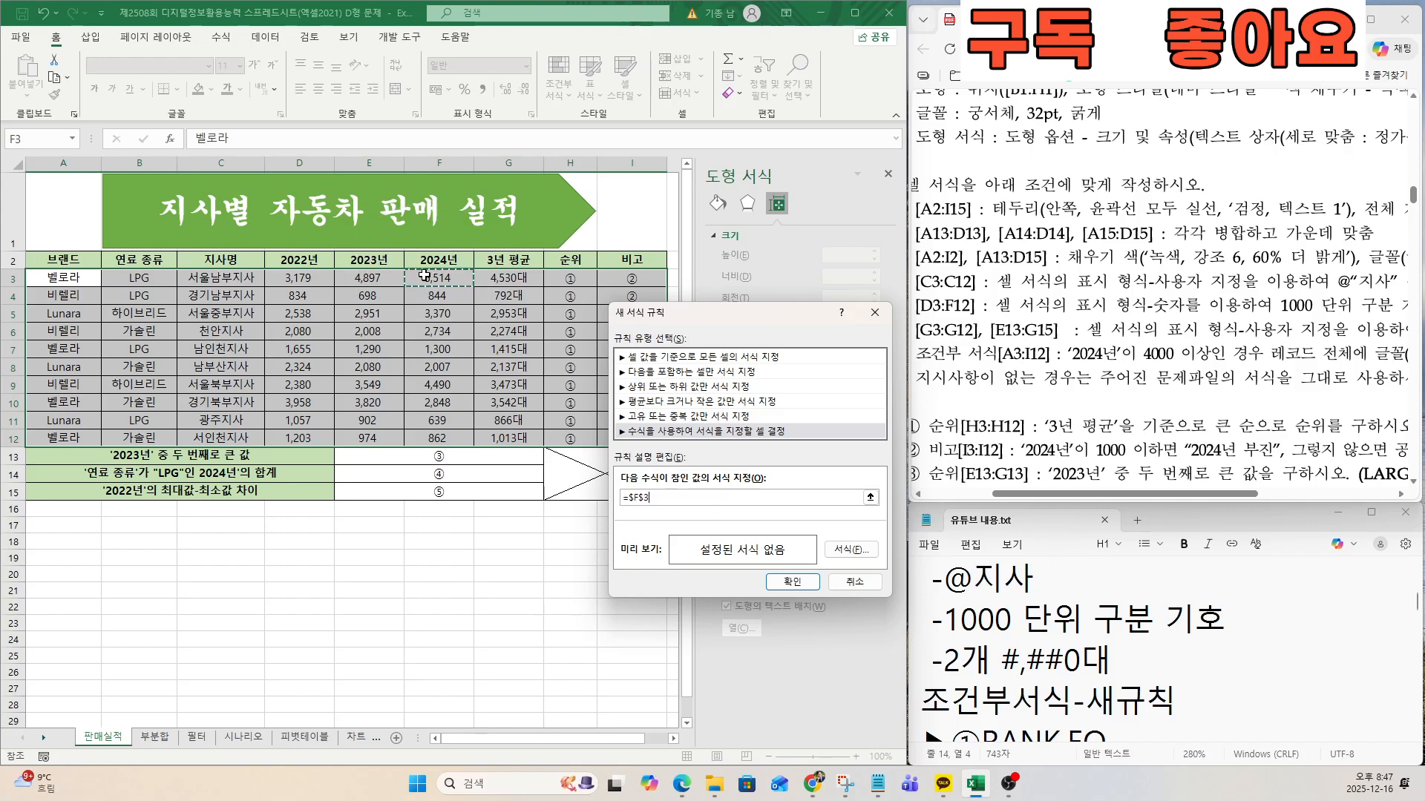
key(F4)
click(677, 494)
text(>=4000)
Format the matching records with the standard font colour 자주 and style 굵은 기울임꼴, and apply the rule to A3:I12.
drag(1165, 494, 1273, 494)
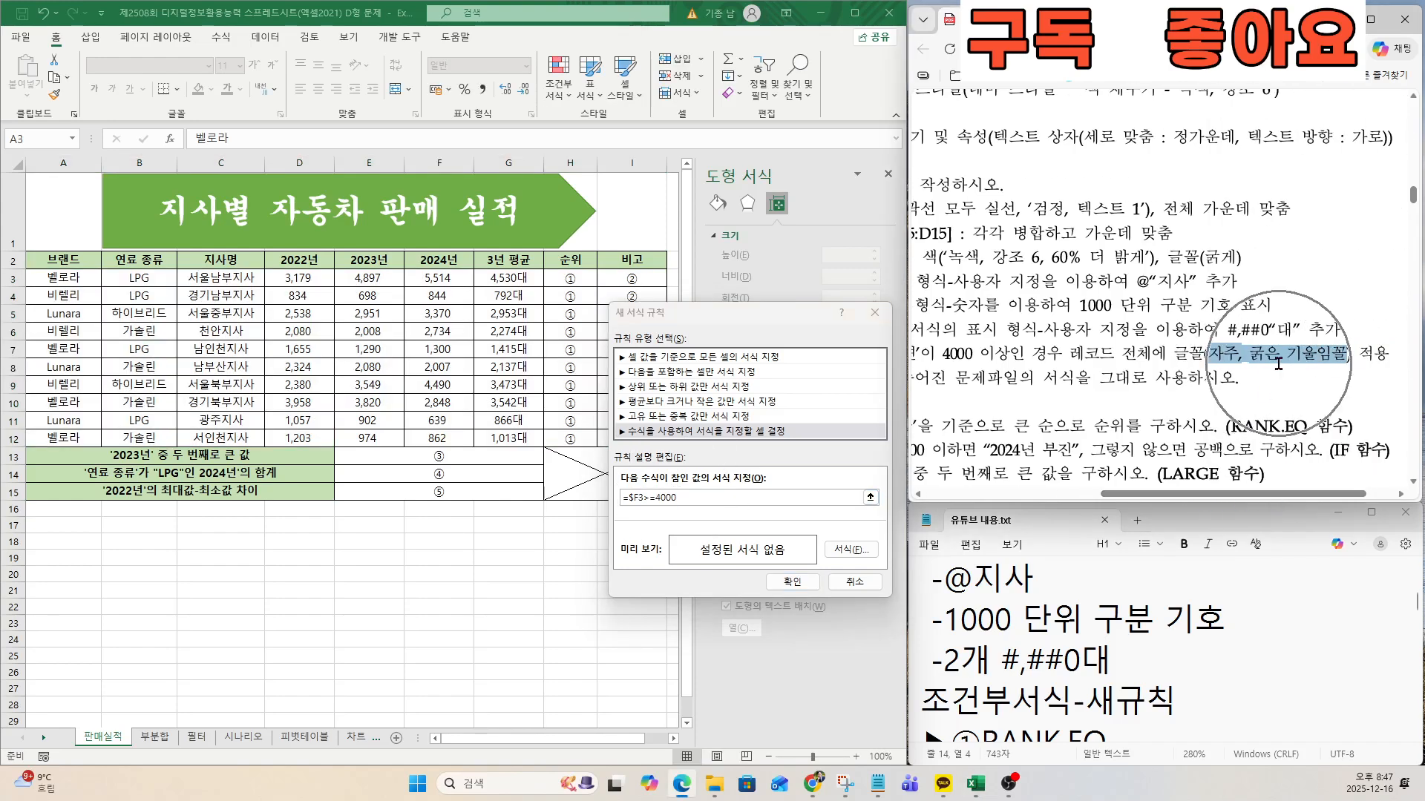
click(852, 550)
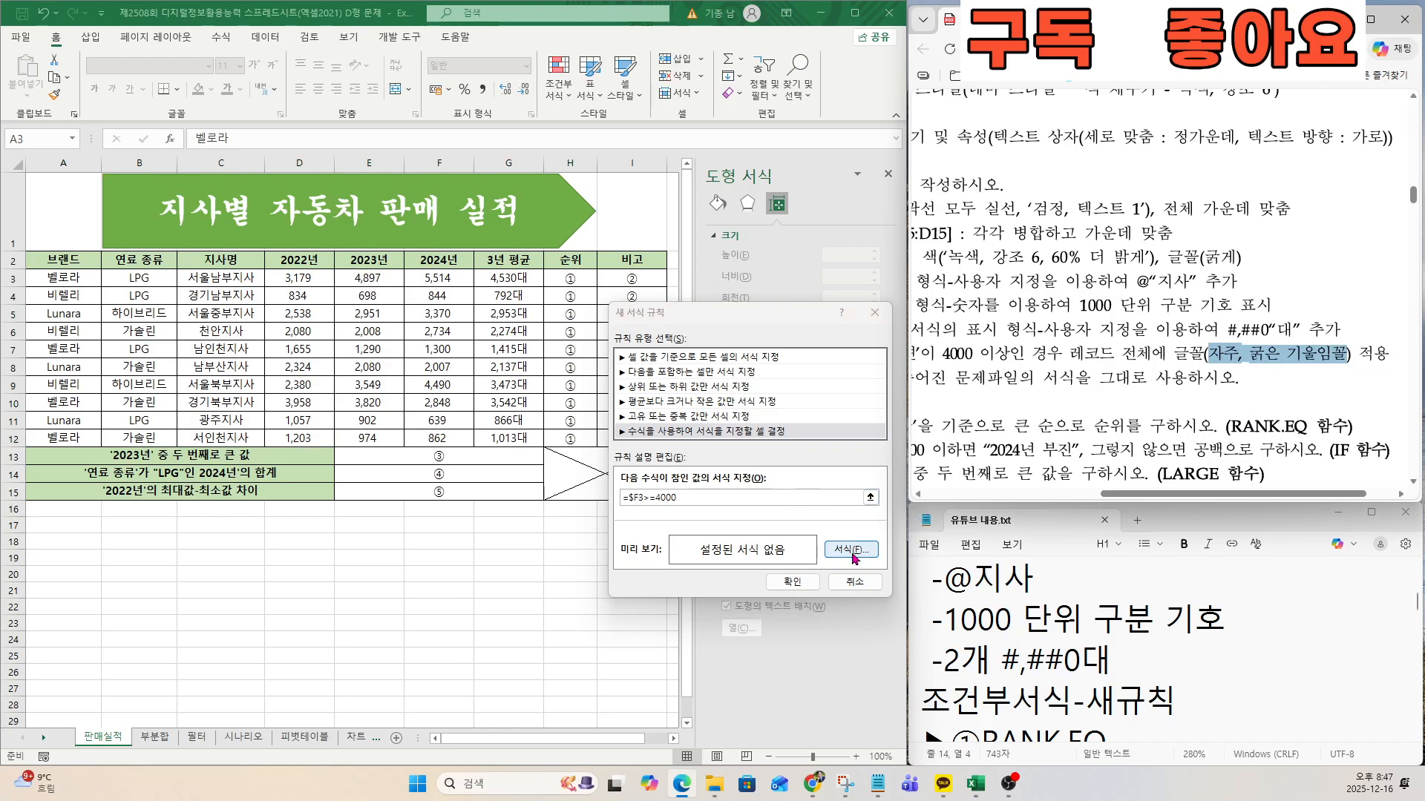
click(702, 422)
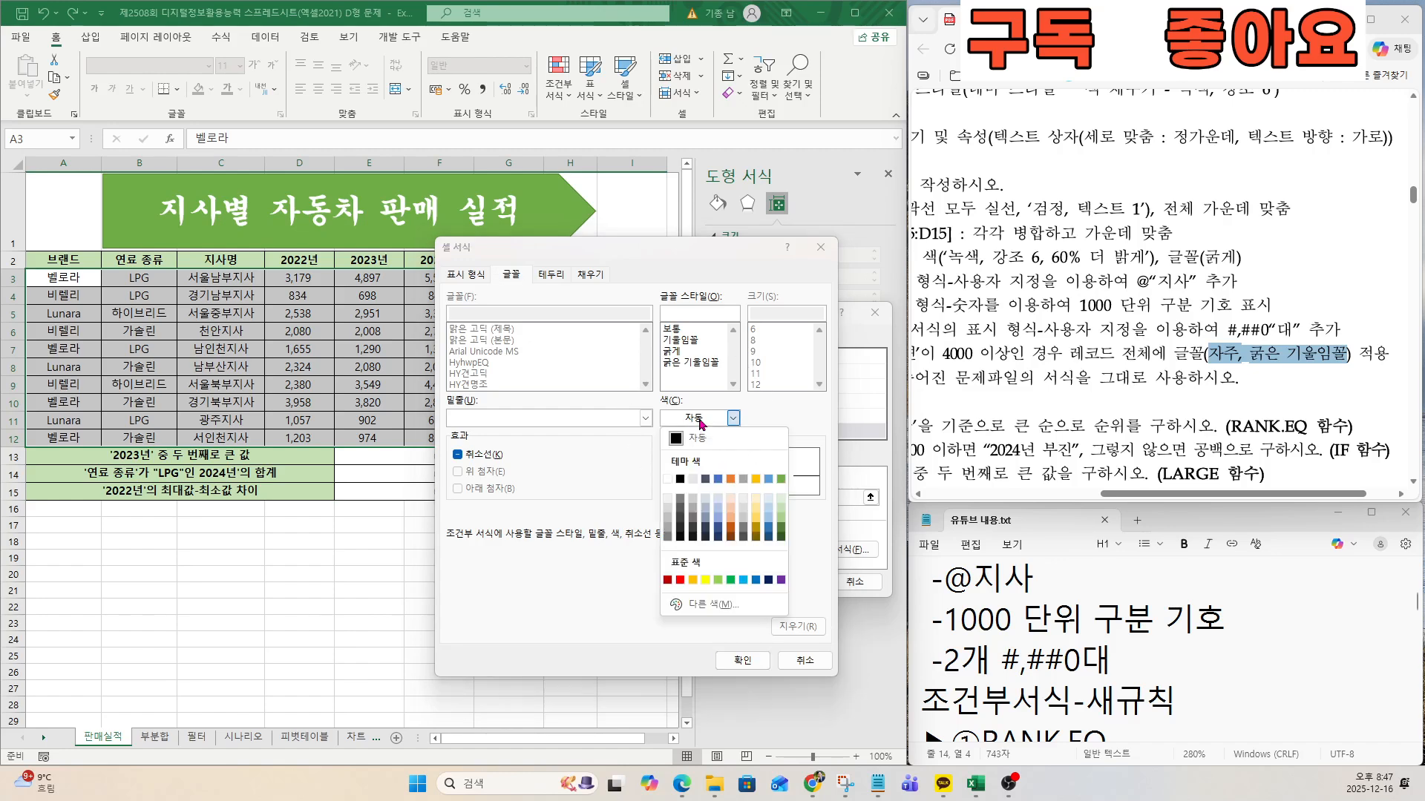
click(780, 581)
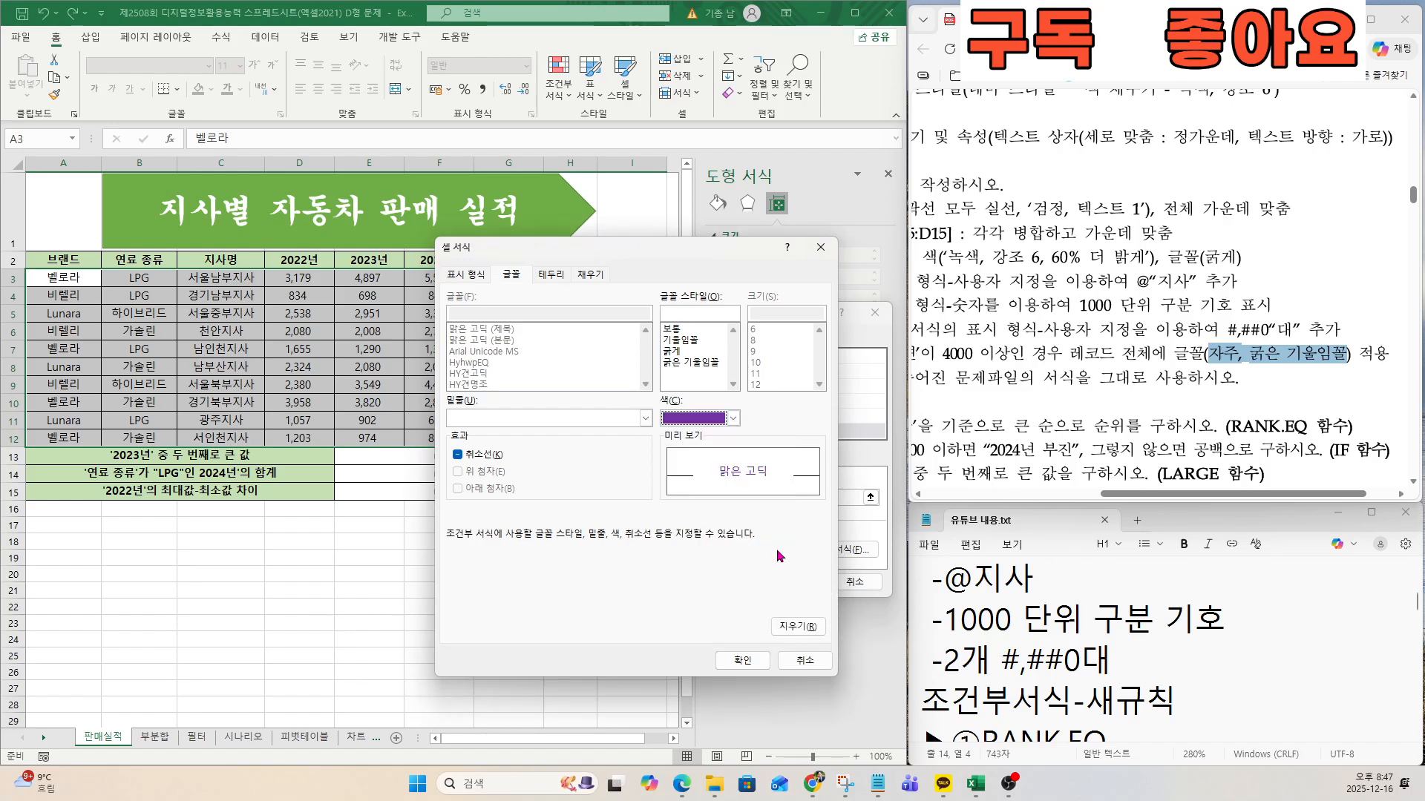
click(690, 363)
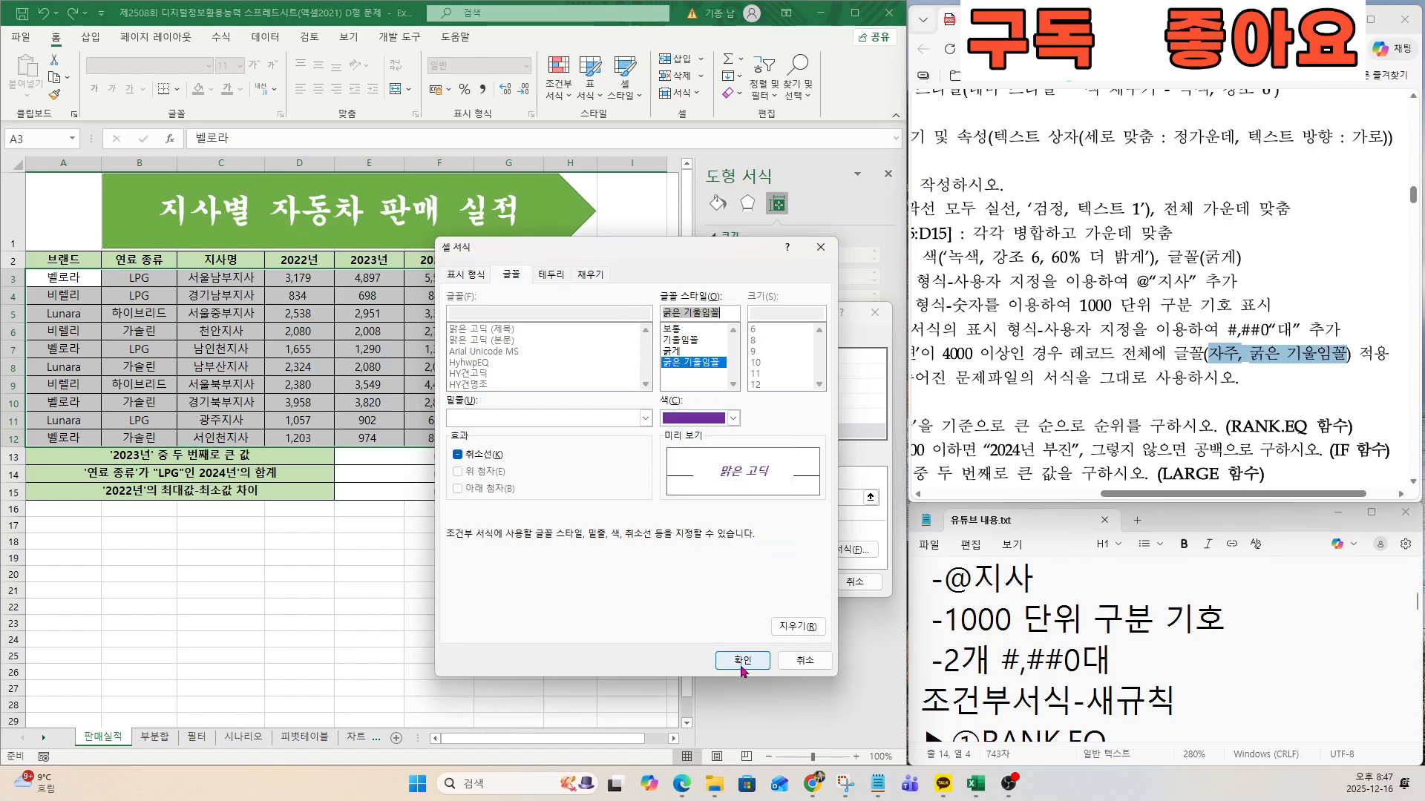
click(743, 660)
click(793, 582)
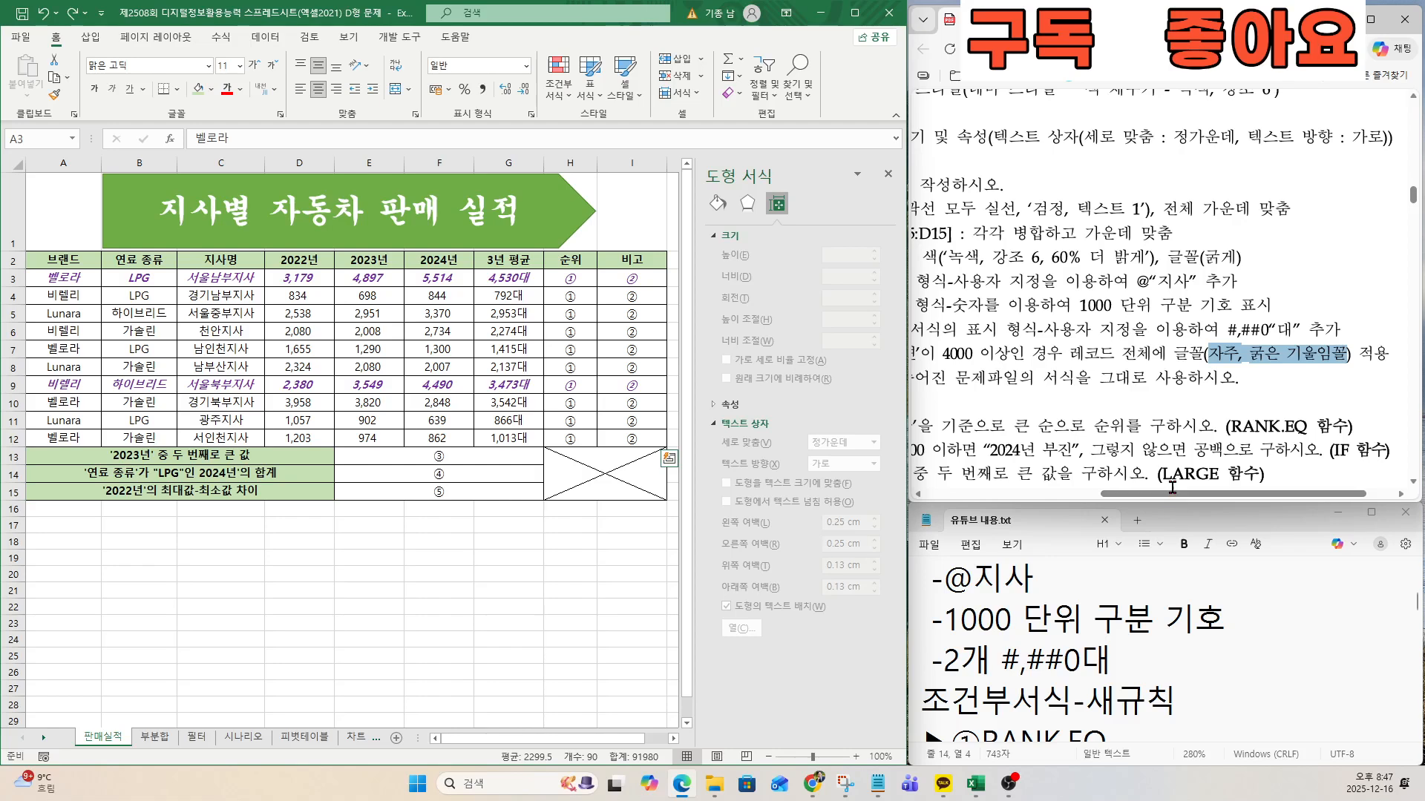
Review the function tasks on the exam sheet and the function list in the notes file 유튜브 내용.txt.
drag(1171, 494, 1007, 502)
click(1050, 588)
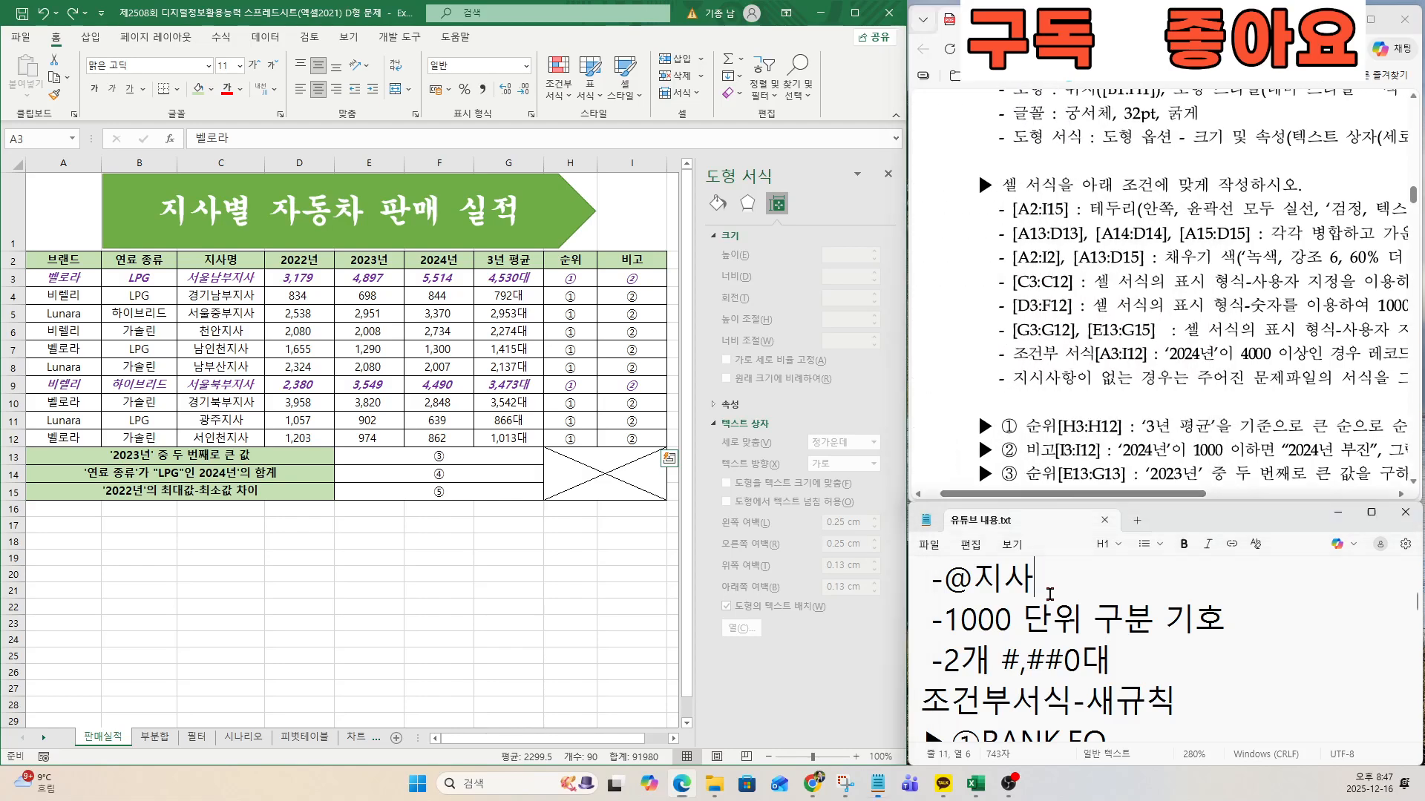
key(Down)
key(Down)
key(Down)
key(Down)
key(Down)
key(Down)
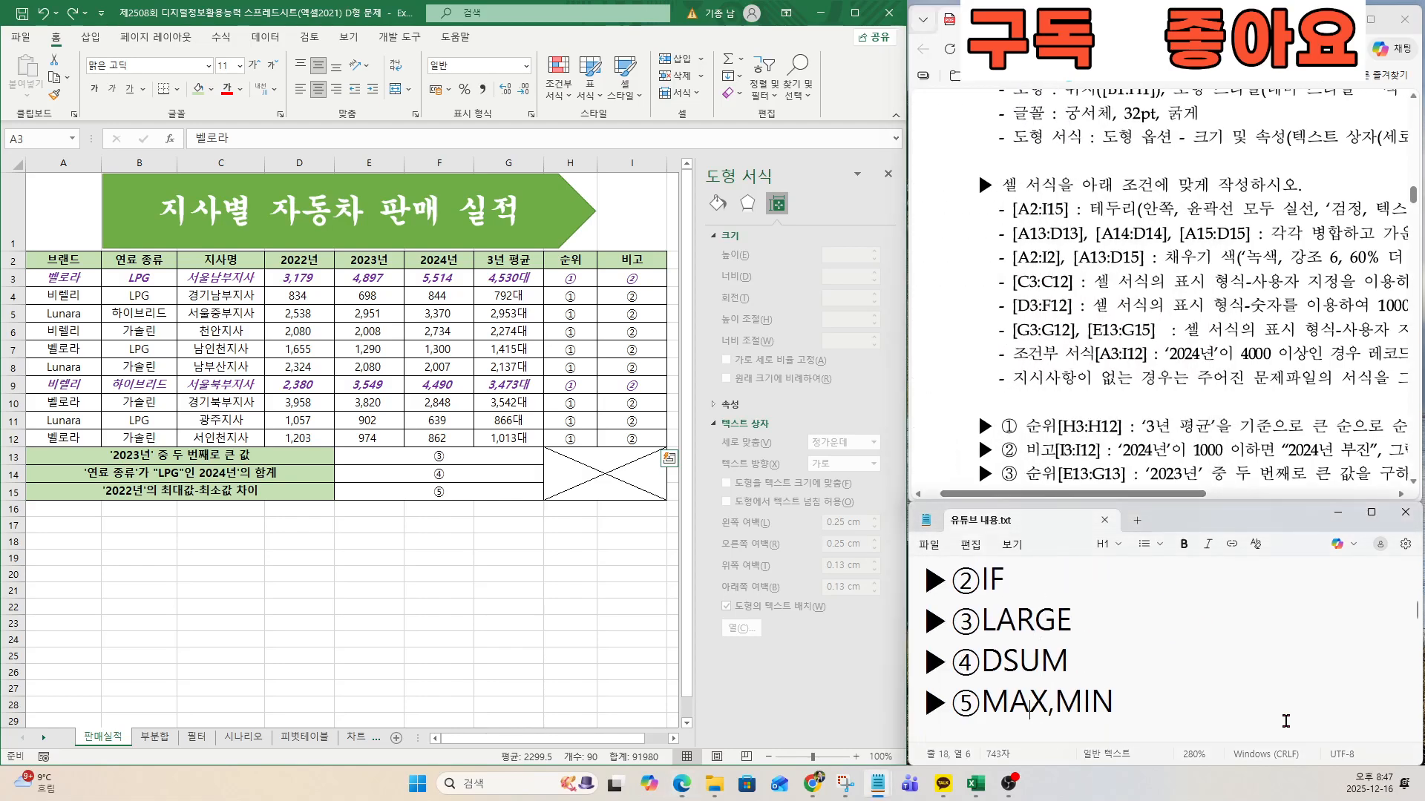
key(Up)
key(Up)
key(Up)
key(Up)
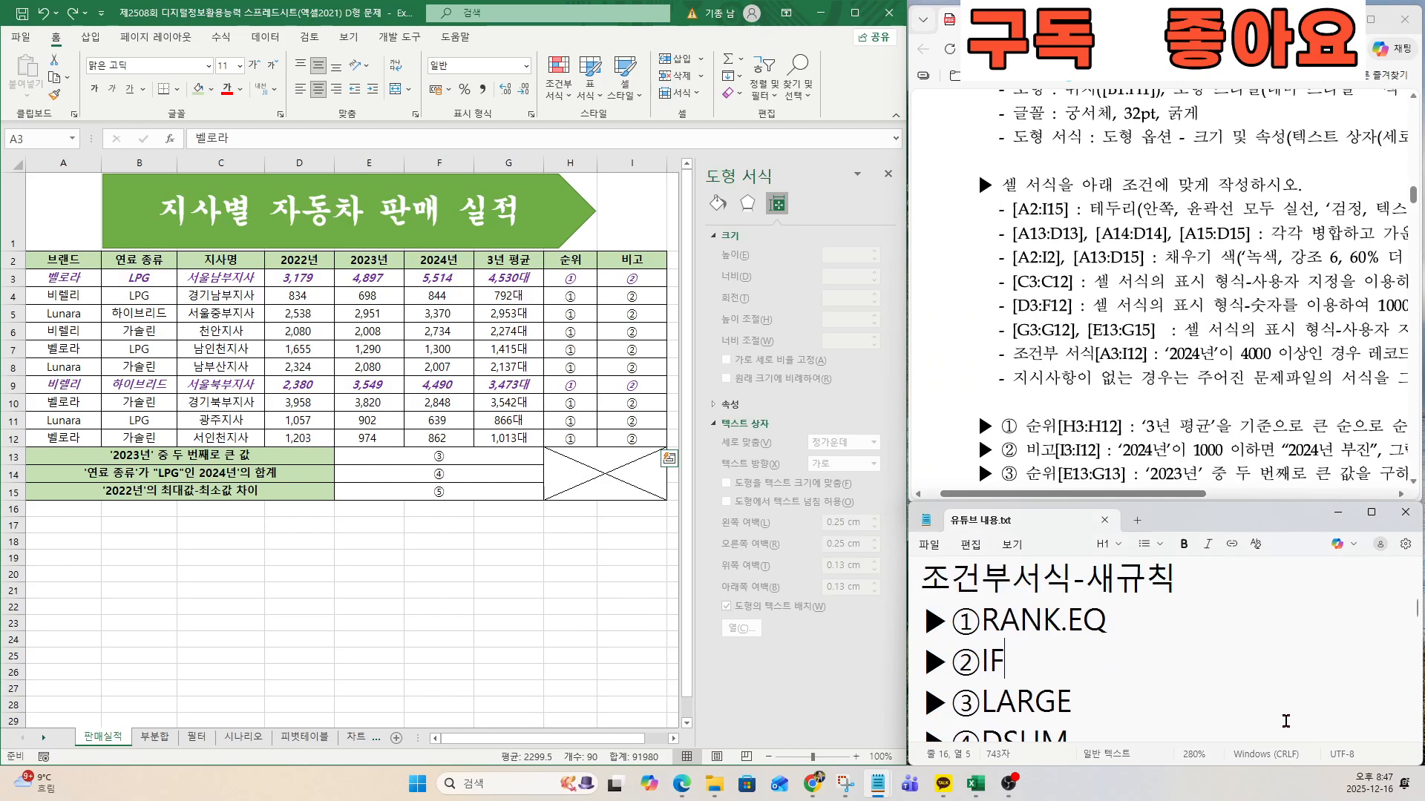
key(Down)
key(Down)
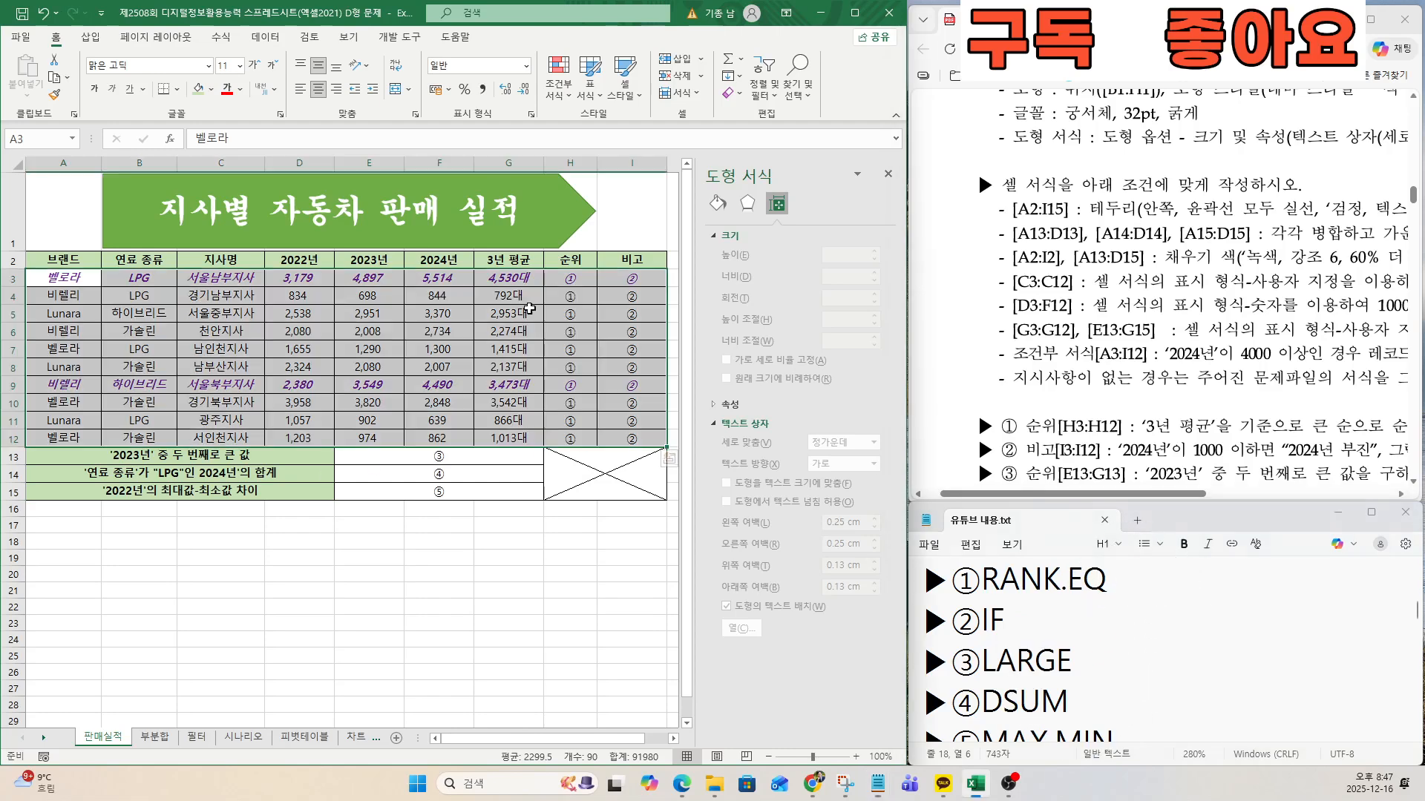
Start a RANK.EQ function in cell H3 and open its function arguments.
click(565, 281)
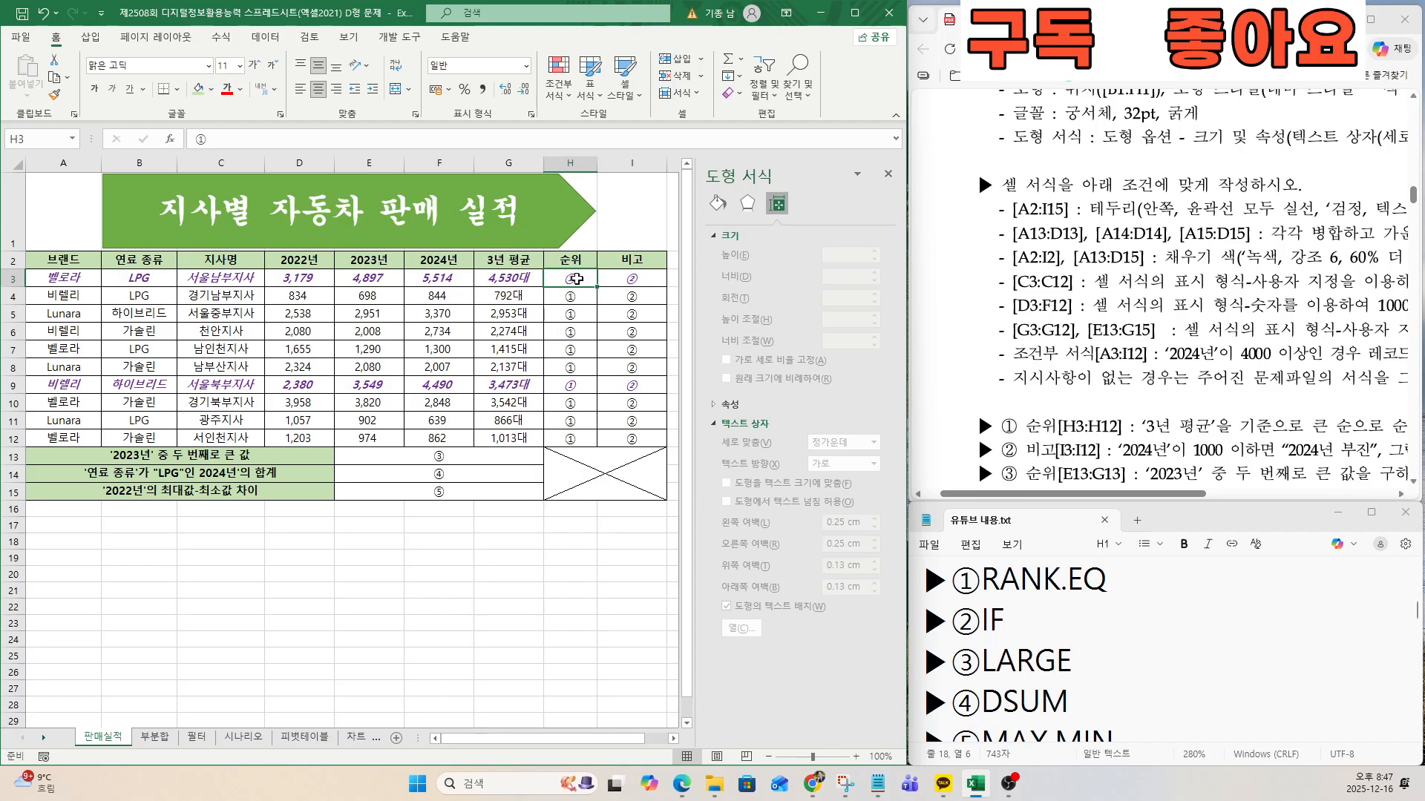
text(=)
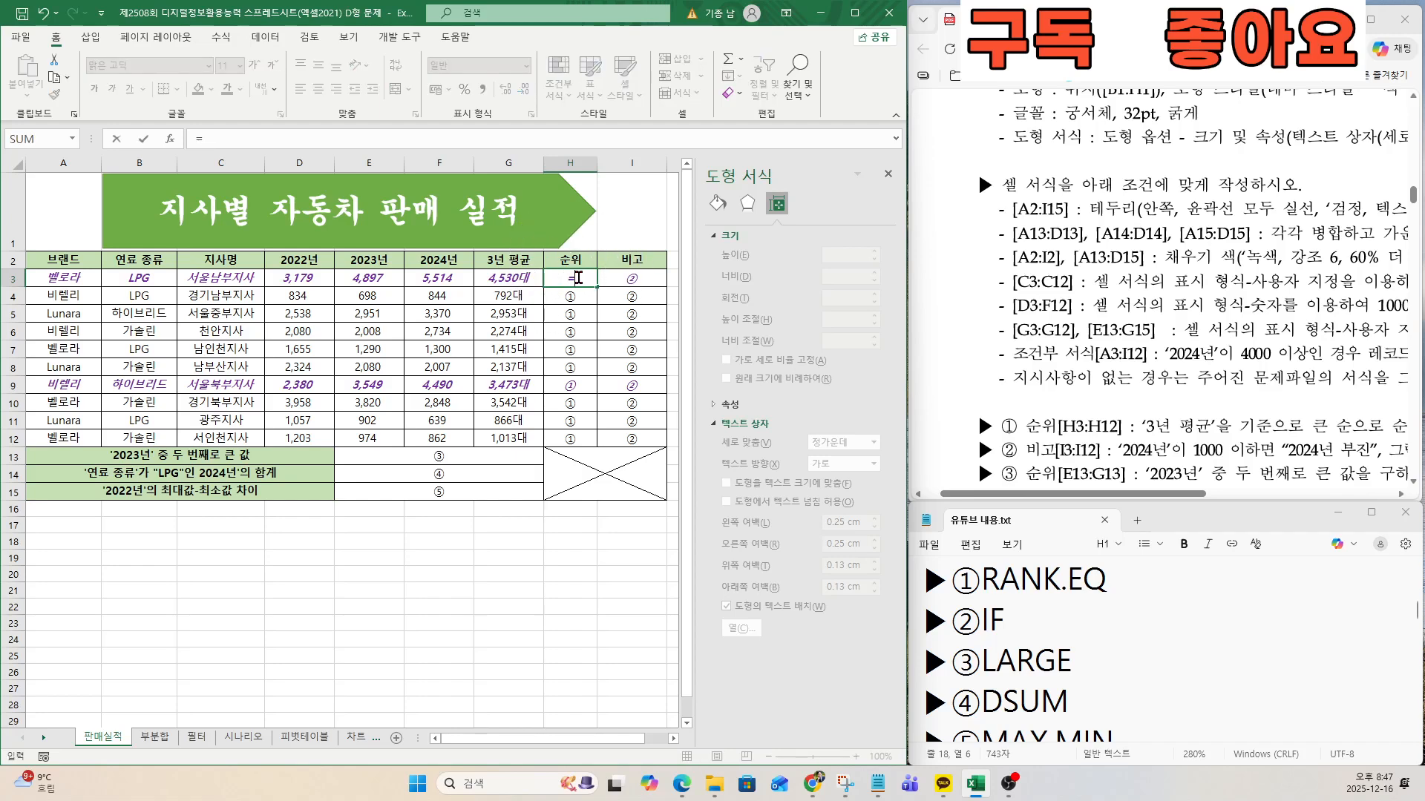
text(ㄱ)
text(RANK)
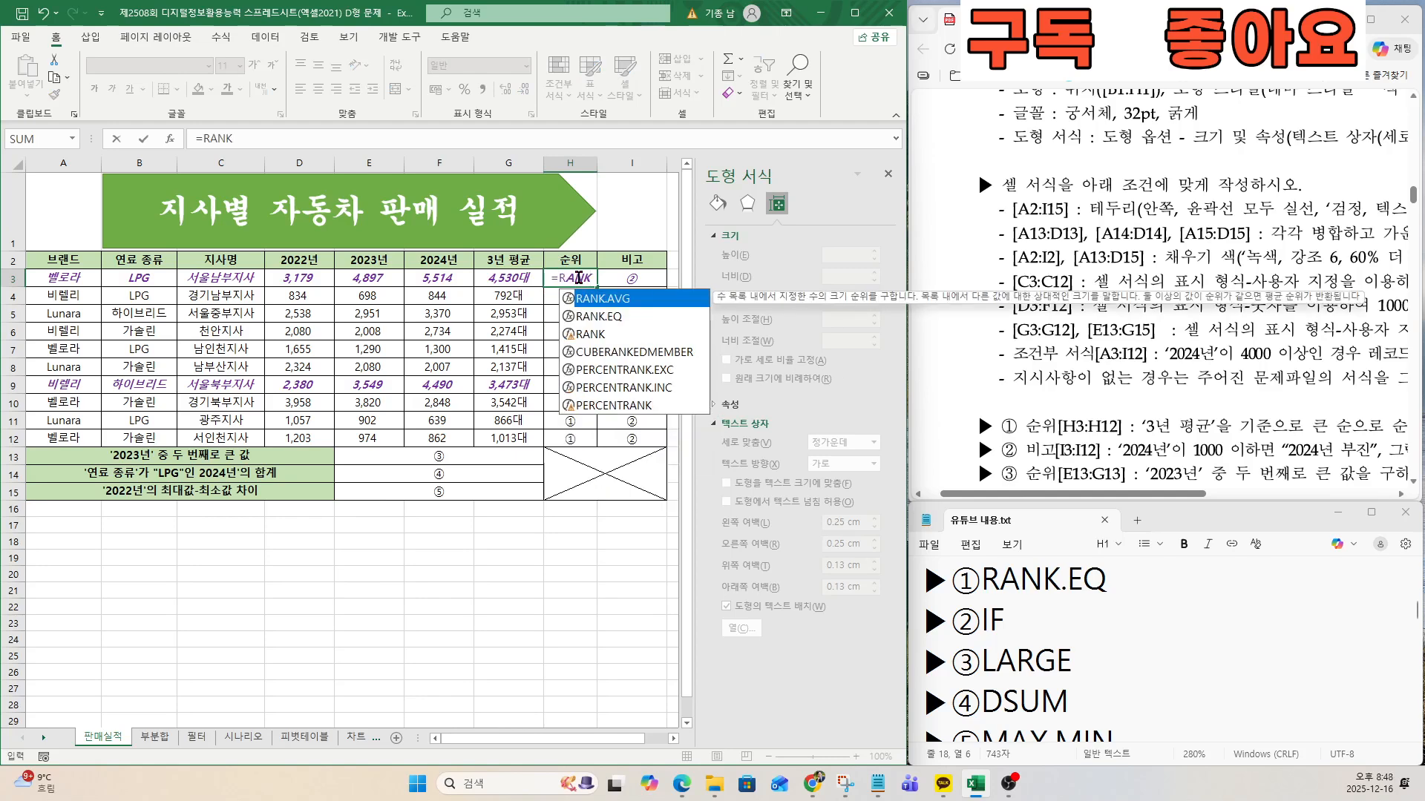
double_click(598, 315)
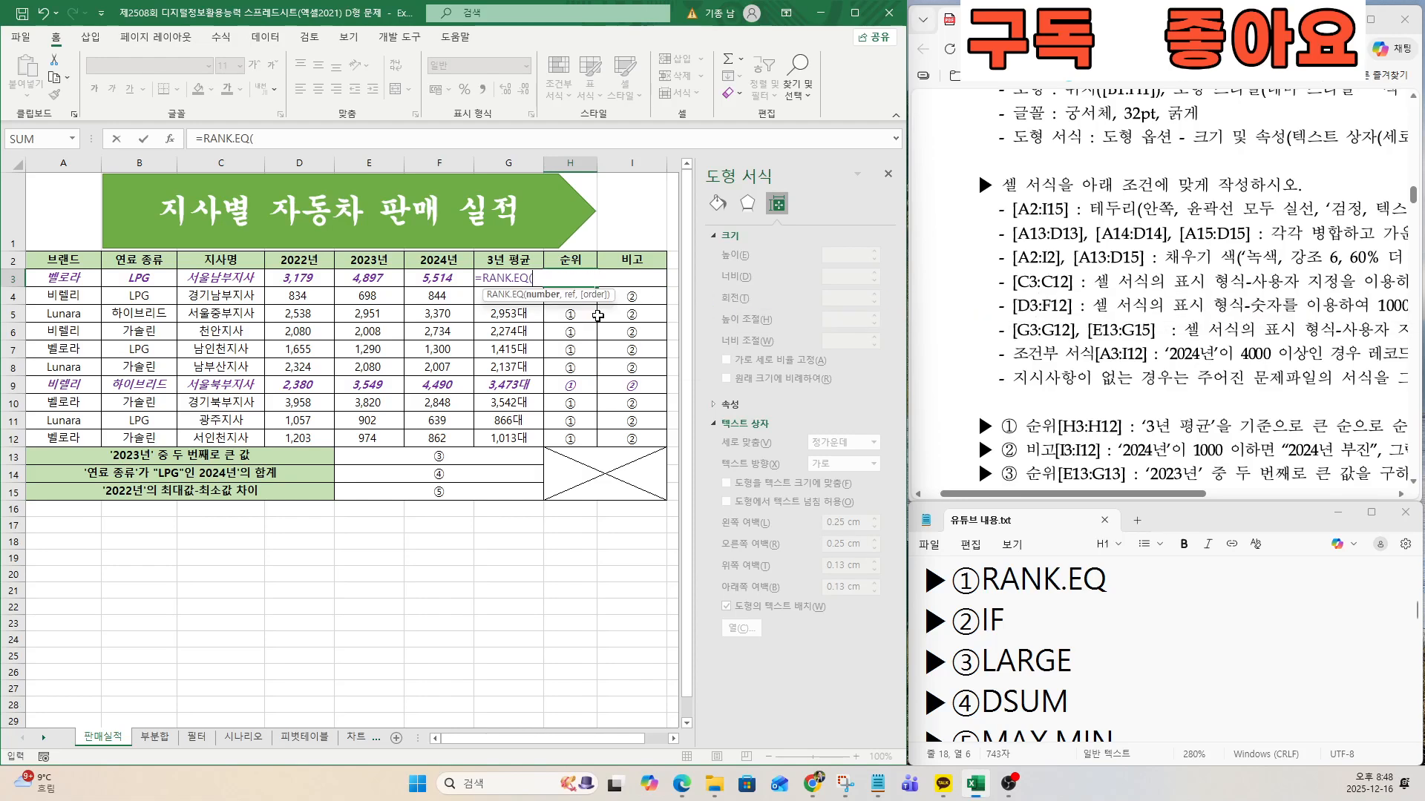
click(170, 138)
drag(772, 284, 573, 450)
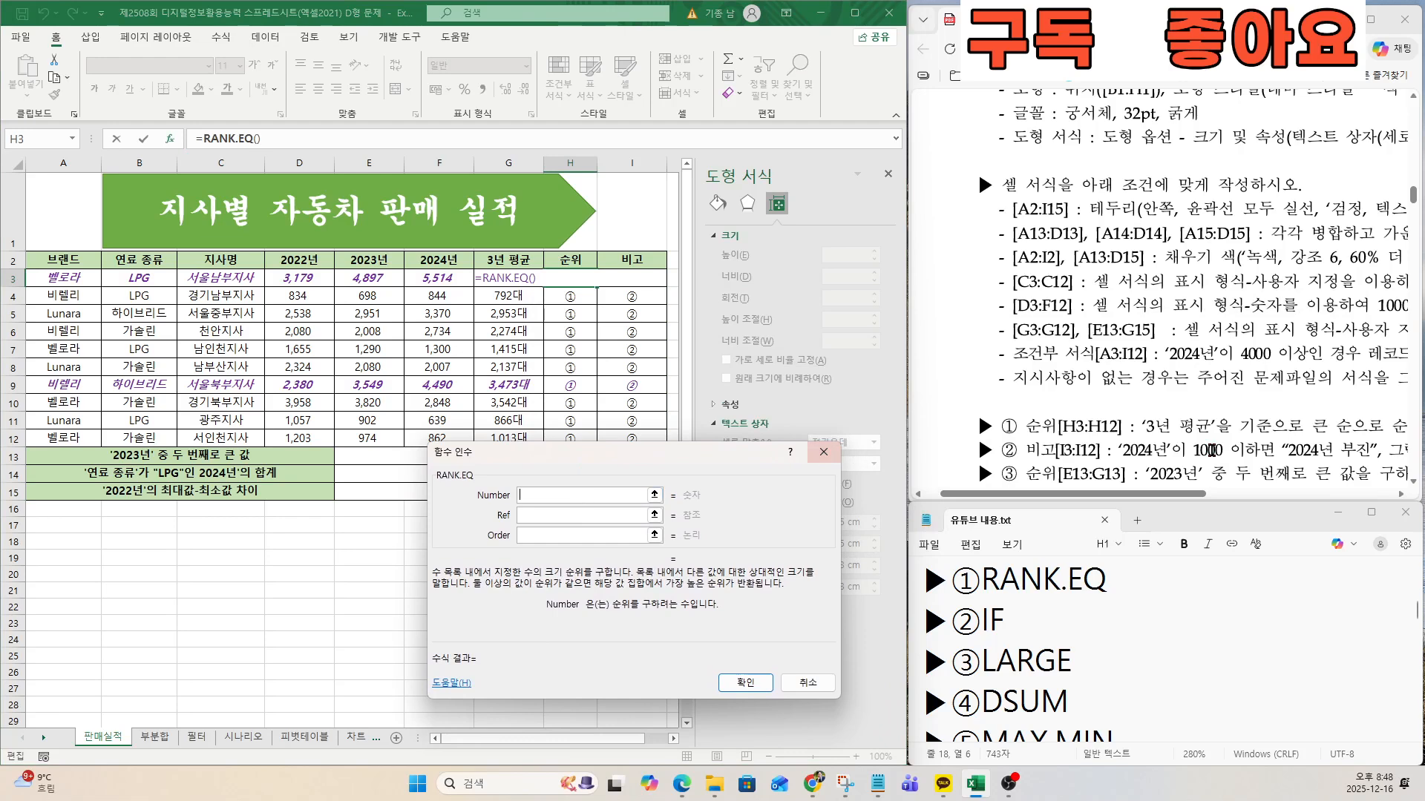
Set the RANK.EQ number to G3 and its reference to the absolute range $G$3:$G$12.
click(504, 282)
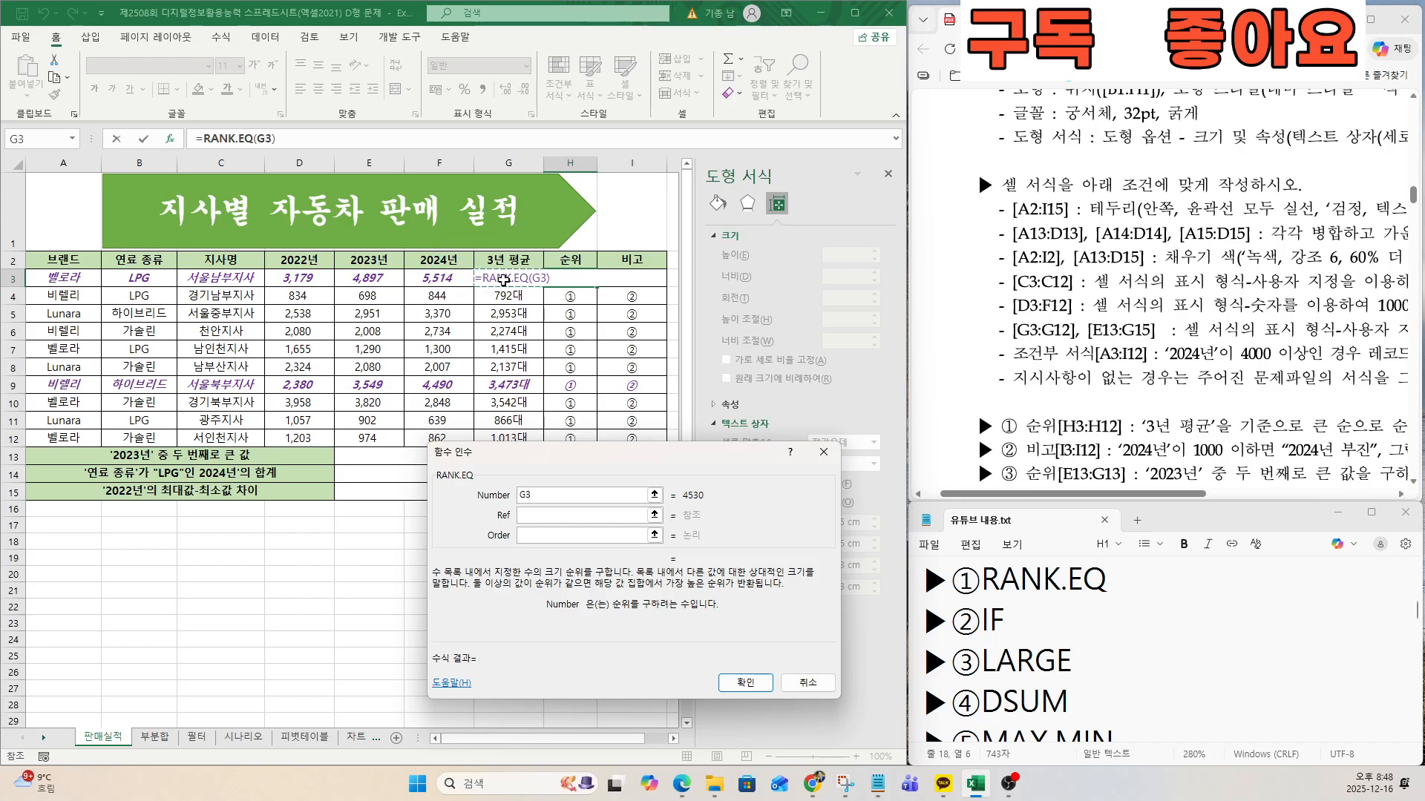
click(537, 514)
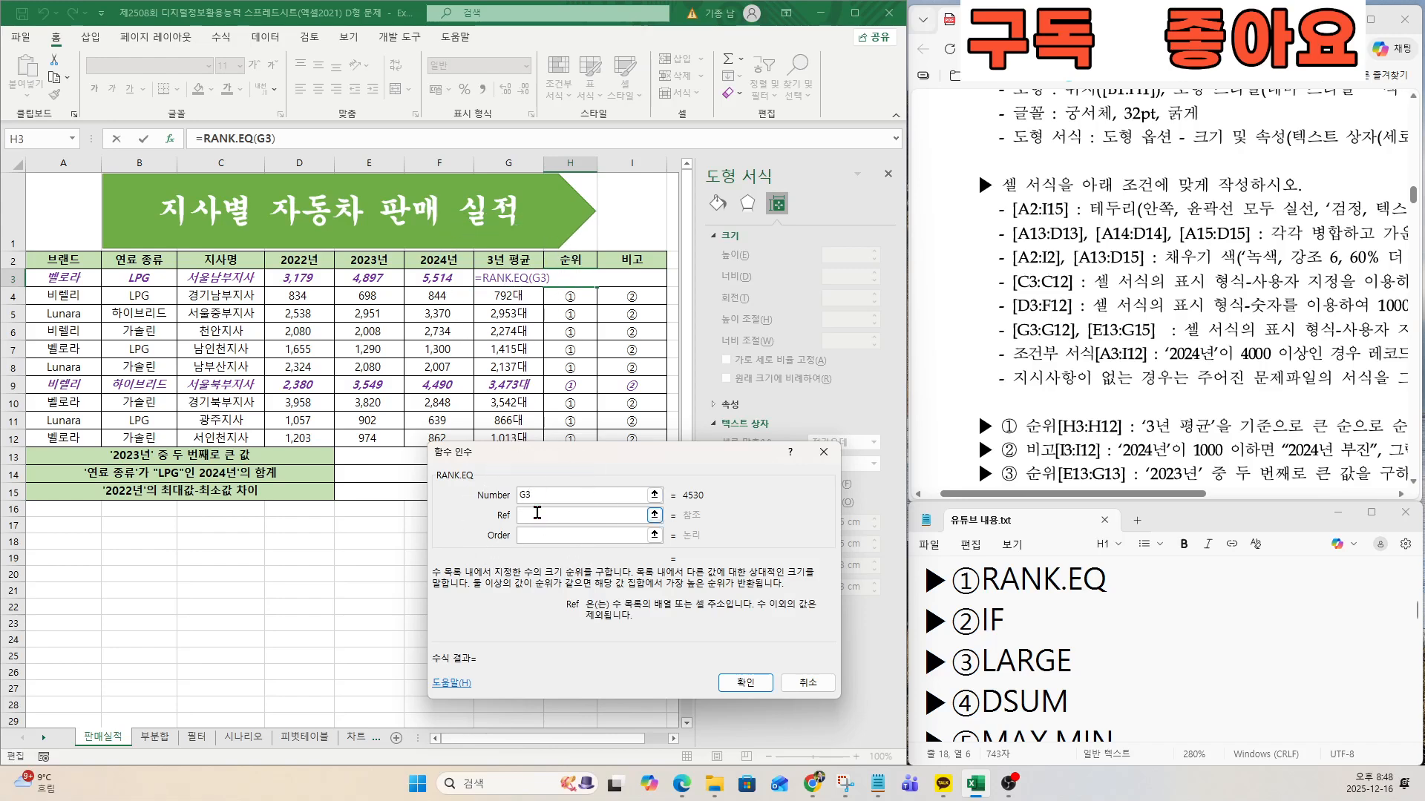
drag(539, 456, 602, 489)
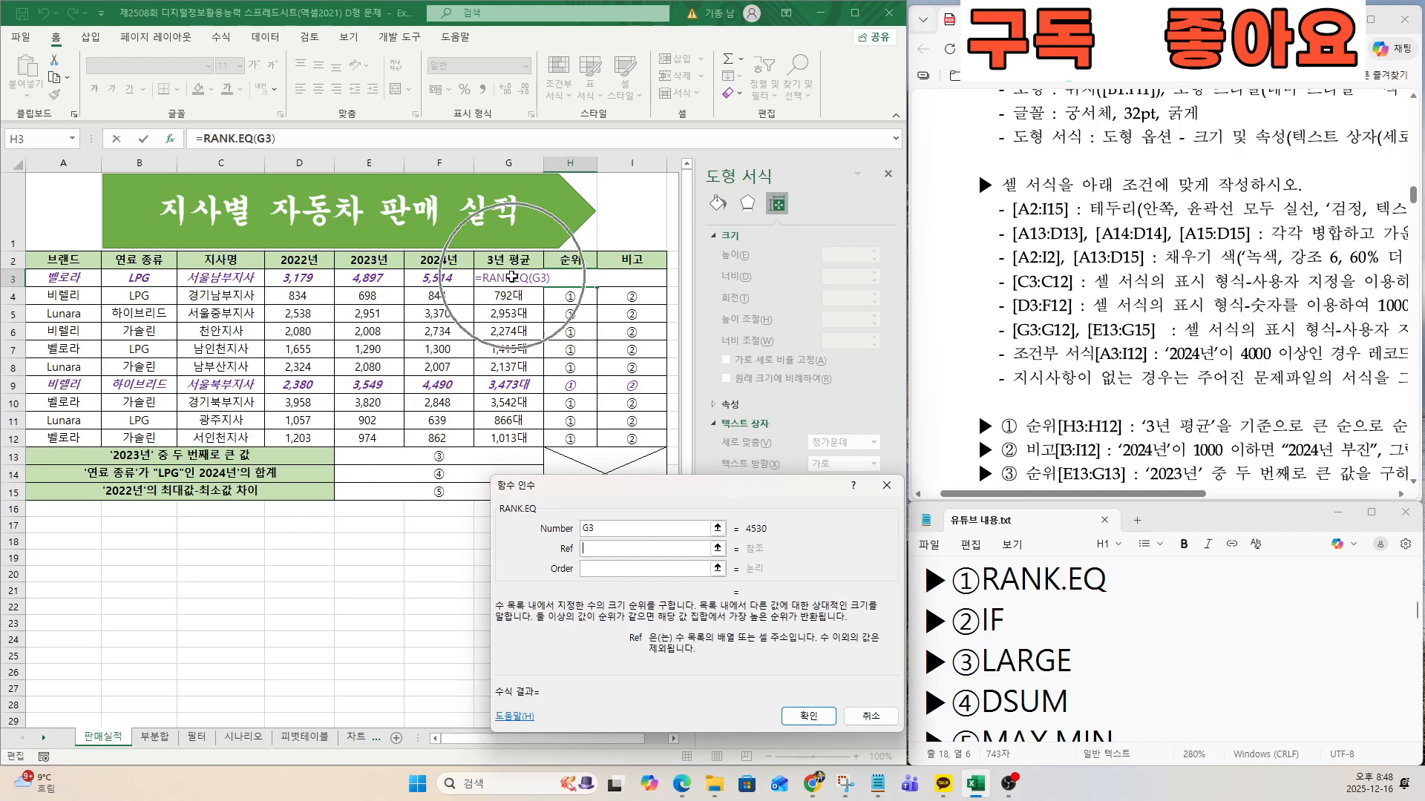
drag(515, 278, 519, 438)
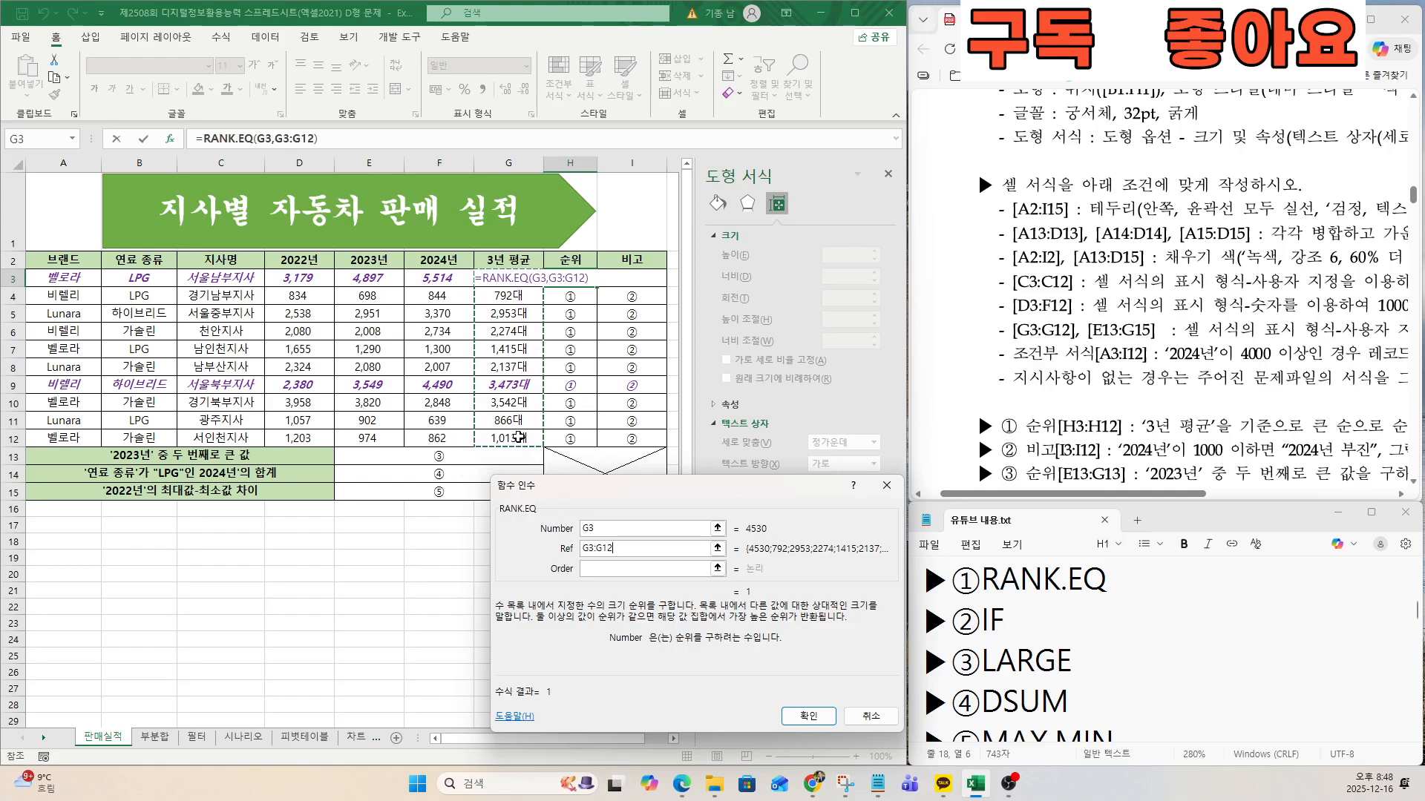
key(F4)
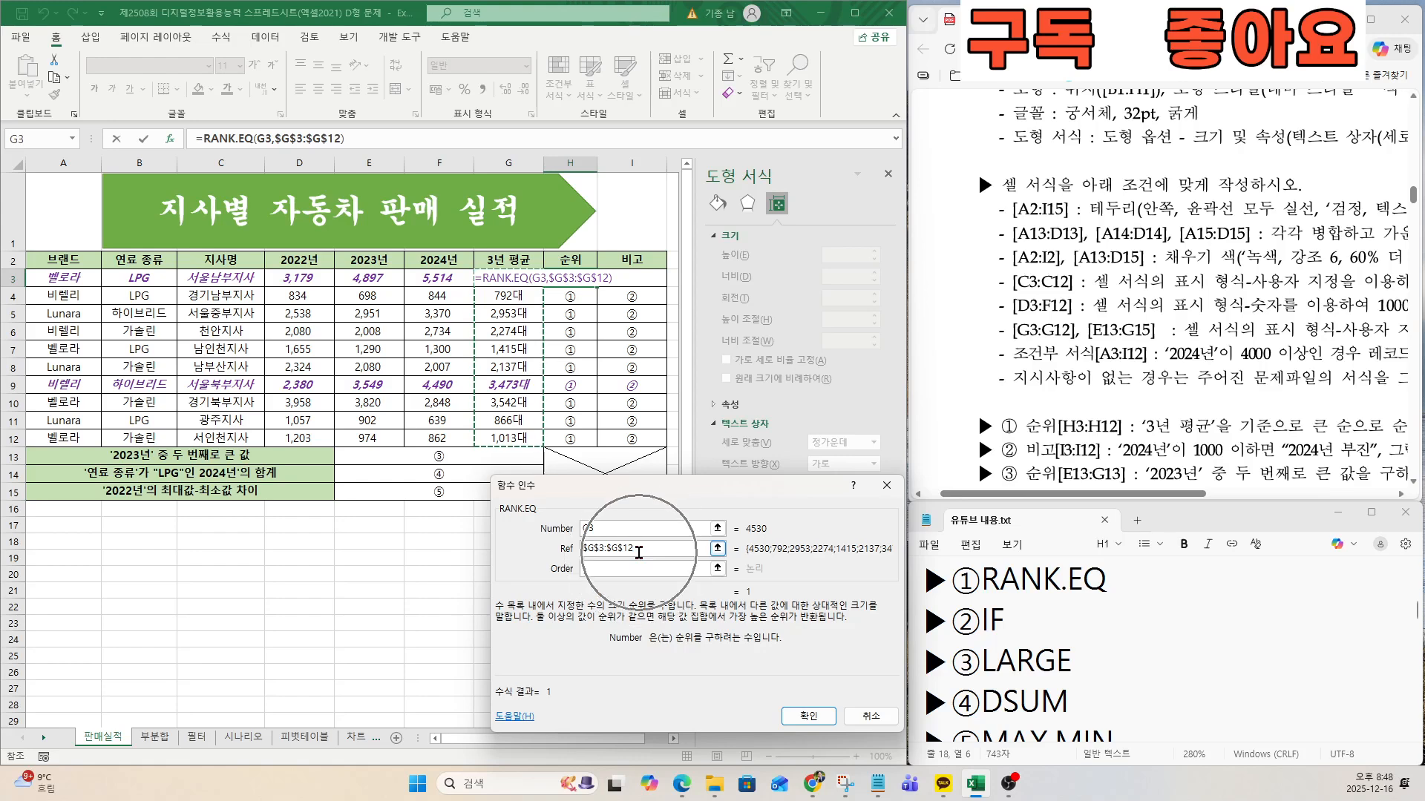
Set the RANK.EQ order to 0 for ranking from largest, and copy the H3 formula down to H12.
drag(1311, 425, 1368, 426)
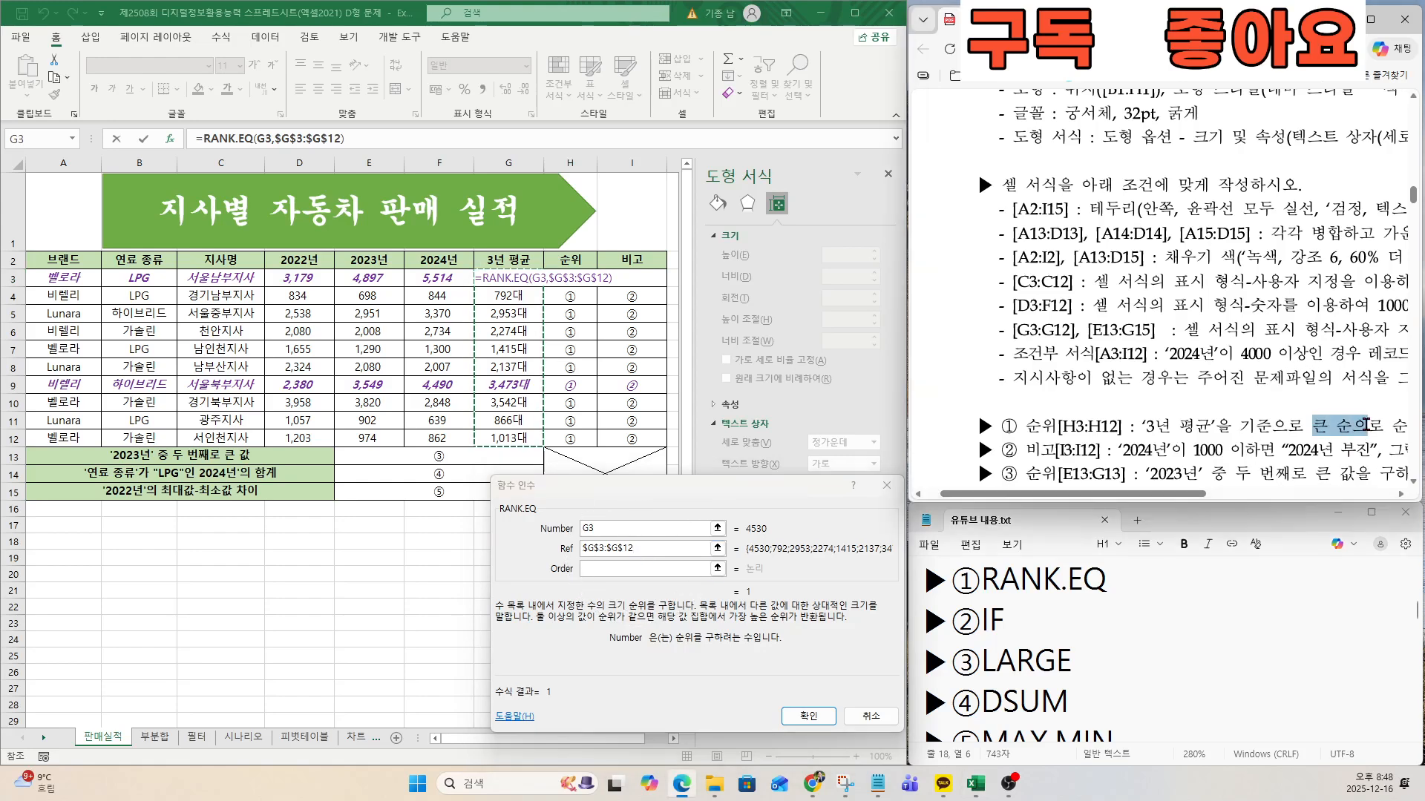
click(631, 569)
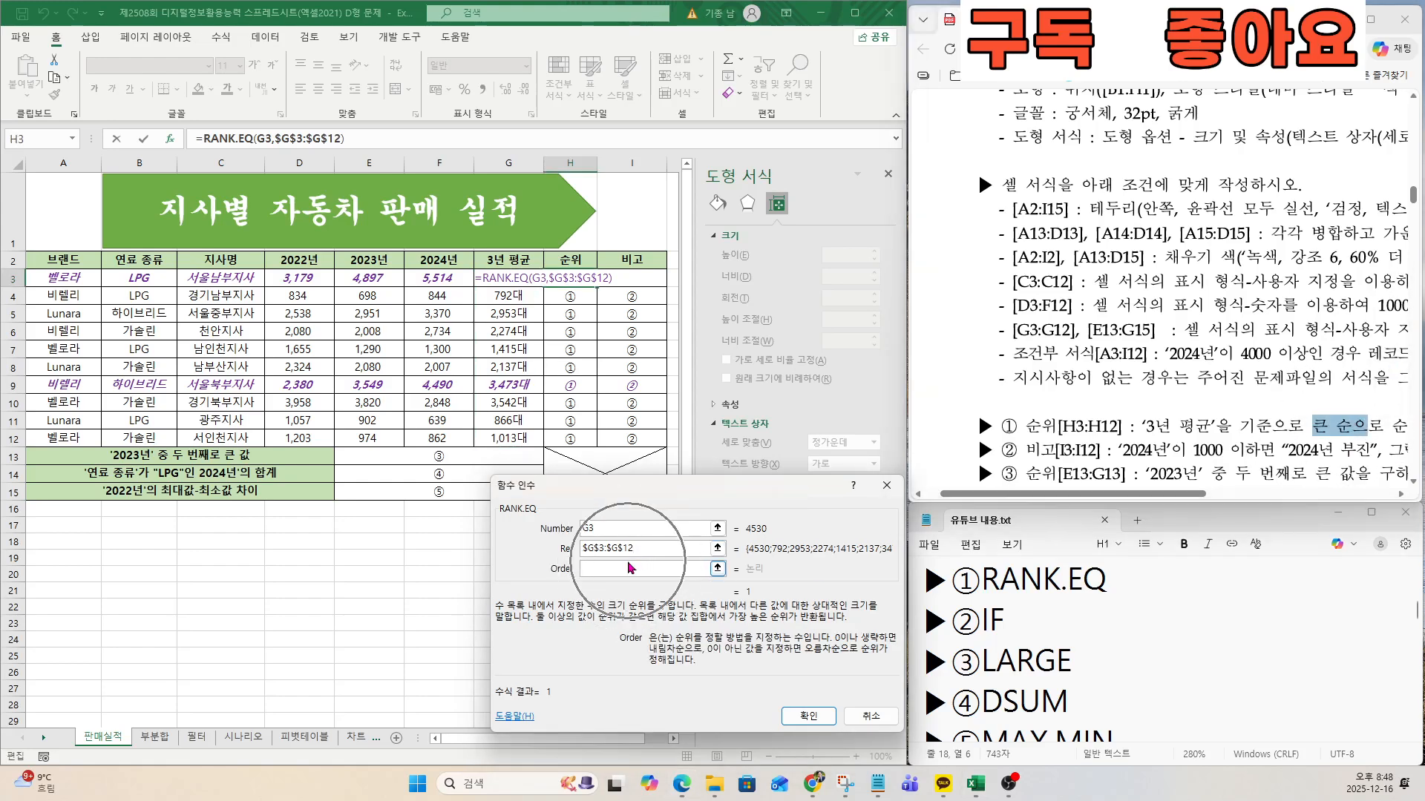
text(0)
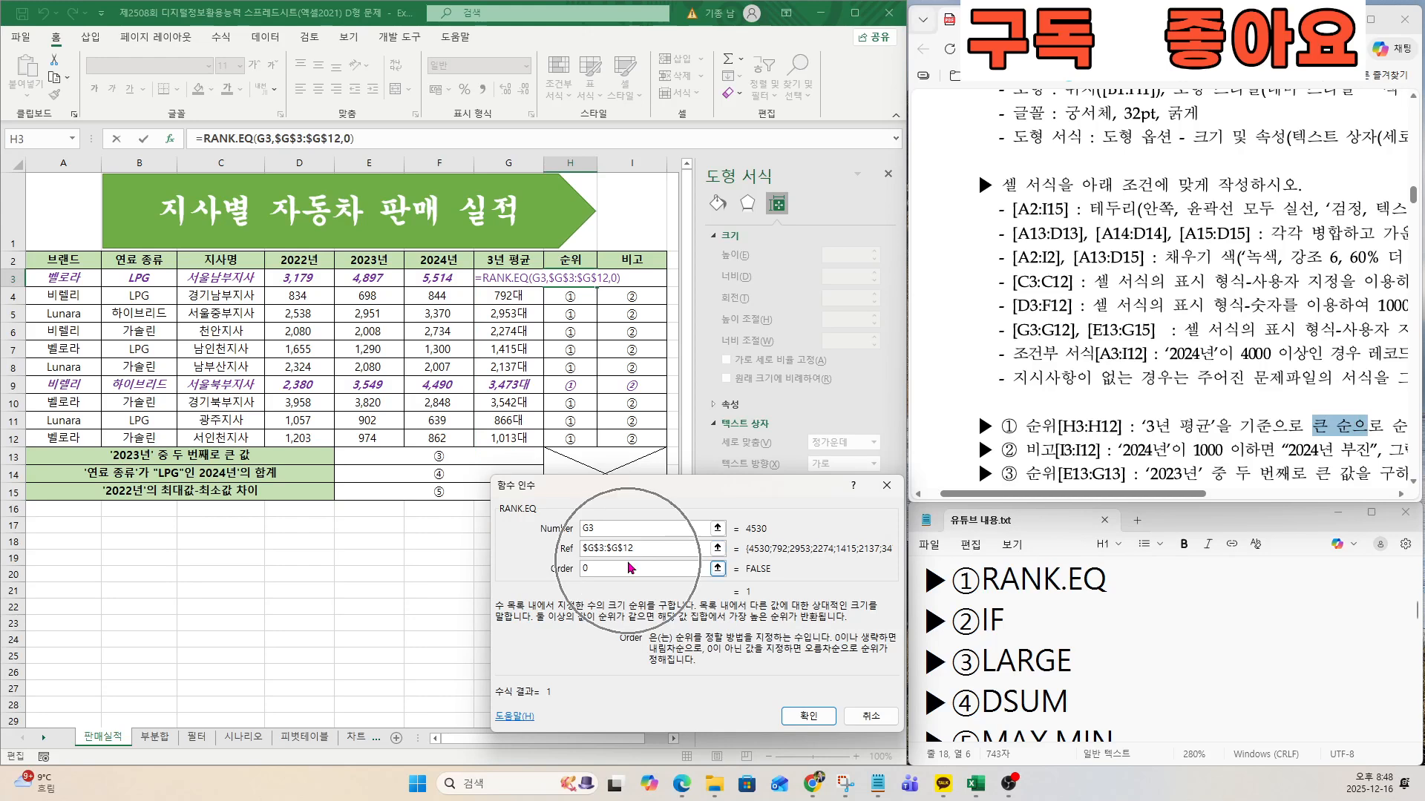
click(808, 716)
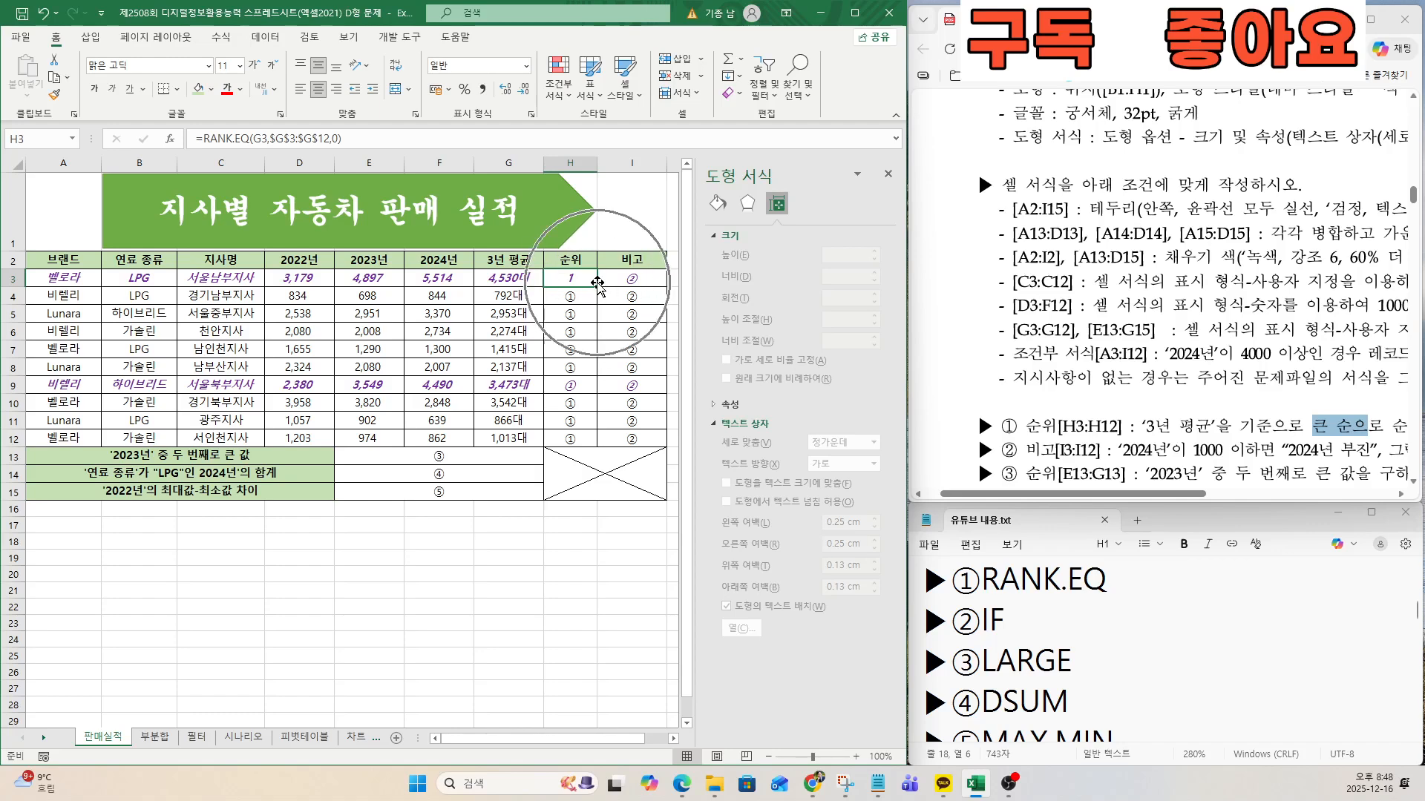
drag(596, 285, 598, 442)
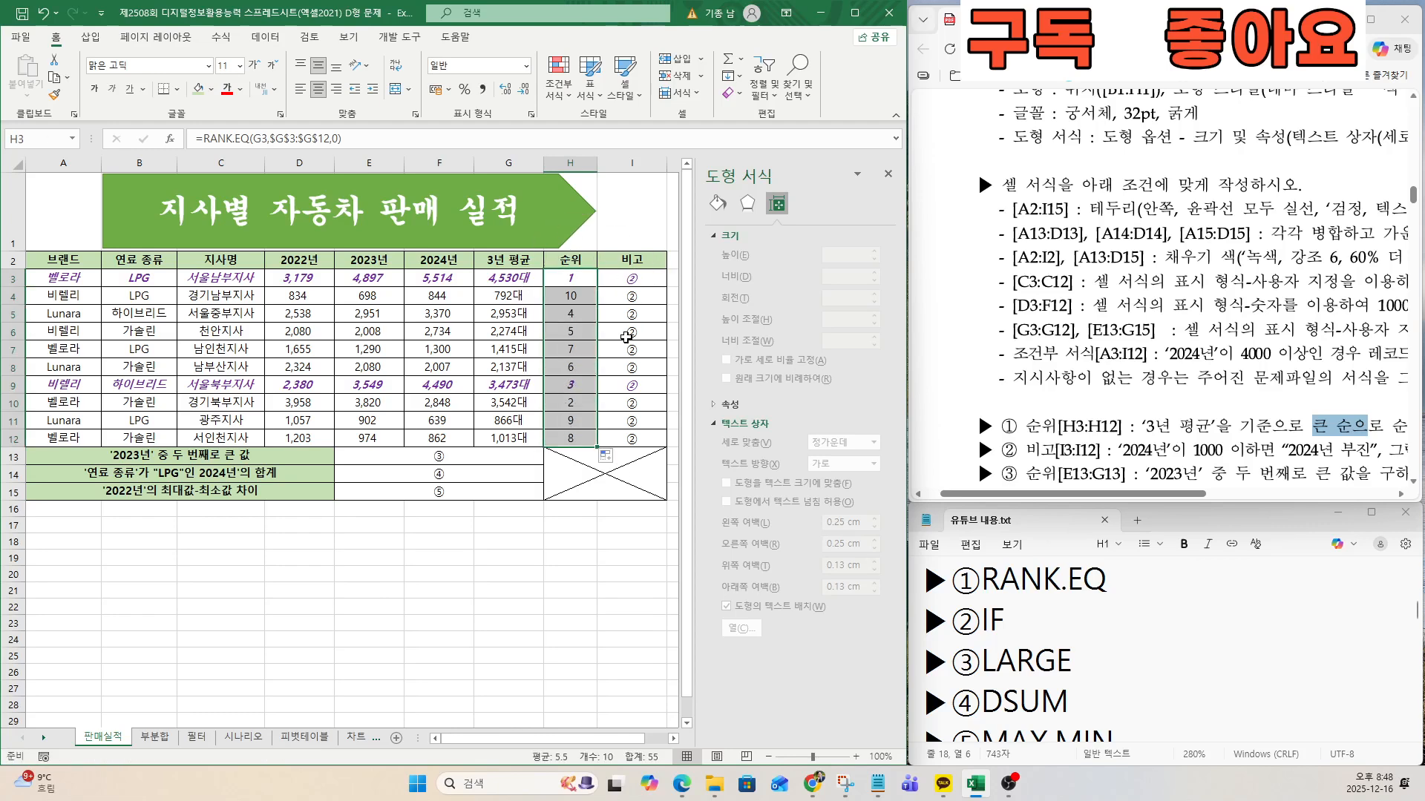
Start an IF function in cell I3 with the logical test F3<=1000 on the 2024년 value.
click(647, 281)
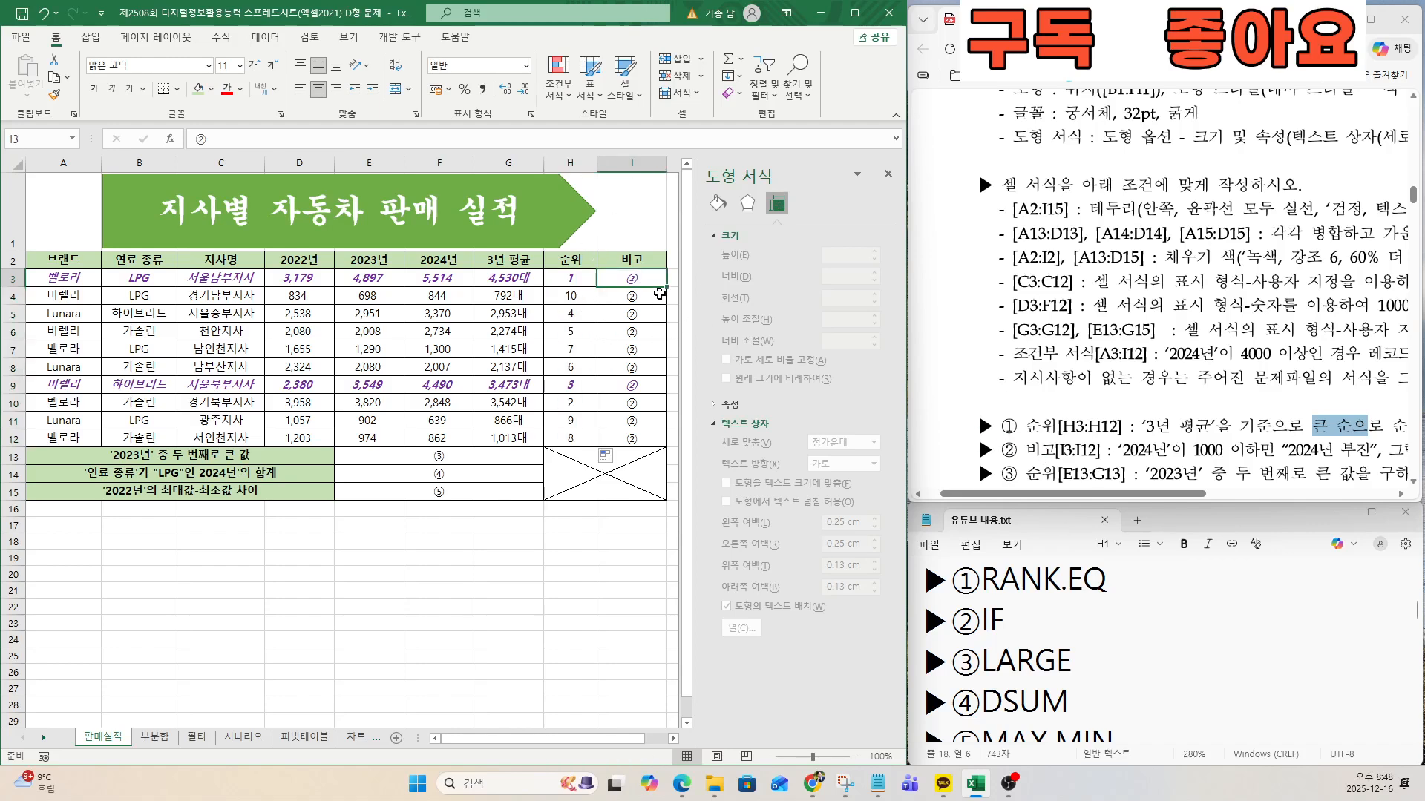
text(=IF()
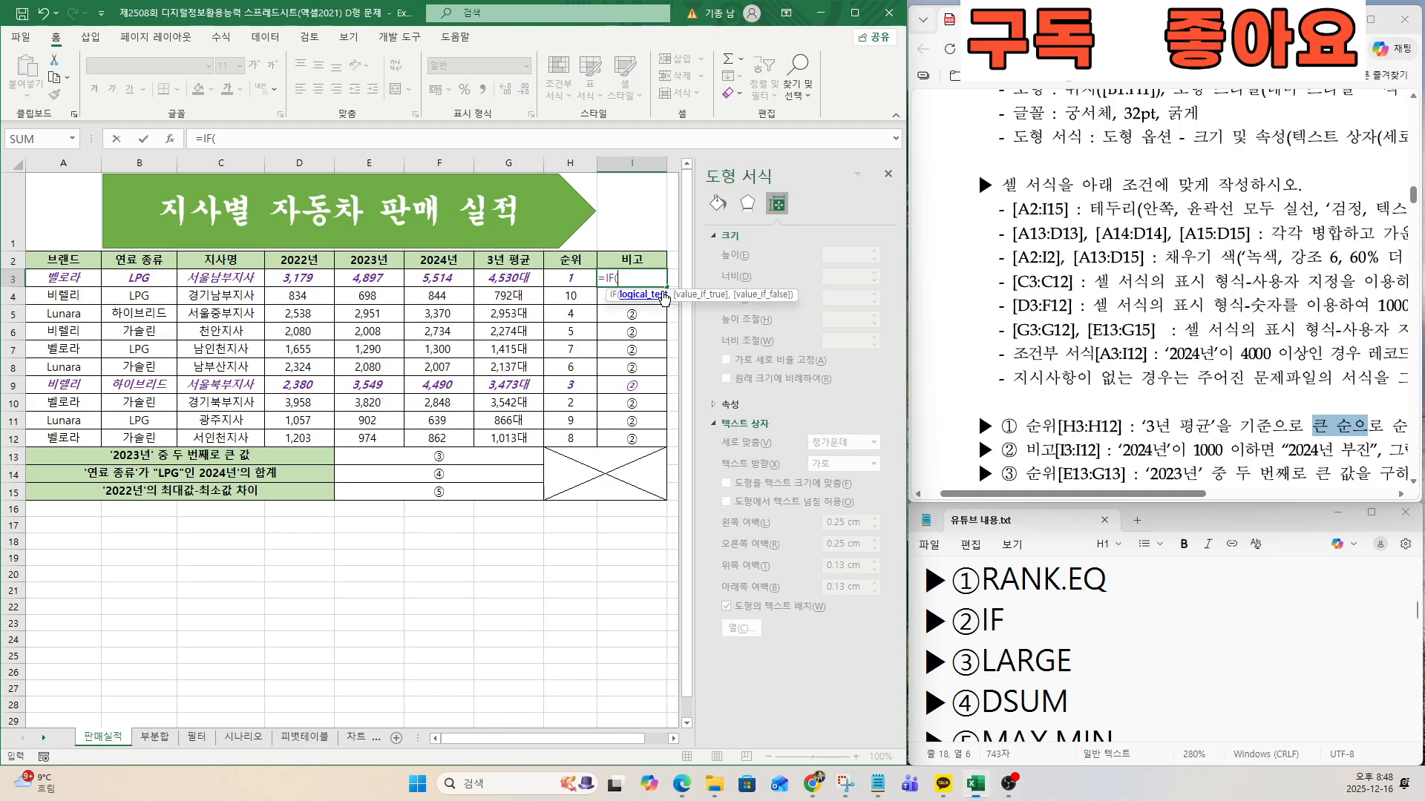
click(168, 140)
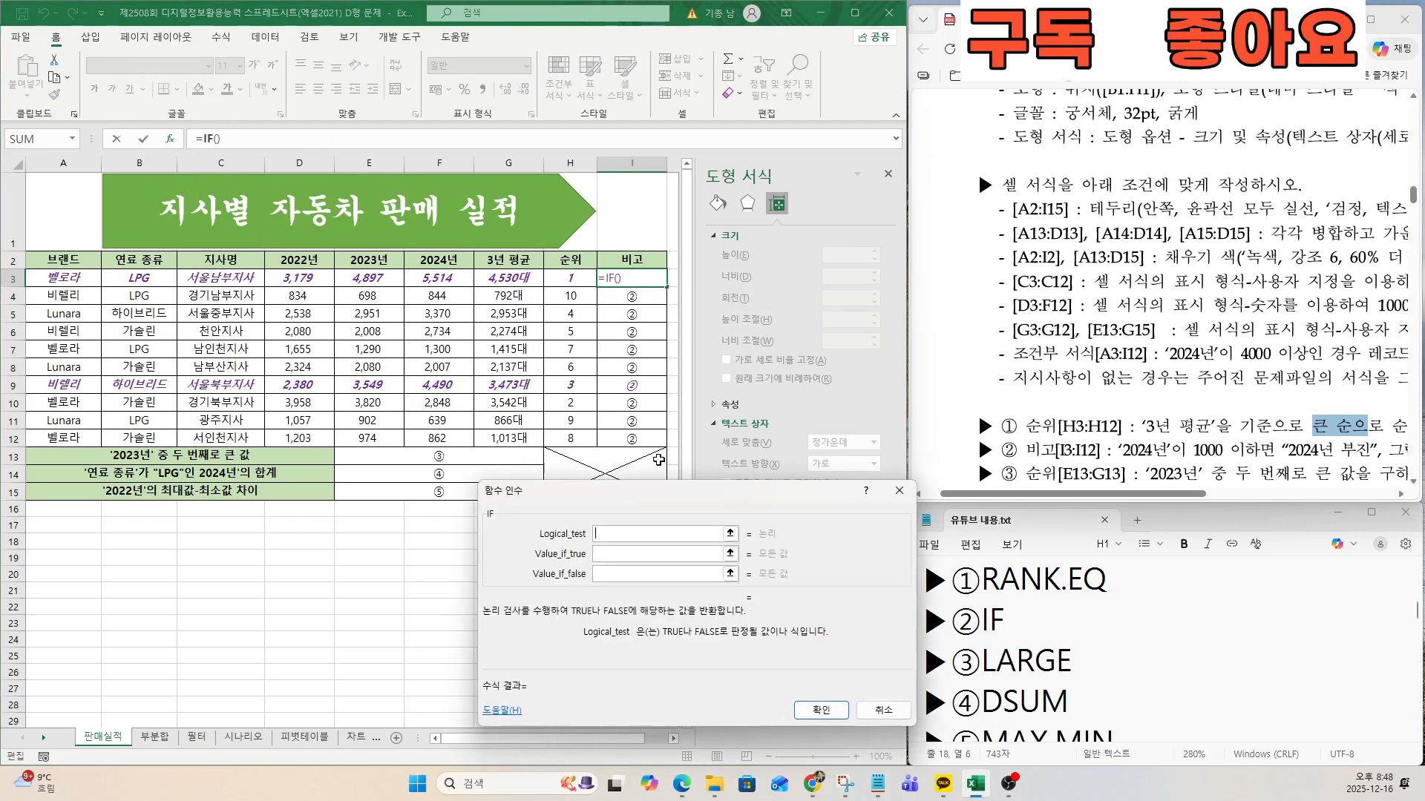
drag(749, 598, 547, 492)
drag(1120, 450, 1186, 450)
click(478, 529)
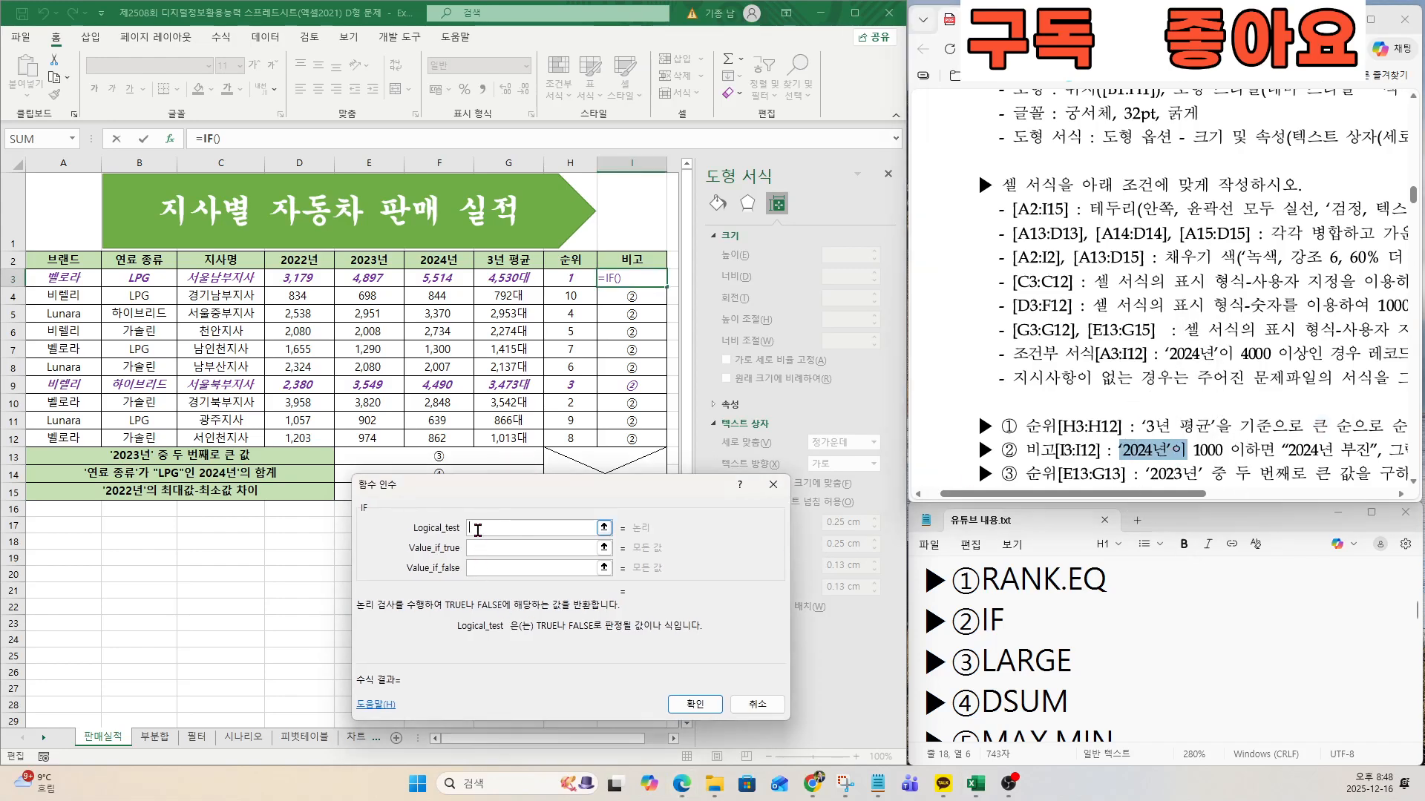
click(459, 279)
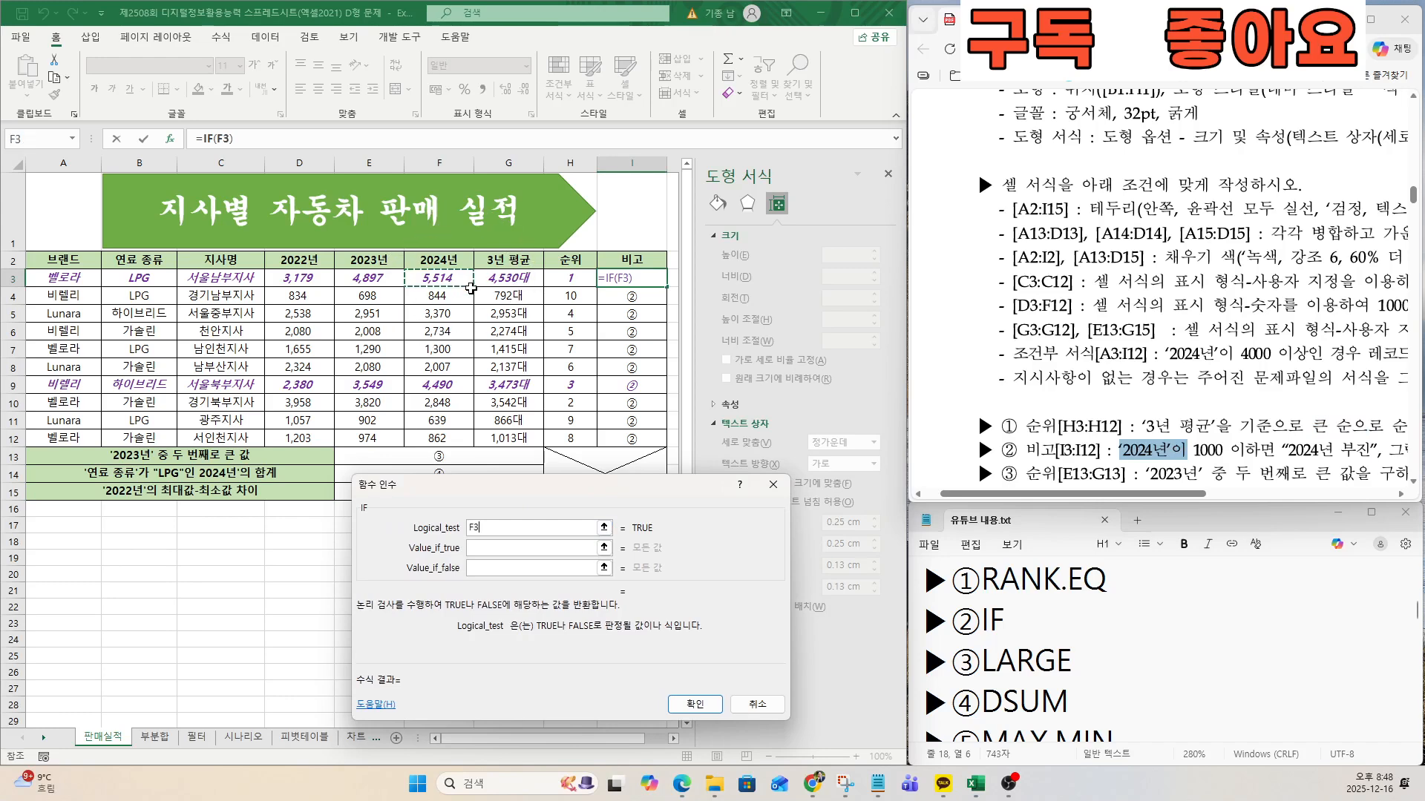
click(513, 529)
text(<=)
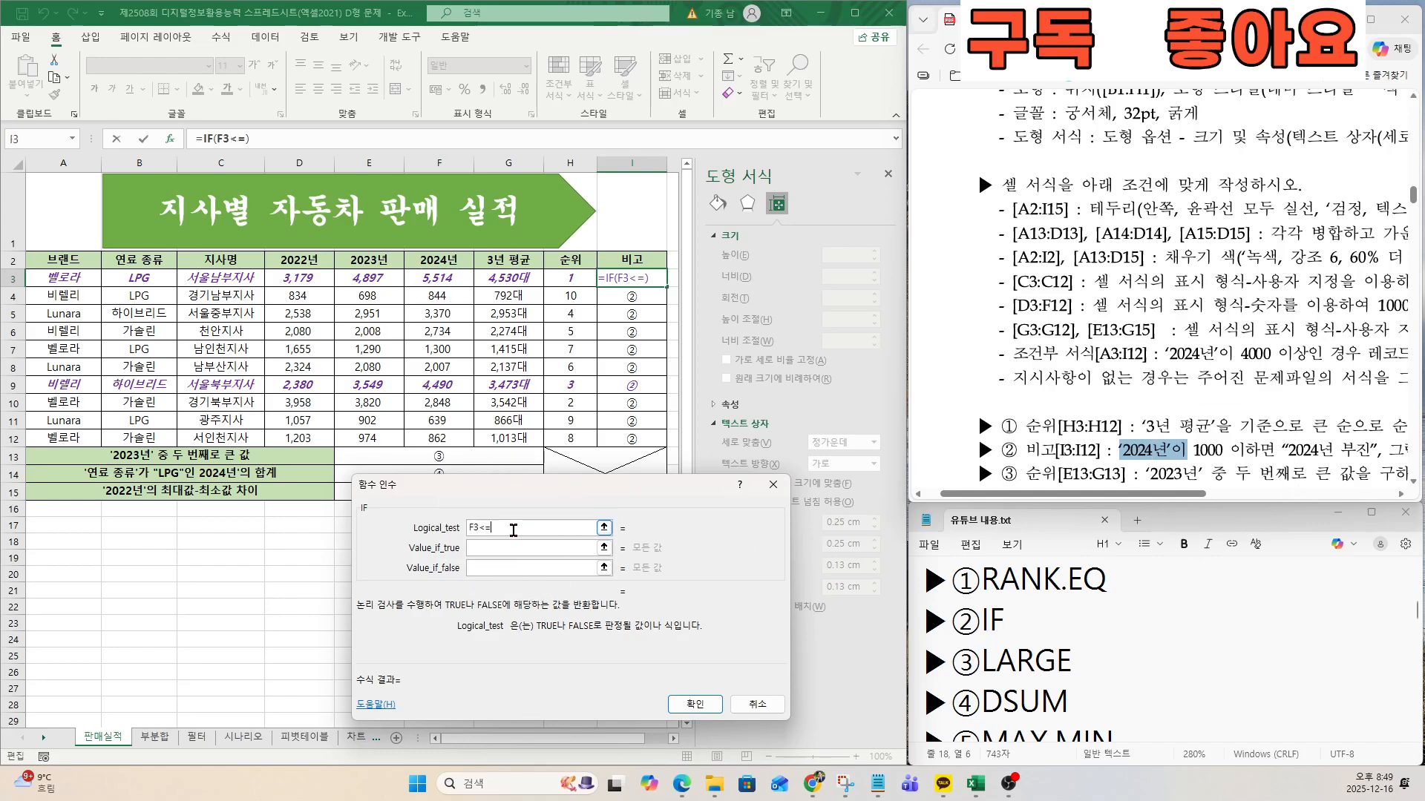
text(1000)
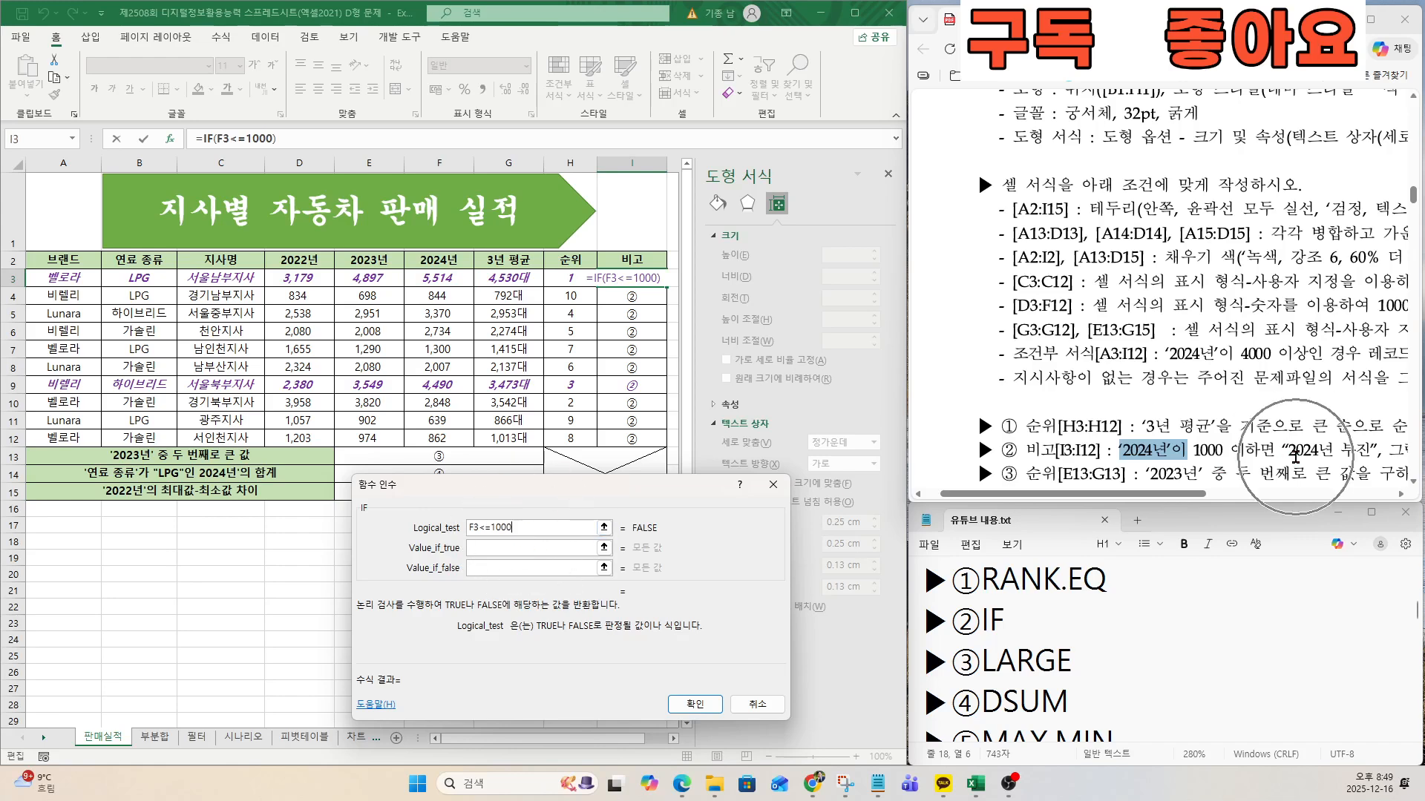
Set the IF function's value for a true result to the text 2024년 부진.
key(Tab)
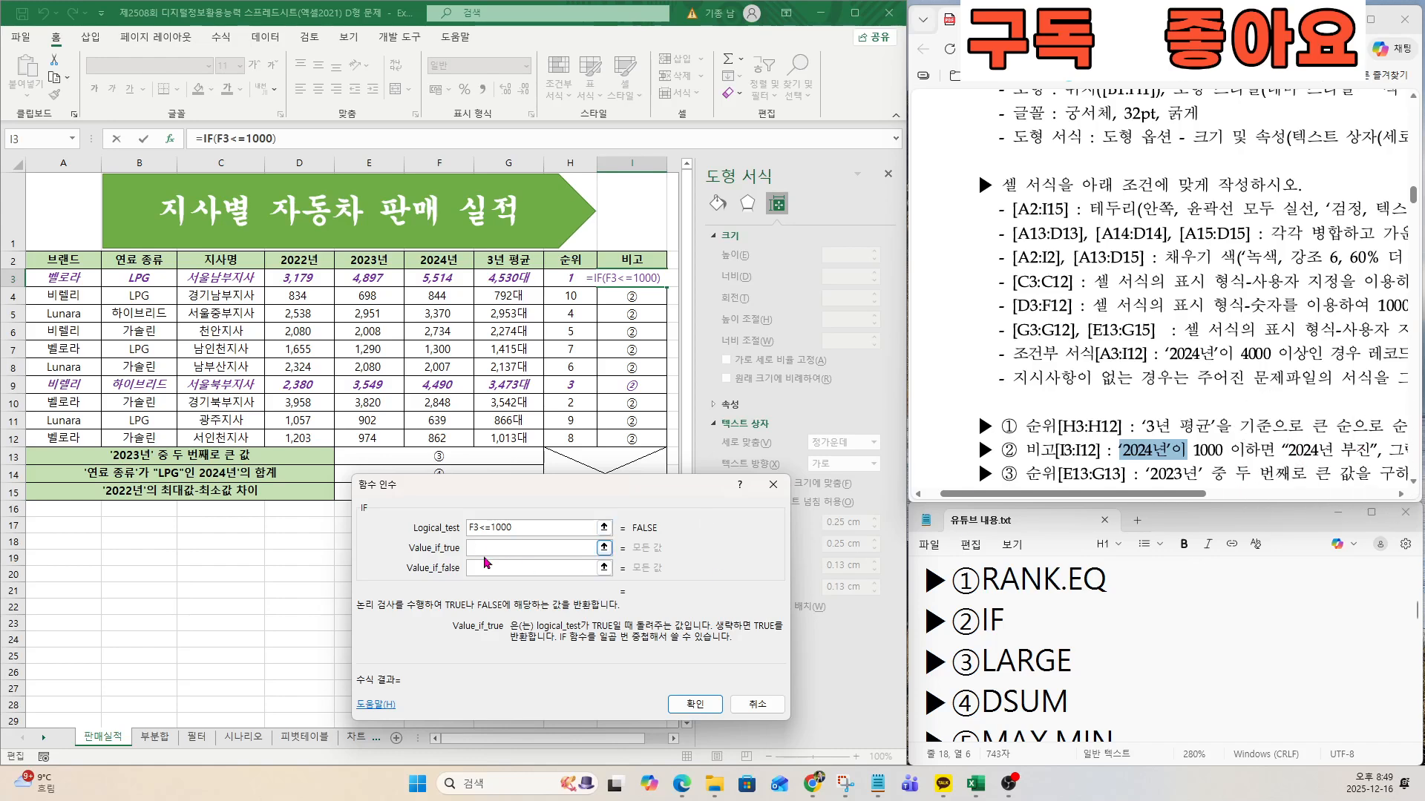
text(2024)
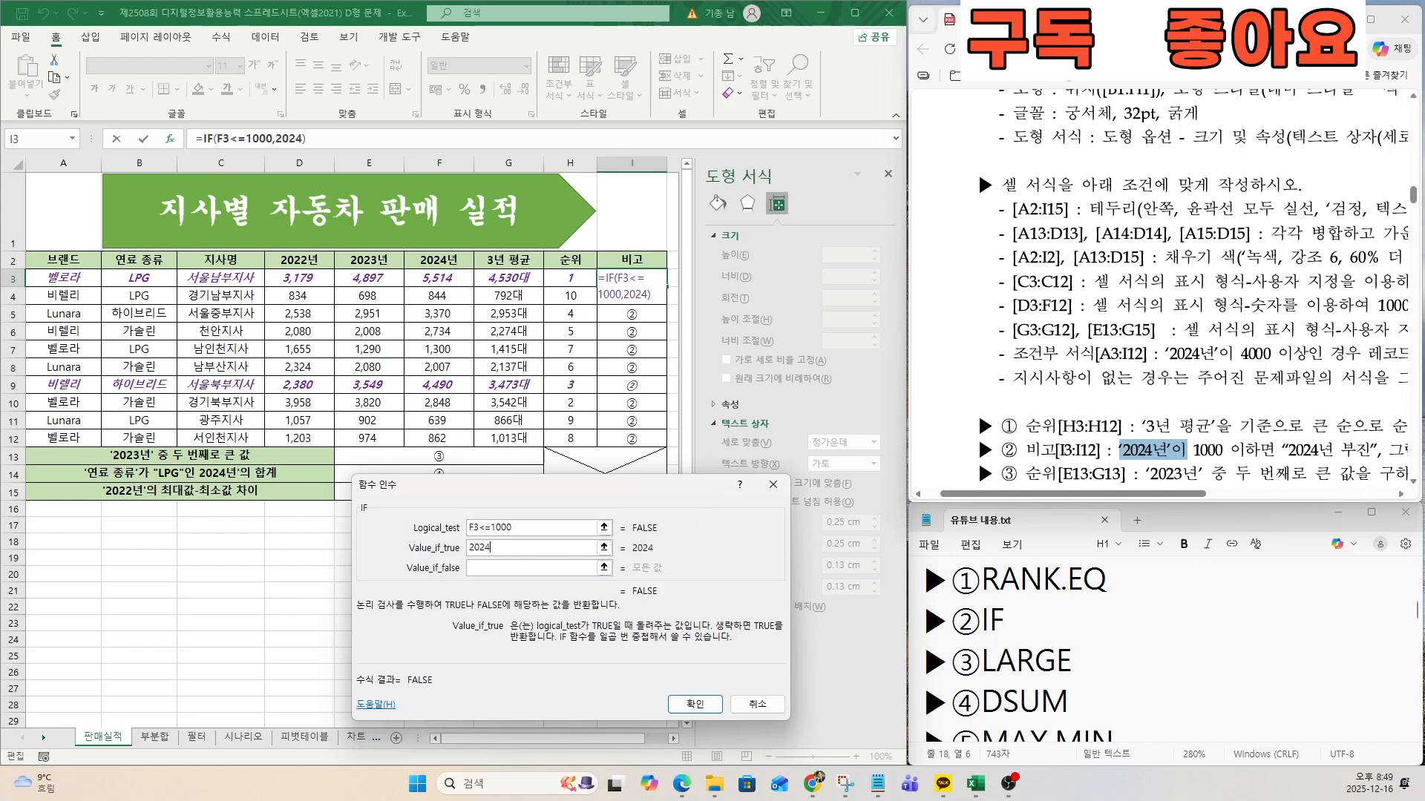
text(년 부진)
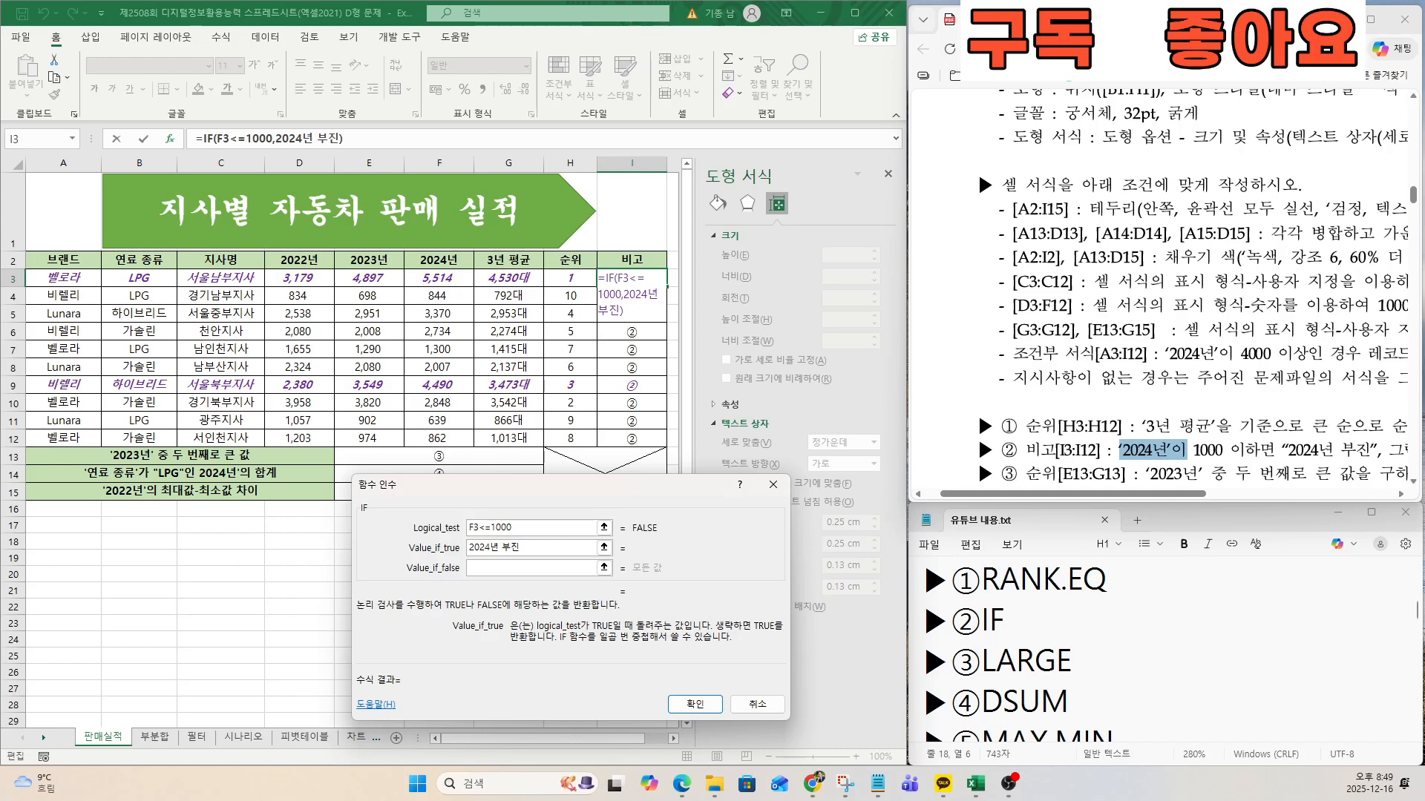
Set the IF function's value for a false result to an empty string ("") and complete the formula in I3.
drag(1182, 494, 1244, 495)
scroll(1280, 421, down, 2)
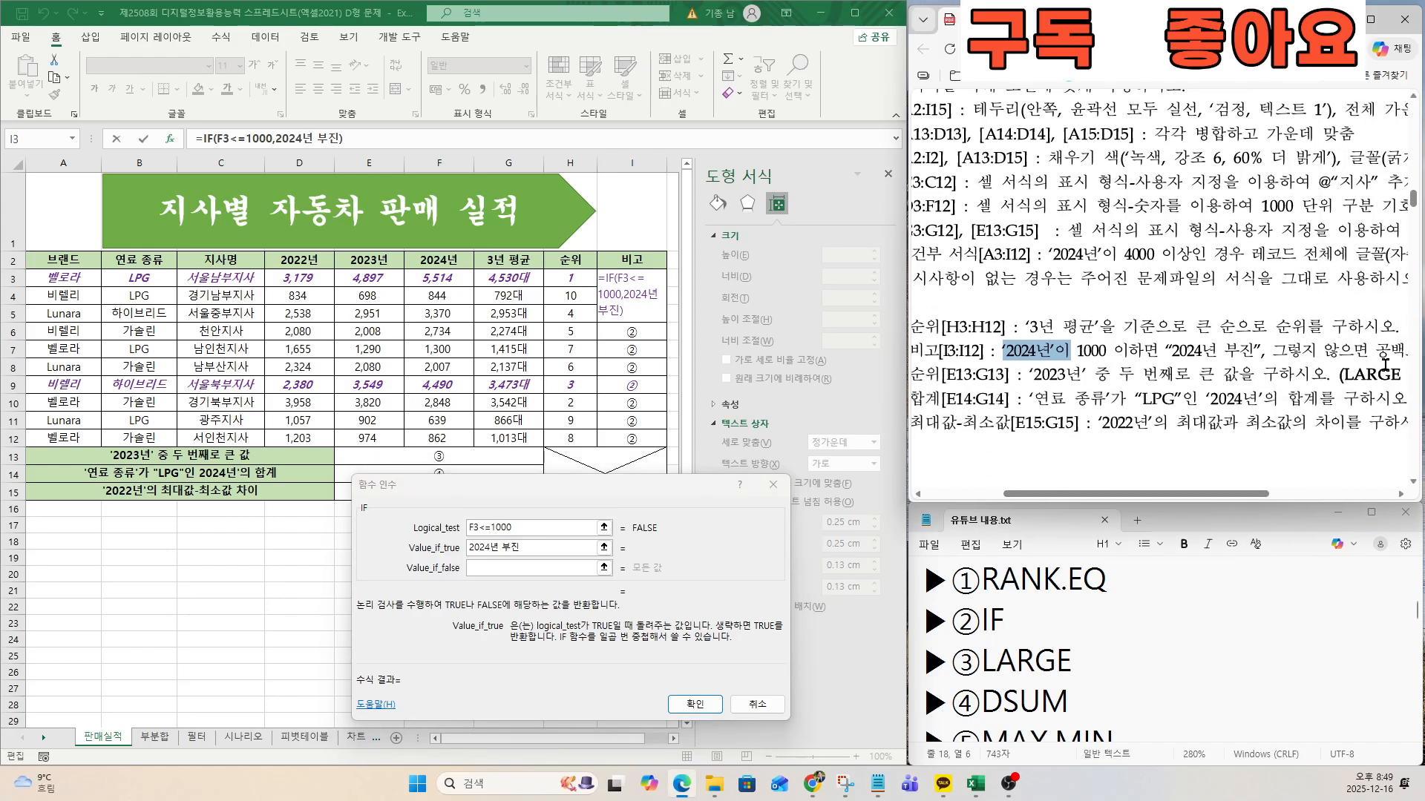
click(538, 568)
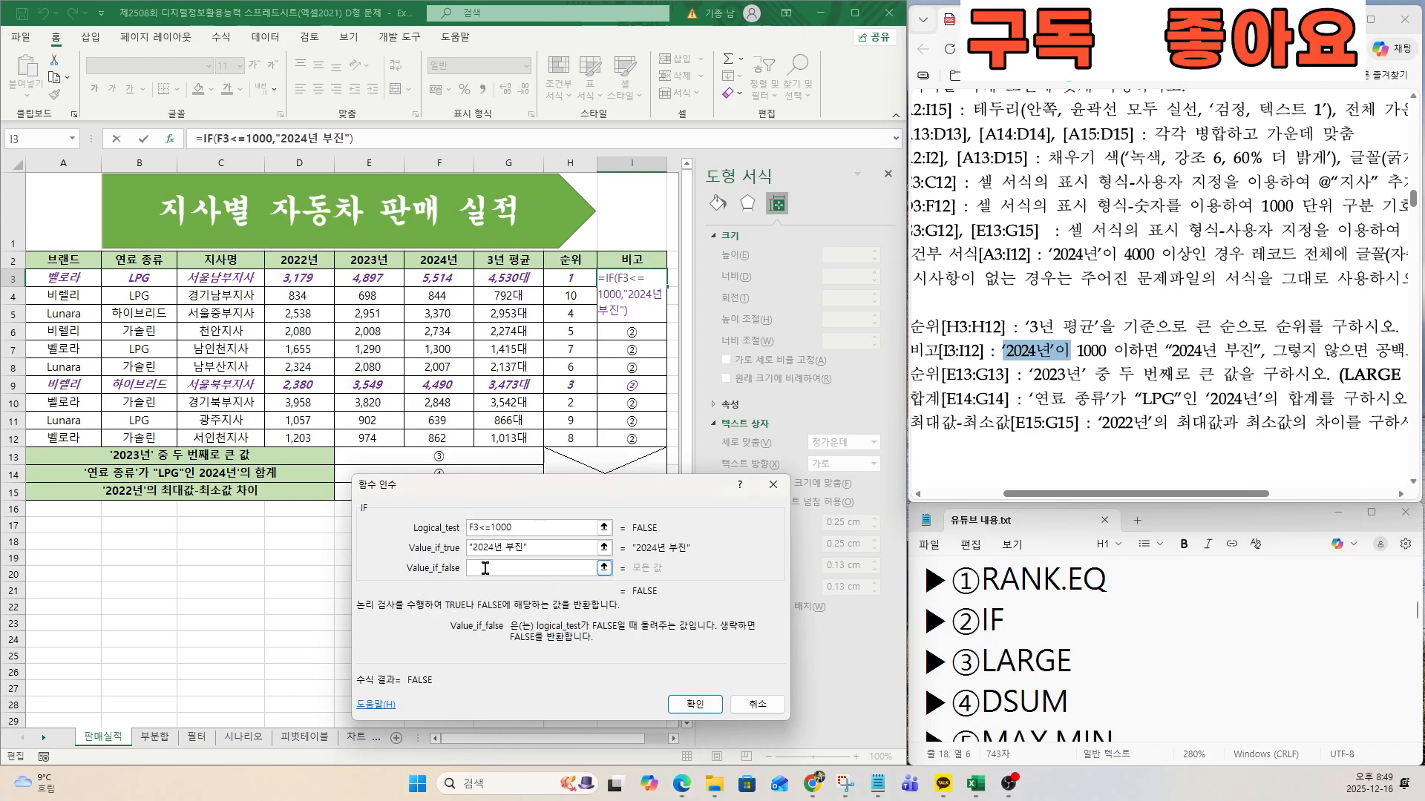
drag(1367, 355, 1392, 353)
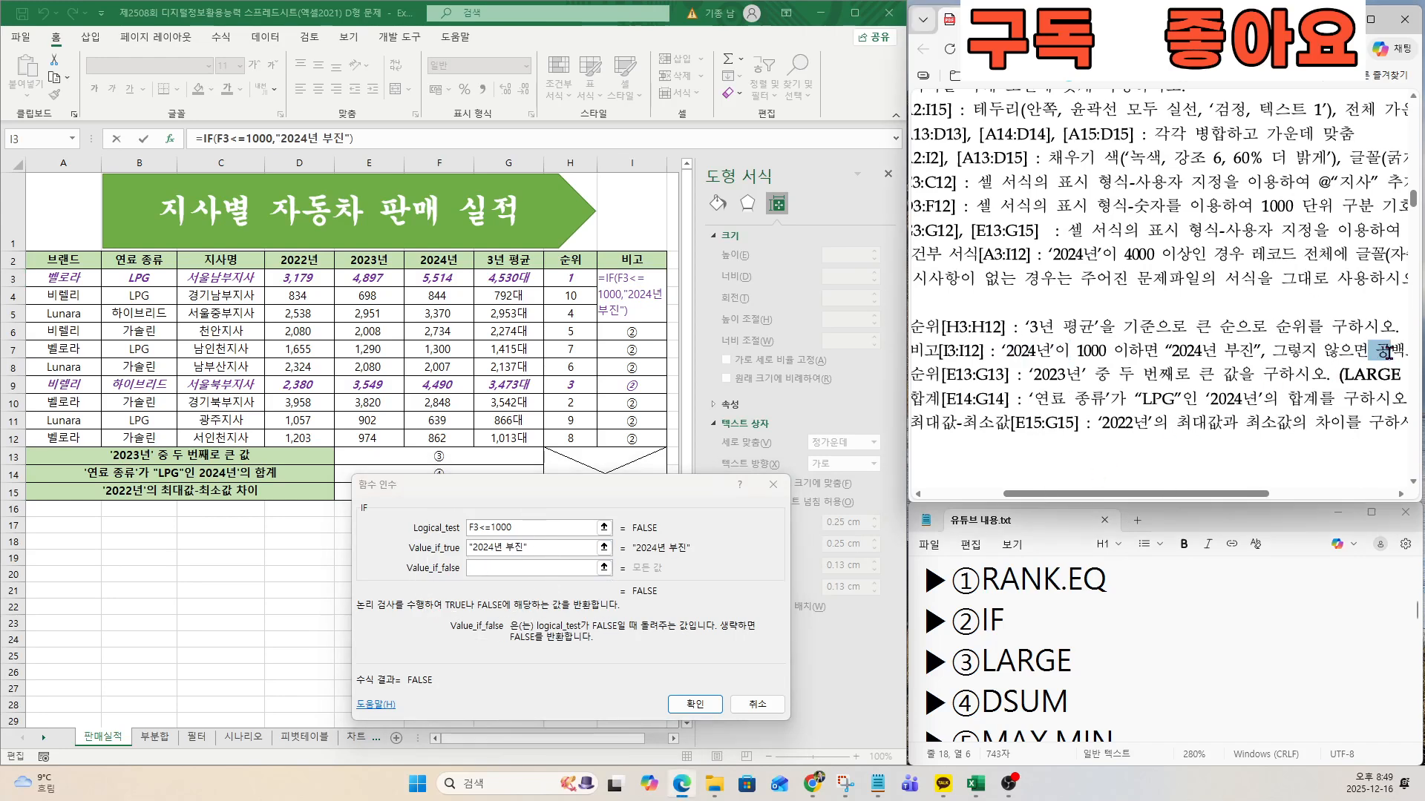
text("")
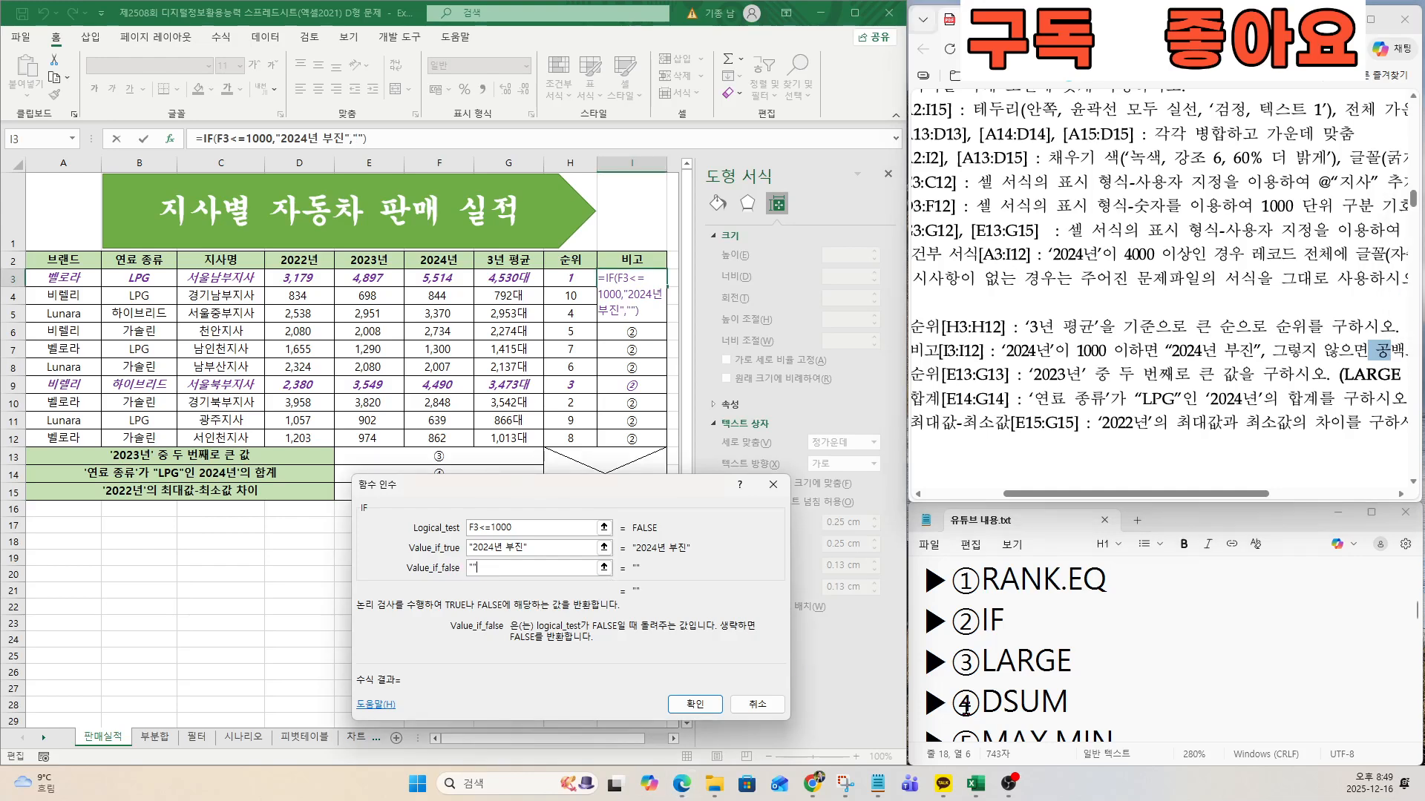
click(695, 705)
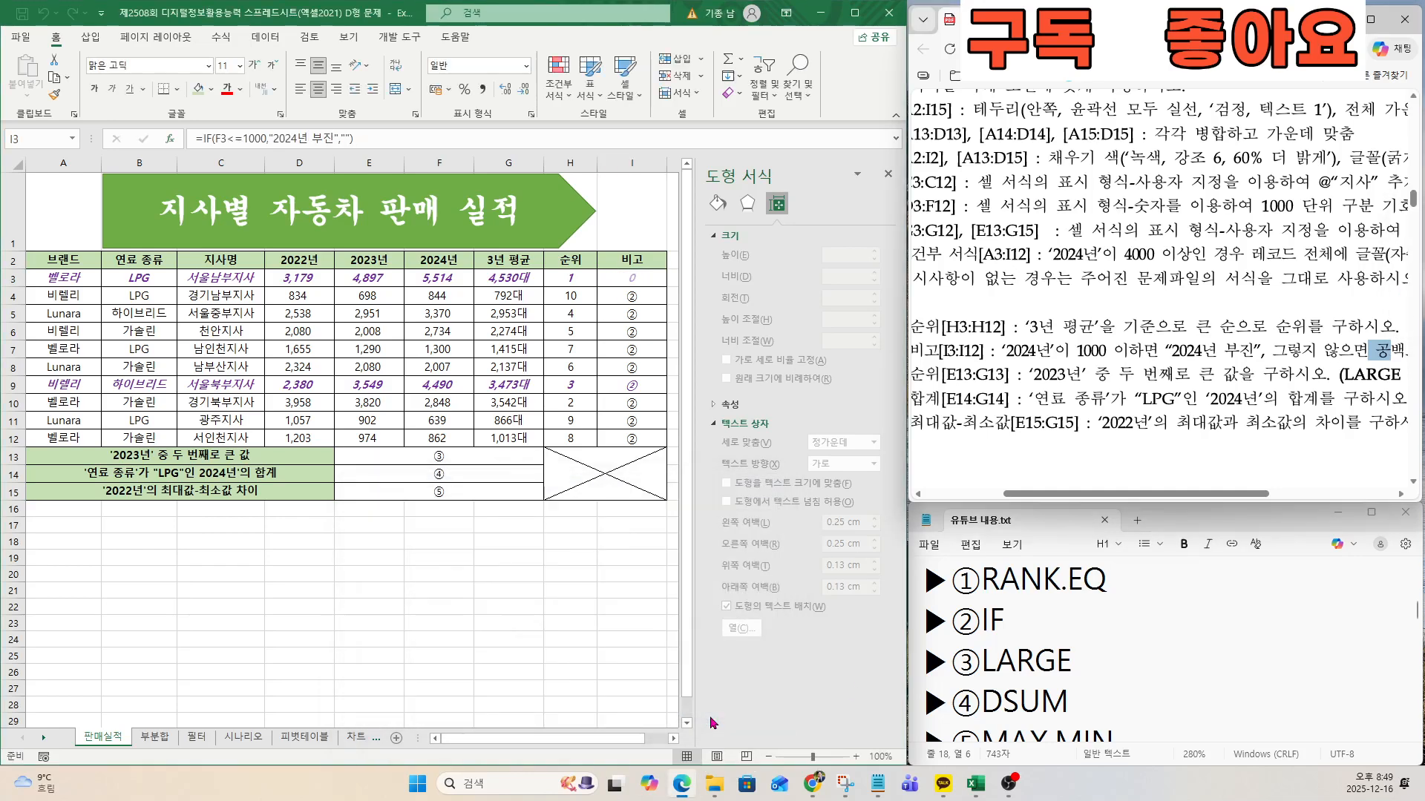
Copy the IF formula from I3 down through I12 in the 비고 column.
click(644, 278)
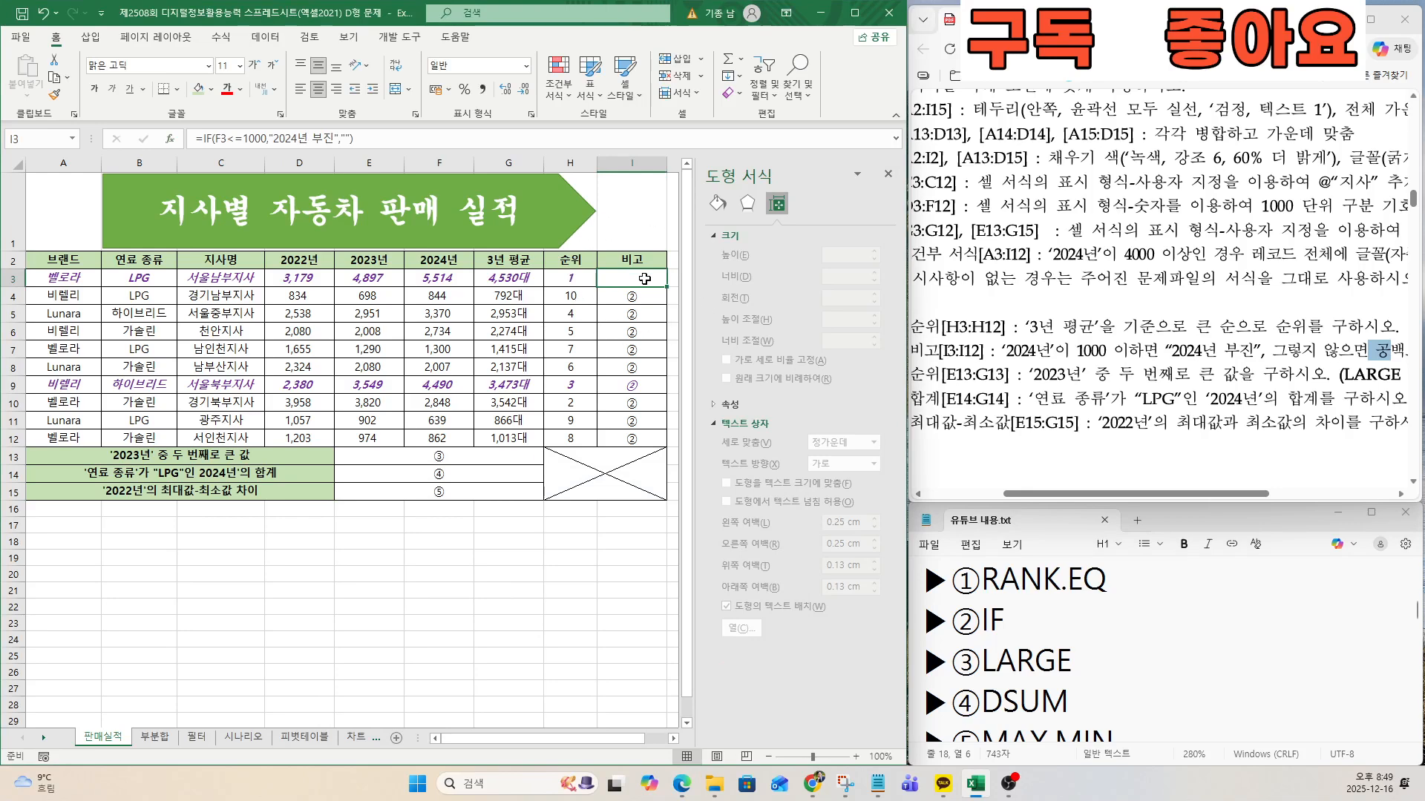
key(ctrl)
key(ctrl)
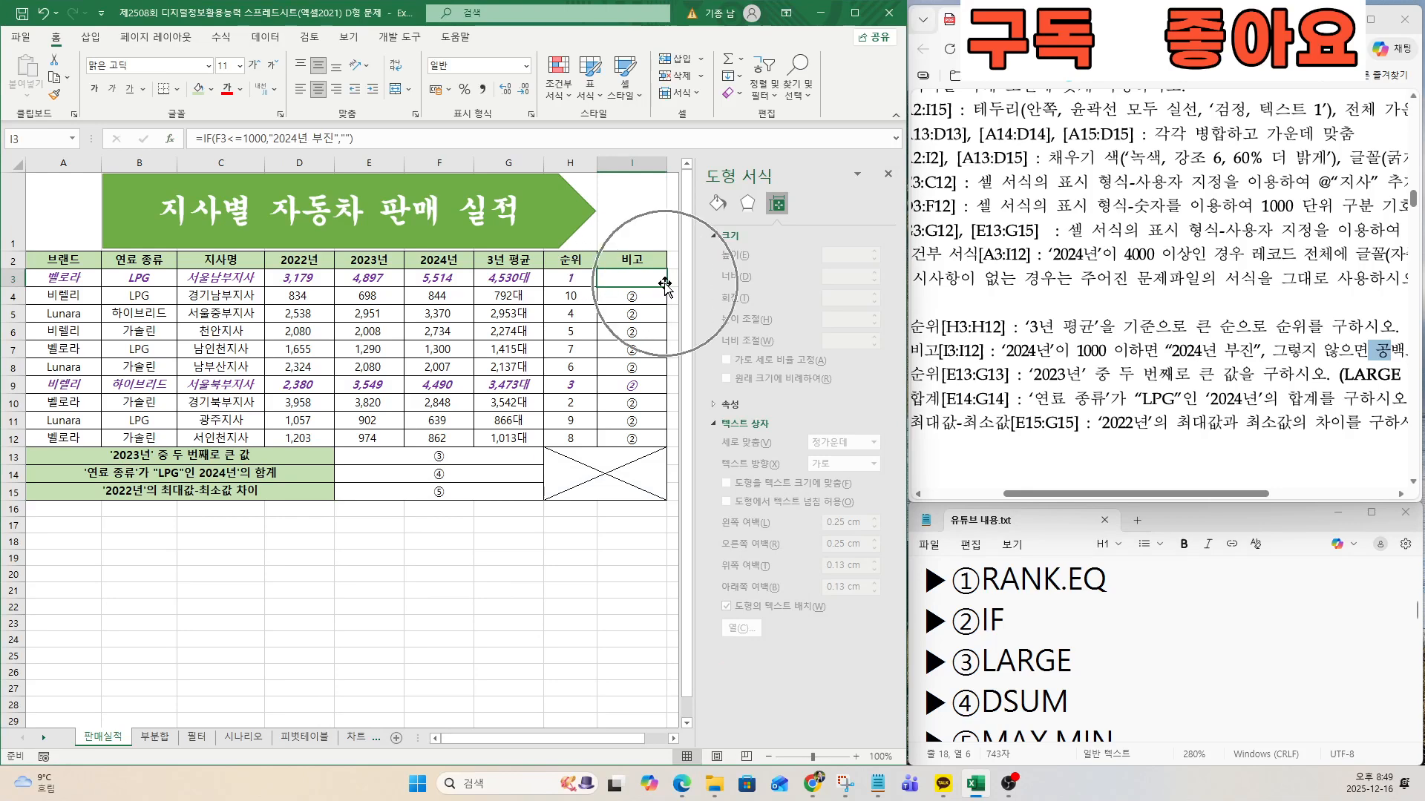
key(ctrl)
key(ctrl)
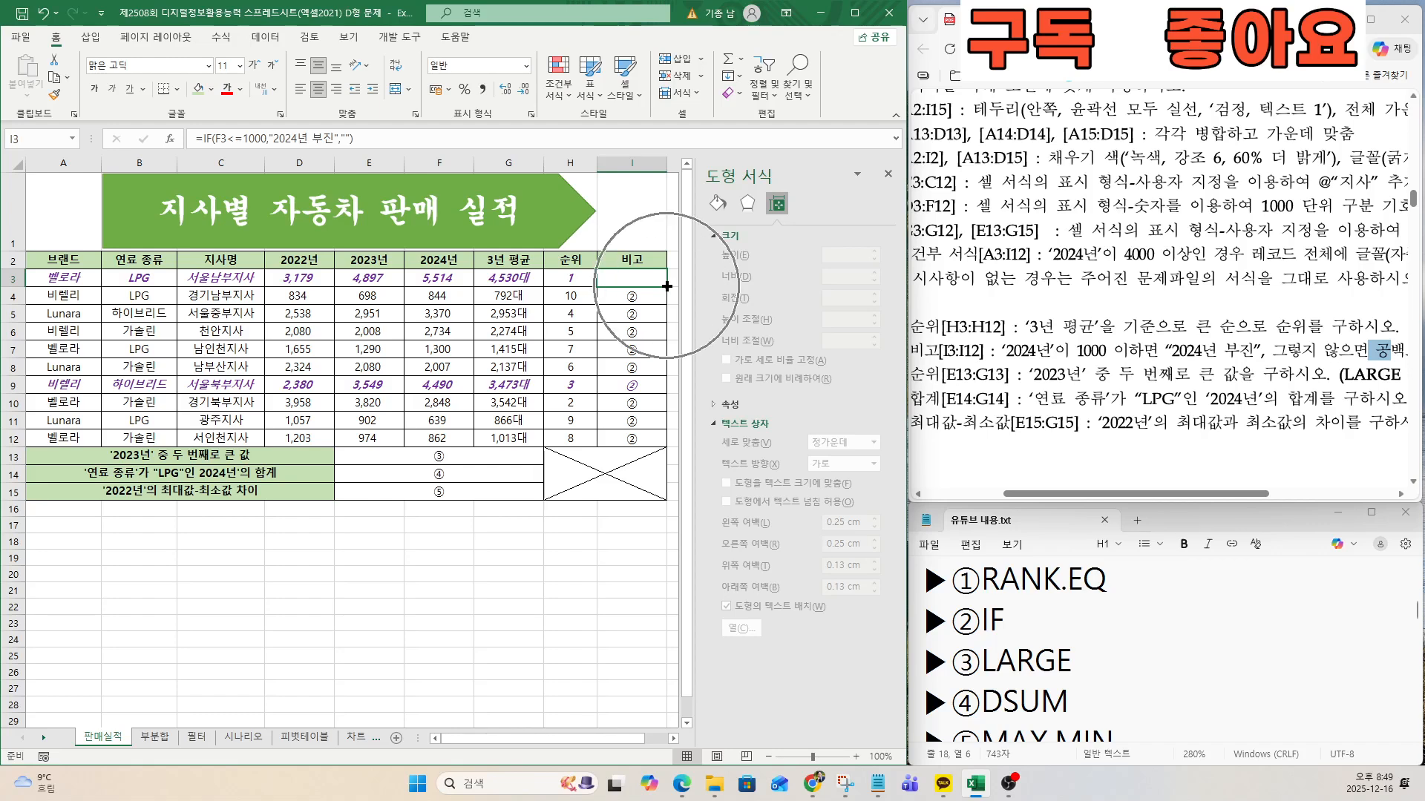
drag(667, 287, 659, 445)
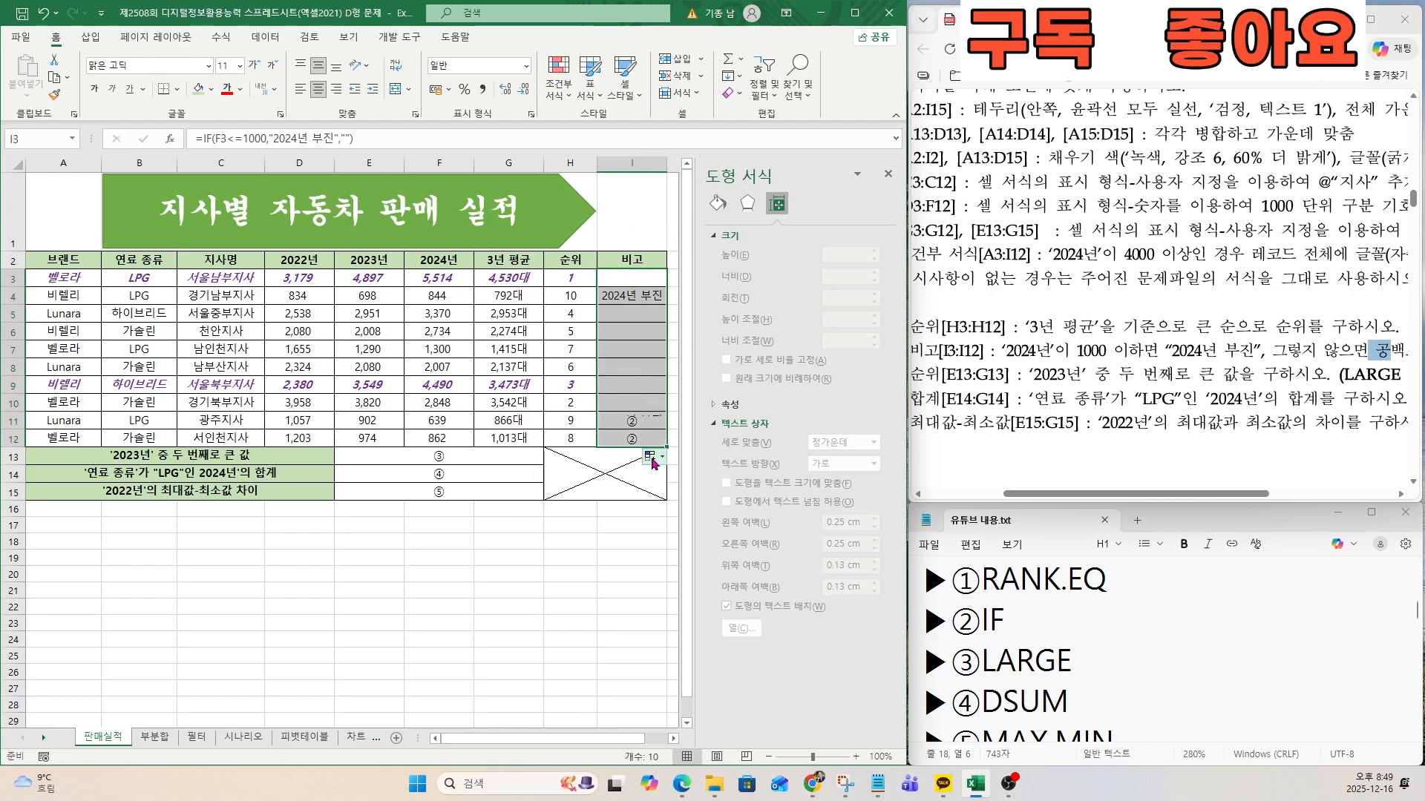
click(633, 393)
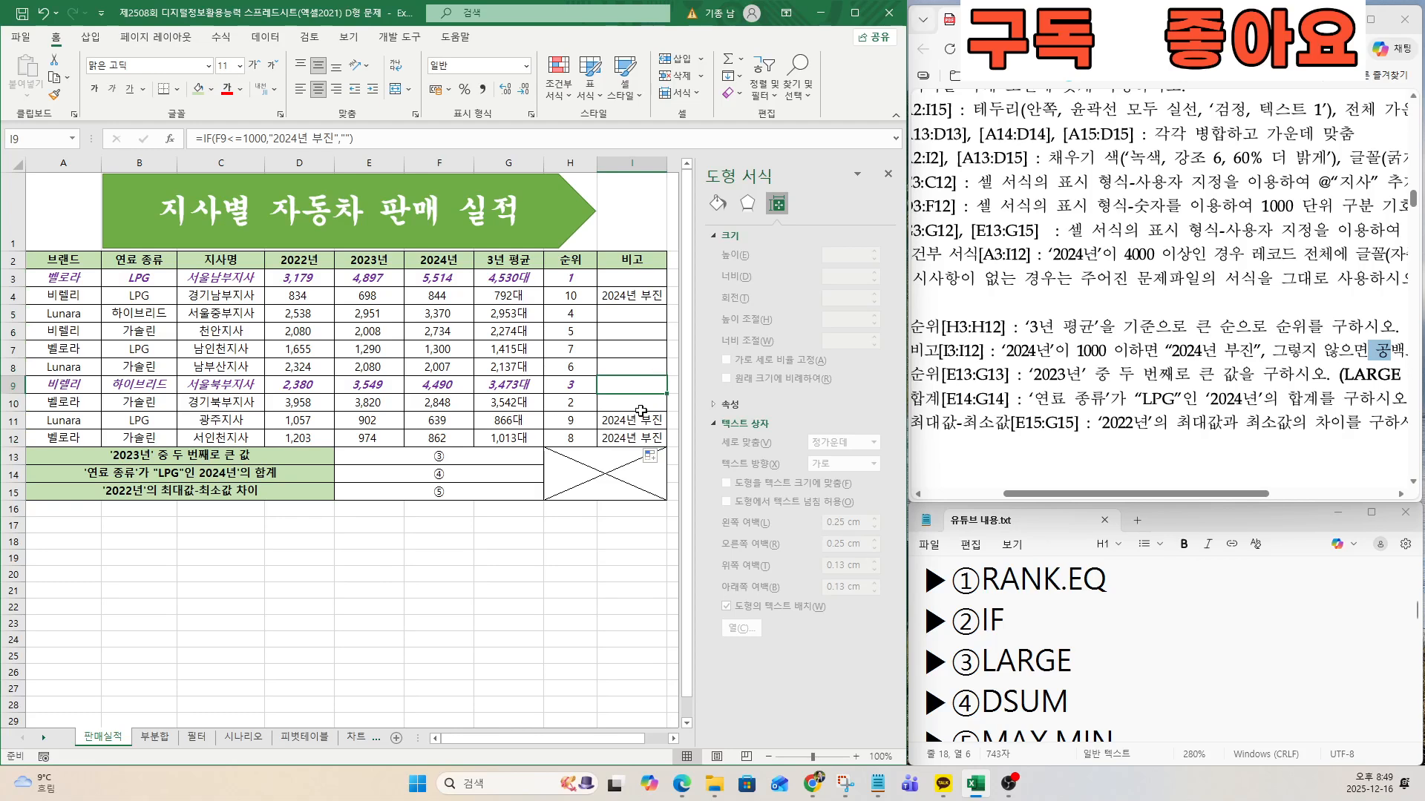
click(958, 495)
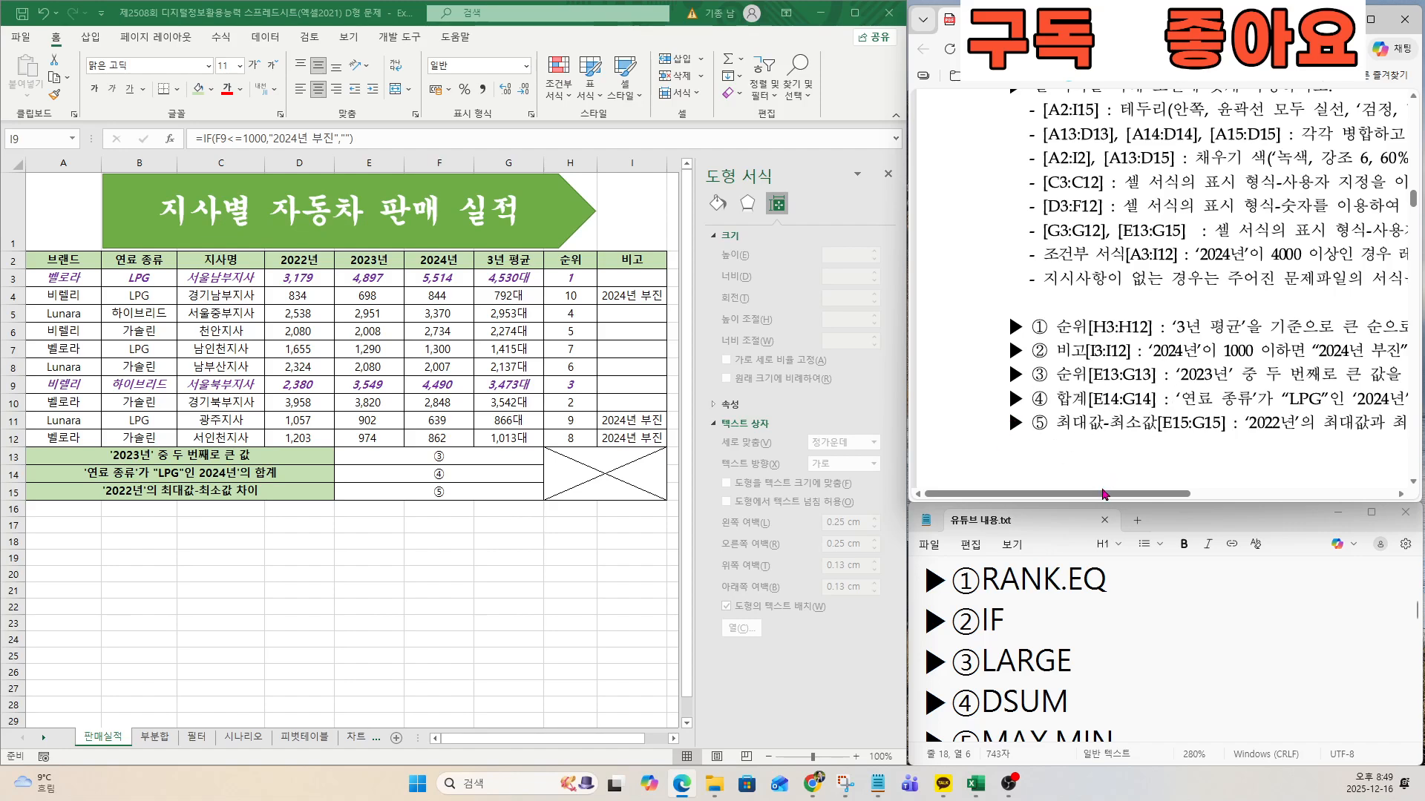
Start a LARGE function in cell E13 with its function arguments open for entry.
drag(1104, 495, 1160, 496)
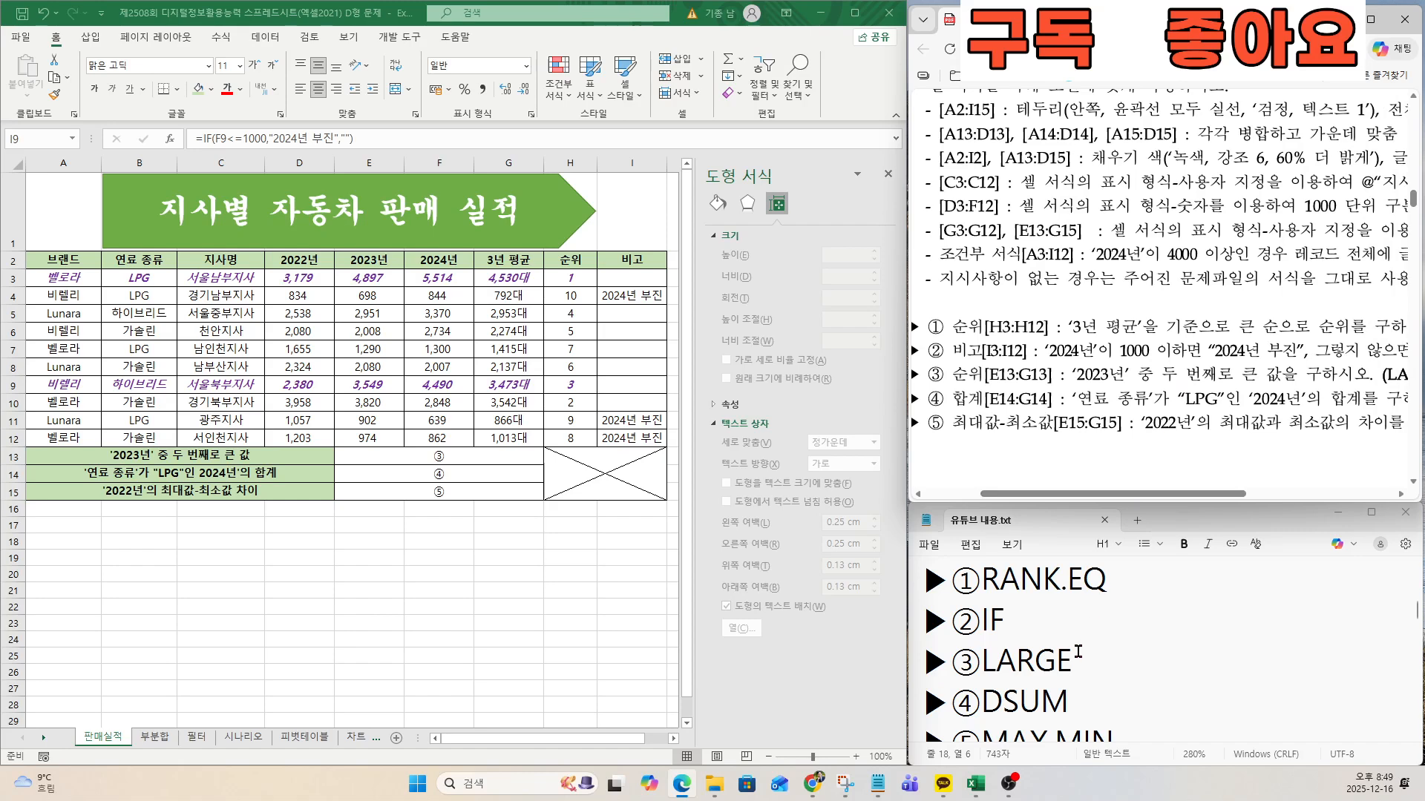
click(423, 459)
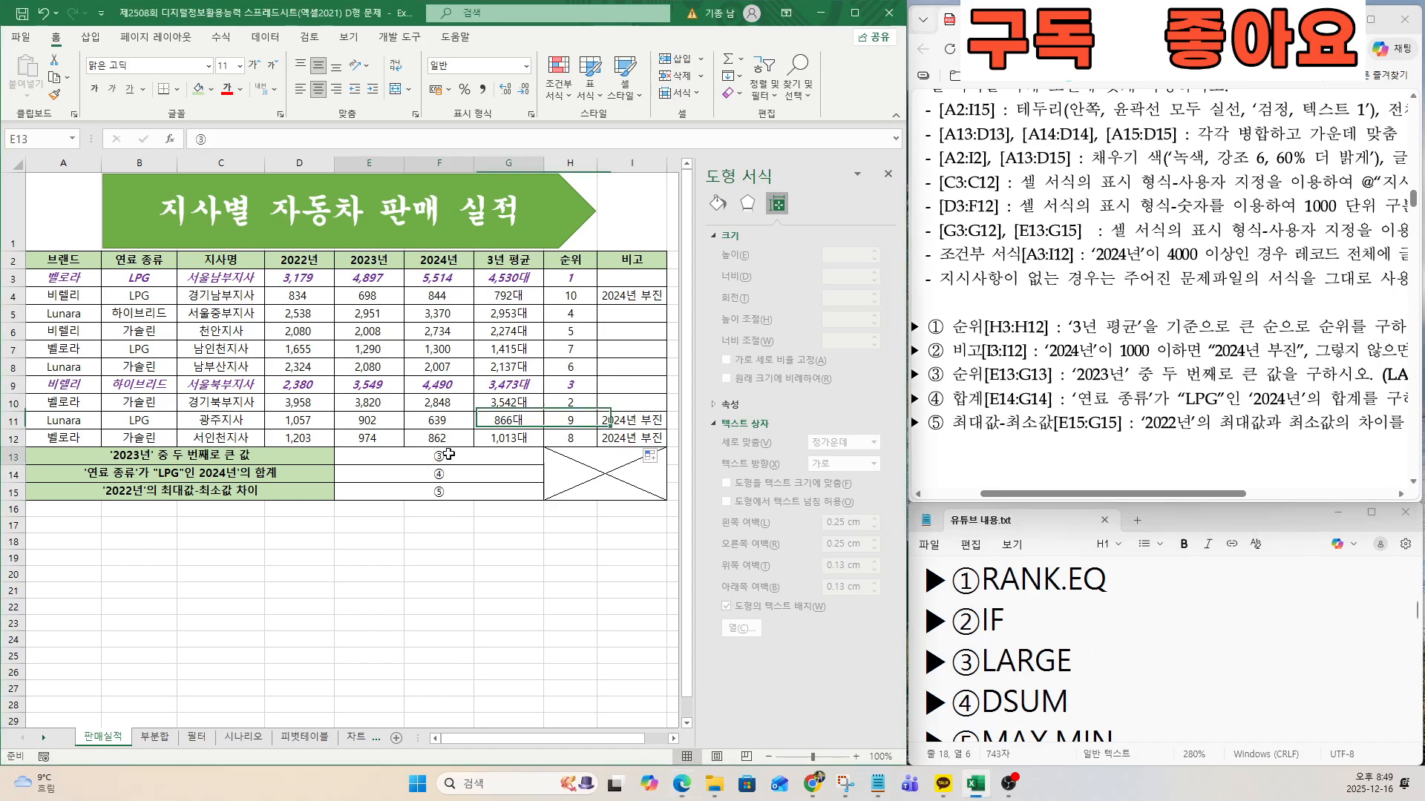
text(=)
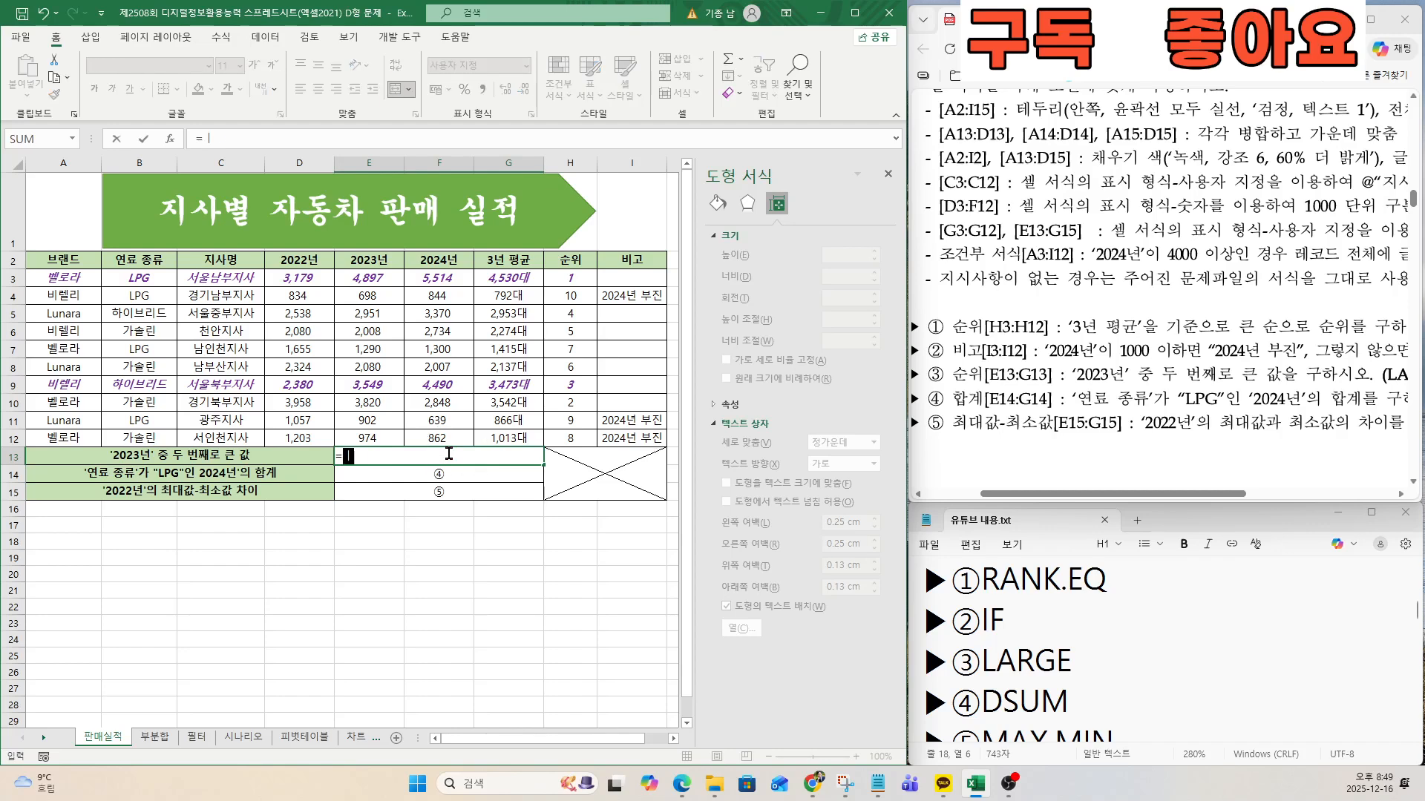
text(LA)
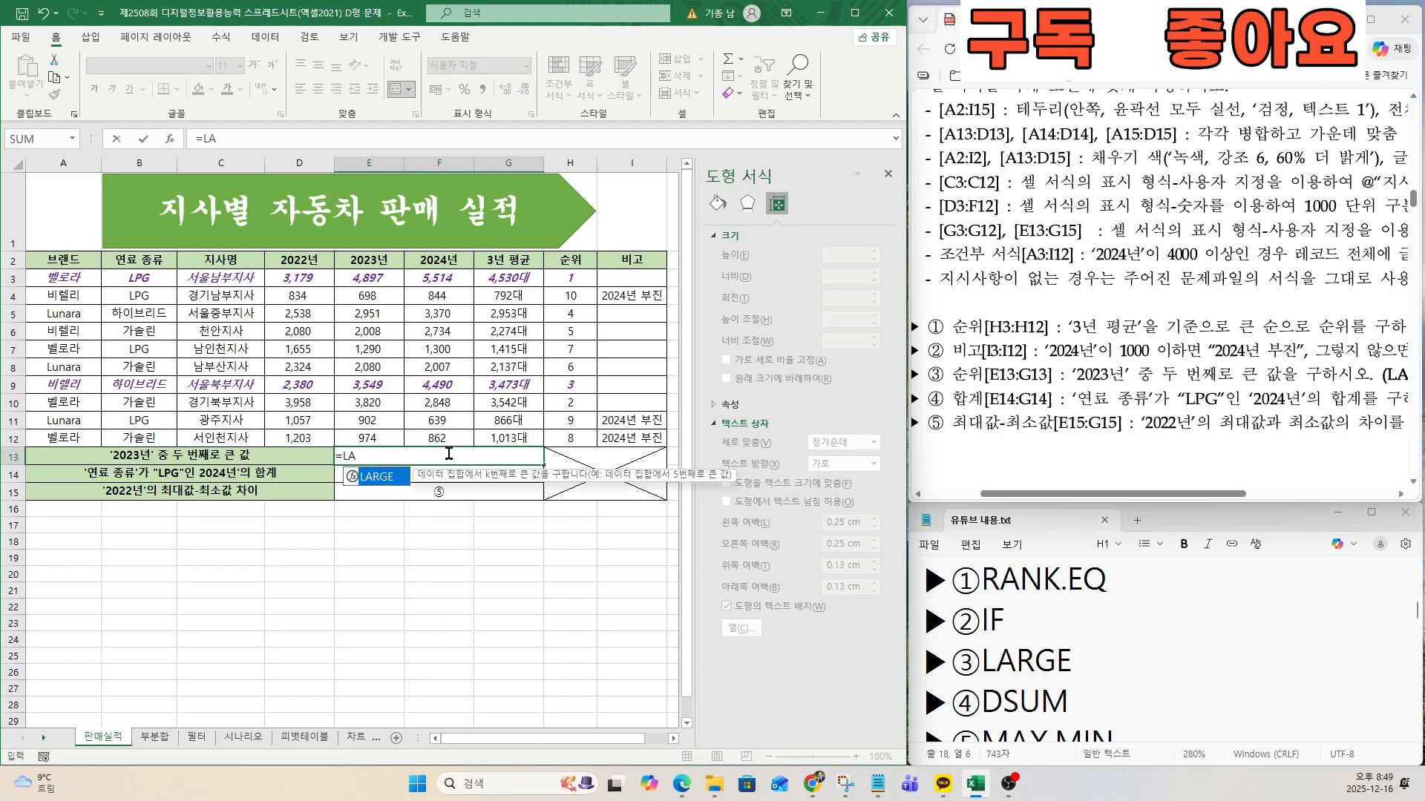
double_click(366, 478)
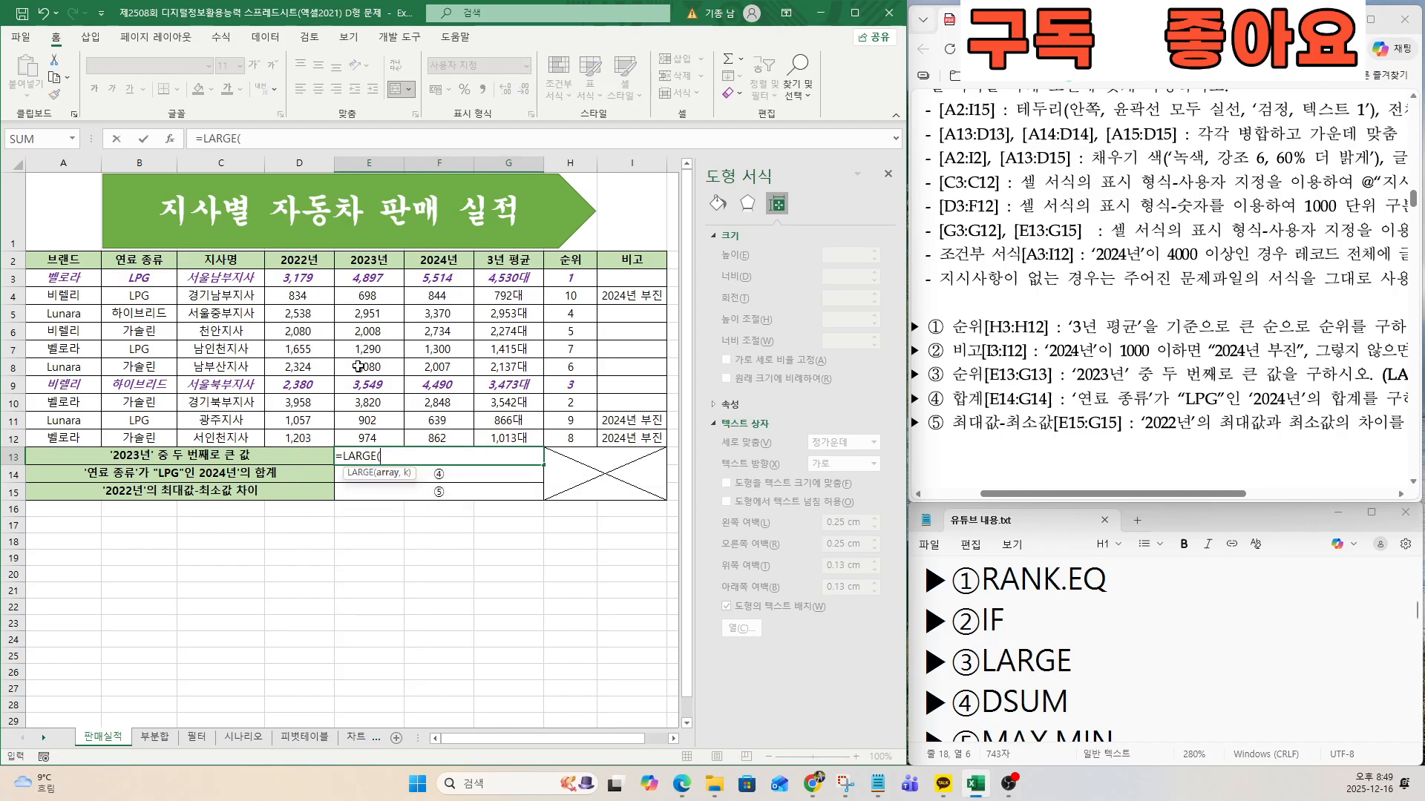
click(169, 143)
drag(524, 502, 610, 512)
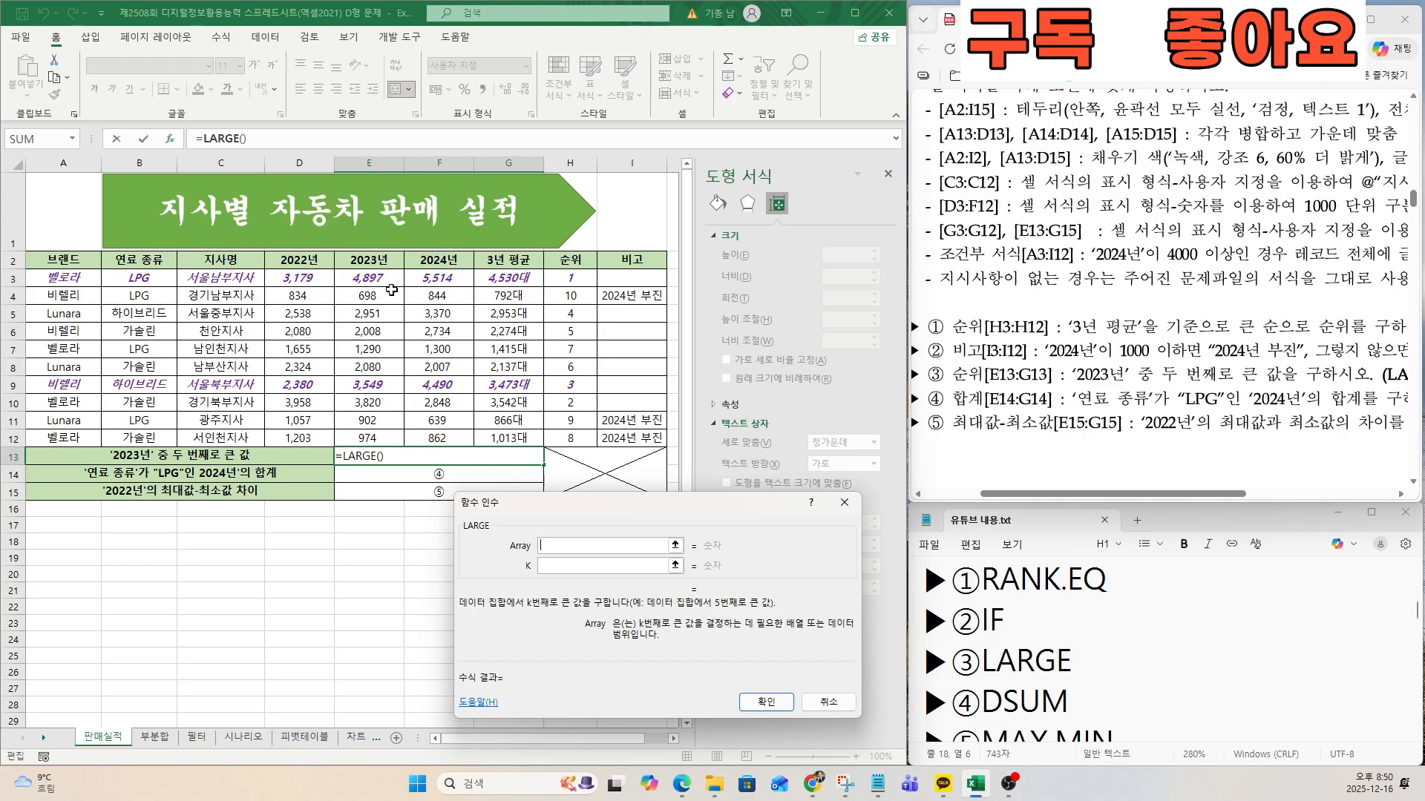
Set the LARGE function's array to the 2023년 values E3:E12 and K to 2, and complete the formula in E13.
drag(380, 278, 378, 440)
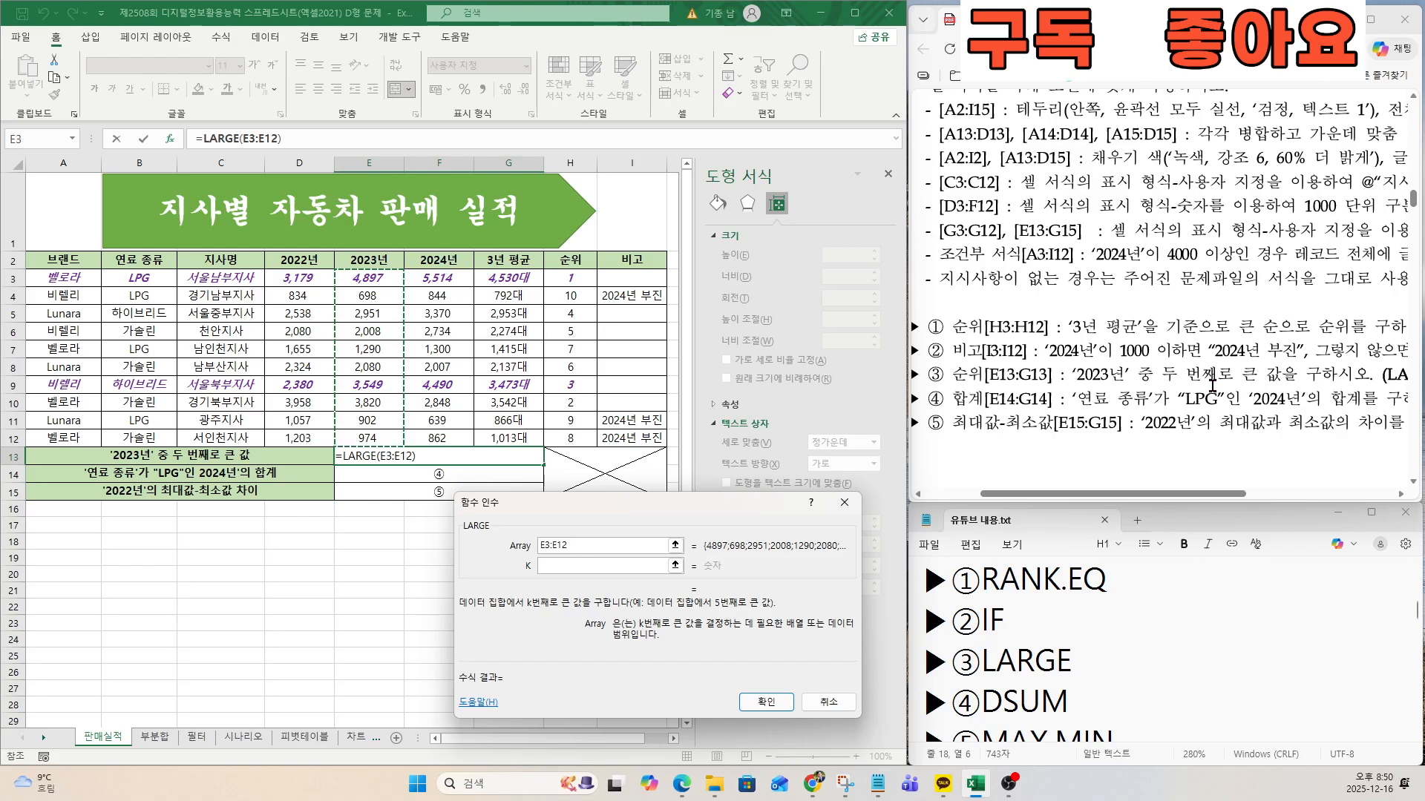
click(578, 566)
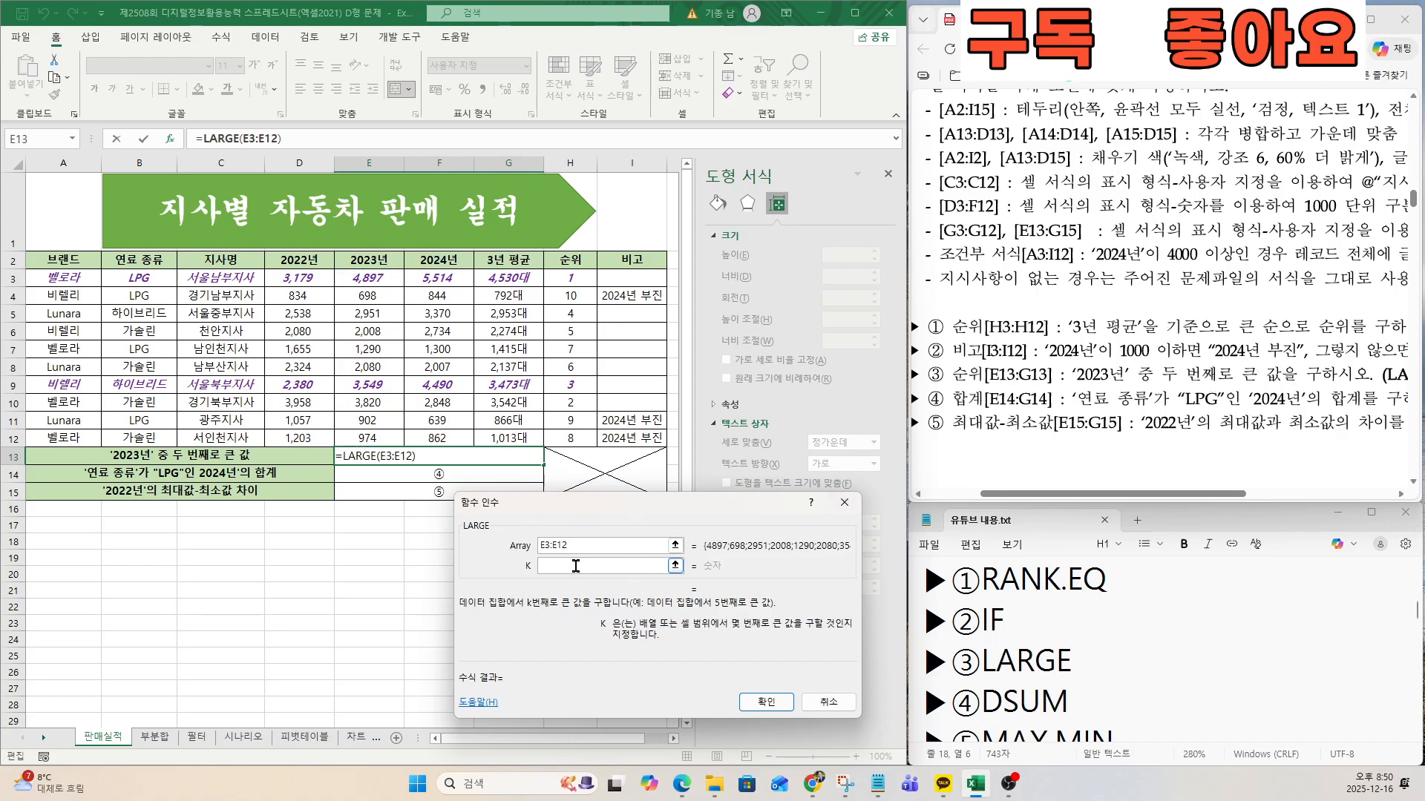
text(2)
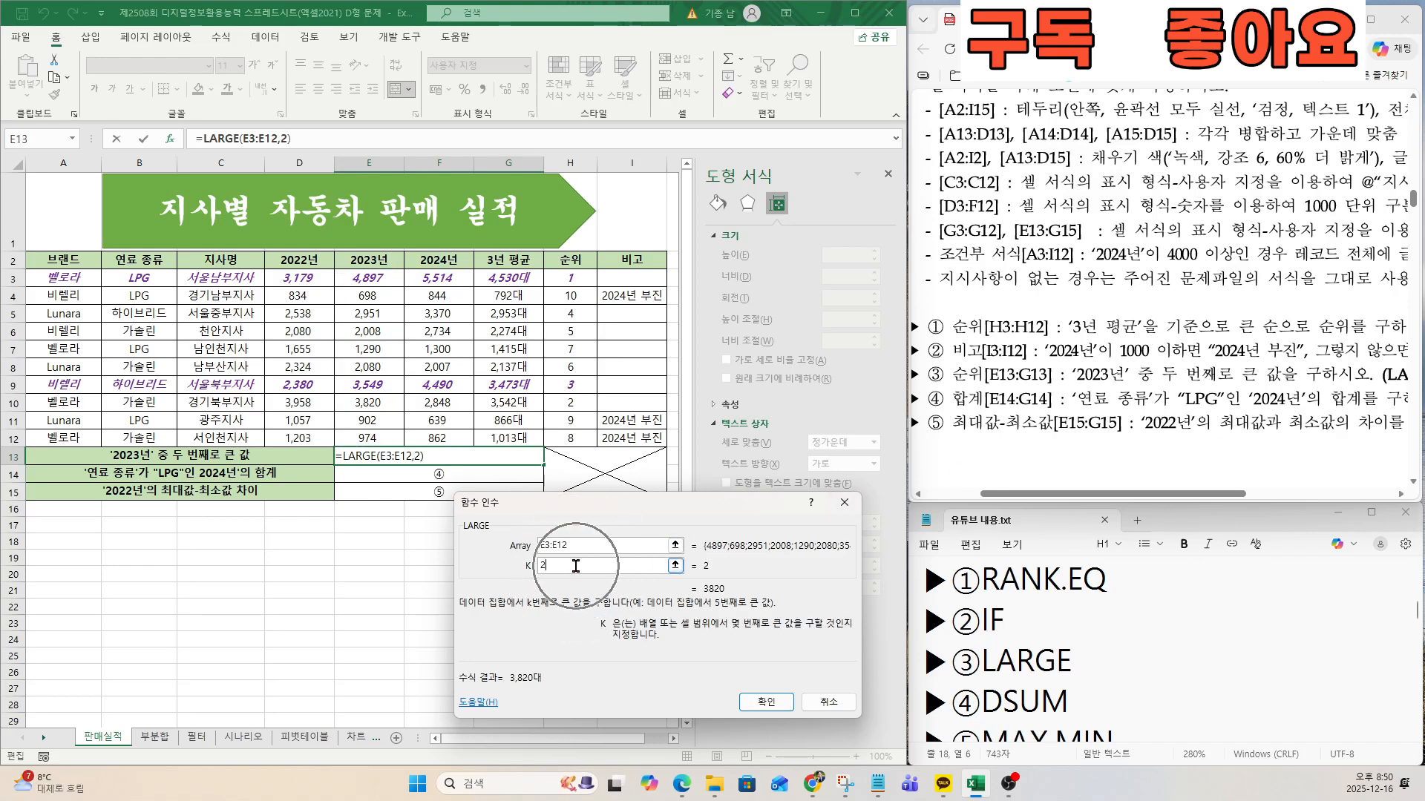
click(747, 699)
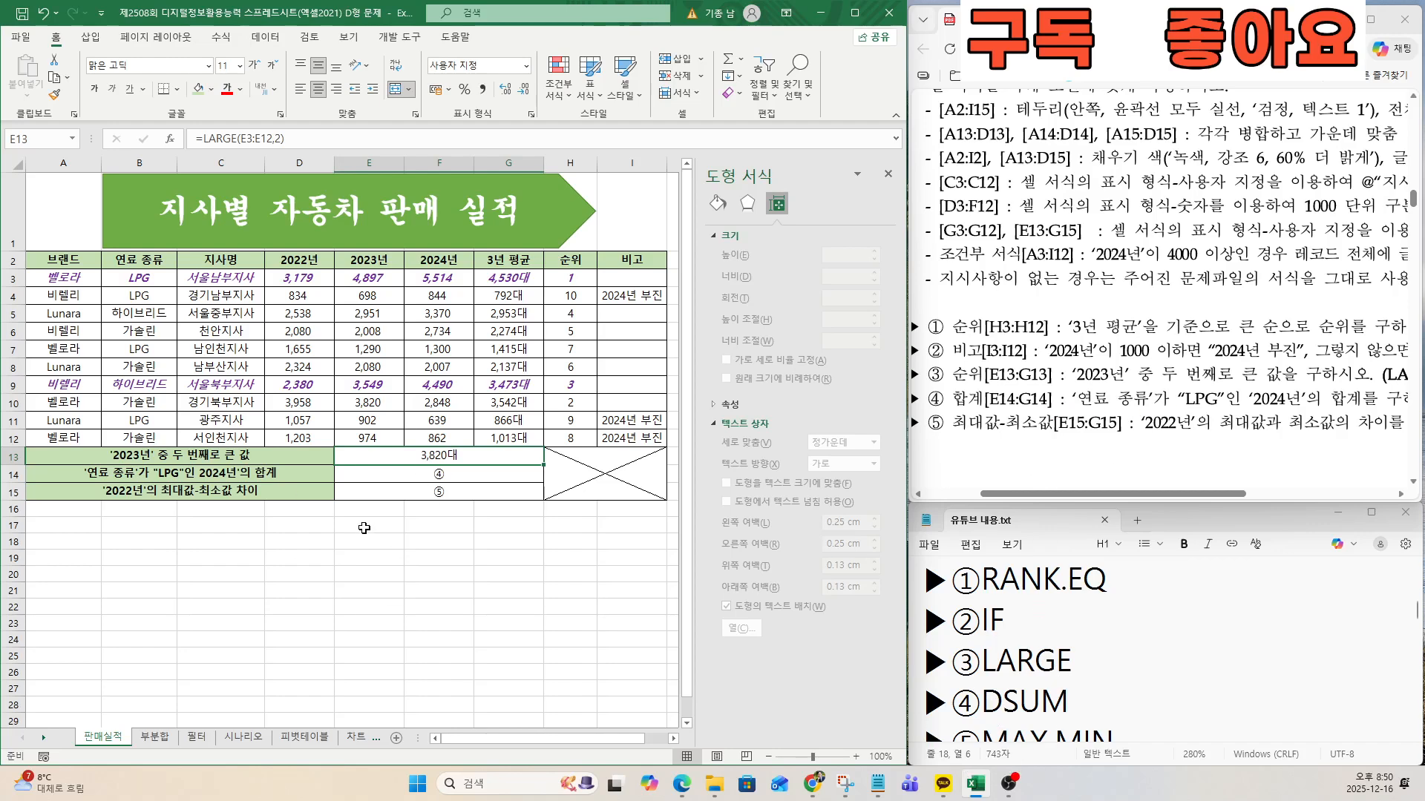
Start a DSUM function in cell E14 with the whole table including headers, A2:I12, as the database.
click(416, 475)
text(=DSUM)
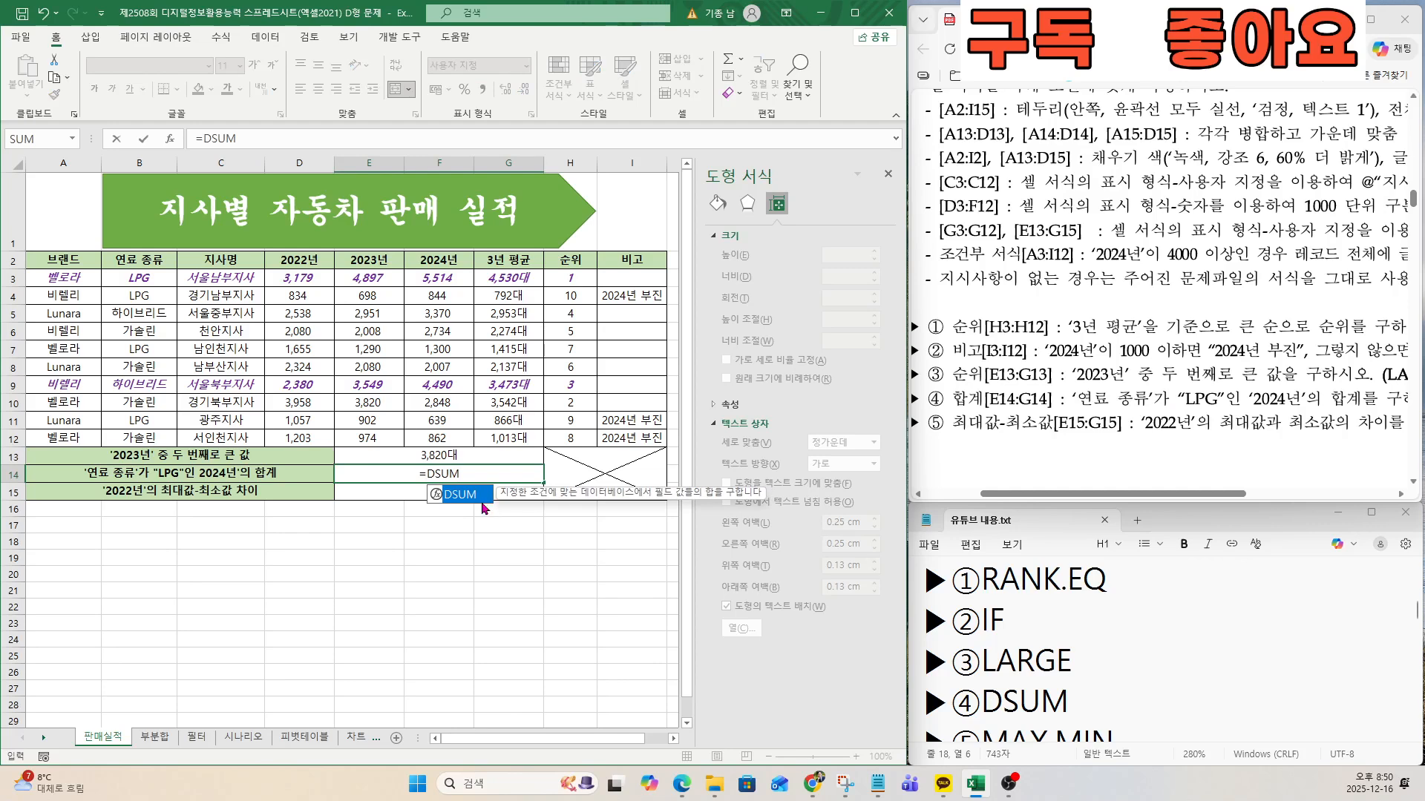
double_click(476, 494)
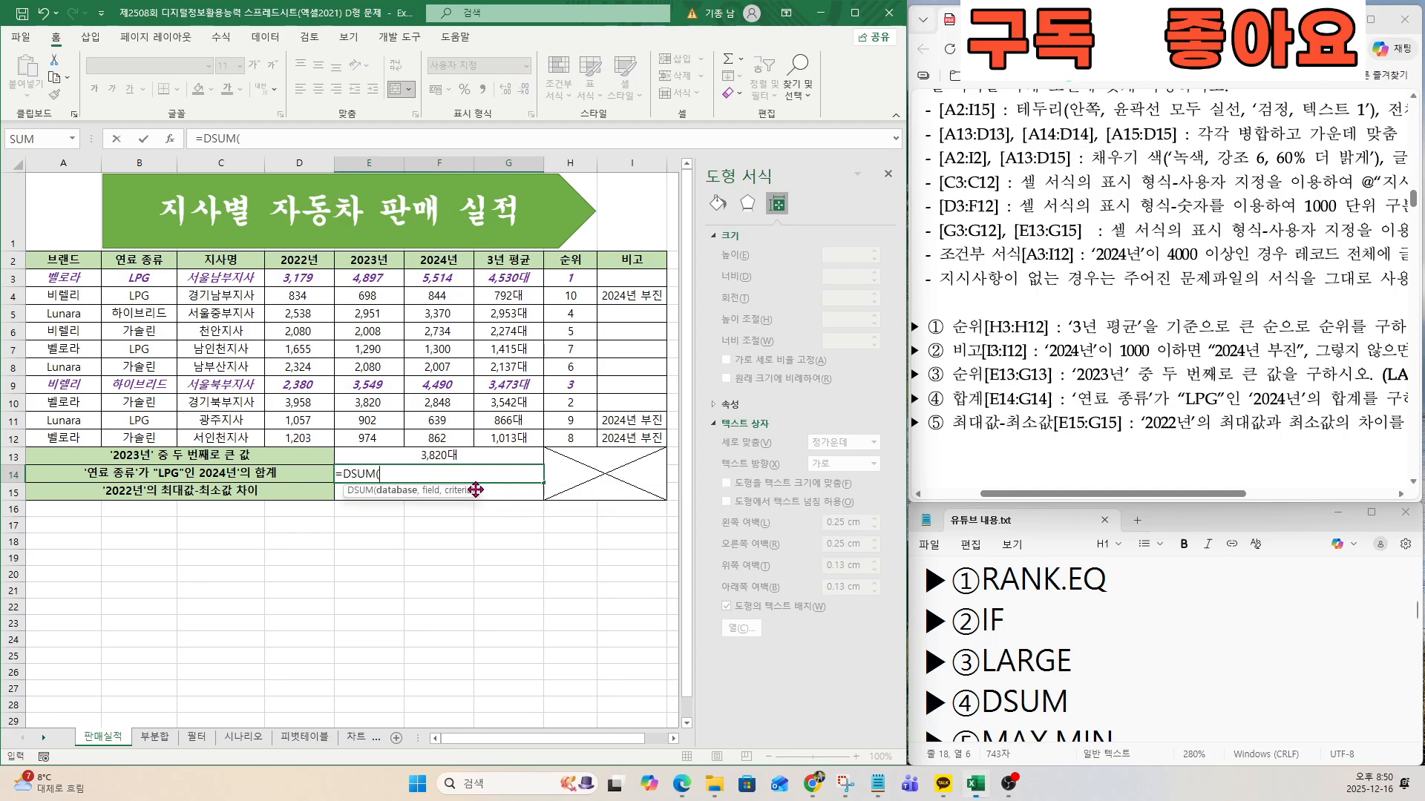
click(179, 141)
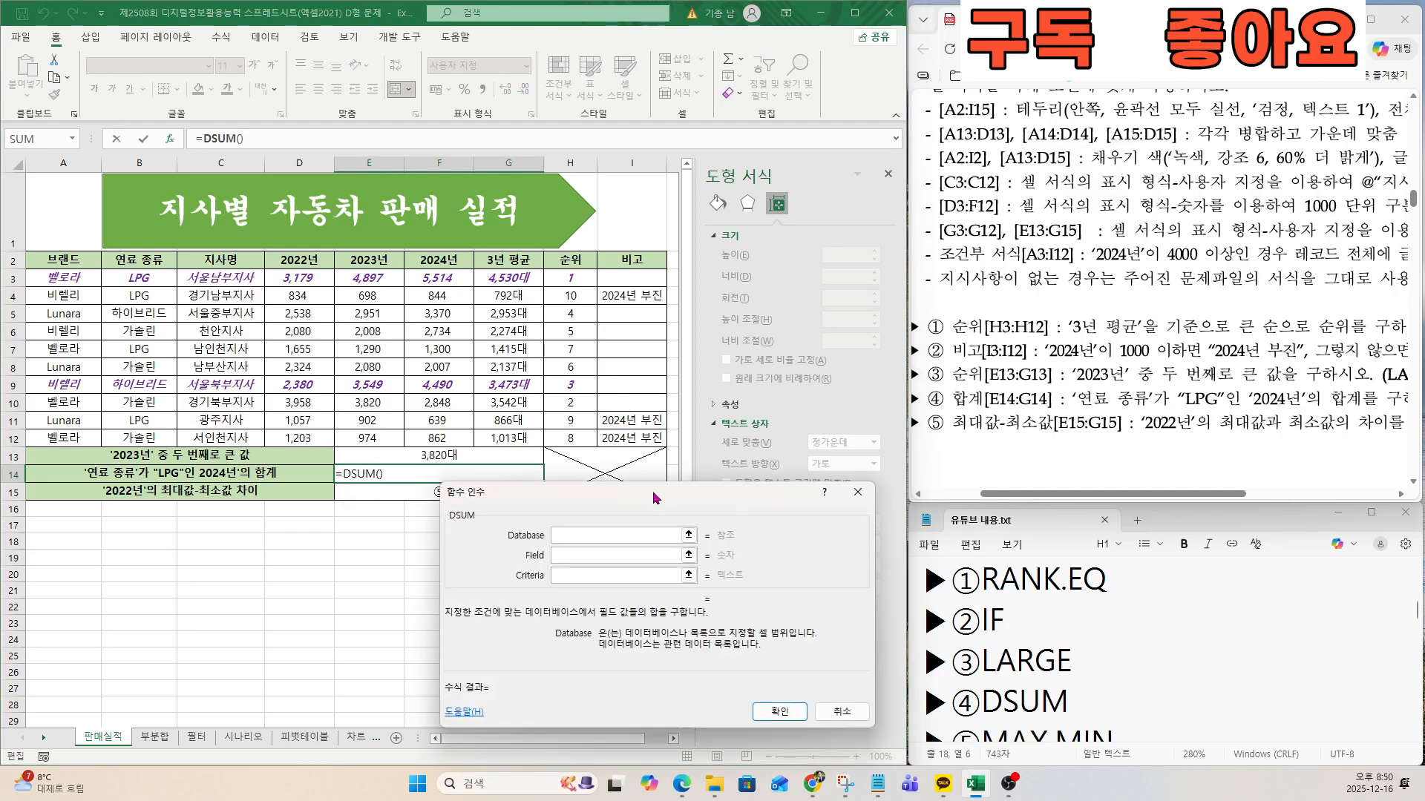
drag(689, 493, 661, 480)
click(559, 522)
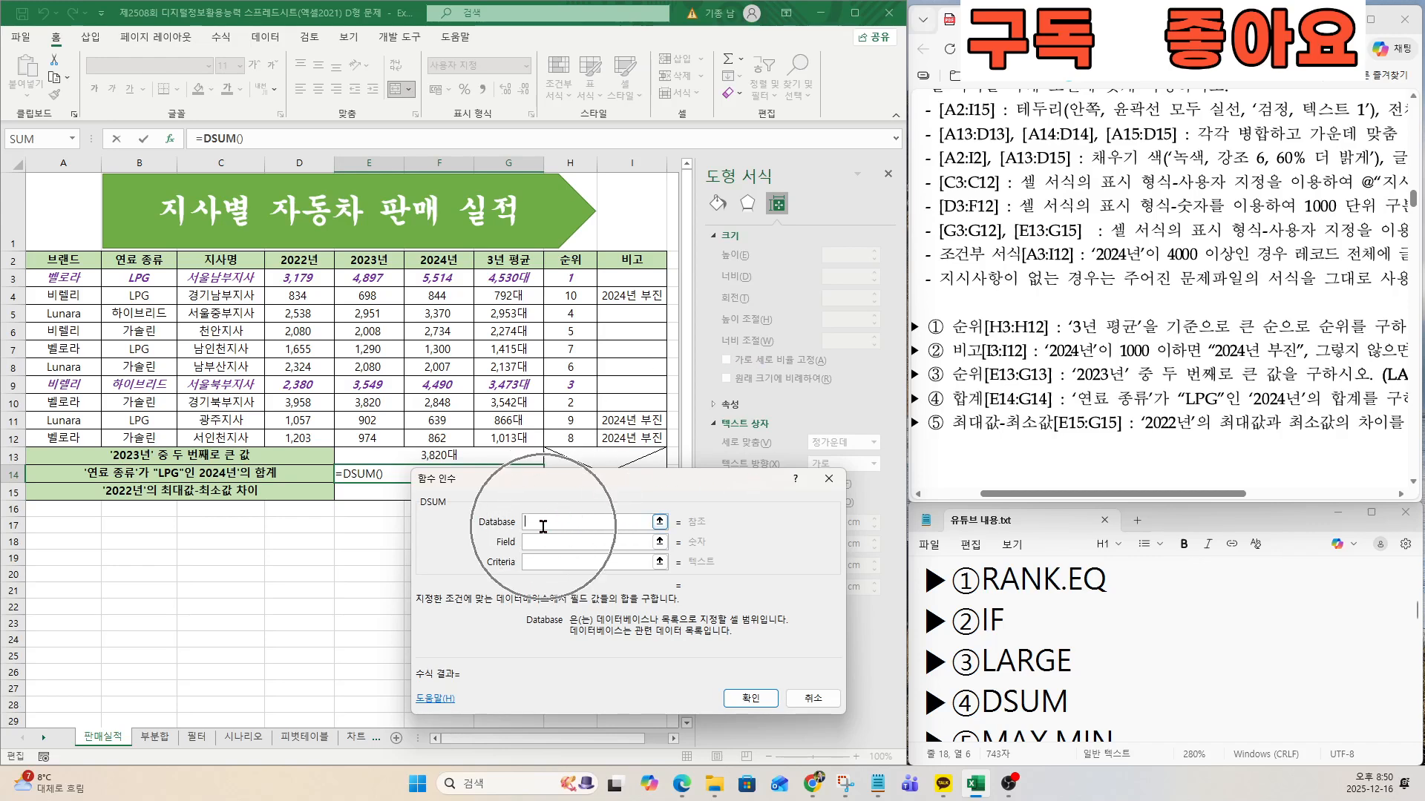
click(70, 259)
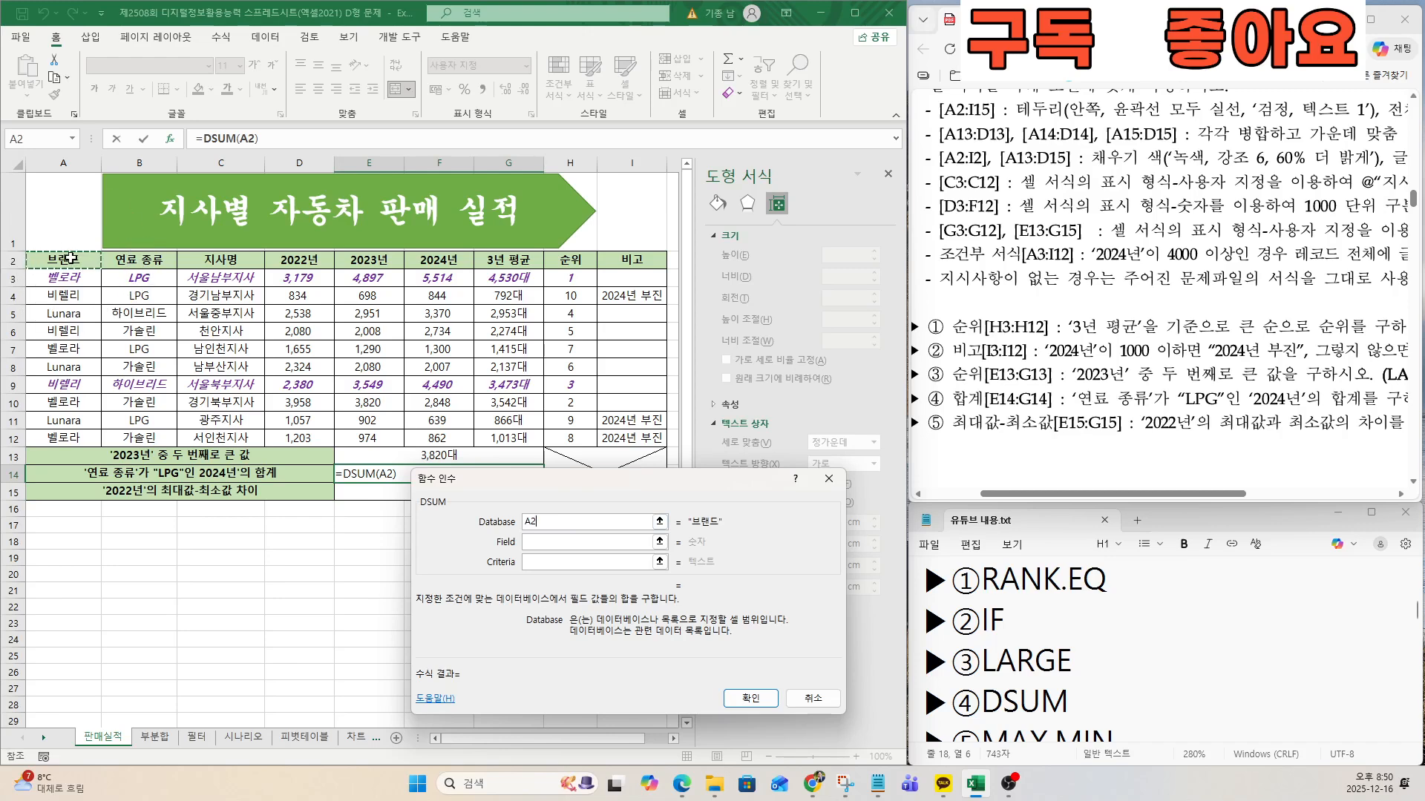
drag(71, 258, 661, 439)
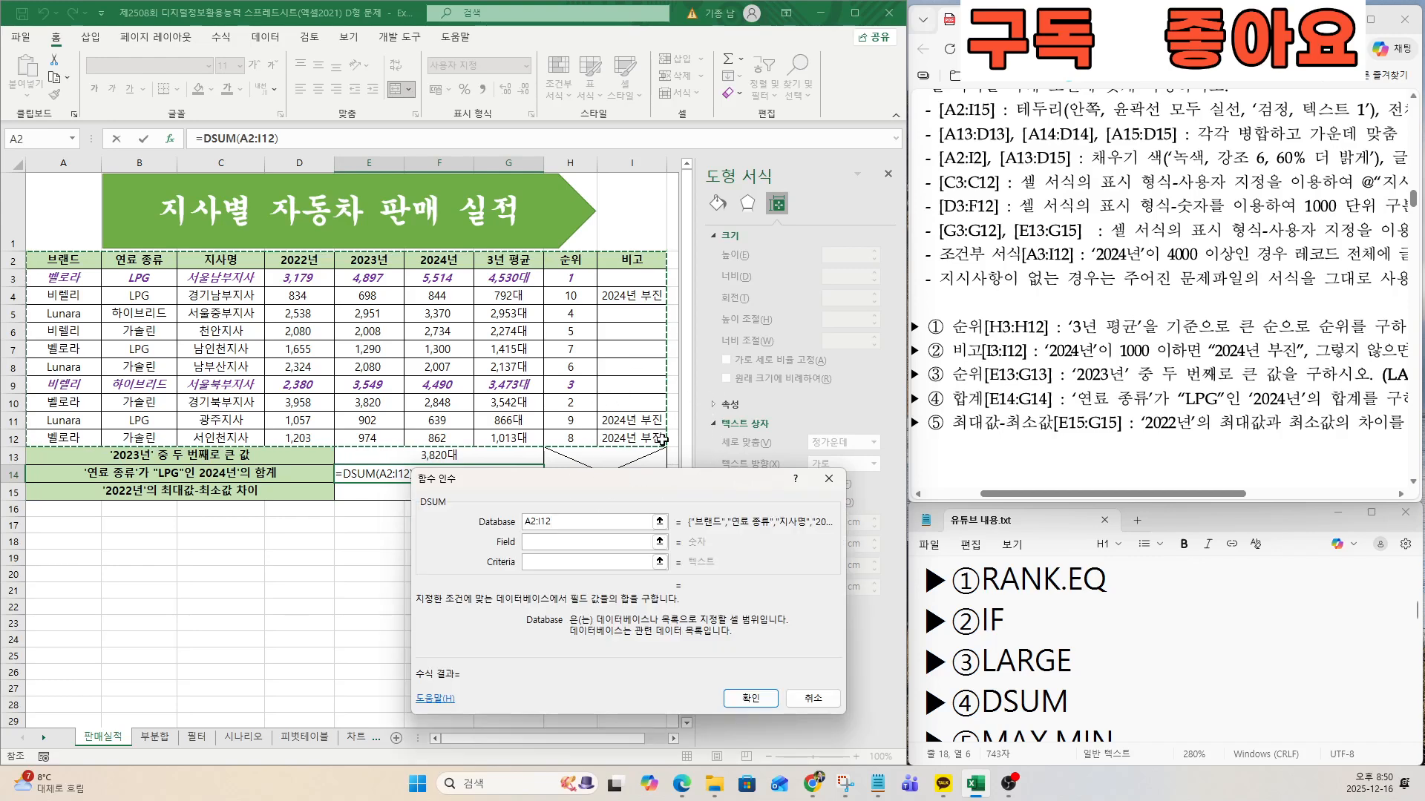
key(ctrl)
Set the DSUM criteria to B2:B3, the 연료 종류 header with its LPG entry.
key(ctrl)
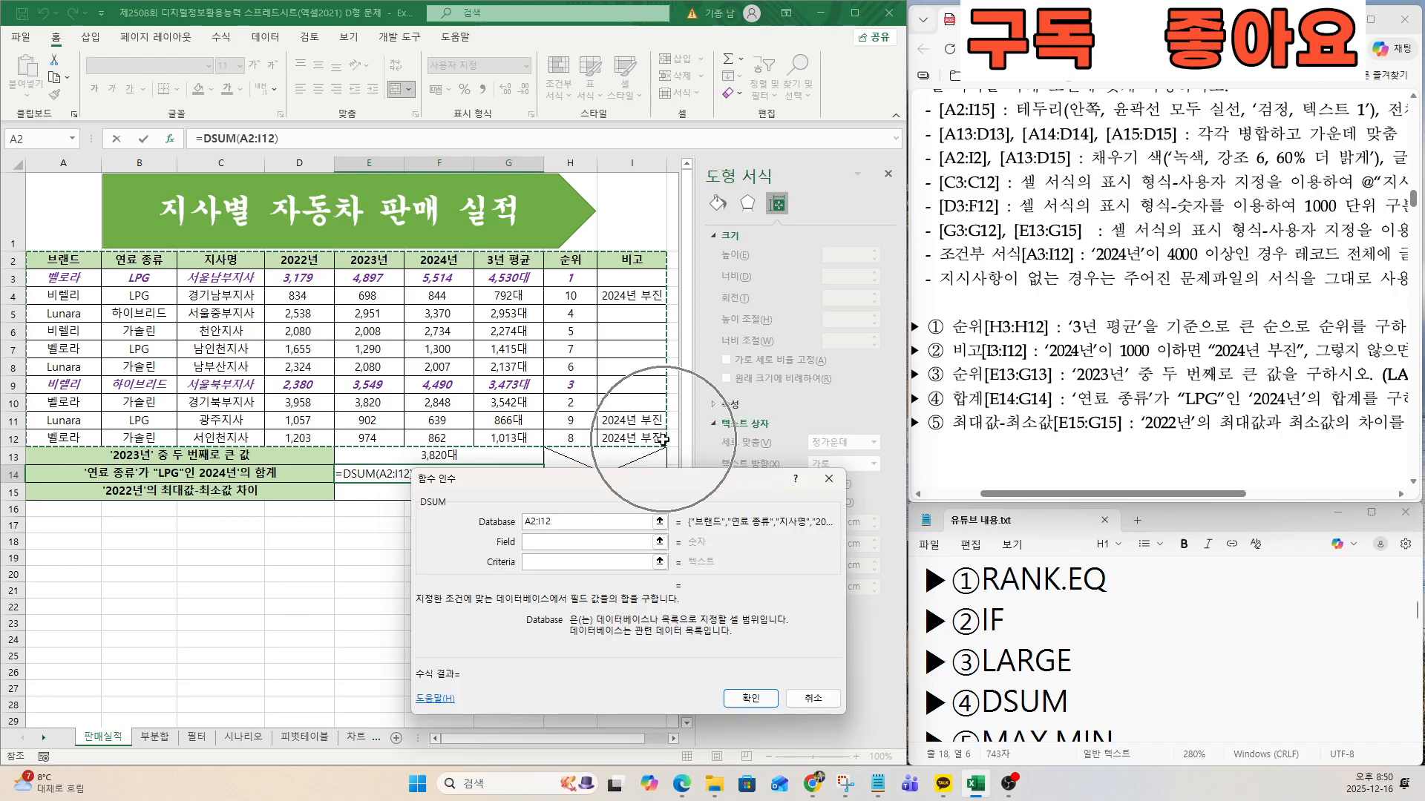
drag(1072, 399, 1229, 398)
key(ctrl)
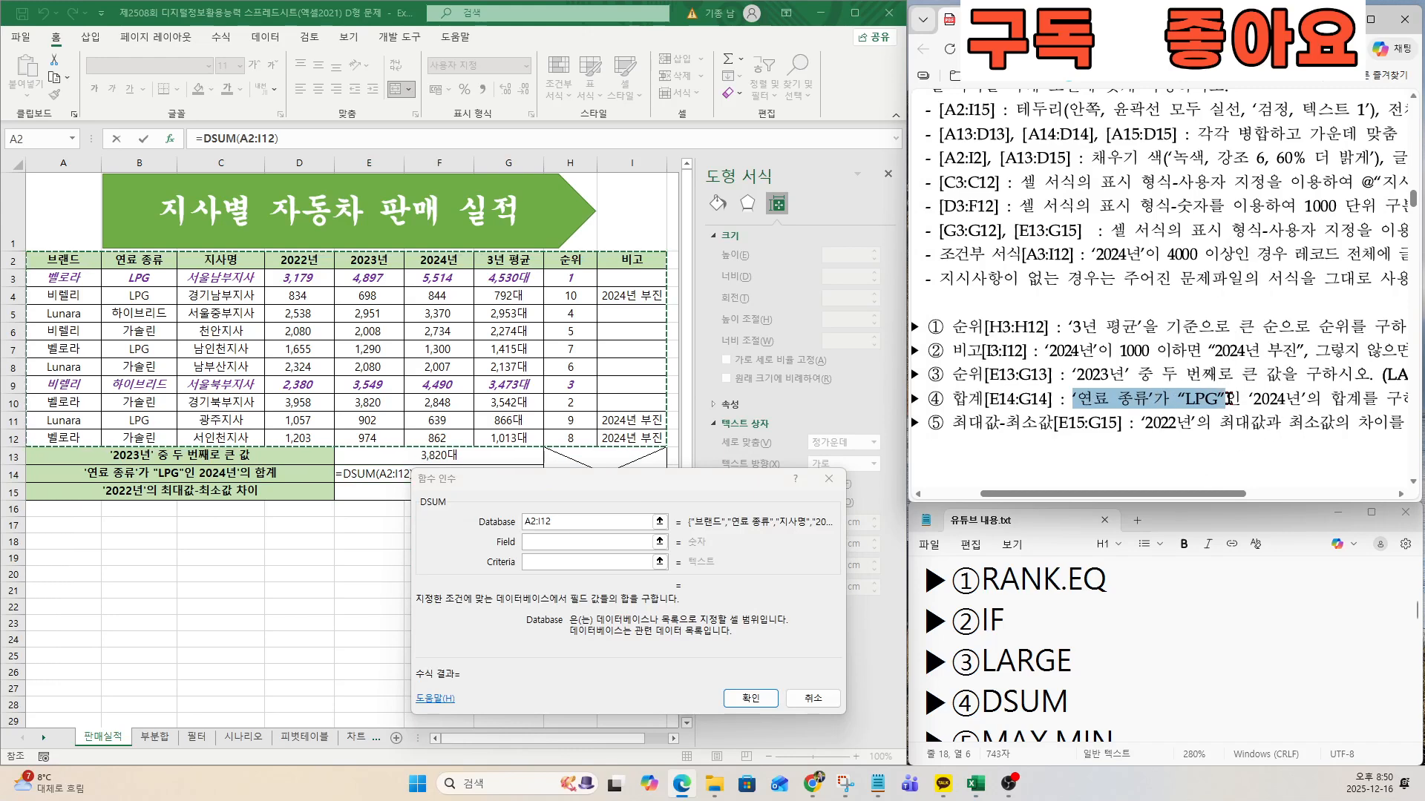
key(ctrl)
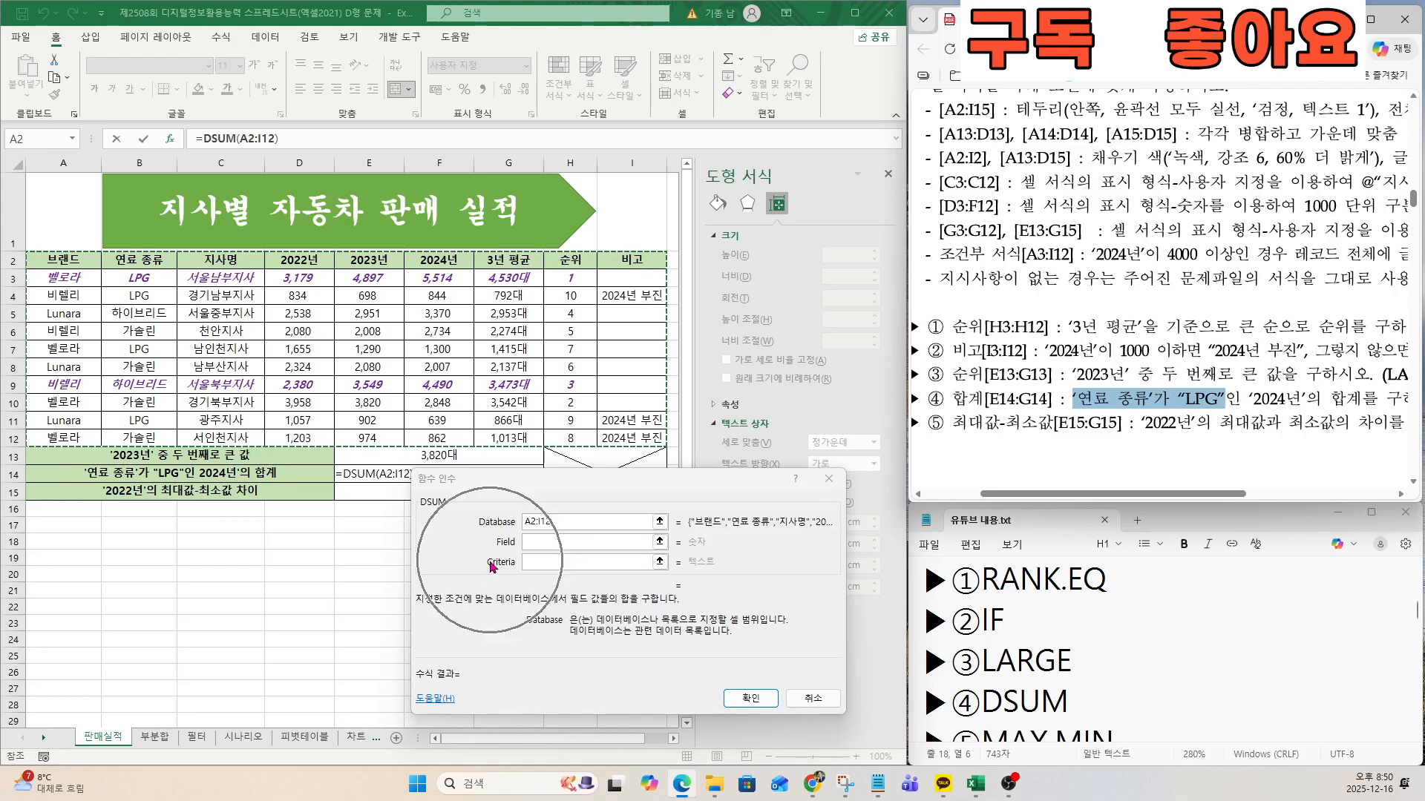
click(533, 563)
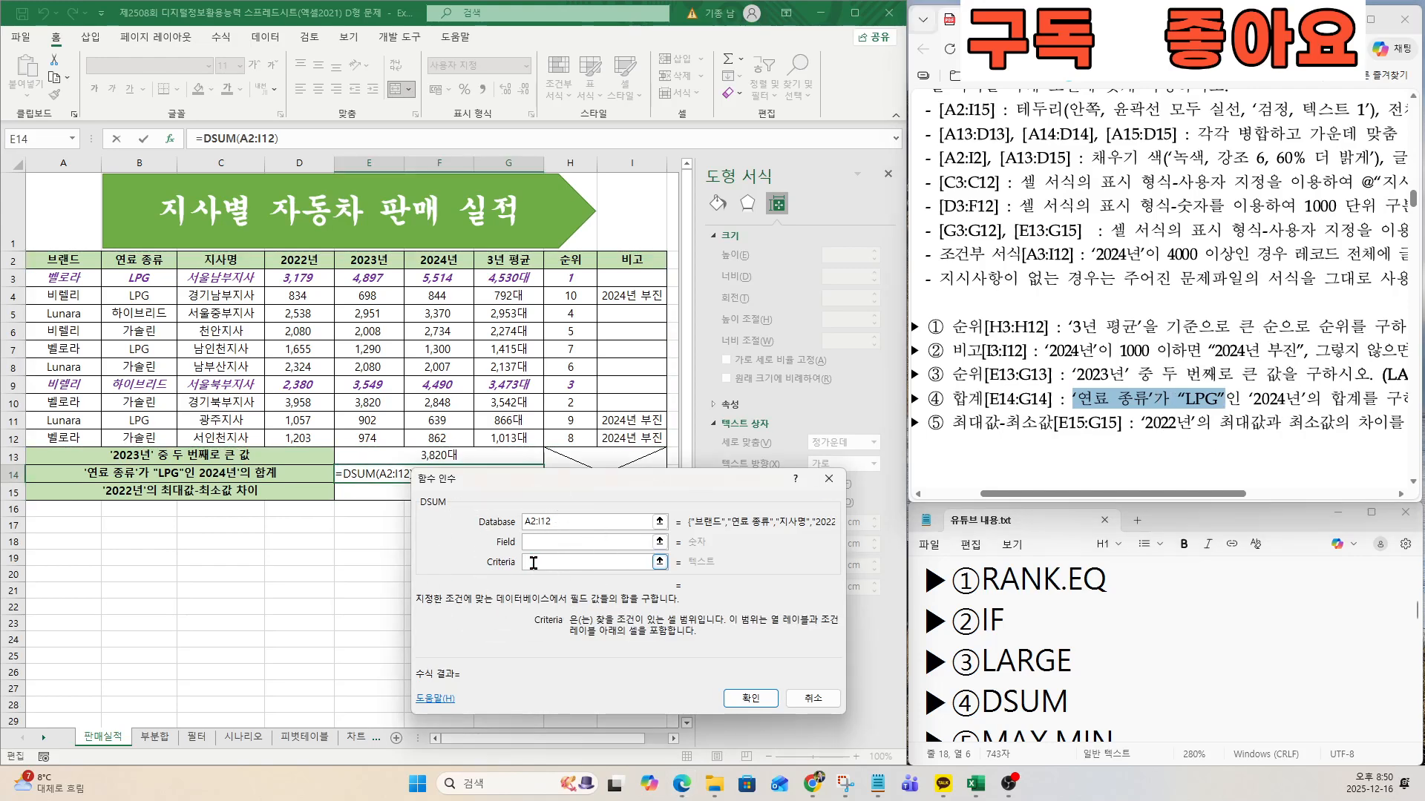
key(ctrl)
key(ctrl)
drag(151, 261, 149, 279)
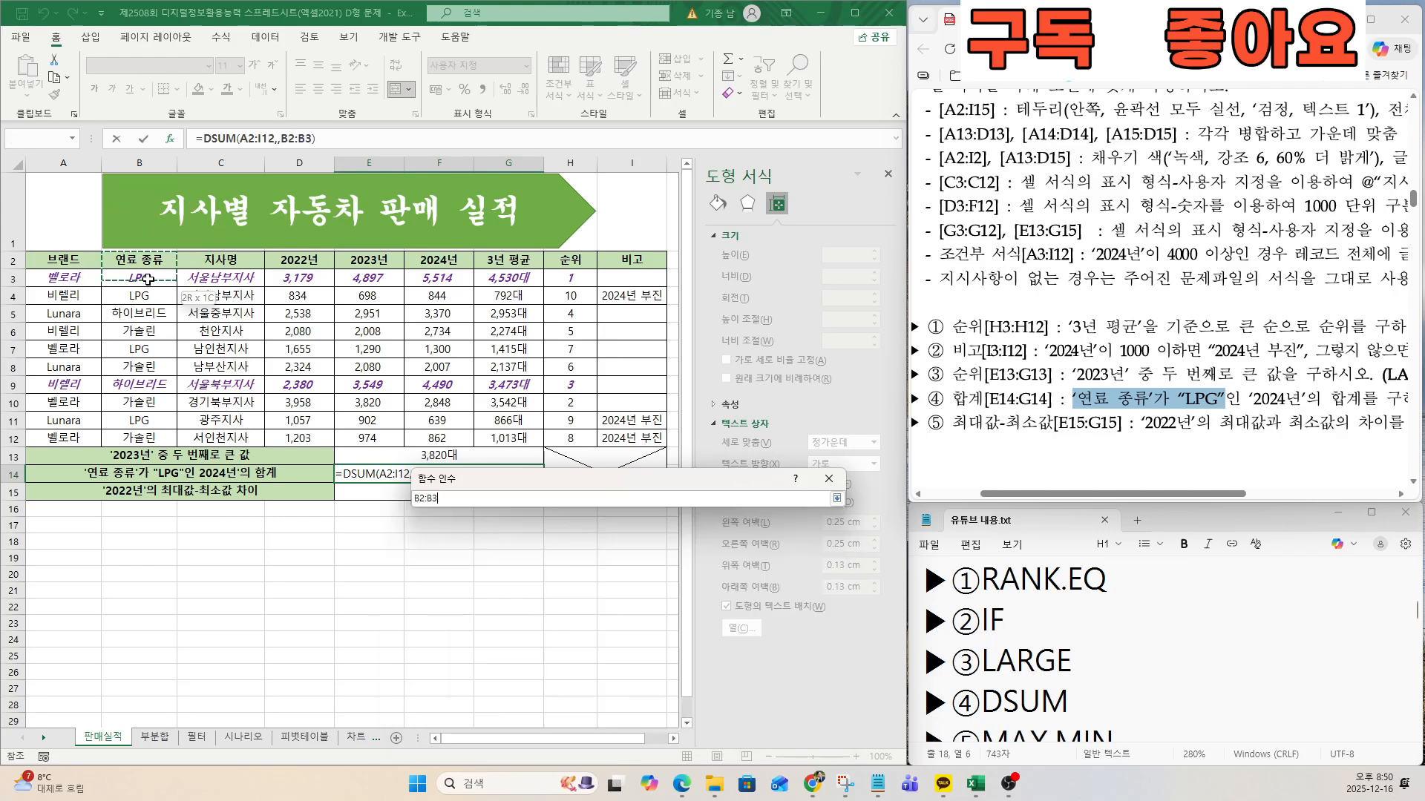
key(ctrl)
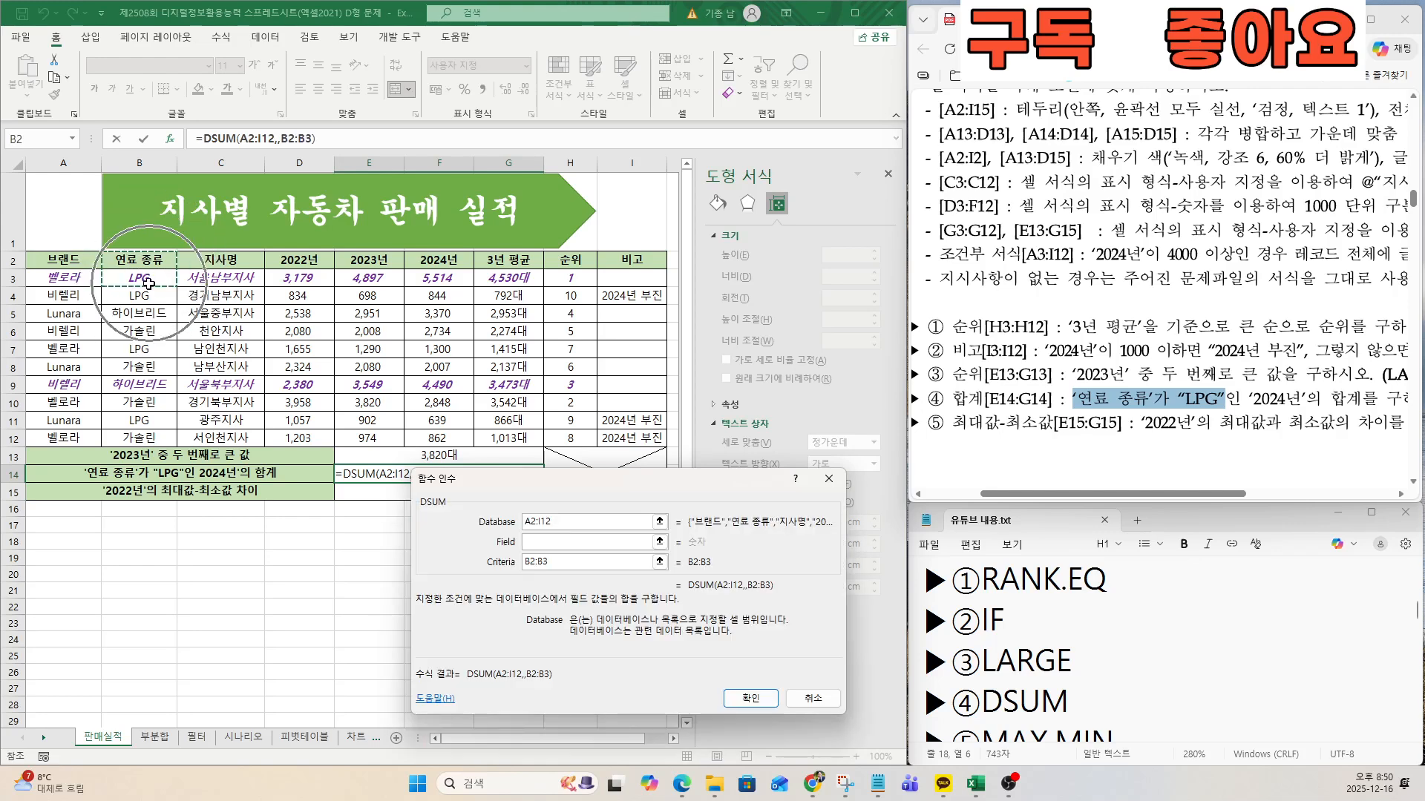
Set the DSUM field to the 2024년 header cell F2 and complete the formula in E14.
drag(1249, 399, 1363, 403)
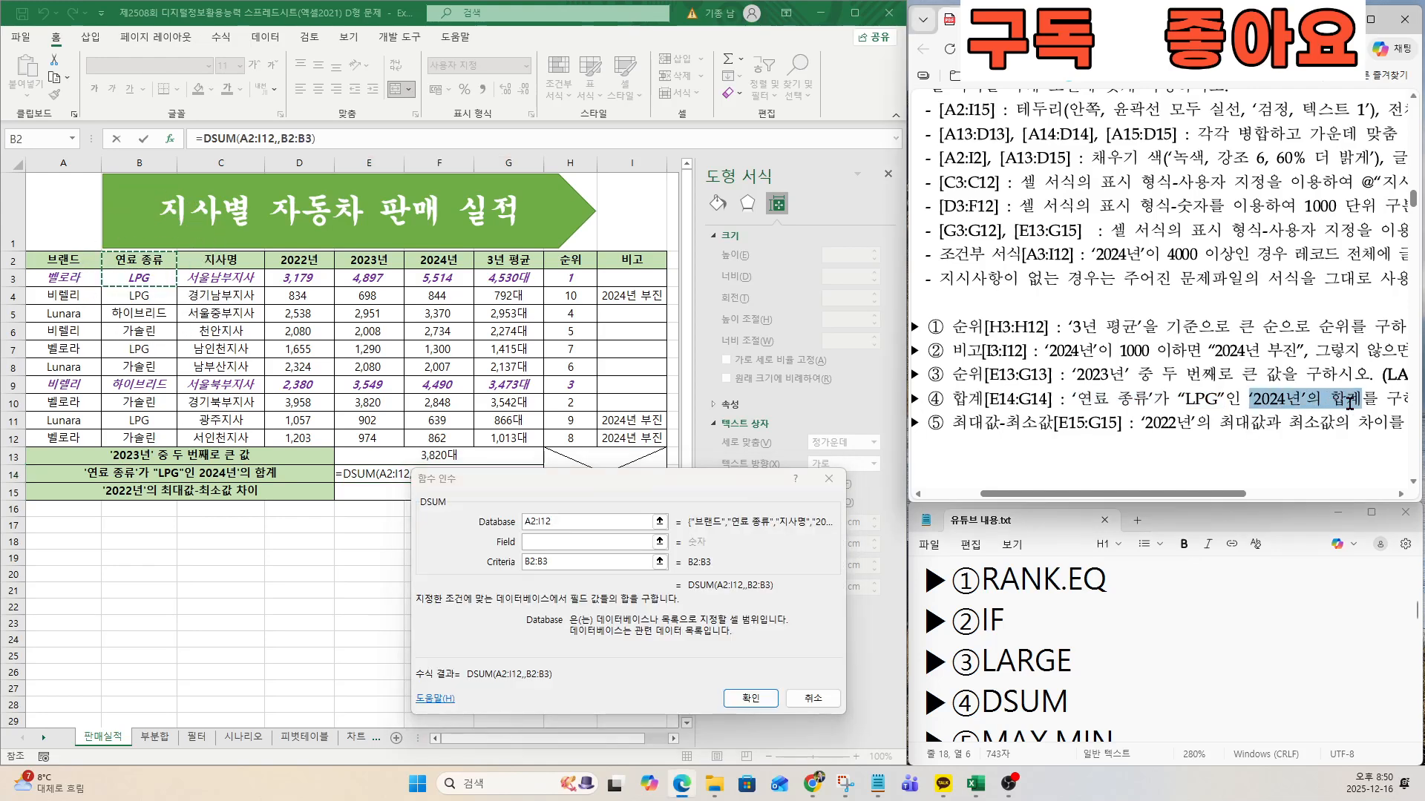
click(550, 541)
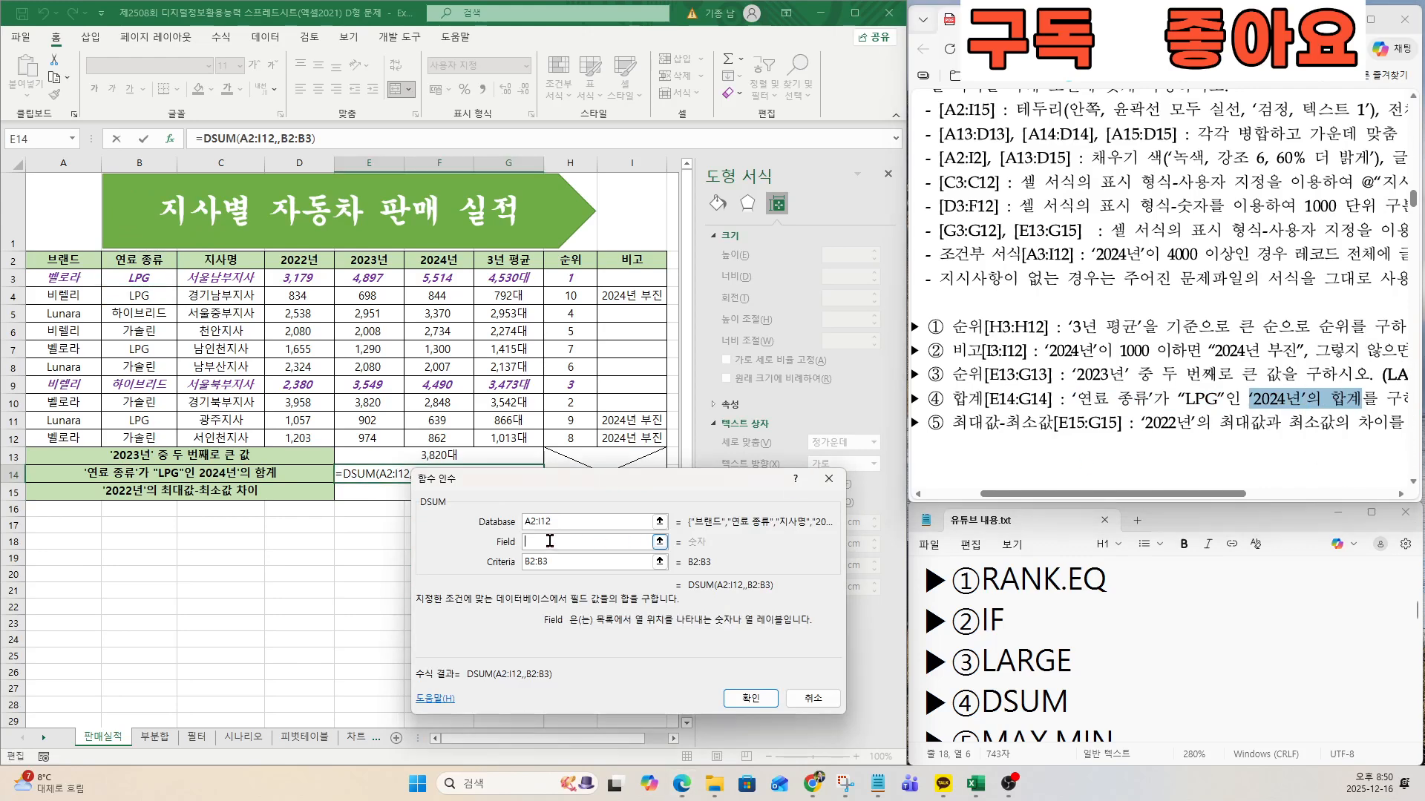
key(ctrl)
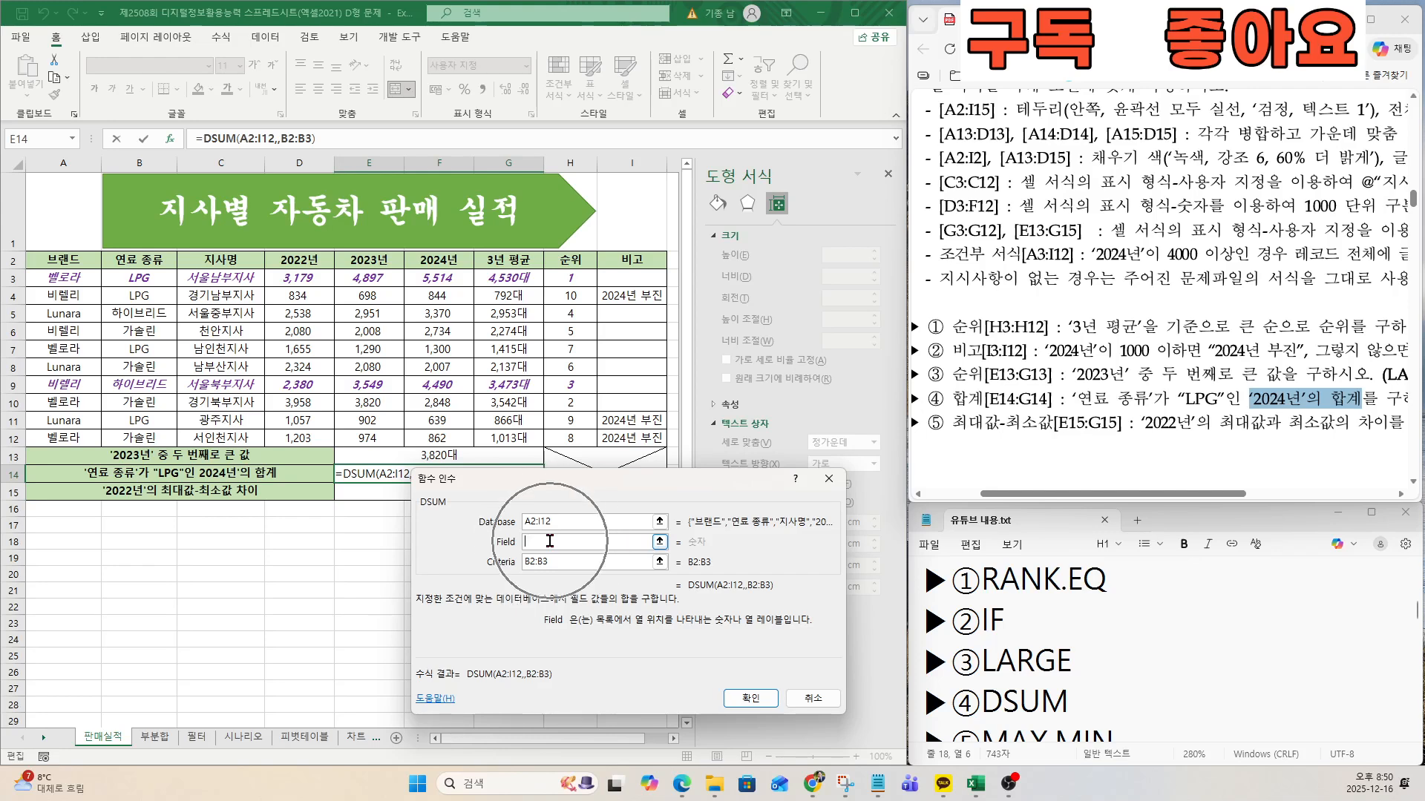
key(ctrl)
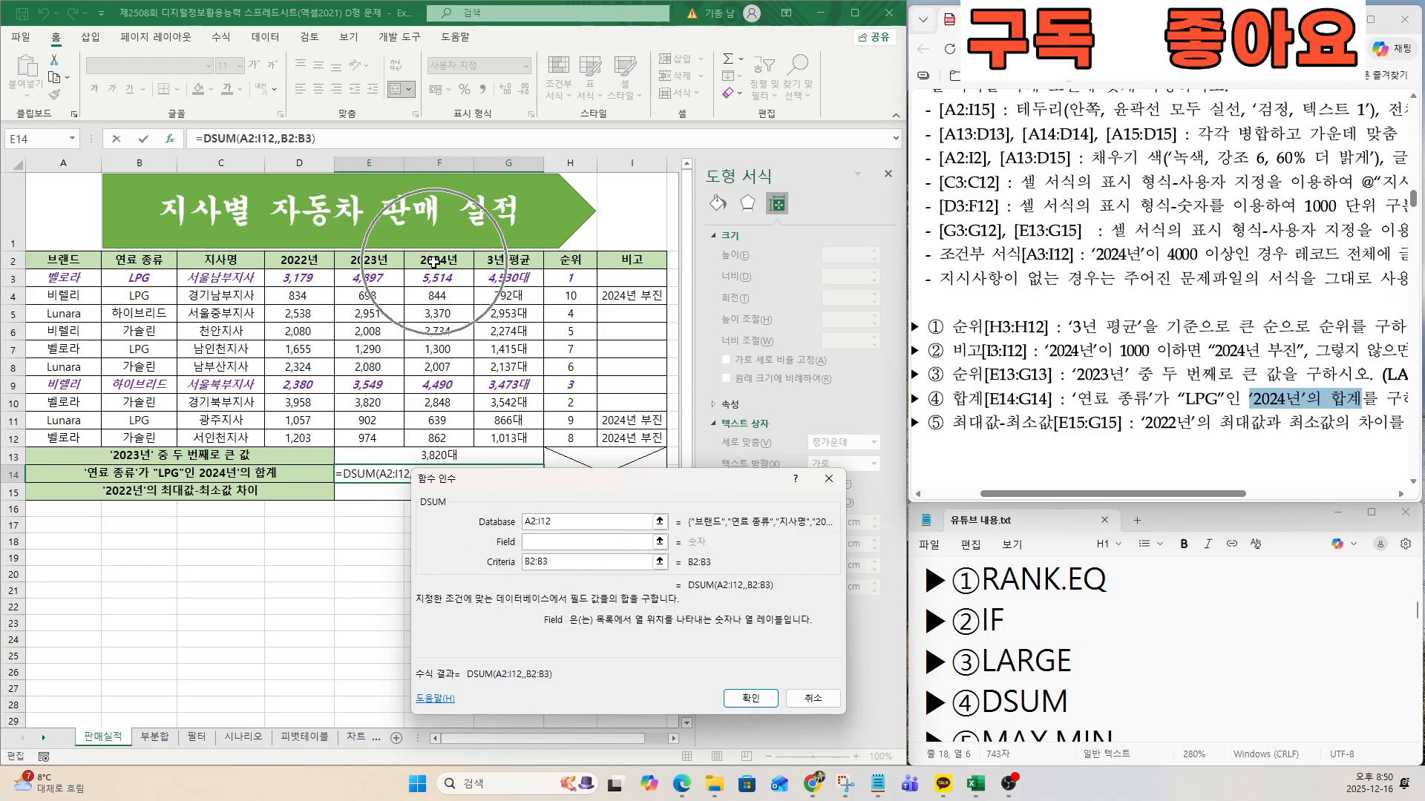
click(434, 262)
key(ctrl)
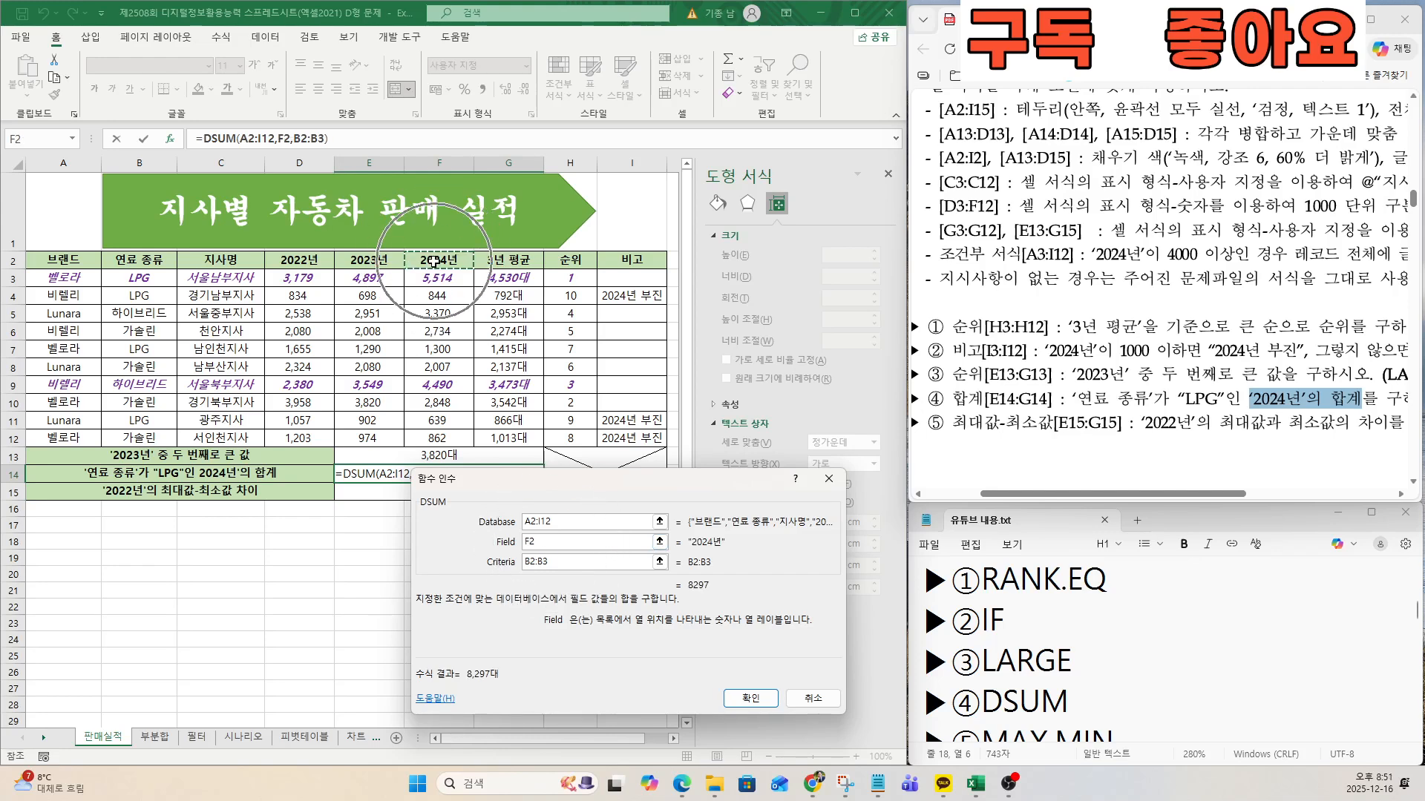
click(763, 697)
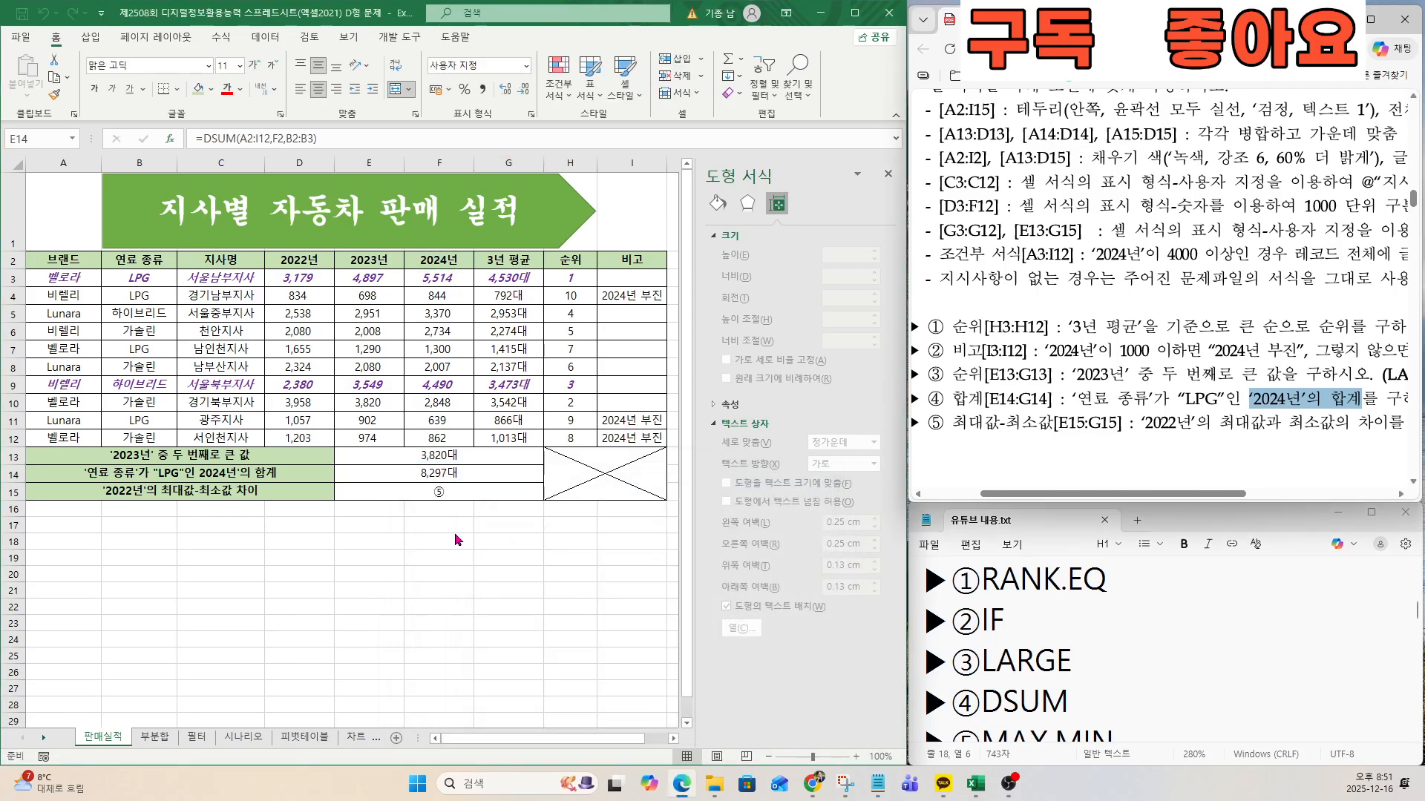
Review exam item ⑤ on the 2022년 maximum-minimum difference and the matching function hint in the notes.
click(449, 492)
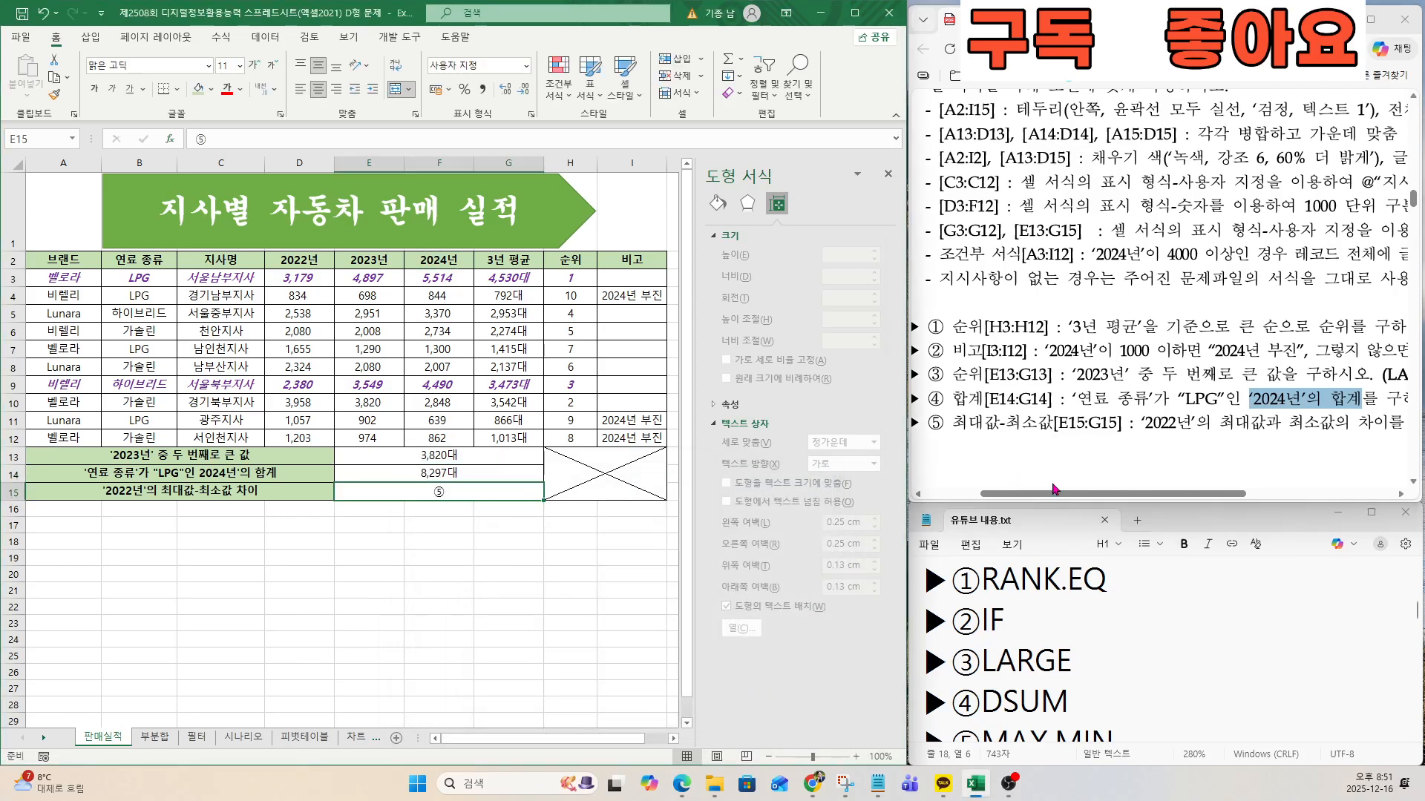
click(990, 426)
drag(955, 421, 1068, 423)
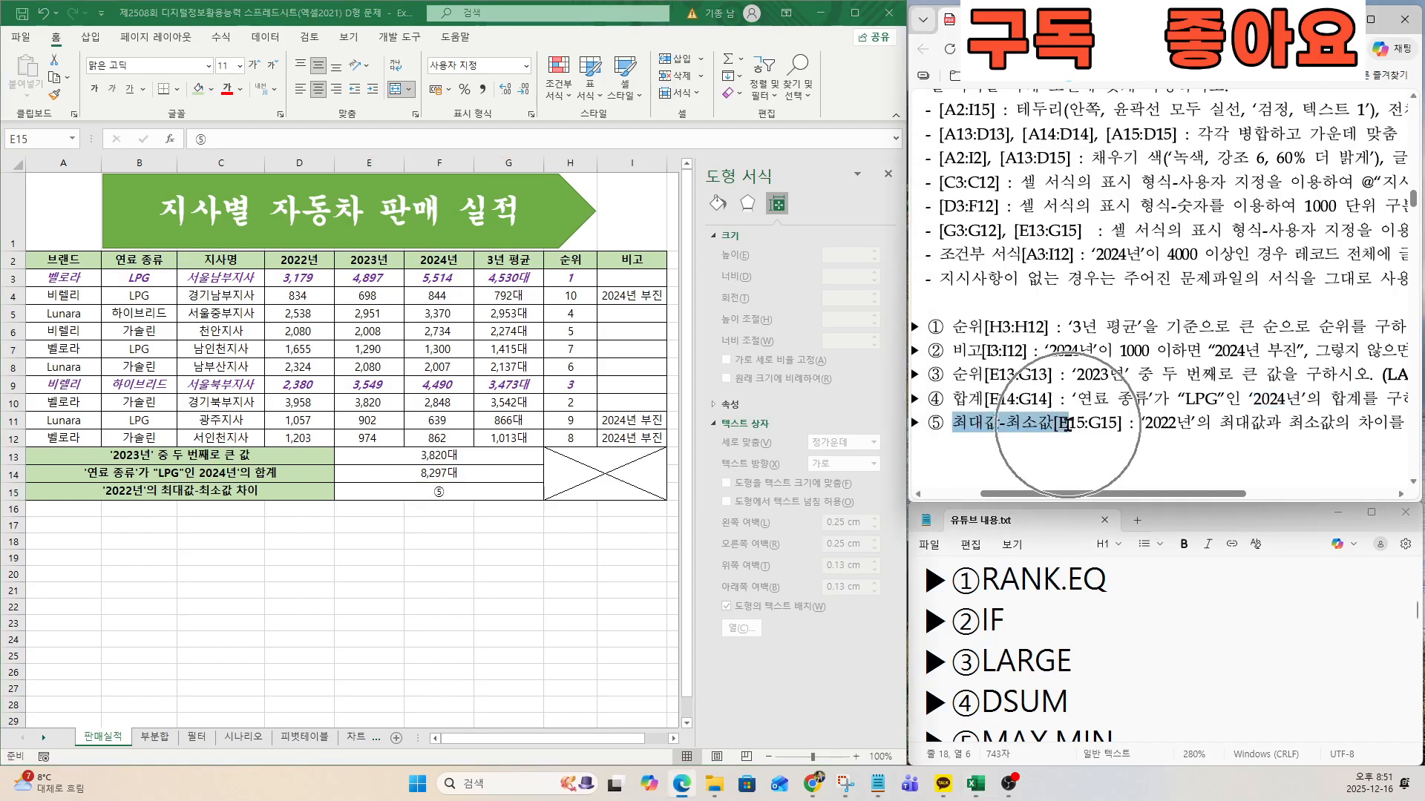
click(1033, 644)
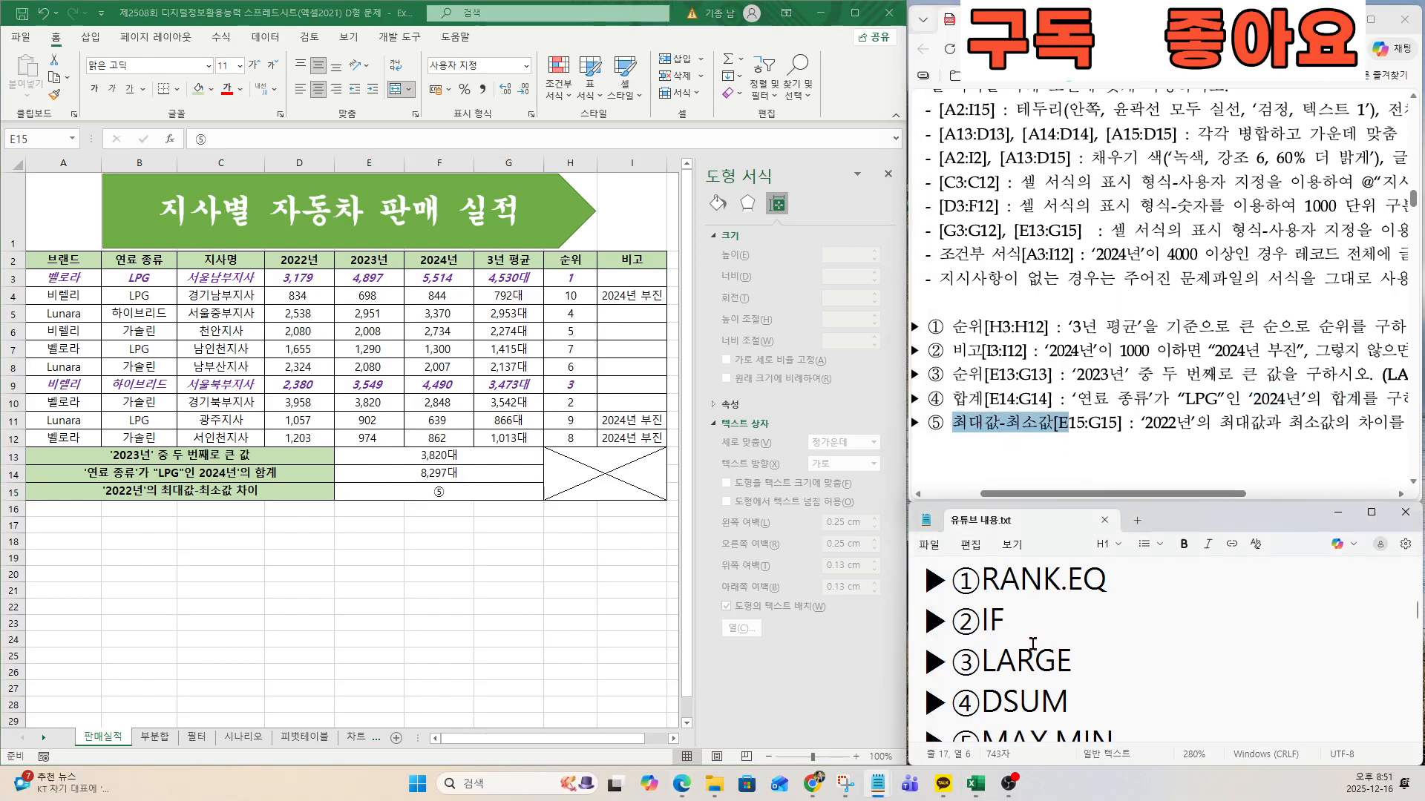
key(Down)
key(Down)
key(Down)
drag(1009, 660, 1153, 660)
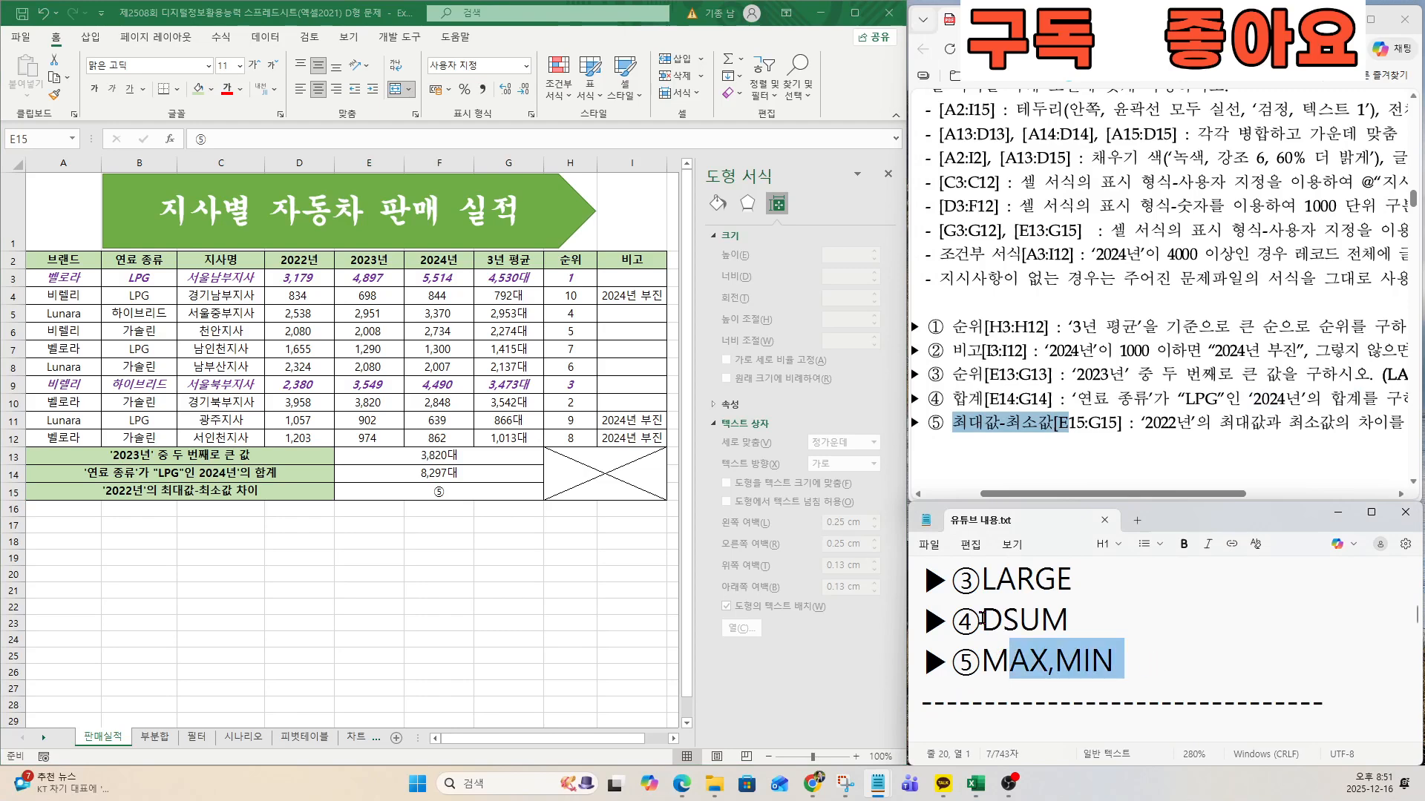
Start a MAX function in cell E15 and open its function arguments.
click(452, 493)
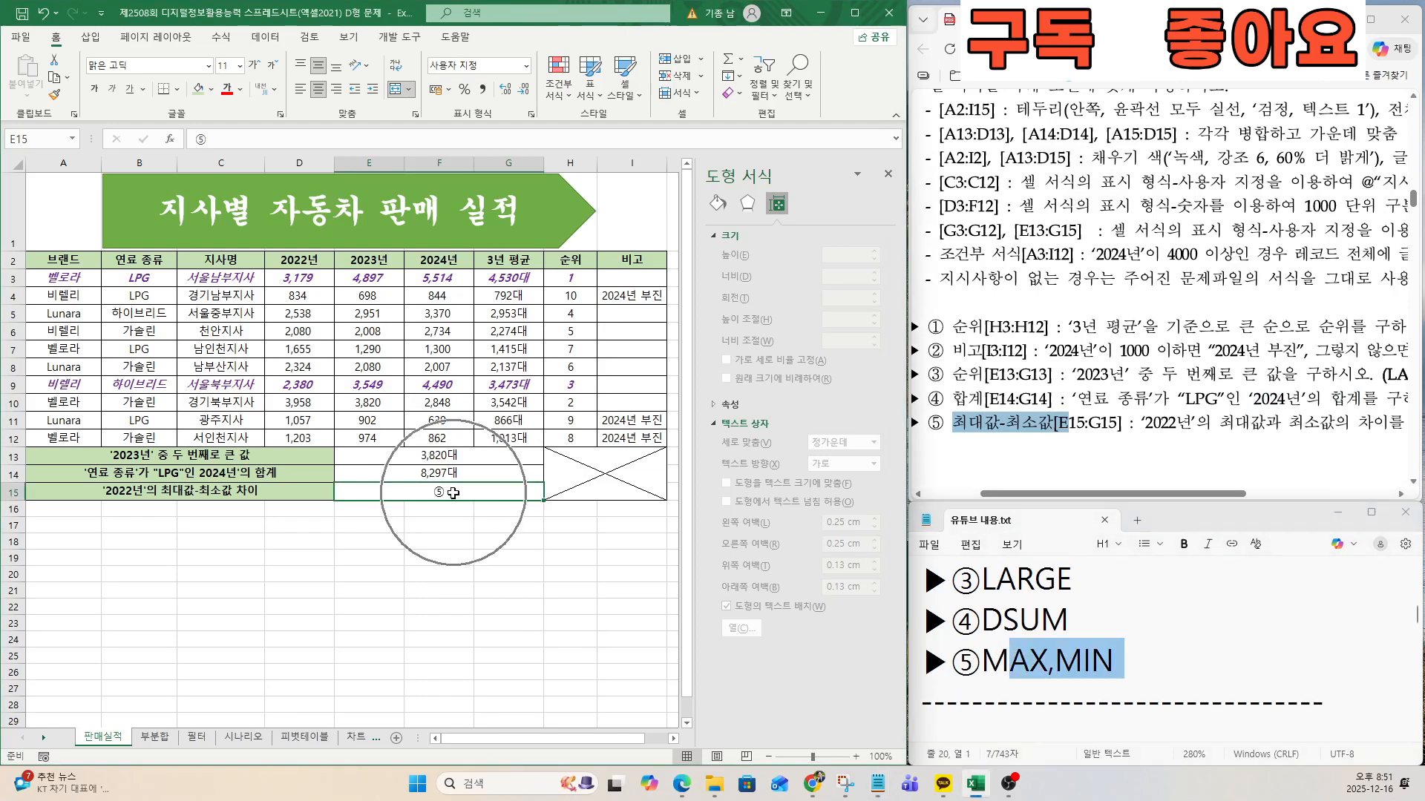
text(=MAX)
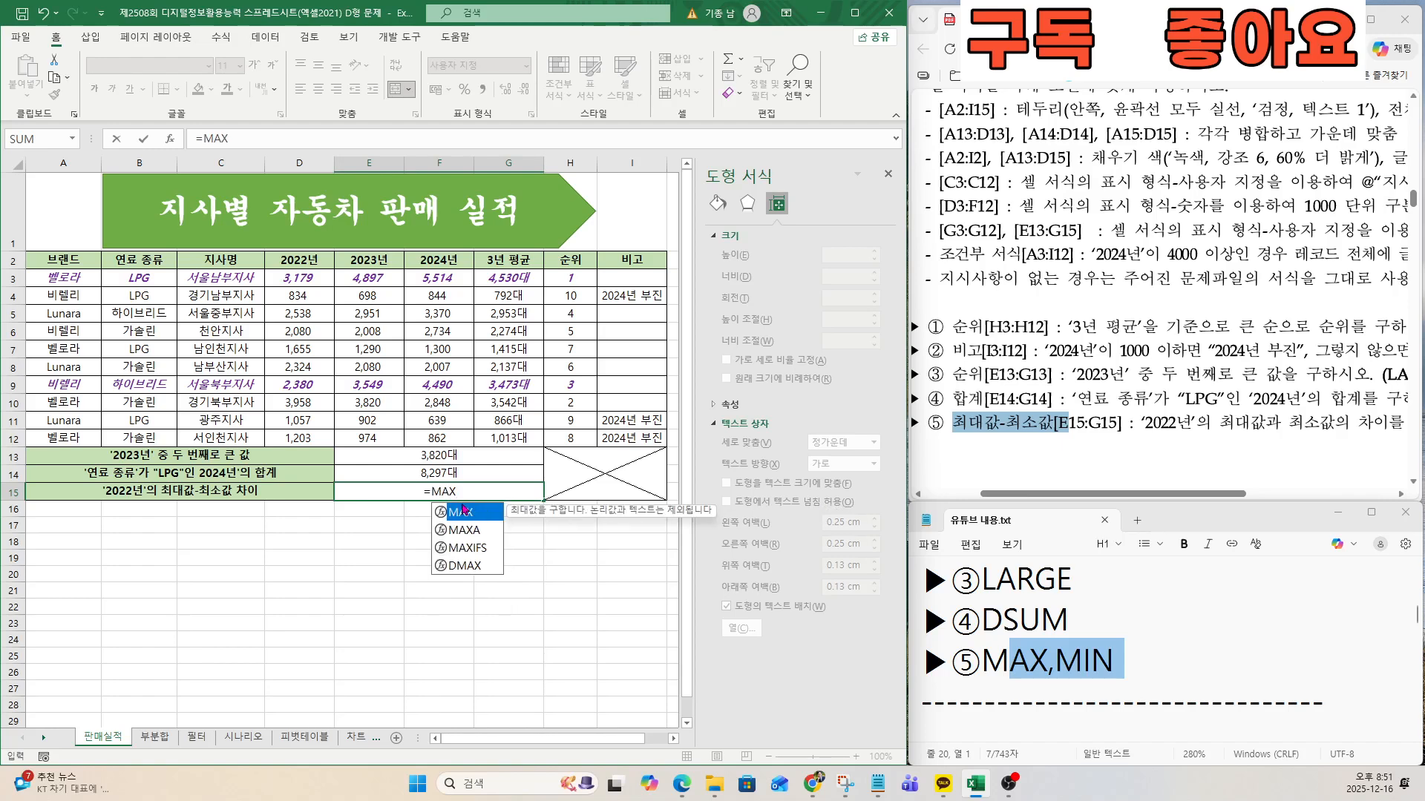
double_click(463, 510)
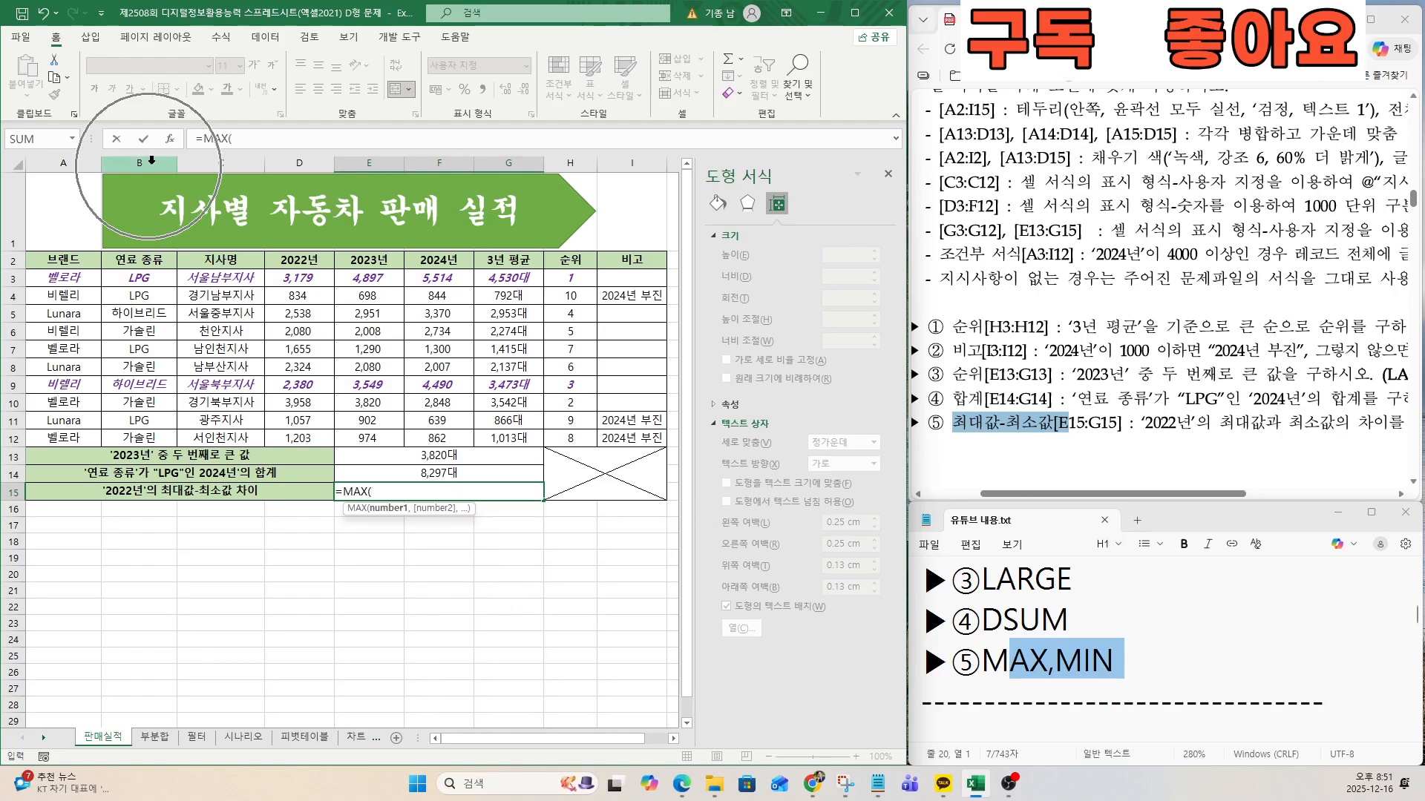
click(170, 139)
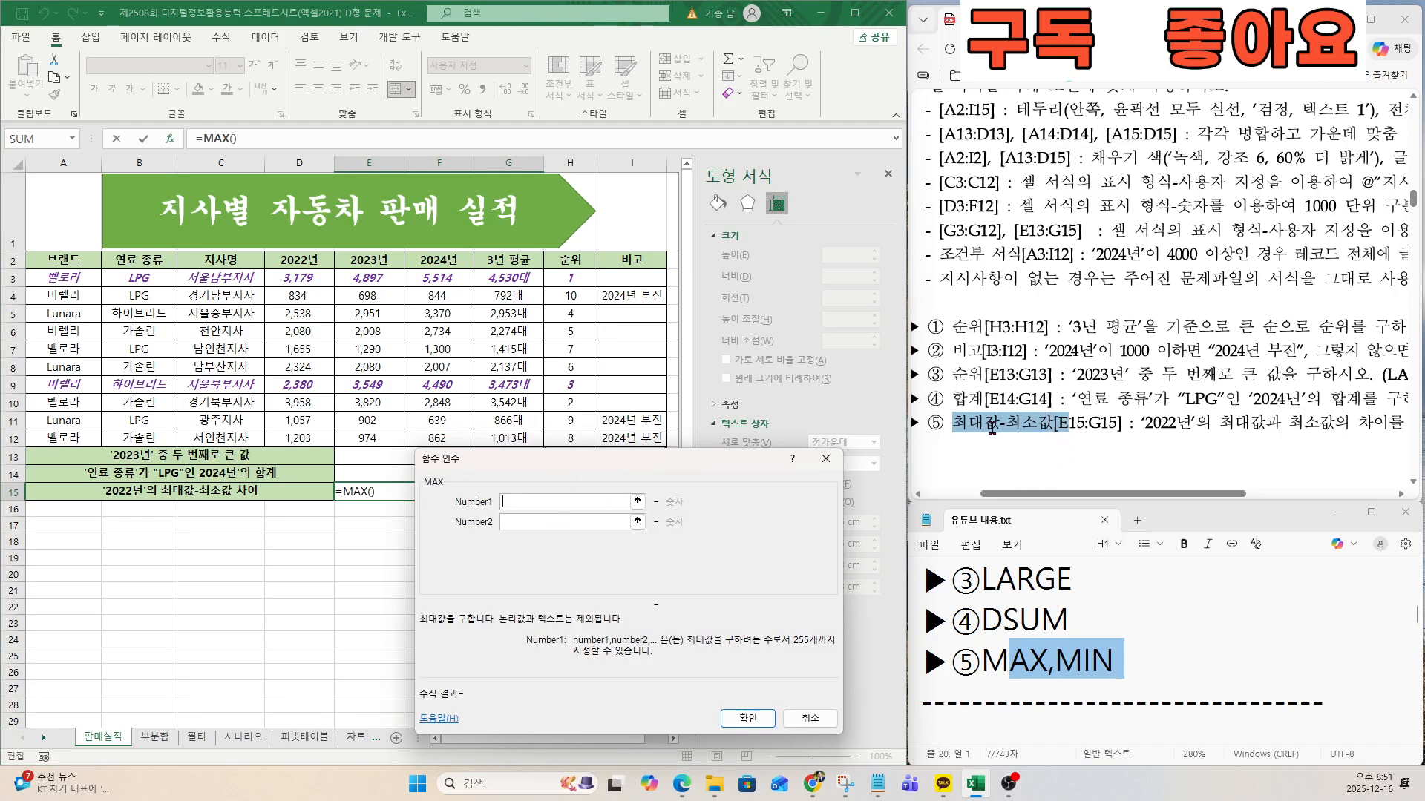
Set the MAX function's first argument to the 2022년 values D3:D12 and complete the formula in E15.
drag(1135, 422, 1194, 426)
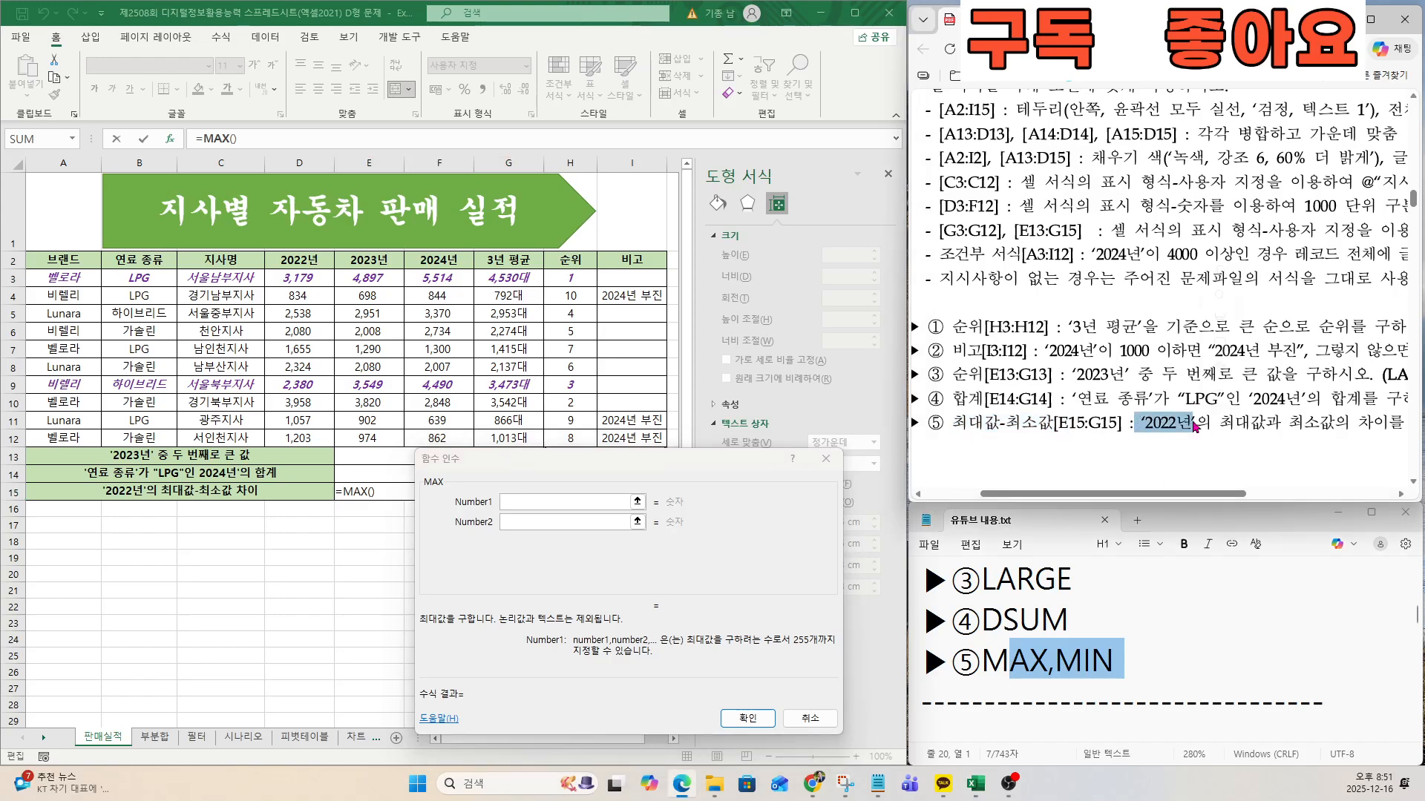
click(301, 275)
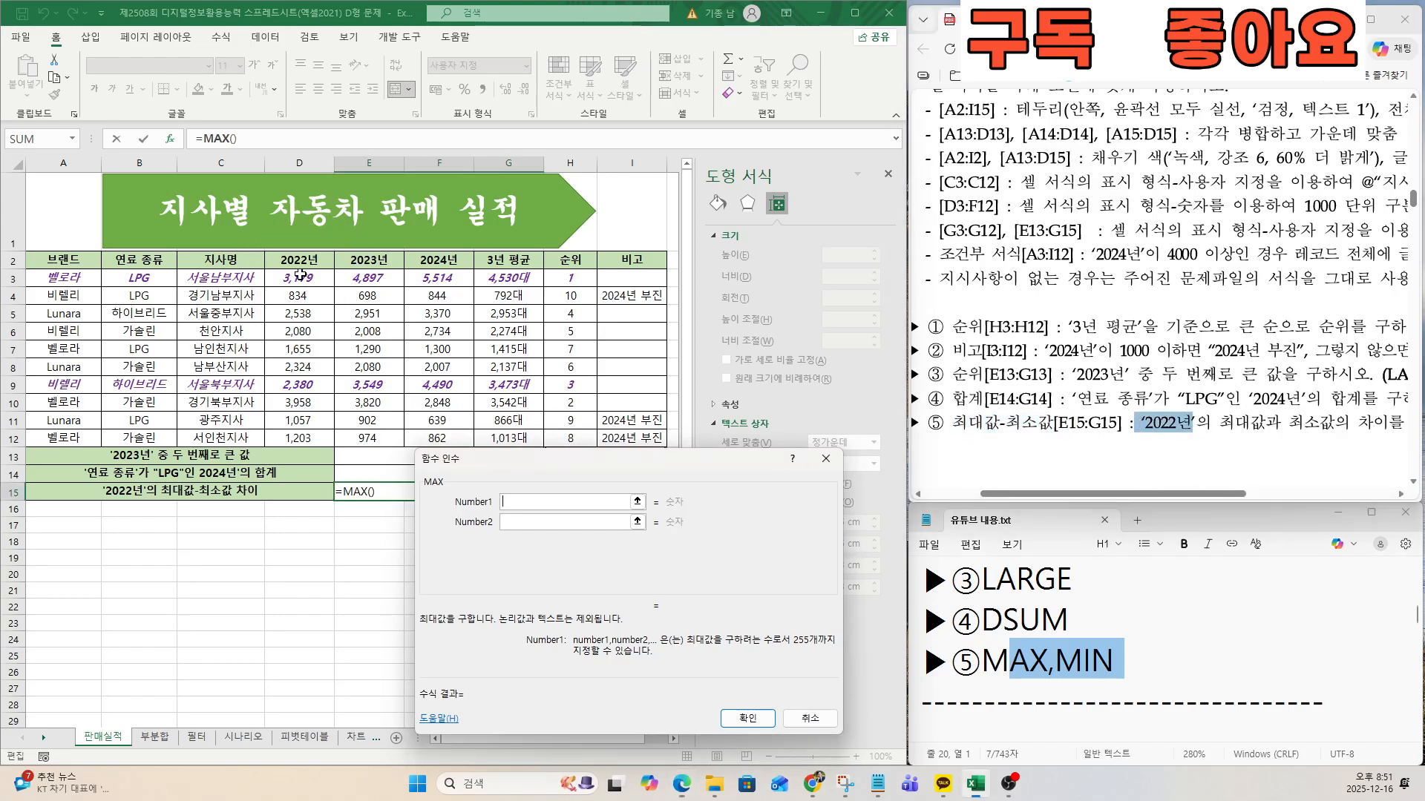
click(305, 279)
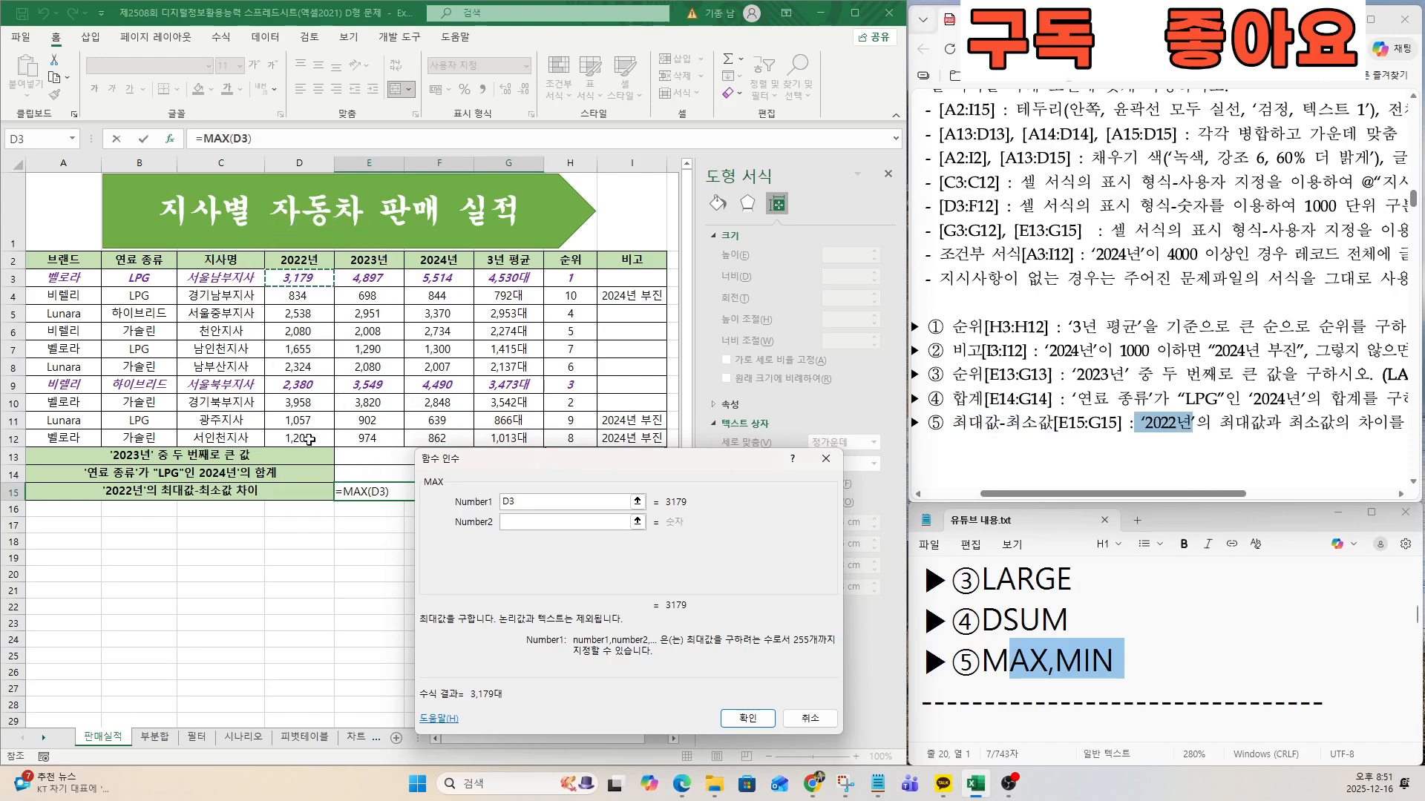
drag(308, 285, 300, 438)
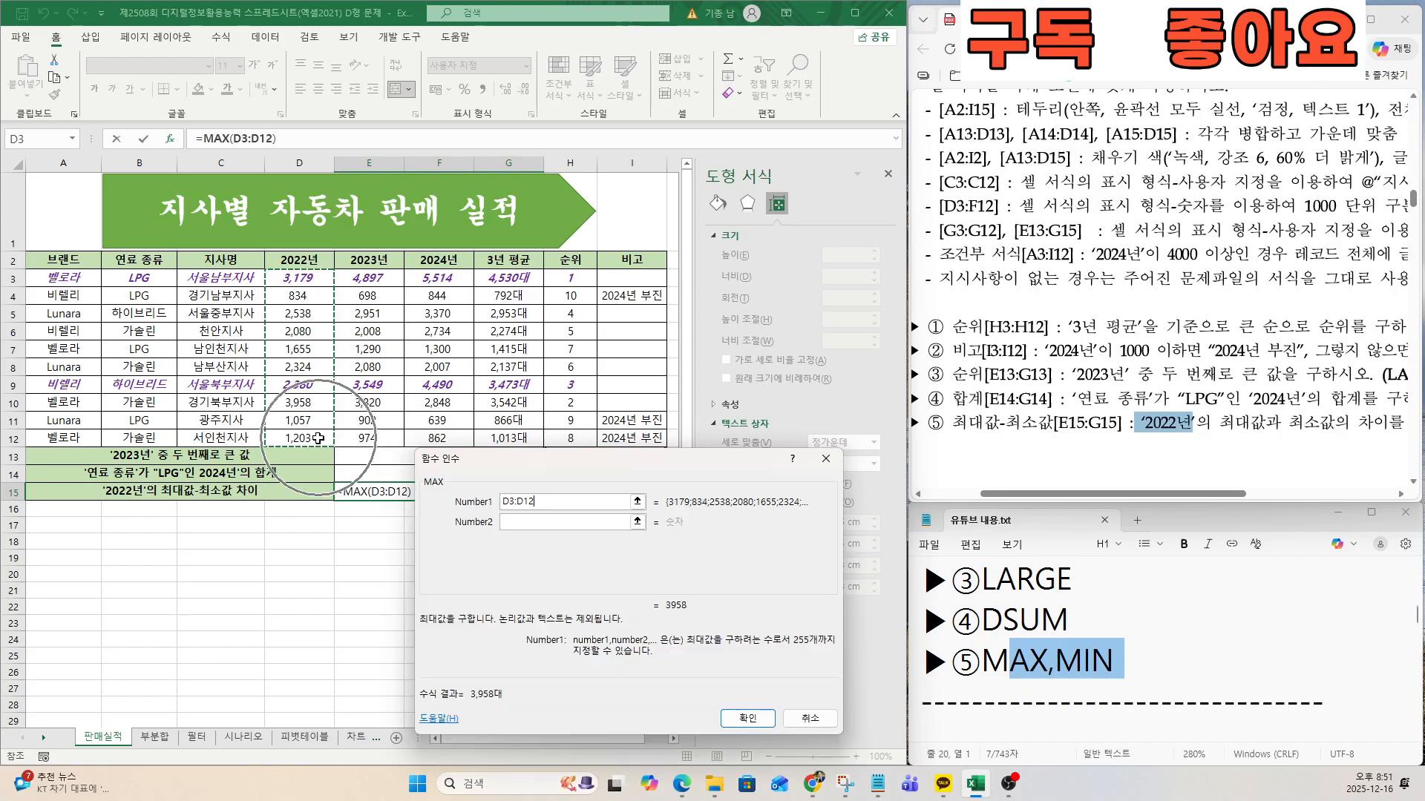
click(723, 719)
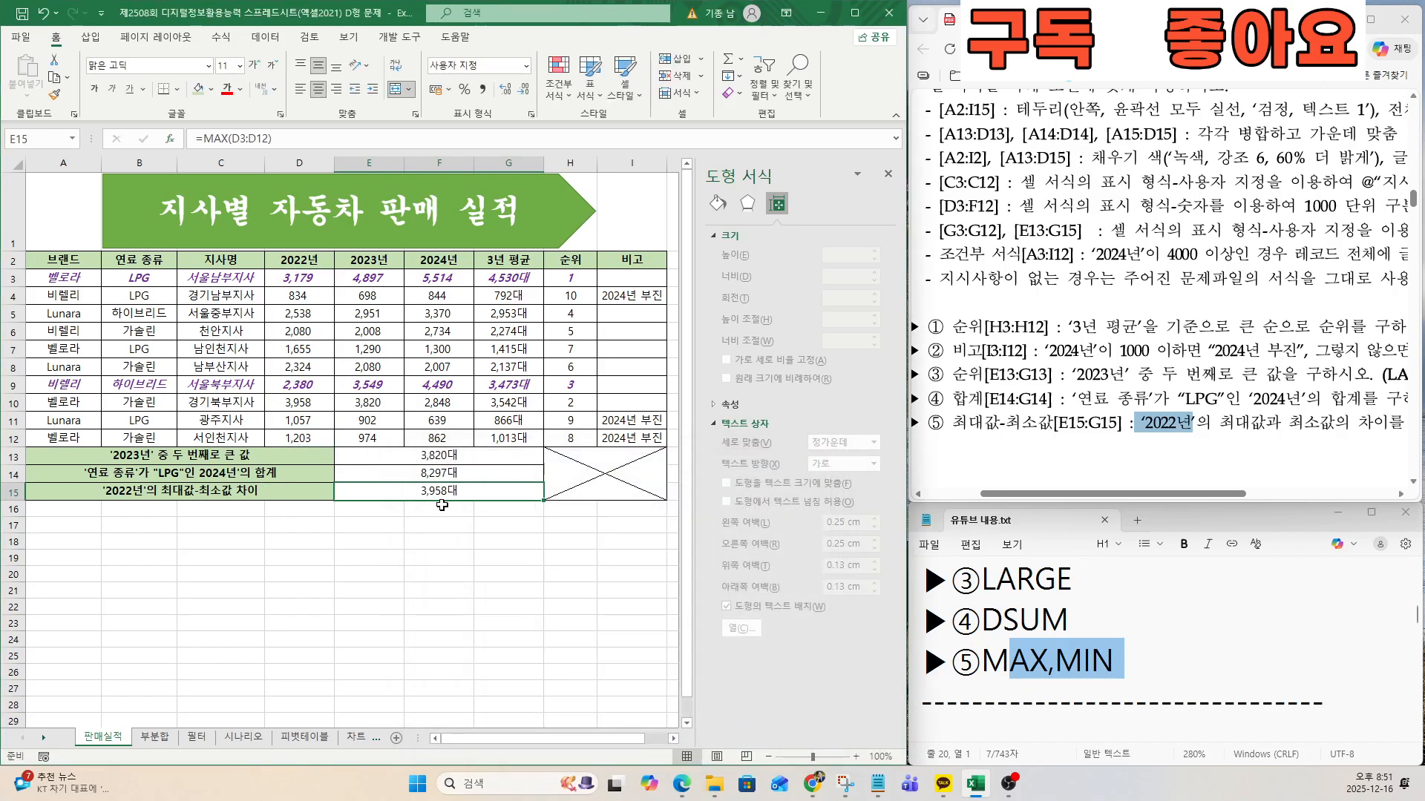
Extend the E15 formula to subtract the MIN of the 2022년 values D3:D12.
drag(1002, 422, 1085, 423)
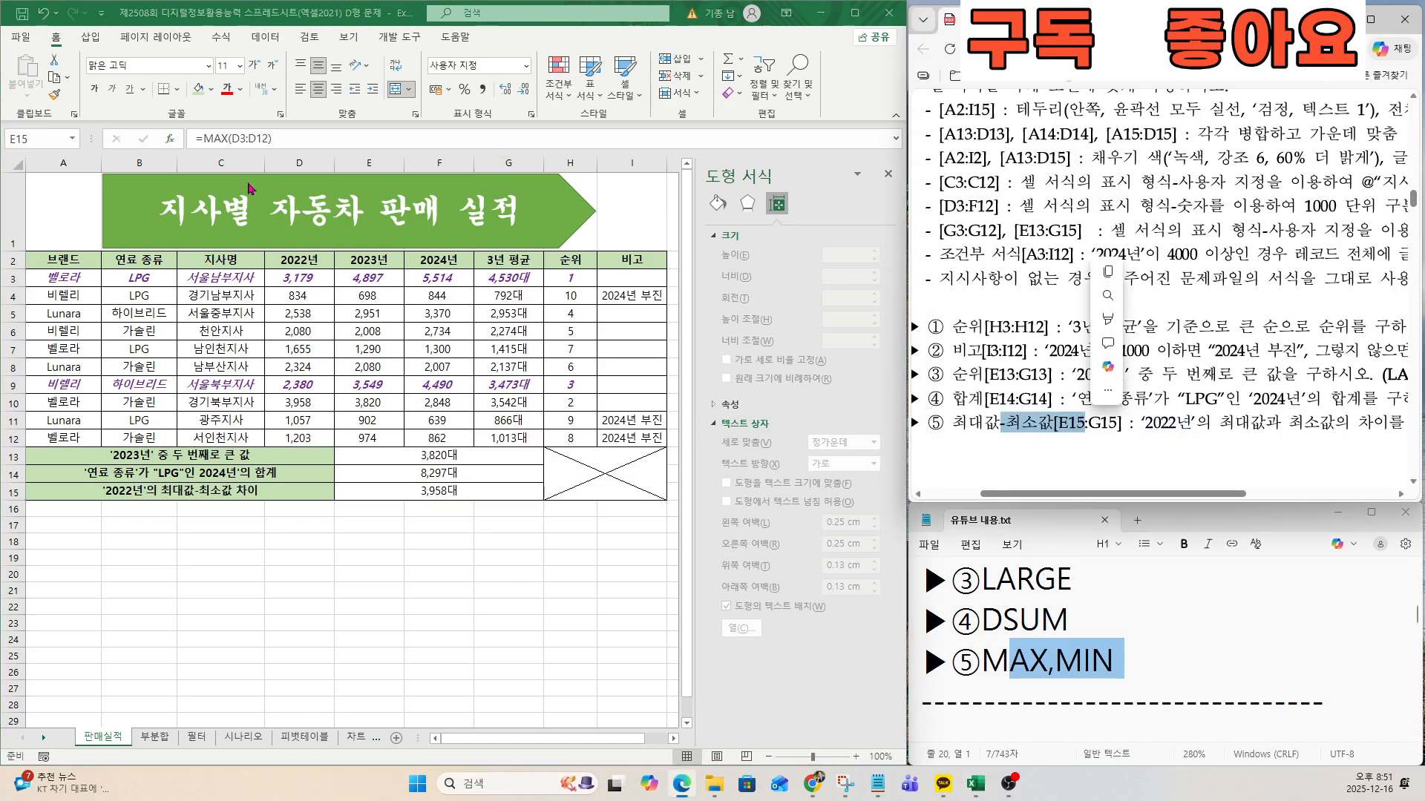
click(277, 137)
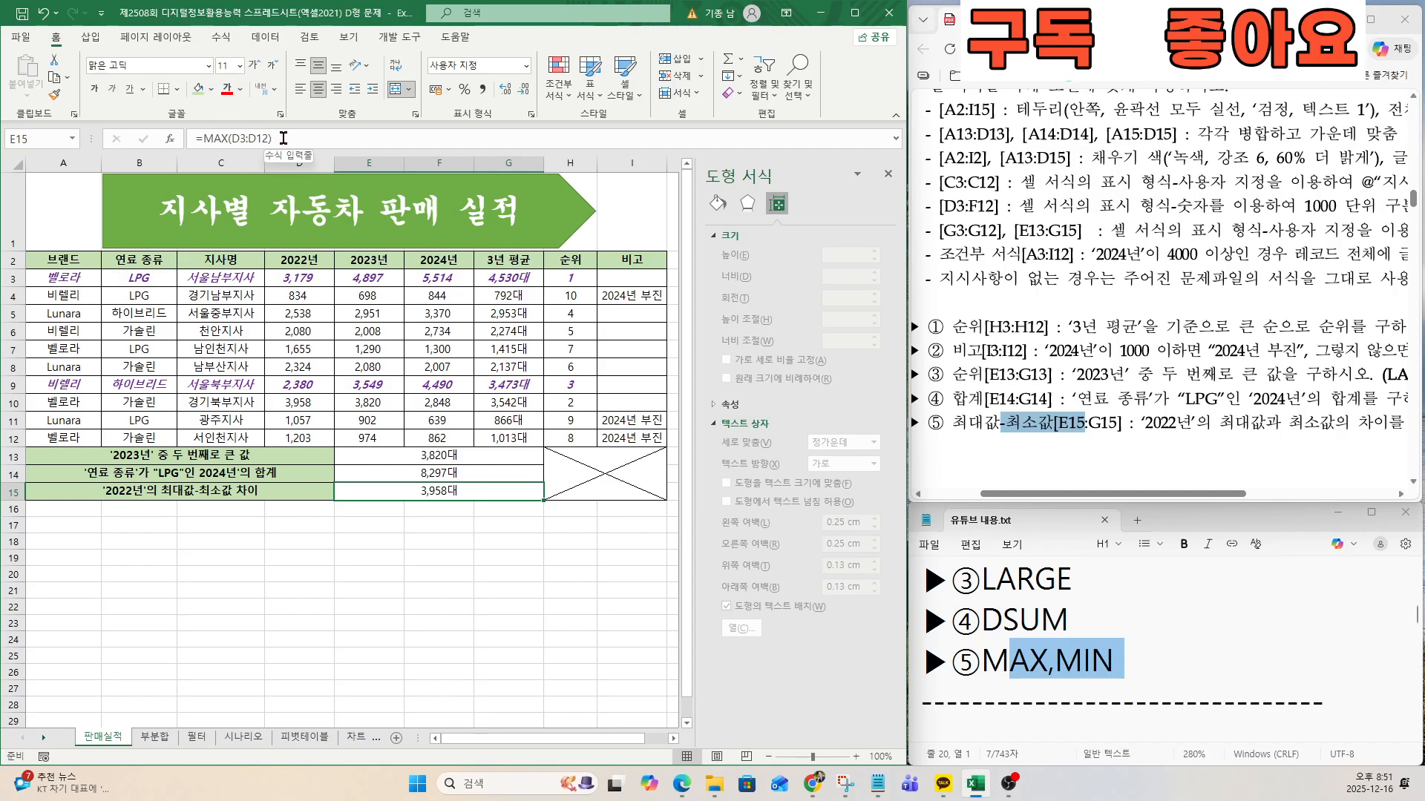
text(-)
key(Escape)
click(288, 137)
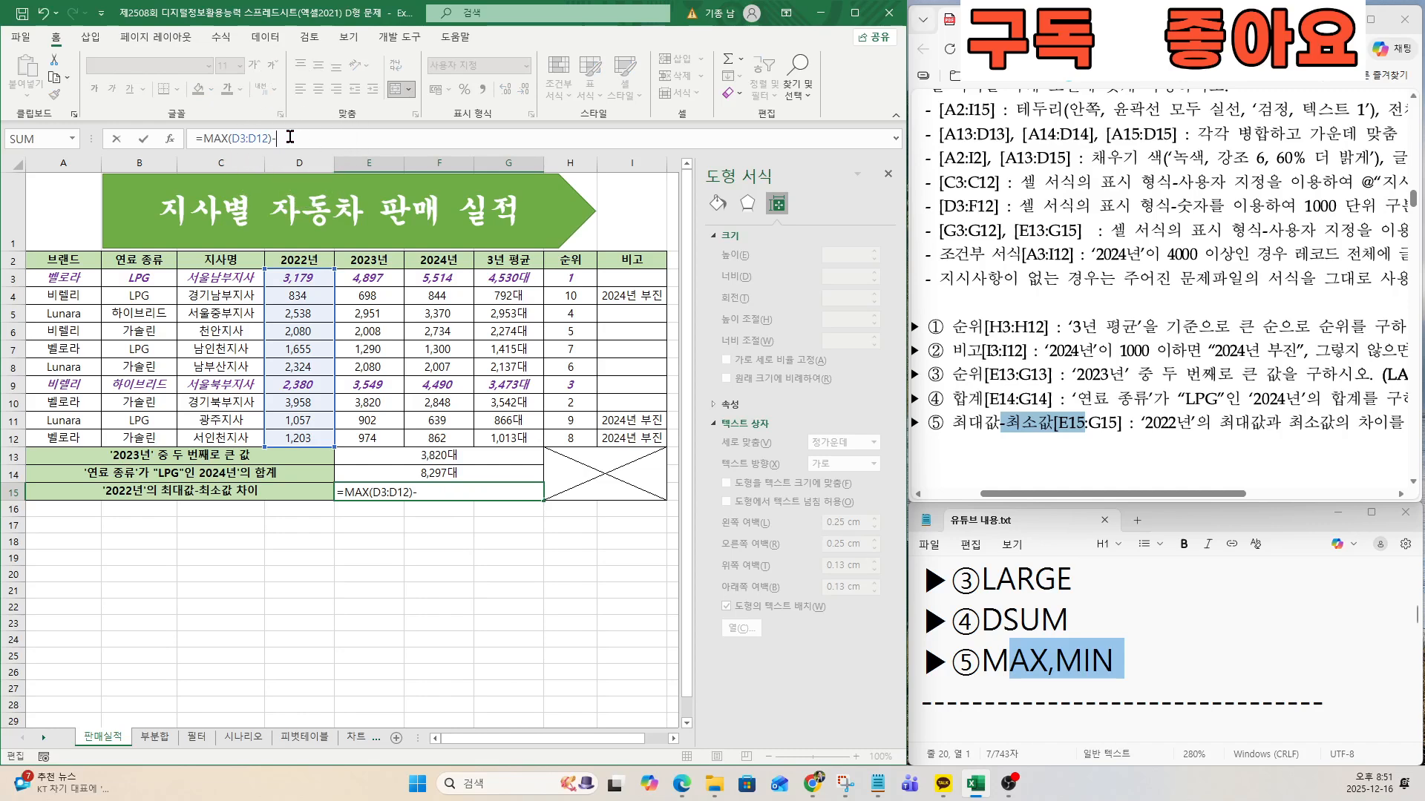
text(-MIN()
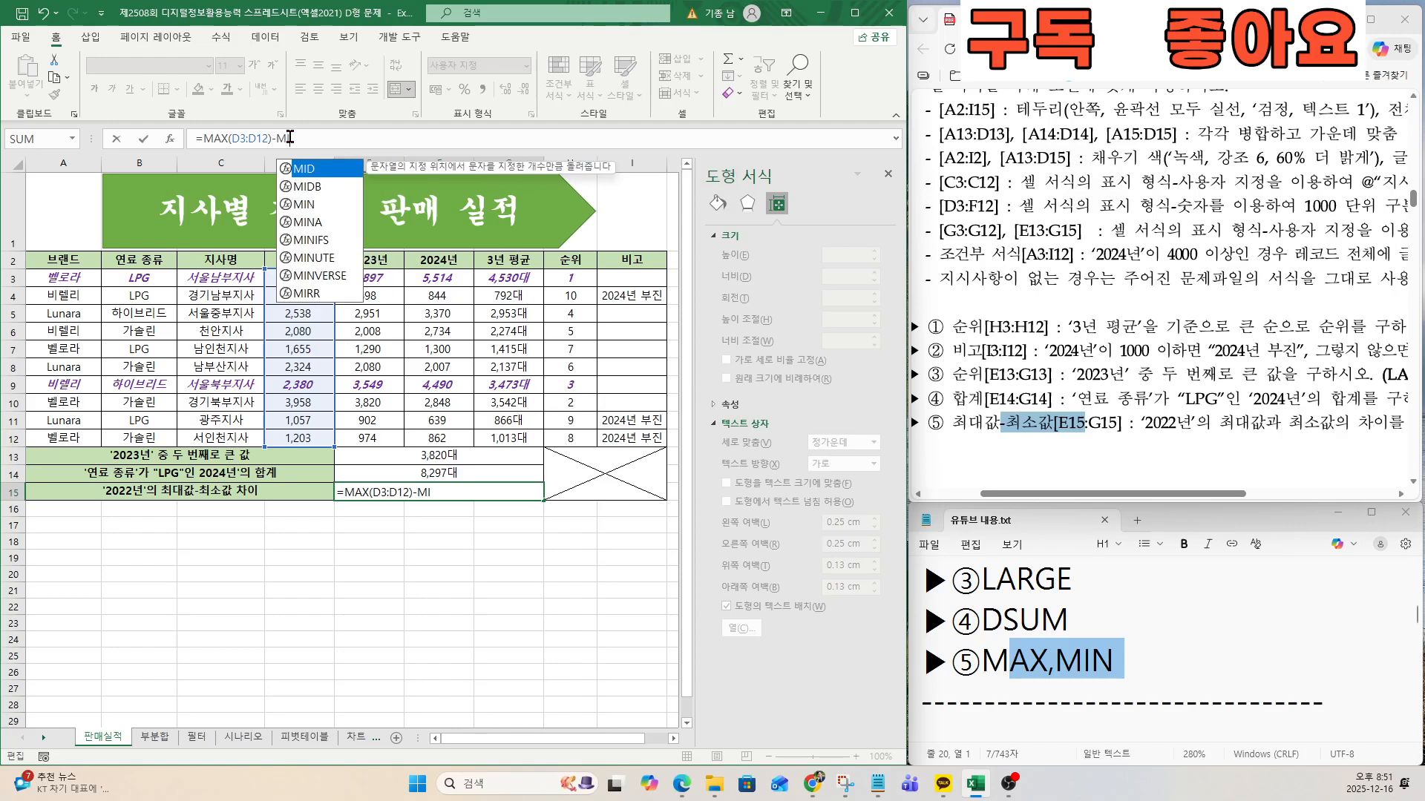
click(169, 139)
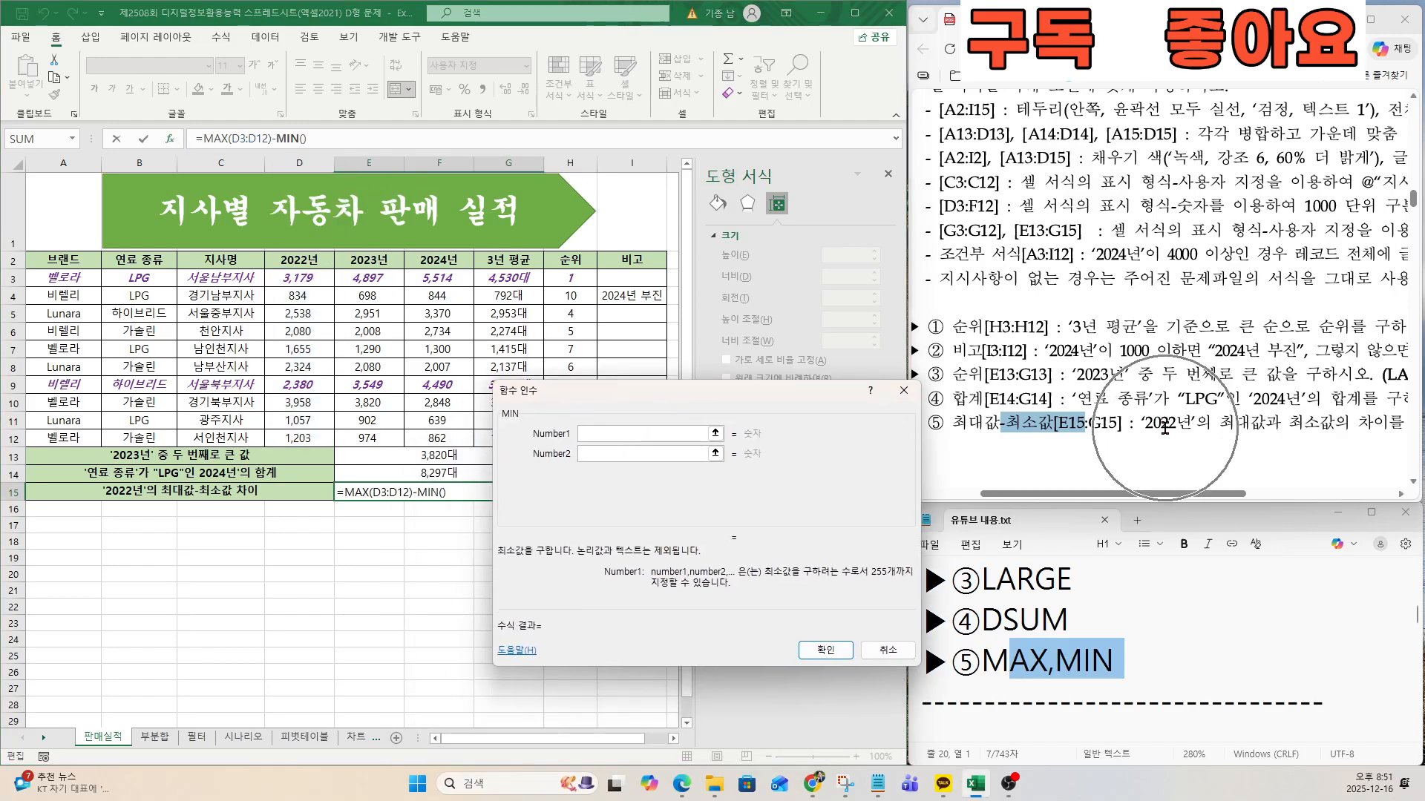
drag(310, 279, 319, 437)
click(826, 650)
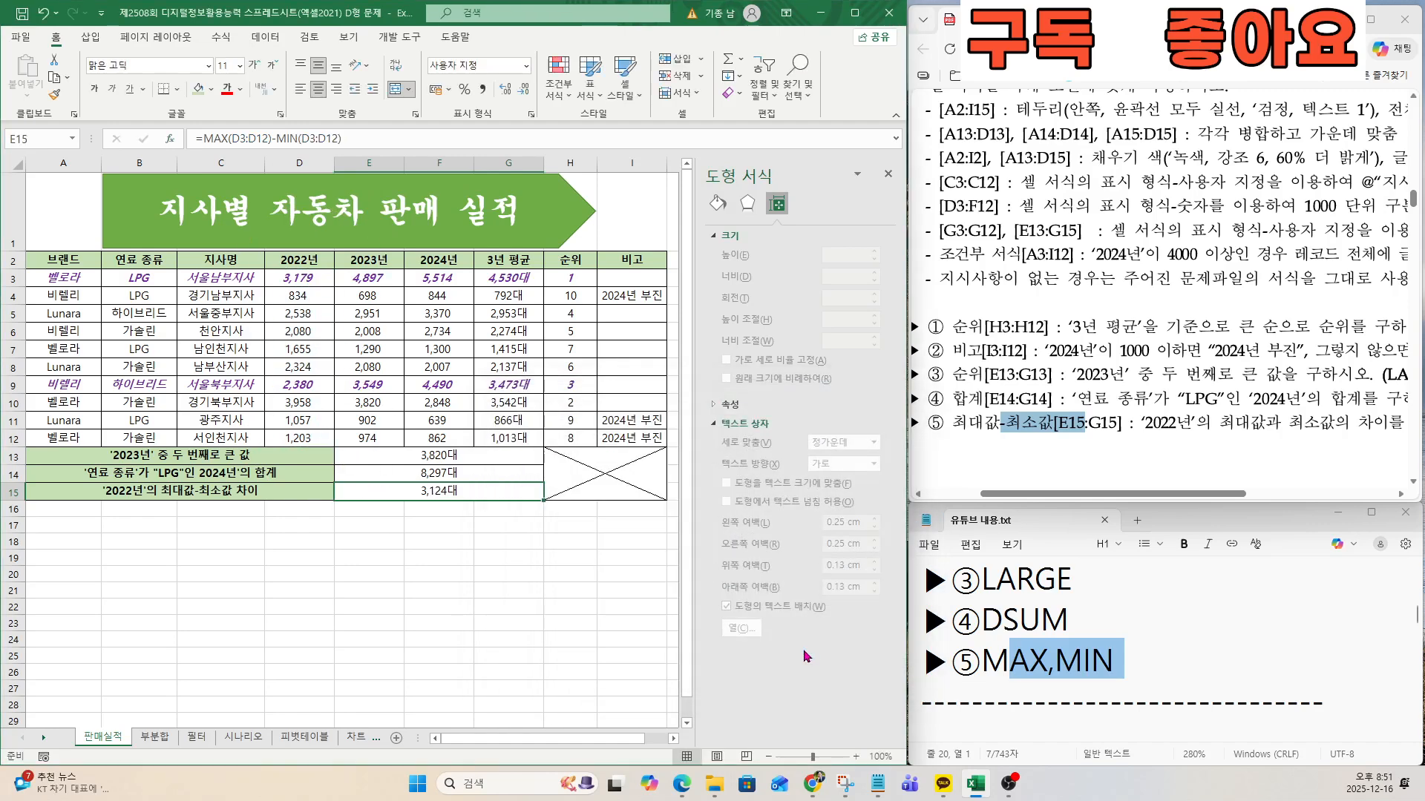
Deselect the result cell and save the workbook.
click(438, 524)
key(ctrl+s)
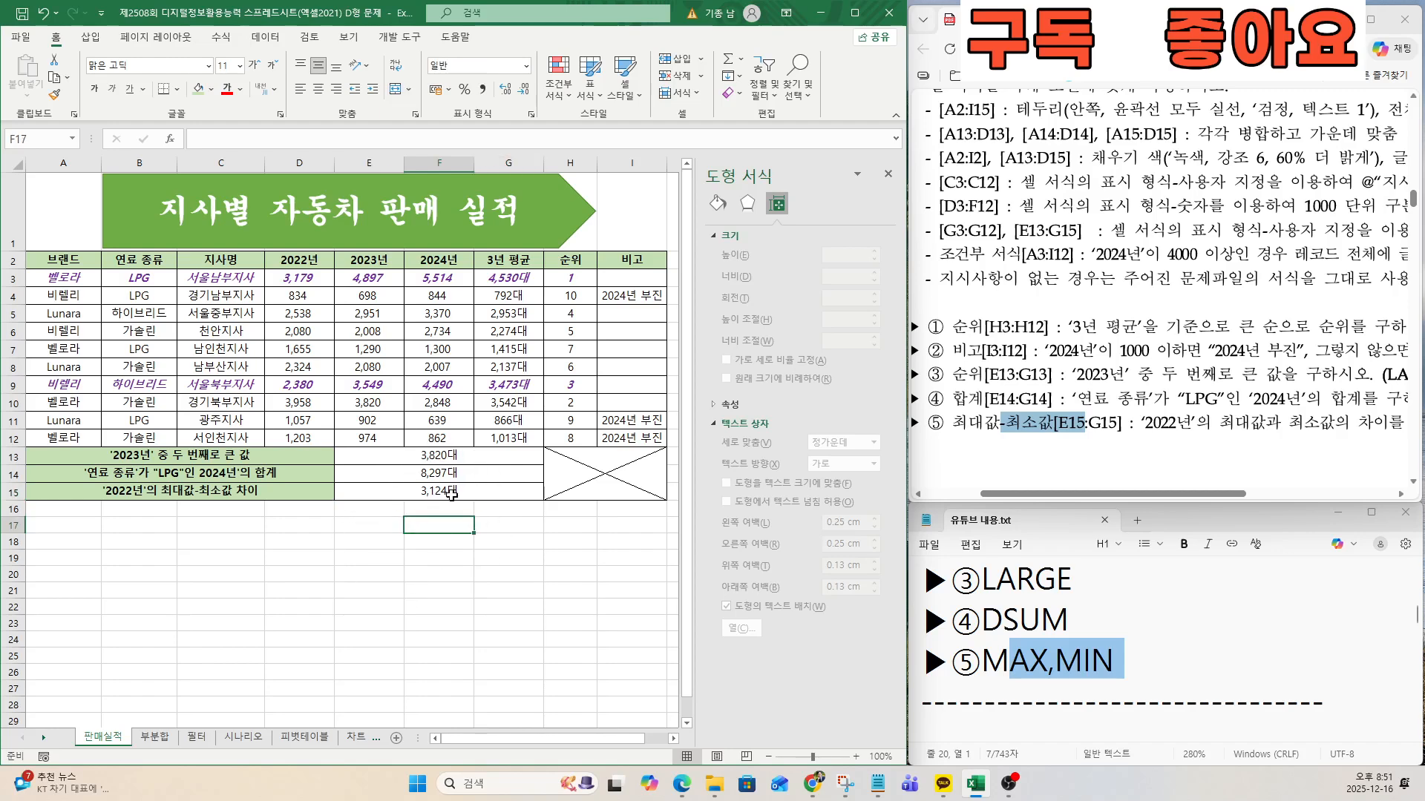
click(449, 492)
click(462, 532)
key(ctrl+s)
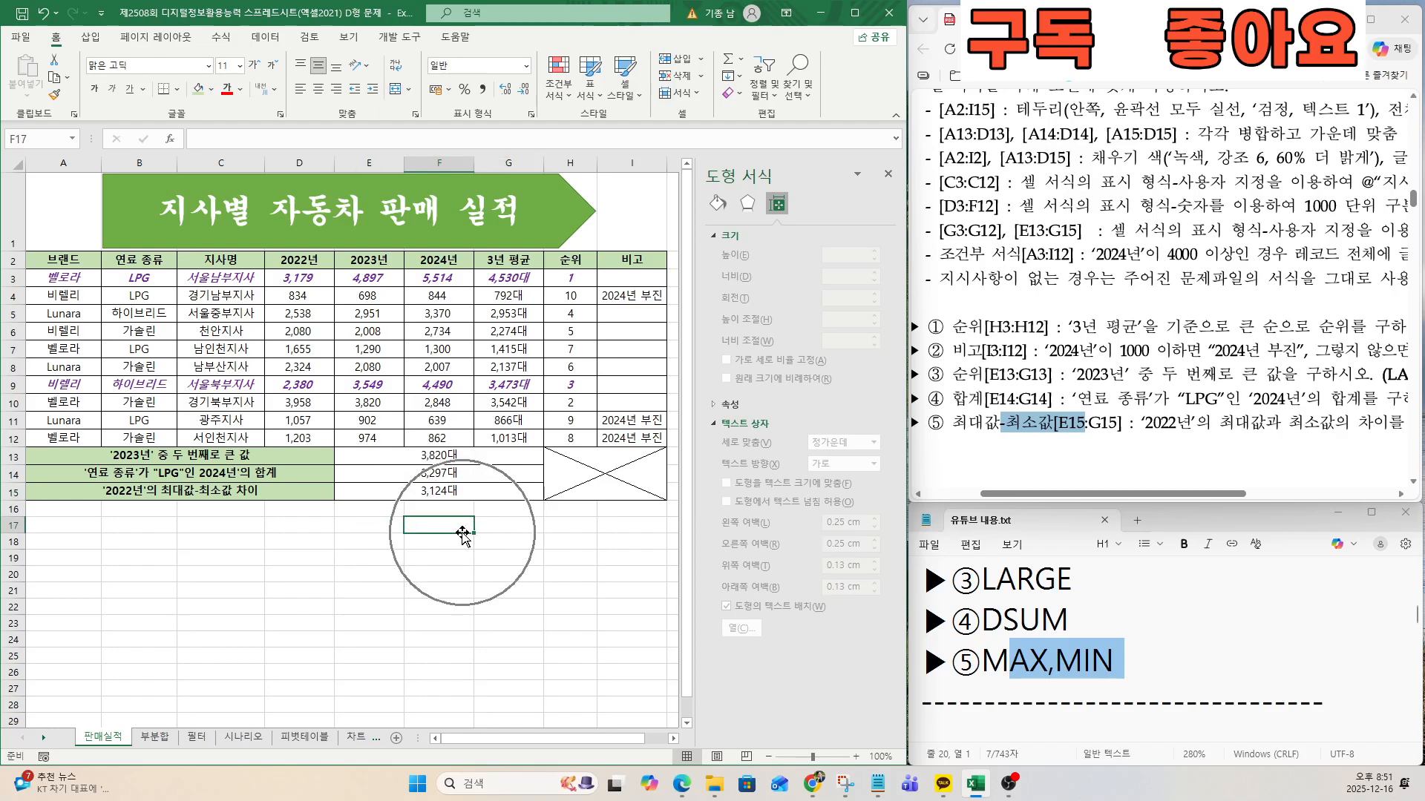
Bring up the problem 2 부분합 section in both the notes and the exam instructions.
click(1005, 434)
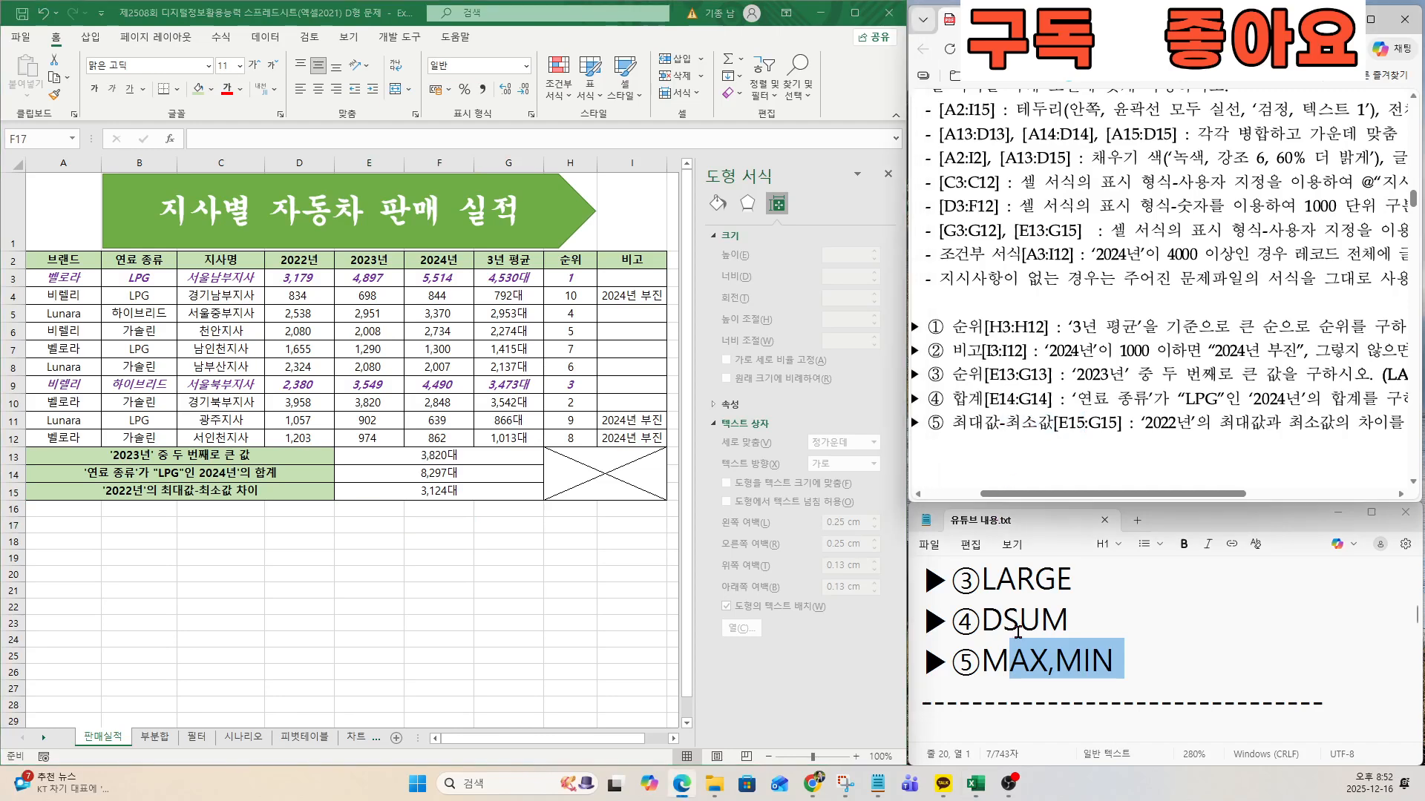
click(1019, 630)
key(Down)
key(Down)
key(Down)
key(Down)
key(Down)
key(Down)
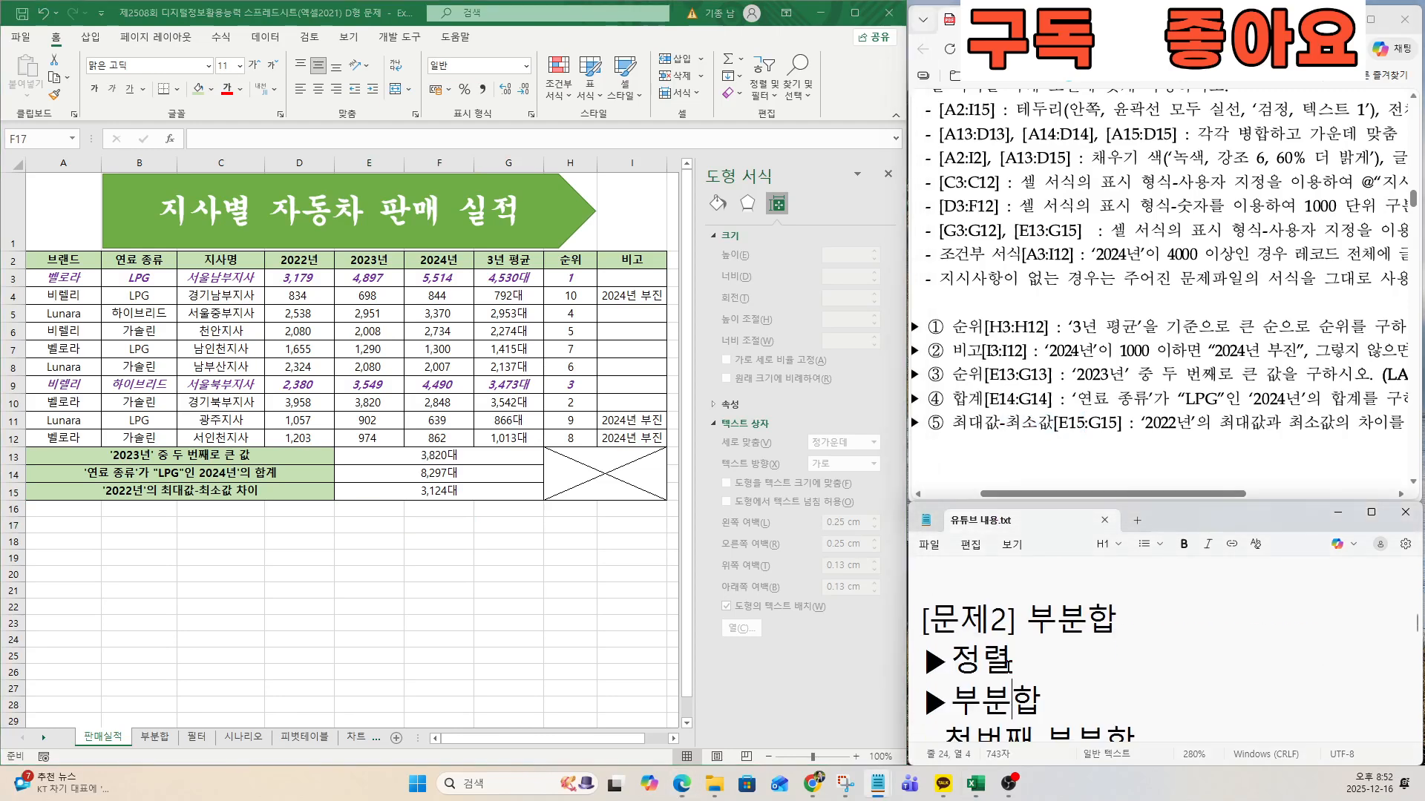
click(1021, 401)
scroll(1021, 402, down, 10)
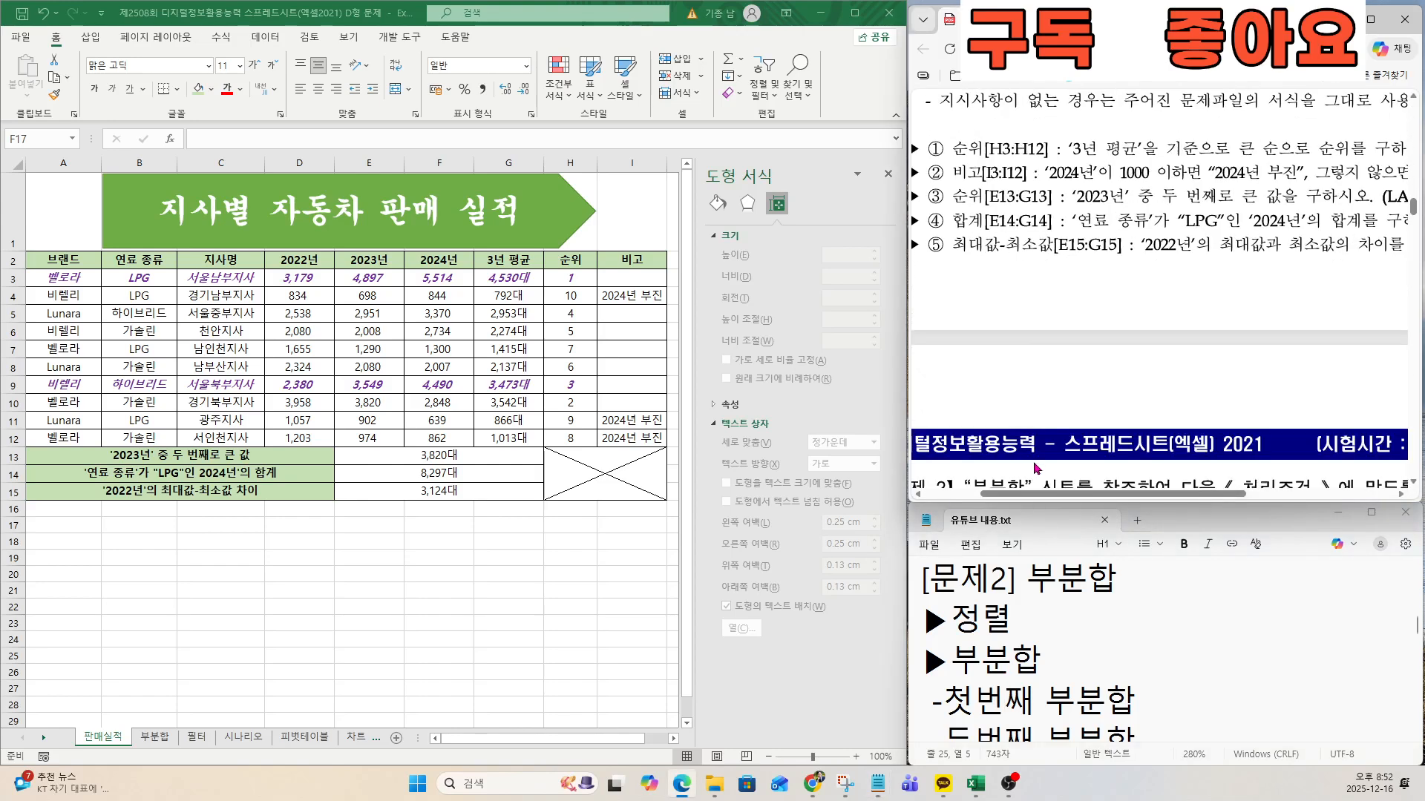
scroll(1036, 467, down, 10)
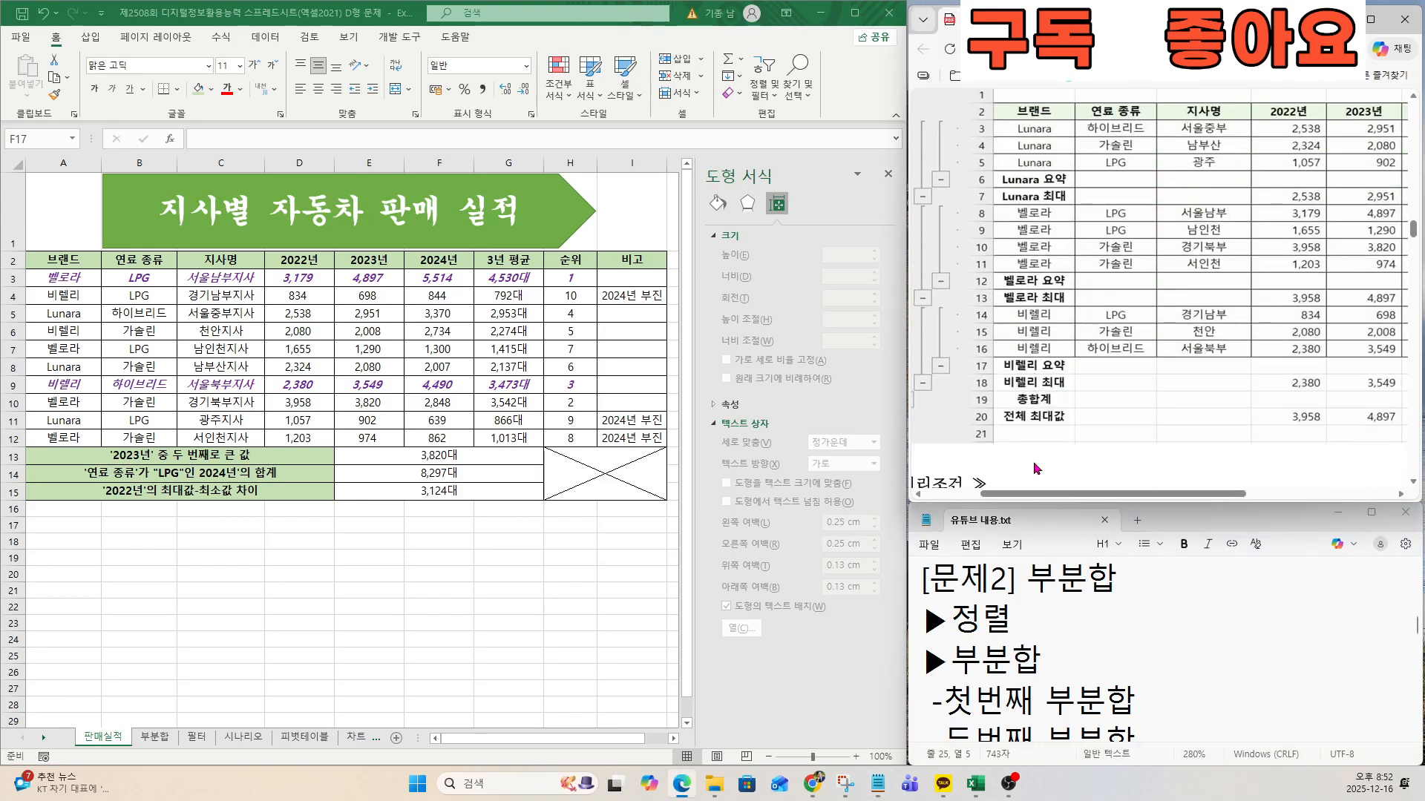
scroll(1036, 468, down, 3)
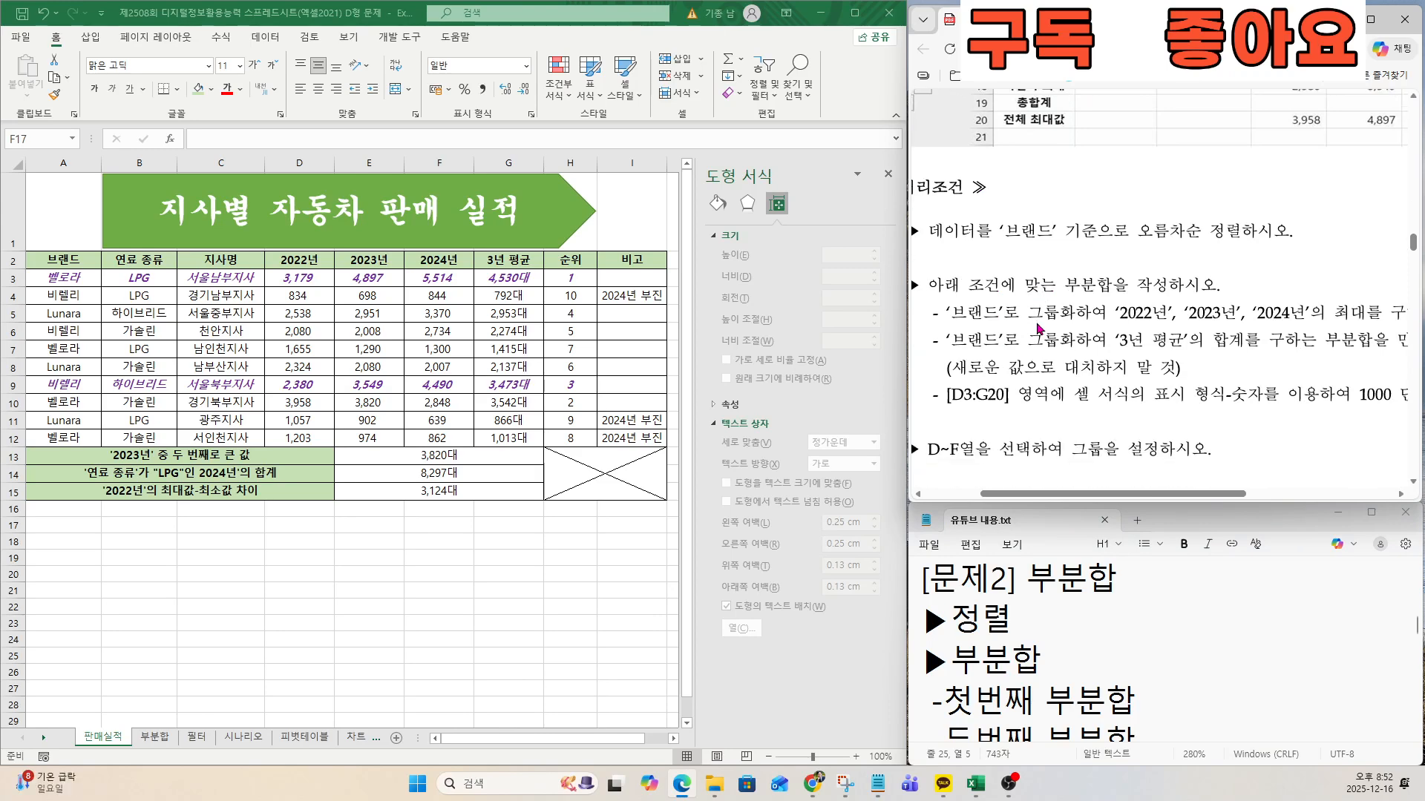
Review the 정렬, 부분합 and 첫번째 부분합 entries in the problem 2 notes.
drag(964, 620, 1035, 642)
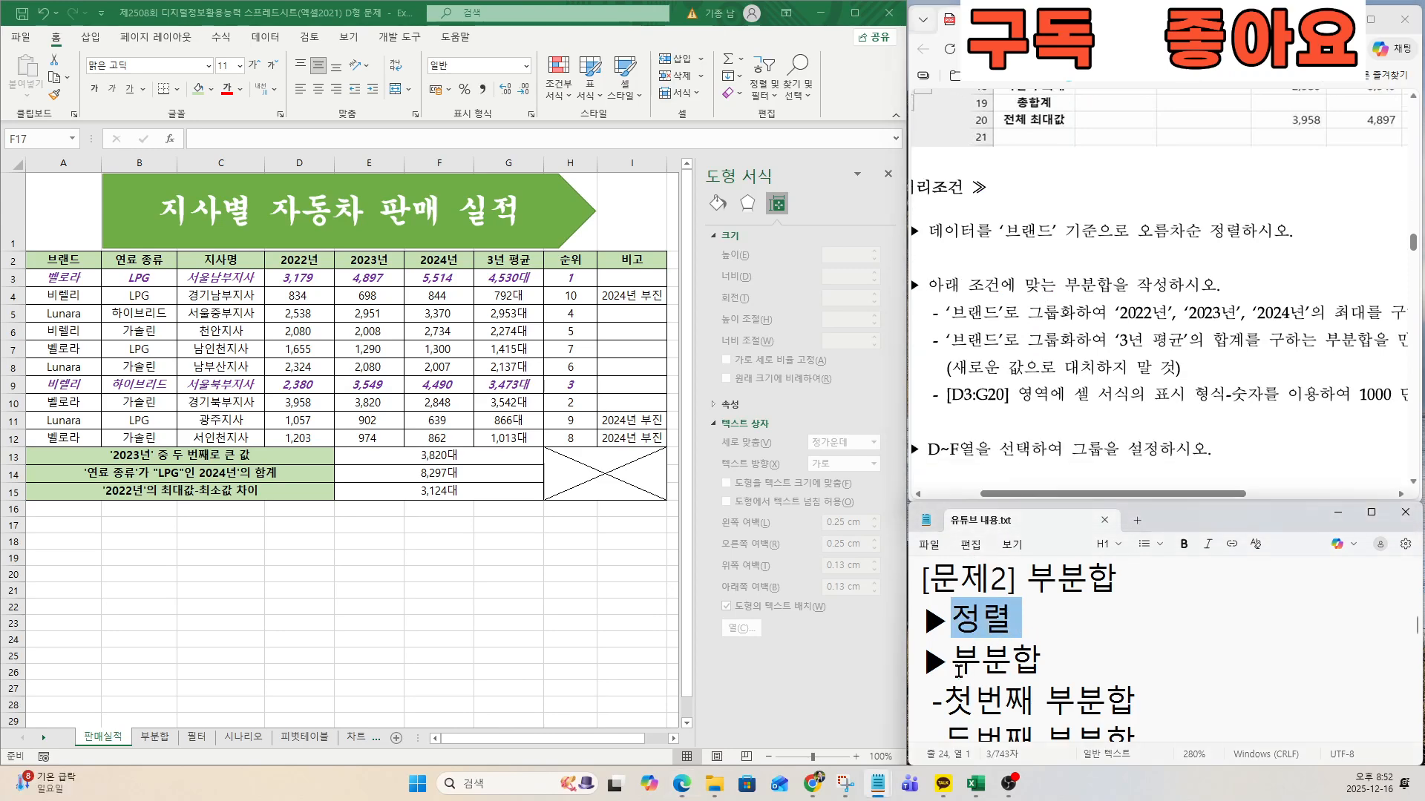
drag(959, 670, 1053, 671)
click(980, 706)
drag(960, 701, 1075, 701)
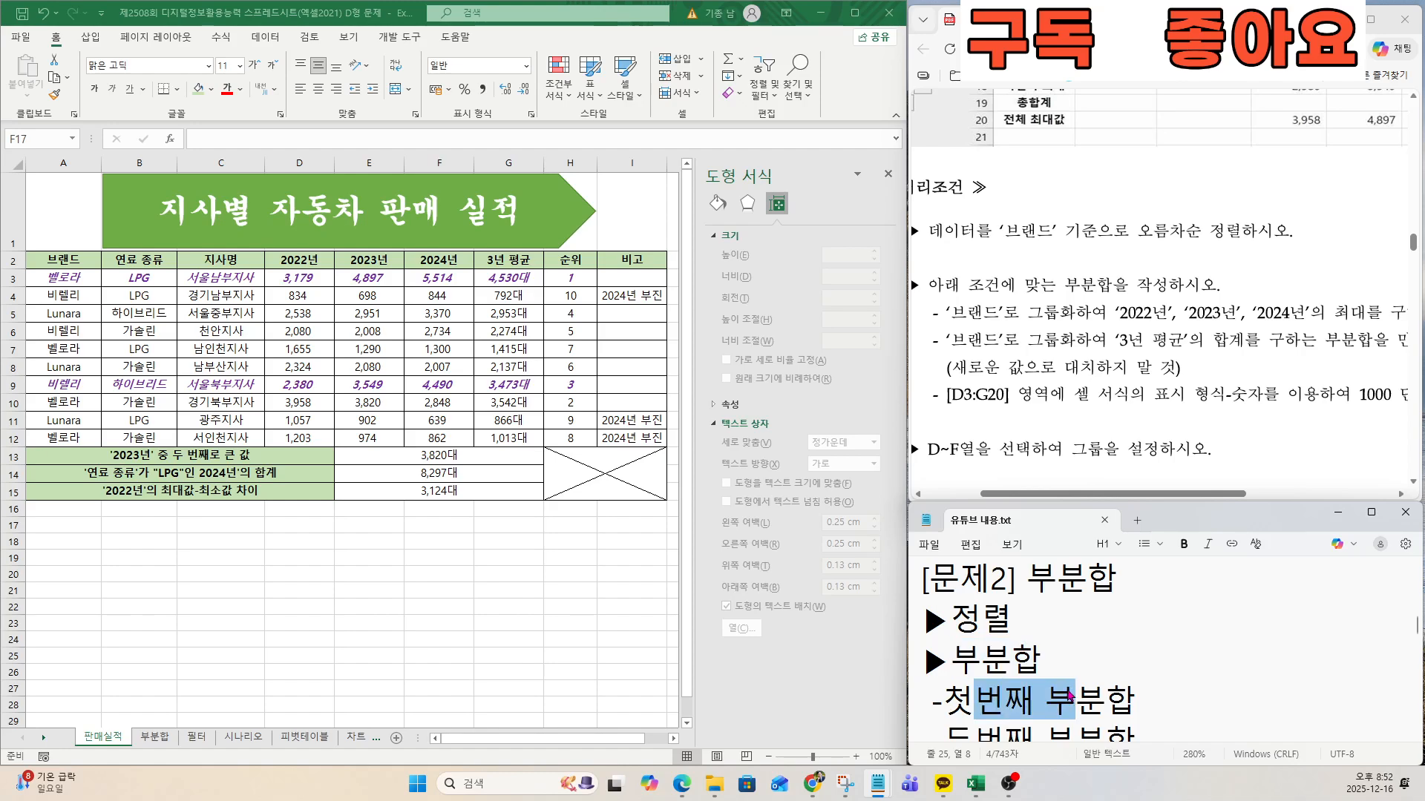
scroll(1013, 675, down, 2)
scroll(1013, 675, up, 2)
click(1009, 702)
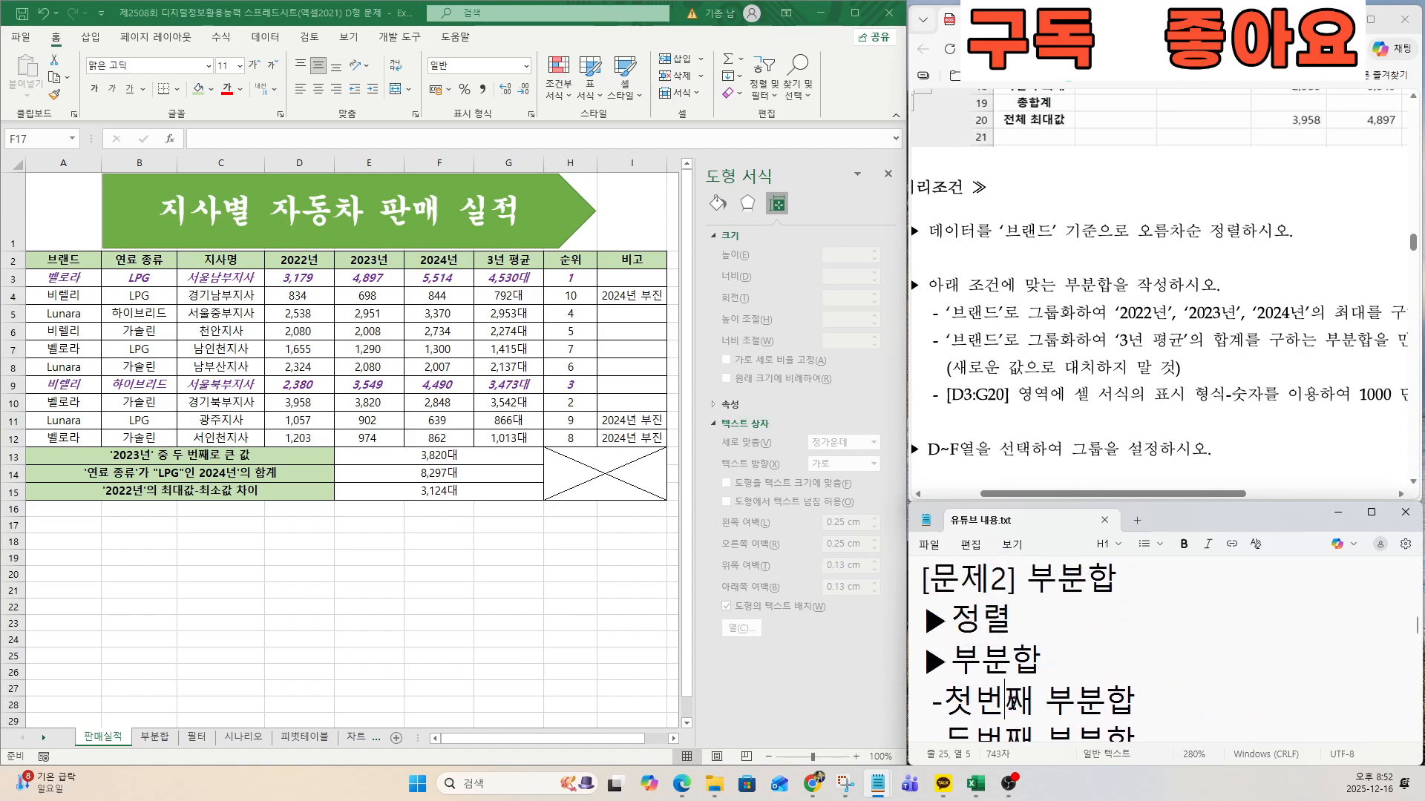
Switch to the 부분합 sheet and check the exam's sorting condition for 브랜드.
click(141, 739)
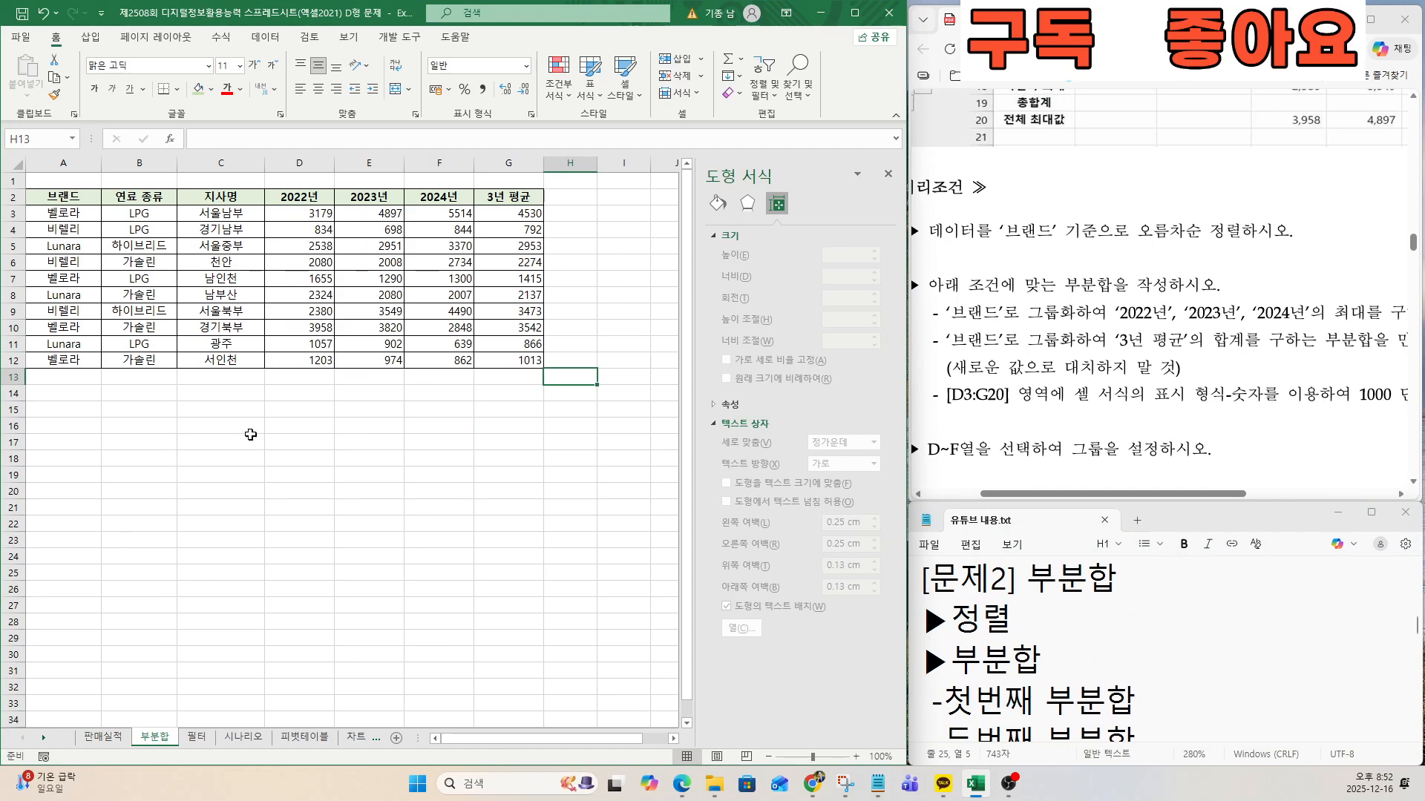
drag(995, 233, 1078, 228)
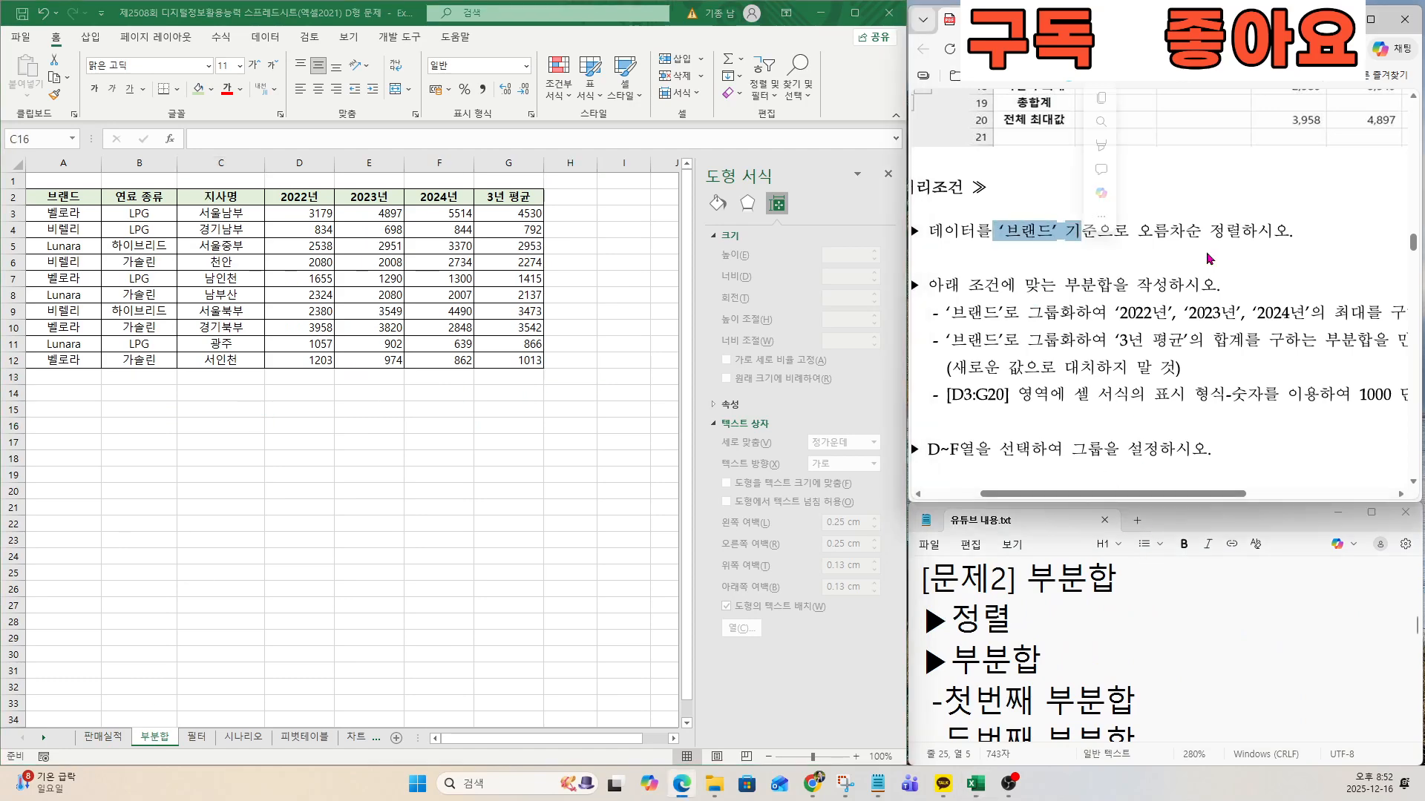
click(1247, 260)
drag(1207, 224, 1002, 223)
click(1047, 249)
click(236, 311)
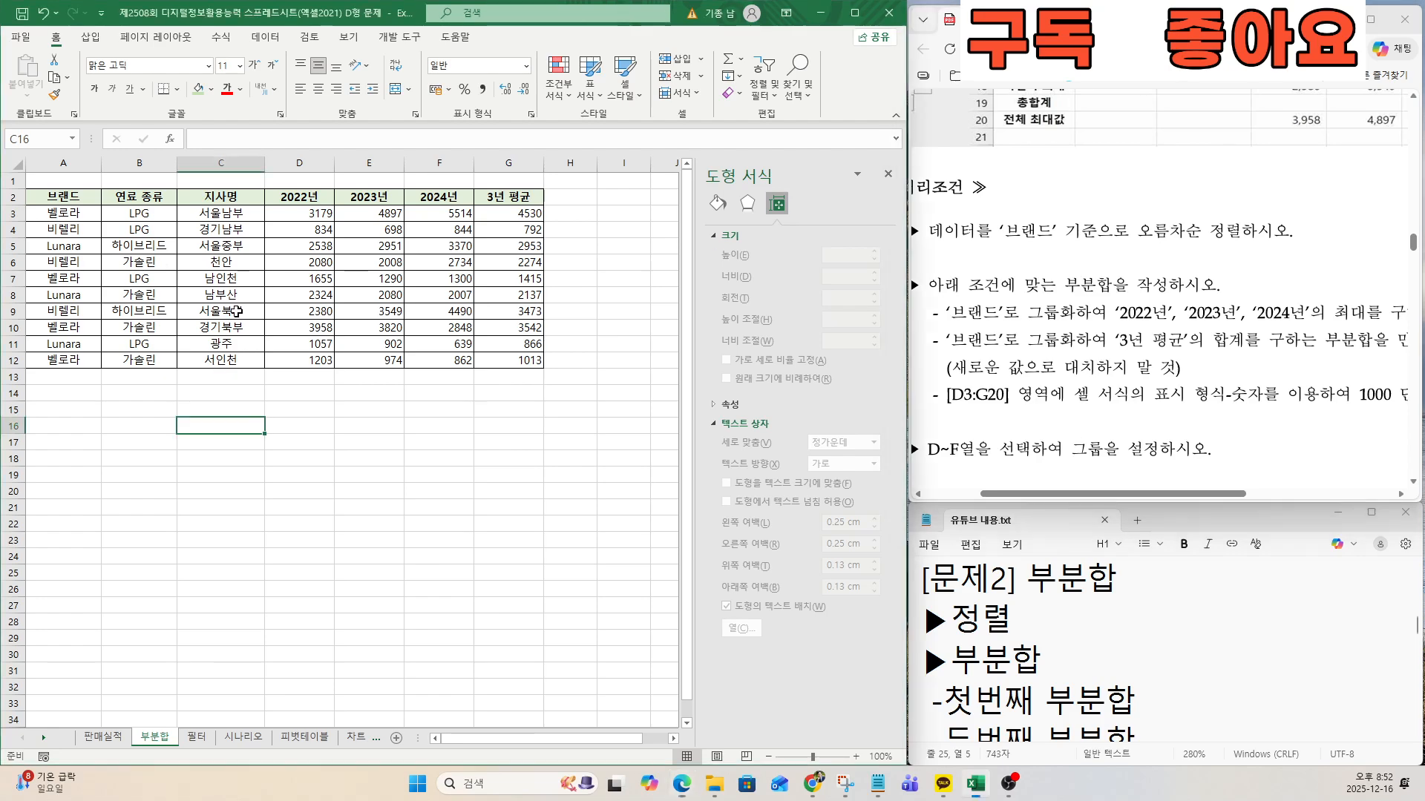
Sort the 부분합 sheet's table by the 브랜드 column, starting from header cell A2.
click(62, 197)
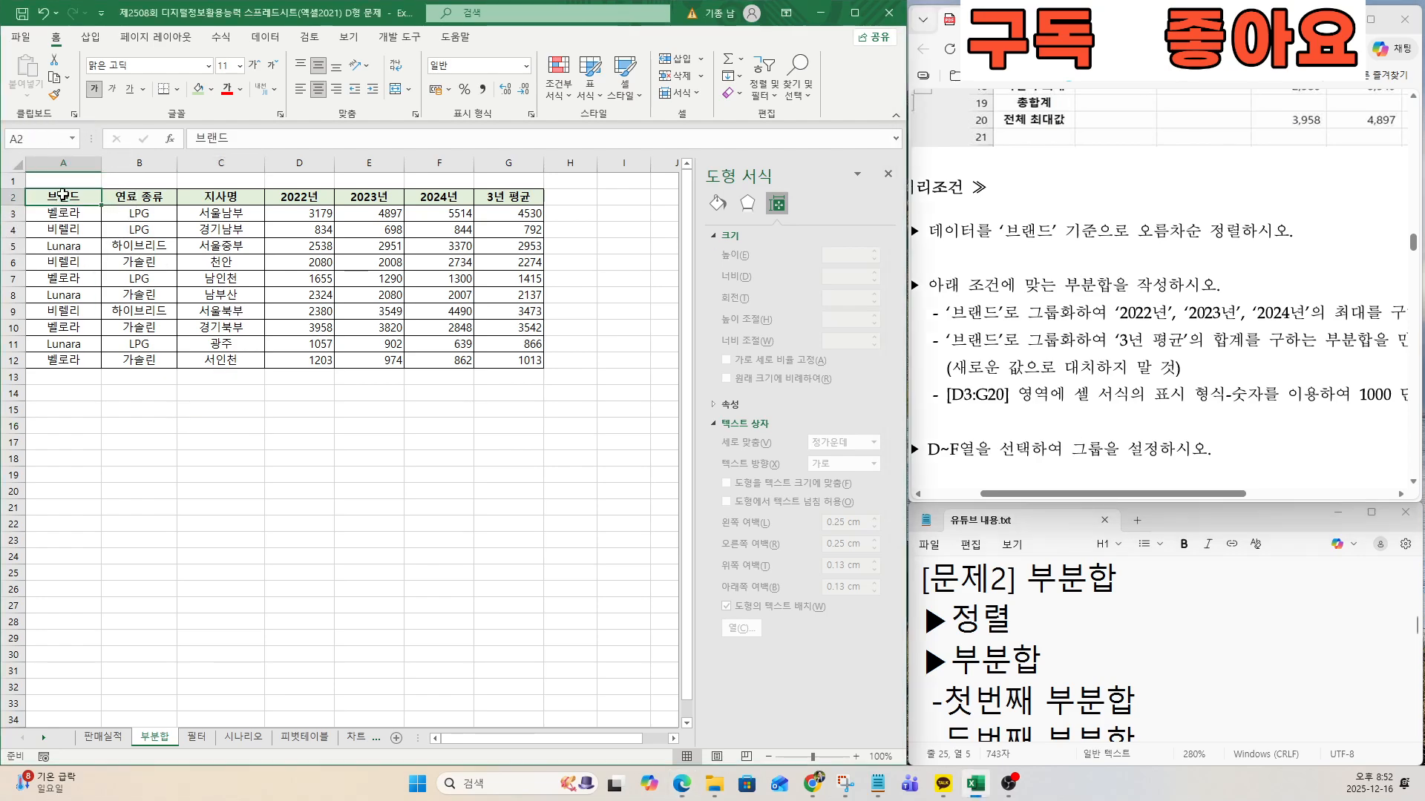
click(264, 39)
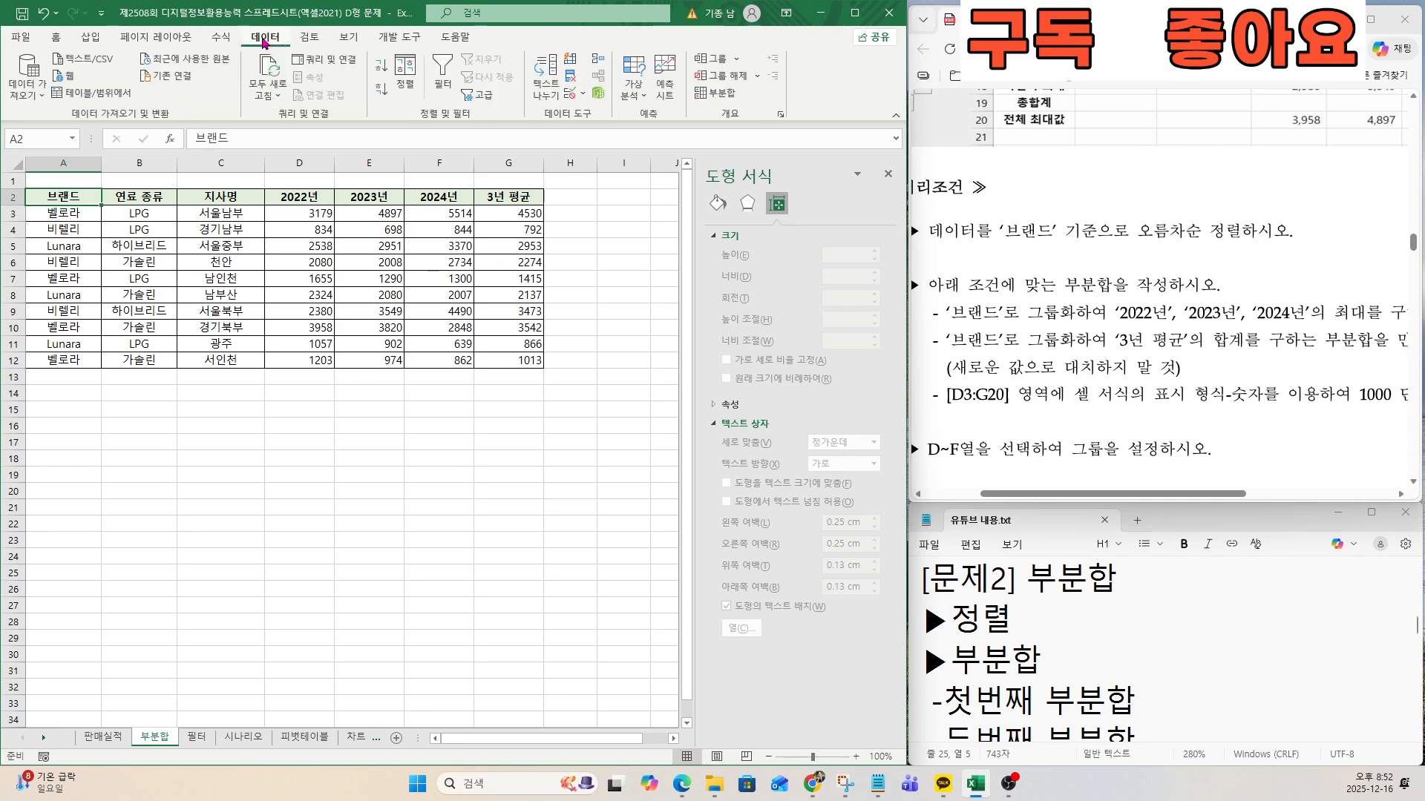
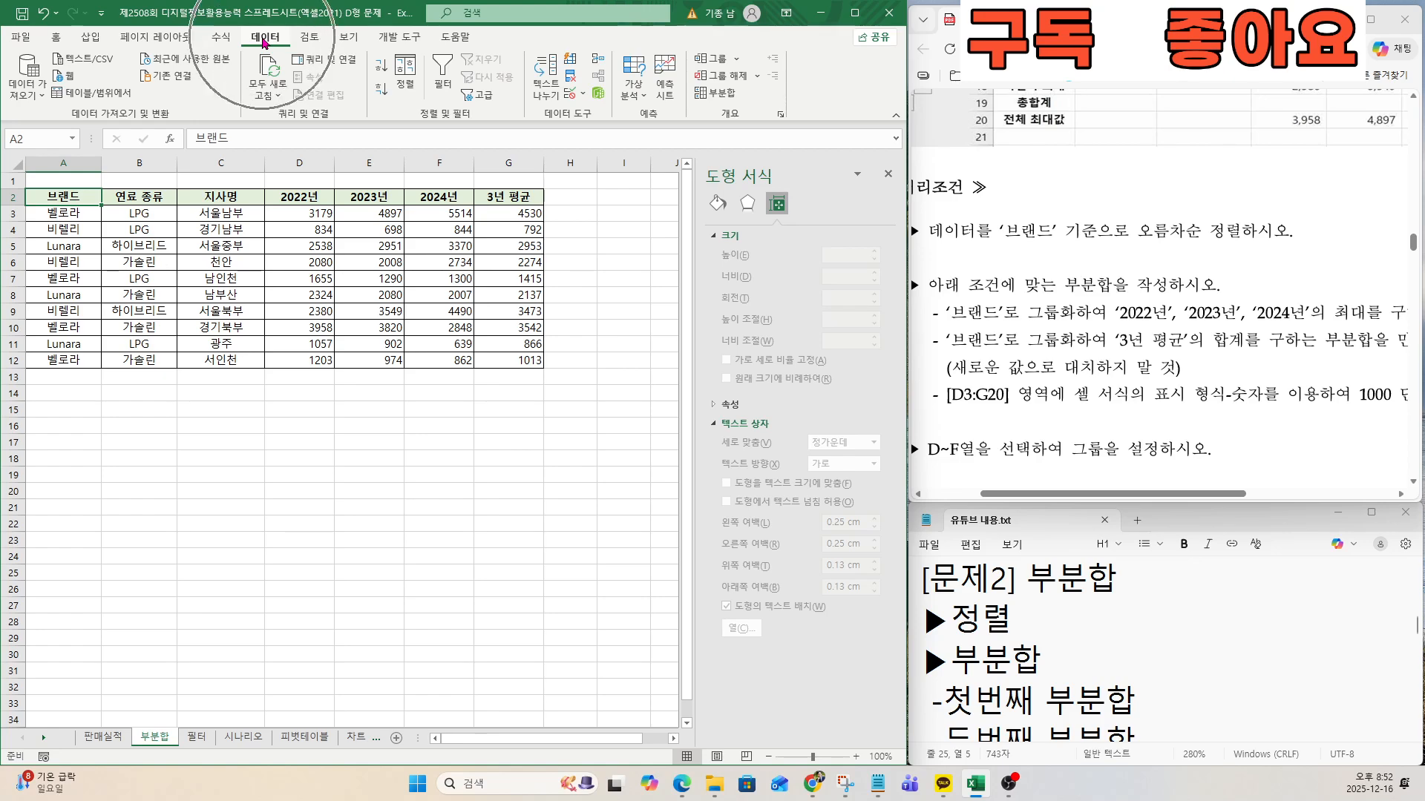
Sort the table by 브랜드 in ascending order and choose only 2022년, 2023년 and 2024년 as its subtotal fields.
click(384, 68)
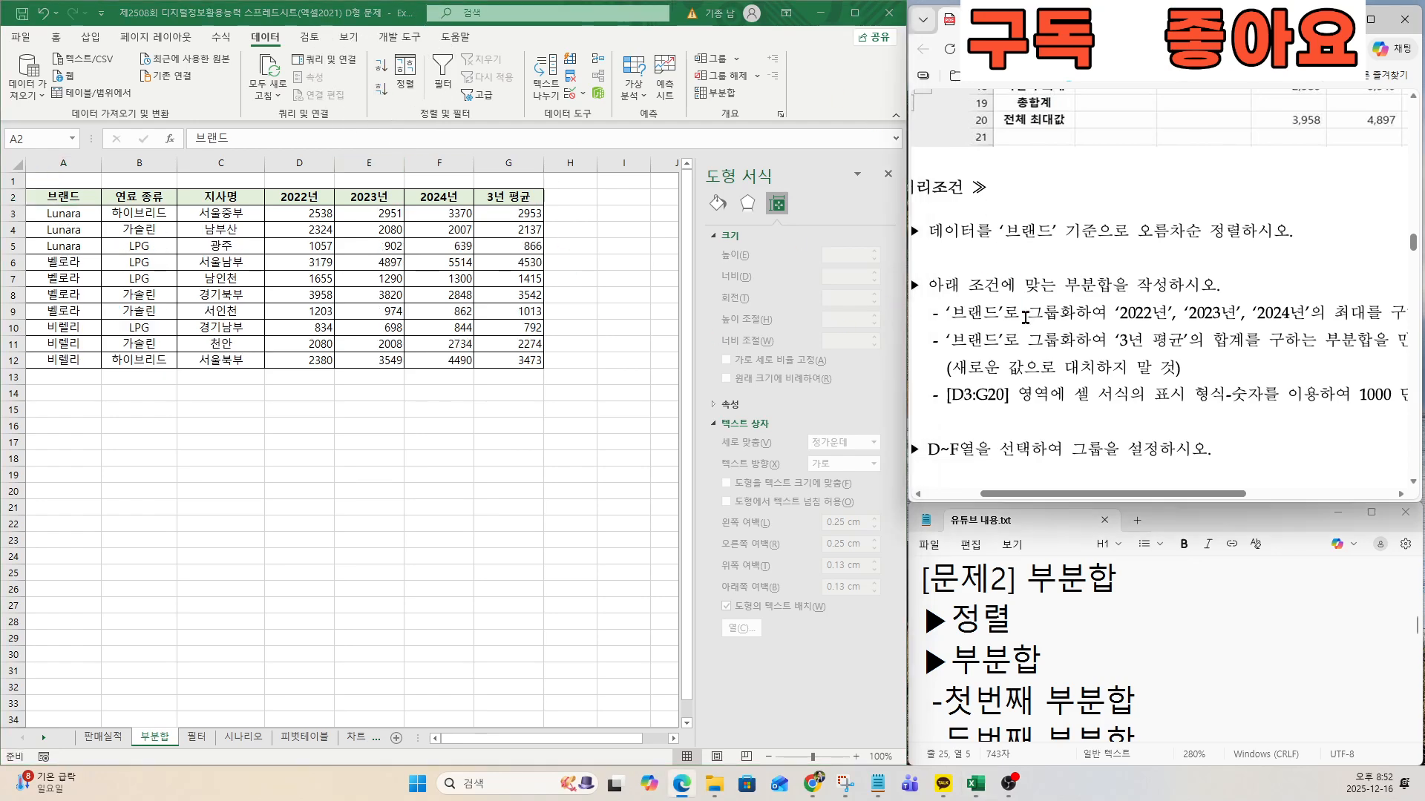
click(717, 98)
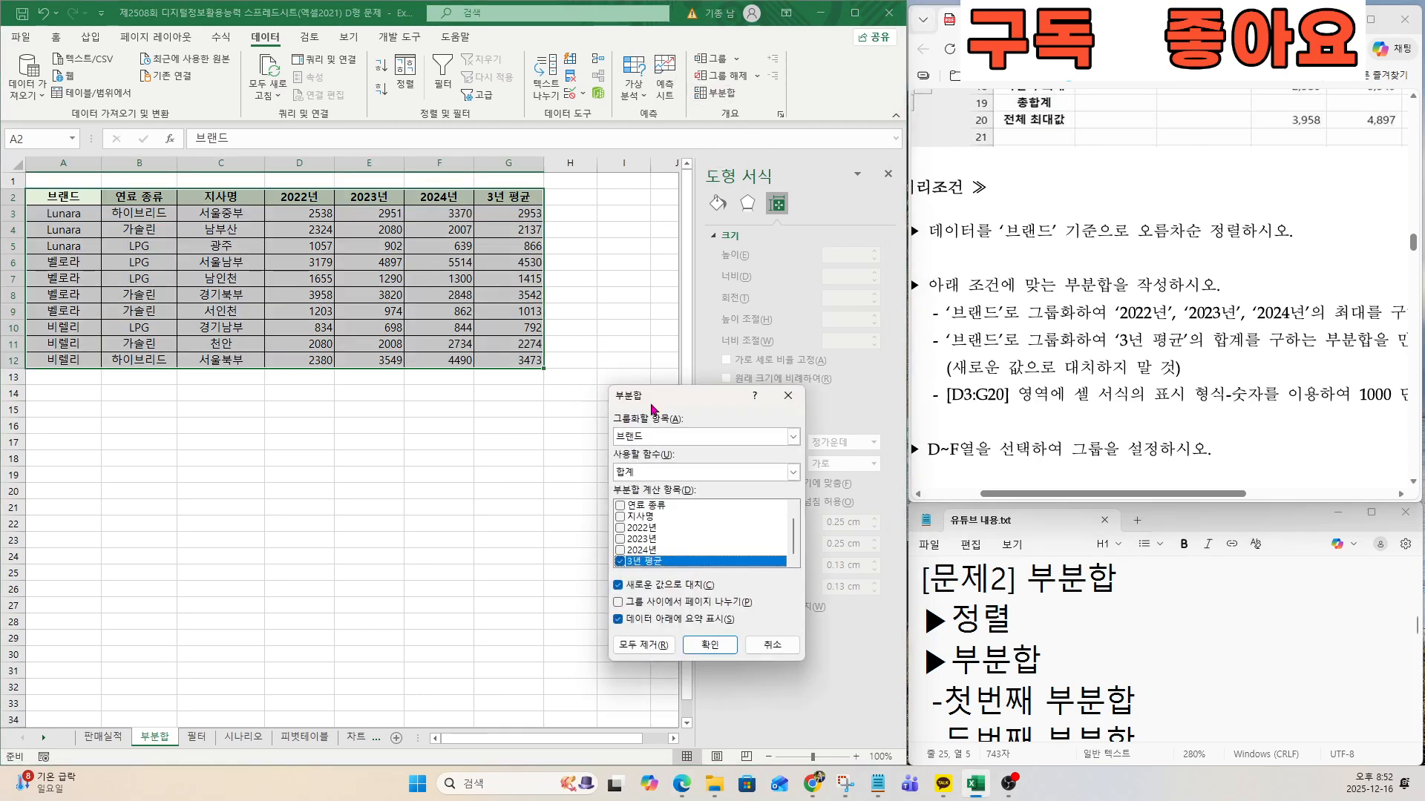
drag(652, 405, 533, 221)
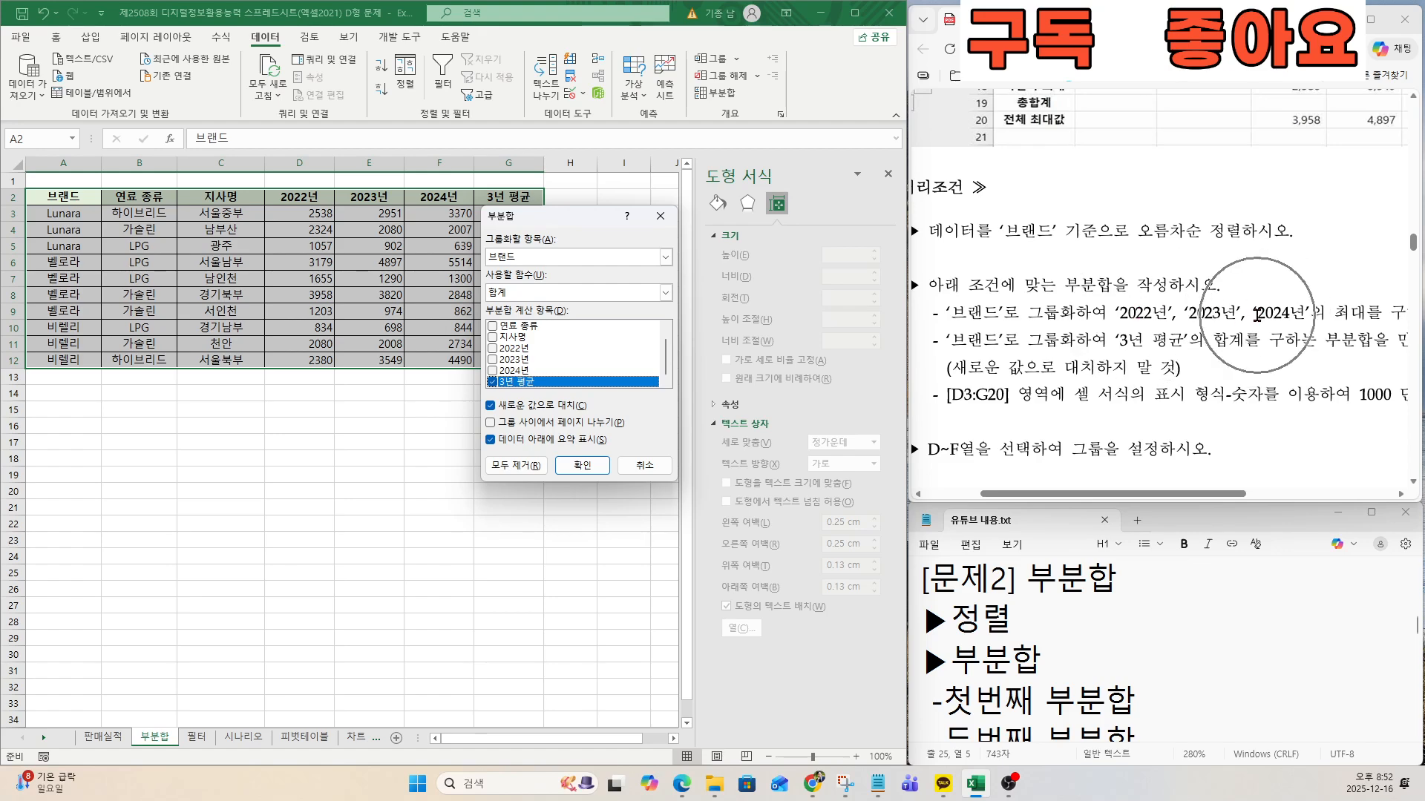
click(493, 348)
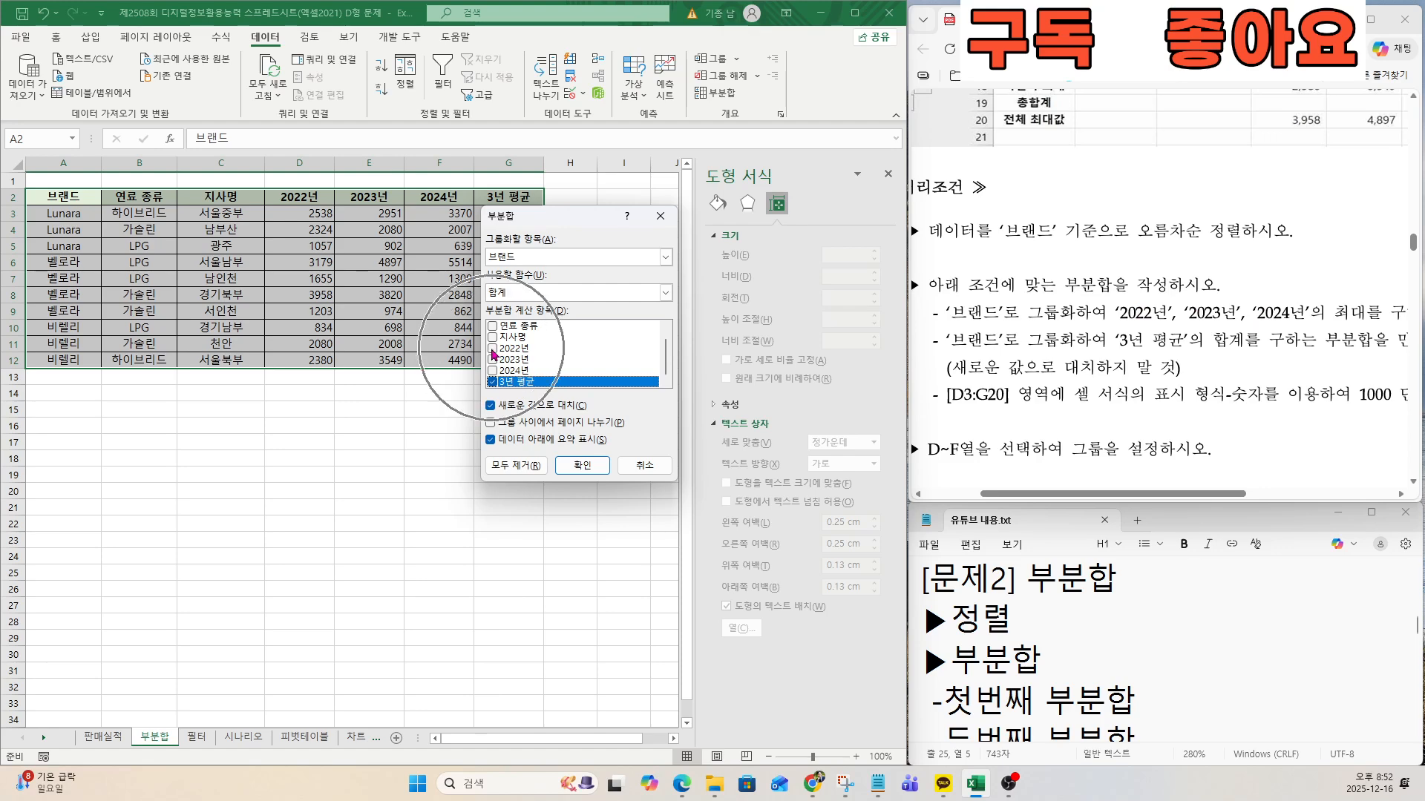
click(493, 359)
click(493, 370)
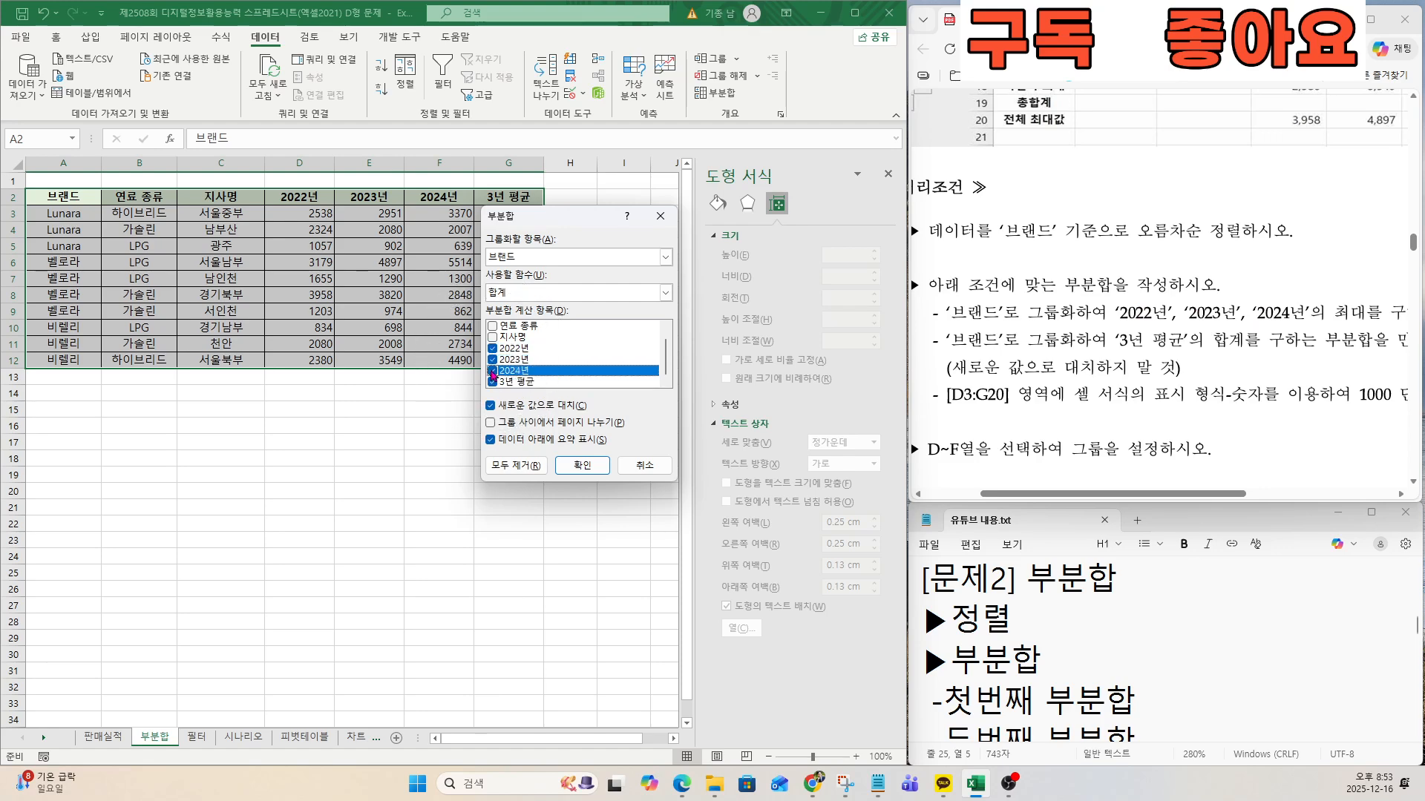
click(494, 385)
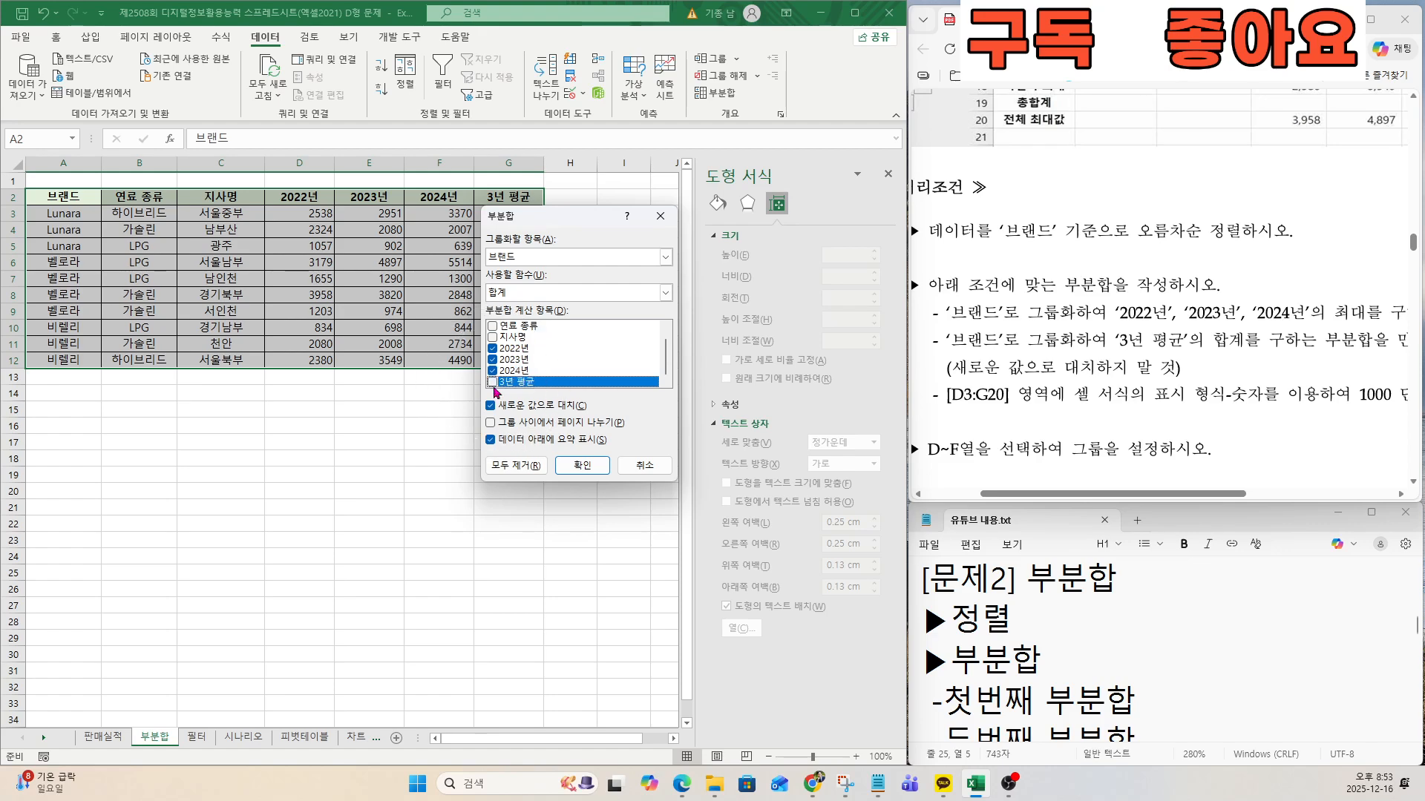
Set the subtotal function to 최대 as the exam requires and apply the subtotal grouped by 브랜드.
double_click(1336, 312)
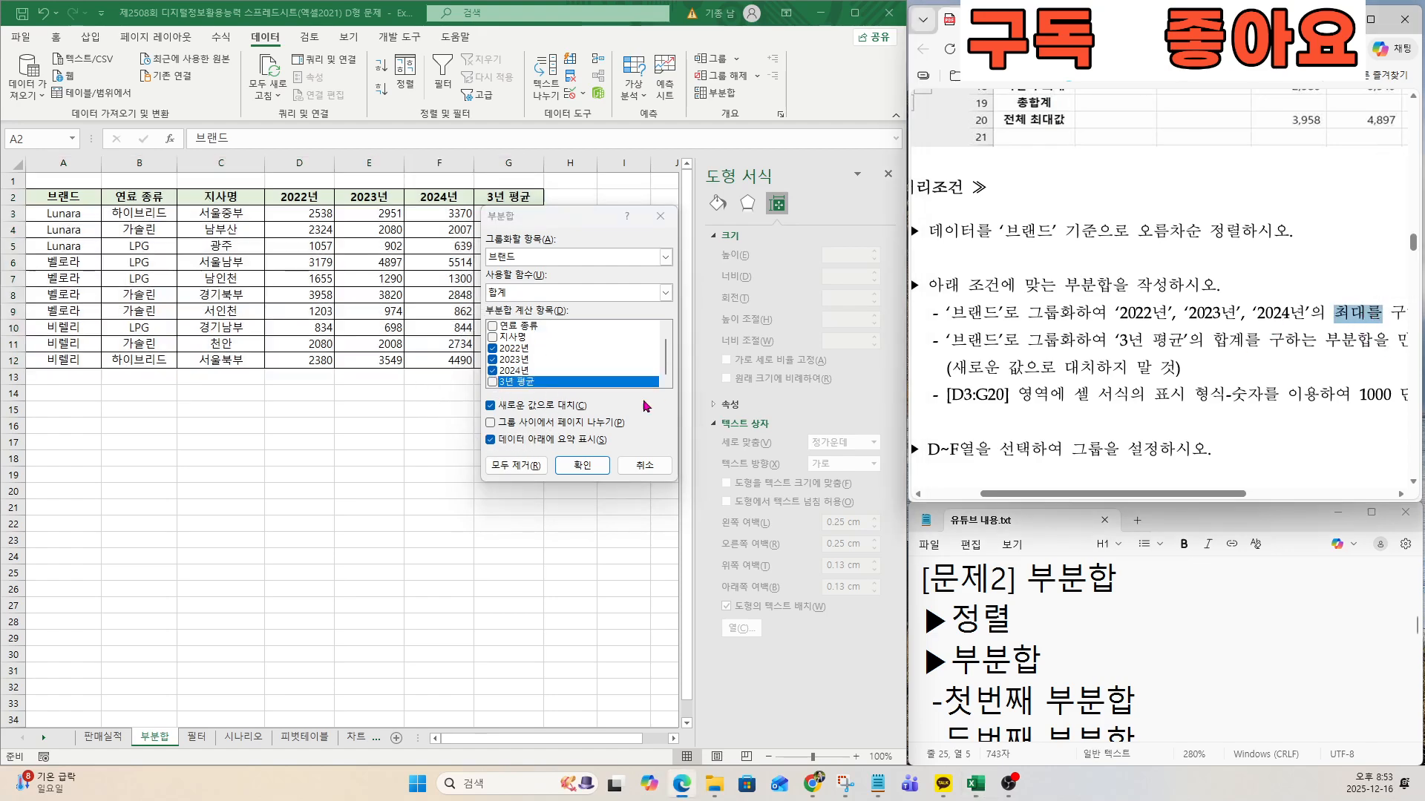
key(ctrl)
click(517, 296)
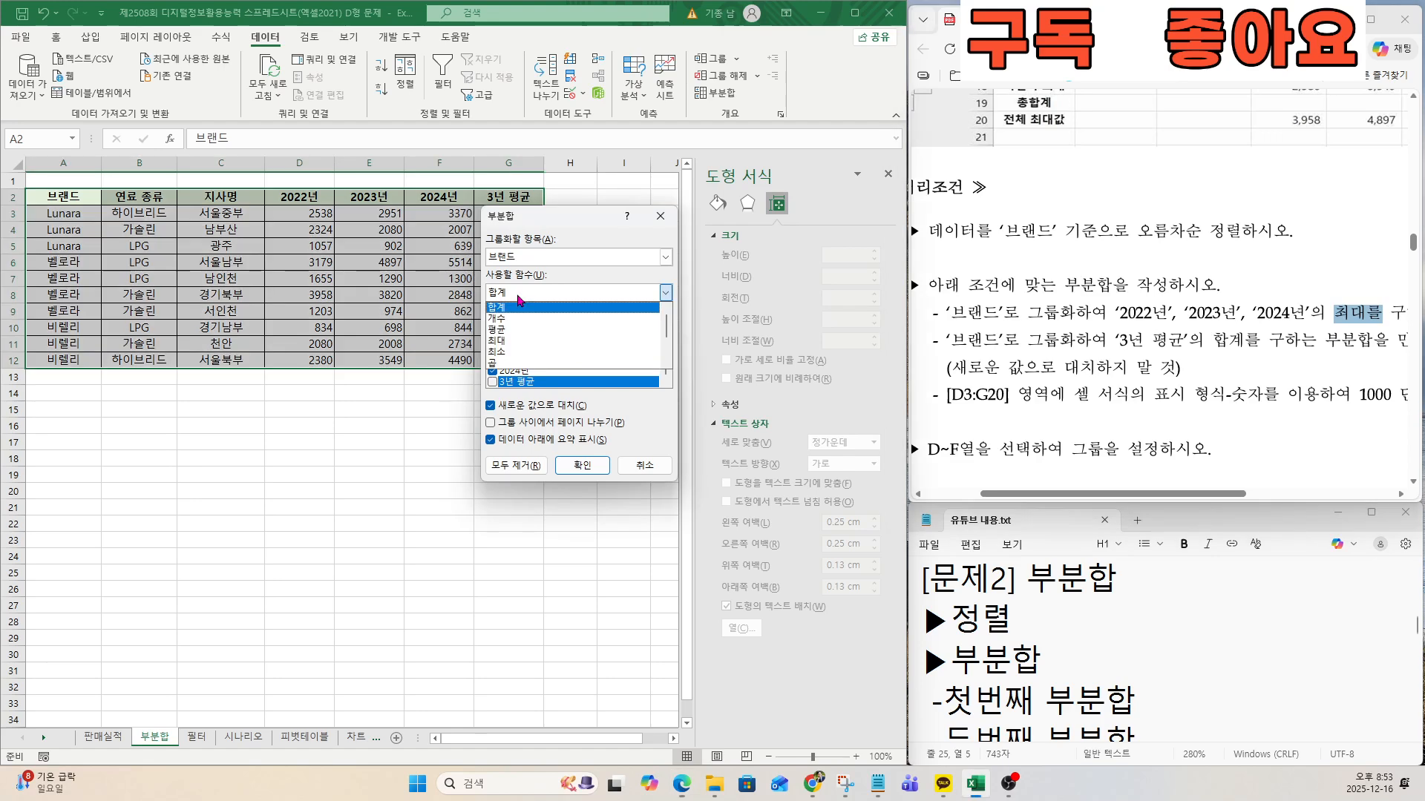
click(509, 341)
key(ctrl)
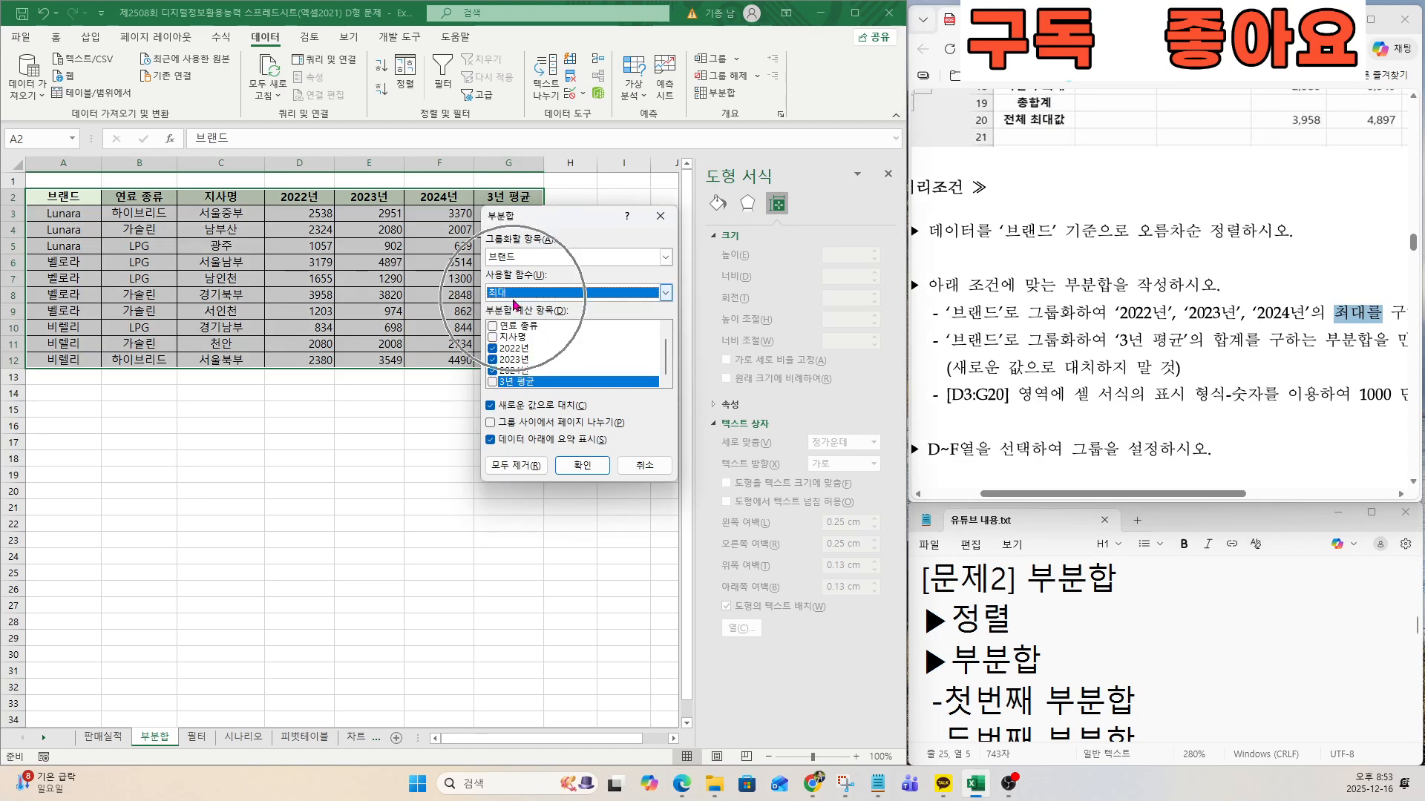
click(585, 469)
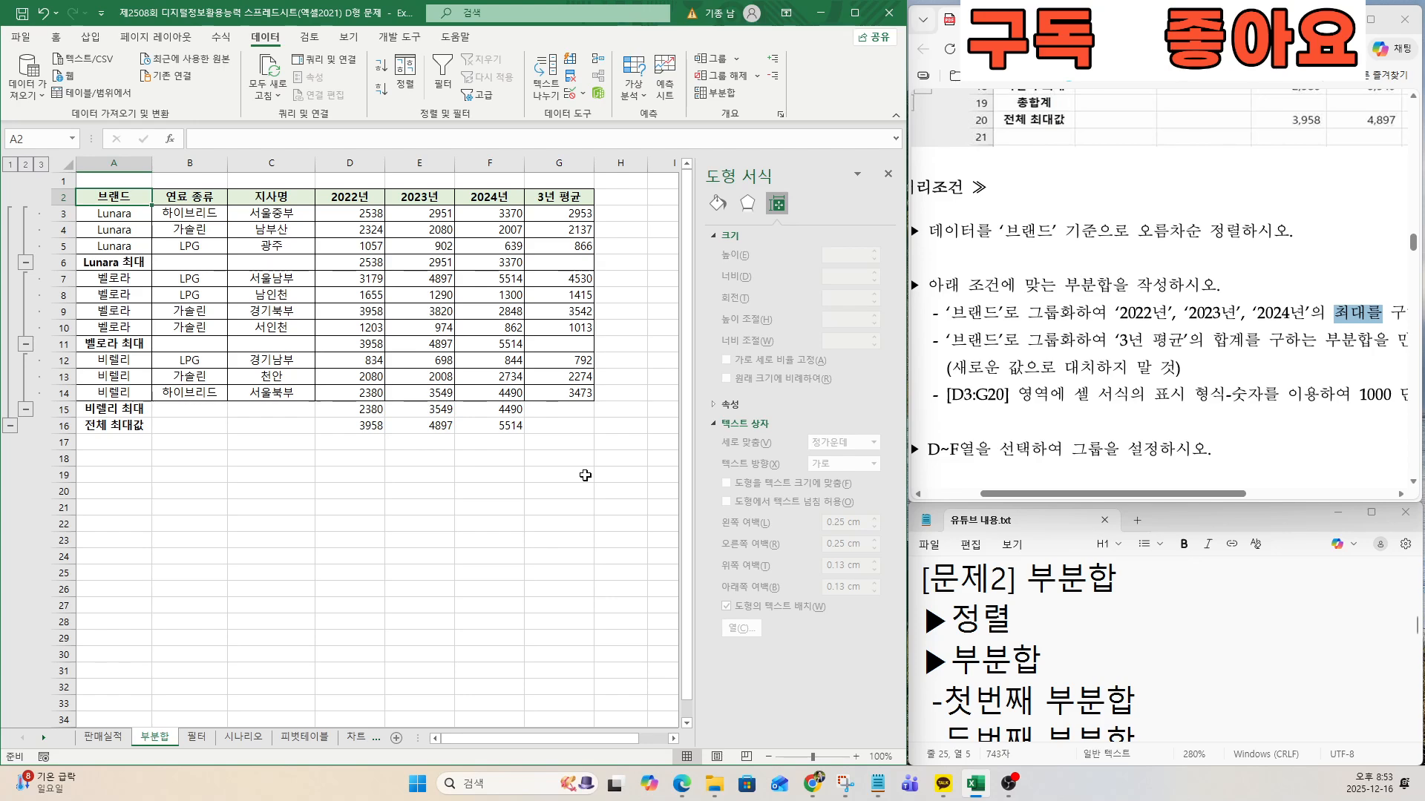
Start a second subtotal grouped by 브랜드 with only 3년 평균 chosen as the field to calculate.
key(ctrl)
click(701, 95)
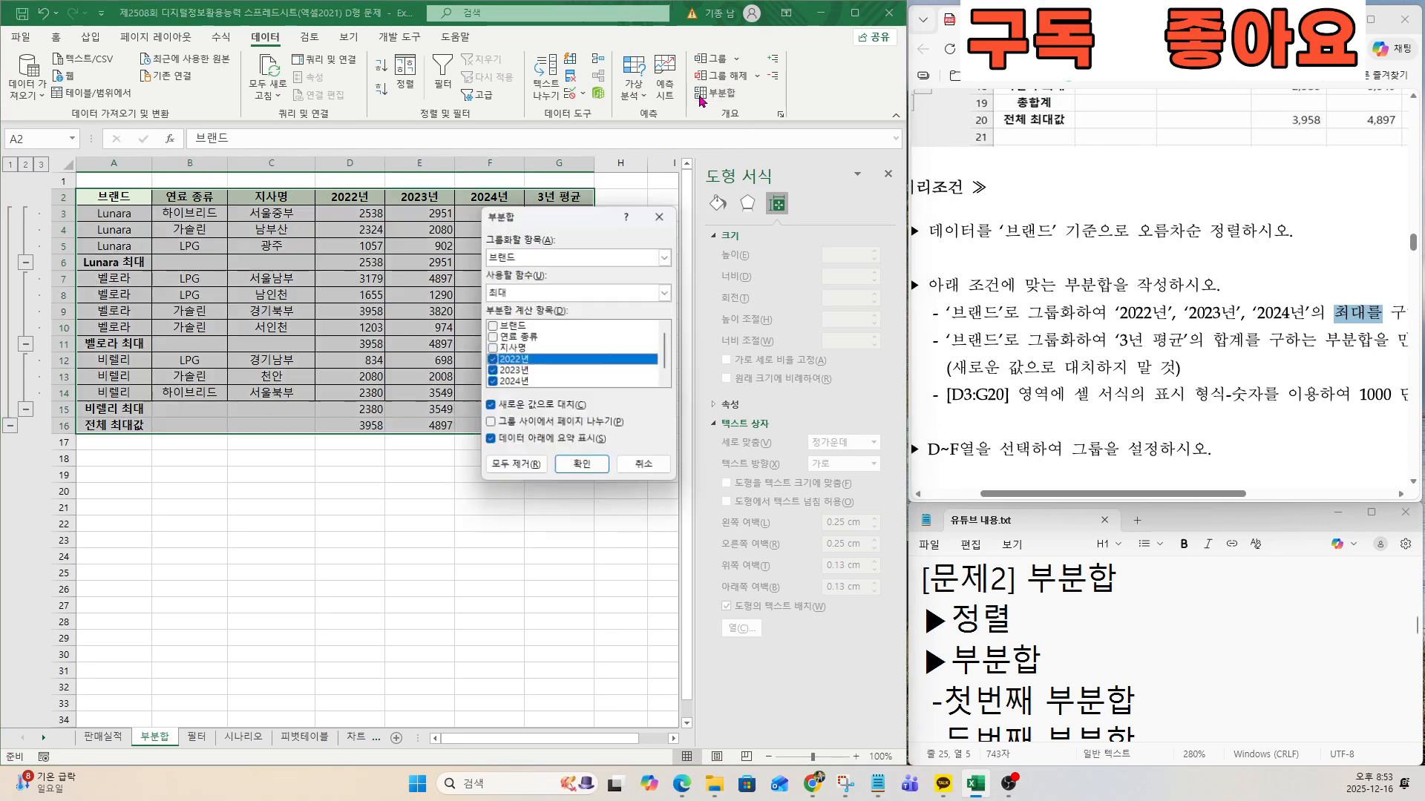
click(974, 379)
drag(960, 341, 1076, 341)
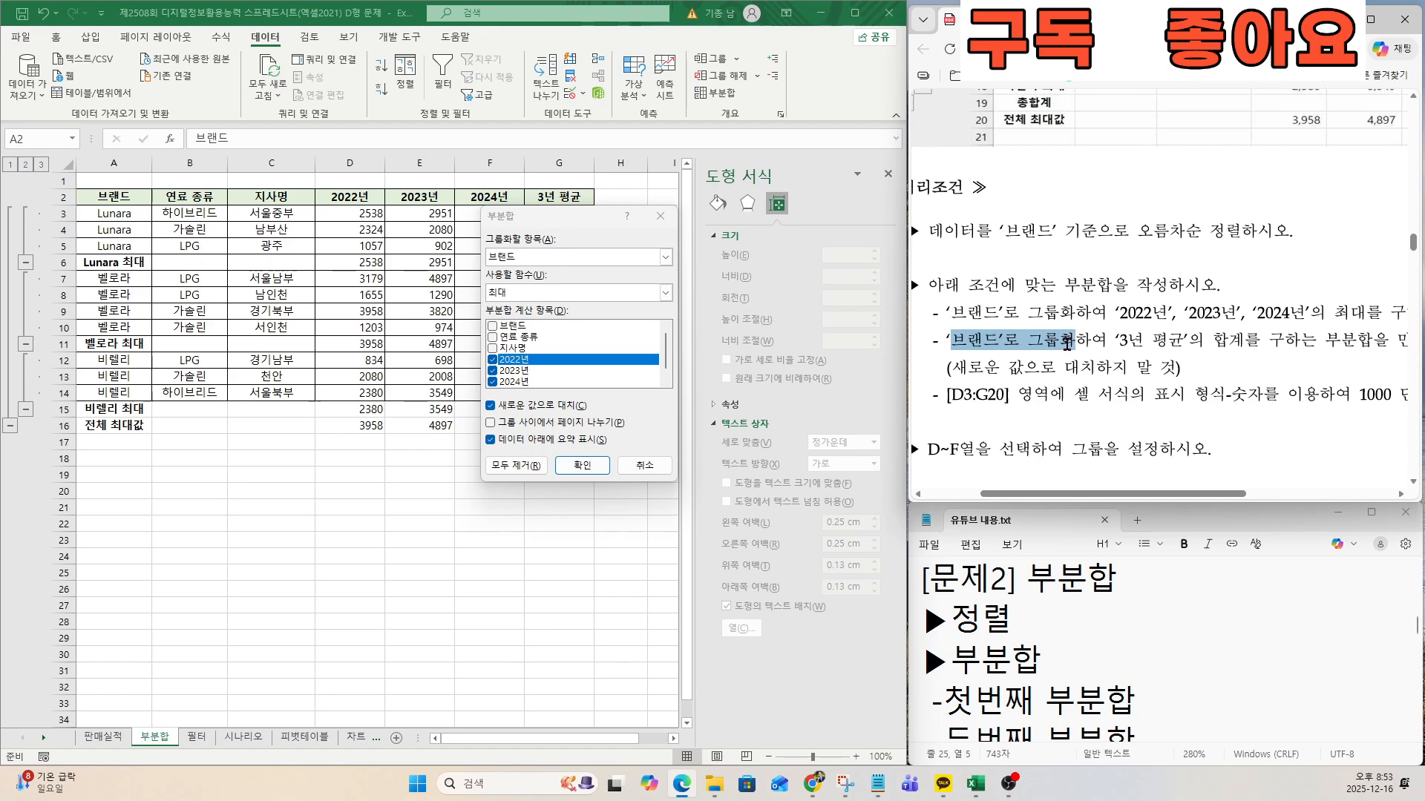
key(ctrl)
key(ctrl)
drag(1115, 340, 1203, 340)
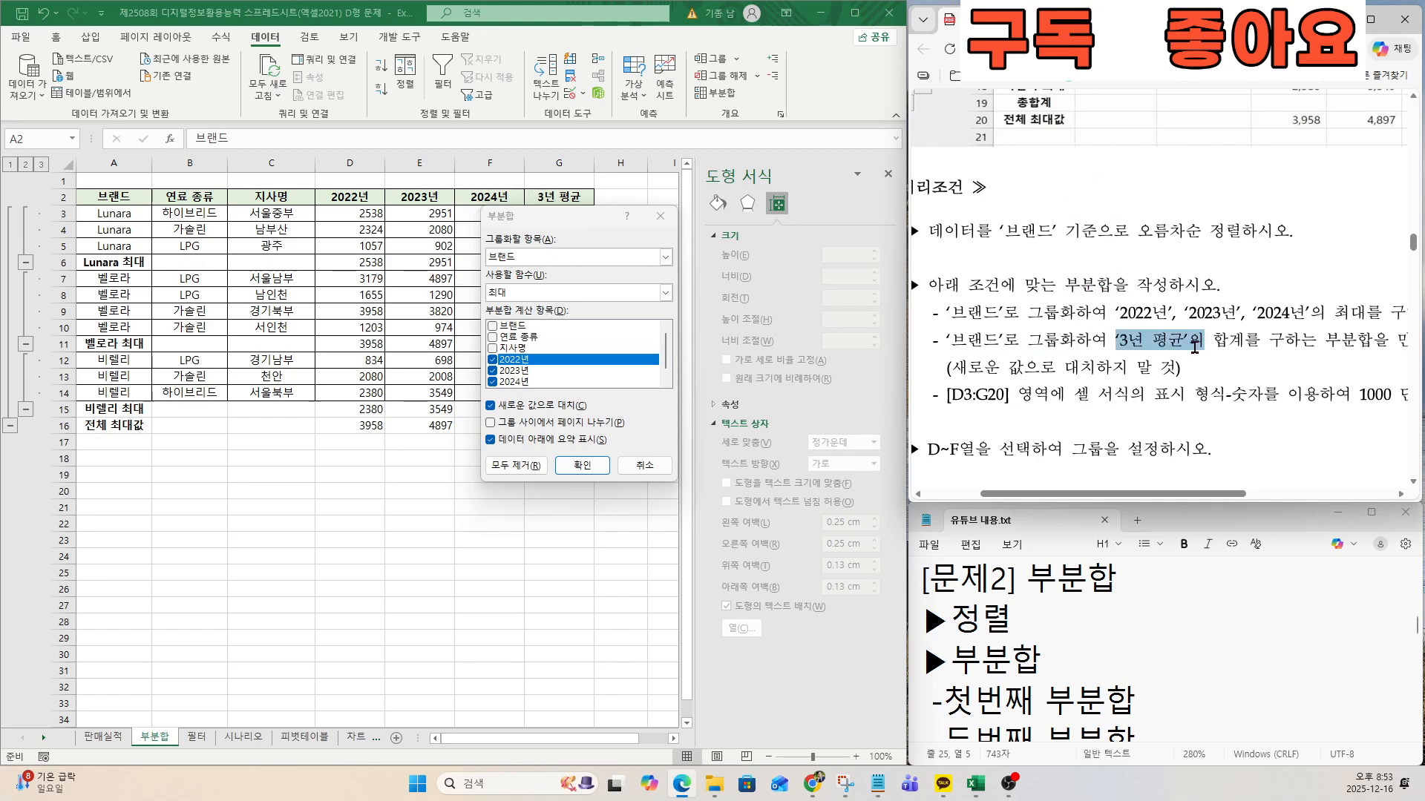
key(ctrl)
click(667, 380)
click(492, 382)
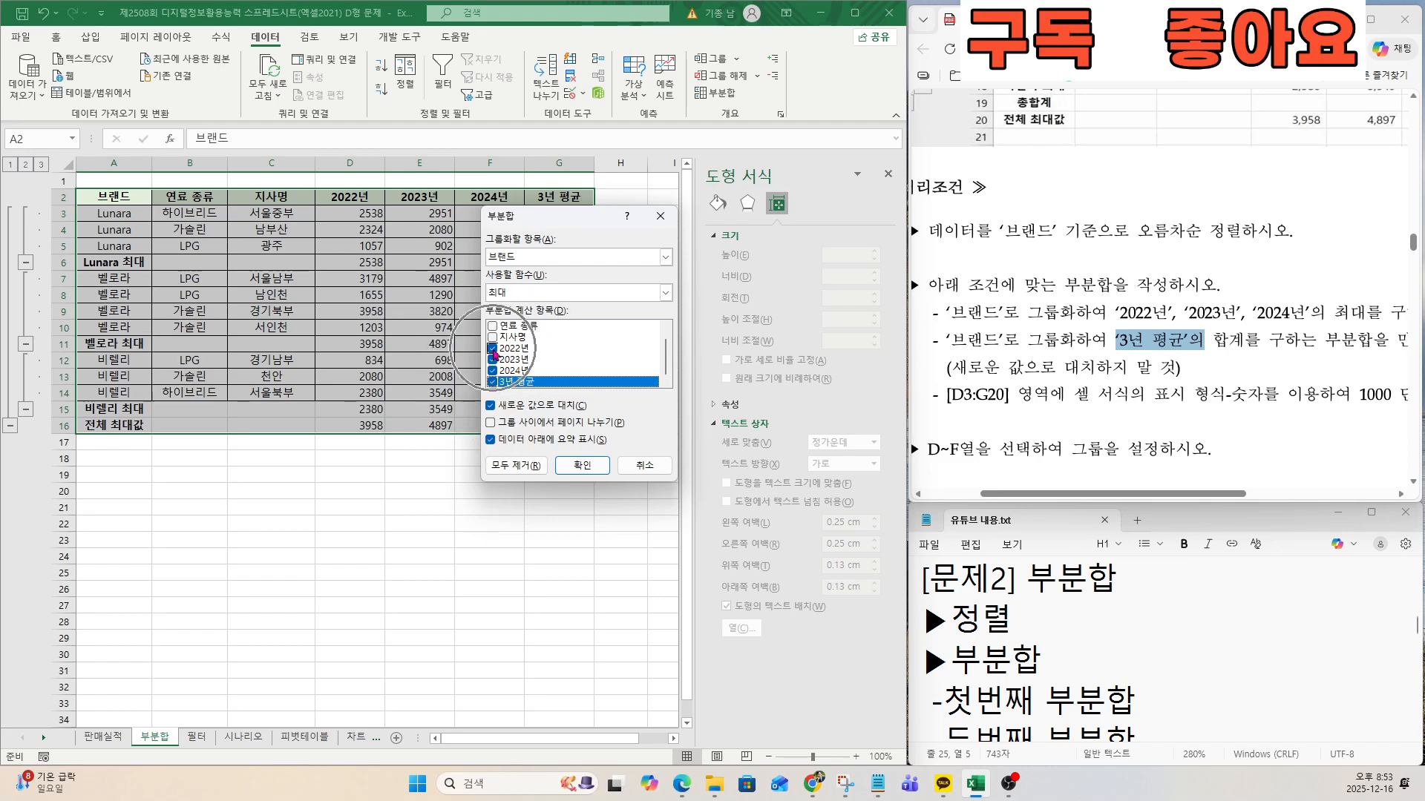
click(492, 349)
click(493, 360)
click(493, 371)
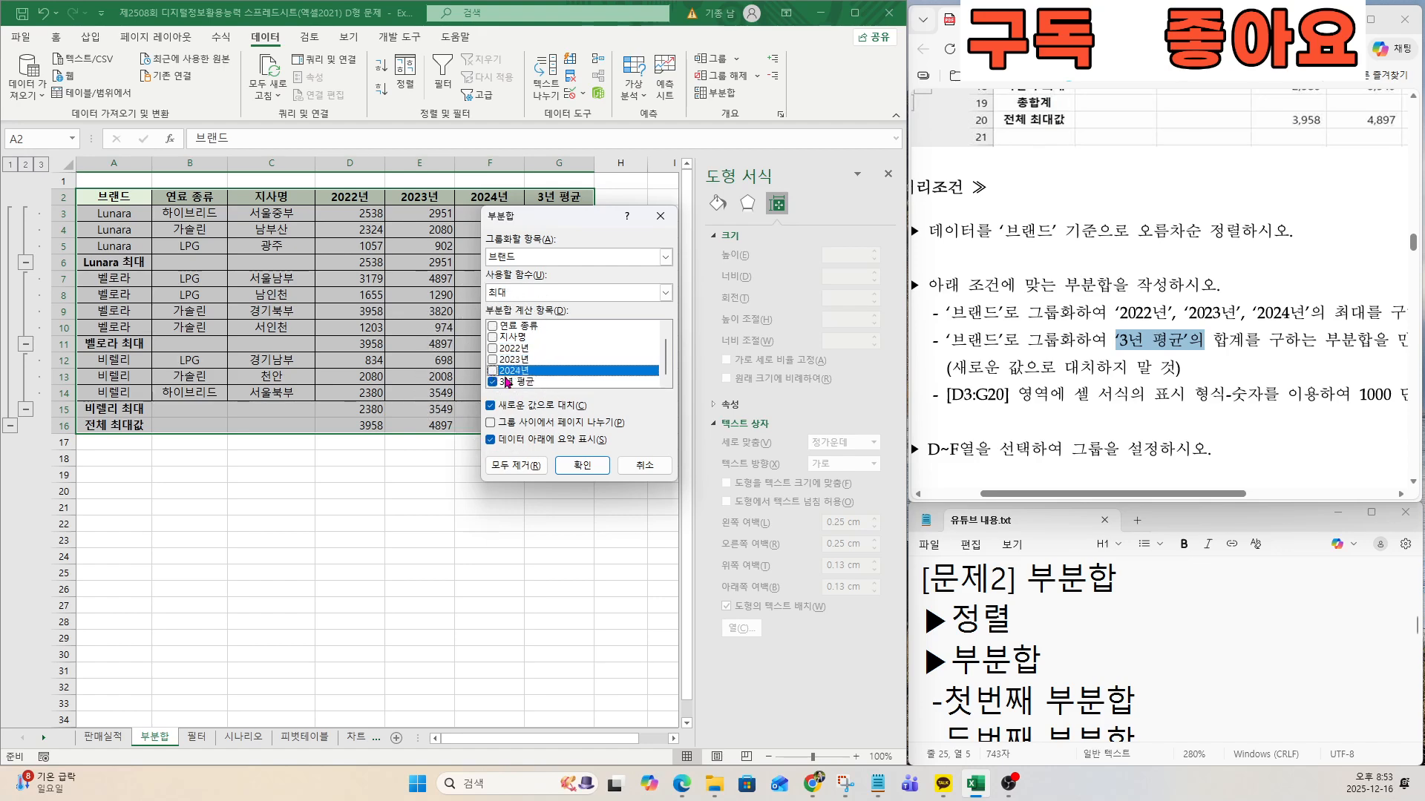
Set the second subtotal's function to 합계, turn off replacing current subtotals, and apply it.
double_click(1250, 347)
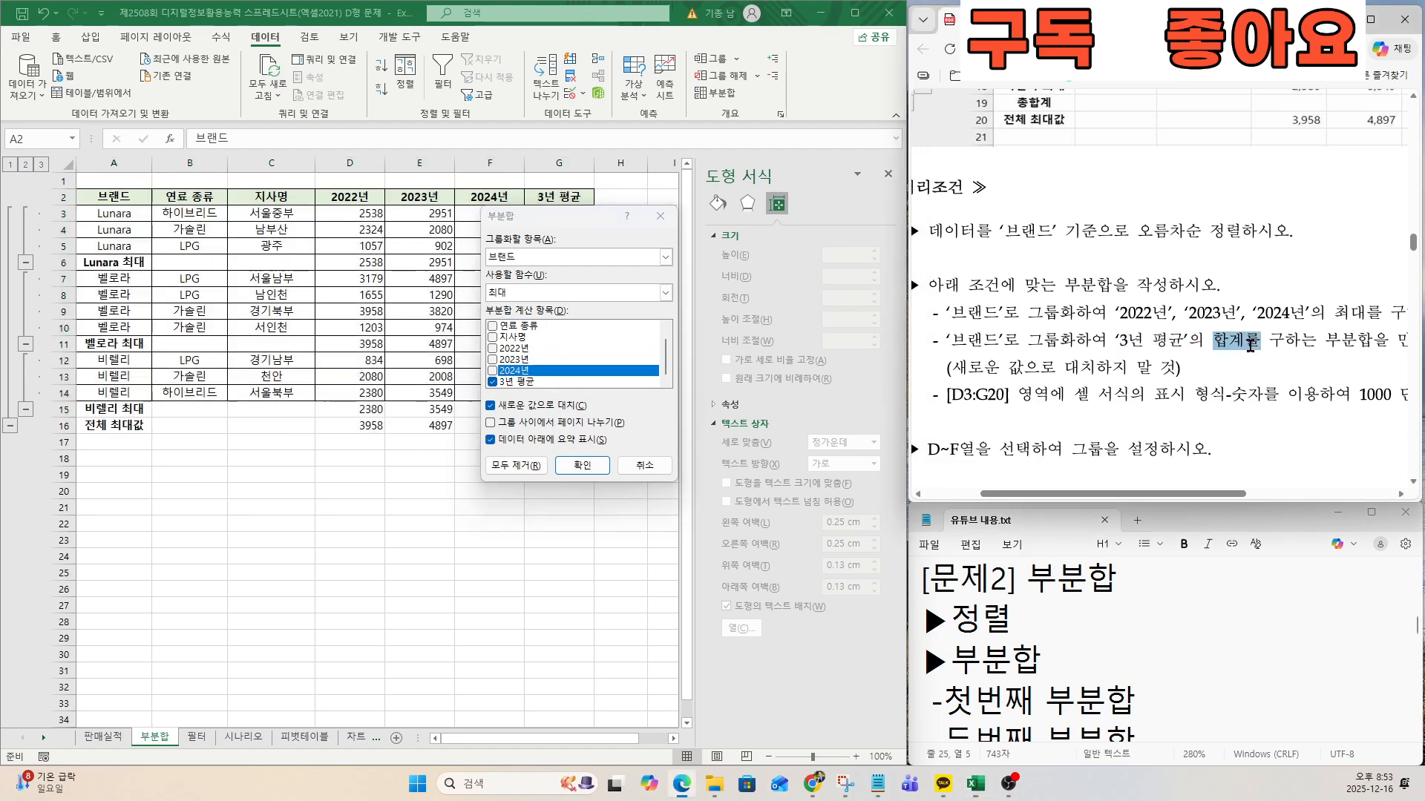
click(522, 299)
click(518, 302)
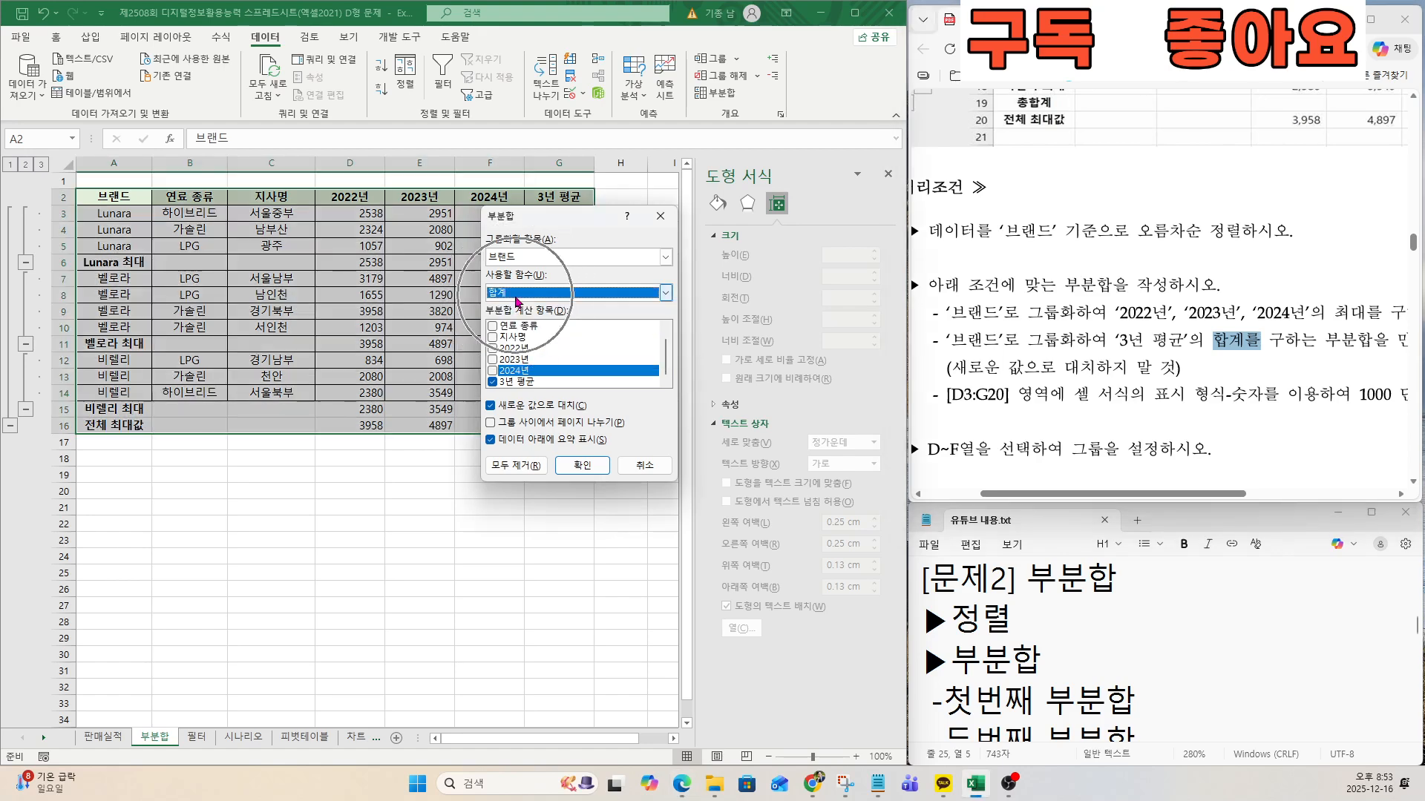
drag(941, 367, 1185, 358)
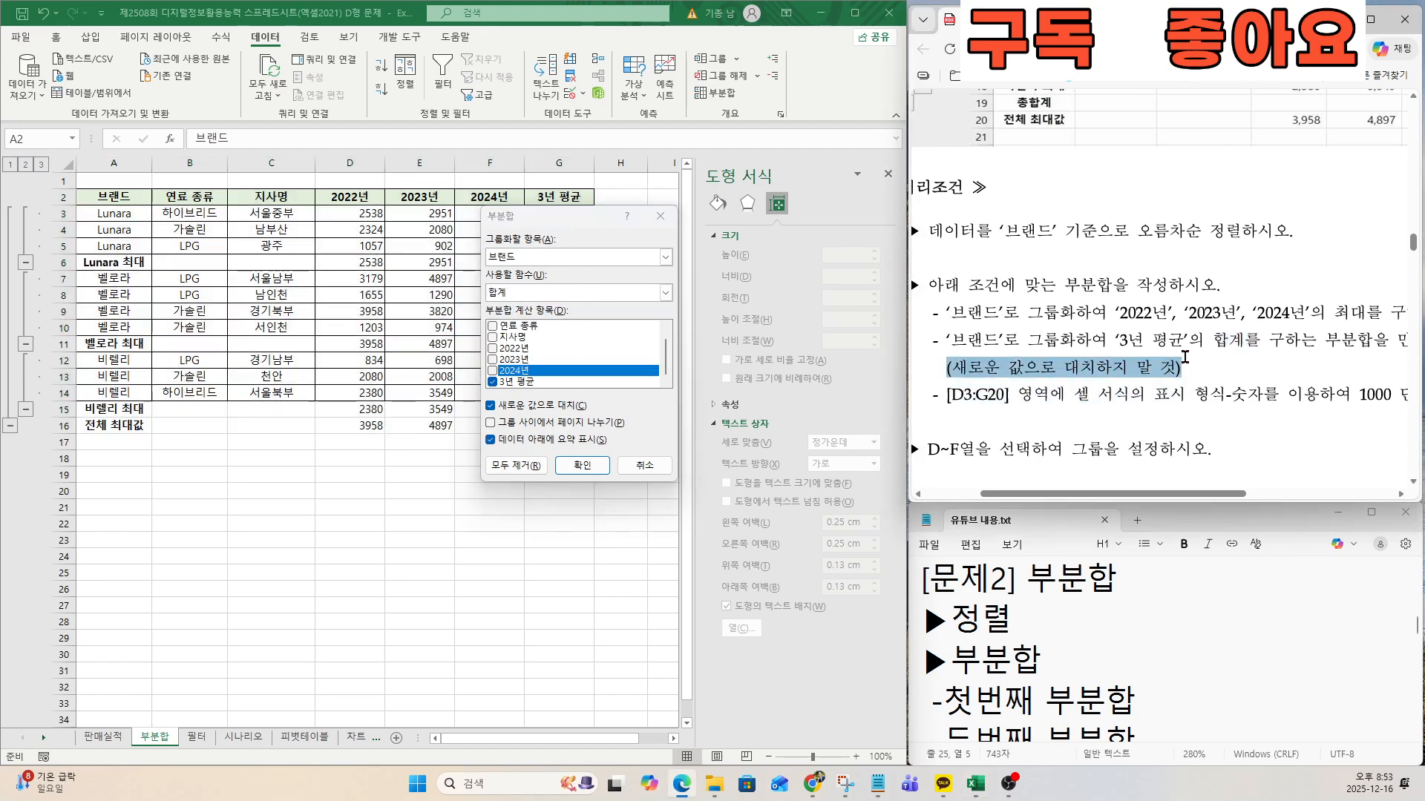
click(491, 406)
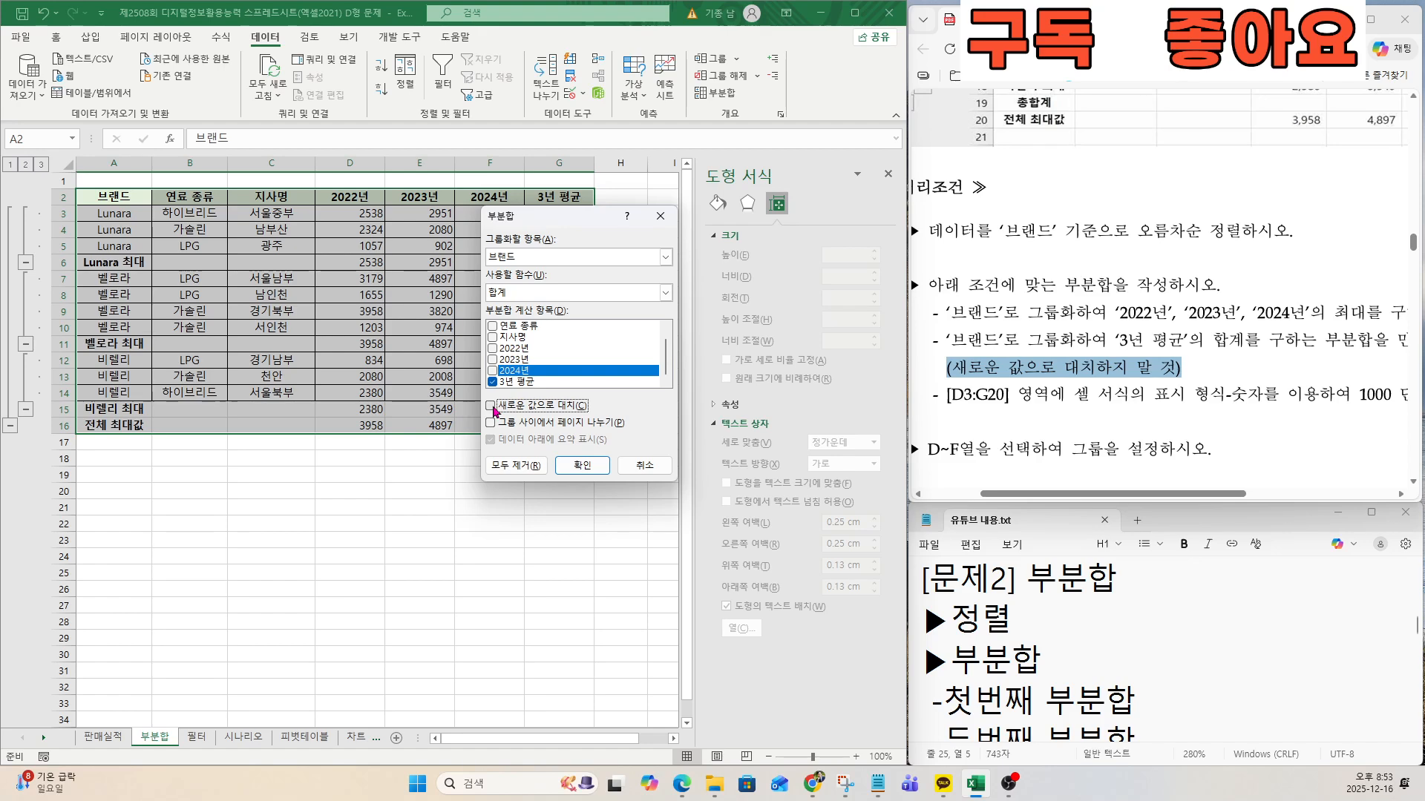
click(577, 466)
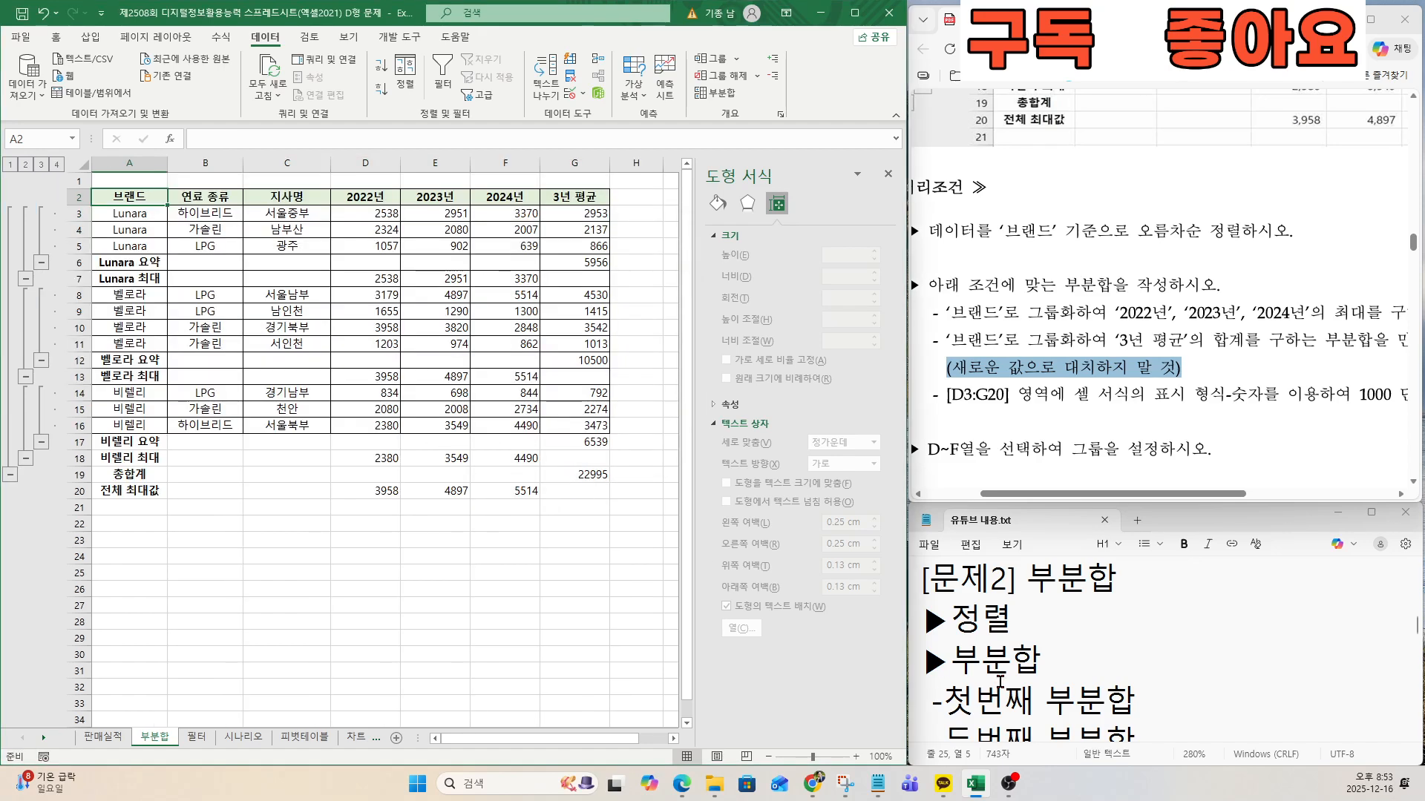
Review the 1000단위 구분기호 entry in the notes and the exam's number format condition for D3:G20.
click(999, 681)
key(Down)
key(Down)
key(Down)
key(Down)
key(Down)
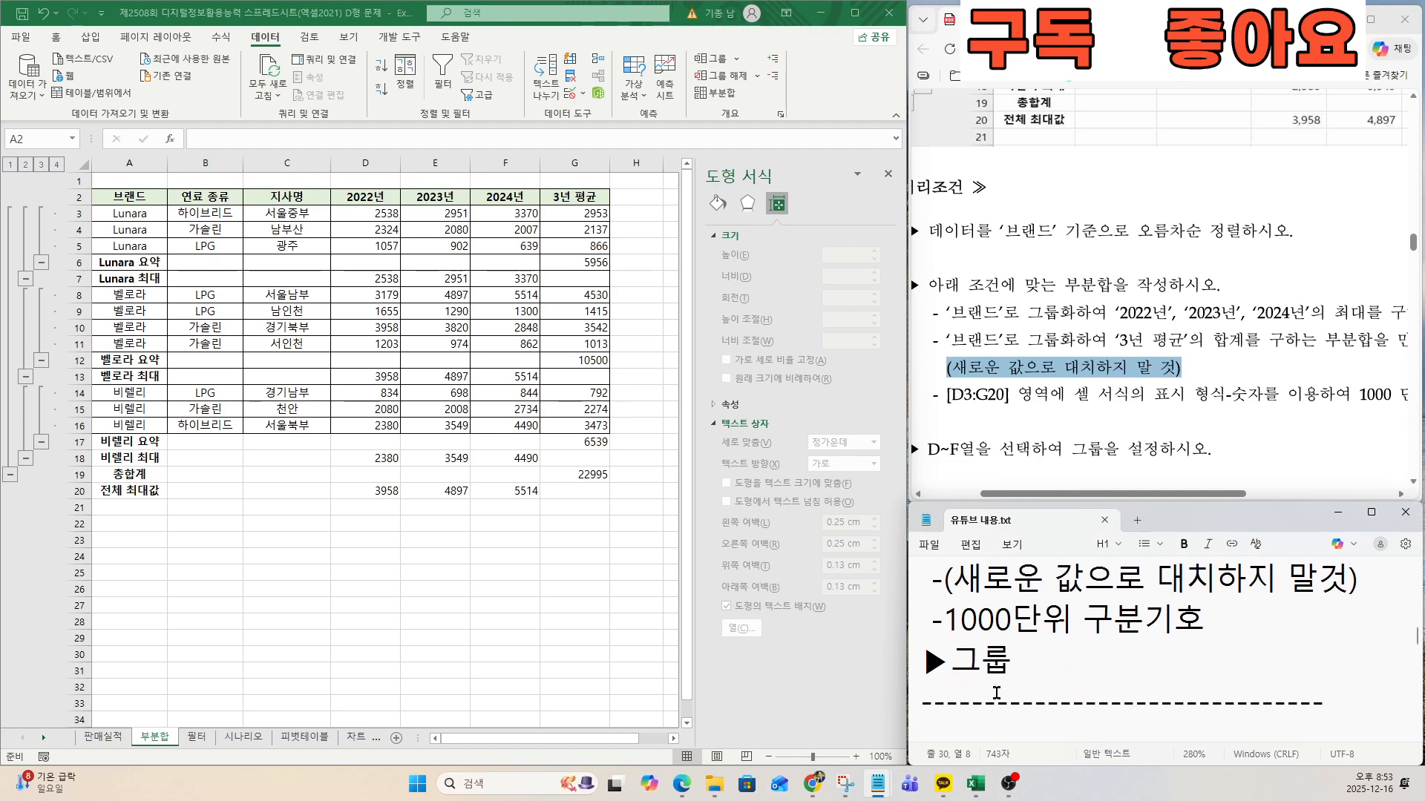
drag(940, 394, 1009, 395)
Format cells D3:G20 as 숫자 with the 1000 separator enabled.
click(529, 309)
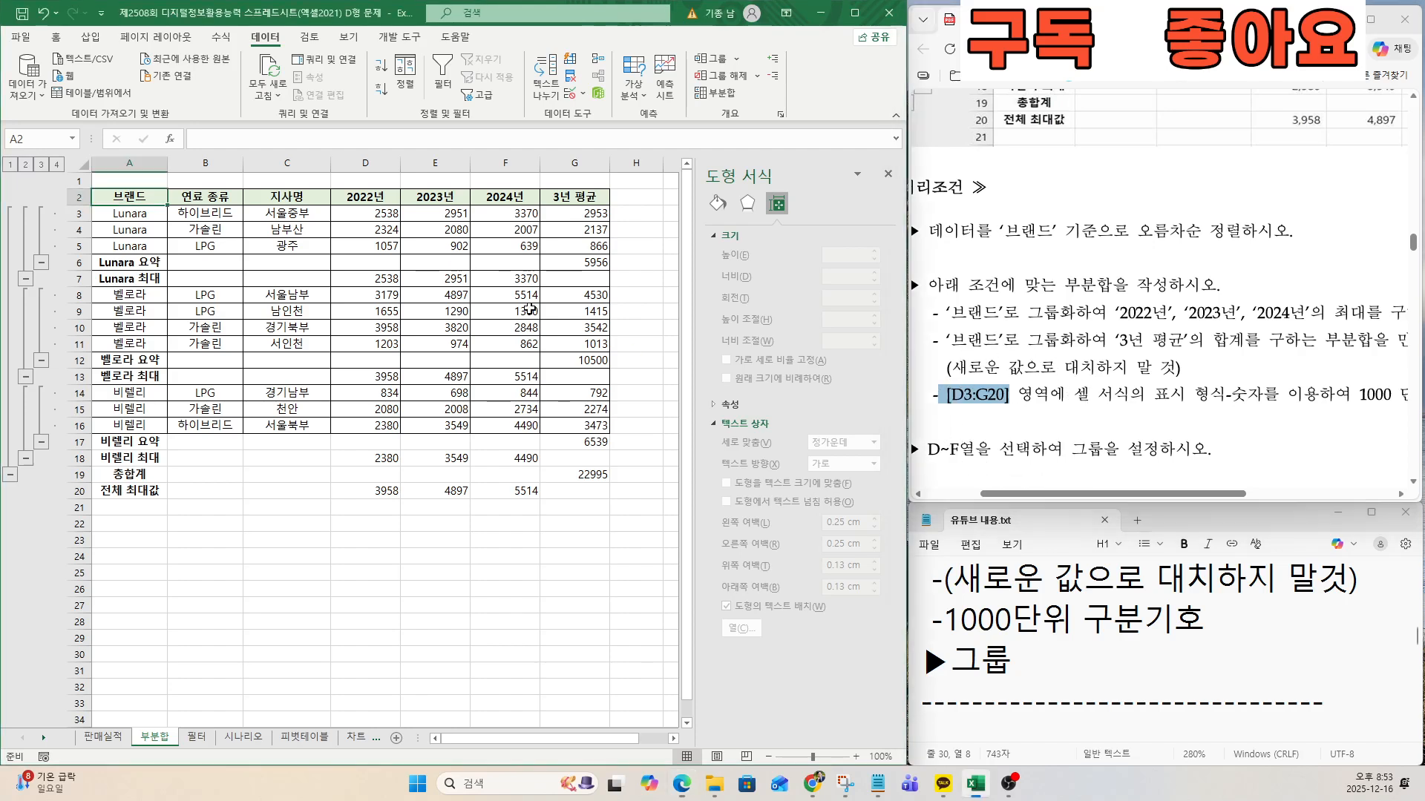
click(383, 218)
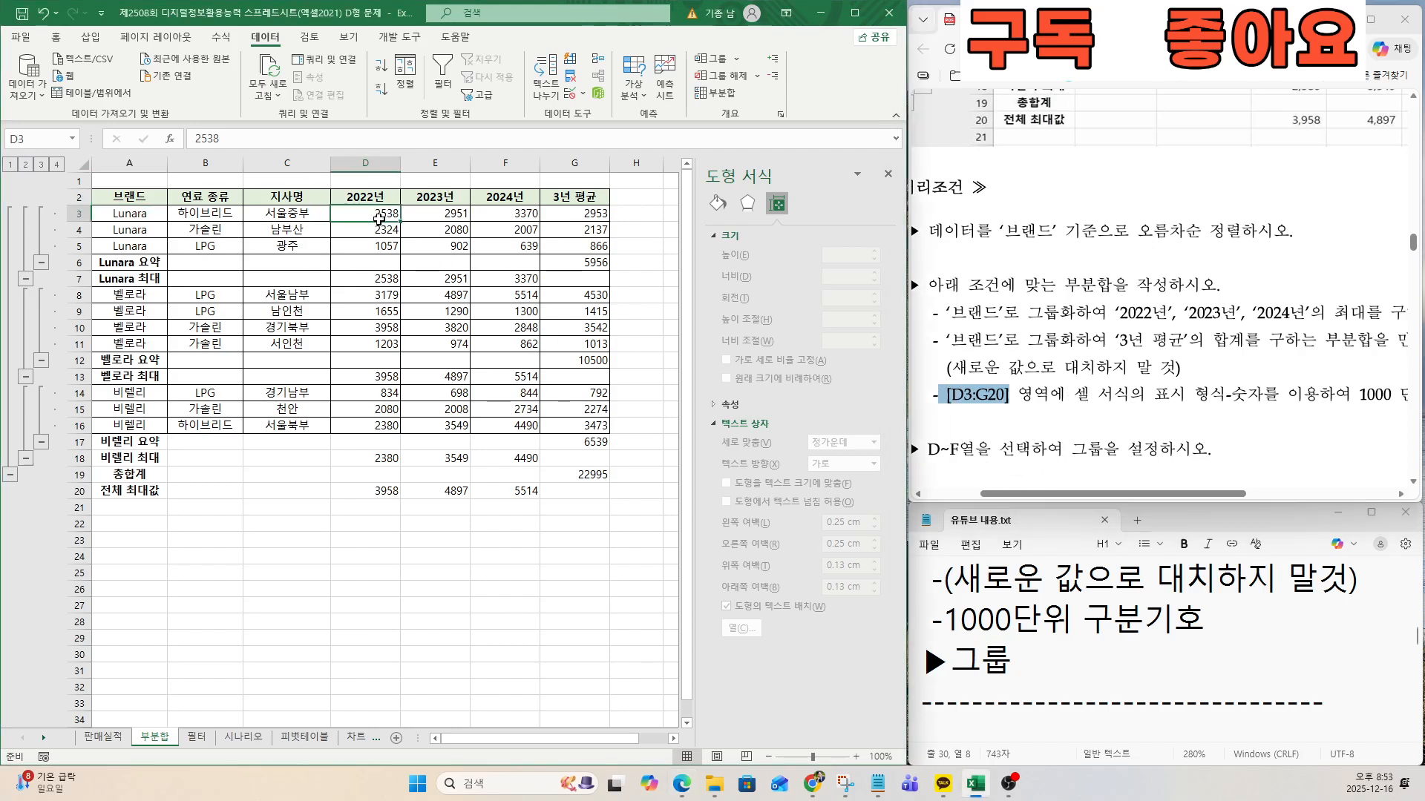
mouse_move(378, 218)
mouse_down()
mouse_move(559, 228)
mouse_move(585, 493)
mouse_up()
key(ctrl+q)
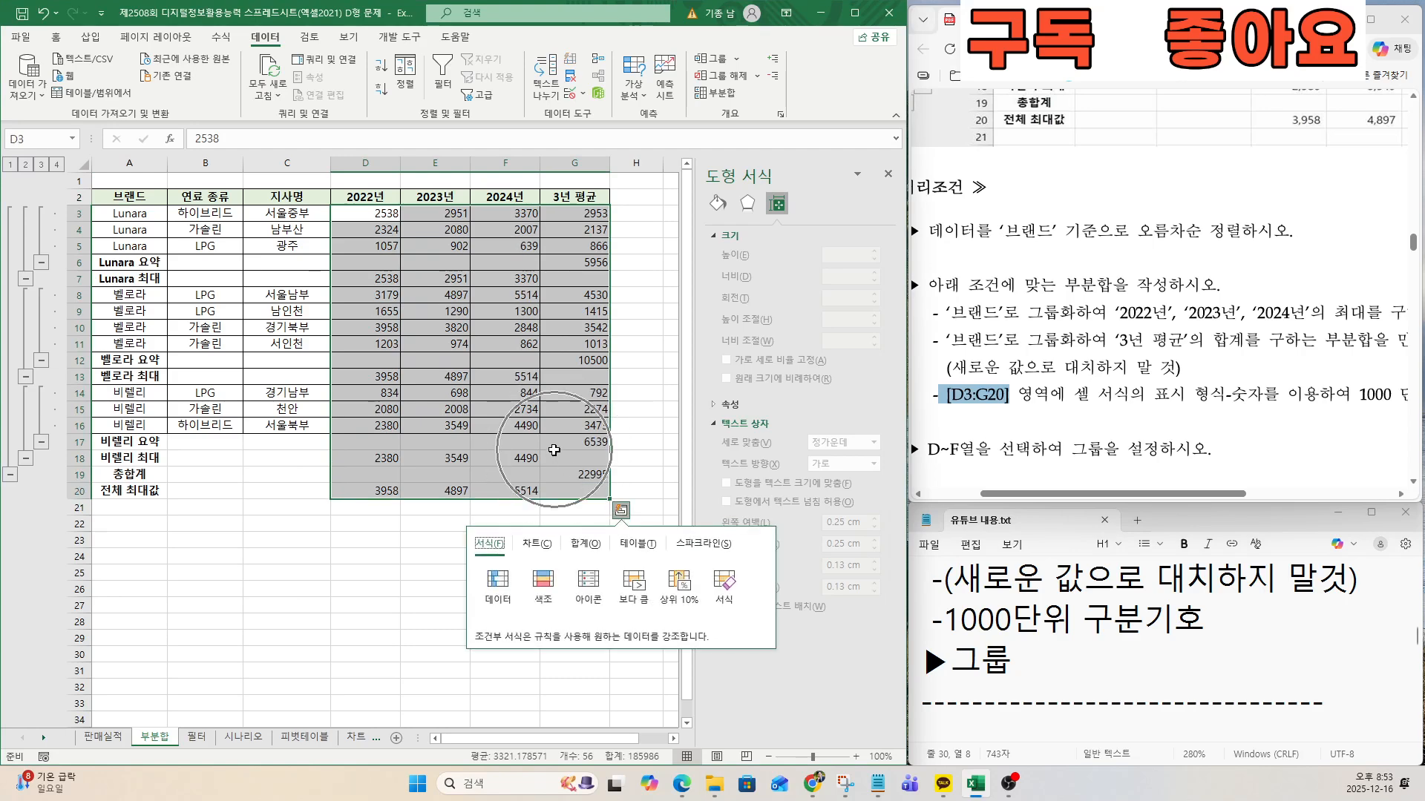
right_click(477, 351)
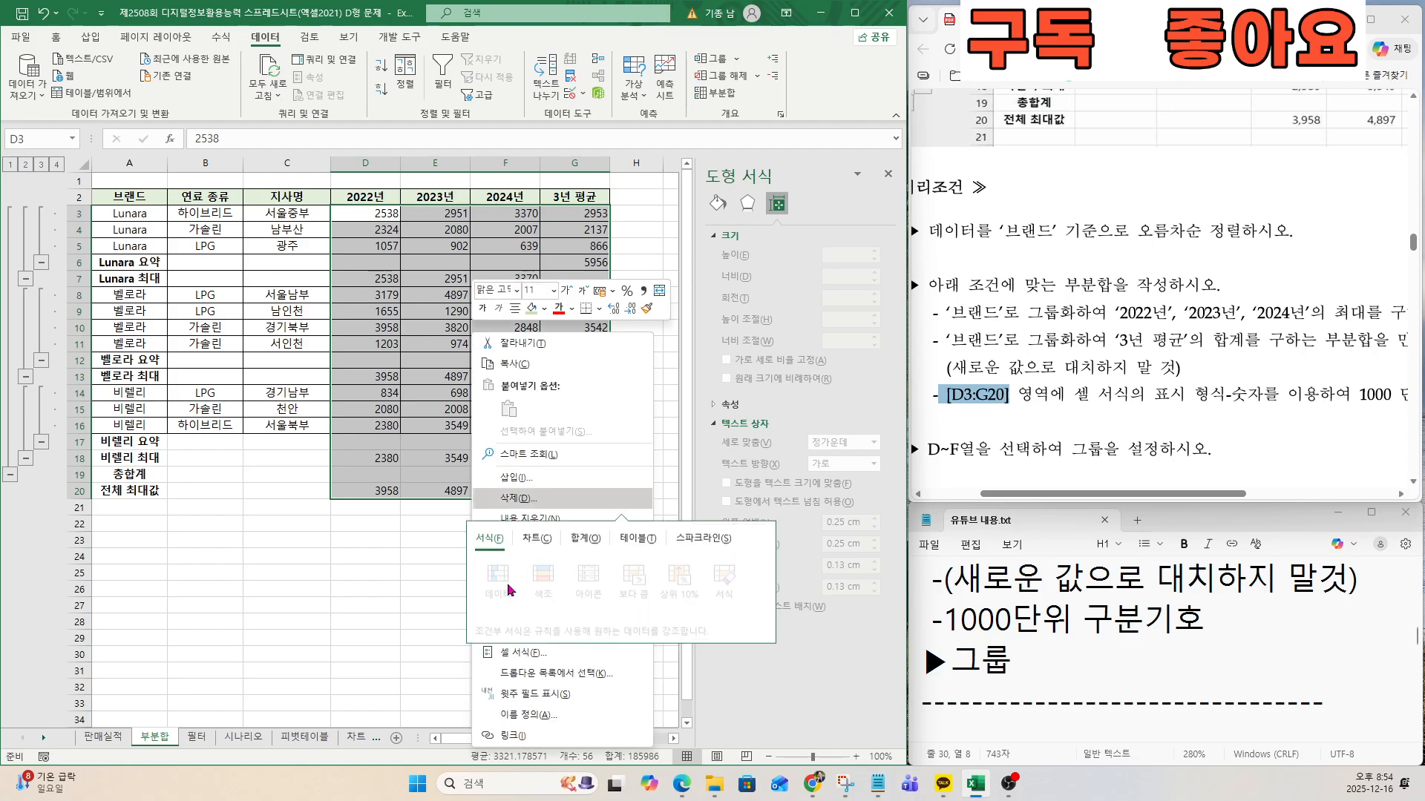
click(522, 653)
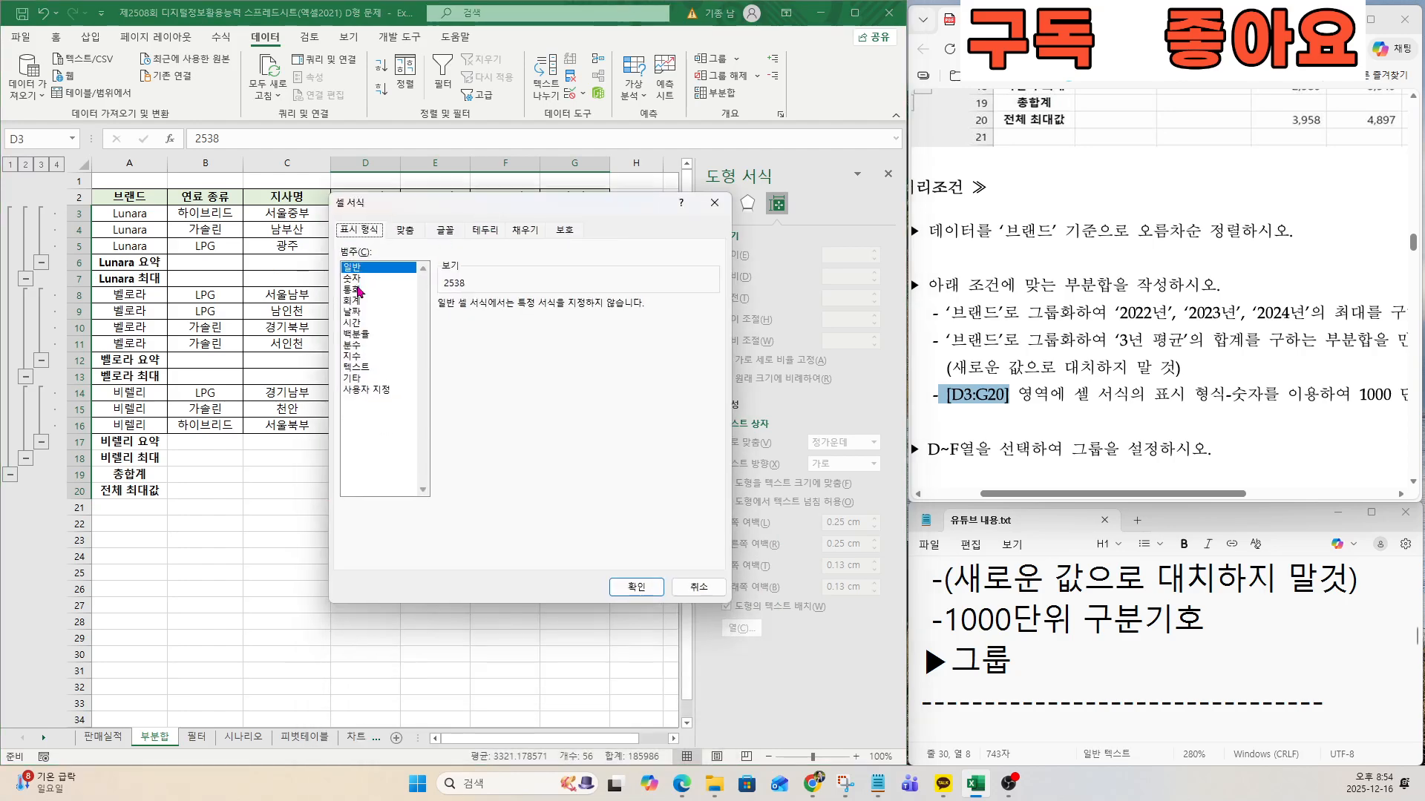
click(356, 278)
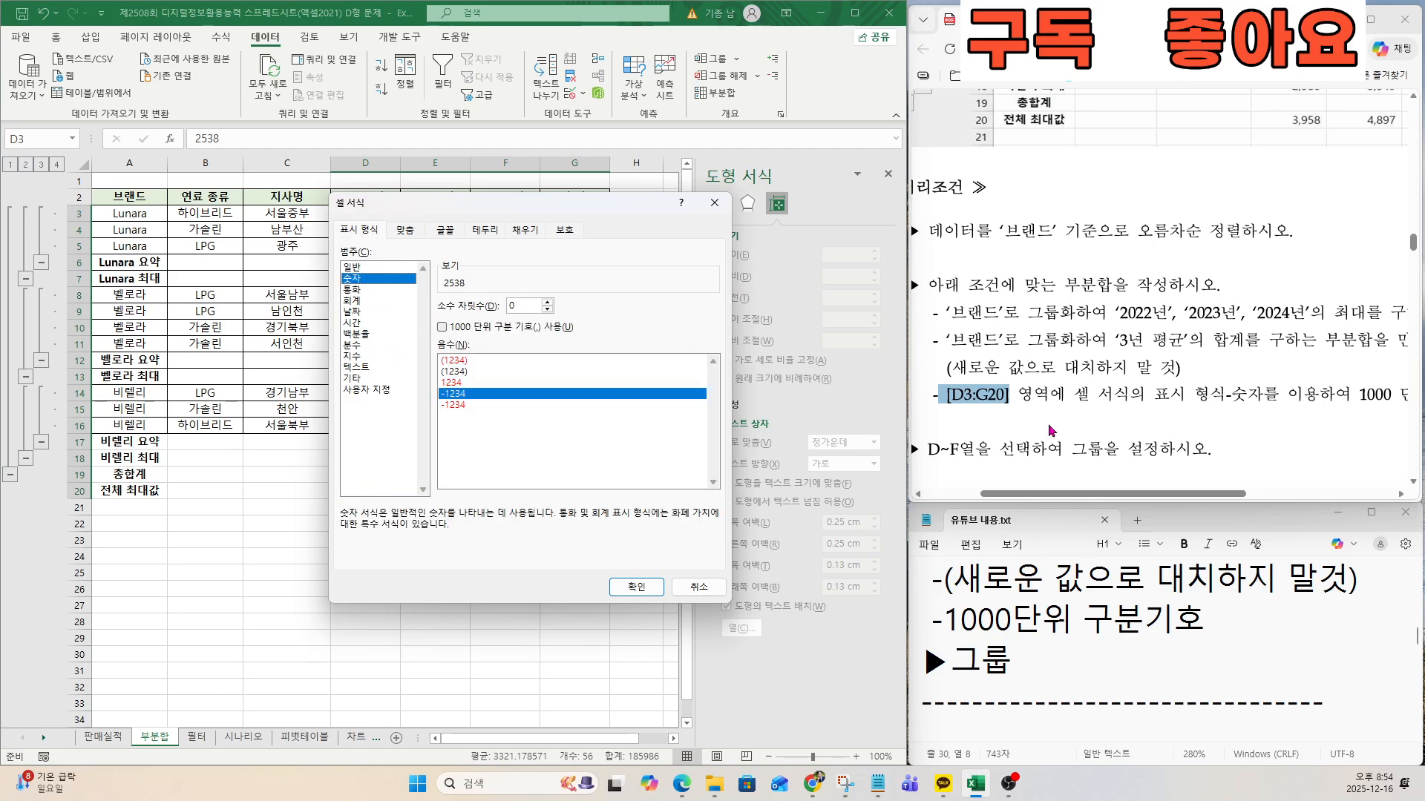
key(ctrl)
click(443, 327)
key(ctrl)
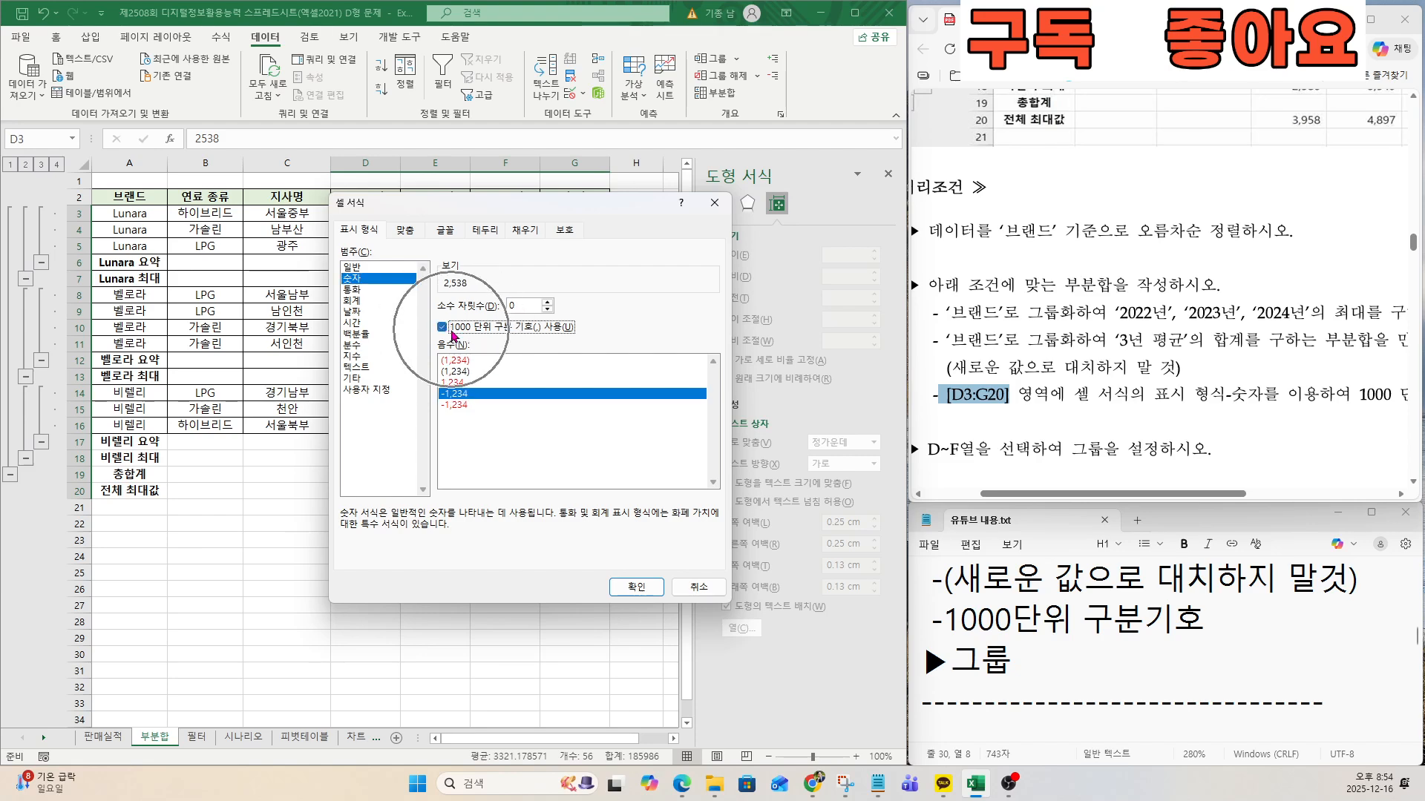
click(636, 588)
Group columns D through F on the 부분합 sheet, following the exam's last condition.
drag(930, 448, 1077, 448)
click(1117, 450)
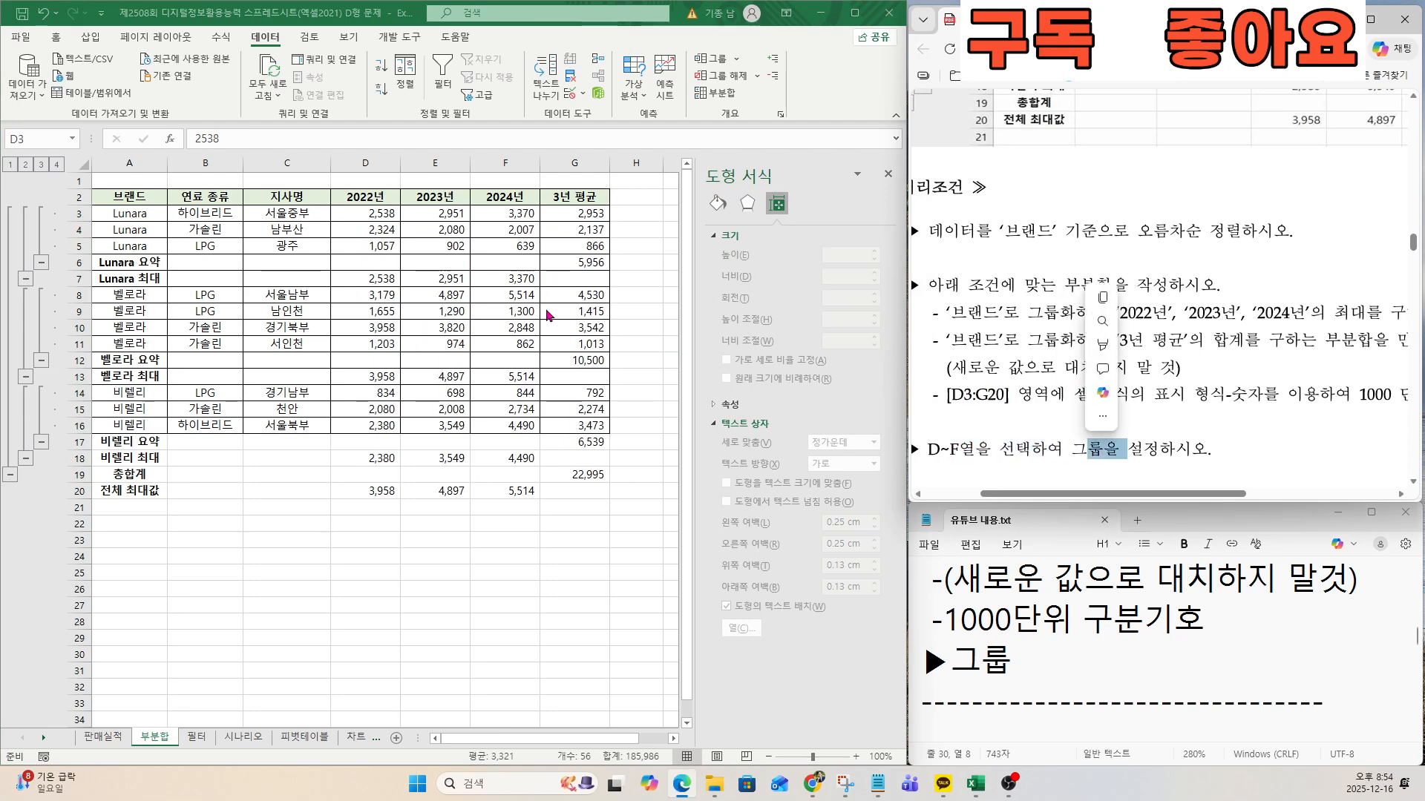
click(369, 161)
key(ctrl)
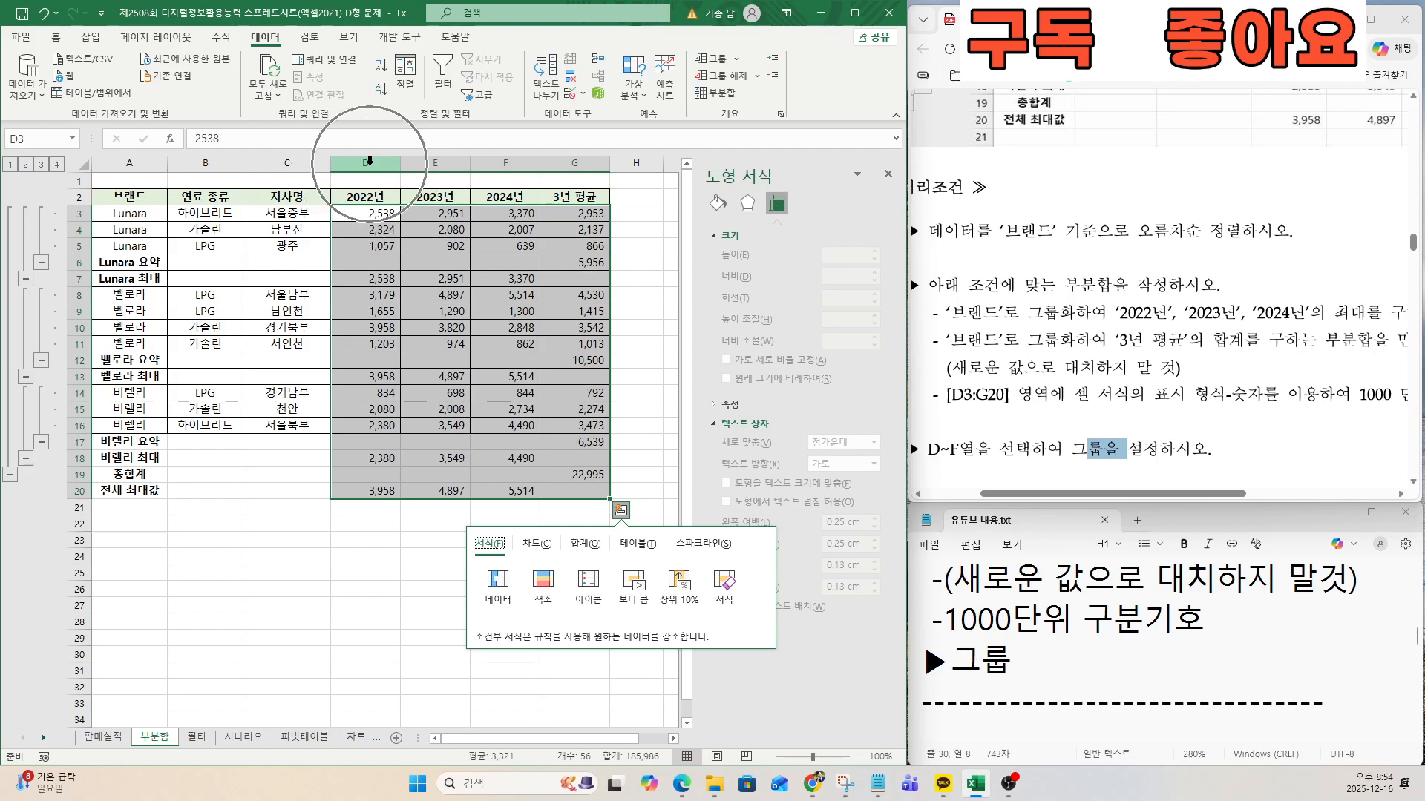
drag(369, 161, 506, 165)
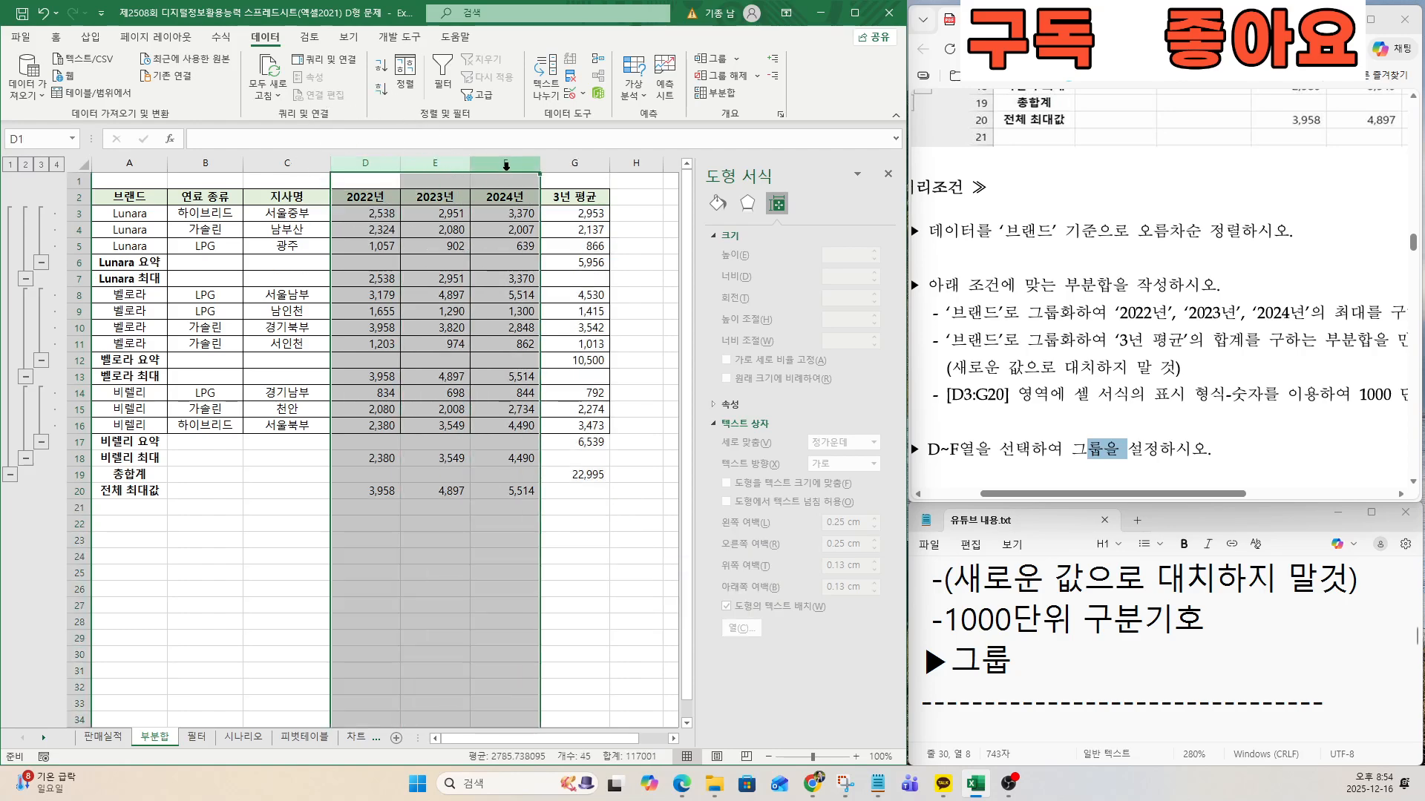
click(713, 64)
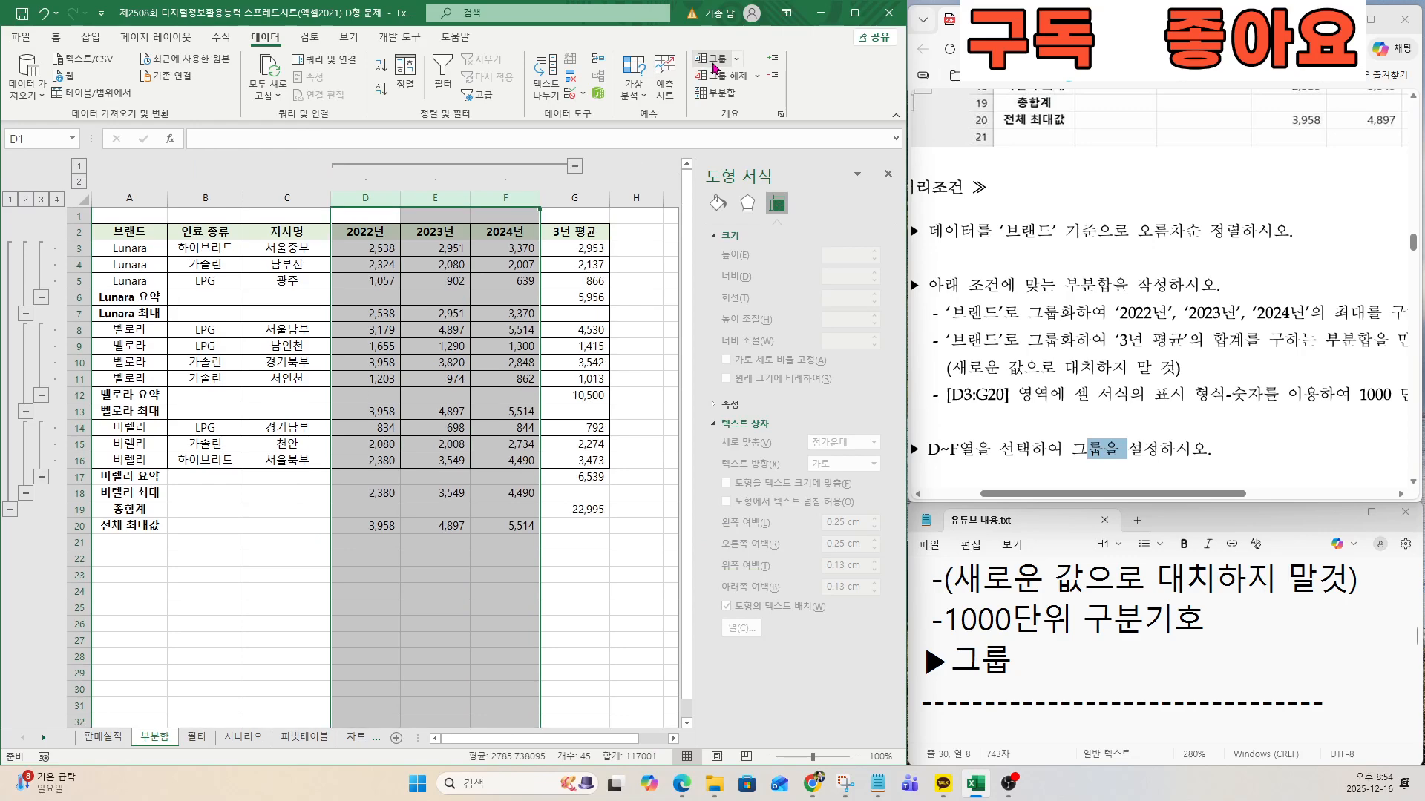
Bring up the problem 3 필터 section in both the notes and the exam instructions.
click(1043, 454)
click(991, 651)
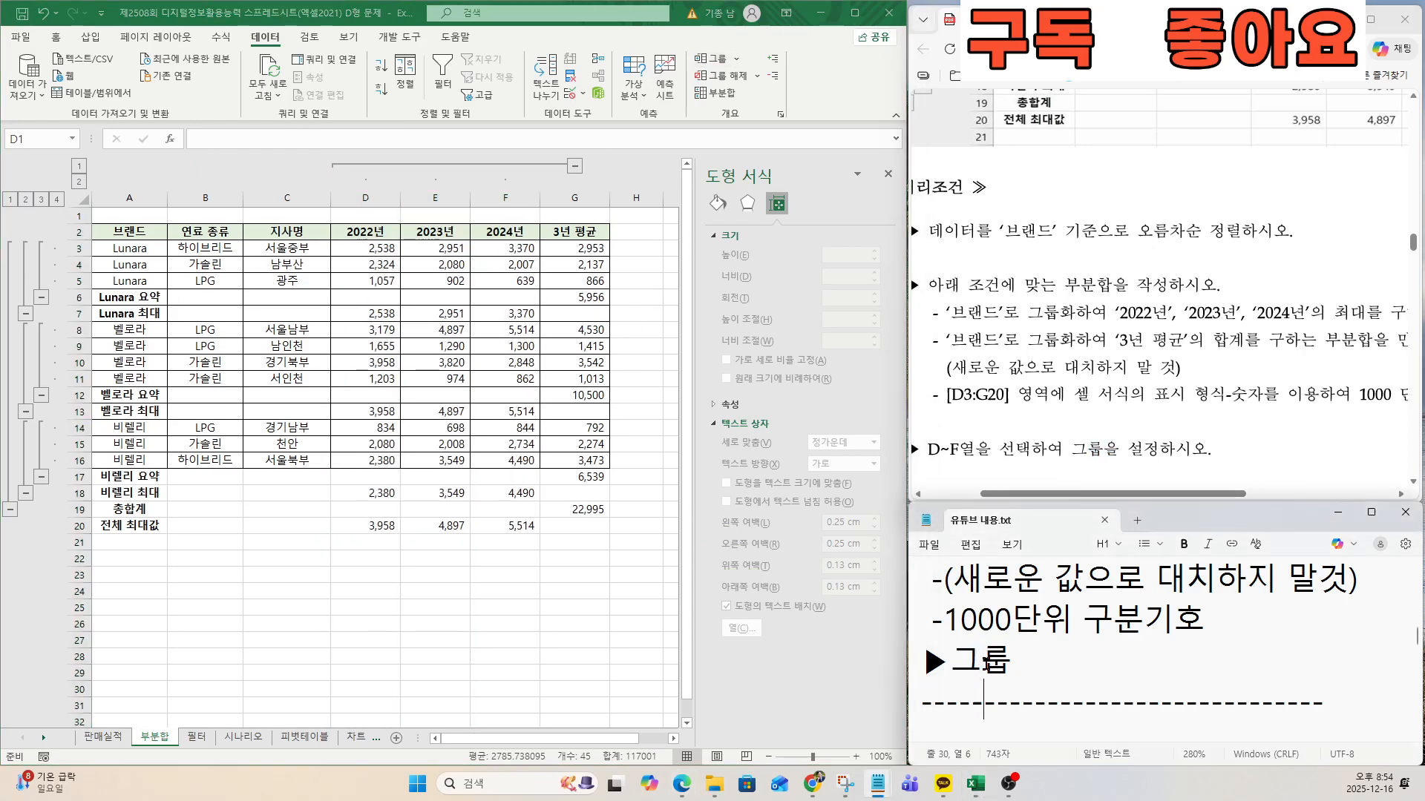
key(Down)
key(Down)
key(Down)
key(Down)
key(Down)
click(983, 436)
scroll(983, 437, down, 4)
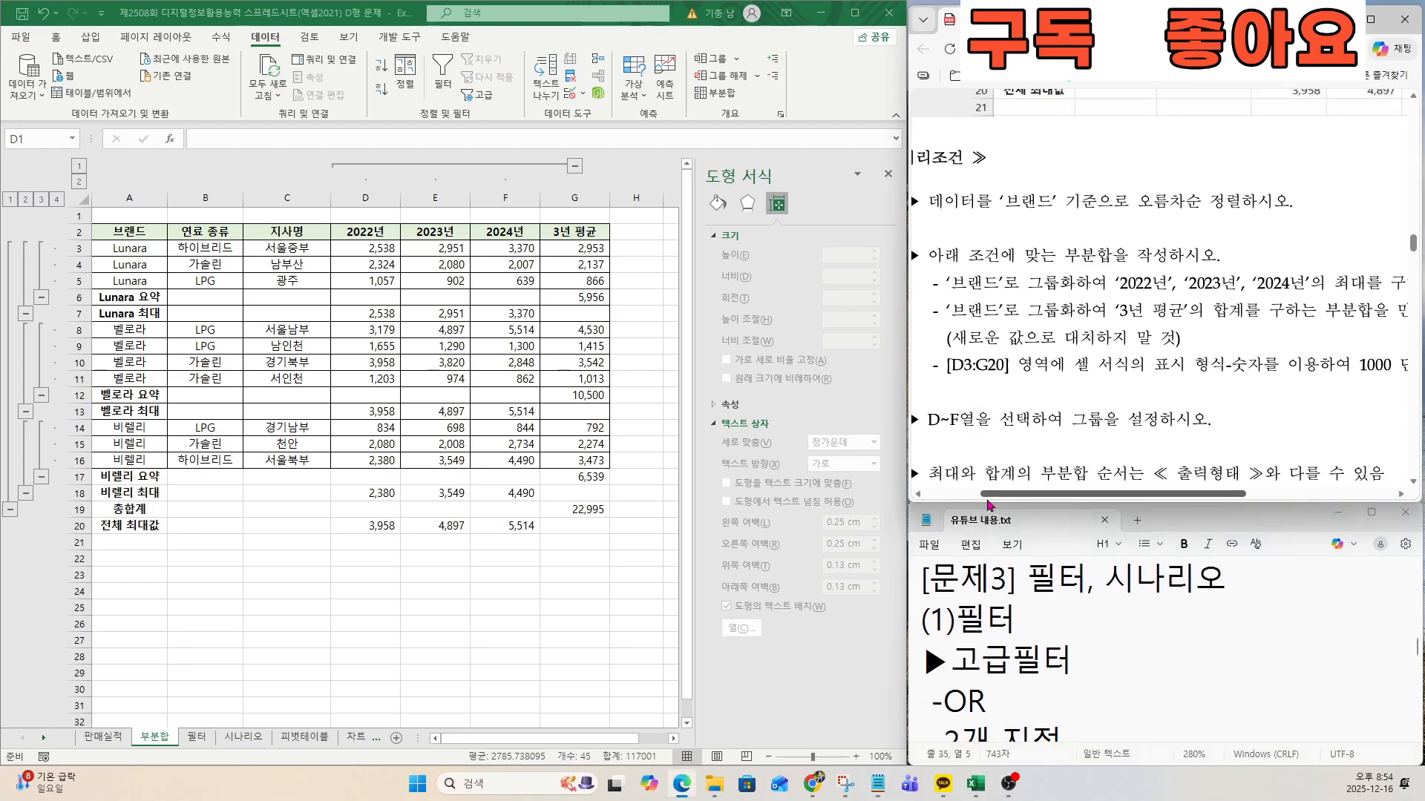
scroll(987, 500, down, 6)
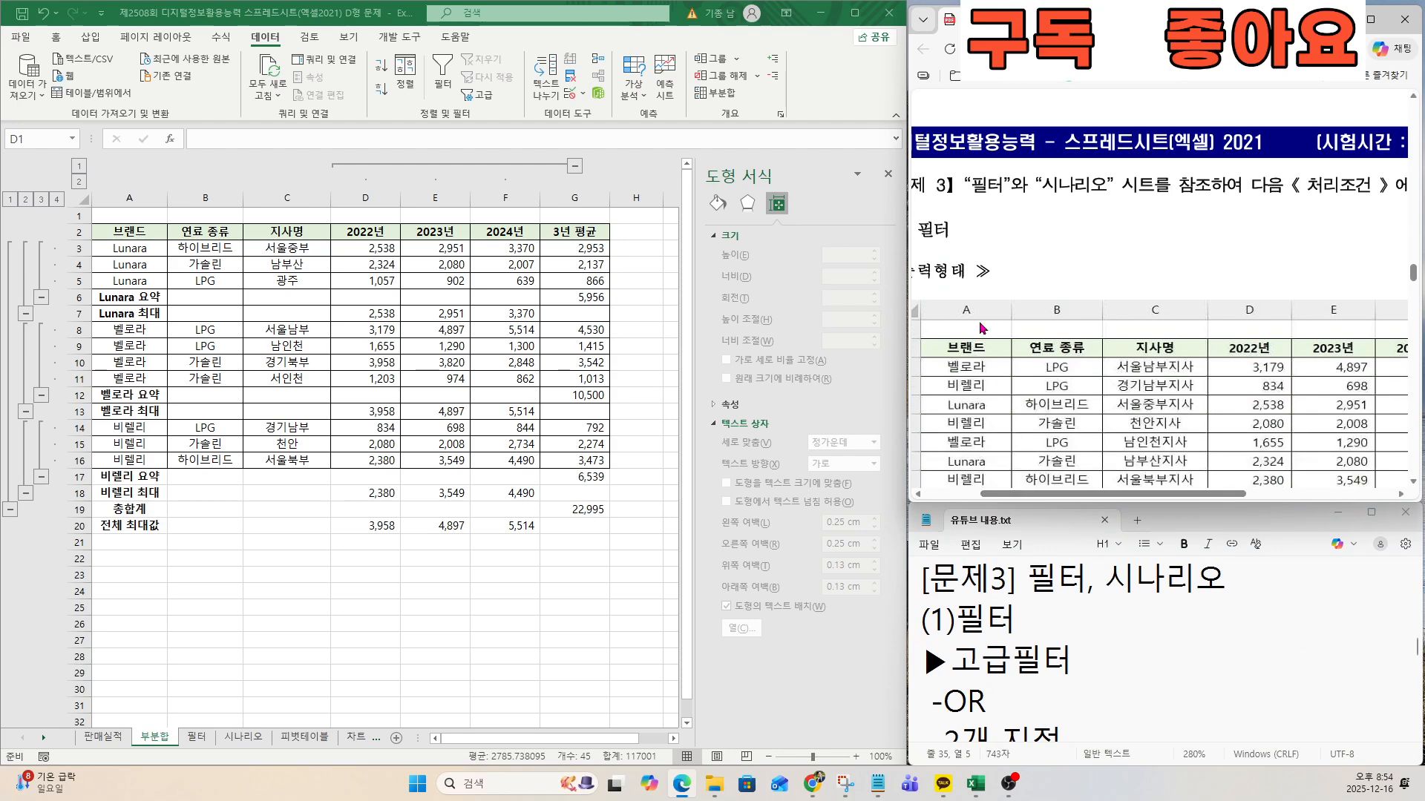
Switch to the 필터 sheet and review the exam's advanced filter conditions and sample output for problem 3.
click(1091, 183)
click(197, 738)
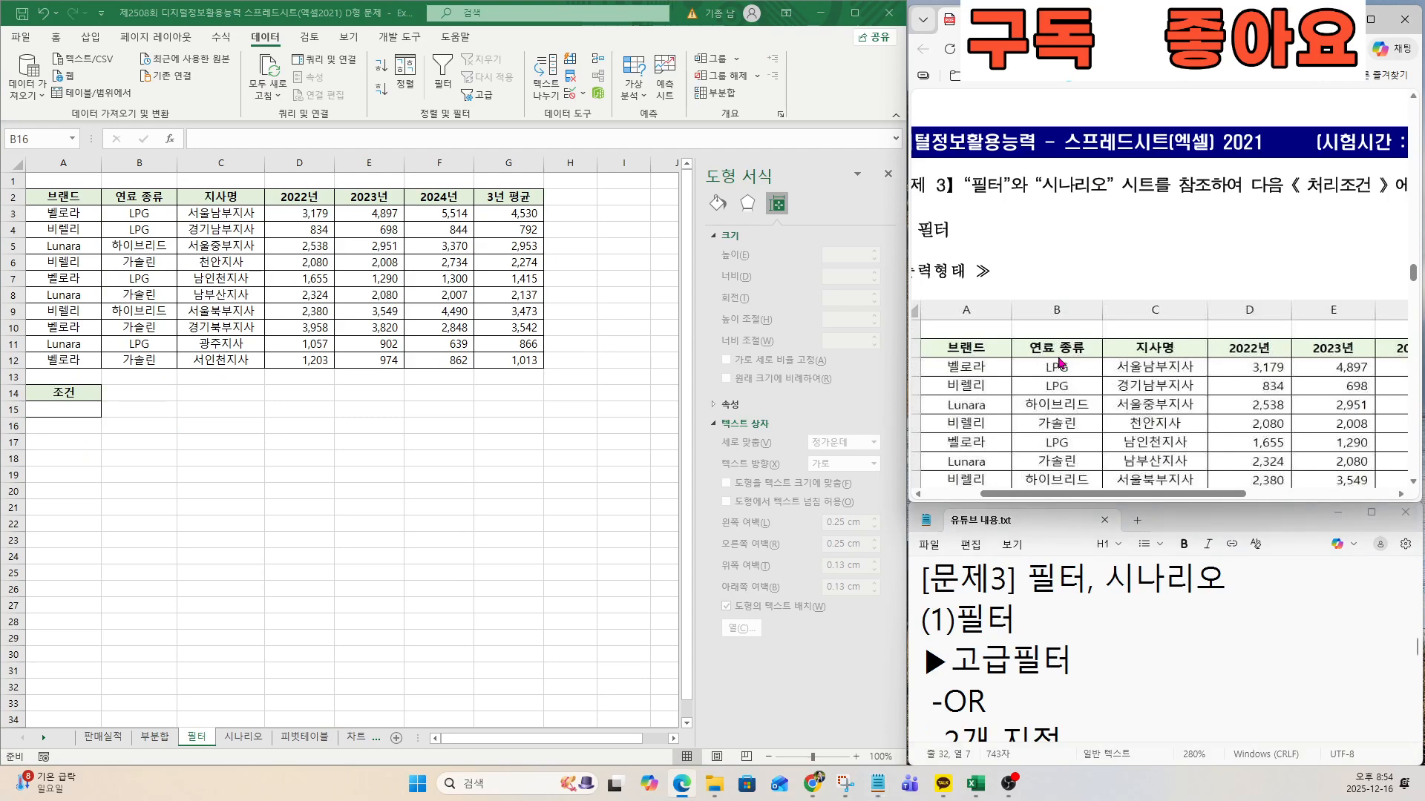
scroll(1061, 363, down, 3)
scroll(1059, 362, down, 5)
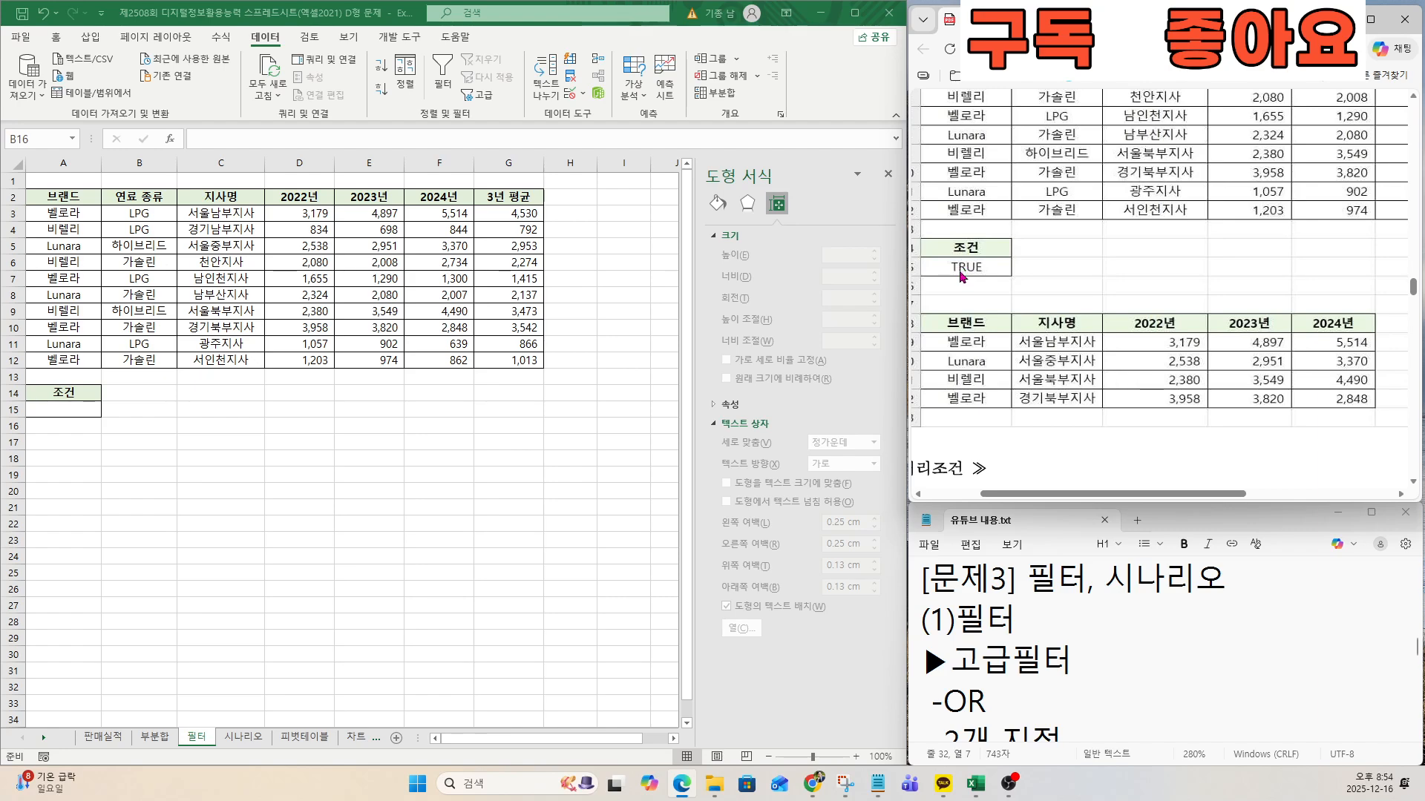
click(962, 276)
scroll(962, 282, down, 3)
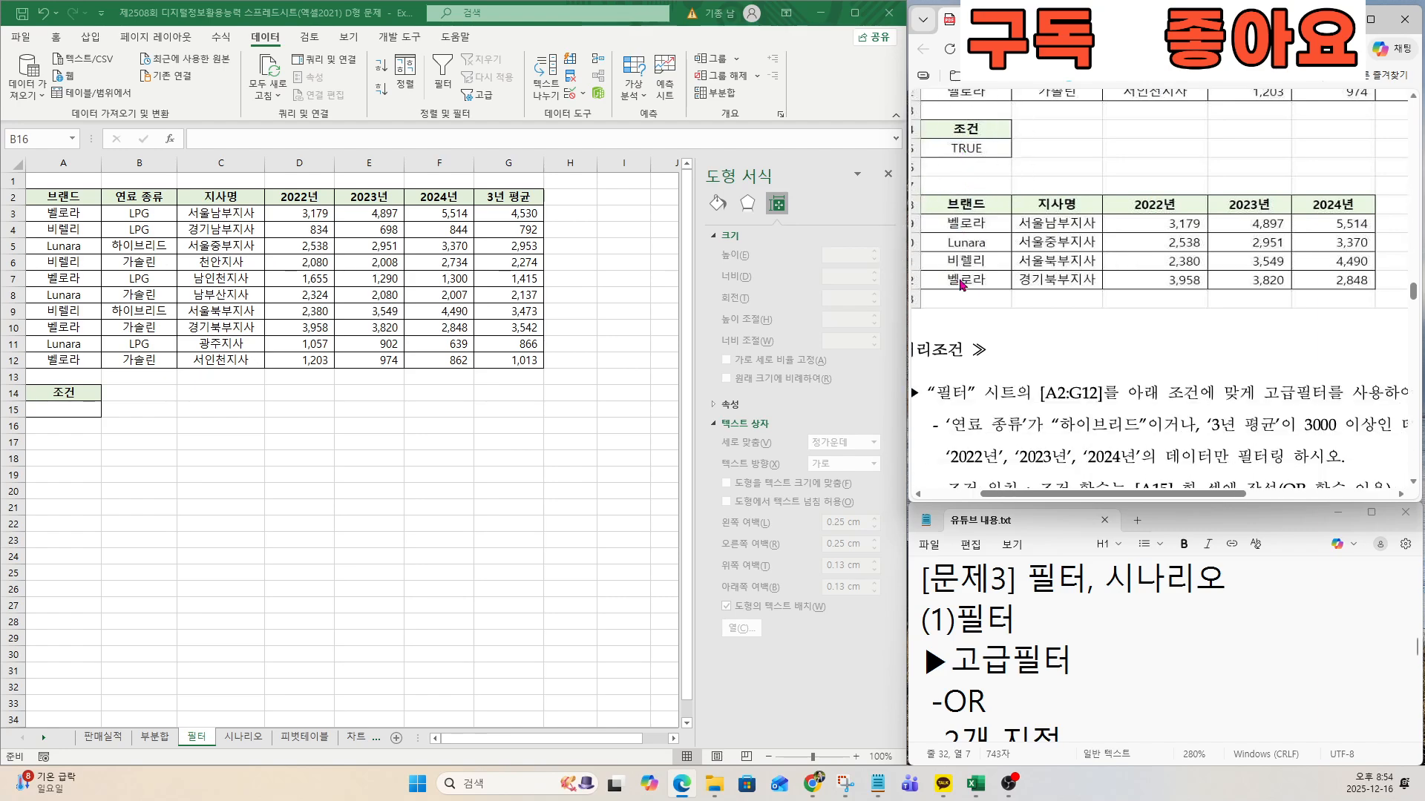
scroll(960, 280, down, 2)
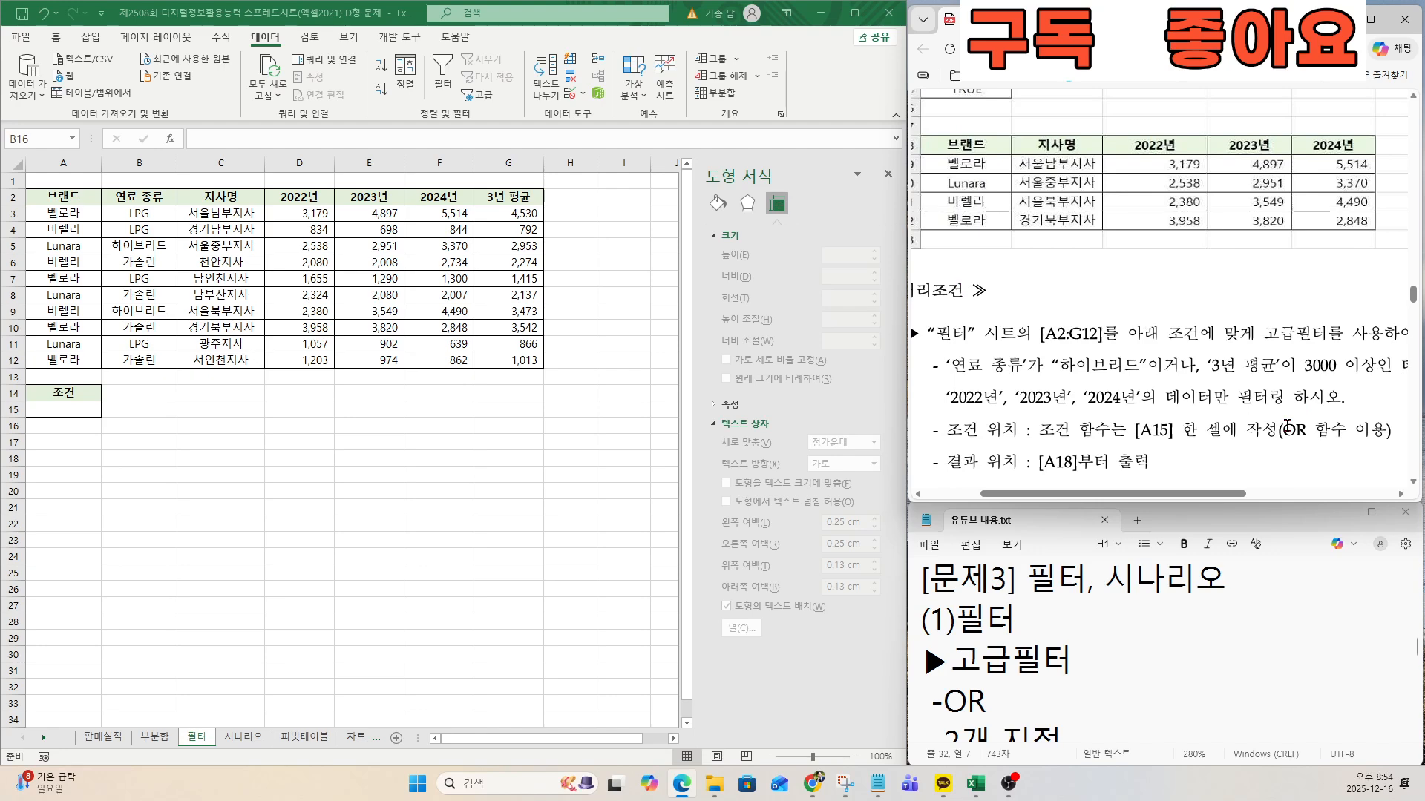
drag(1304, 429, 1307, 446)
Start an OR function in cell A15 and bring up its function arguments, keeping the data table in view.
click(54, 411)
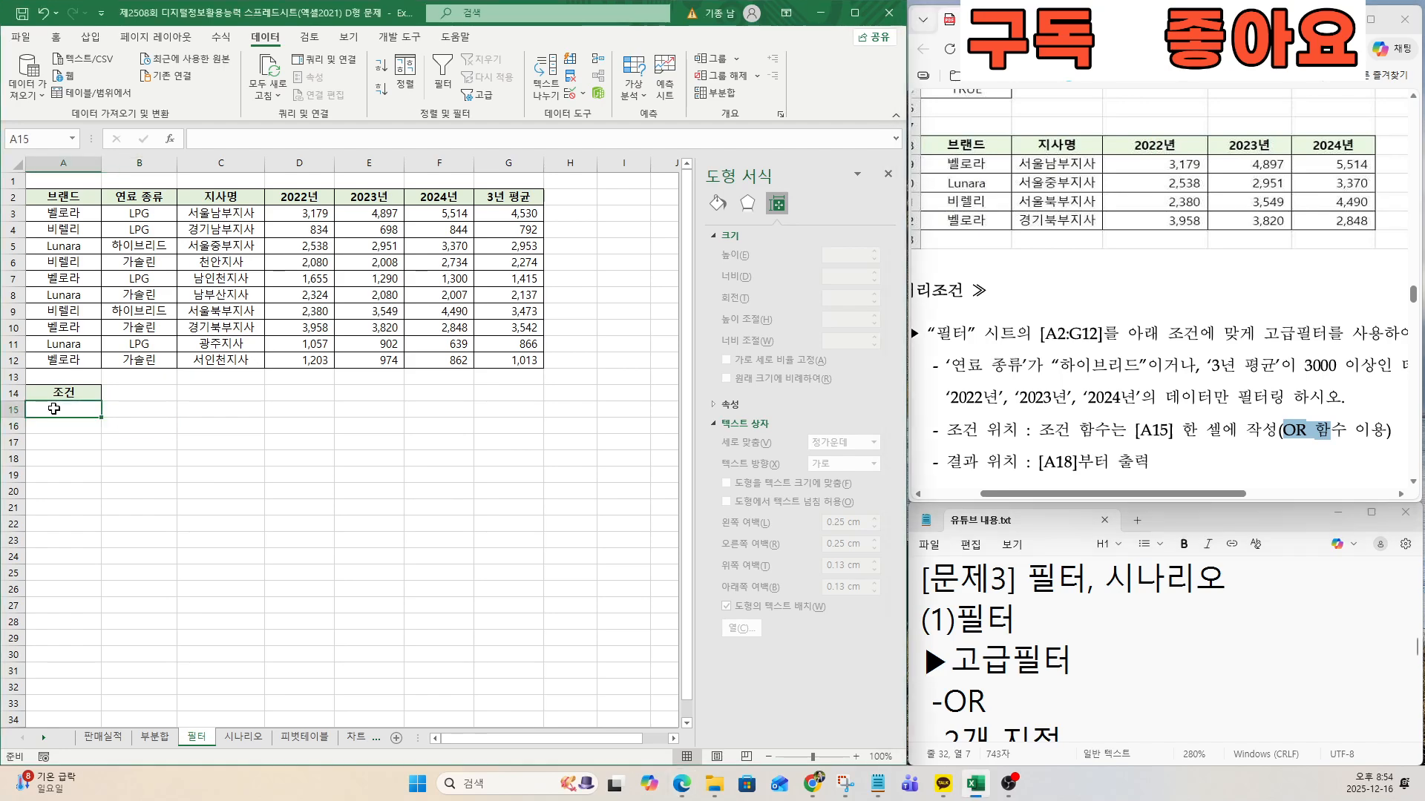
text(=OR)
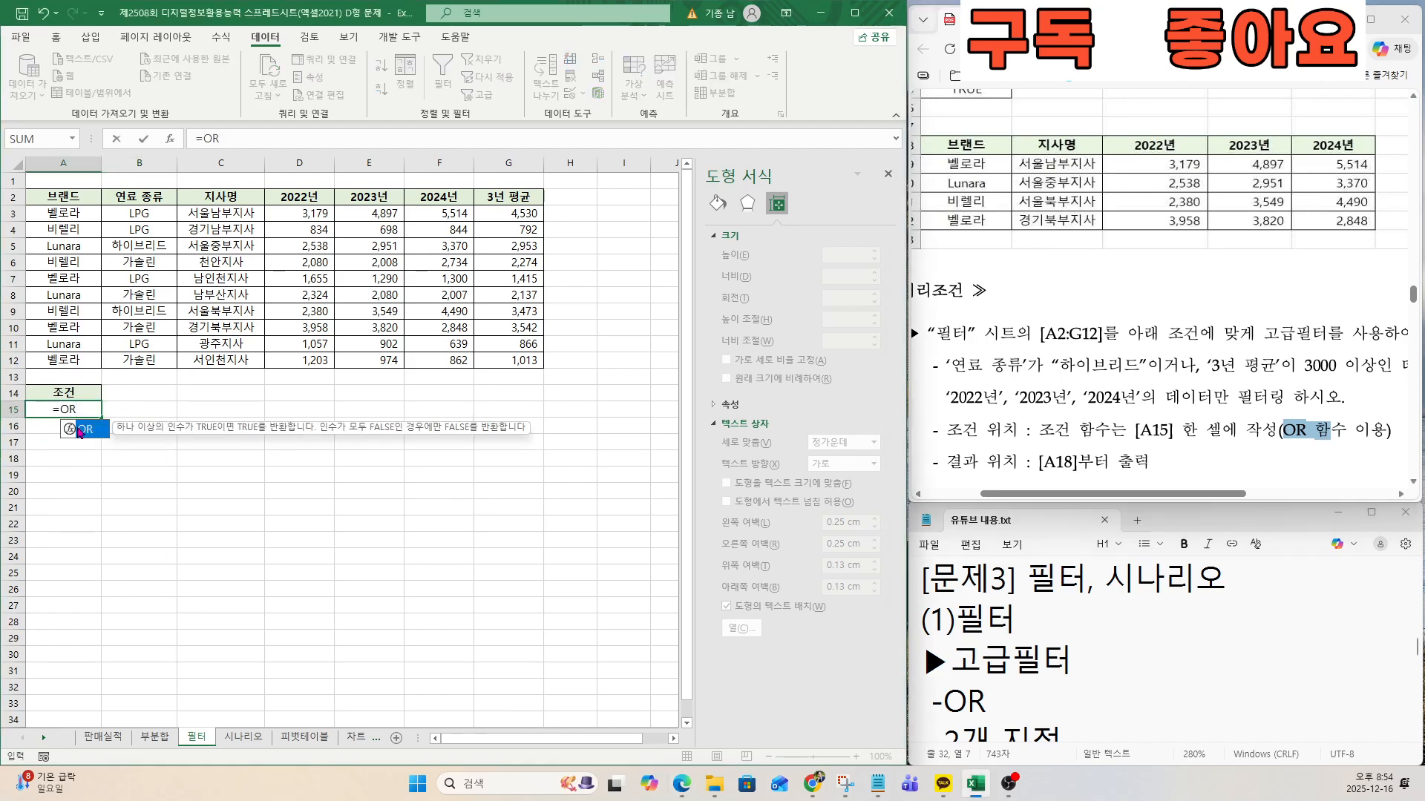
double_click(80, 431)
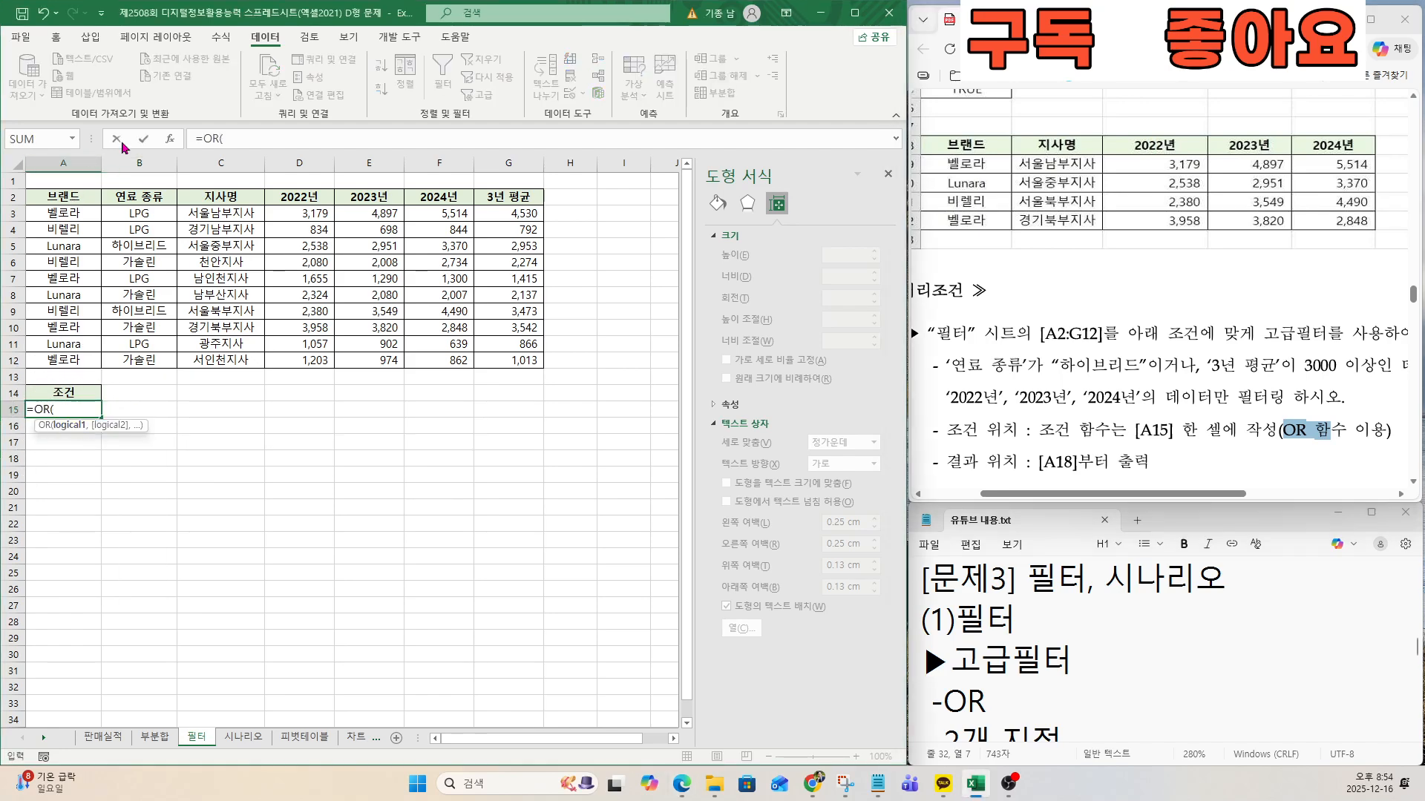
click(169, 139)
drag(551, 211, 362, 312)
drag(276, 311, 280, 352)
Set the OR function's first condition to B3="하이브리드", following the exam's 연료 종류 requirement.
drag(957, 363, 1125, 362)
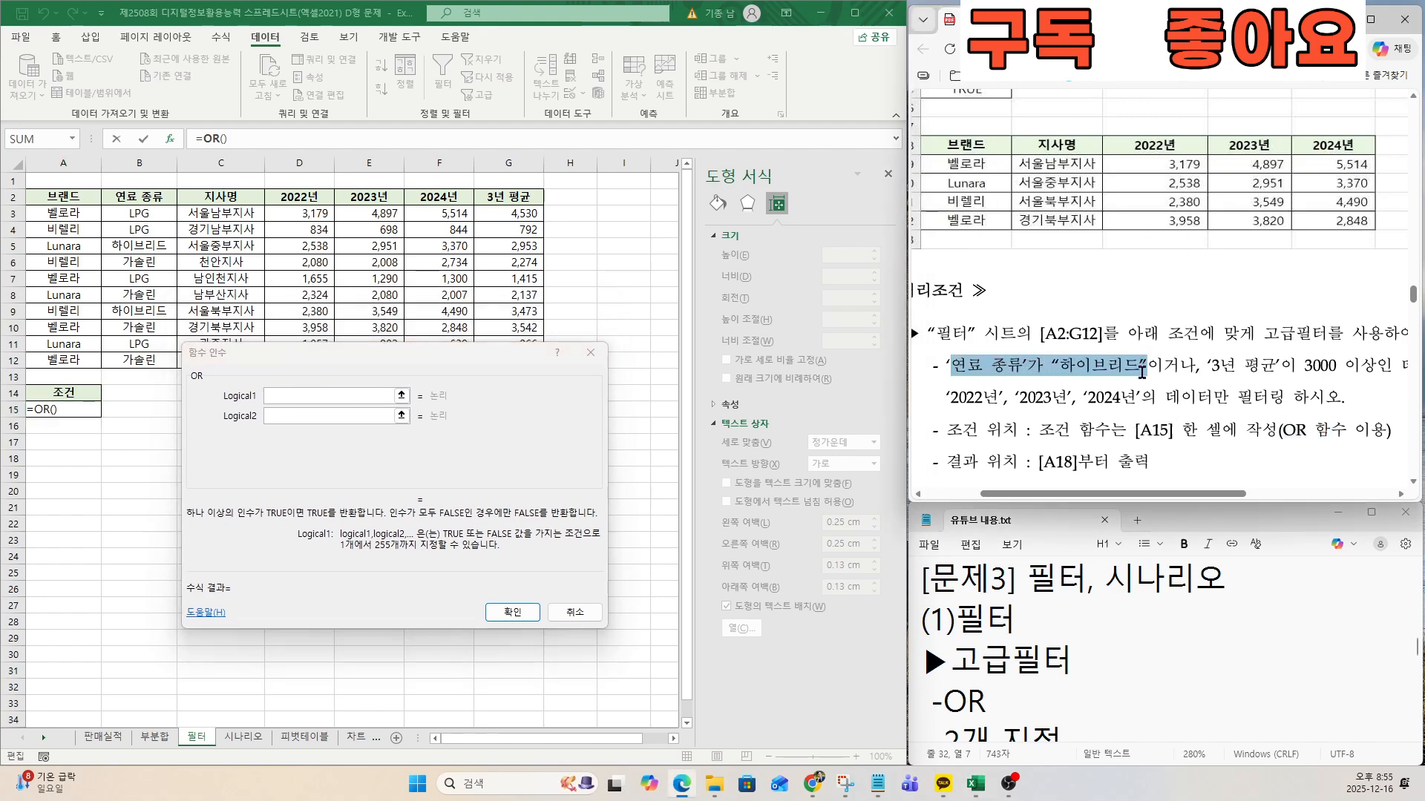
click(288, 398)
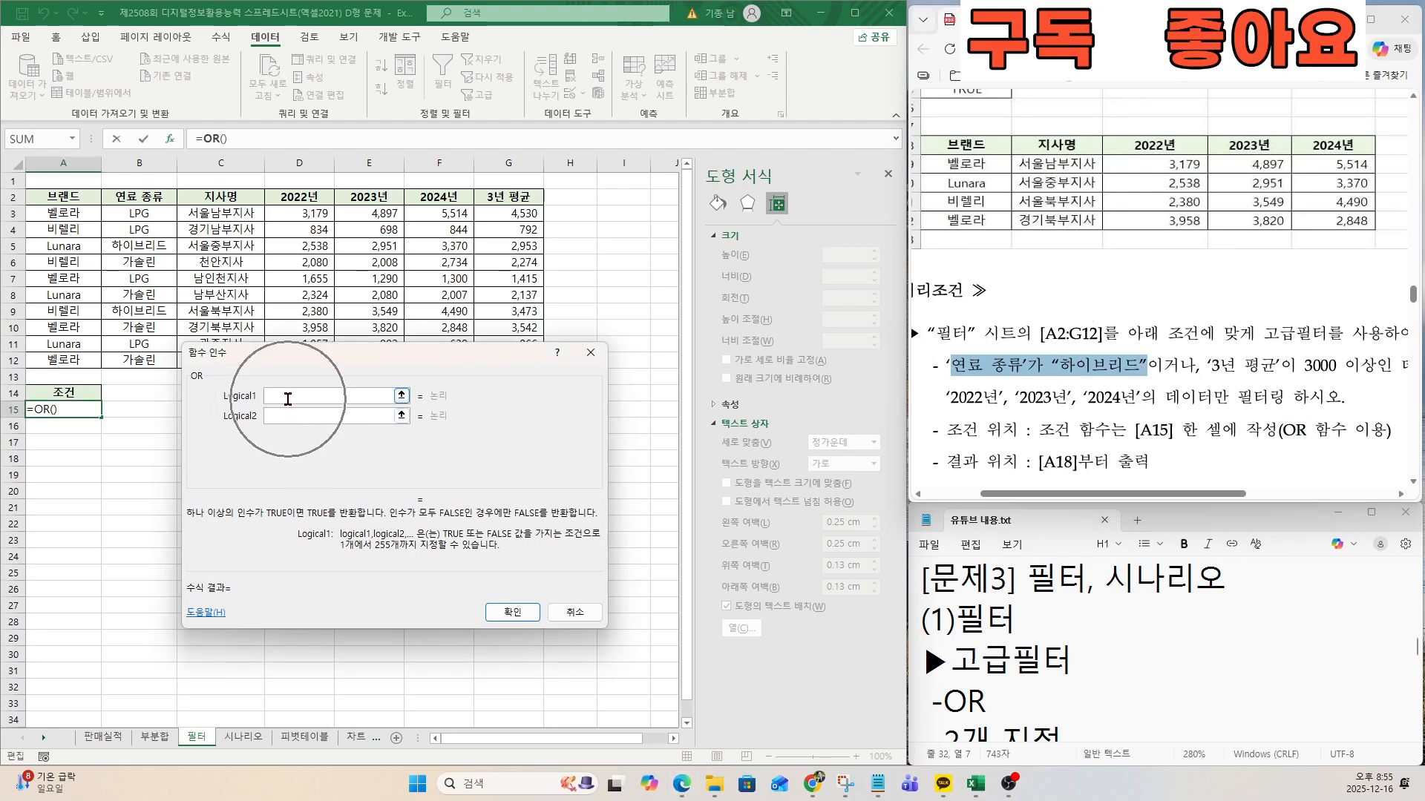
click(148, 212)
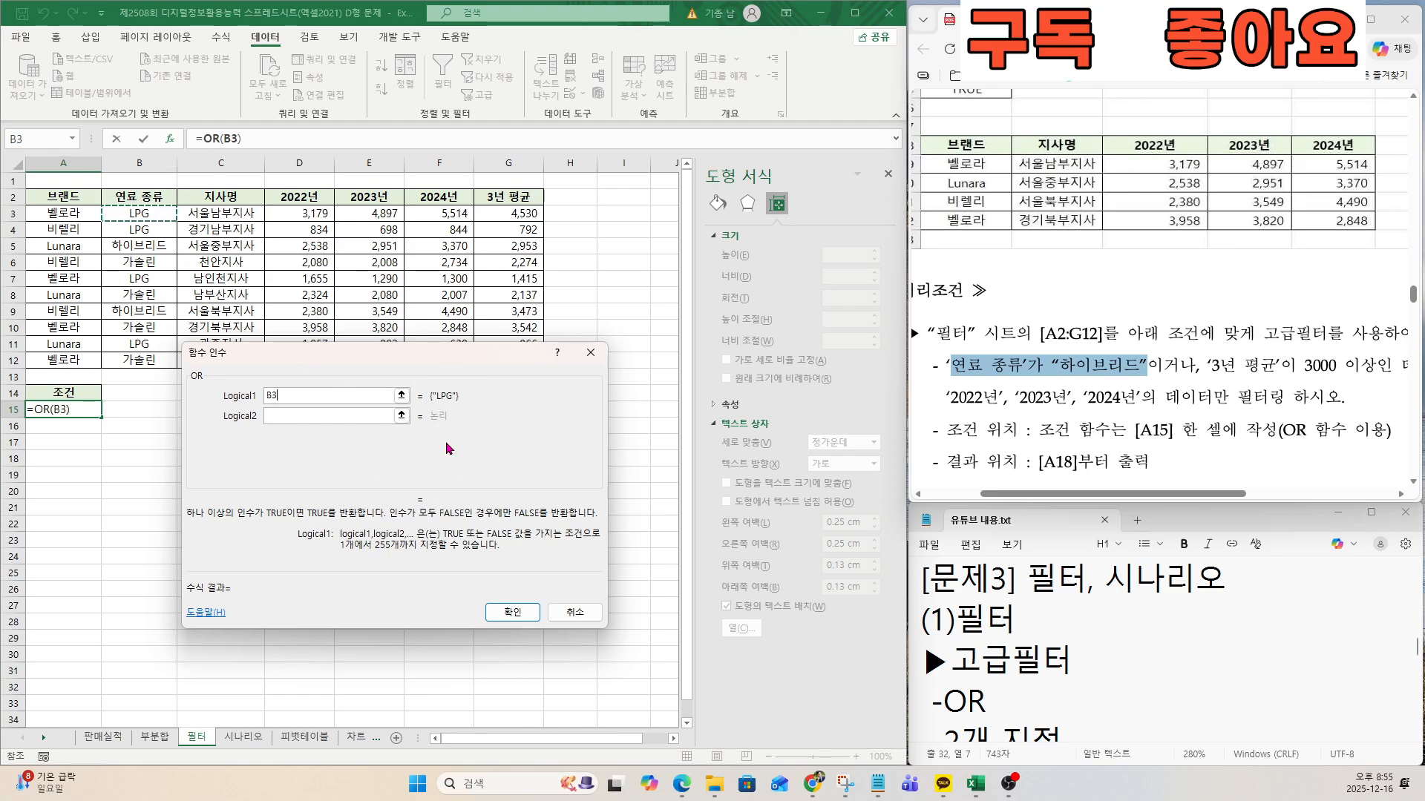
text(=",G)
key(BackSpace)
text(,GKDL)
key(BackSpace)
key(BackSpace)
key(BackSpace)
key(BackSpace)
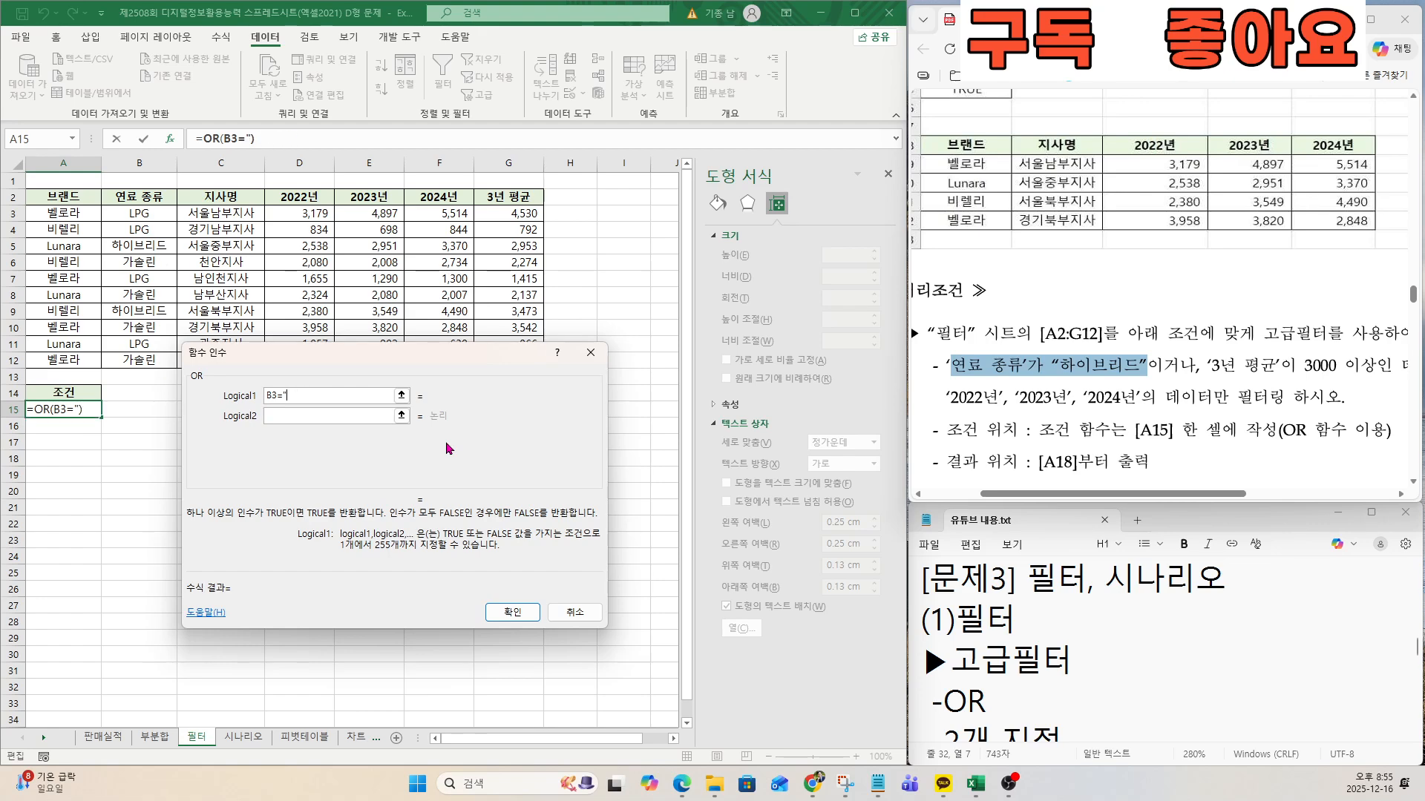
text(하이브리드)
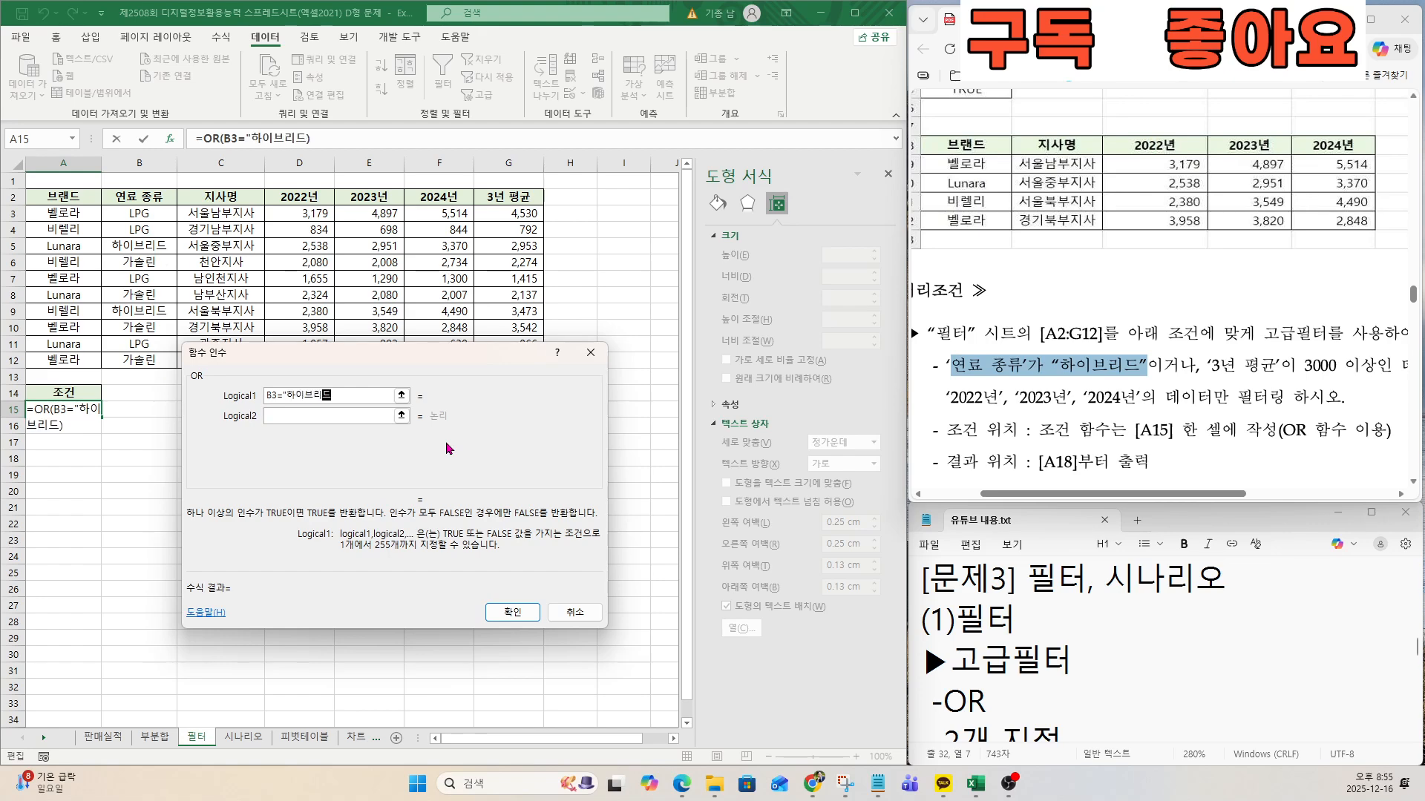
text(")
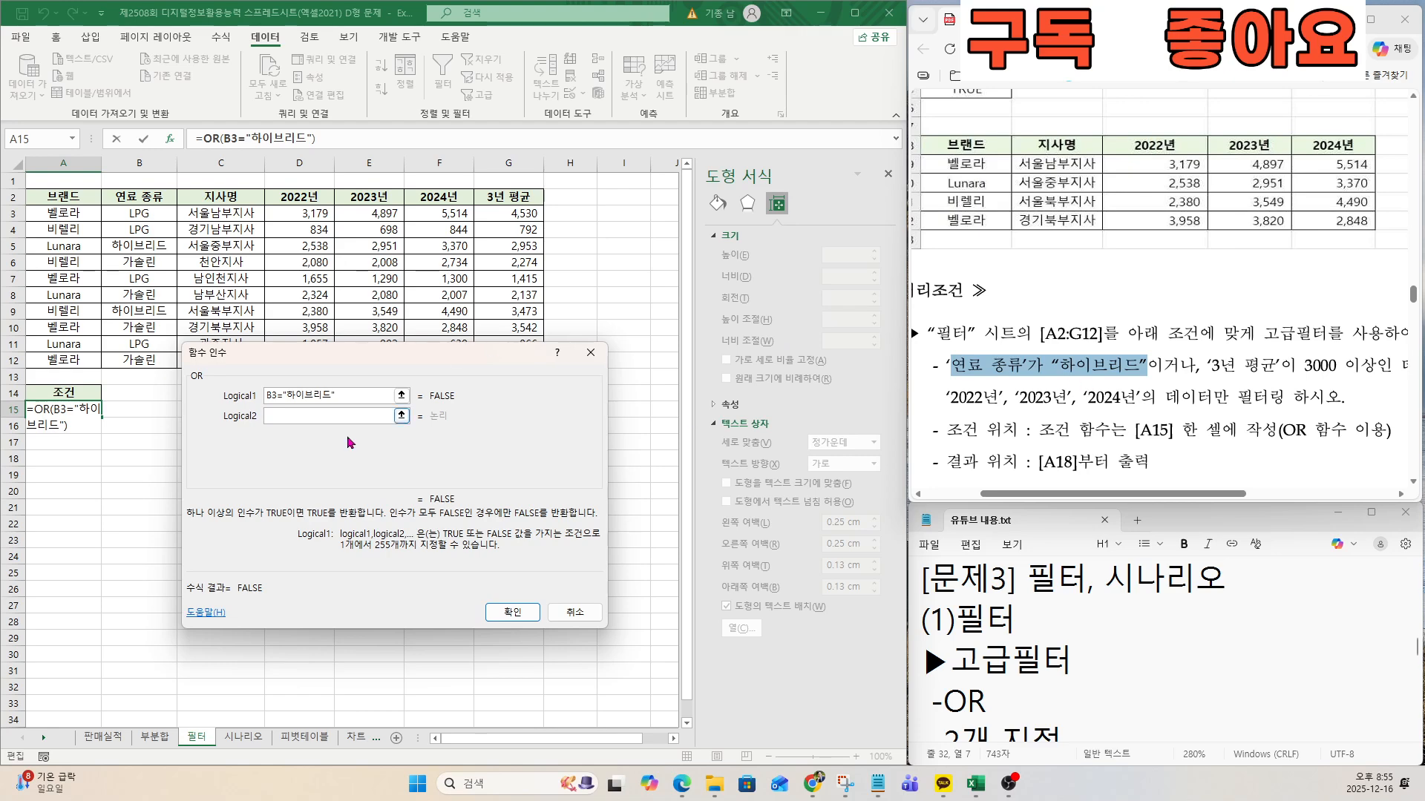
Set the OR function's second condition to G3>=3000 for 3년 평균 and confirm the formula.
click(278, 414)
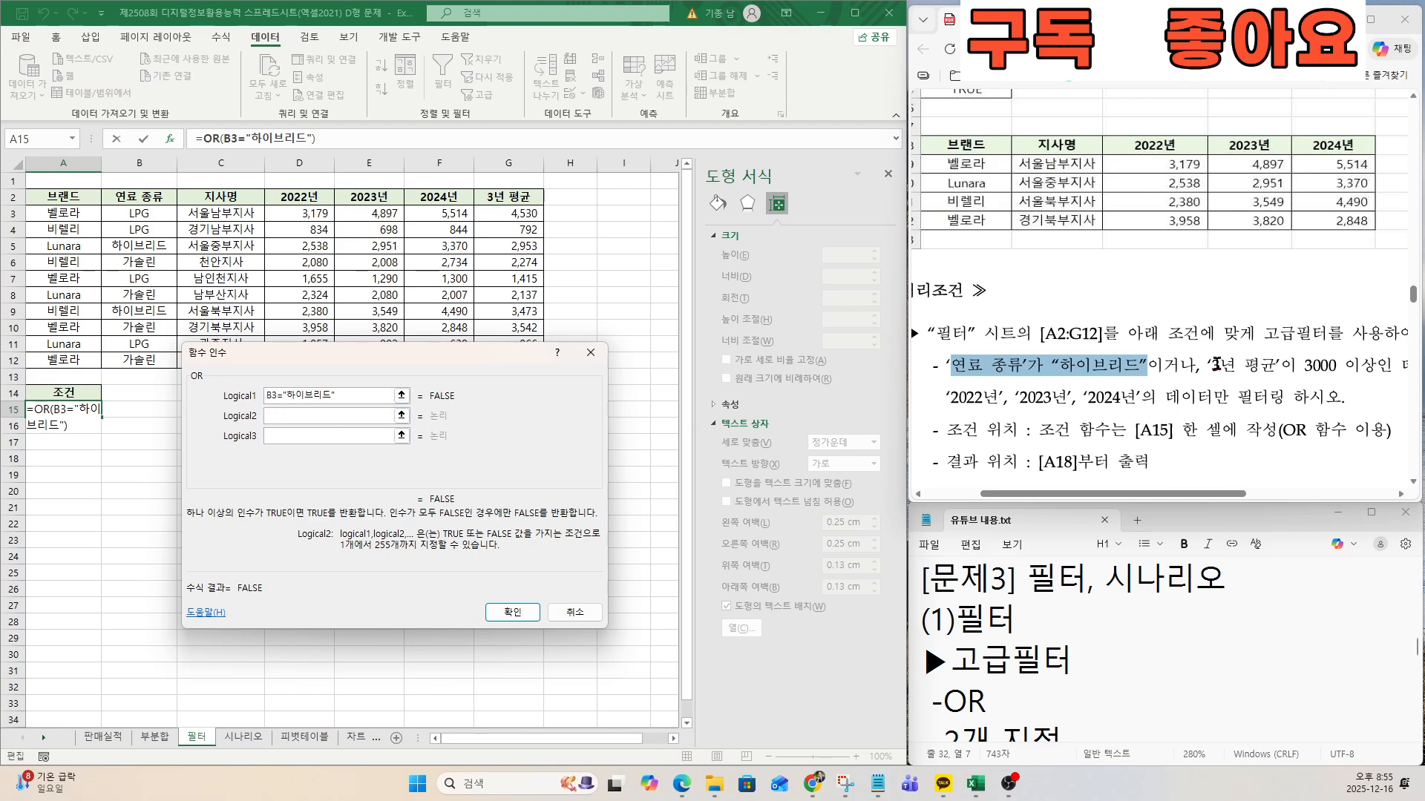
drag(1211, 365, 1280, 365)
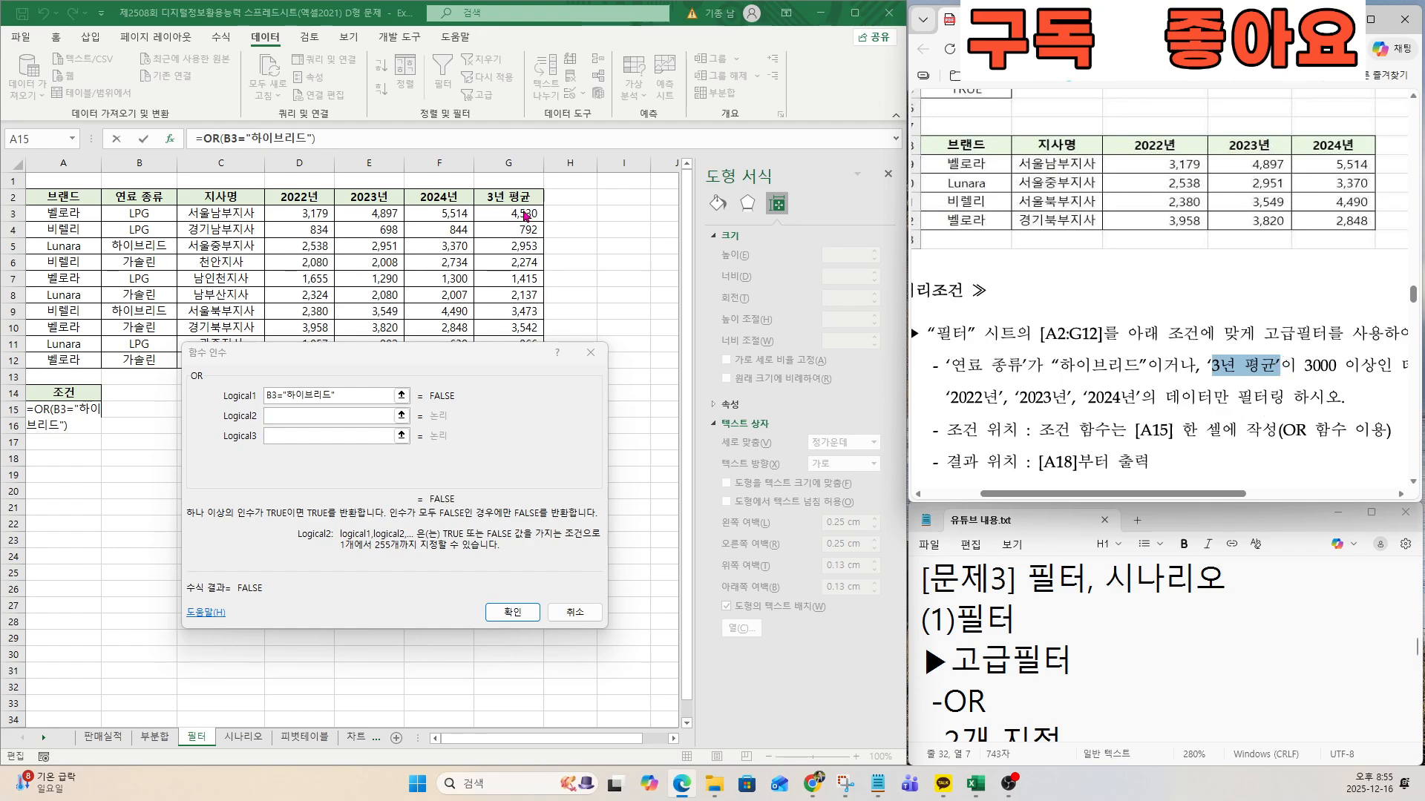
key(ctrl)
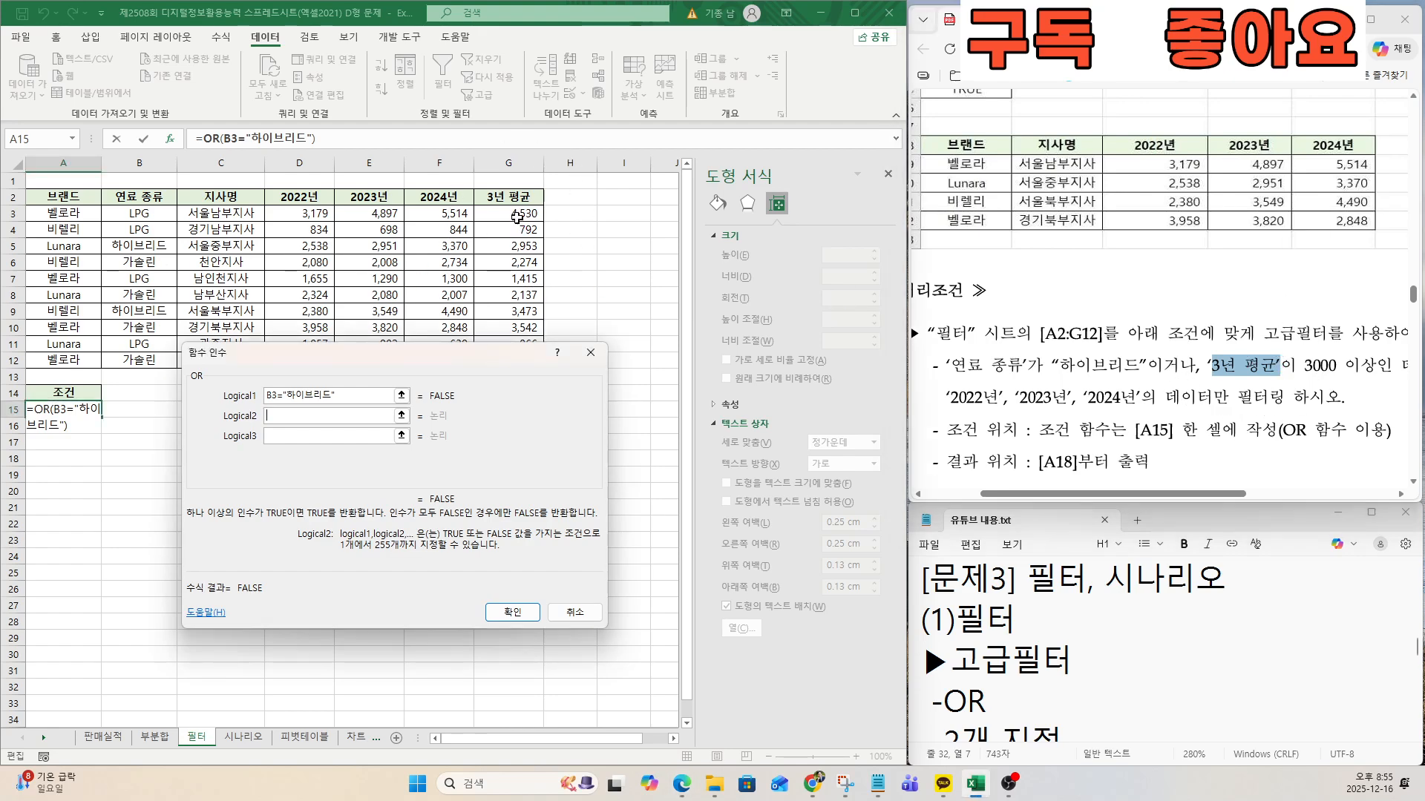
click(519, 216)
key(ctrl)
key(ctrl)
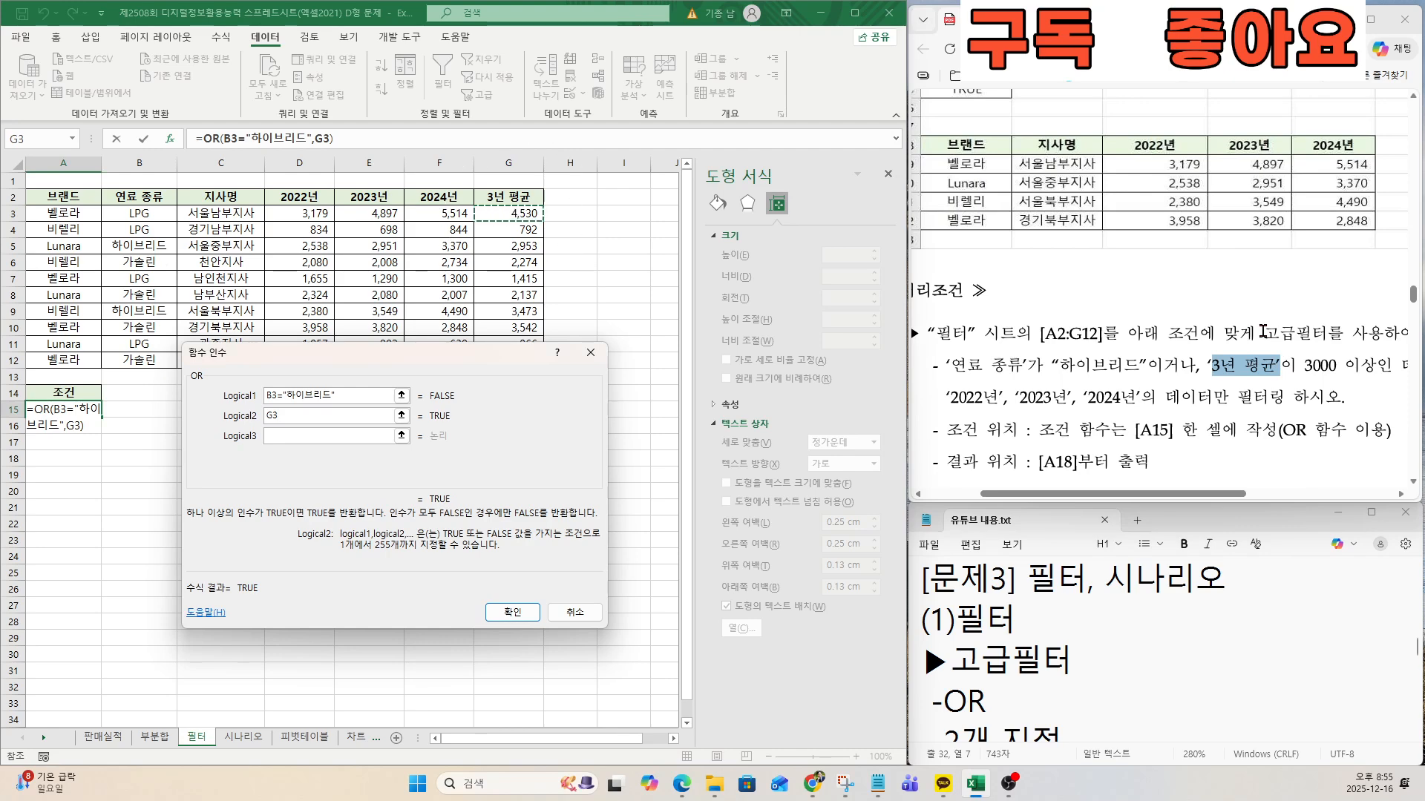
drag(1304, 365, 1376, 365)
click(307, 414)
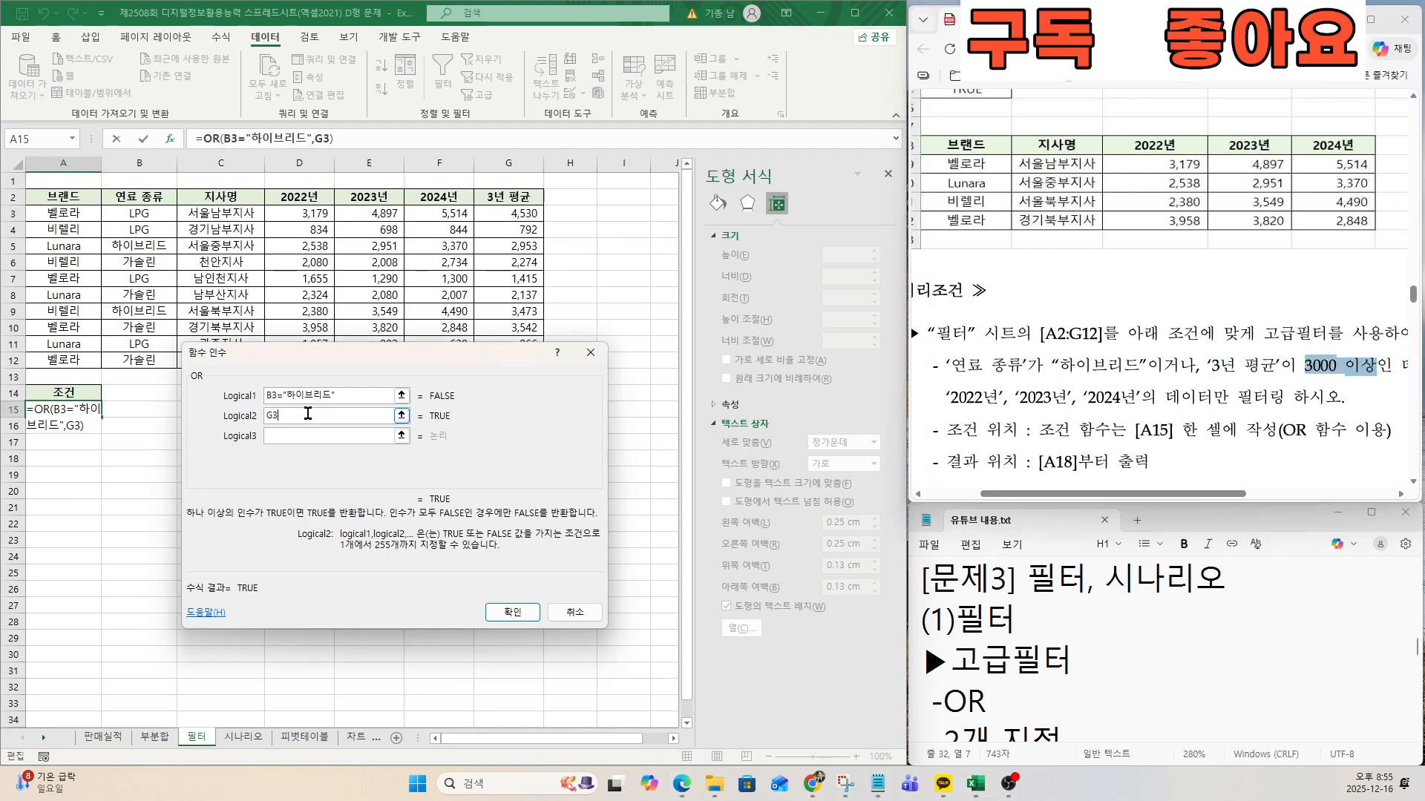
text(>=3000)
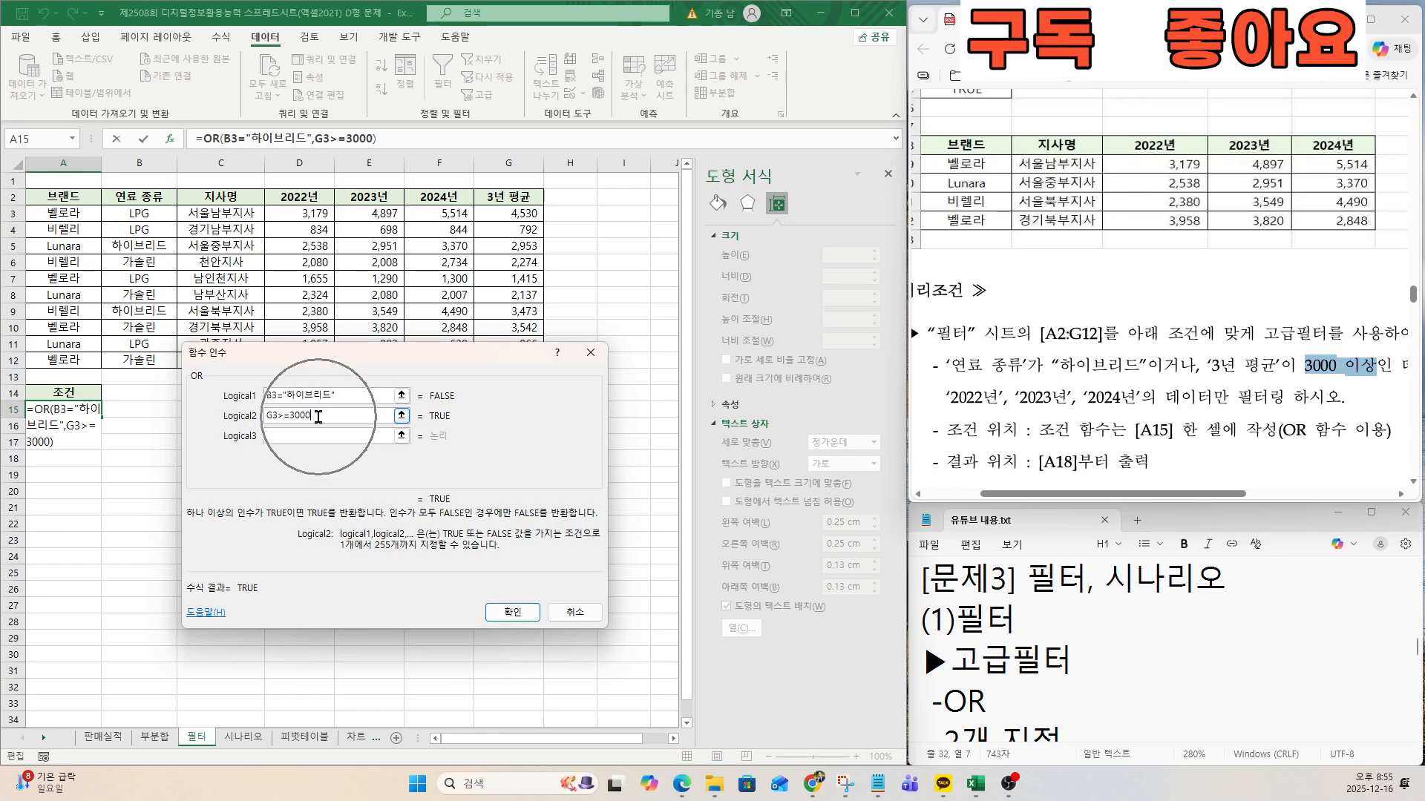
click(512, 613)
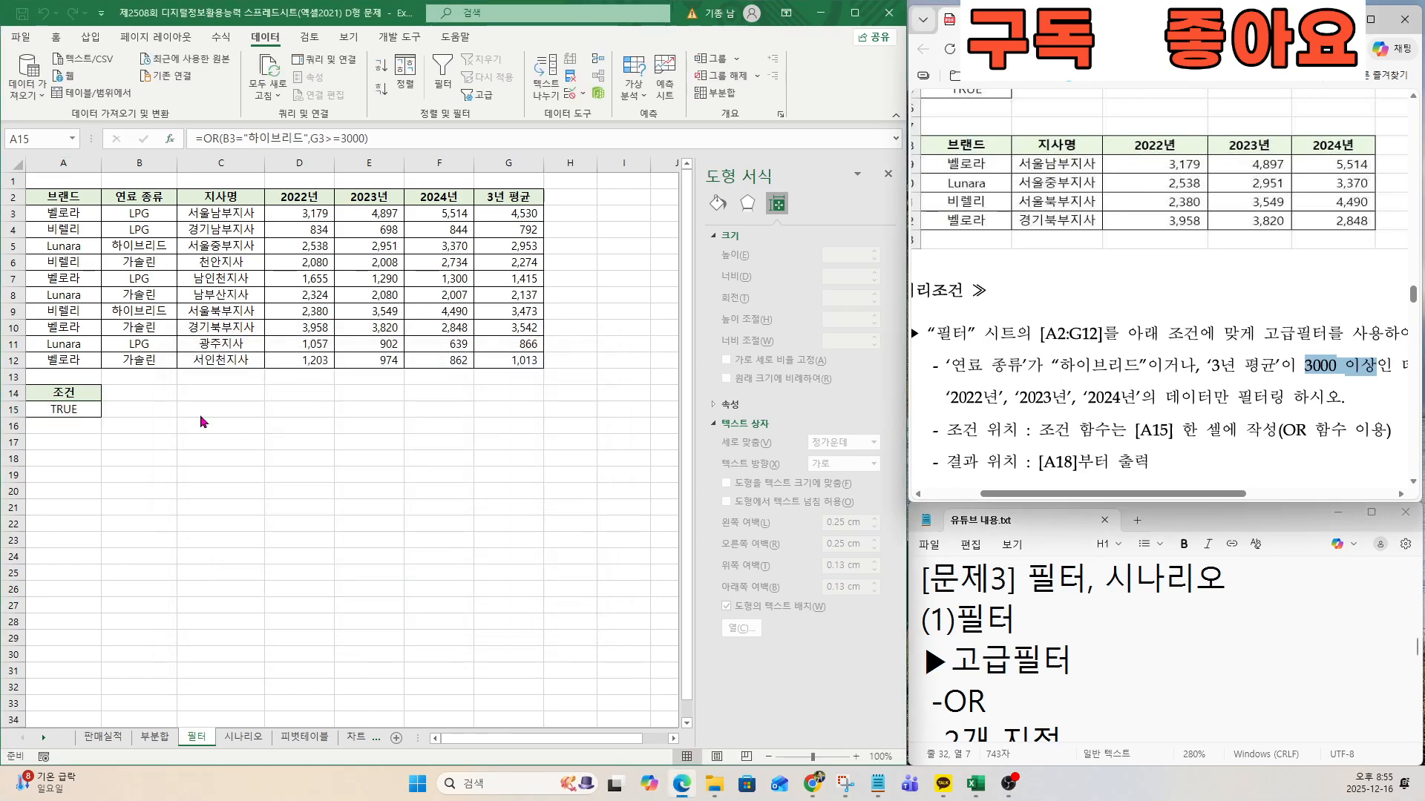
Examine the exam's output location A18 and the list of columns the filter has to return.
key(ctrl)
drag(963, 463, 1080, 465)
click(1075, 463)
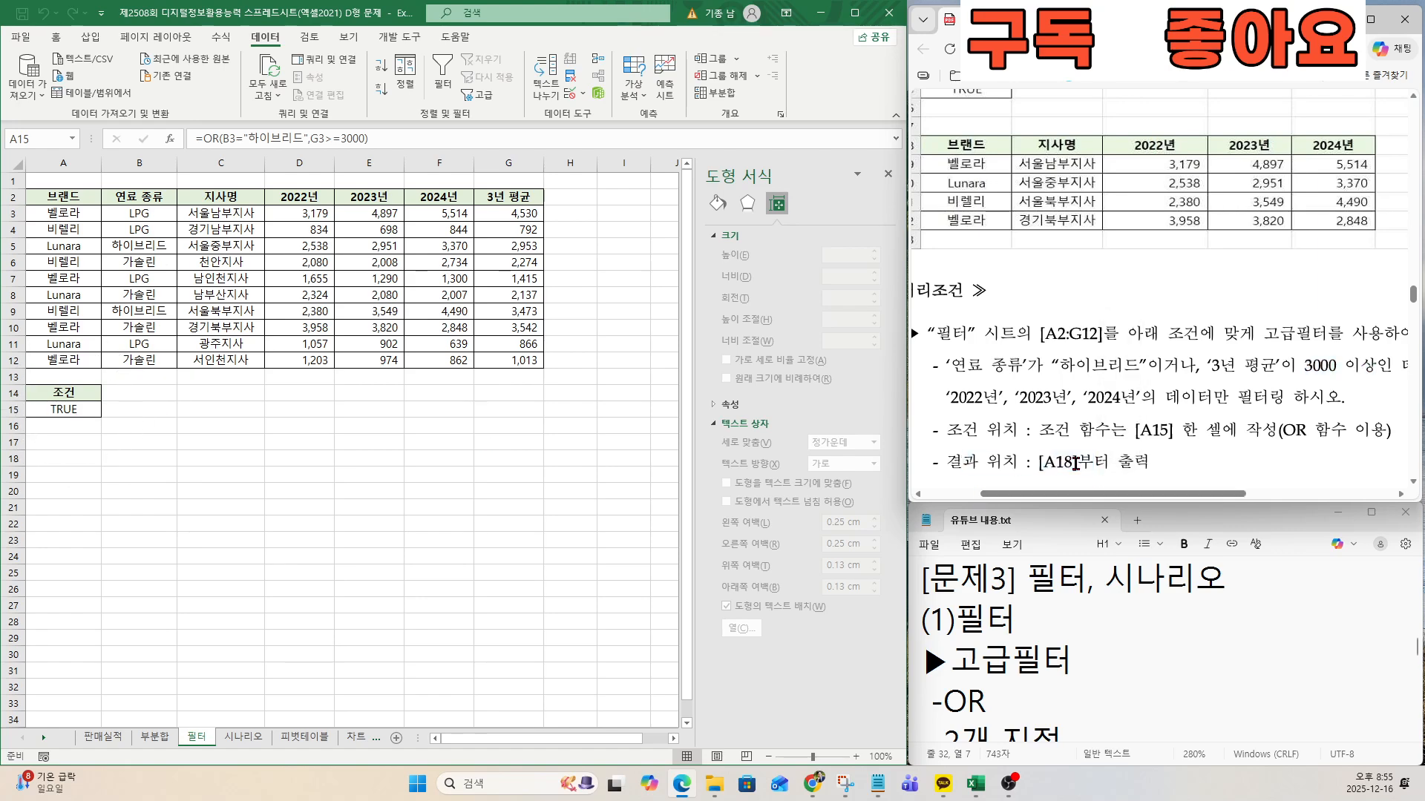
click(67, 457)
key(ctrl)
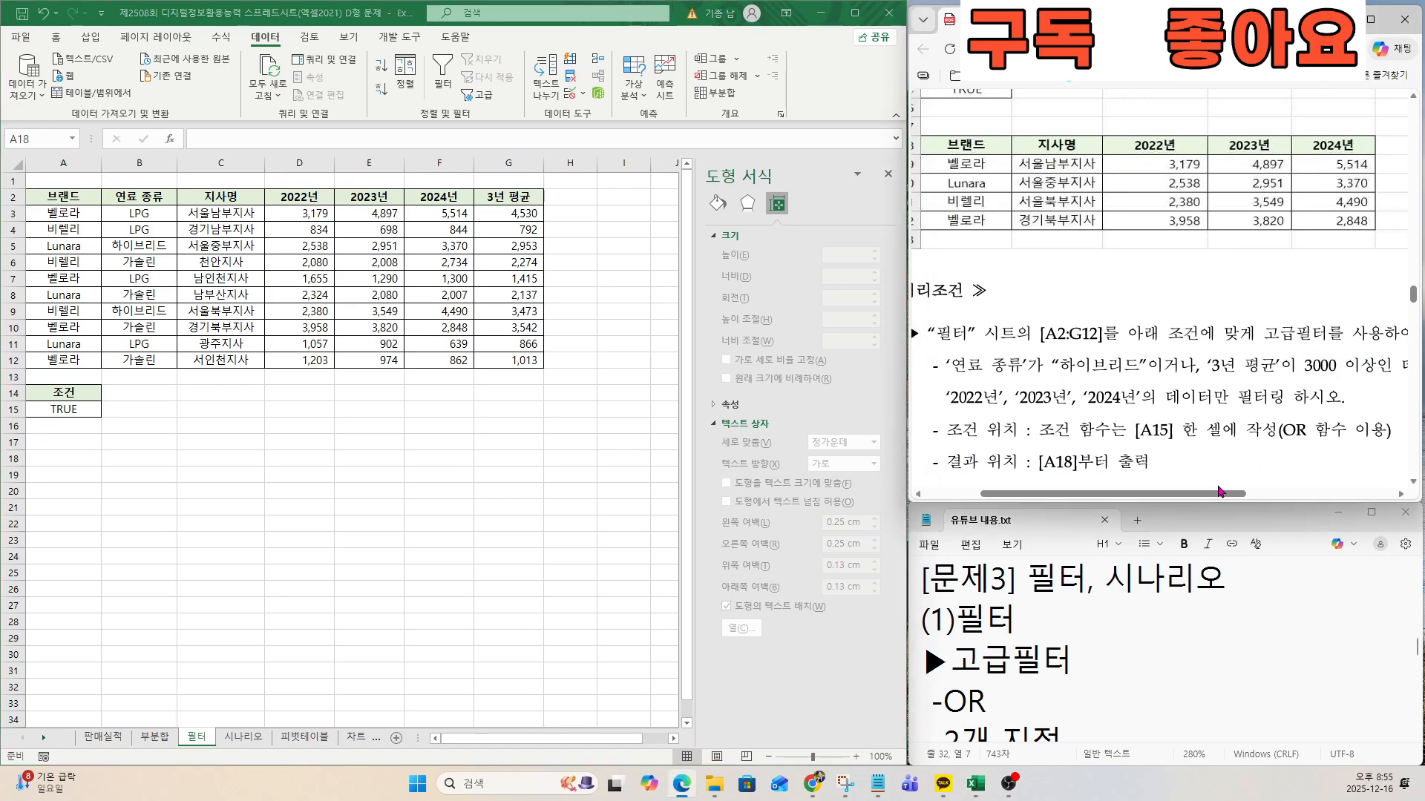
drag(1220, 494, 1366, 493)
drag(1206, 365, 1313, 367)
drag(1313, 493, 1160, 493)
drag(965, 397, 1159, 399)
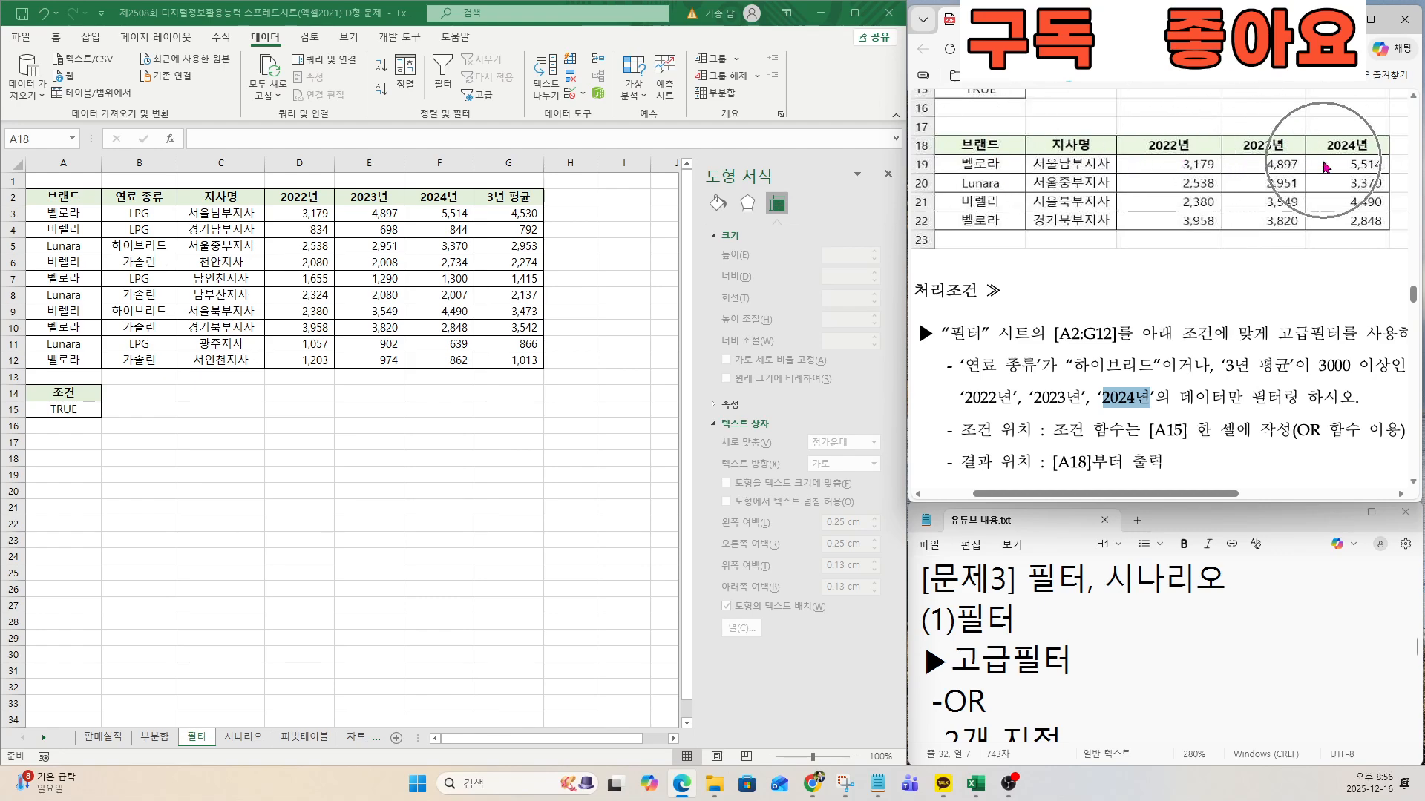
click(151, 306)
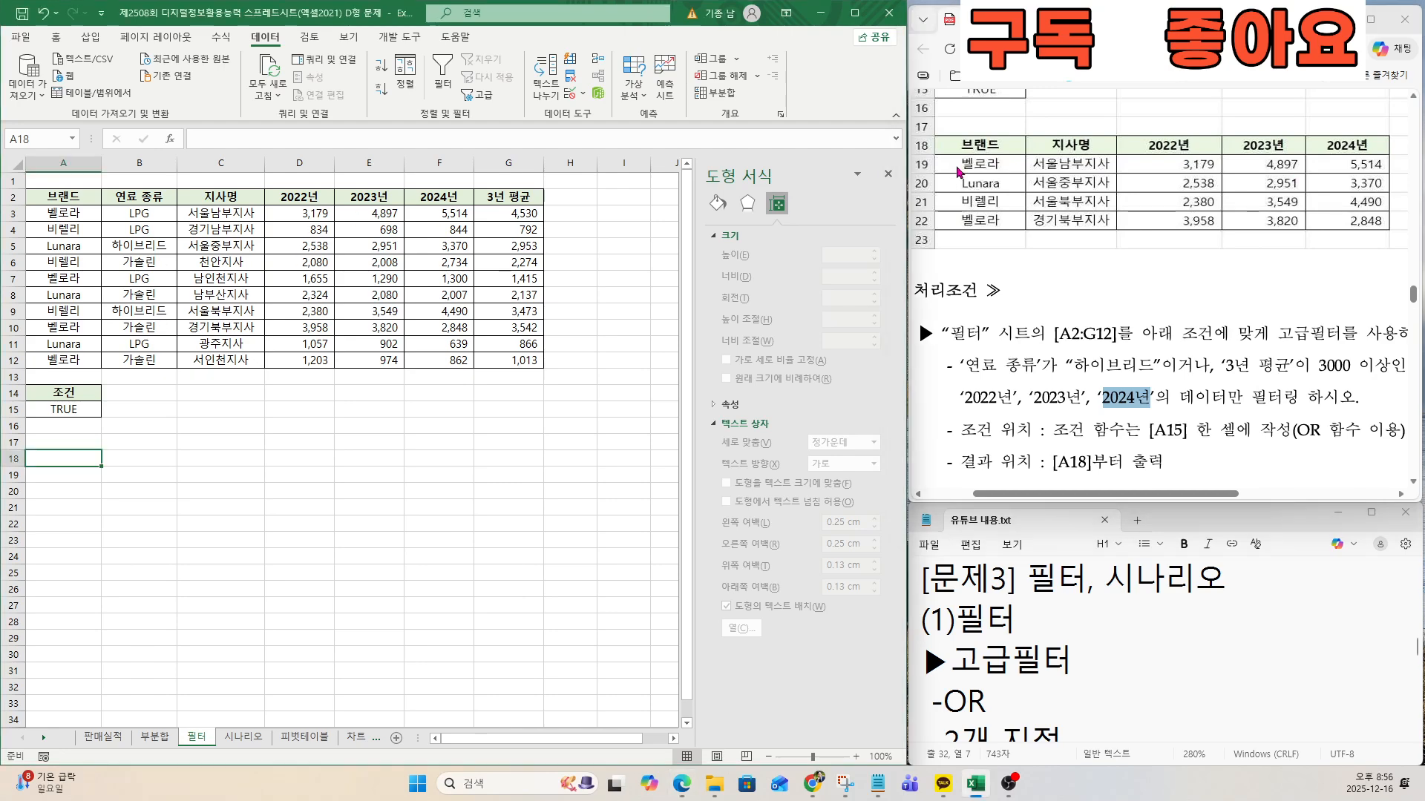
Copy the 브랜드 and 지사명 headers from row 2 into cells A18 and B18.
click(75, 197)
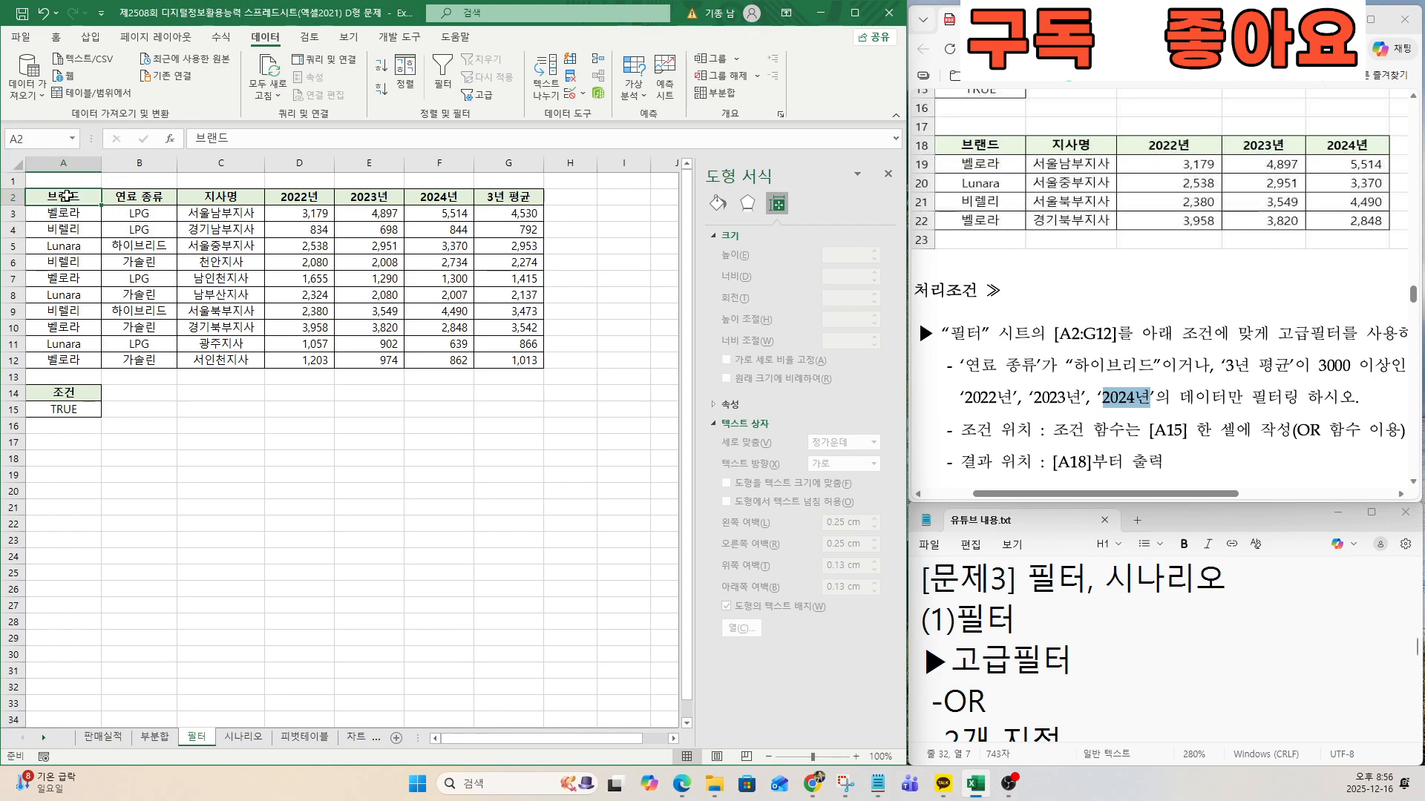
key(ctrl+c)
click(60, 457)
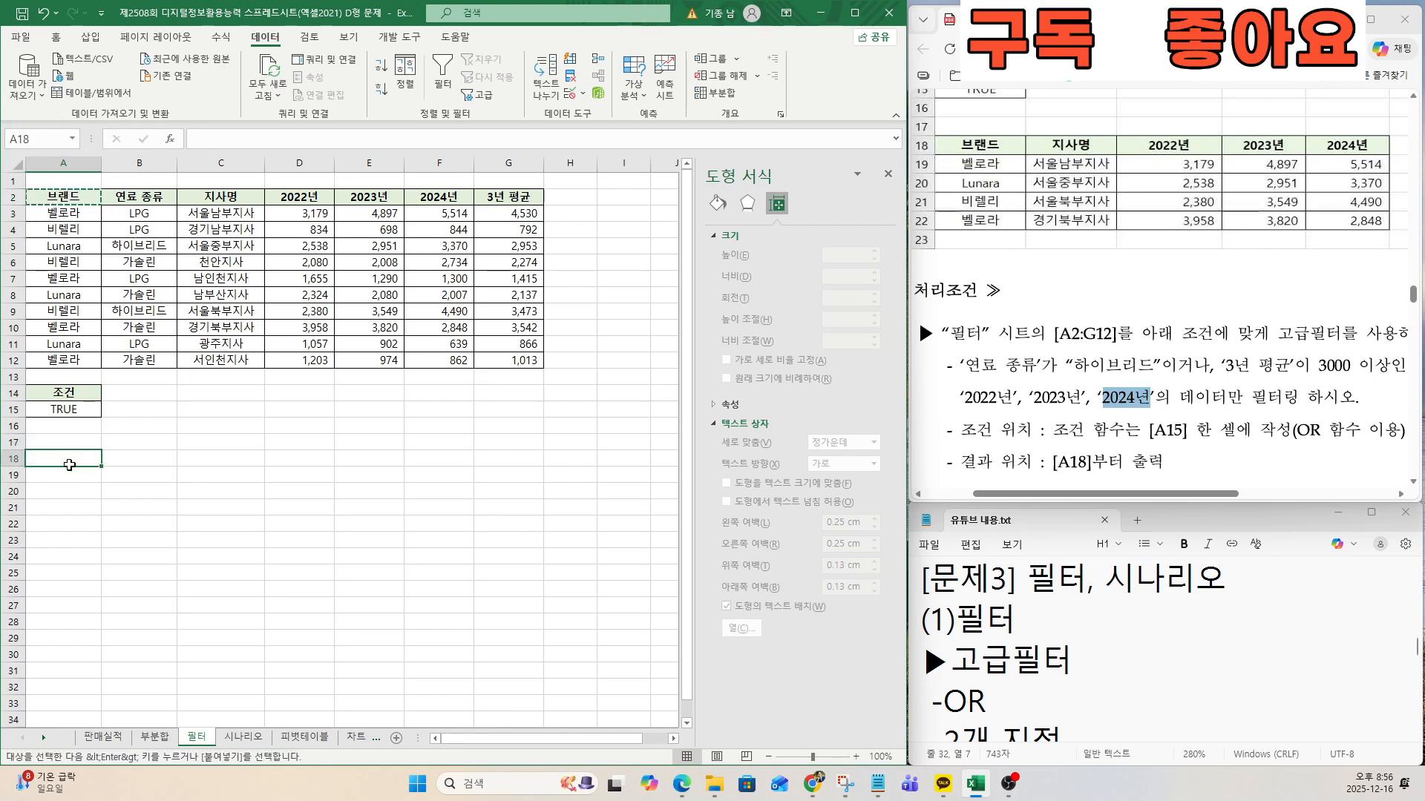
key(ctrl+v)
click(248, 195)
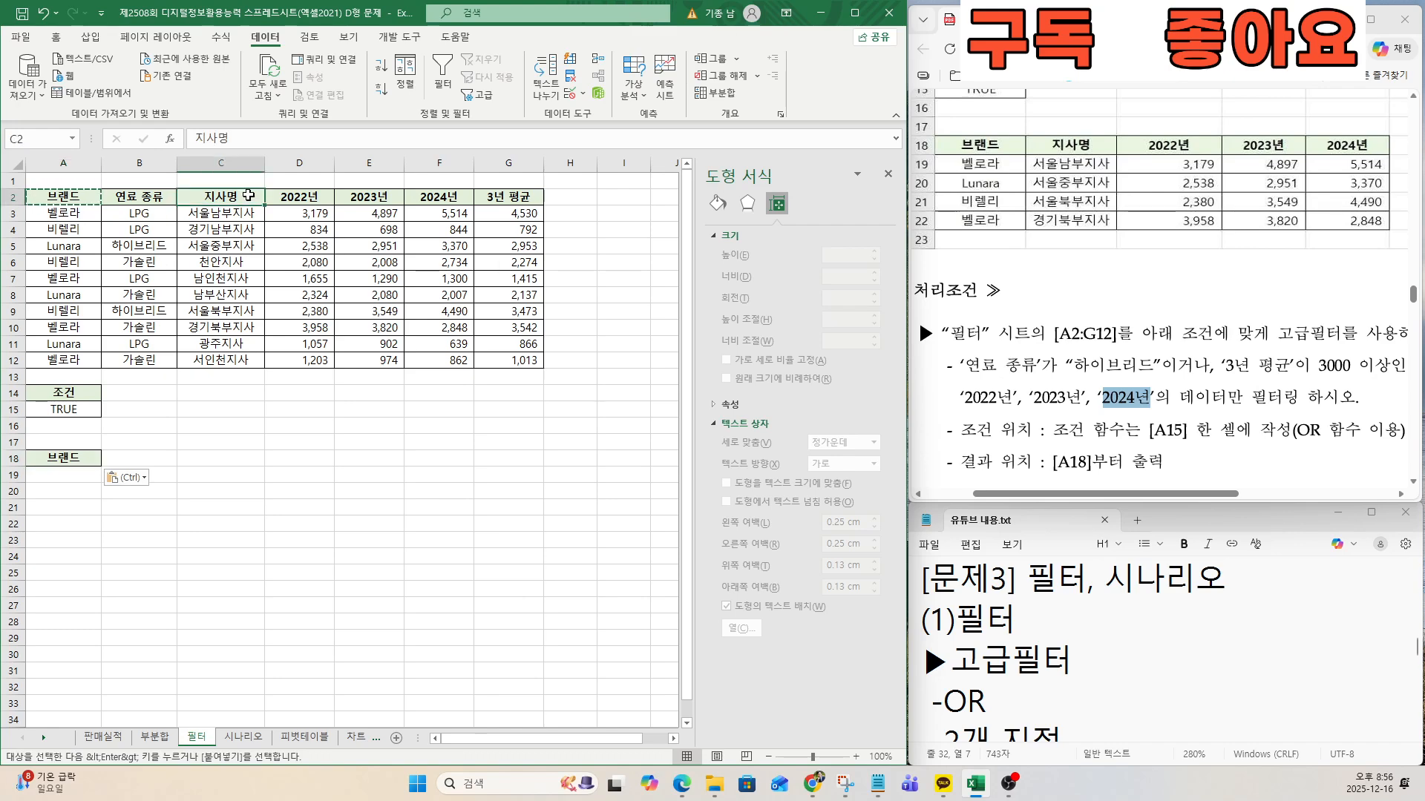
key(ctrl+c)
click(126, 459)
key(ctrl+v)
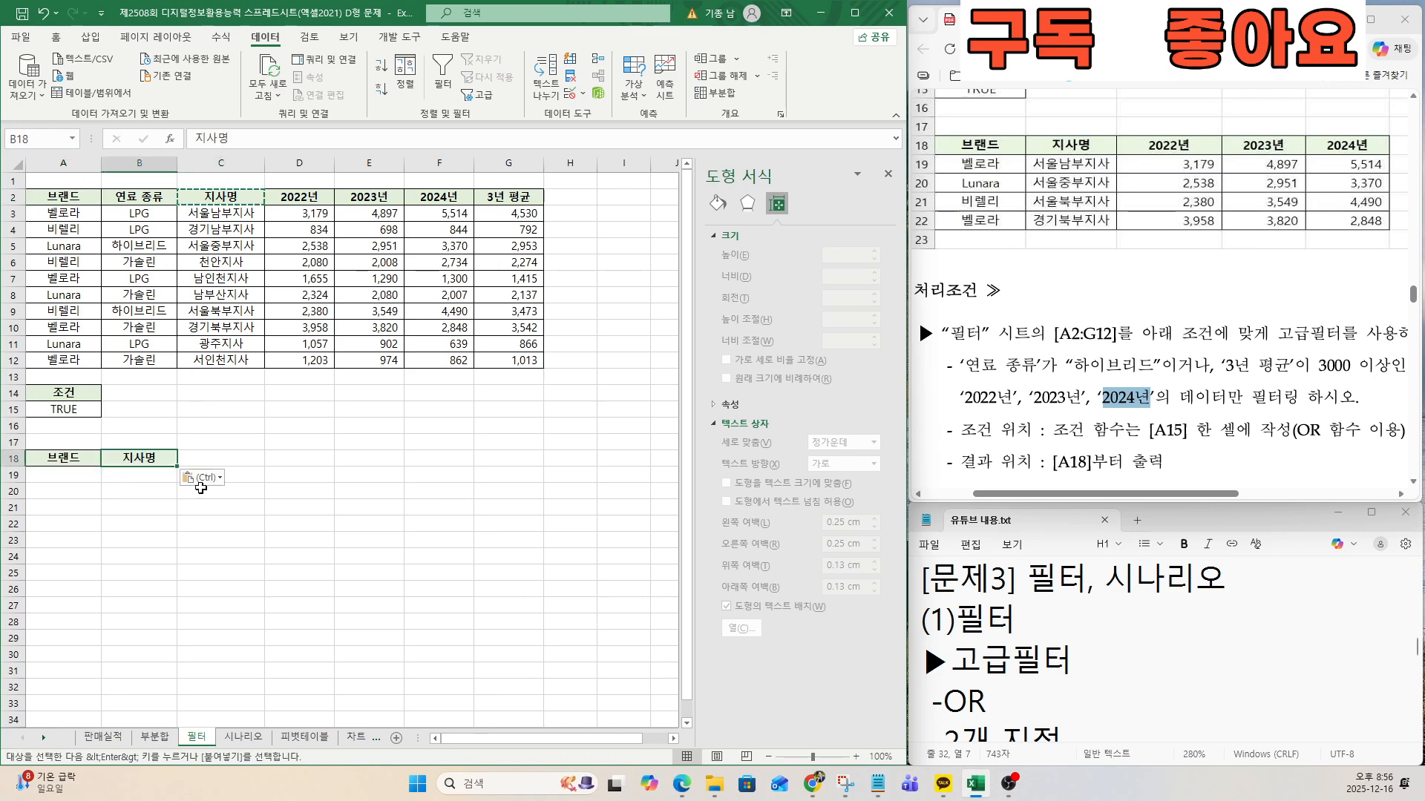
Copy the 2022년 header from D2 into cell C18.
click(315, 202)
key(ctrl)
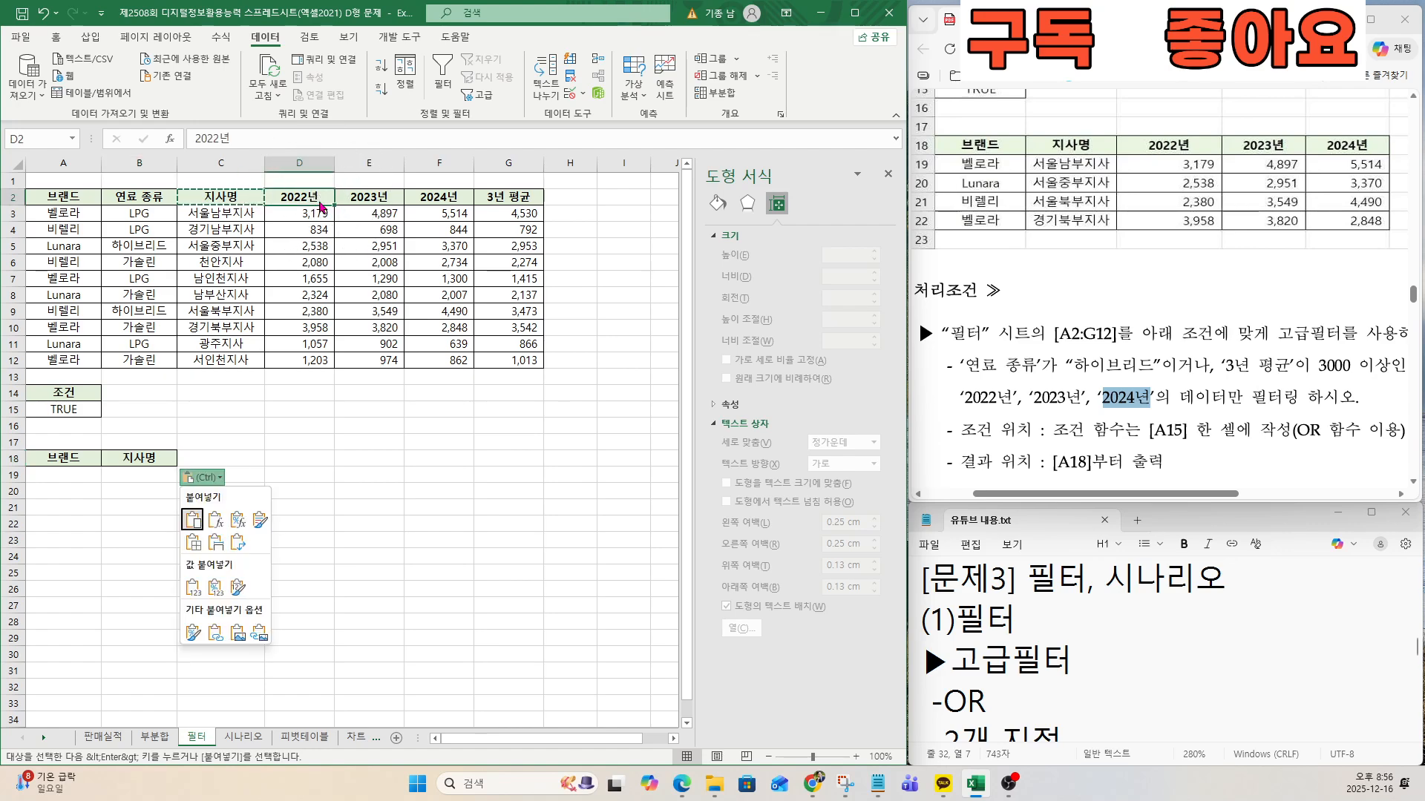
click(298, 199)
key(ctrl+c)
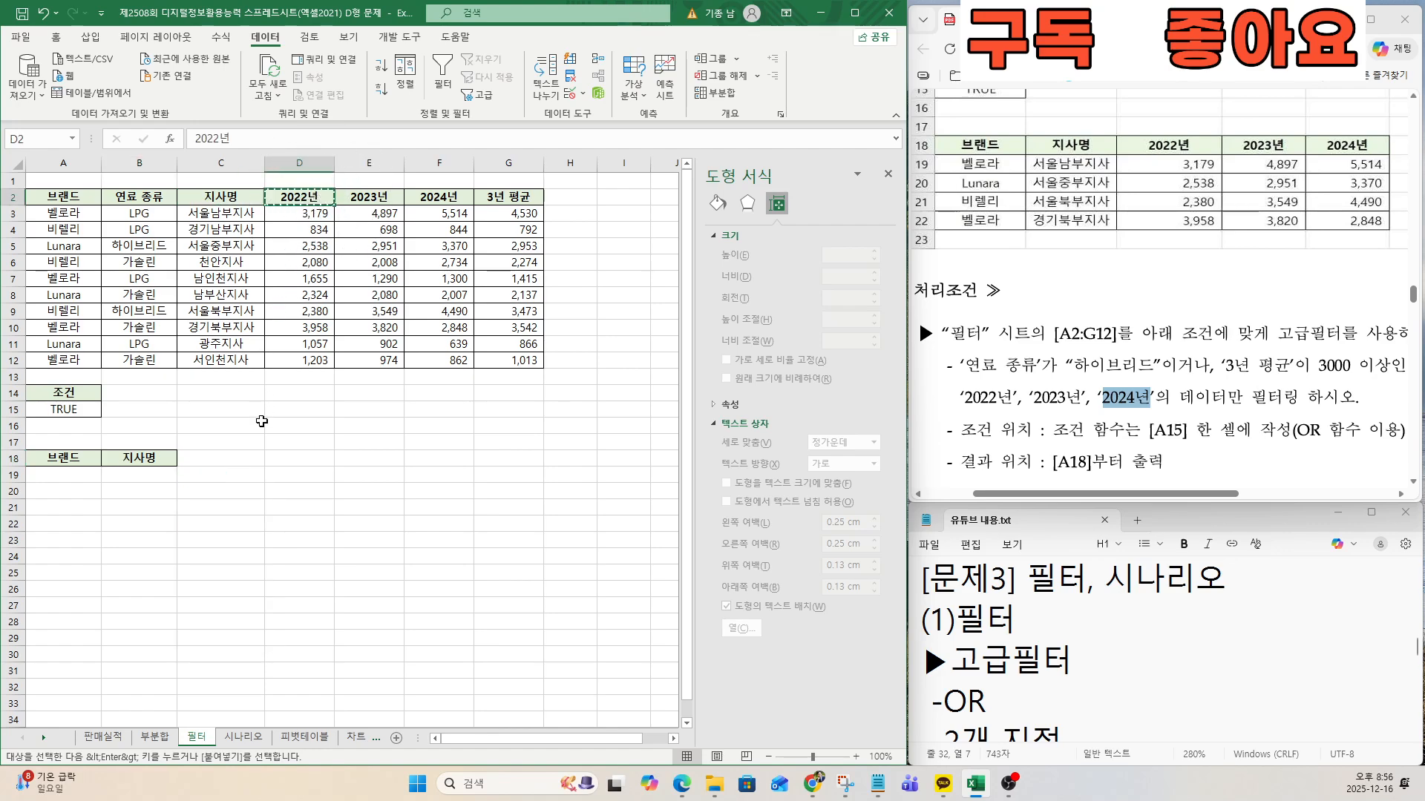
click(239, 461)
key(ctrl+v)
key(ctrl)
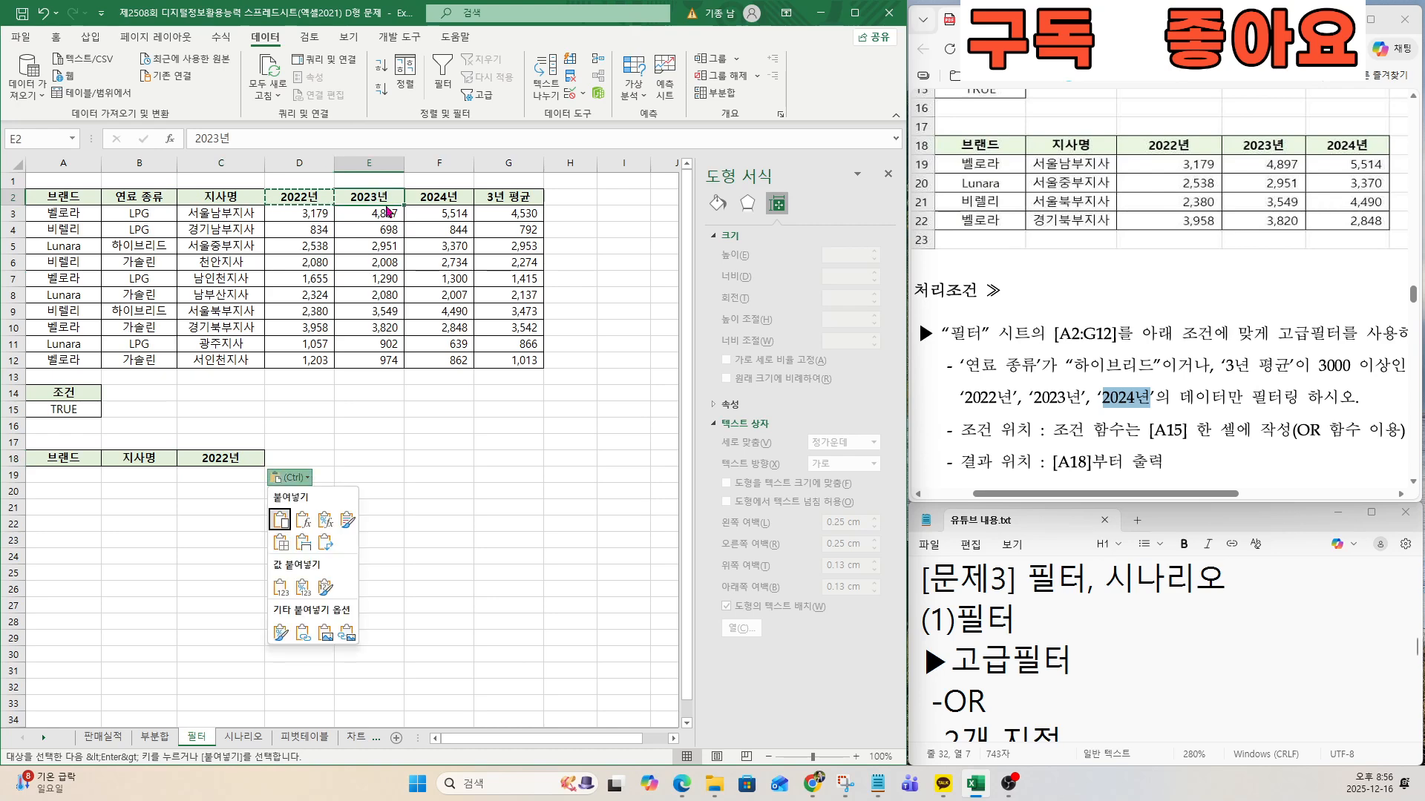
Copy the 2023년 and 2024년 headers from row 2 into cells D18 and E18.
click(384, 198)
key(ctrl+c)
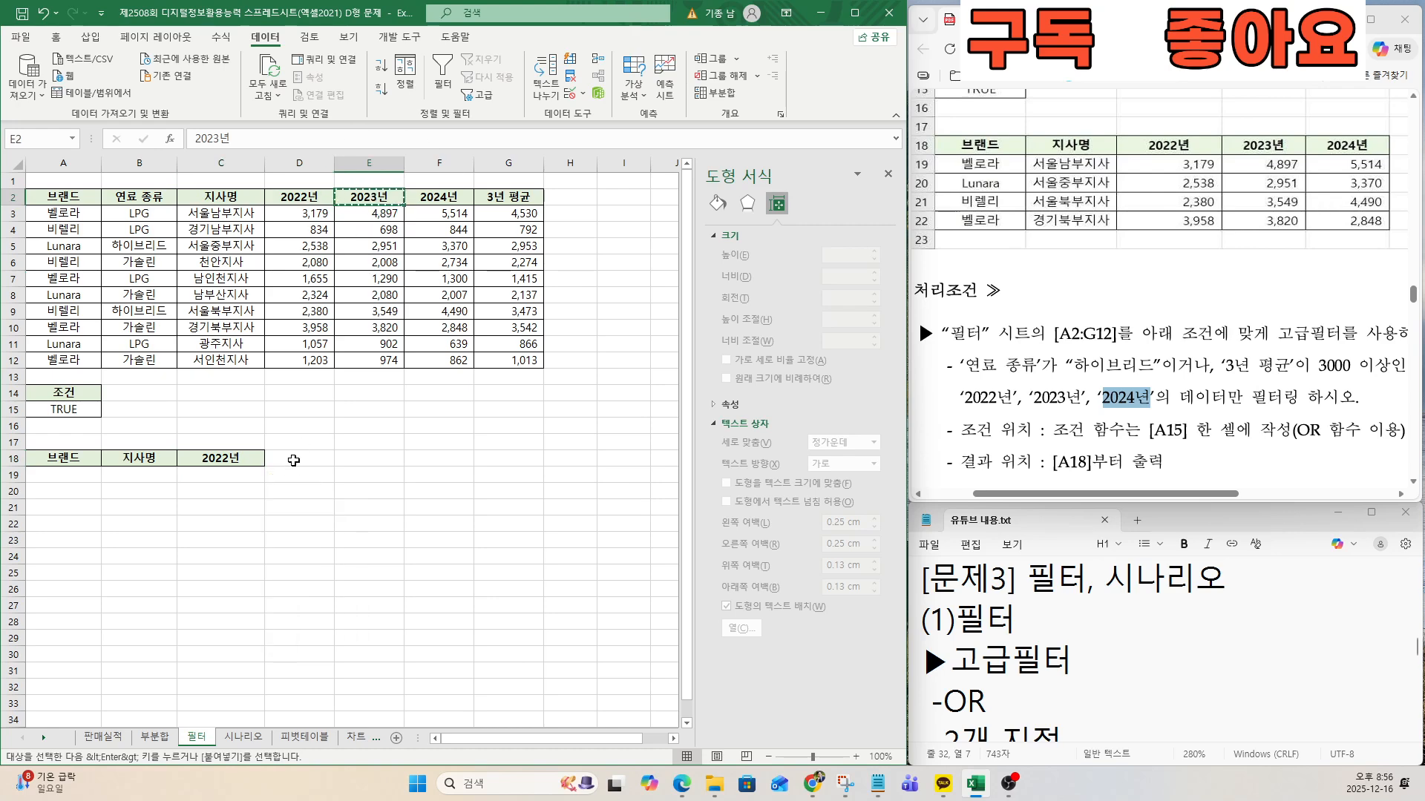
click(294, 461)
key(ctrl+v)
click(439, 198)
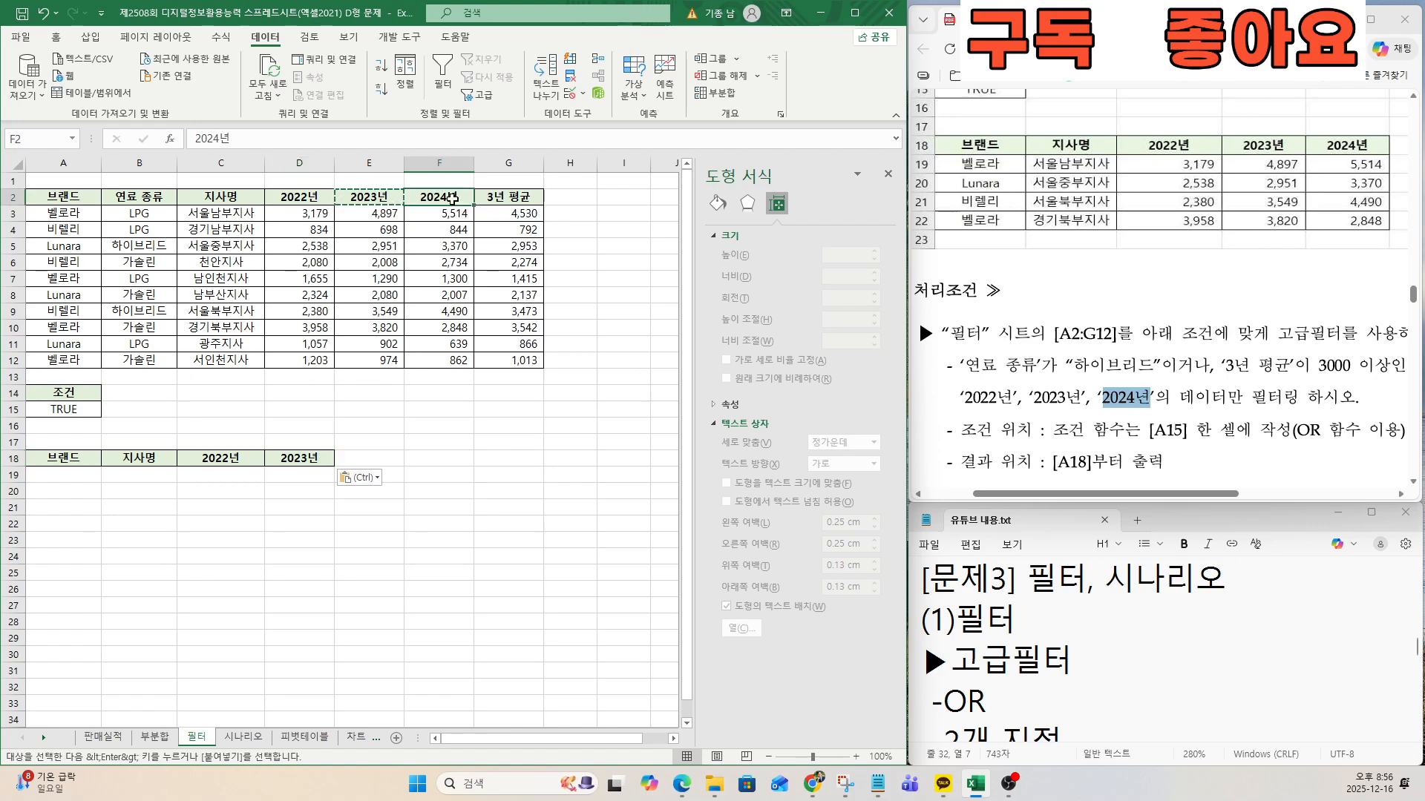
key(ctrl+c)
click(357, 461)
key(ctrl+v)
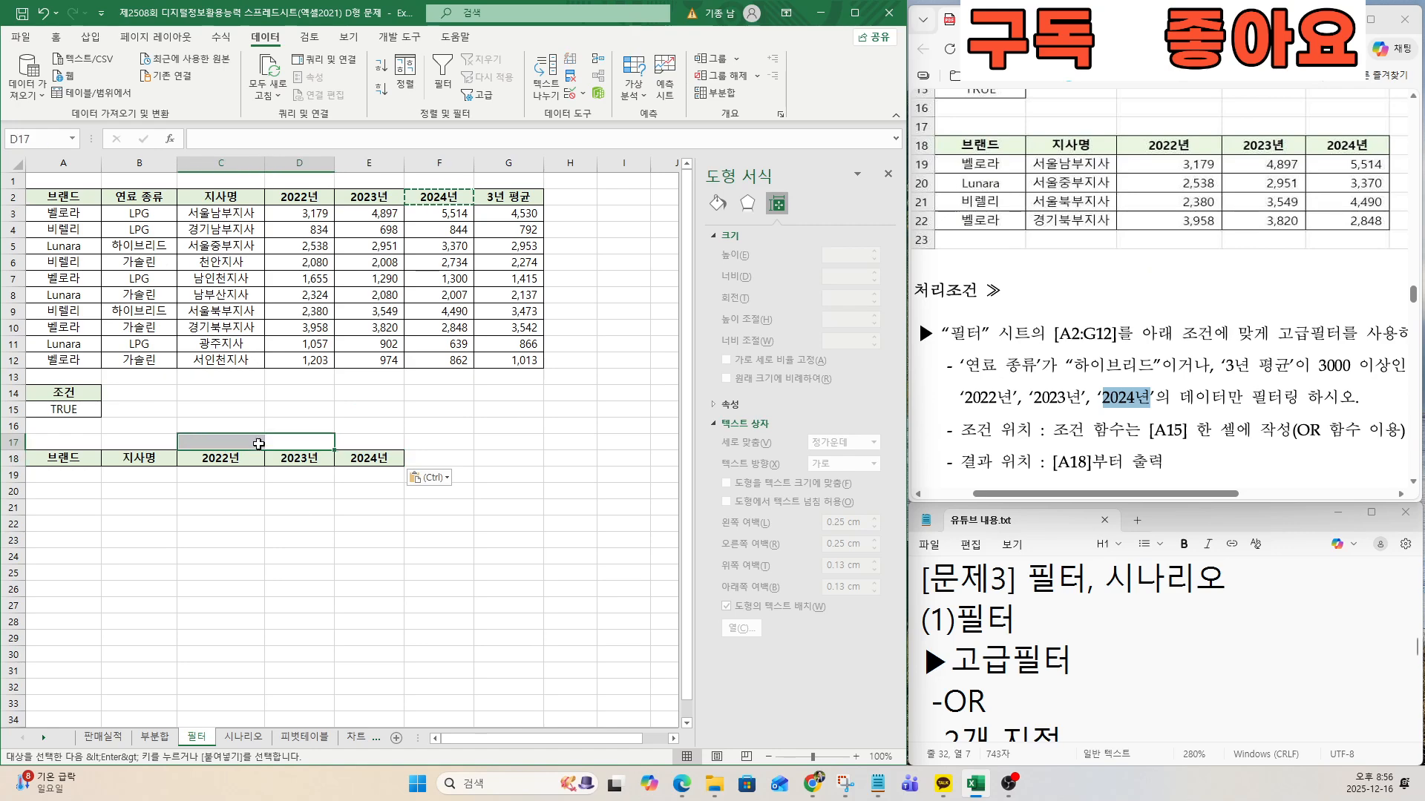
Start an advanced filter on the list range A2:G12 with A14:A15 as the criteria range.
drag(63, 196, 526, 361)
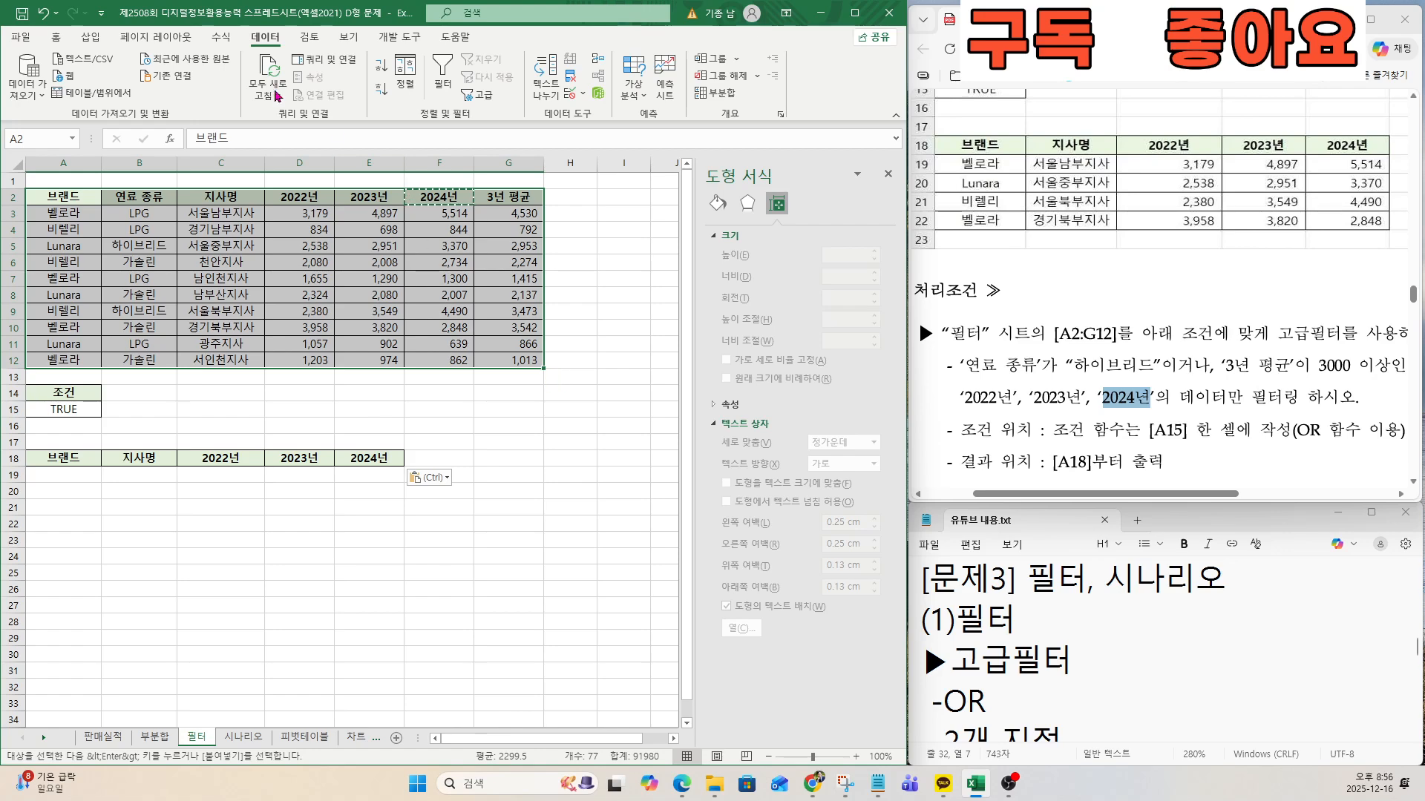
click(475, 95)
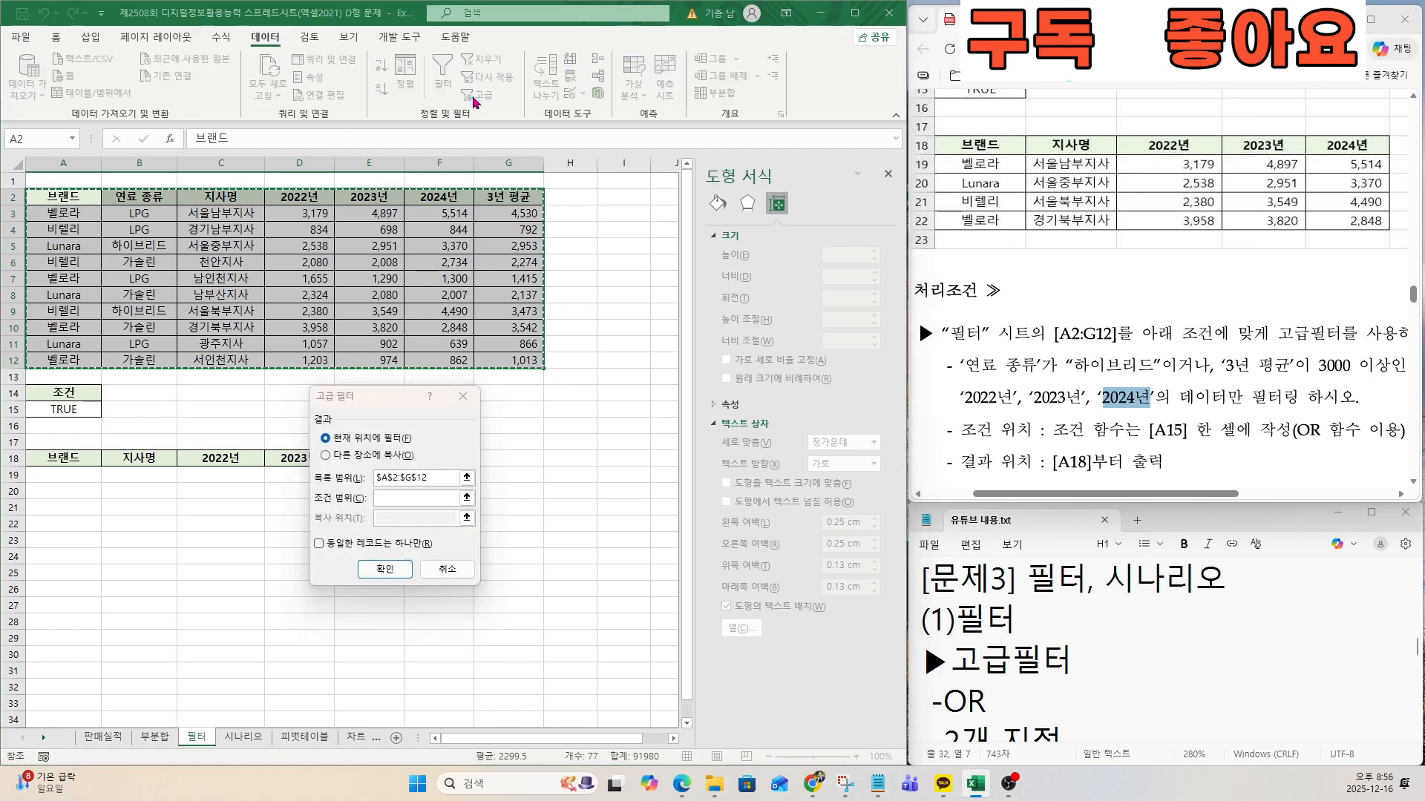
drag(326, 395, 571, 253)
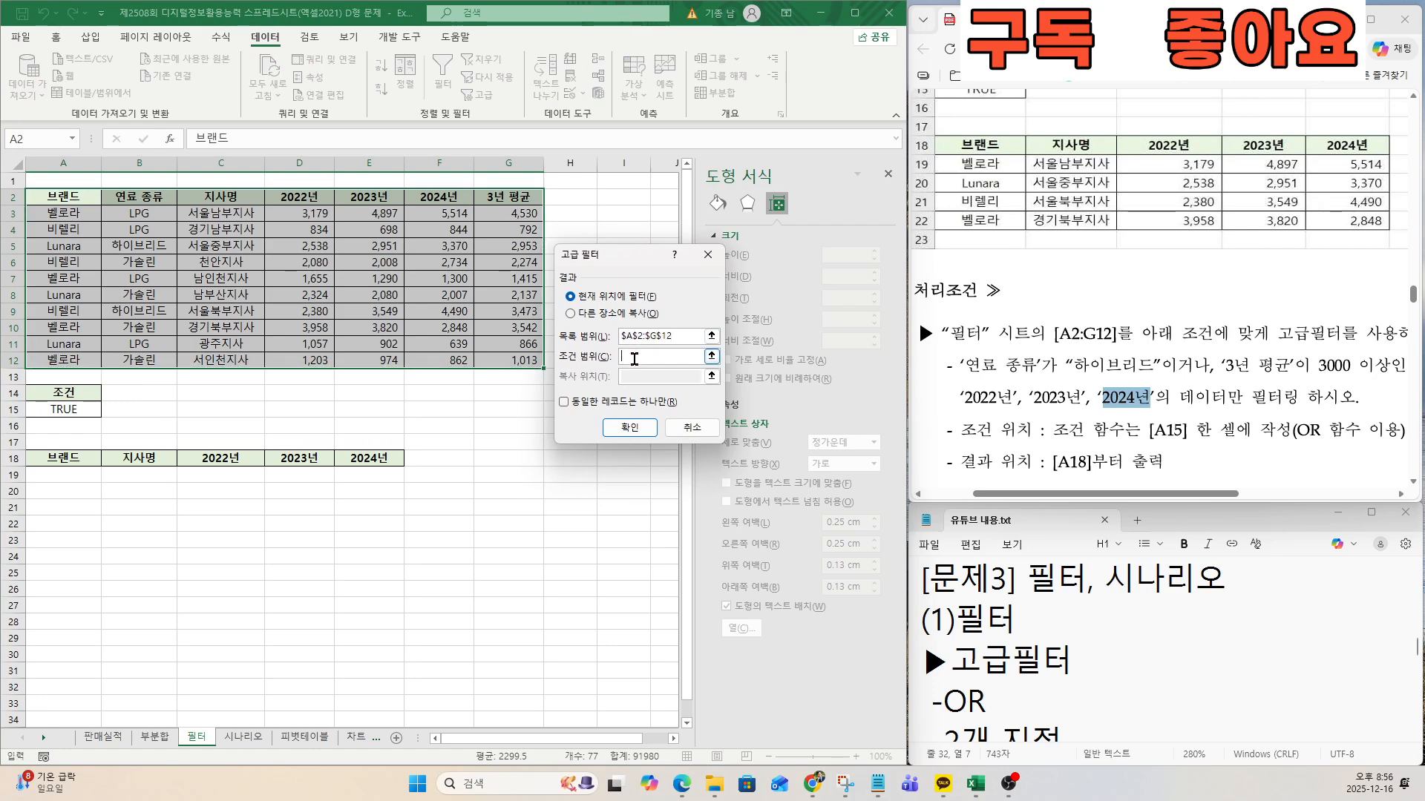
click(634, 357)
drag(58, 393, 61, 406)
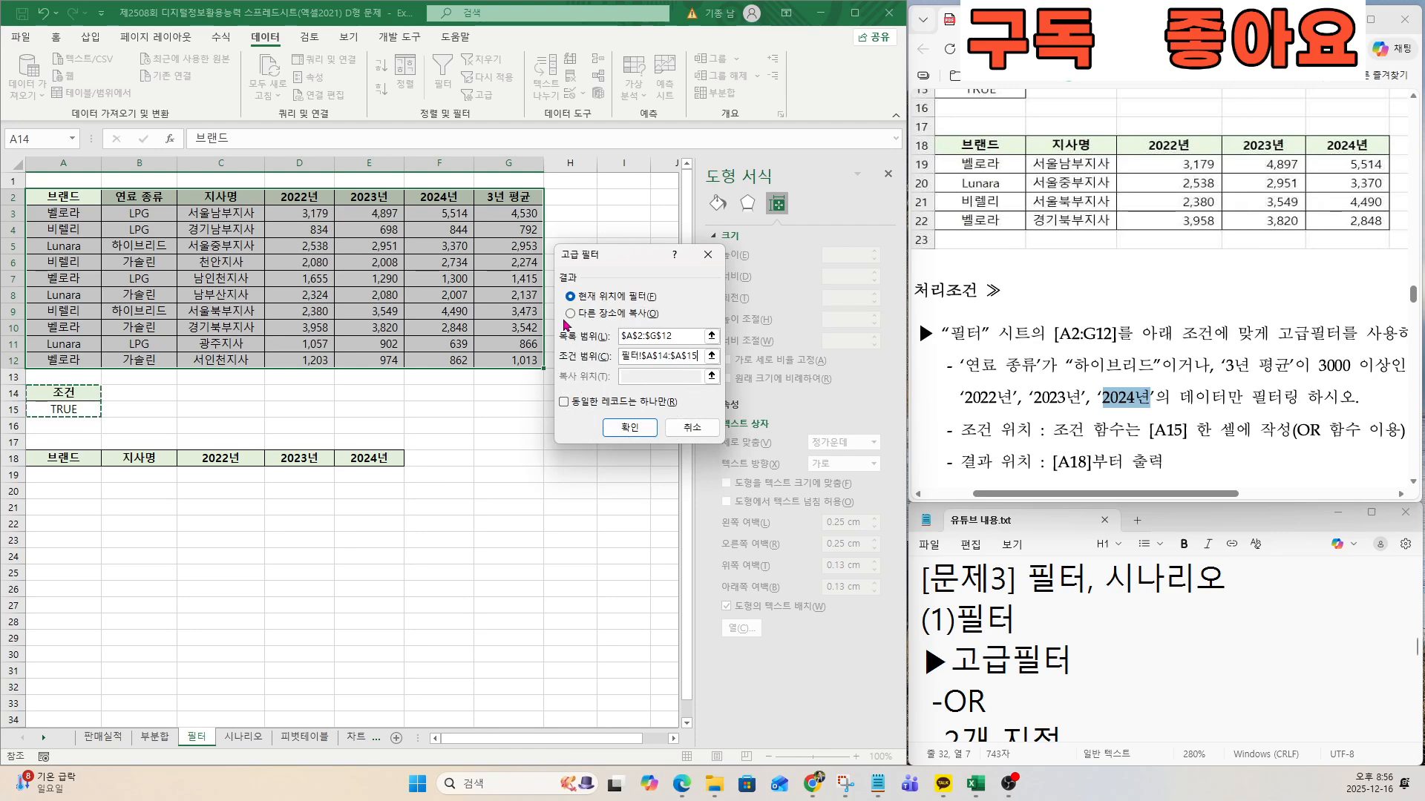
Set the advanced filter to copy its results to another location, A18:E18, and run it.
click(572, 317)
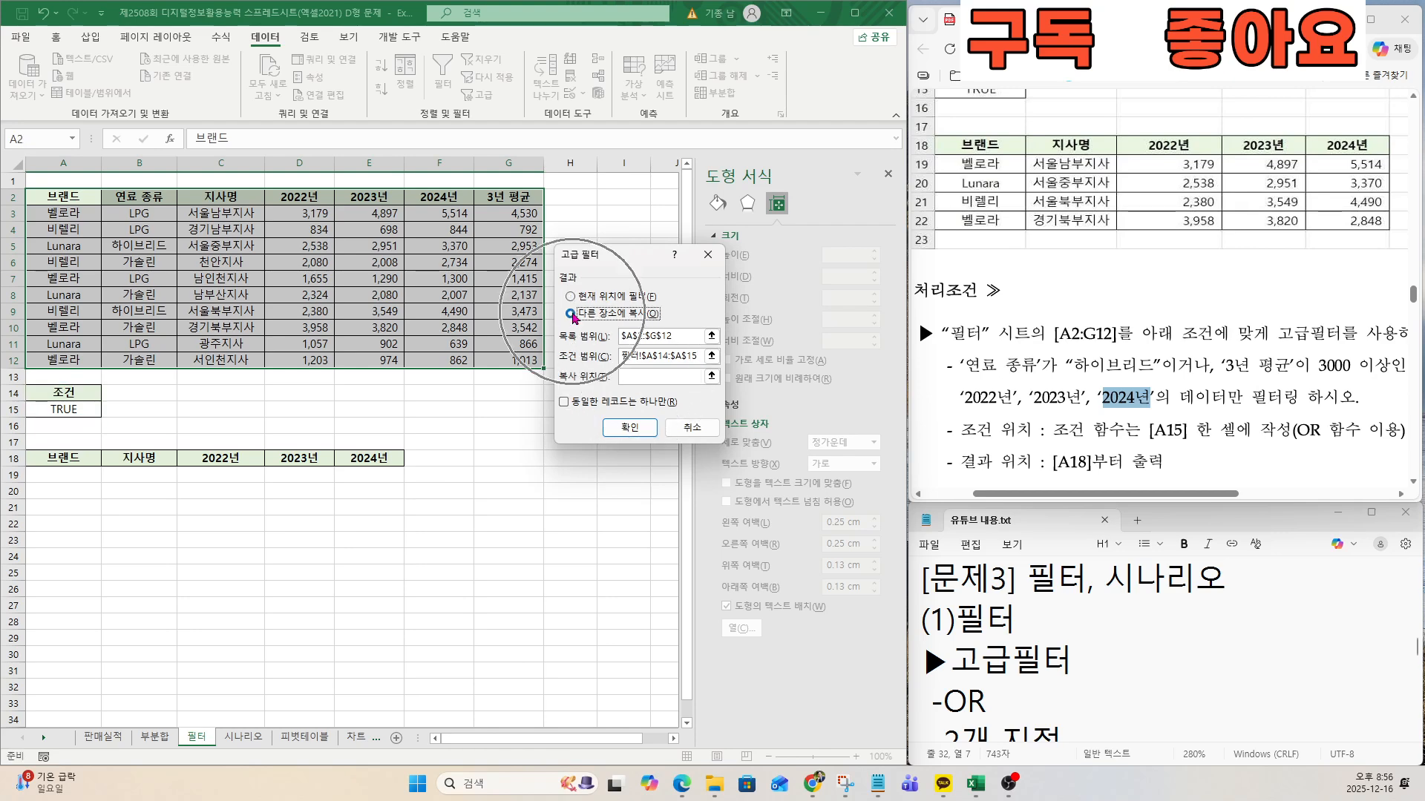
click(637, 377)
click(637, 376)
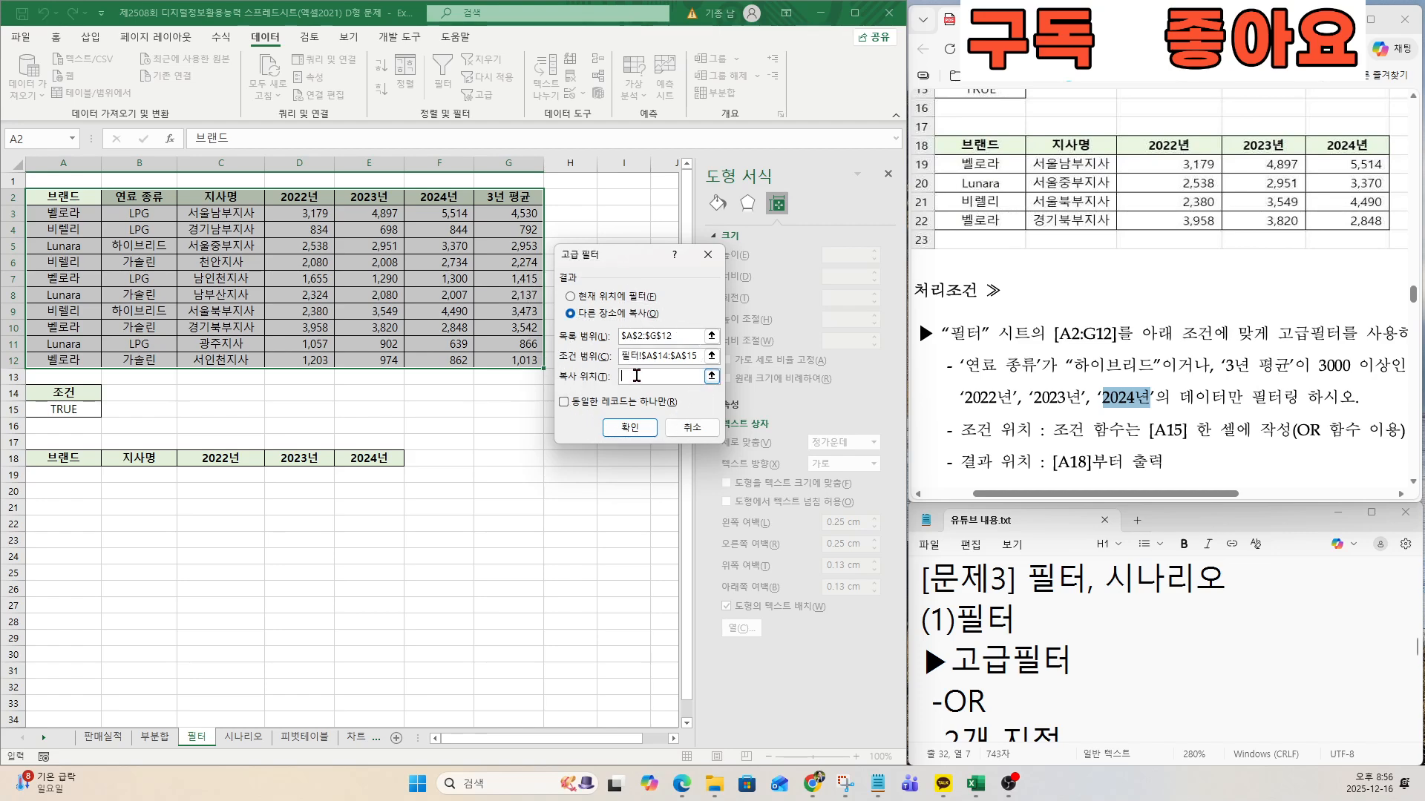
click(636, 377)
click(636, 376)
click(76, 460)
drag(76, 460, 369, 460)
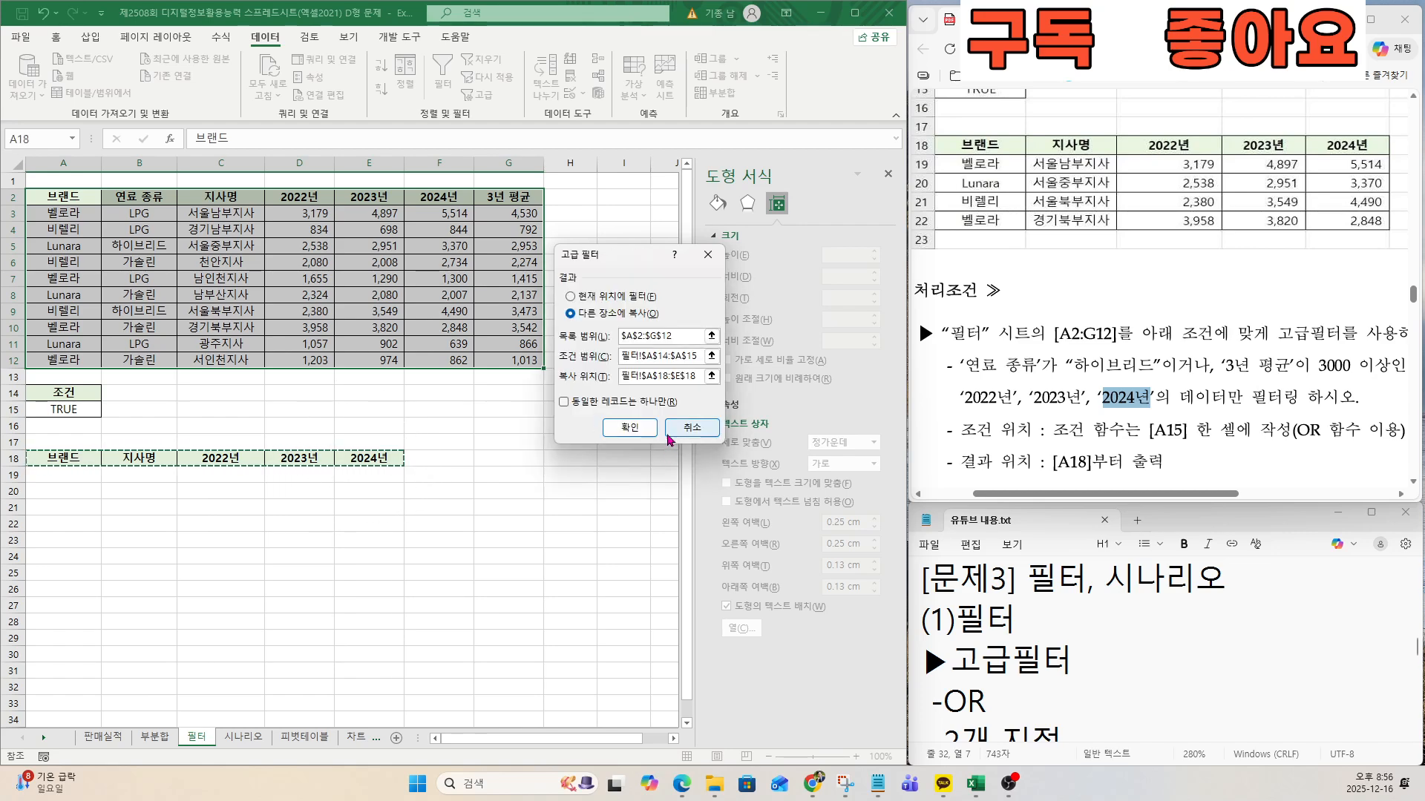
click(628, 428)
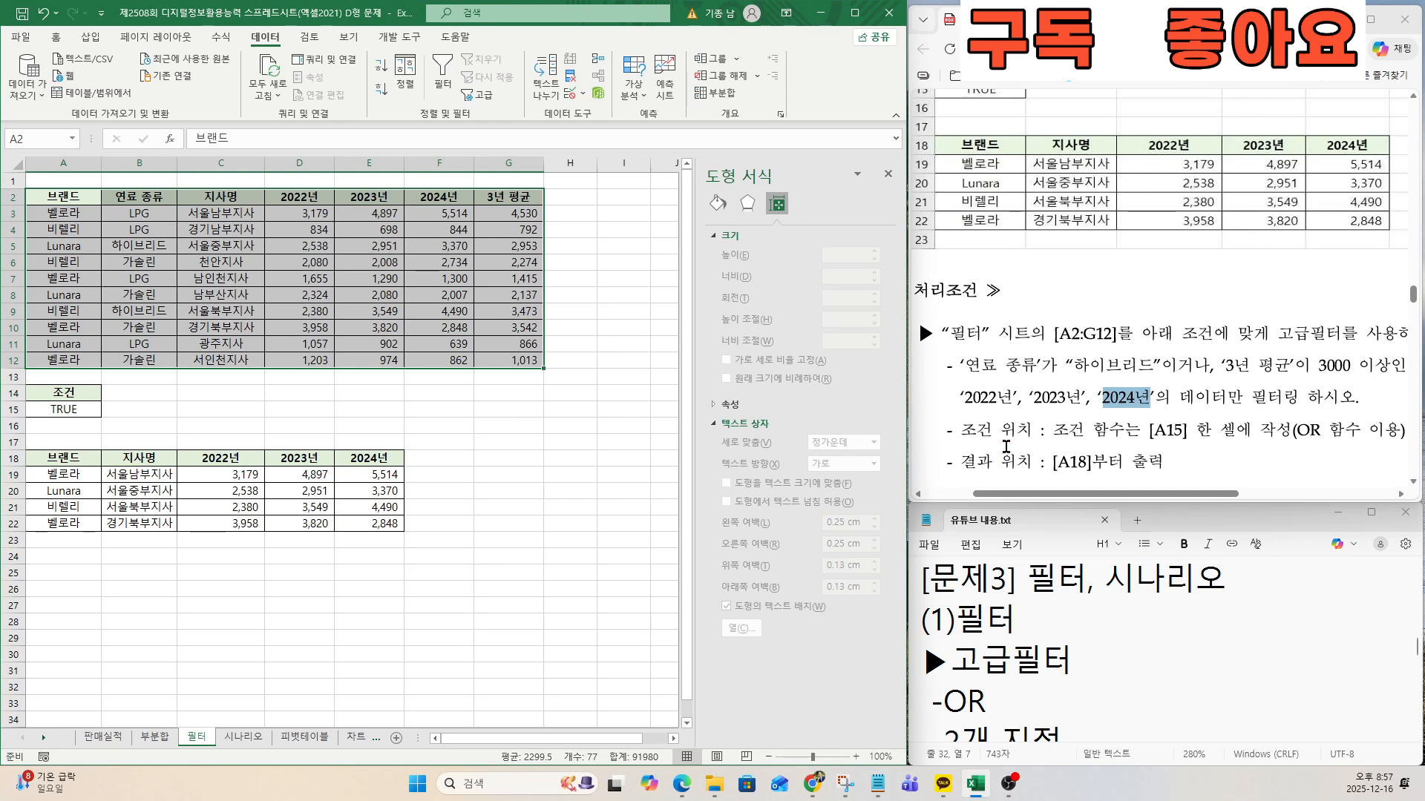
Examine the exam's scenario output form and conditions, along with the scenario section of the notes.
click(1006, 446)
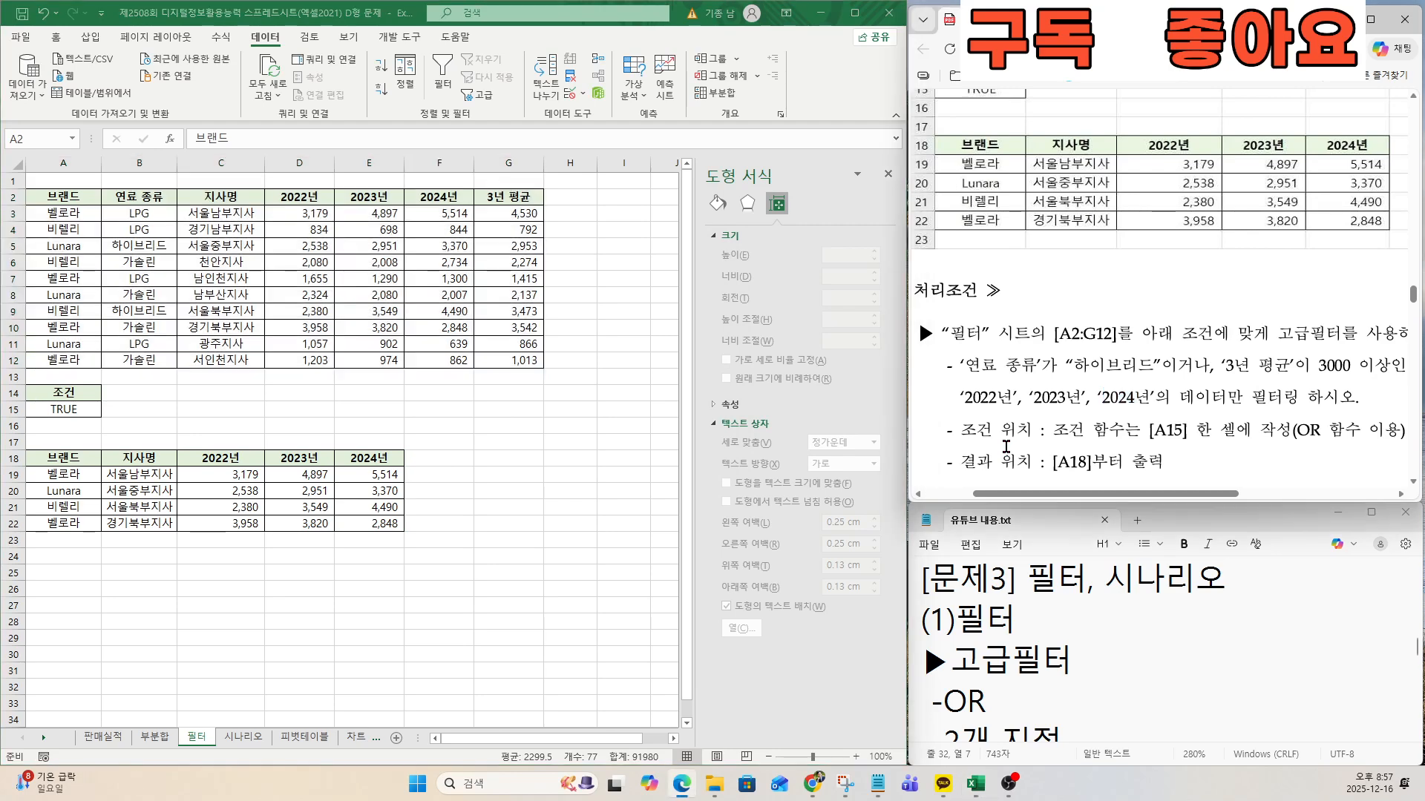
scroll(1007, 455, down, 4)
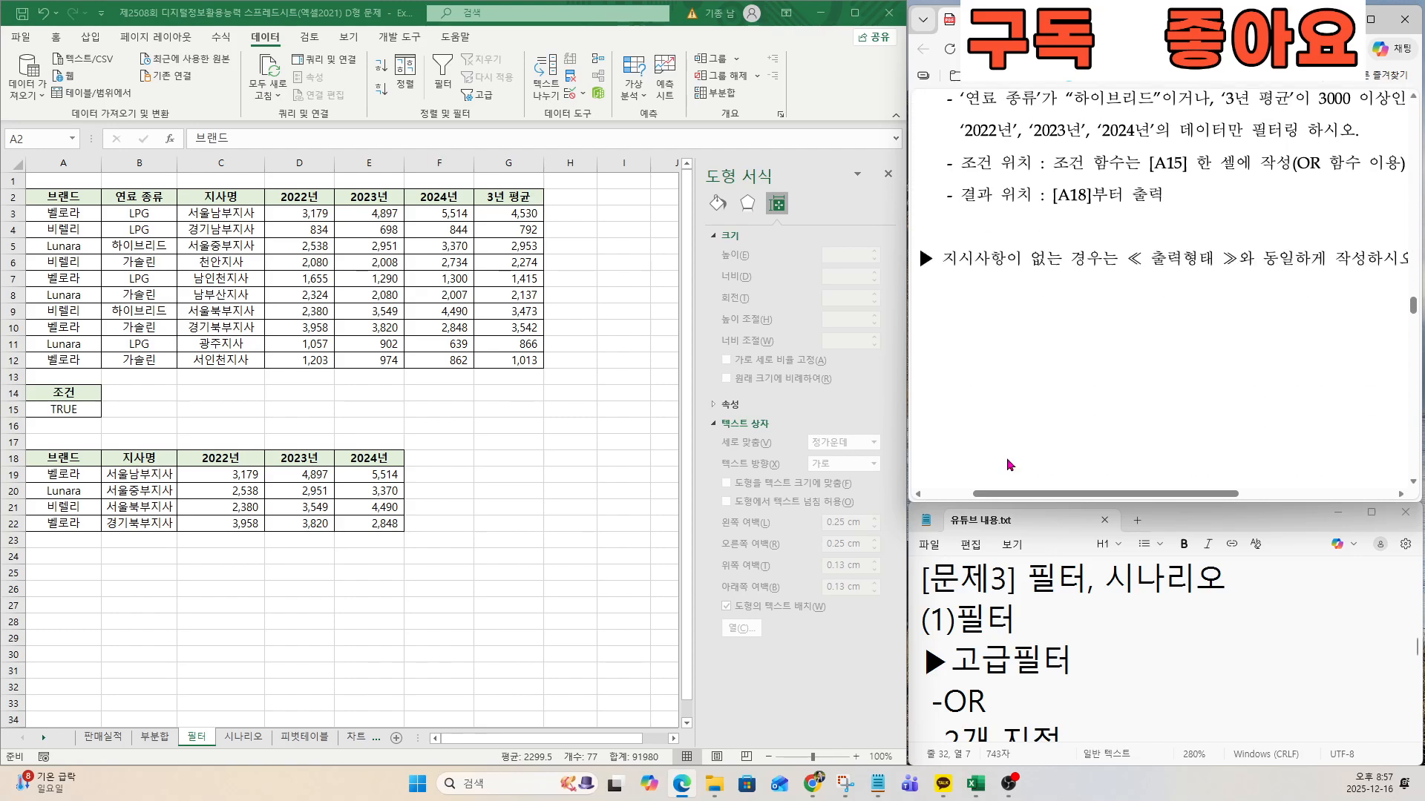
scroll(1007, 460, down, 6)
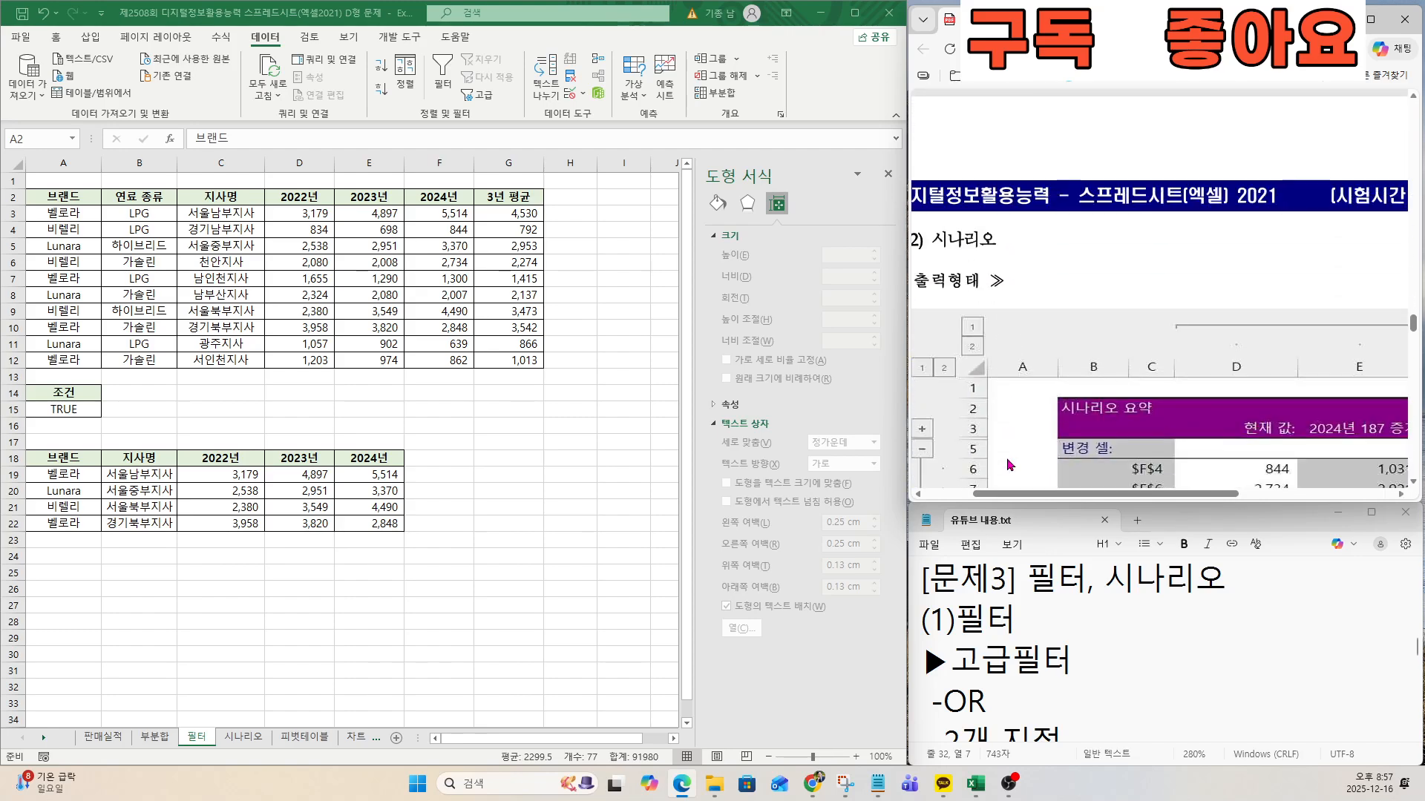
scroll(1007, 457, down, 3)
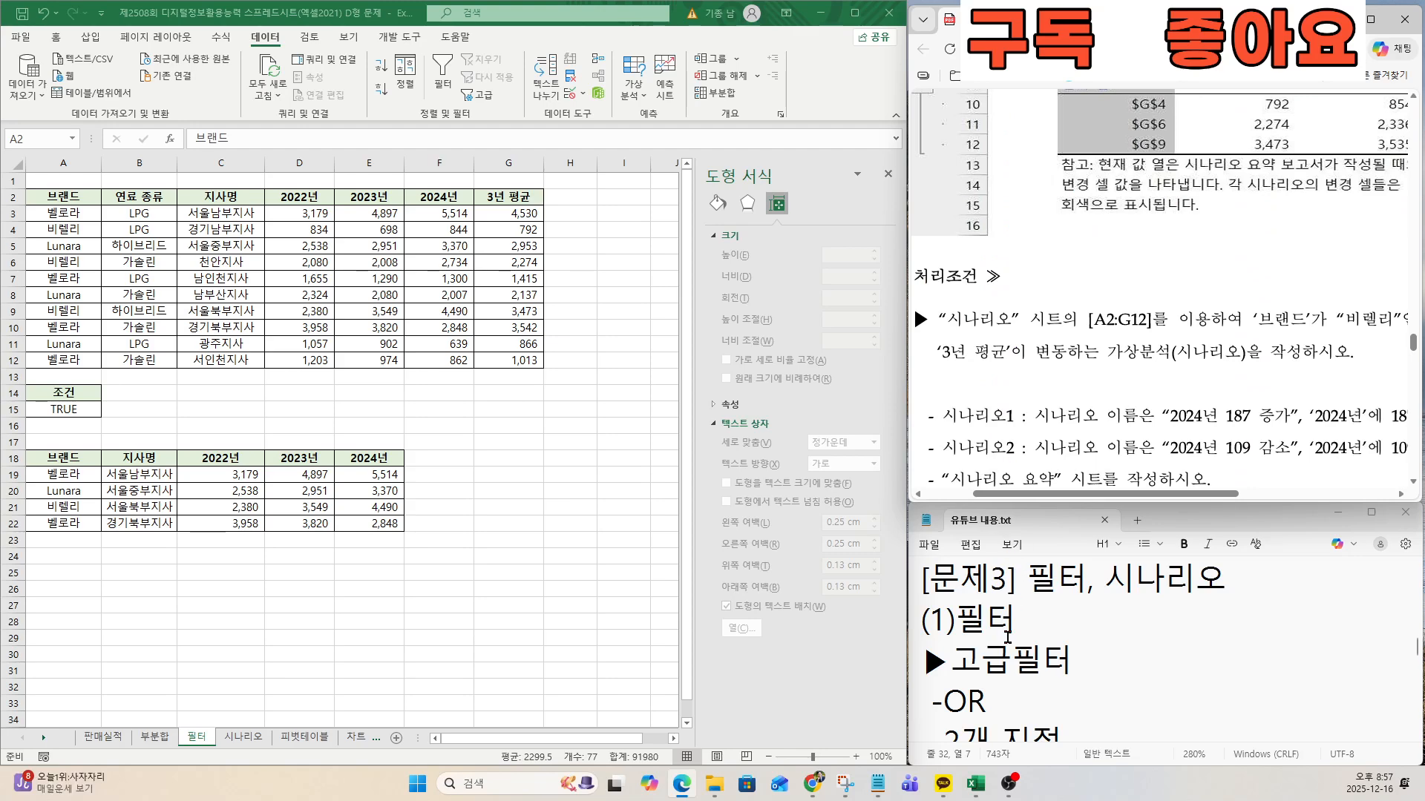
click(1011, 661)
key(Down)
key(Down)
key(Down)
key(Down)
key(Down)
key(Down)
key(Down)
key(Down)
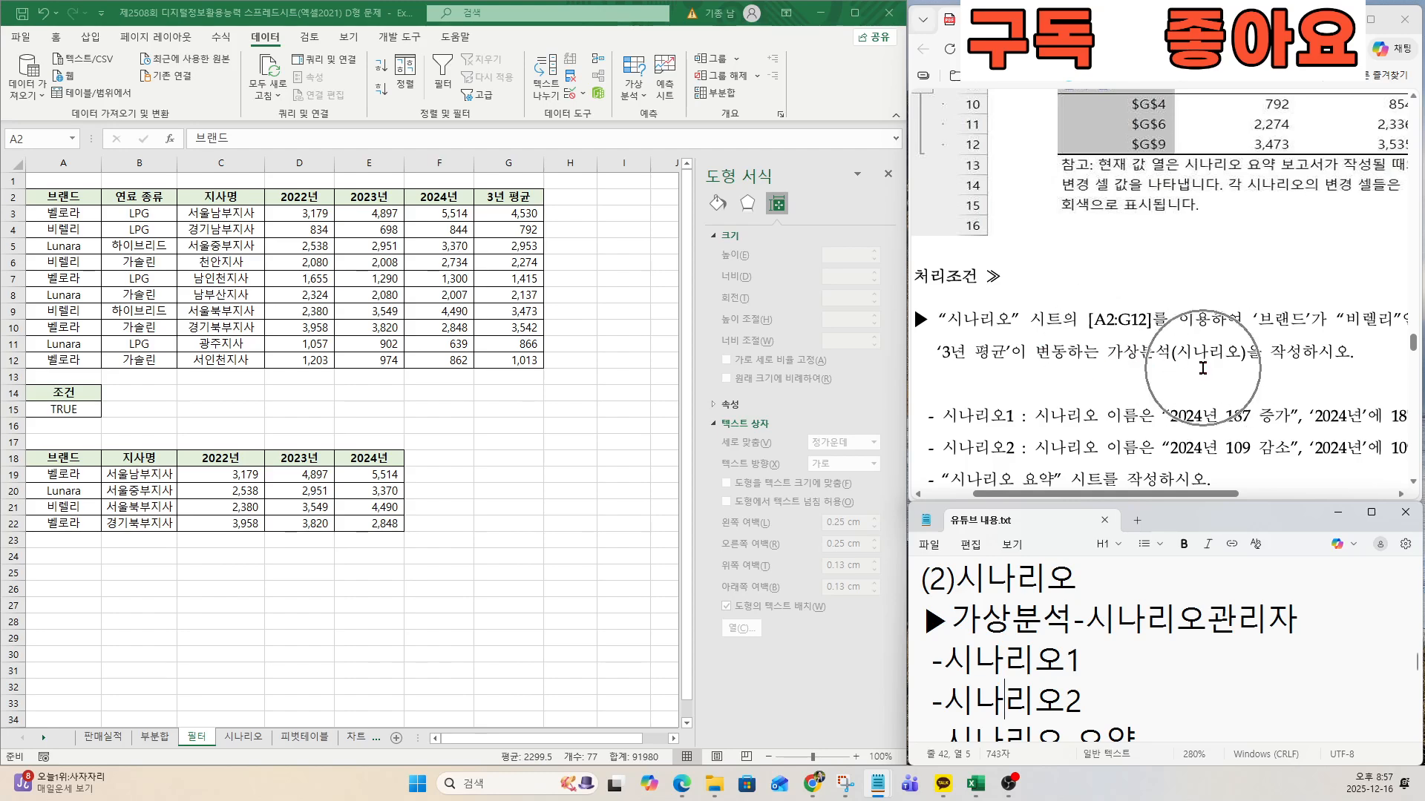
Switch to the 시나리오 sheet and open the Scenario Manager.
click(244, 736)
click(249, 421)
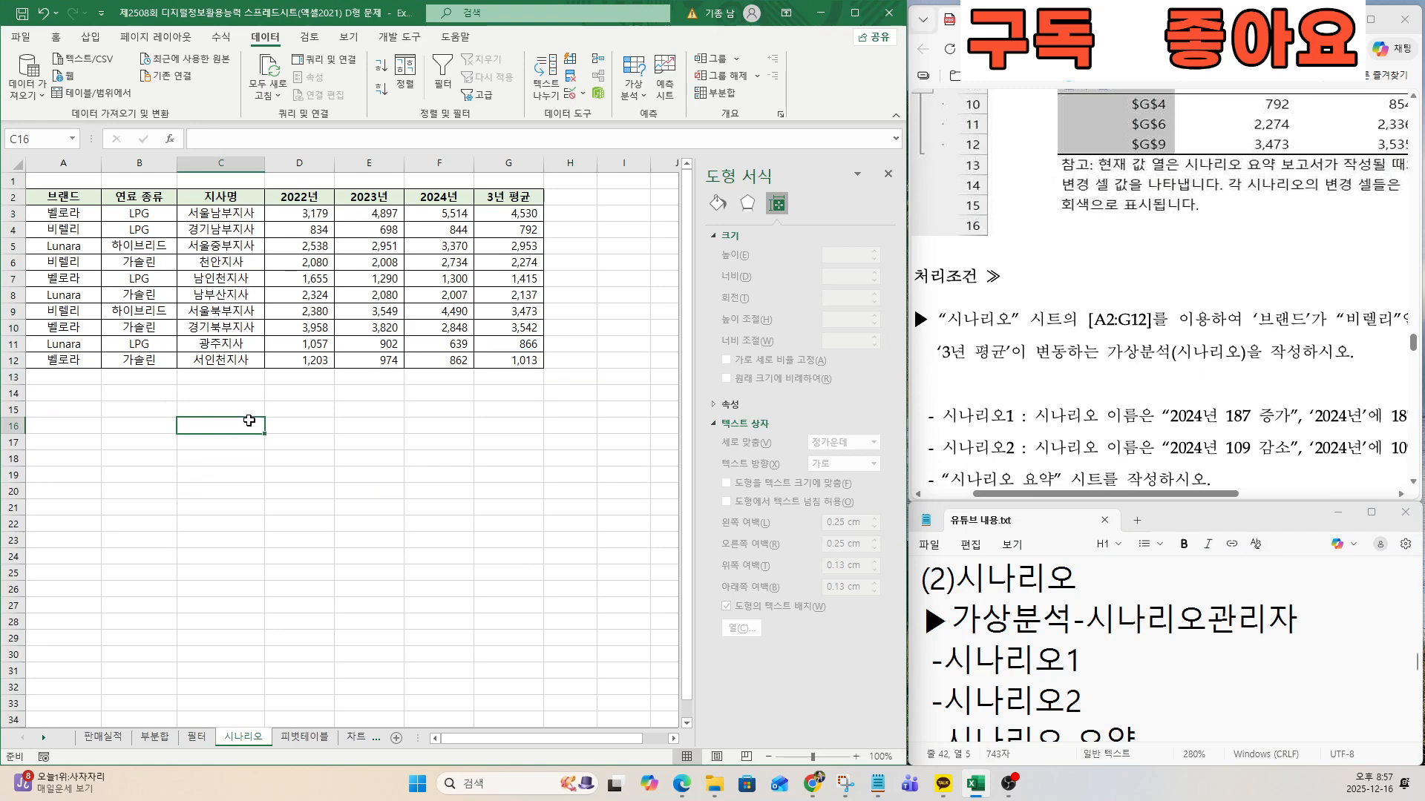
click(213, 265)
click(209, 249)
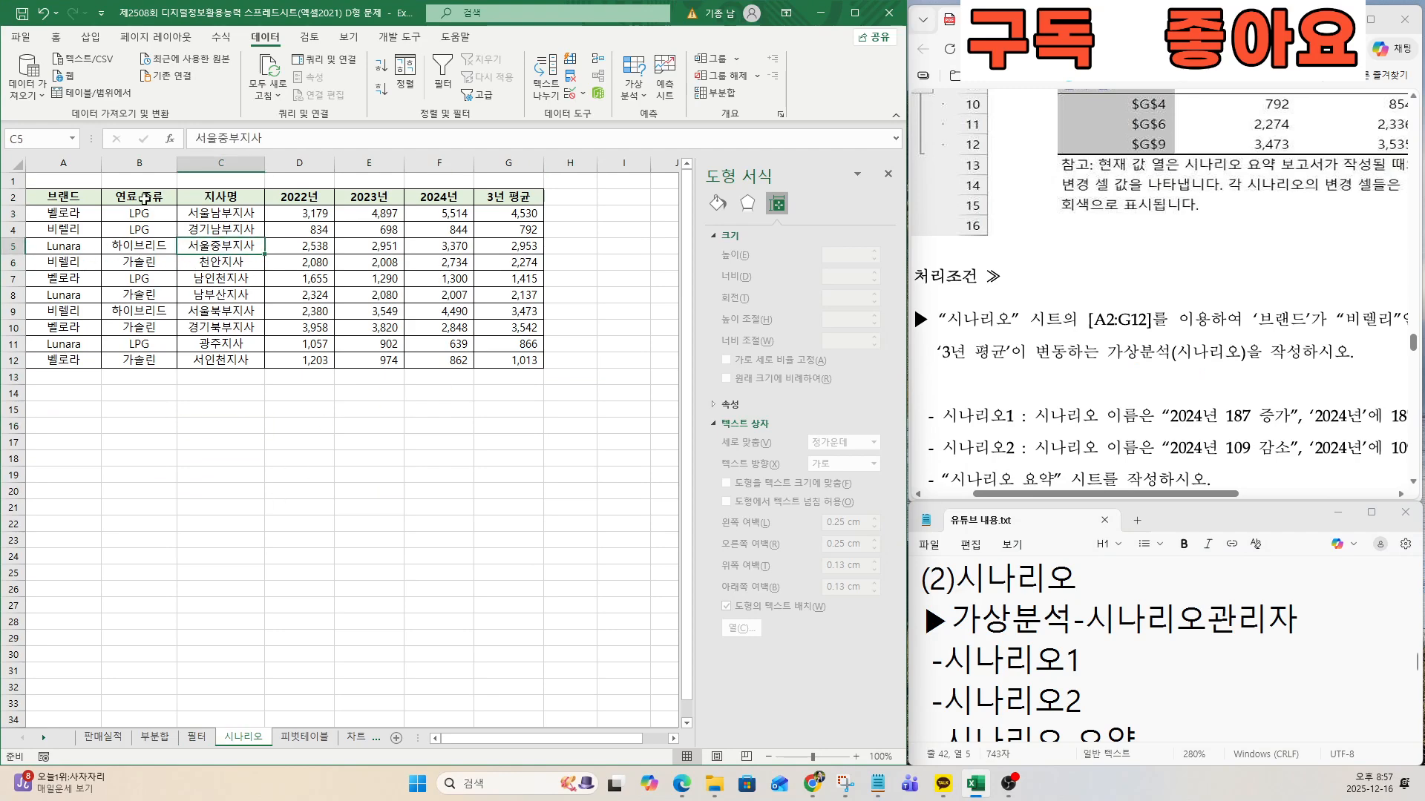
click(117, 243)
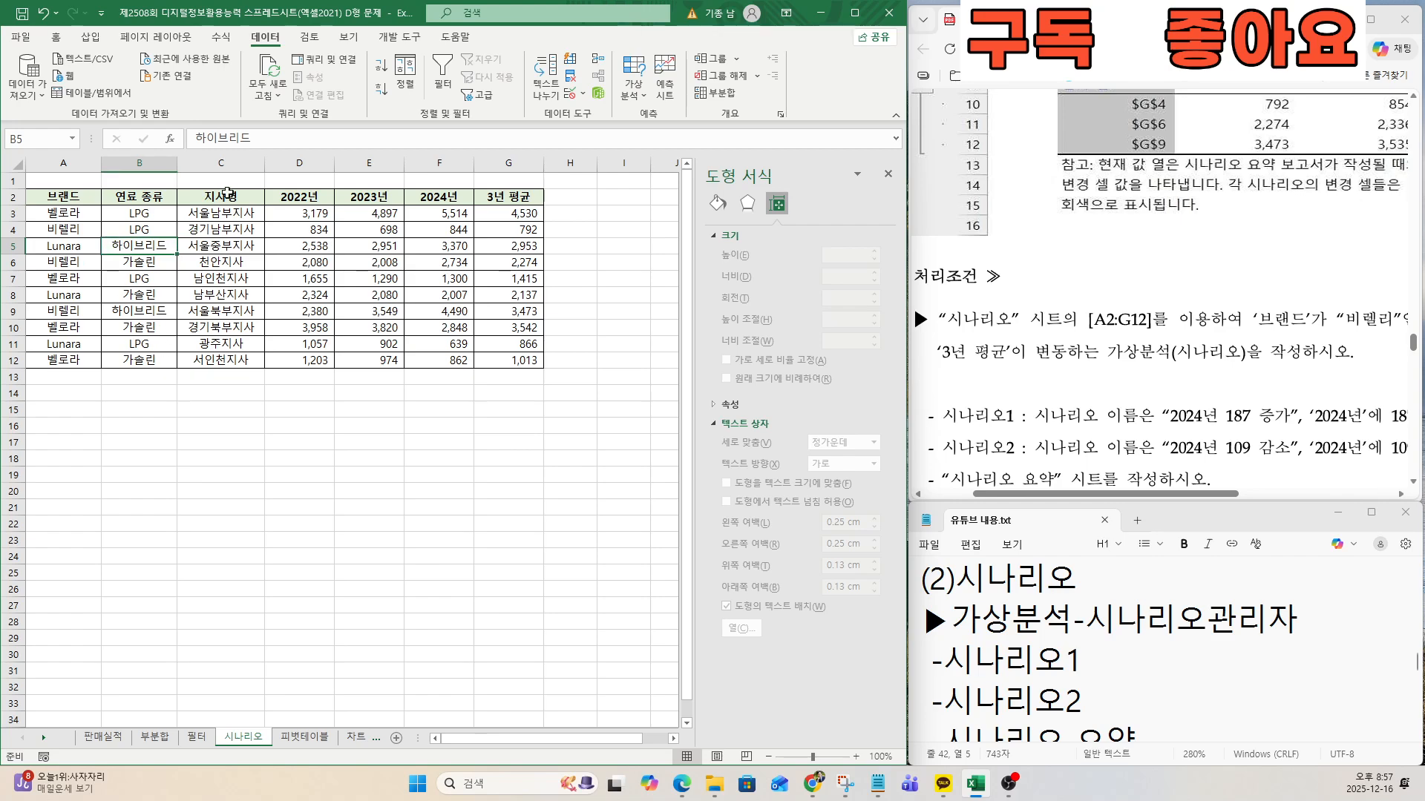
click(633, 95)
click(655, 120)
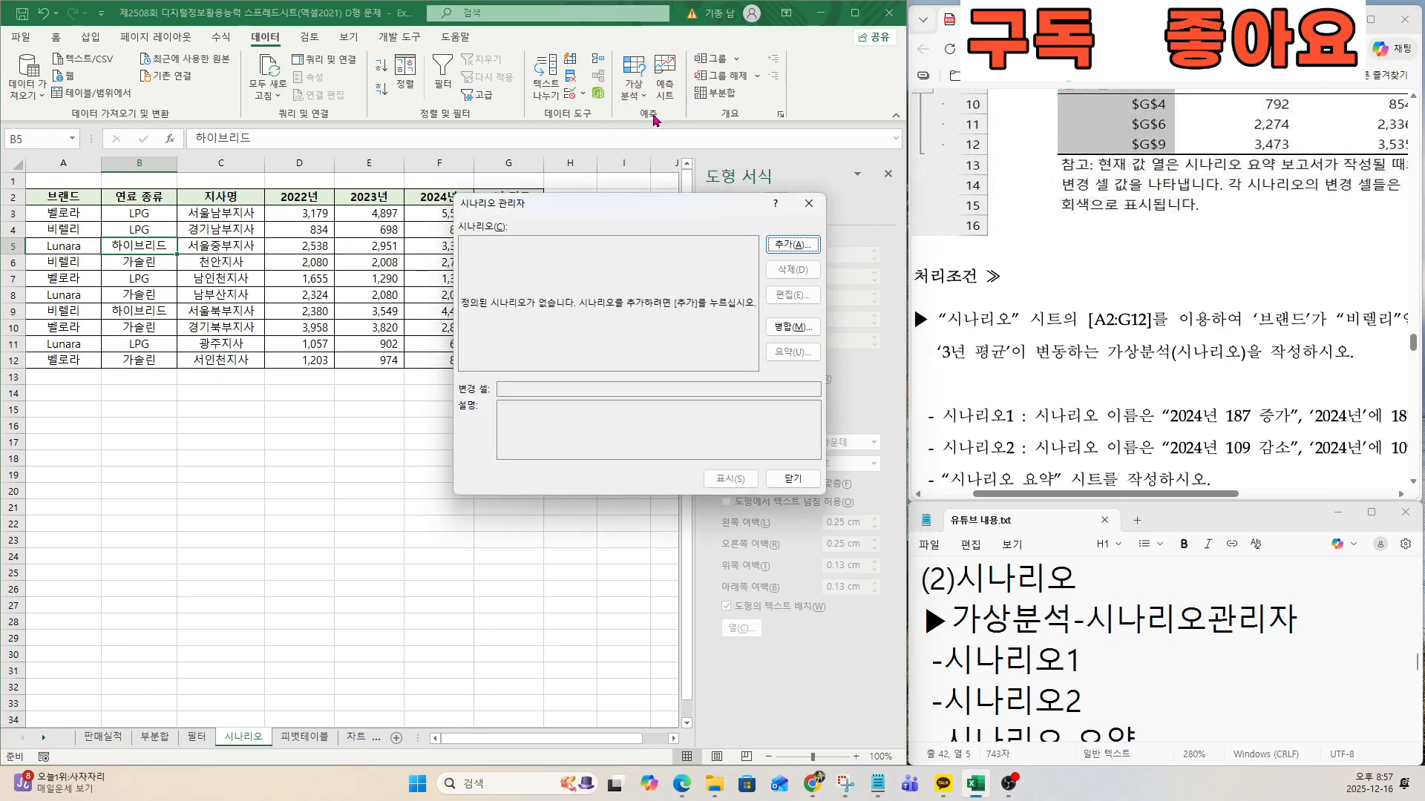
Add a first scenario and name it 2024년 187 증가.
click(791, 244)
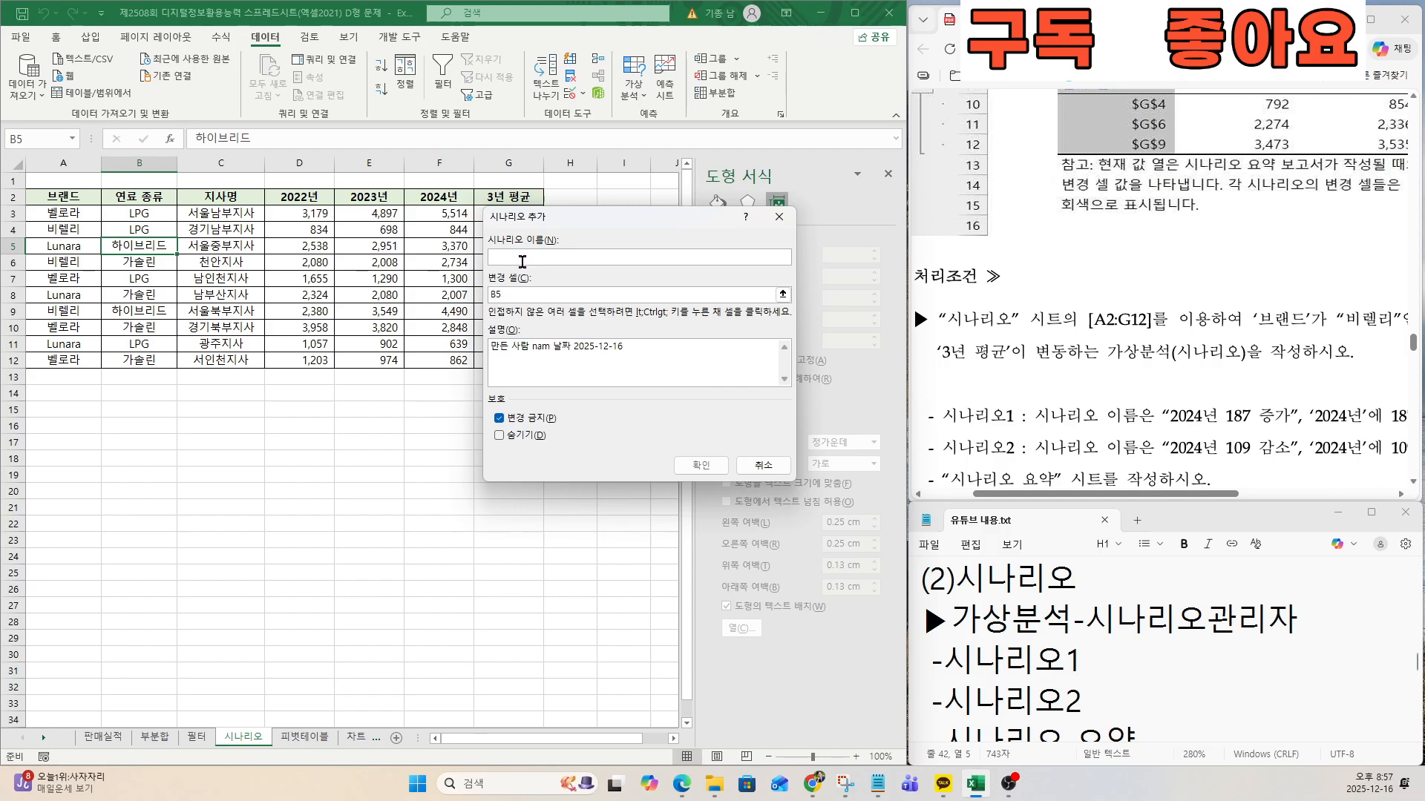
text(2024년 187 증가)
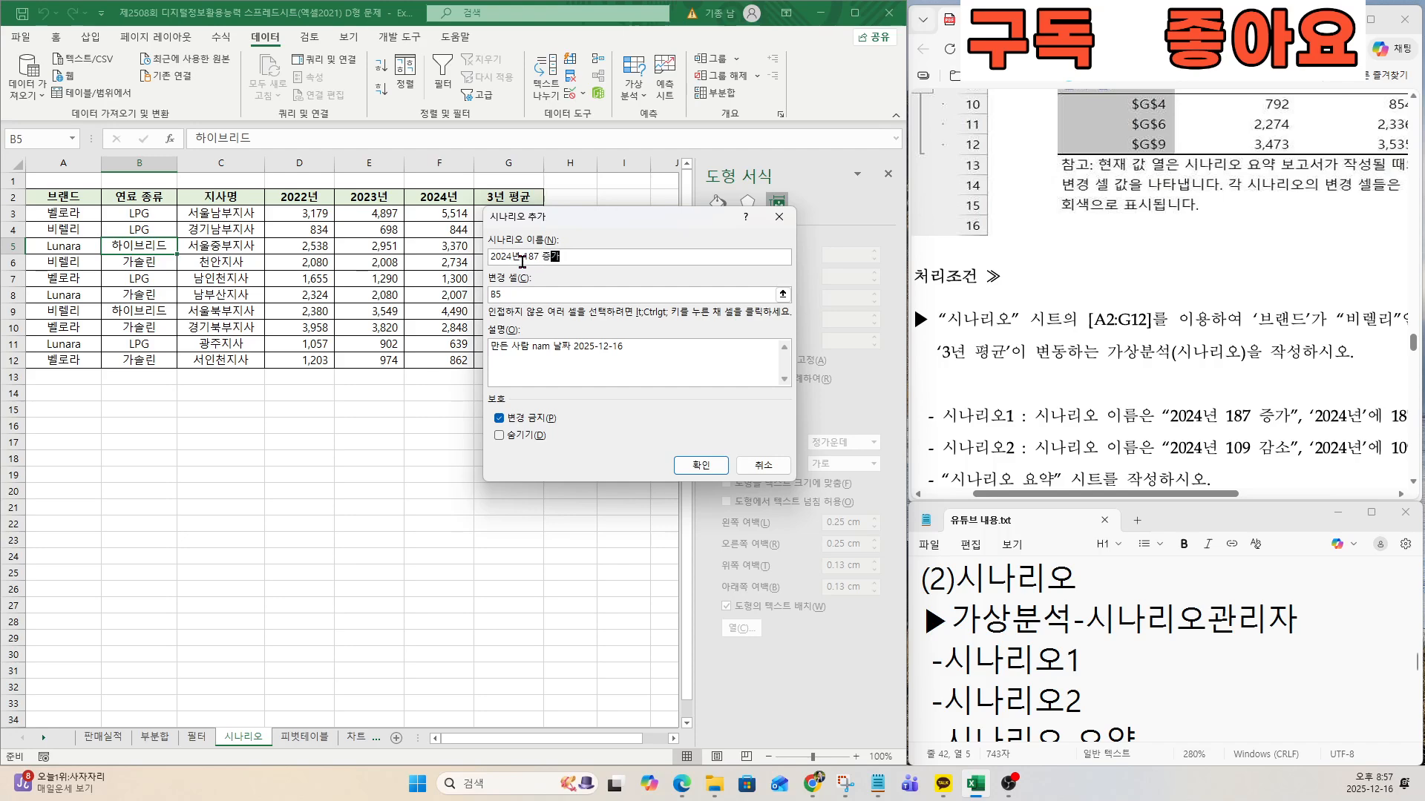
Set the scenario's changing cells to F4, F6 and F9, the 2024년 values of the 비렐리 rows.
click(501, 294)
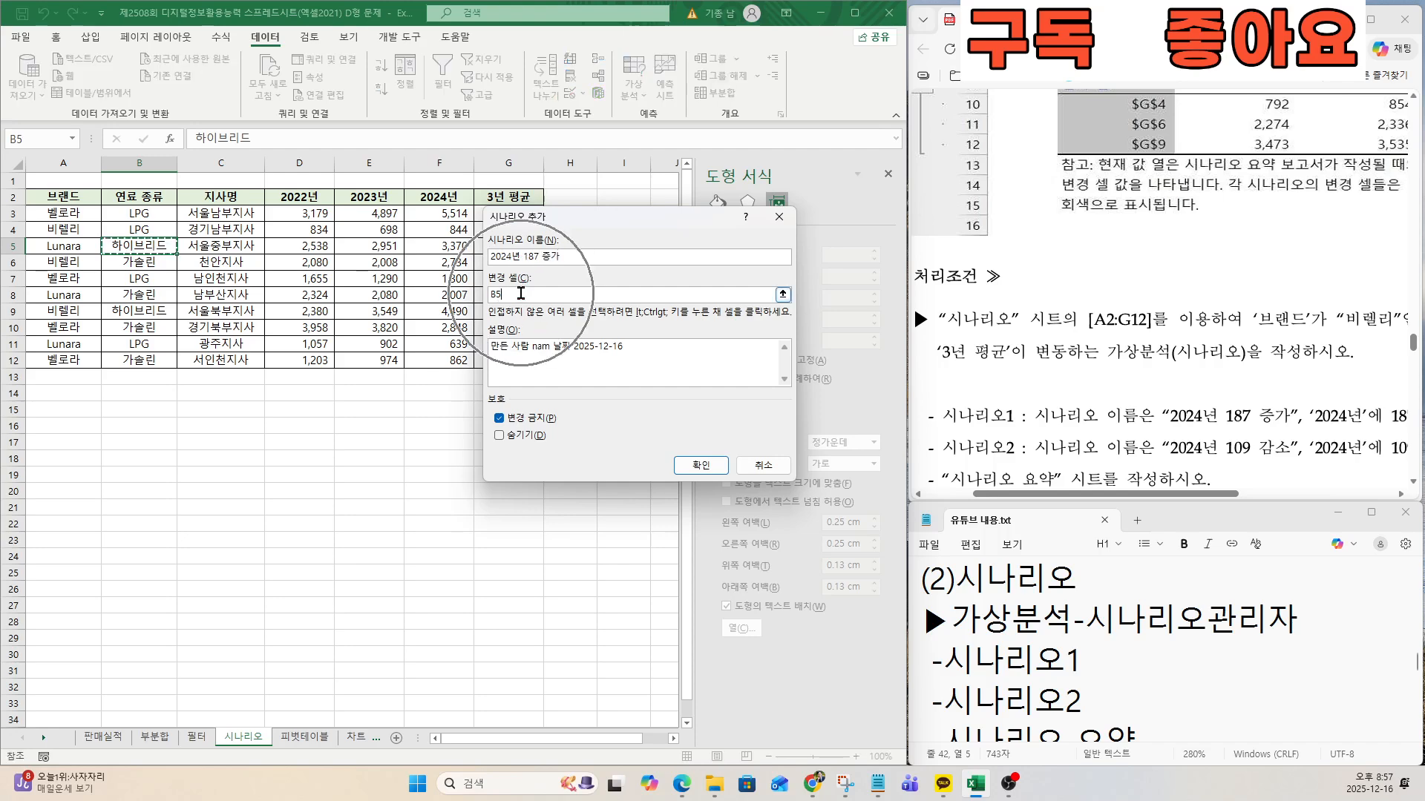
key(BackSpace)
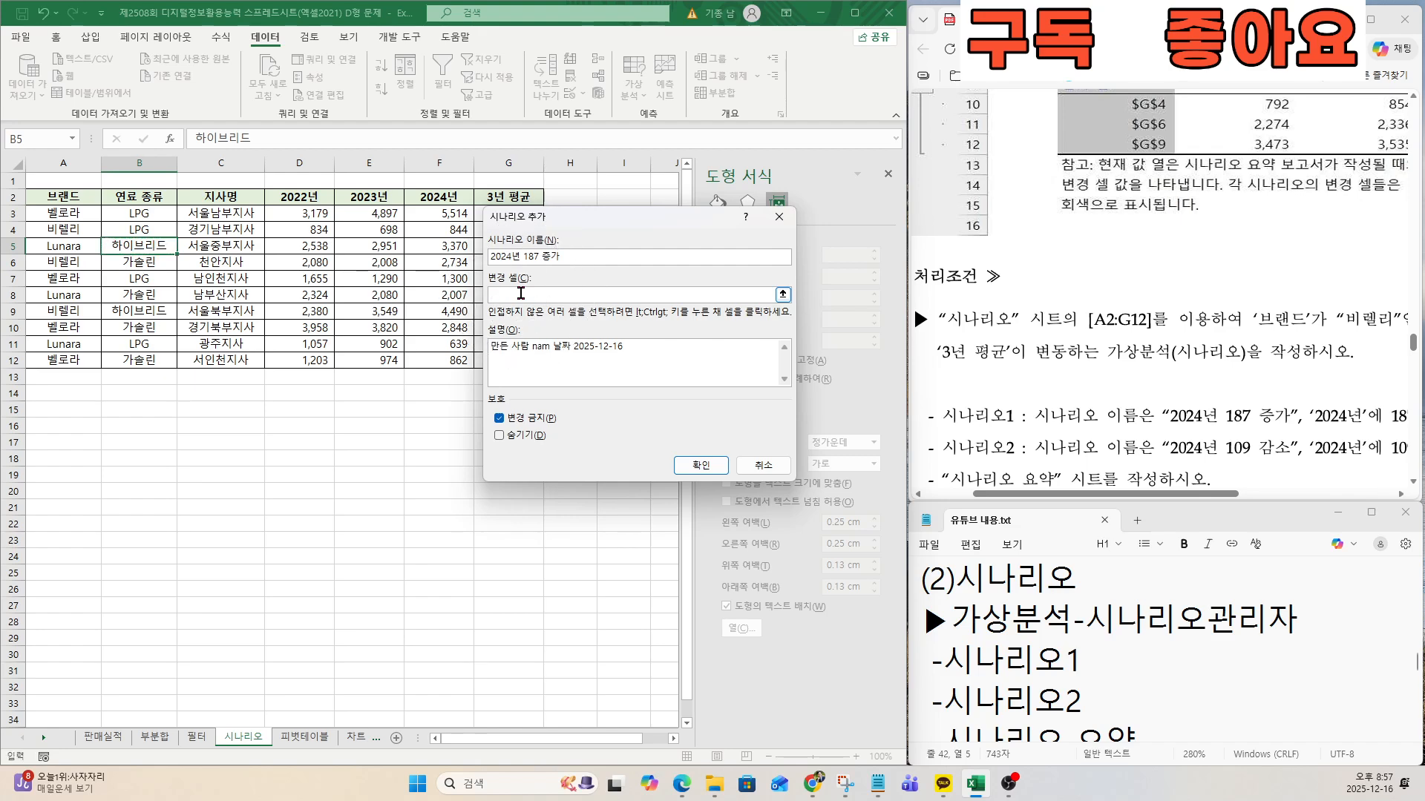
drag(575, 216, 541, 376)
scroll(1099, 341, up, 5)
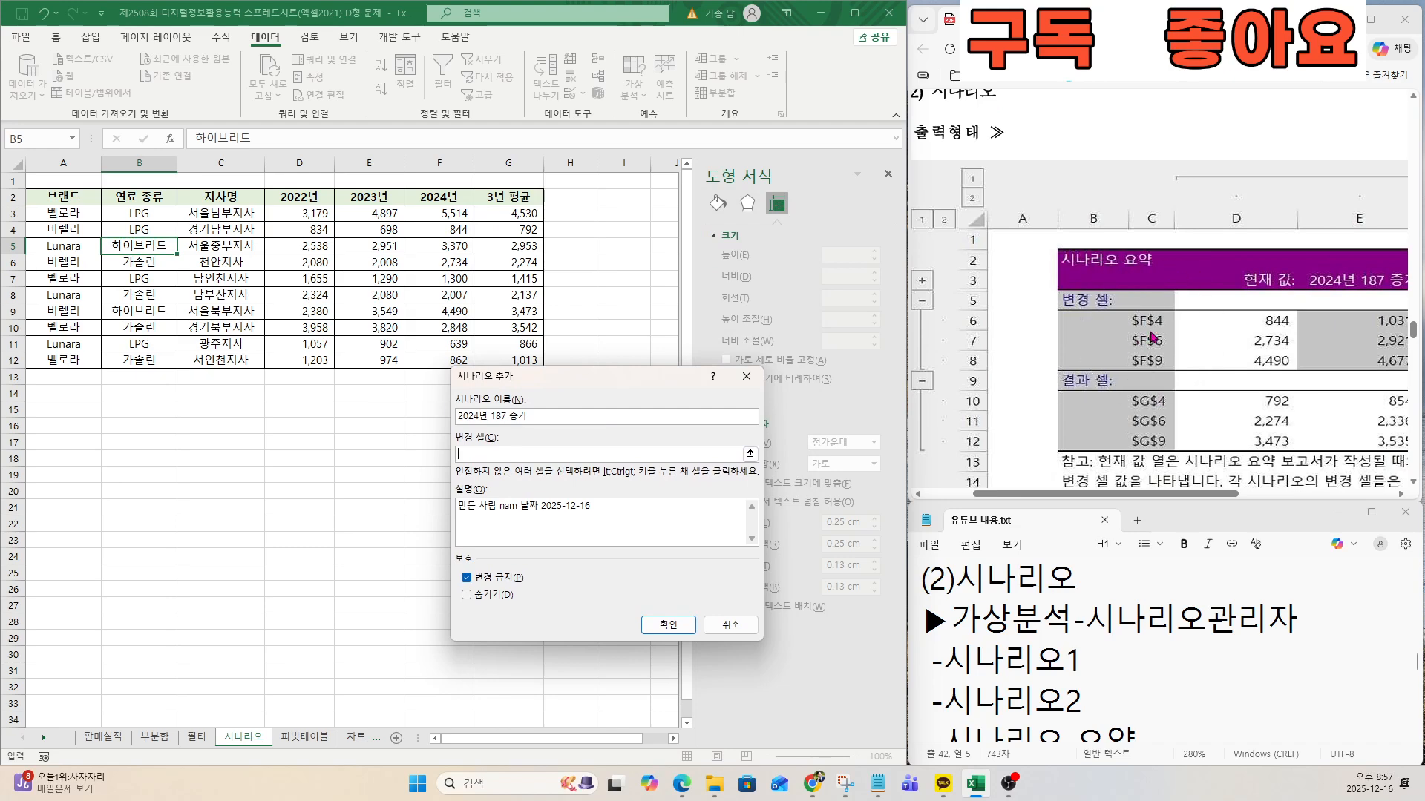
scroll(1152, 342, up, 1)
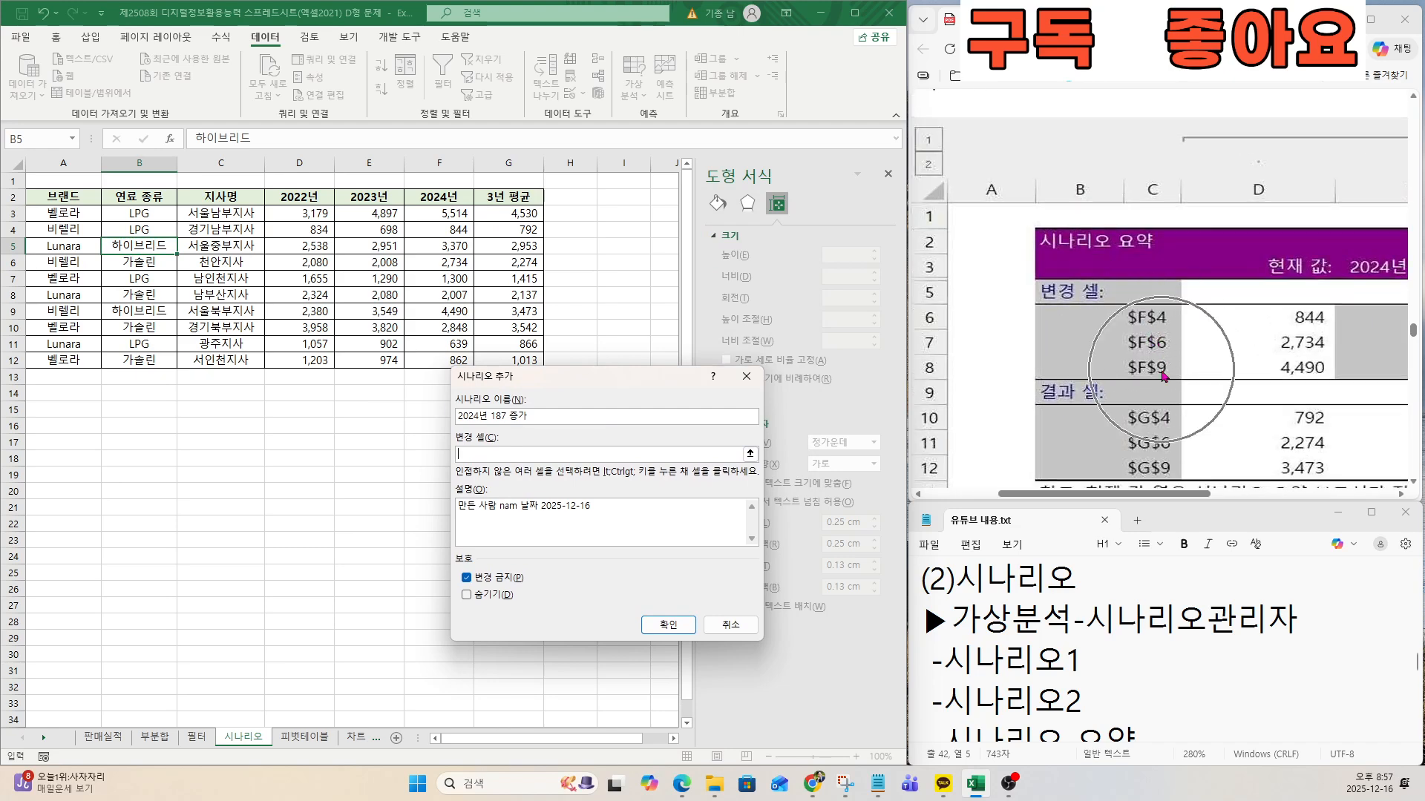
click(431, 230)
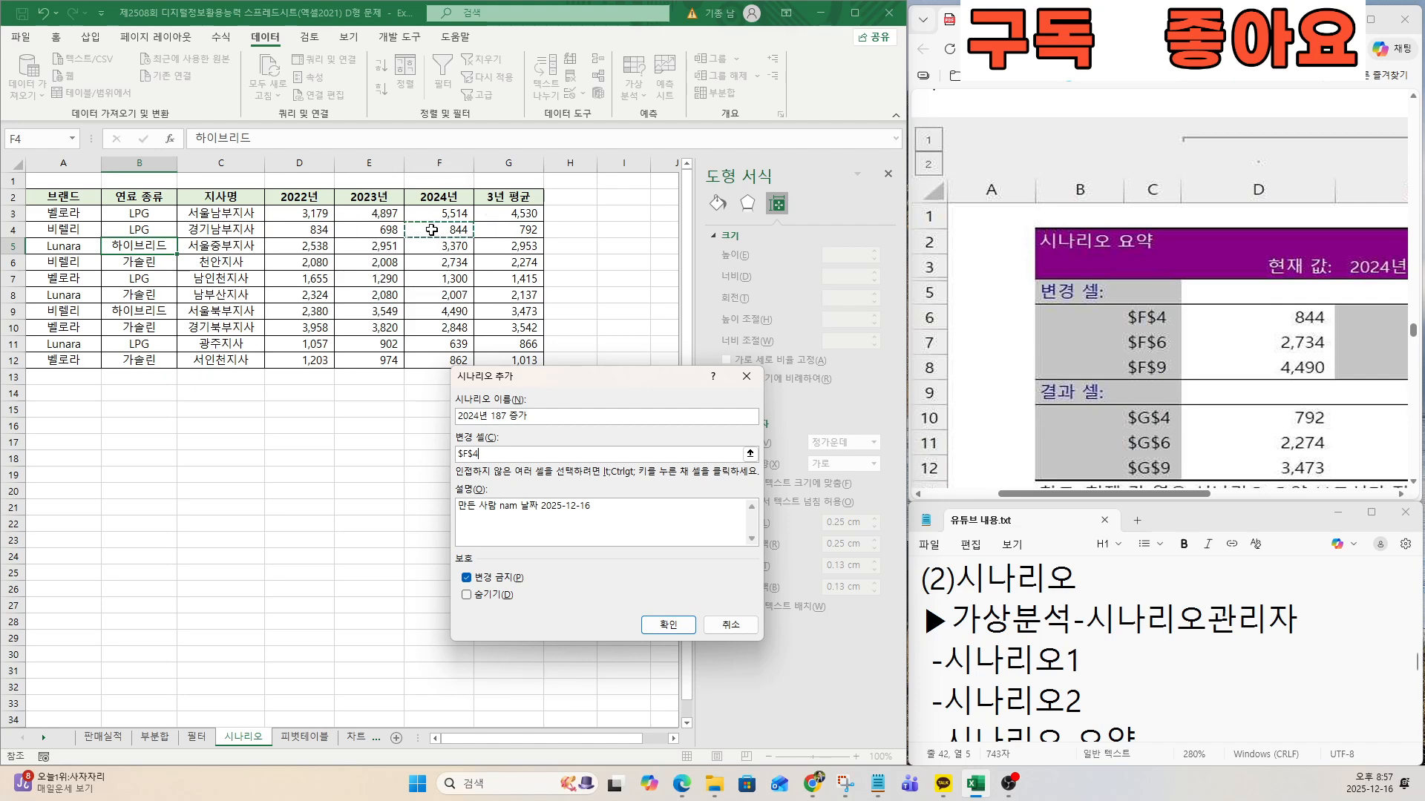
text(,)
click(444, 263)
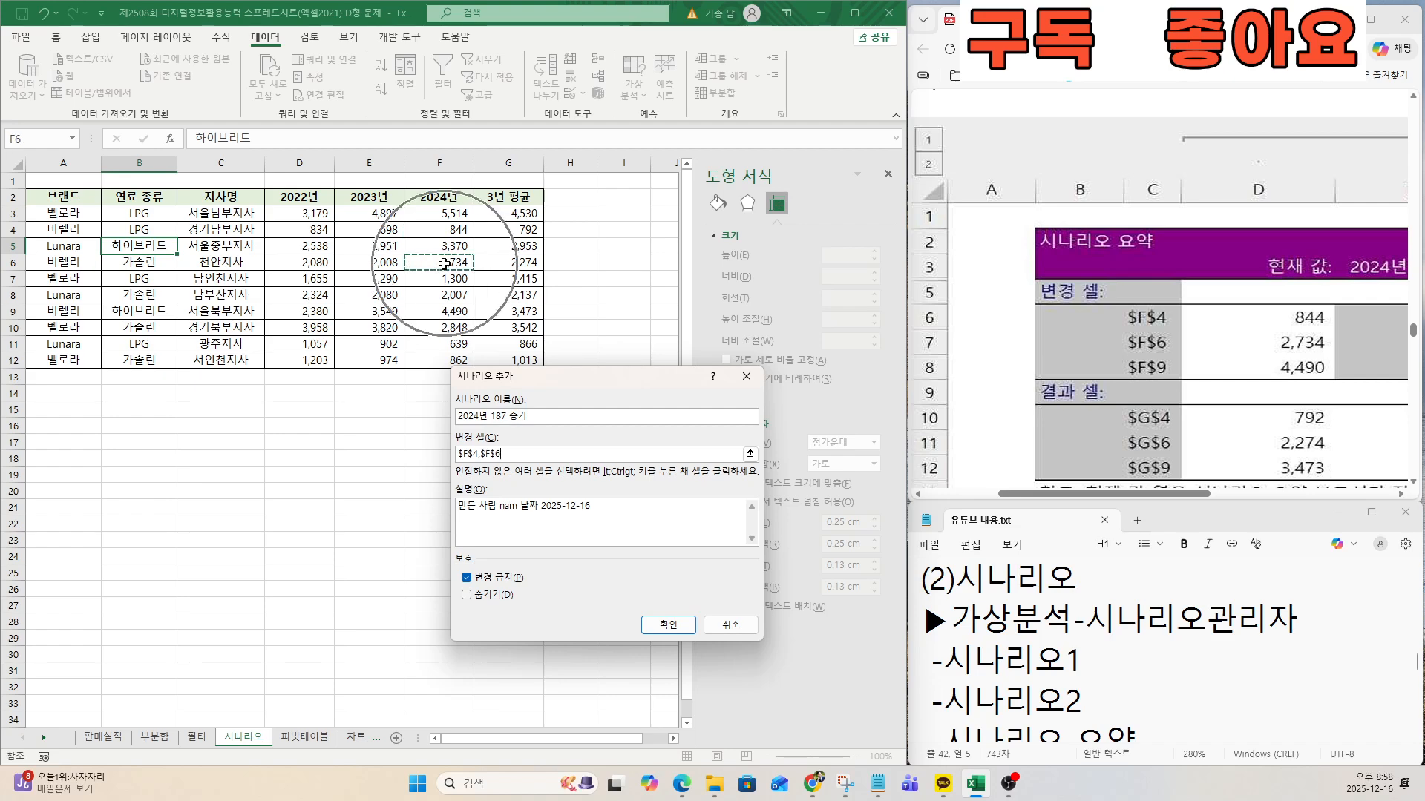
text(,)
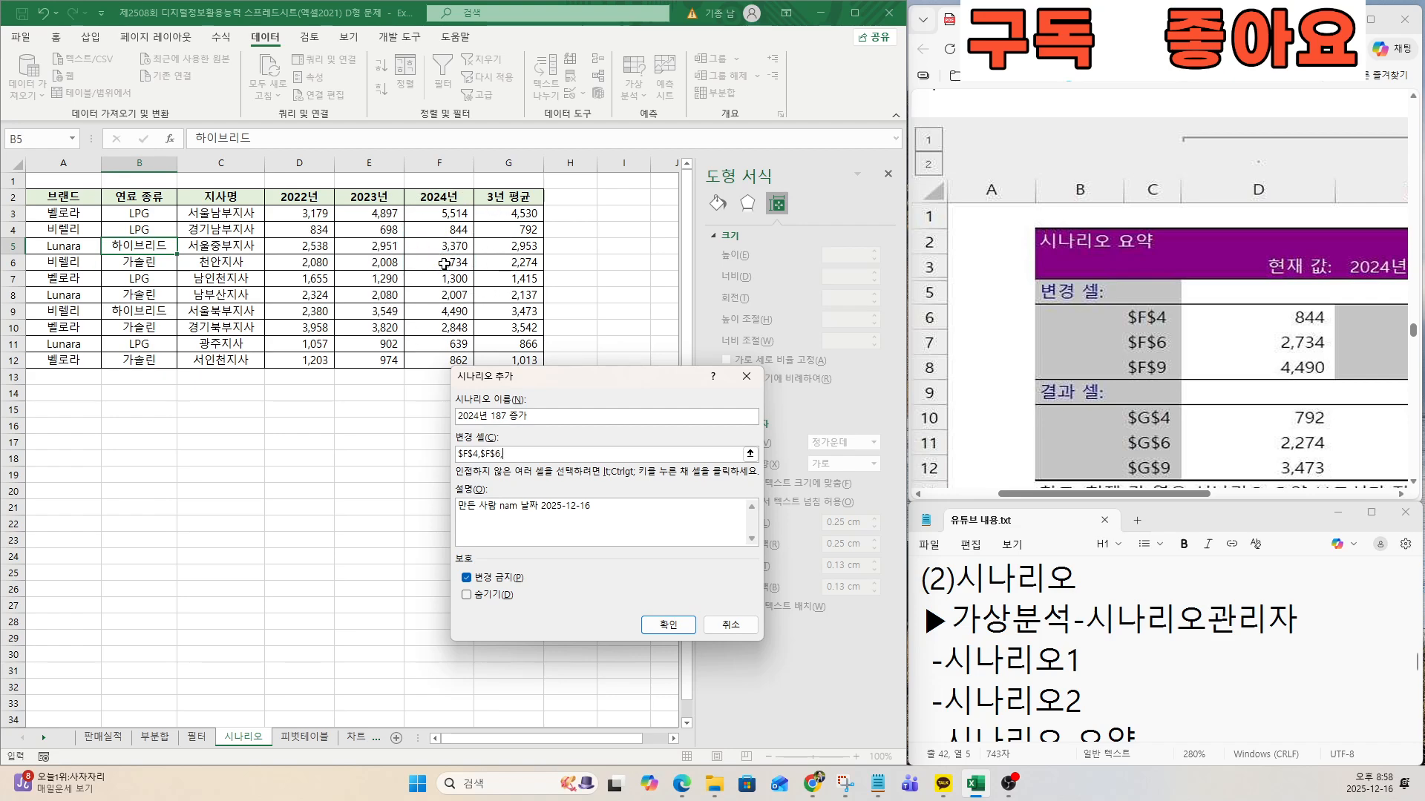
click(443, 312)
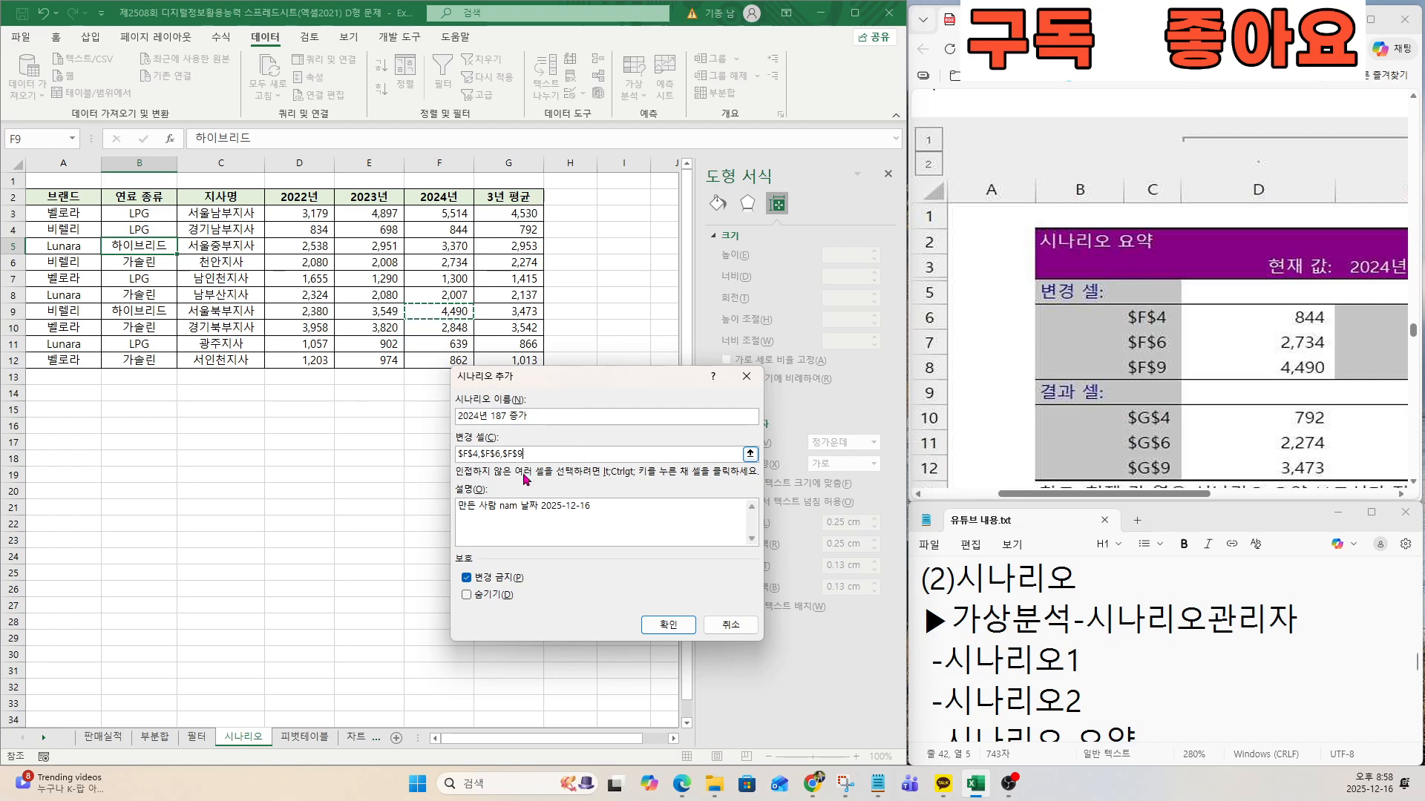
click(667, 625)
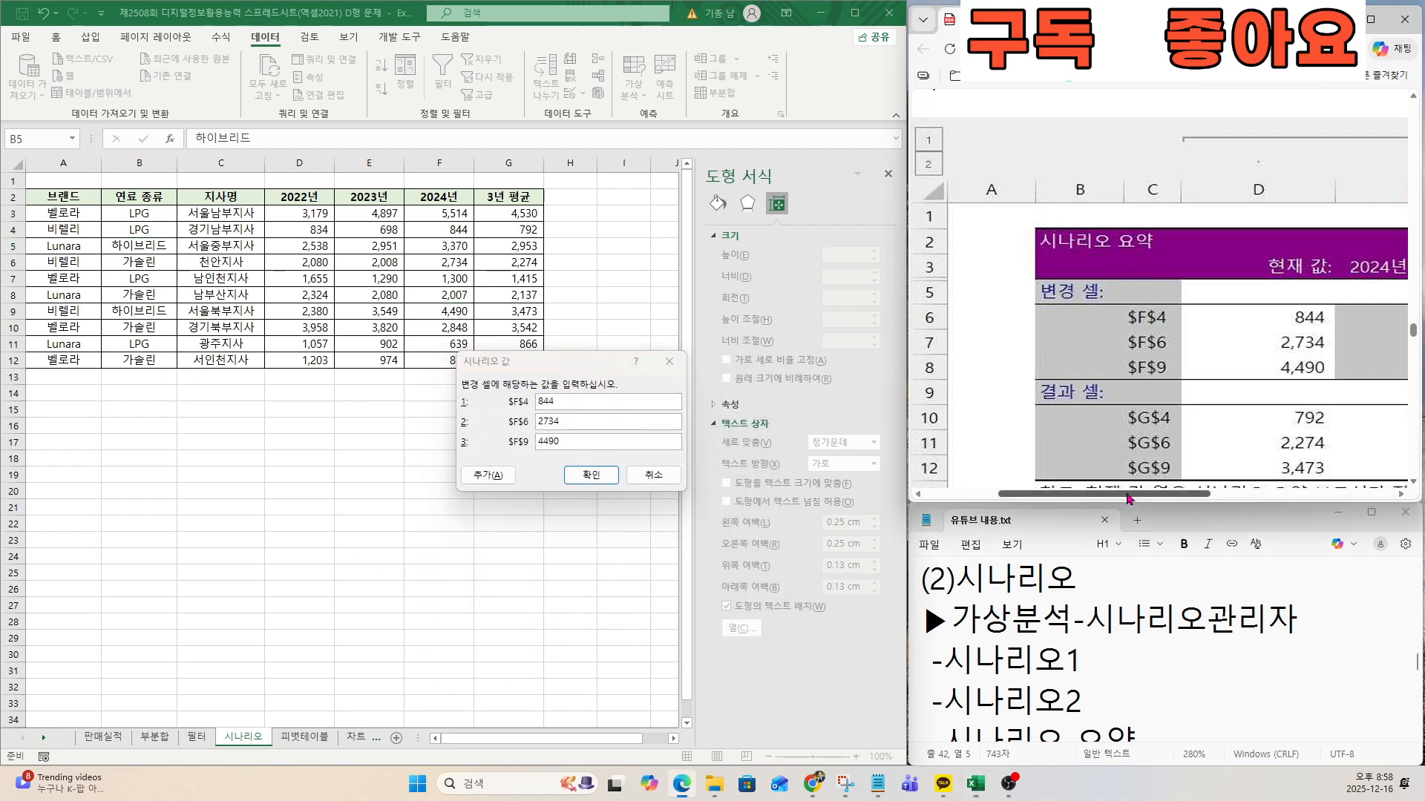
Set the 2024년 187 증가 scenario values to 1031 for F4, 2921 for F6 and 4677 for F9.
drag(1126, 494, 1263, 494)
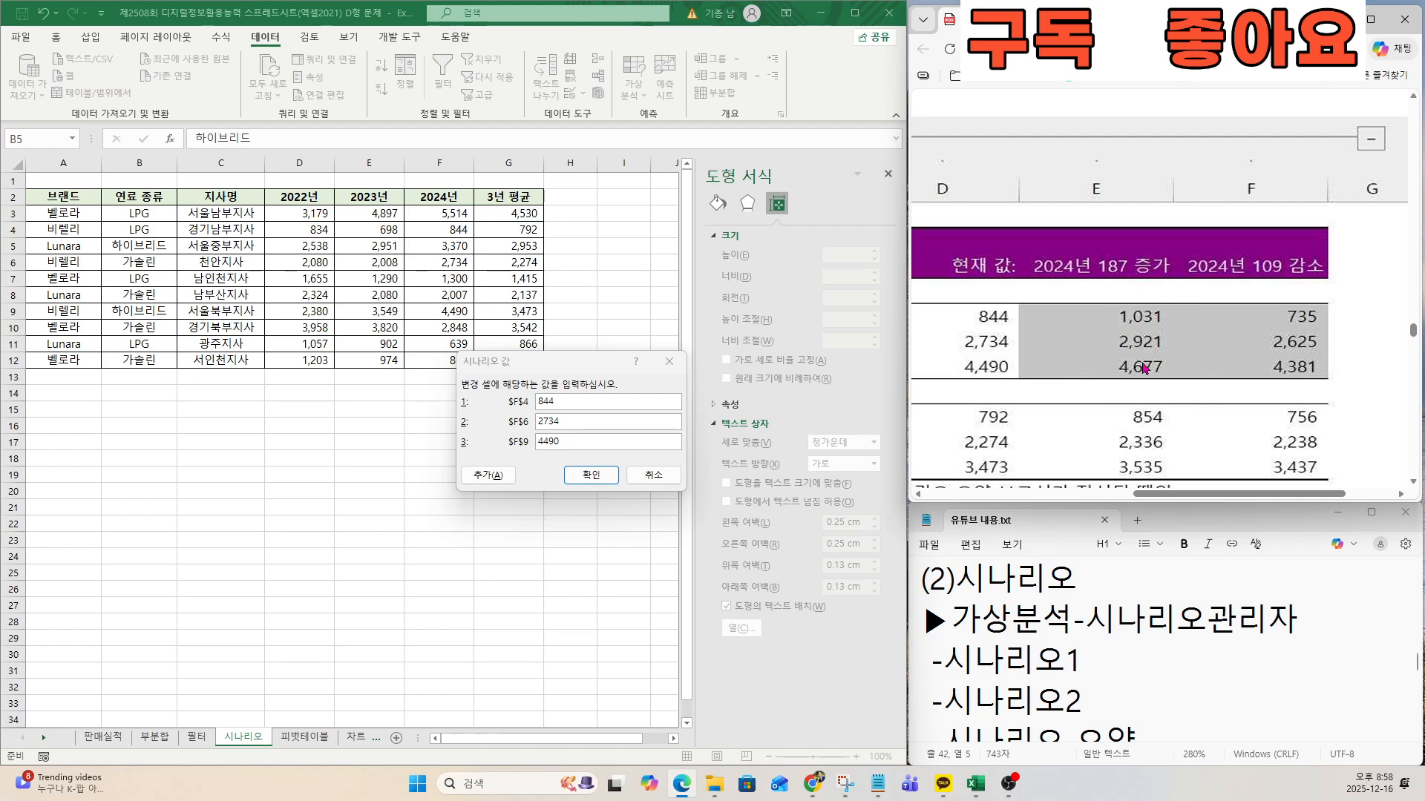
click(532, 395)
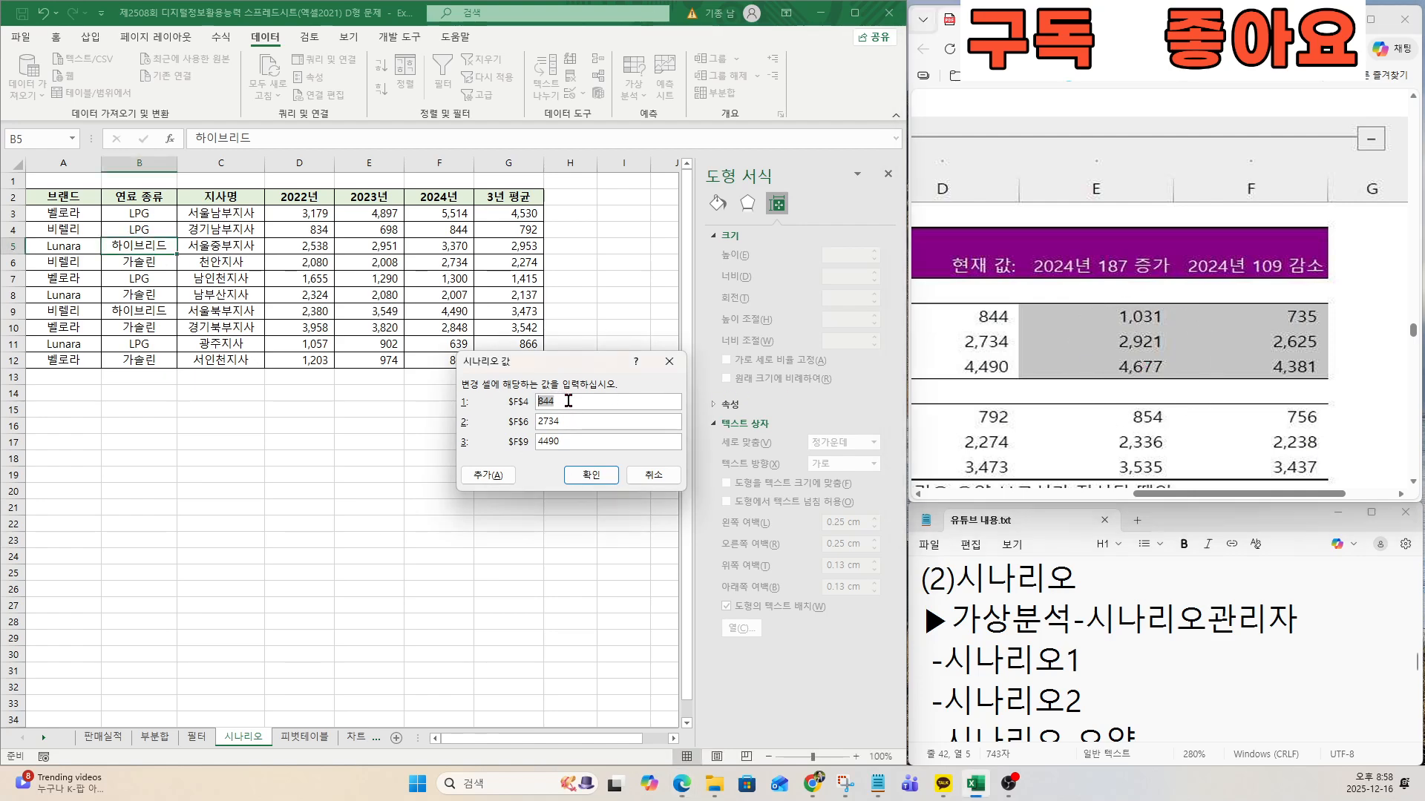
text(1031)
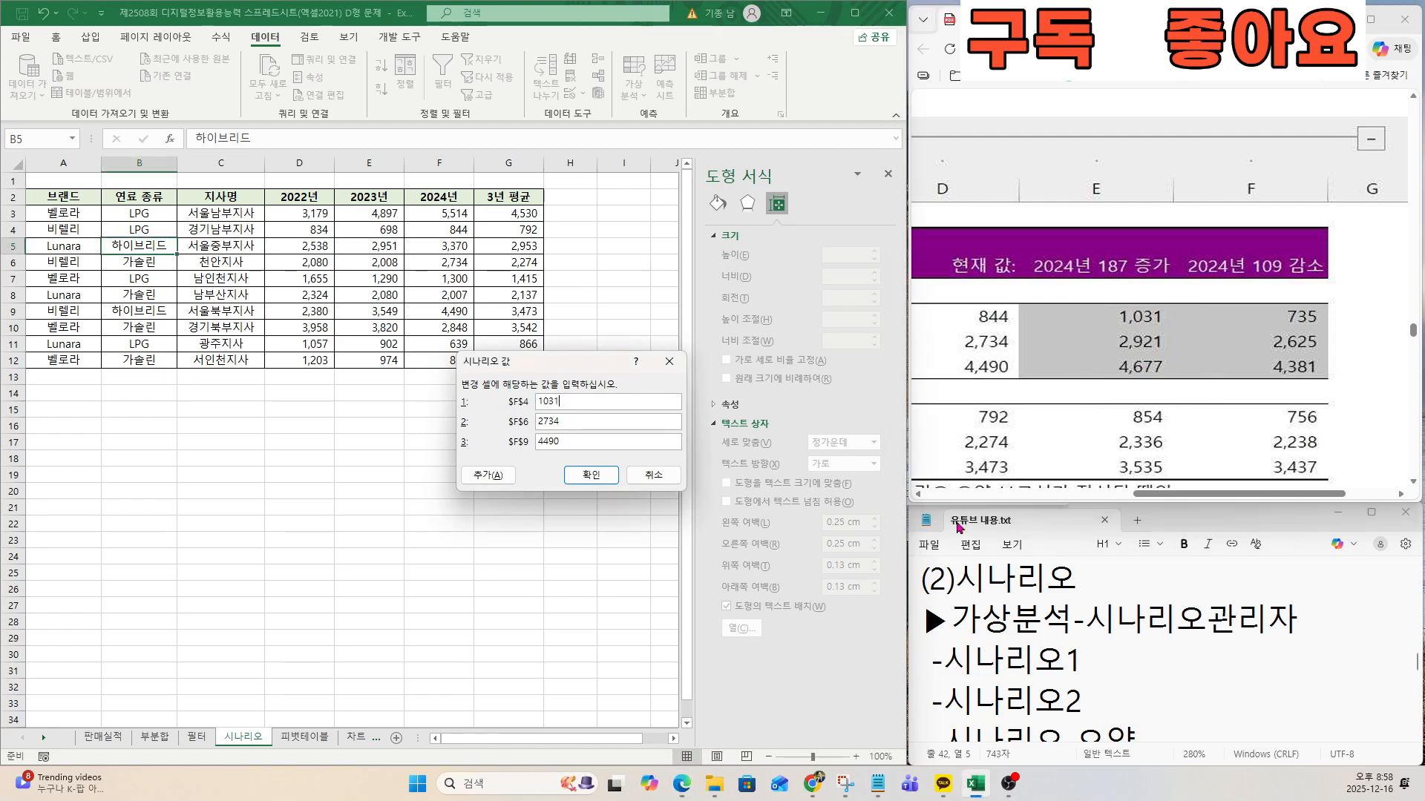
key(Tab)
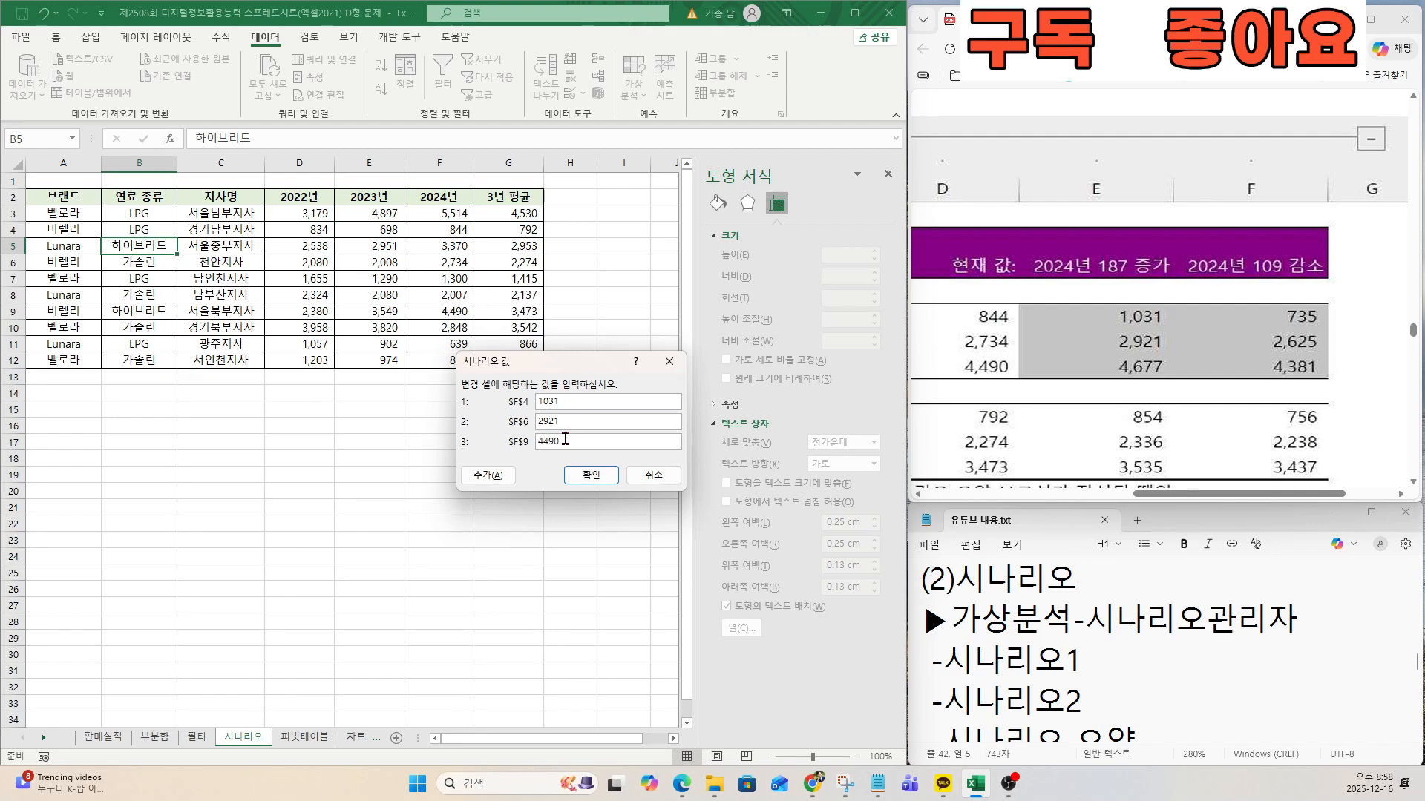
key(Tab)
click(590, 475)
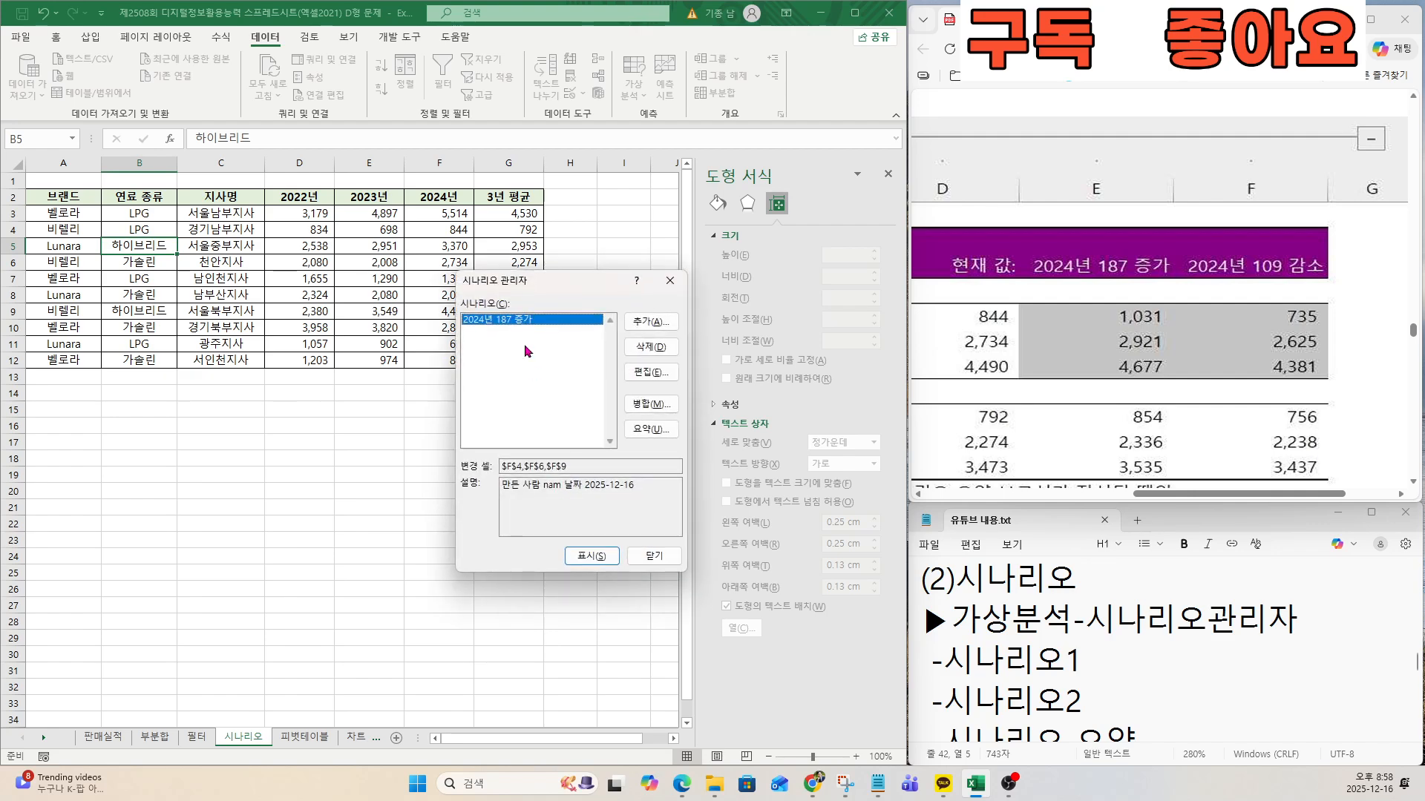
Add a second scenario and name it 2024년 109 감소, as given in the exam's conditions.
click(643, 322)
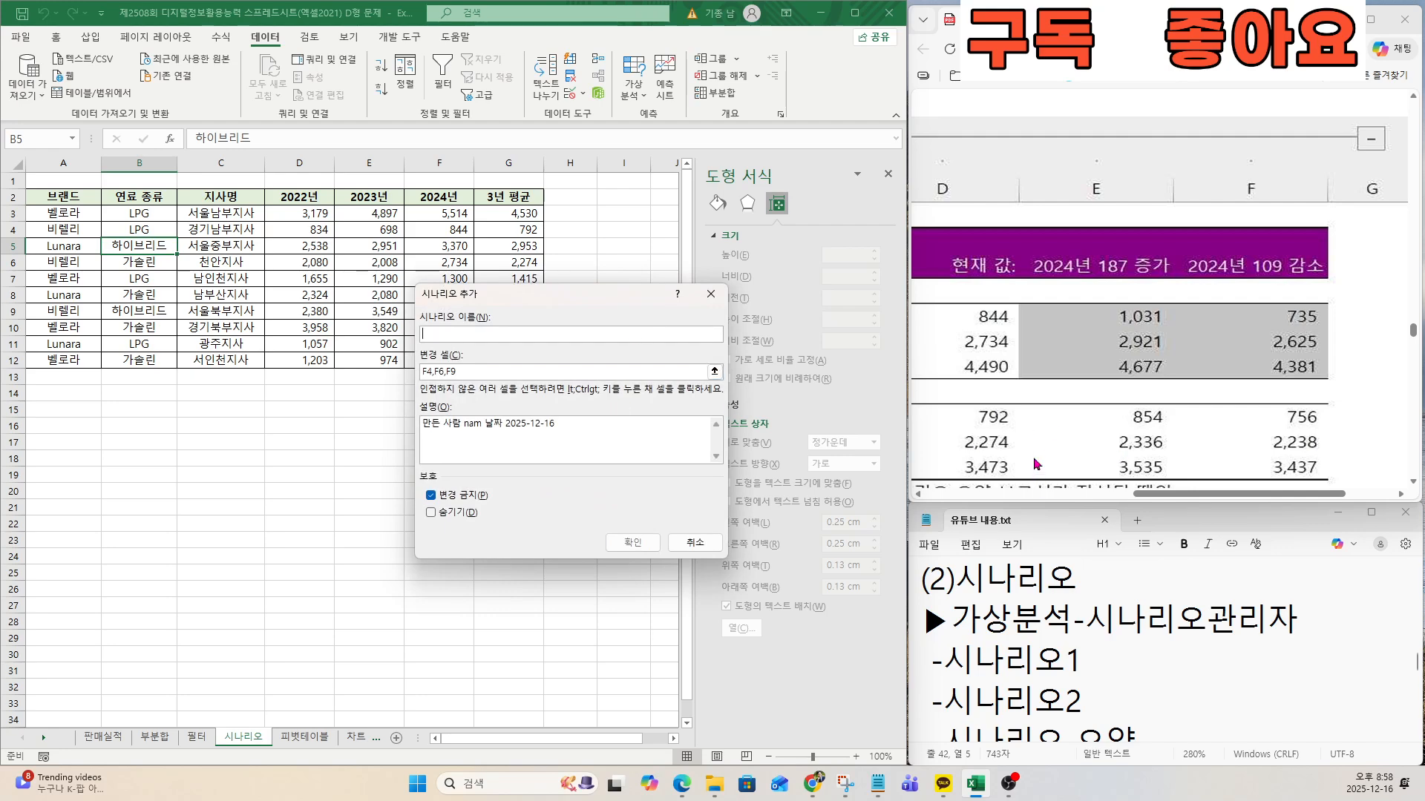
click(1141, 495)
drag(1093, 492, 1052, 493)
scroll(1104, 406, down, 5)
scroll(1171, 413, down, 3)
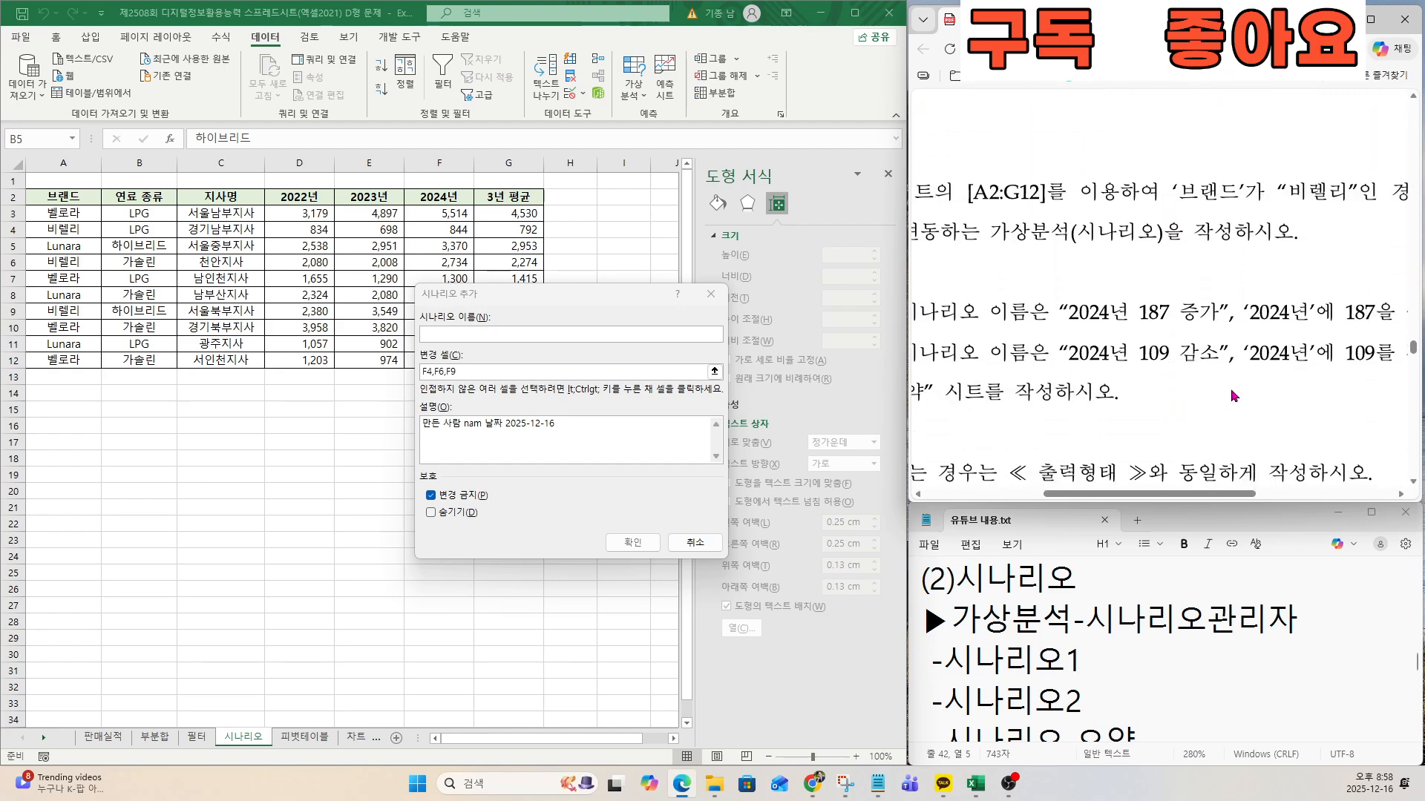
key(ctrl)
click(445, 334)
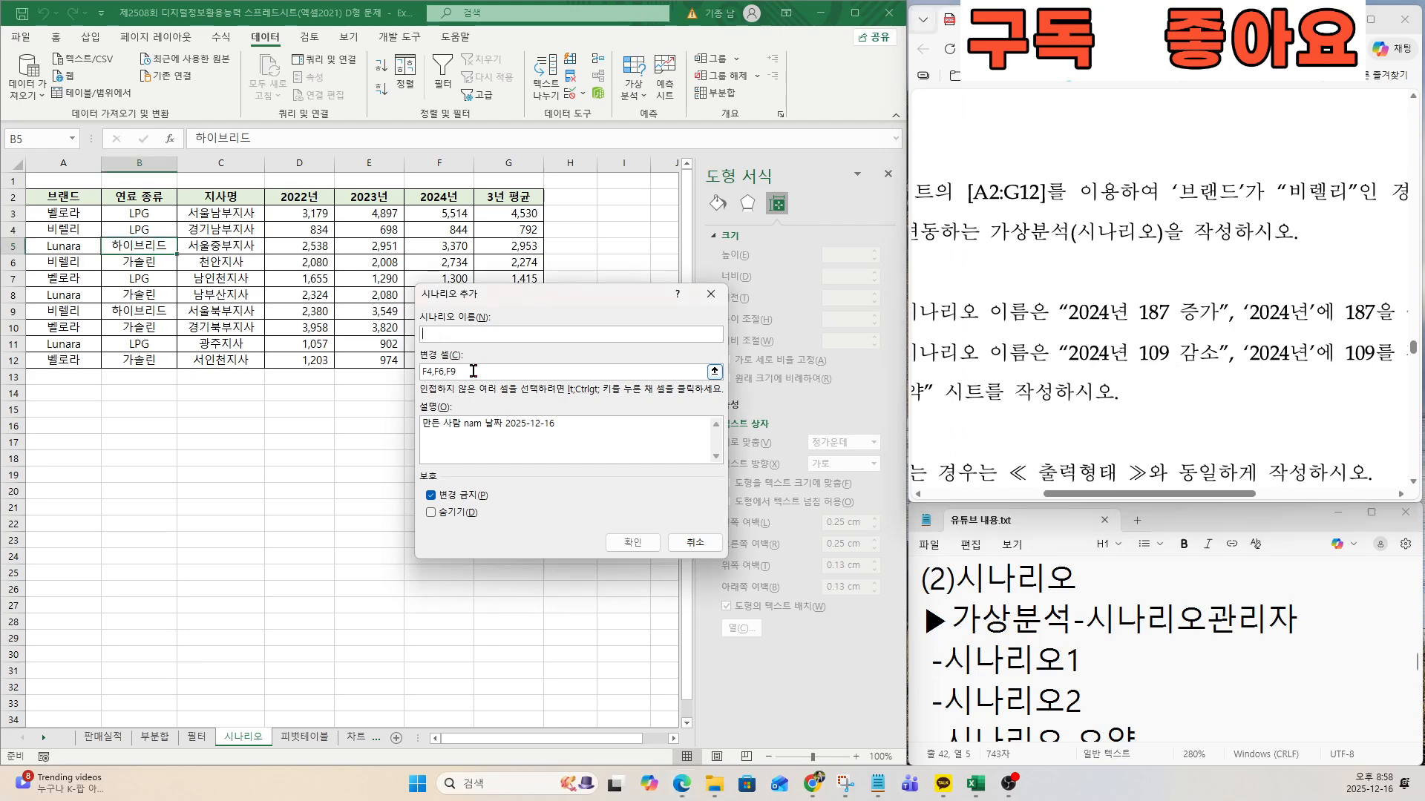
text(2024년 109 감소)
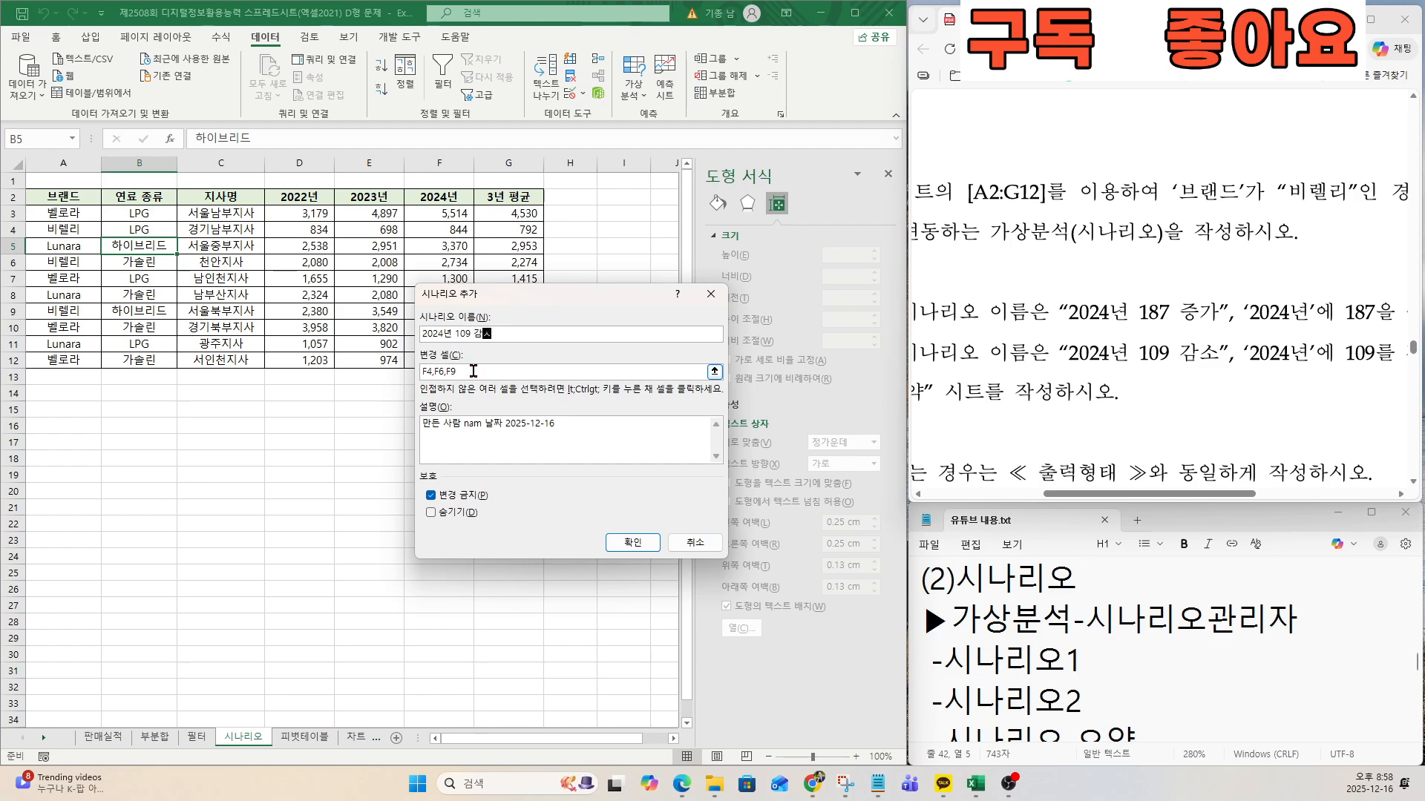
Keep F4, F6 and F9 as the changing cells of the 2024년 109 감소 scenario and proceed to its values.
key(ctrl)
key(ctrl)
key(ctrl)
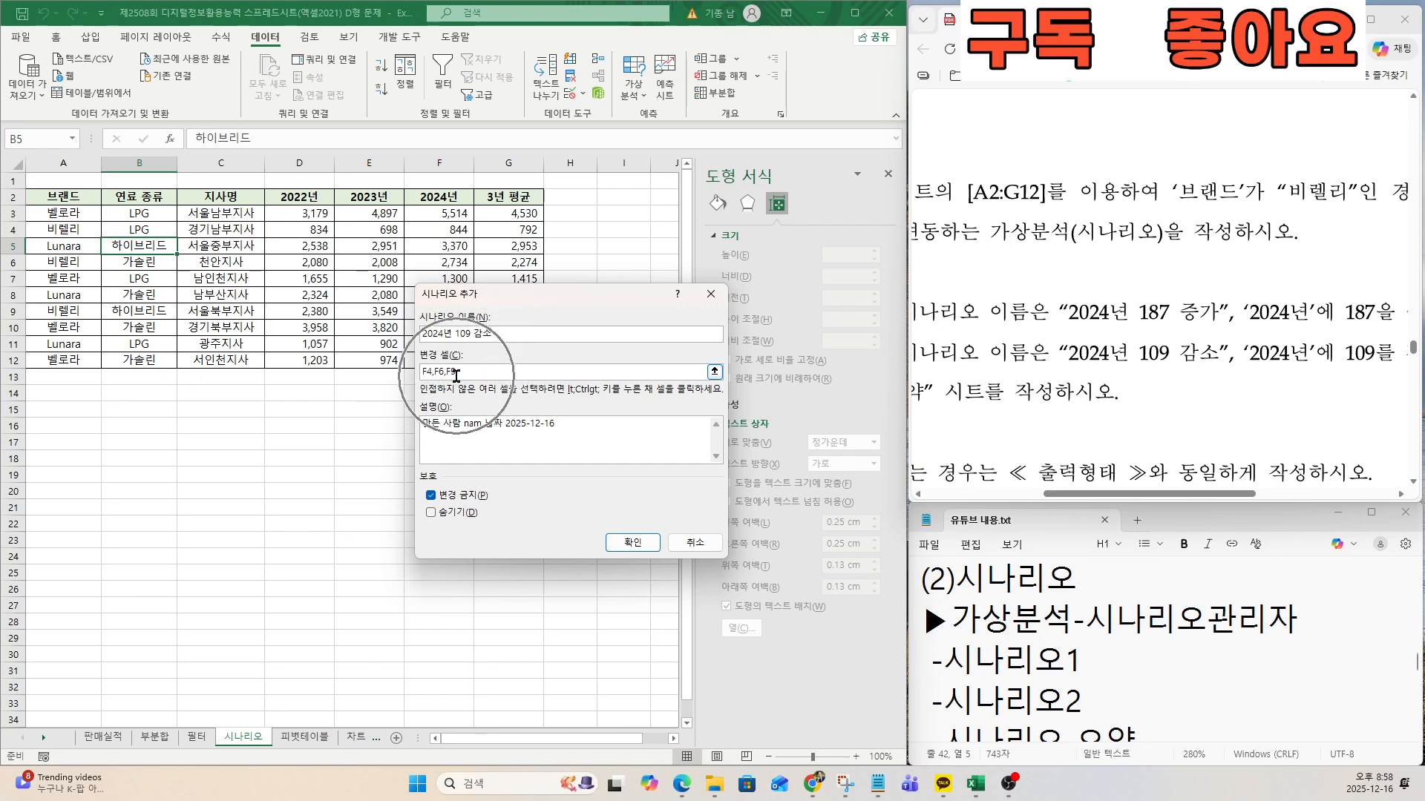
key(ctrl)
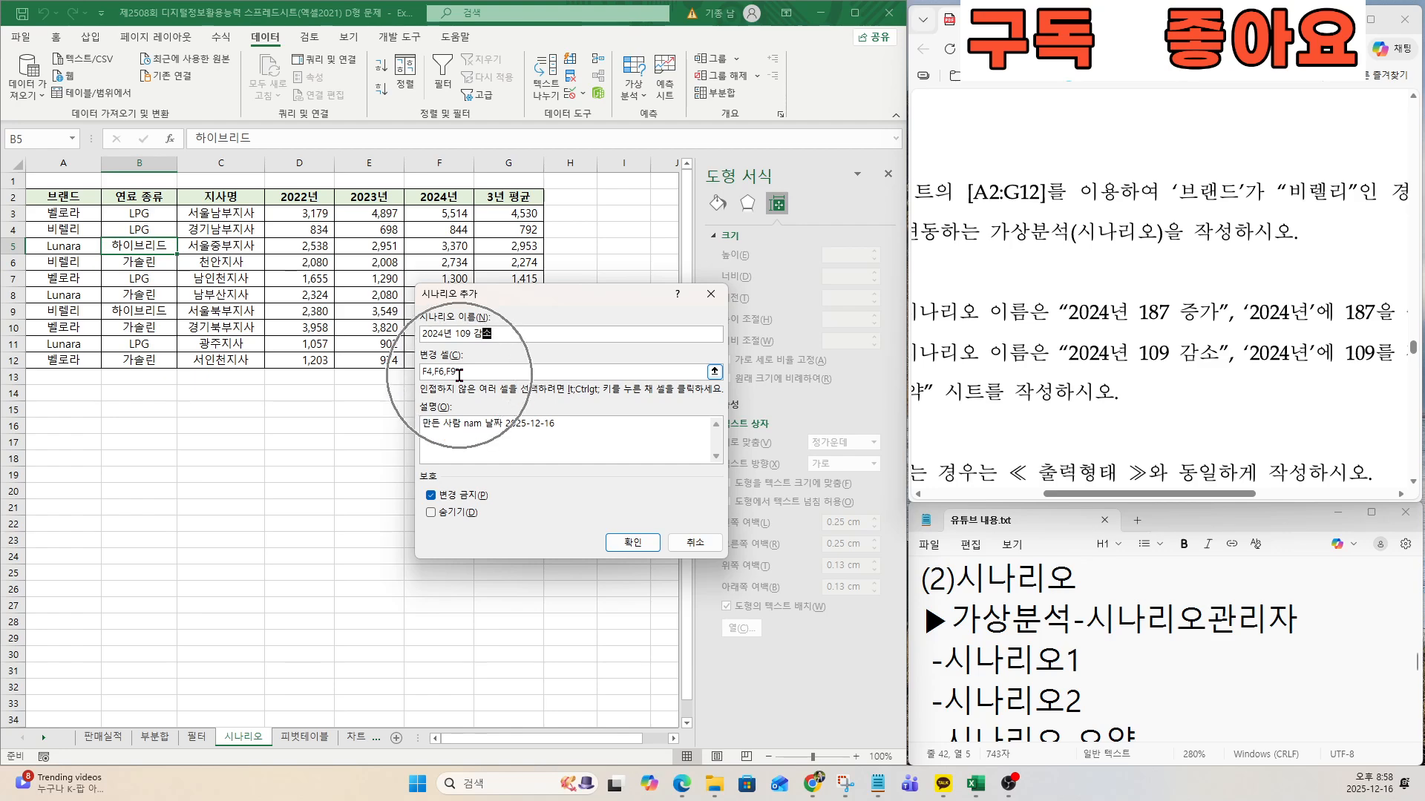
click(625, 542)
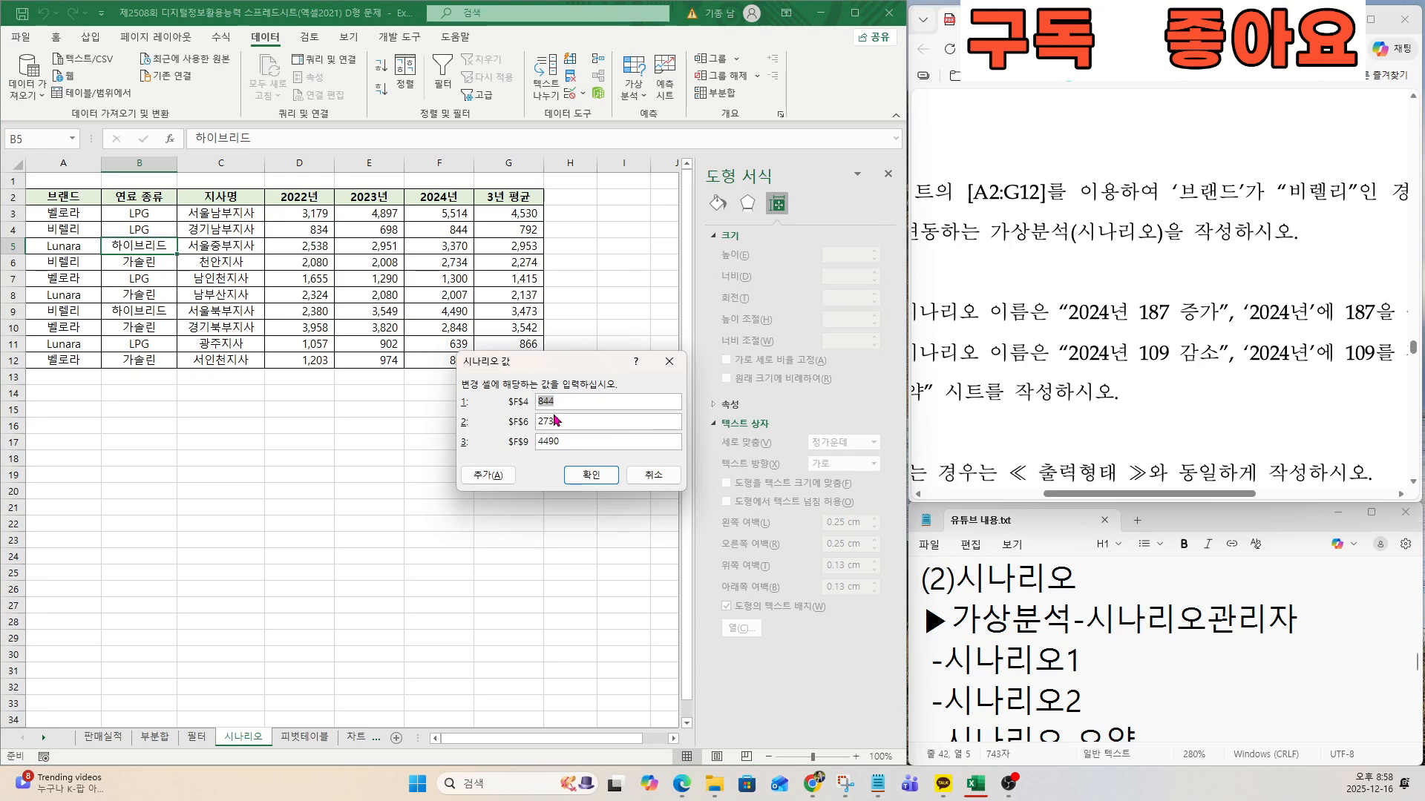
Set the 2024년 109 감소 scenario values to 735 for F4, 2625 for F6 and 4381 for F9, following the exam's expected output.
drag(1139, 494, 1242, 490)
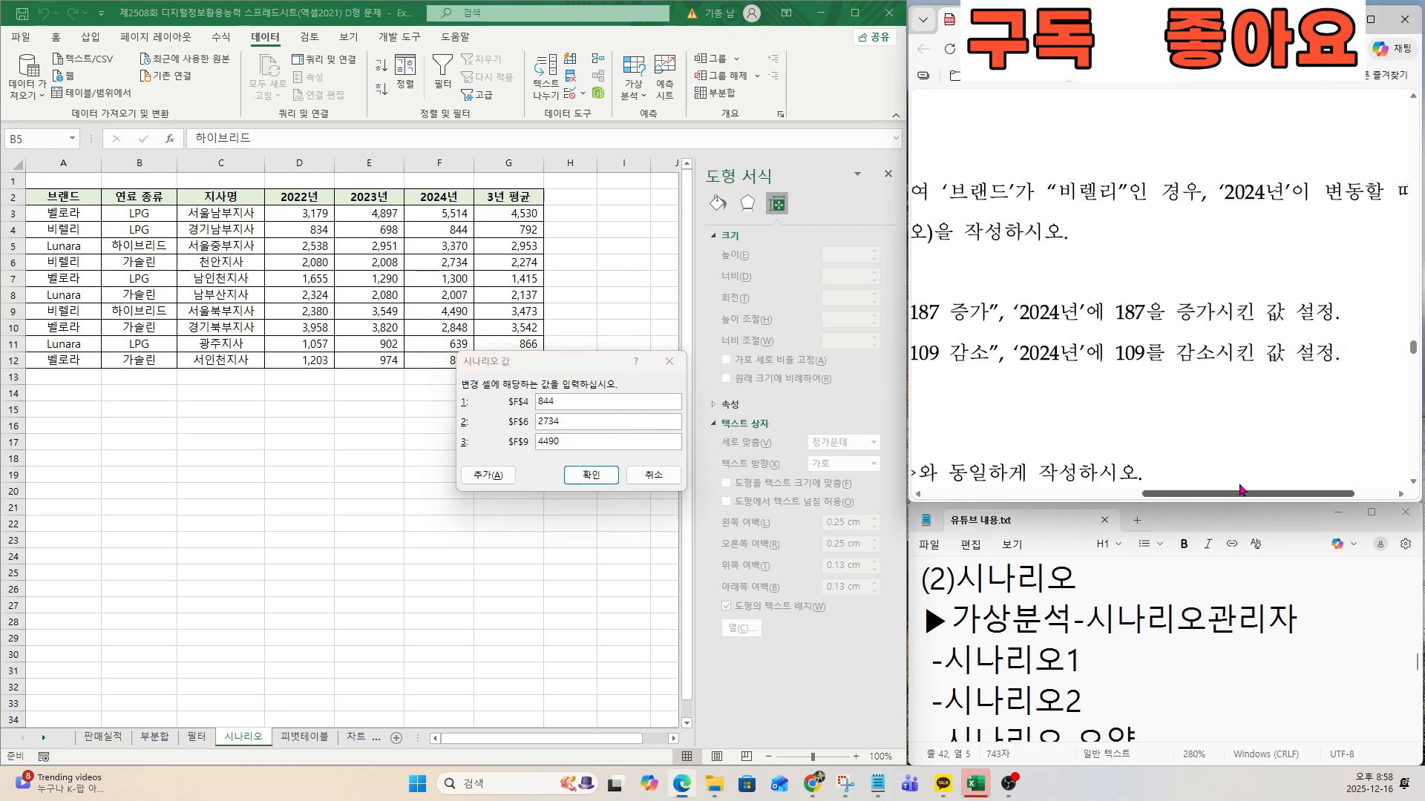
scroll(1311, 412, up, 6)
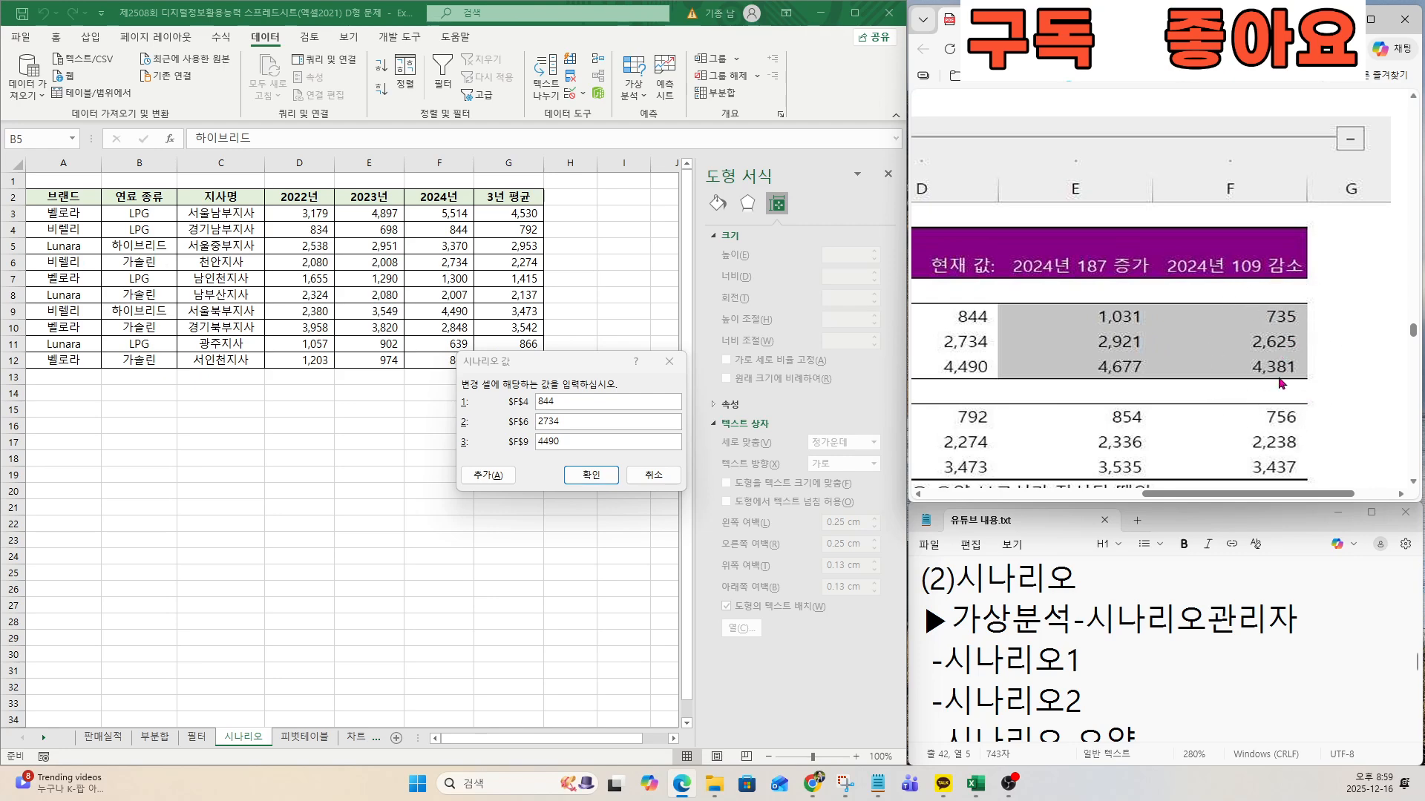
click(564, 394)
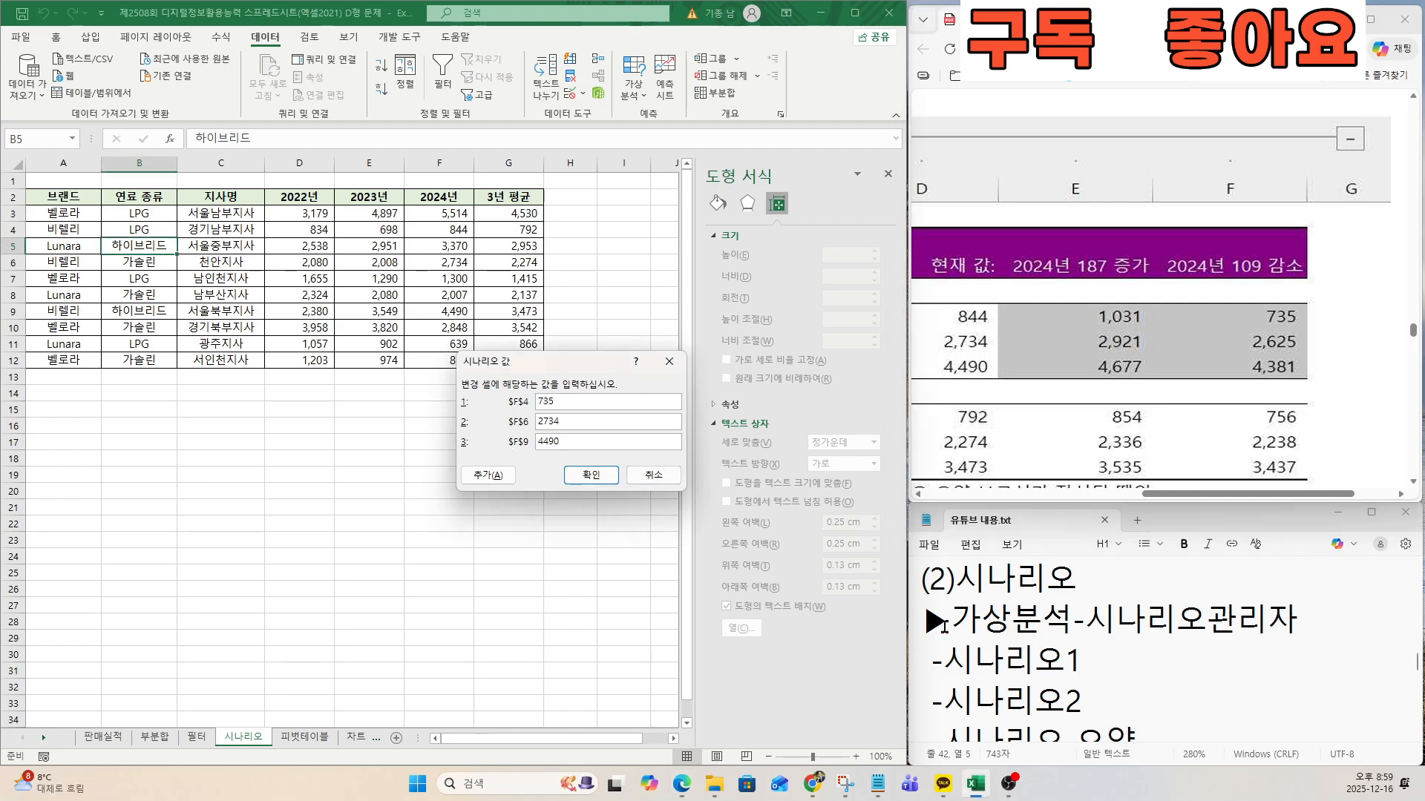
key(Tab)
text(2625)
key(Tab)
click(591, 475)
Check the exam's condition on the 시나리오 요약 sheet and open the summary settings for the two scenarios.
scroll(1072, 319, down, 5)
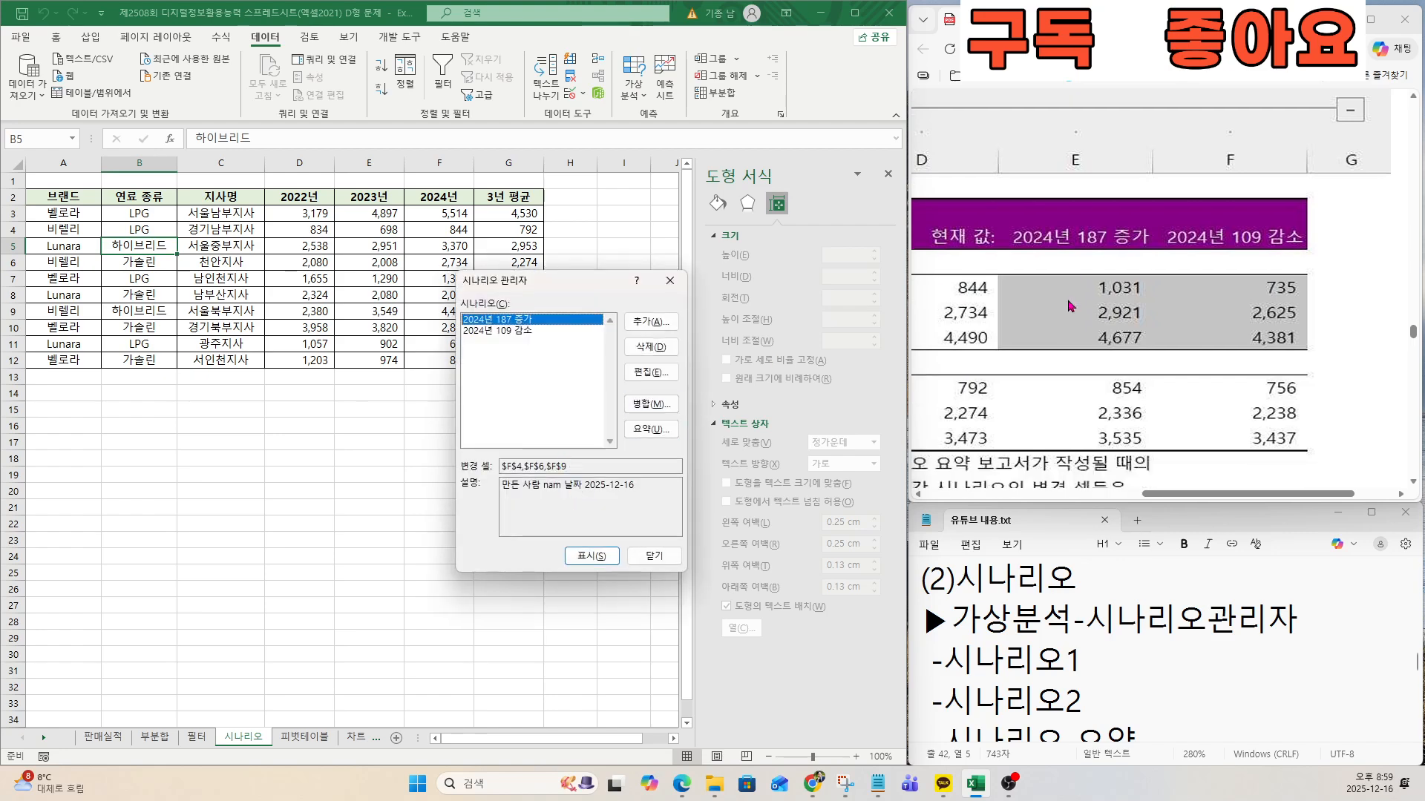
click(1160, 501)
drag(1158, 497, 1018, 499)
scroll(1039, 430, down, 1)
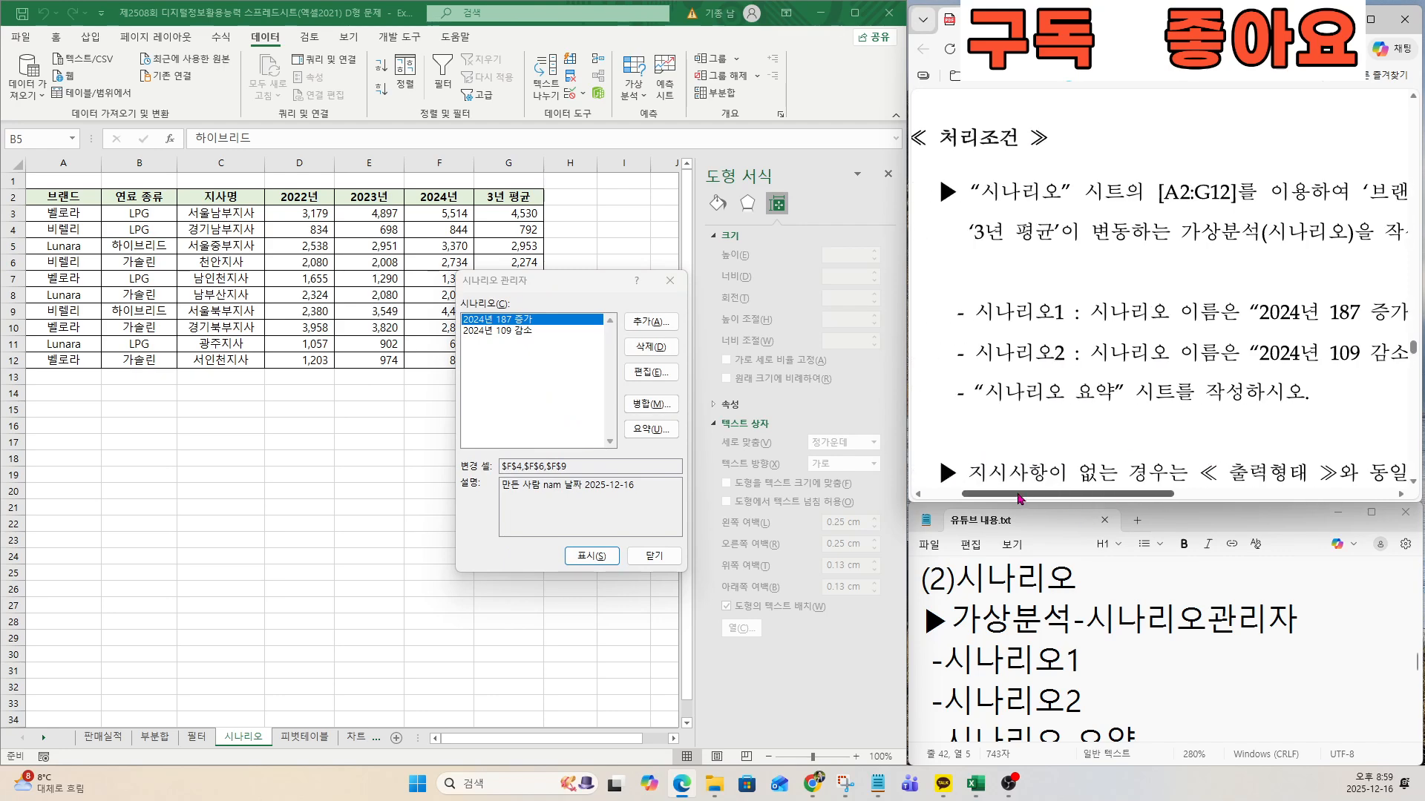
drag(987, 392, 1128, 397)
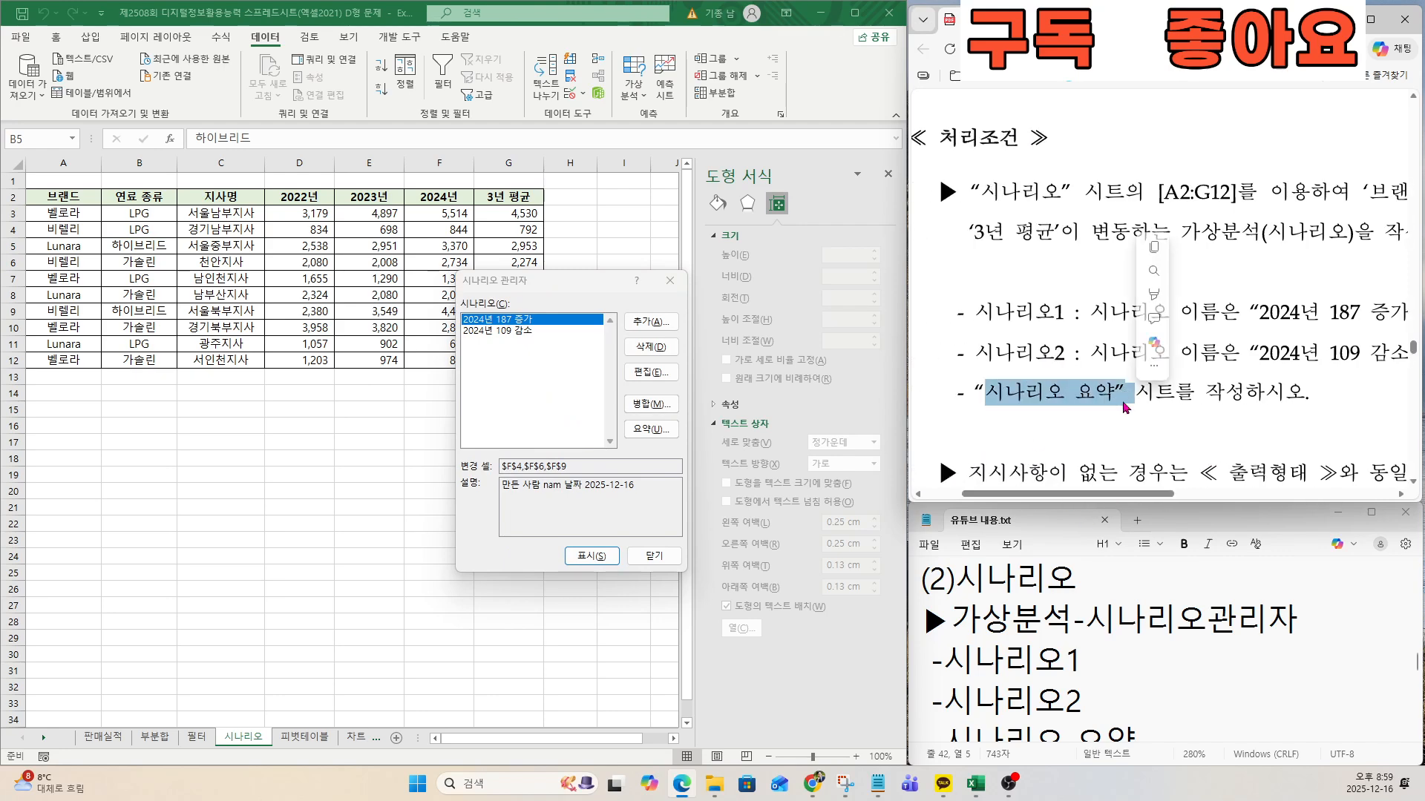
click(650, 429)
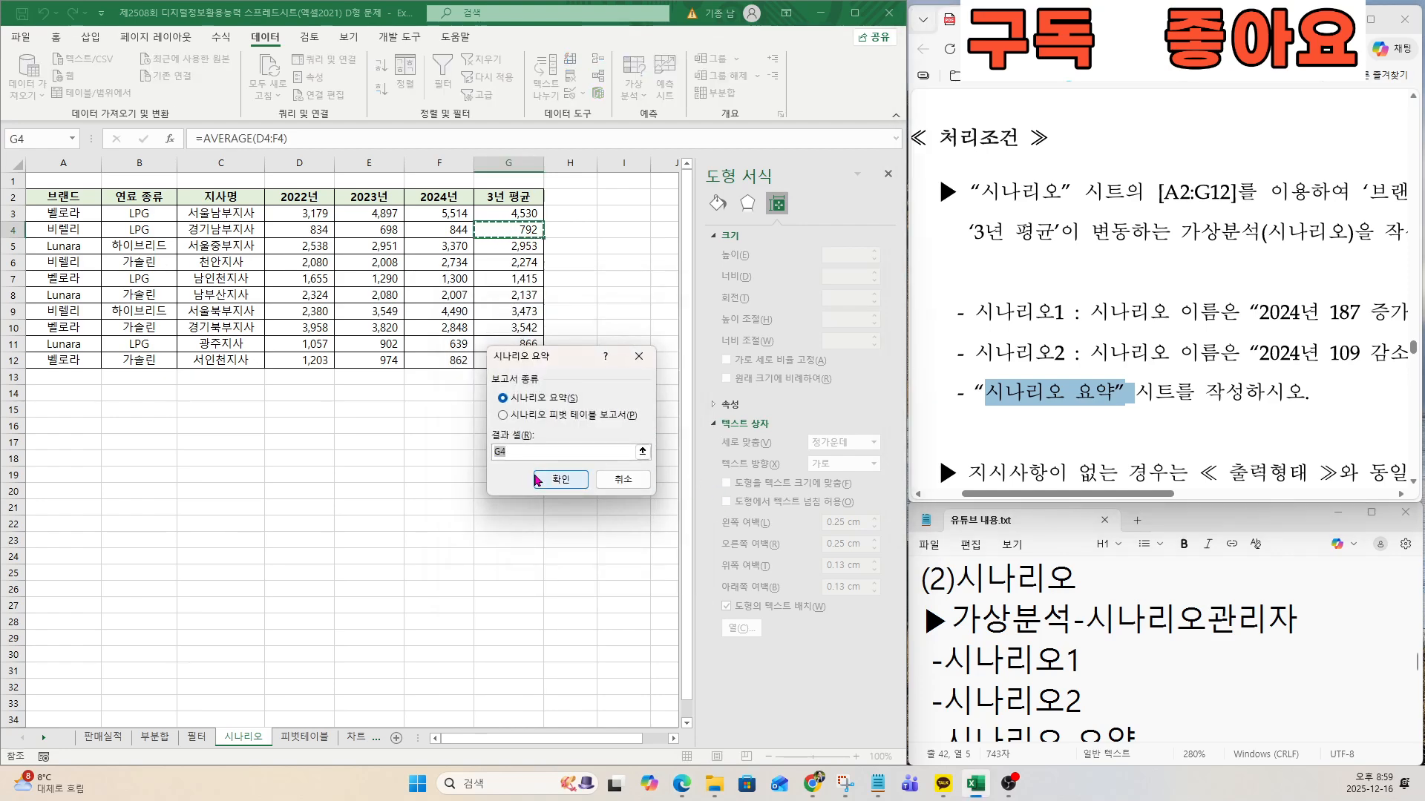
Create the scenario summary with G4, G6 and G9, the 3년 평균 values of the 비렐리 rows, as result cells.
key(ctrl)
key(ctrl)
scroll(1223, 458, up, 10)
scroll(1223, 458, down, 2)
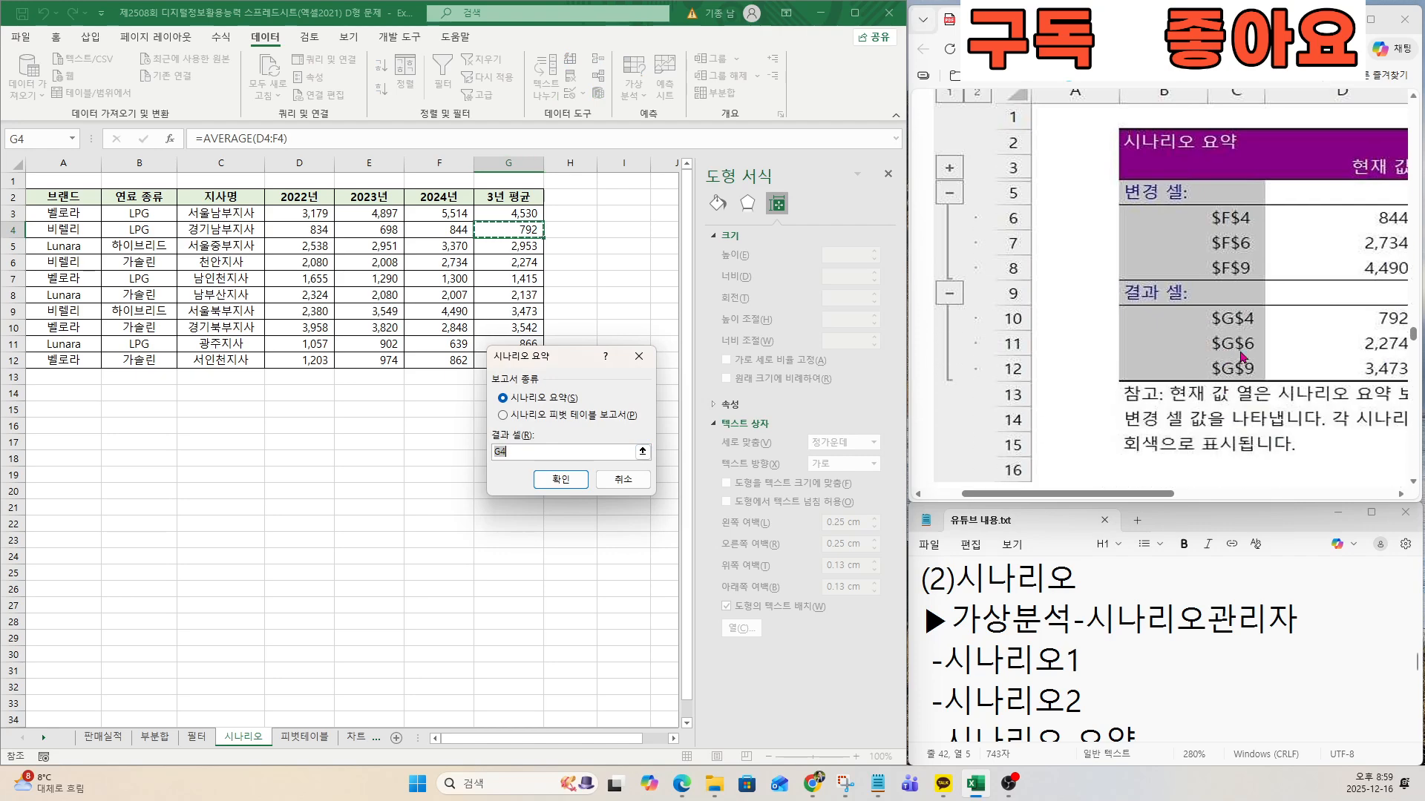
scroll(1247, 356, up, 2)
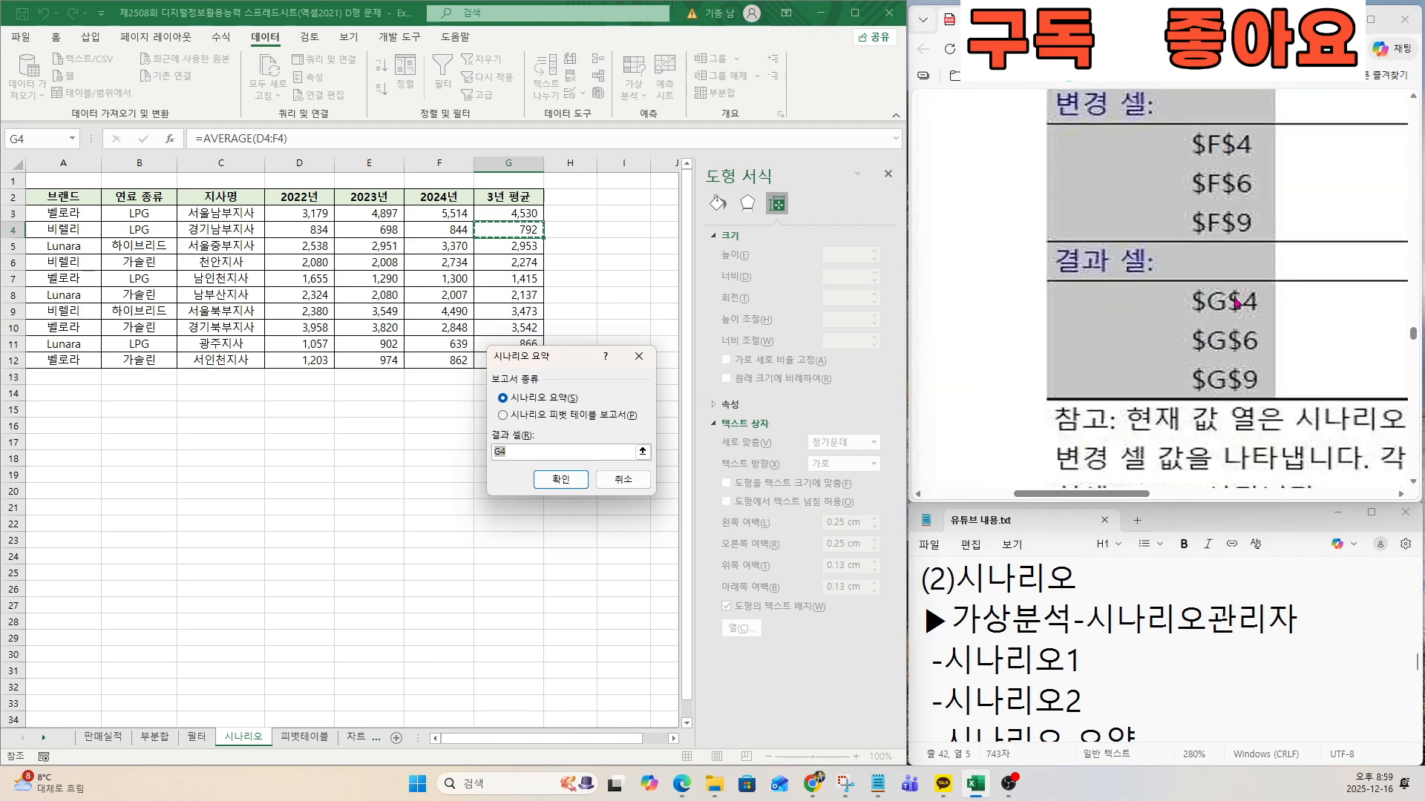
key(ctrl)
key(ctrl)
key(BackSpace)
click(513, 450)
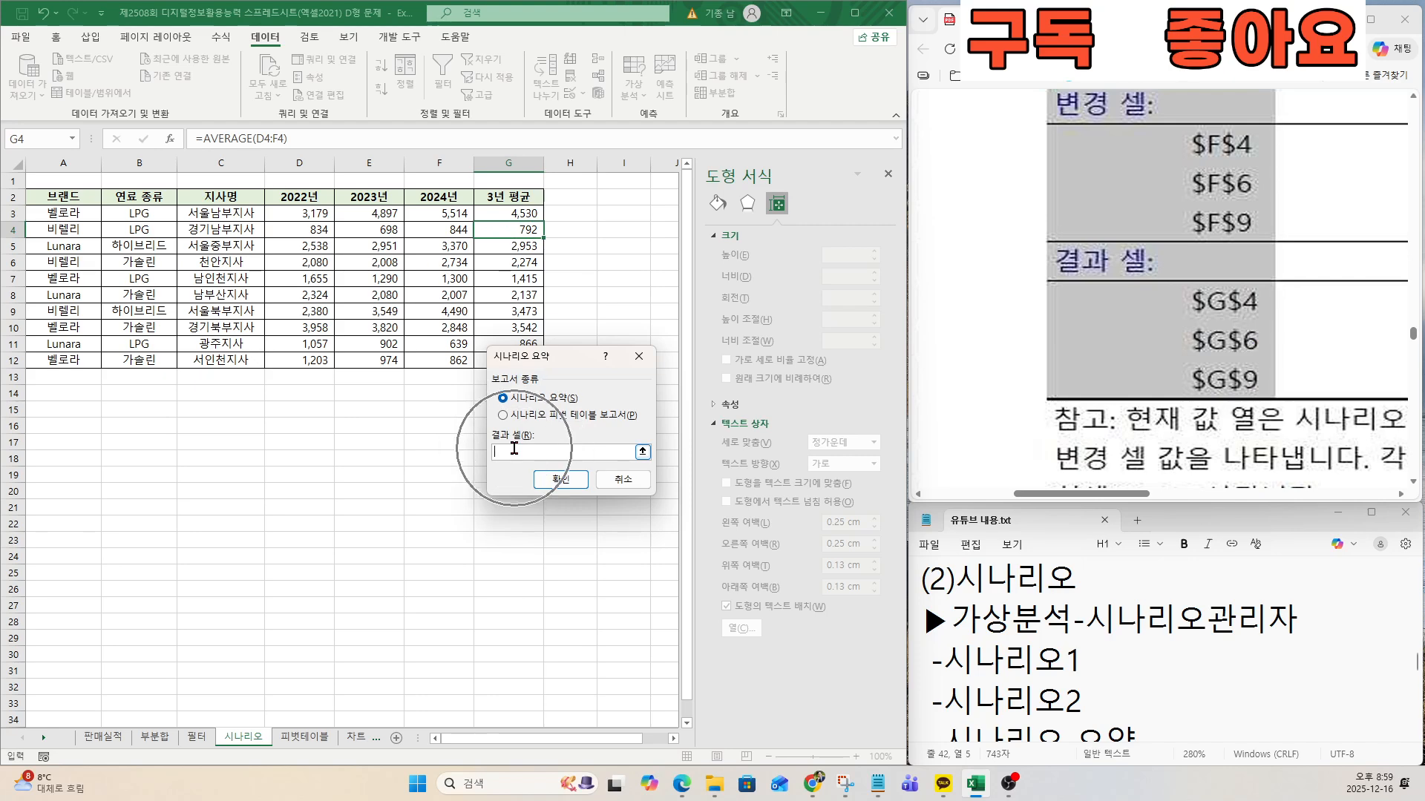
click(514, 233)
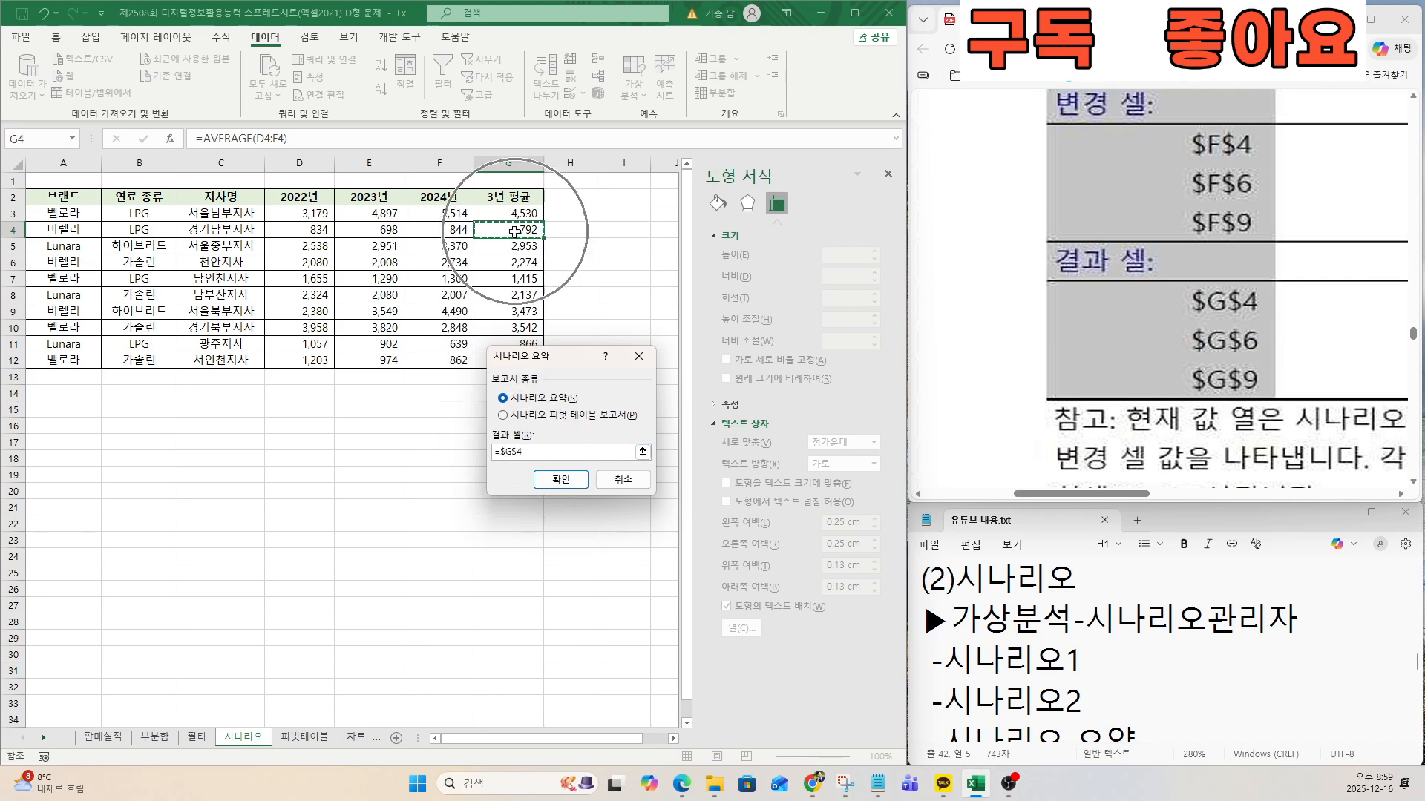
click(518, 262)
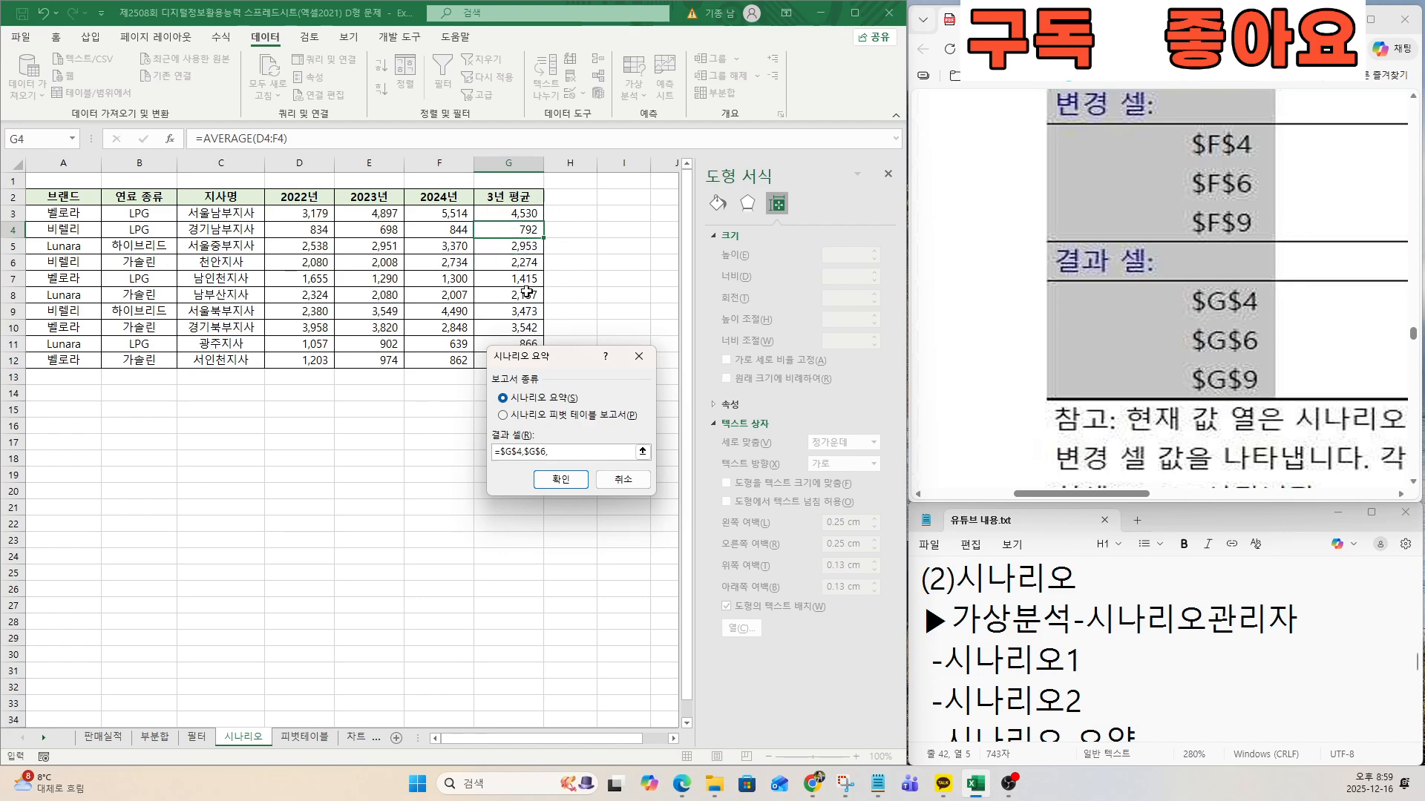
text(,)
click(524, 294)
click(525, 310)
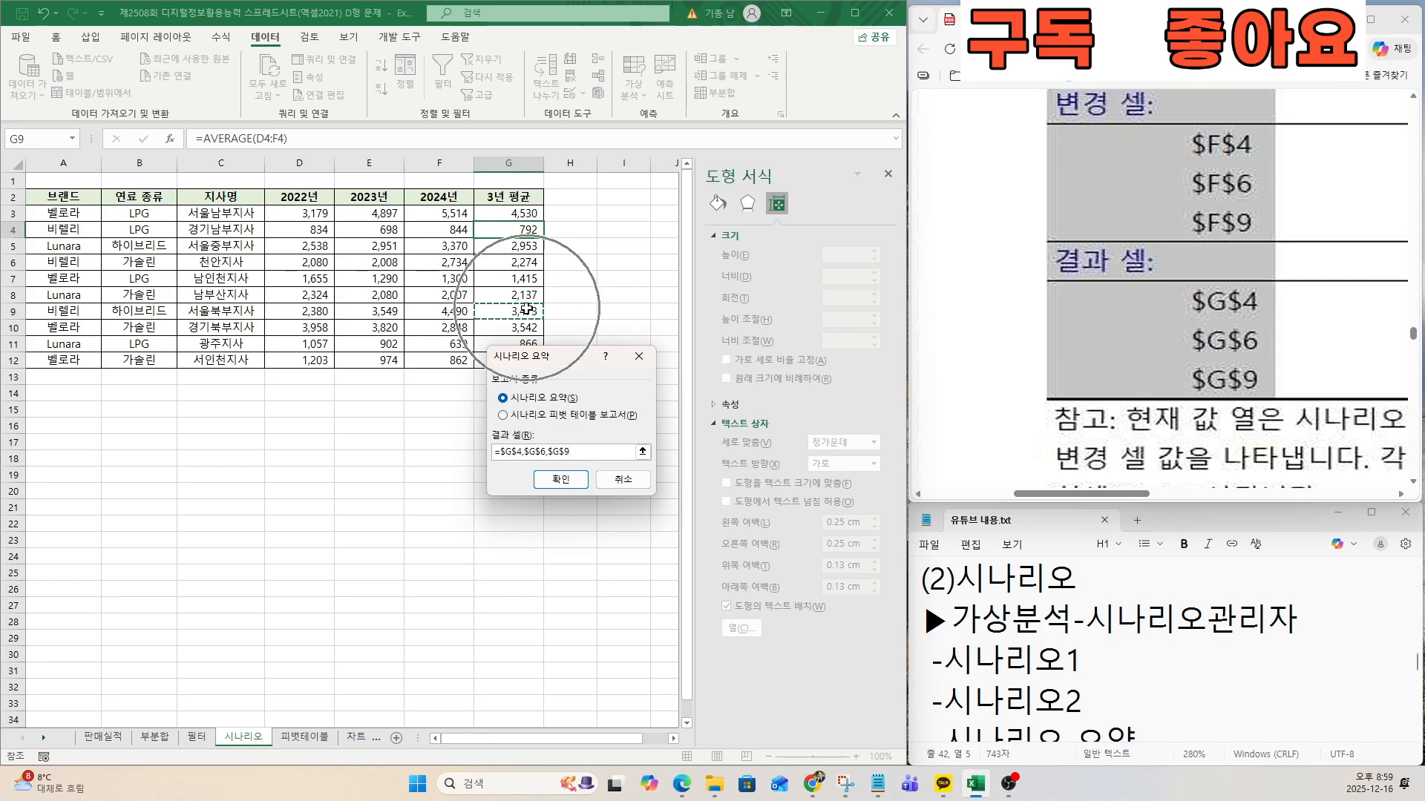
click(542, 475)
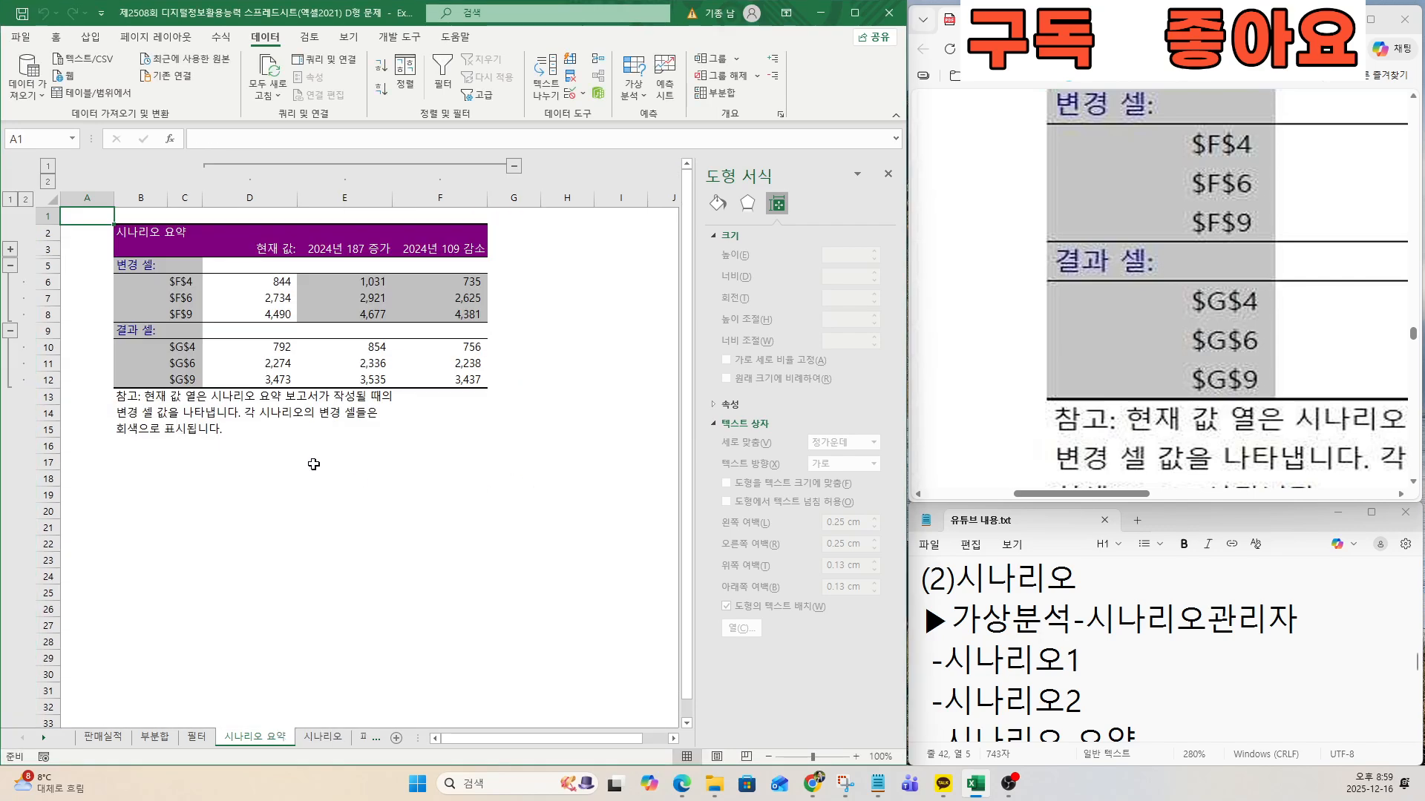
Review problem 4 in the notes and the exam document, examining the pivot table's expected output, source range and required sheet name.
key(ctrl)
key(ctrl)
click(1005, 659)
key(Down)
key(Down)
key(Down)
key(Down)
key(Down)
key(Down)
key(Down)
key(Down)
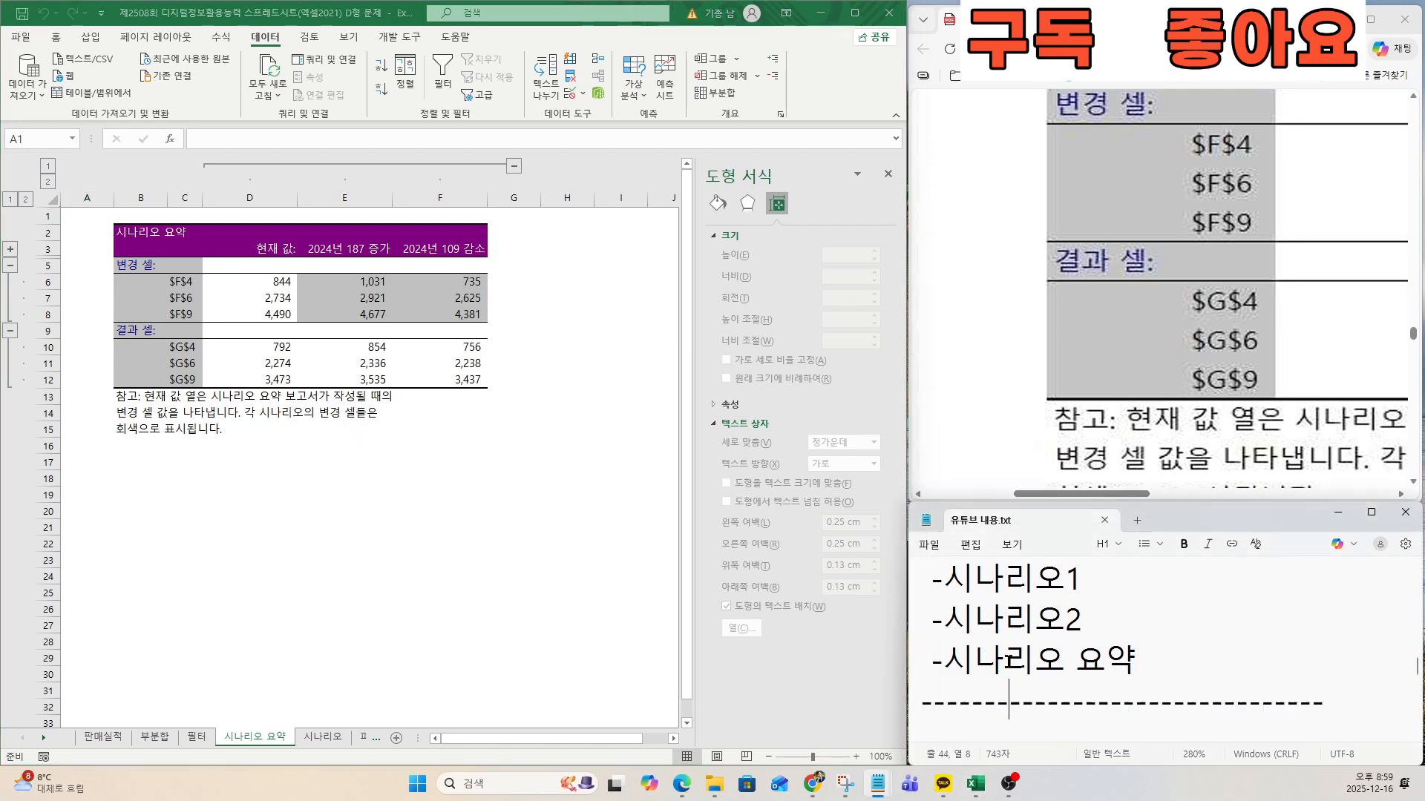
click(1051, 448)
scroll(1050, 449, down, 5)
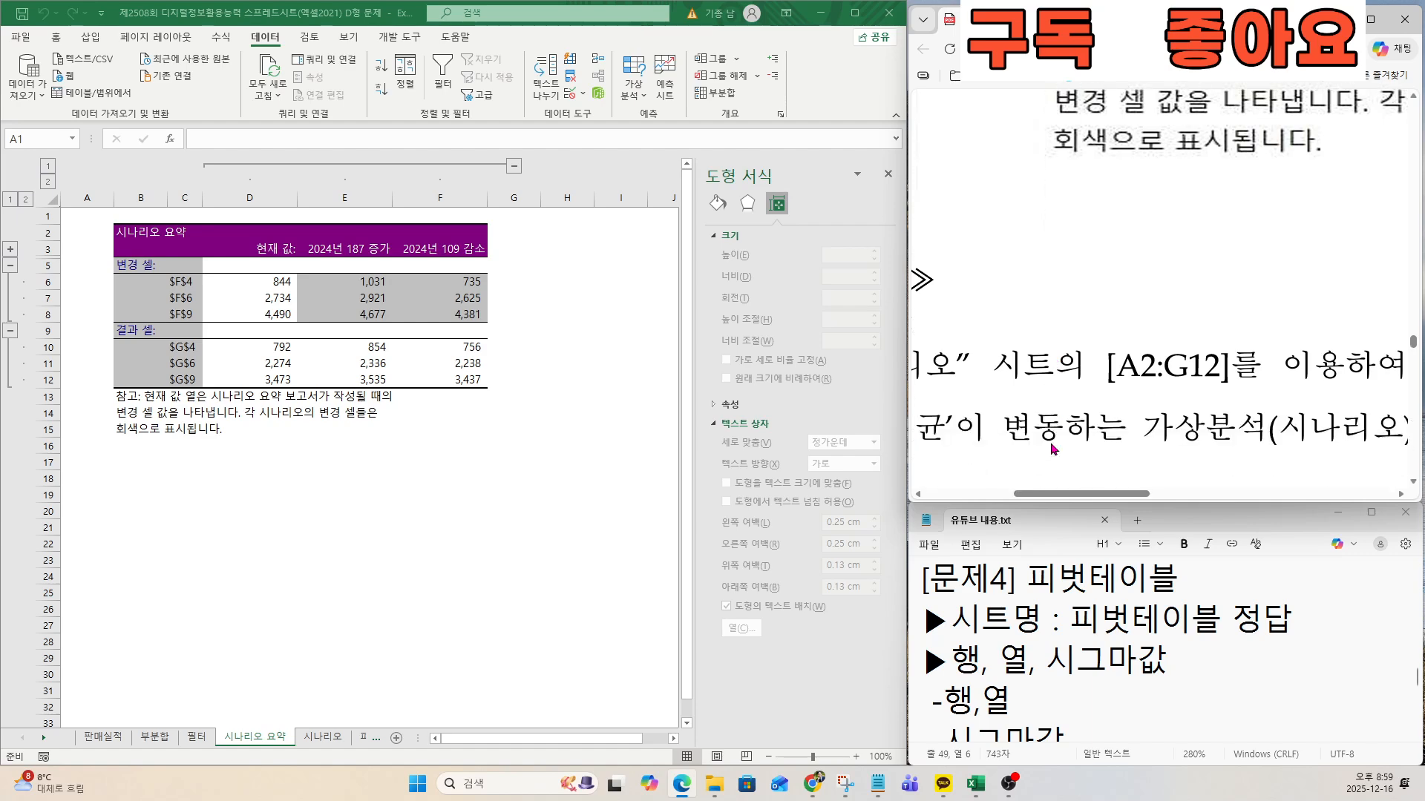
scroll(1051, 448, down, 10)
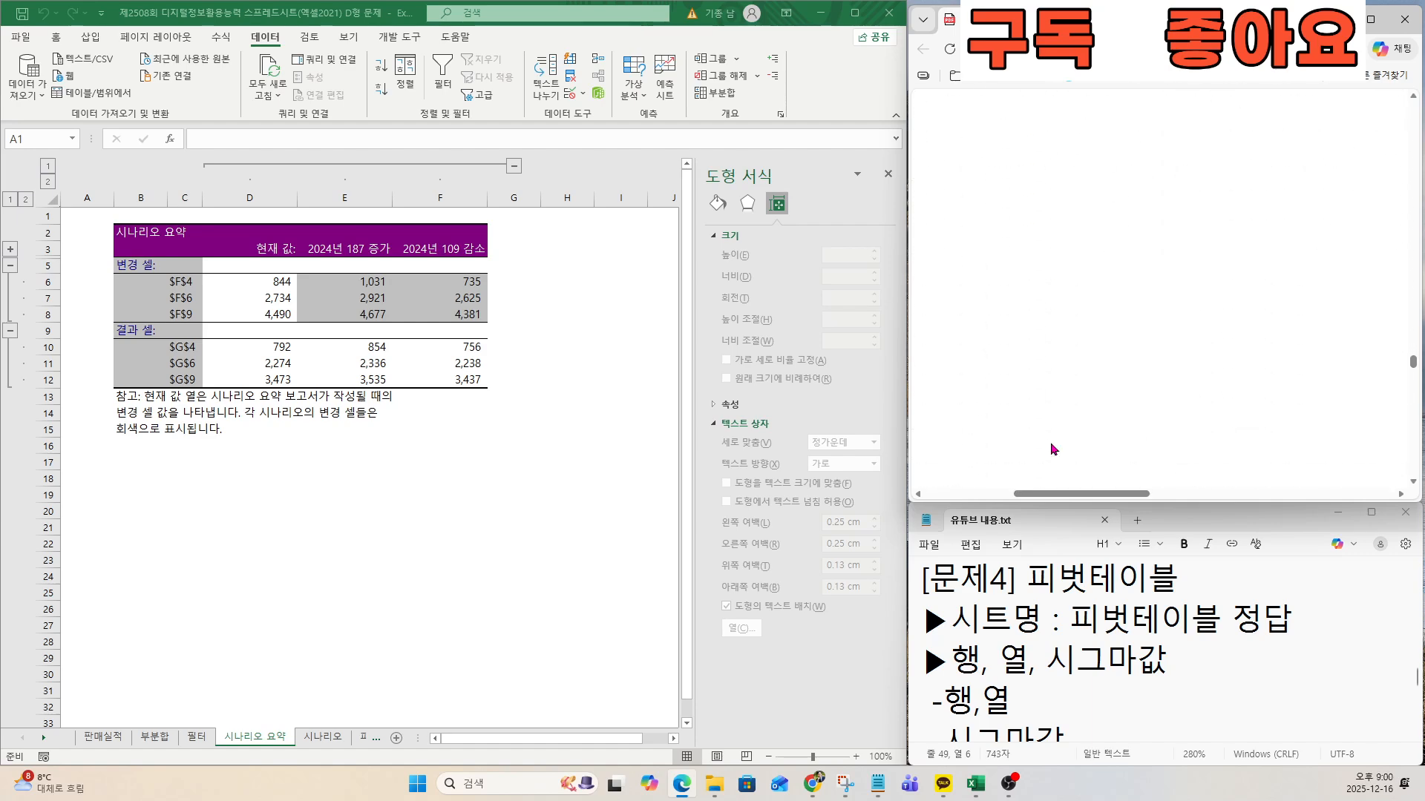
scroll(1051, 448, down, 5)
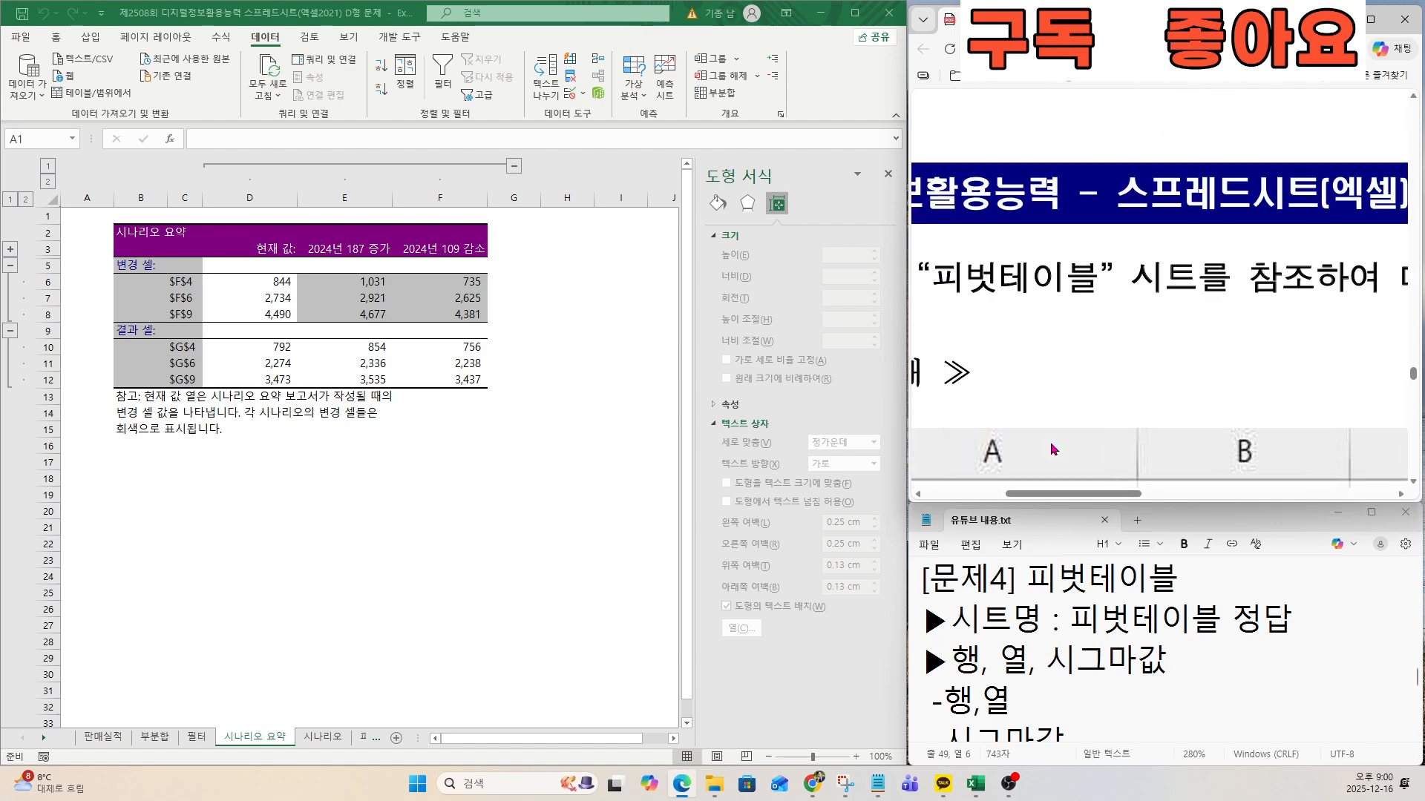
scroll(1051, 448, down, 8)
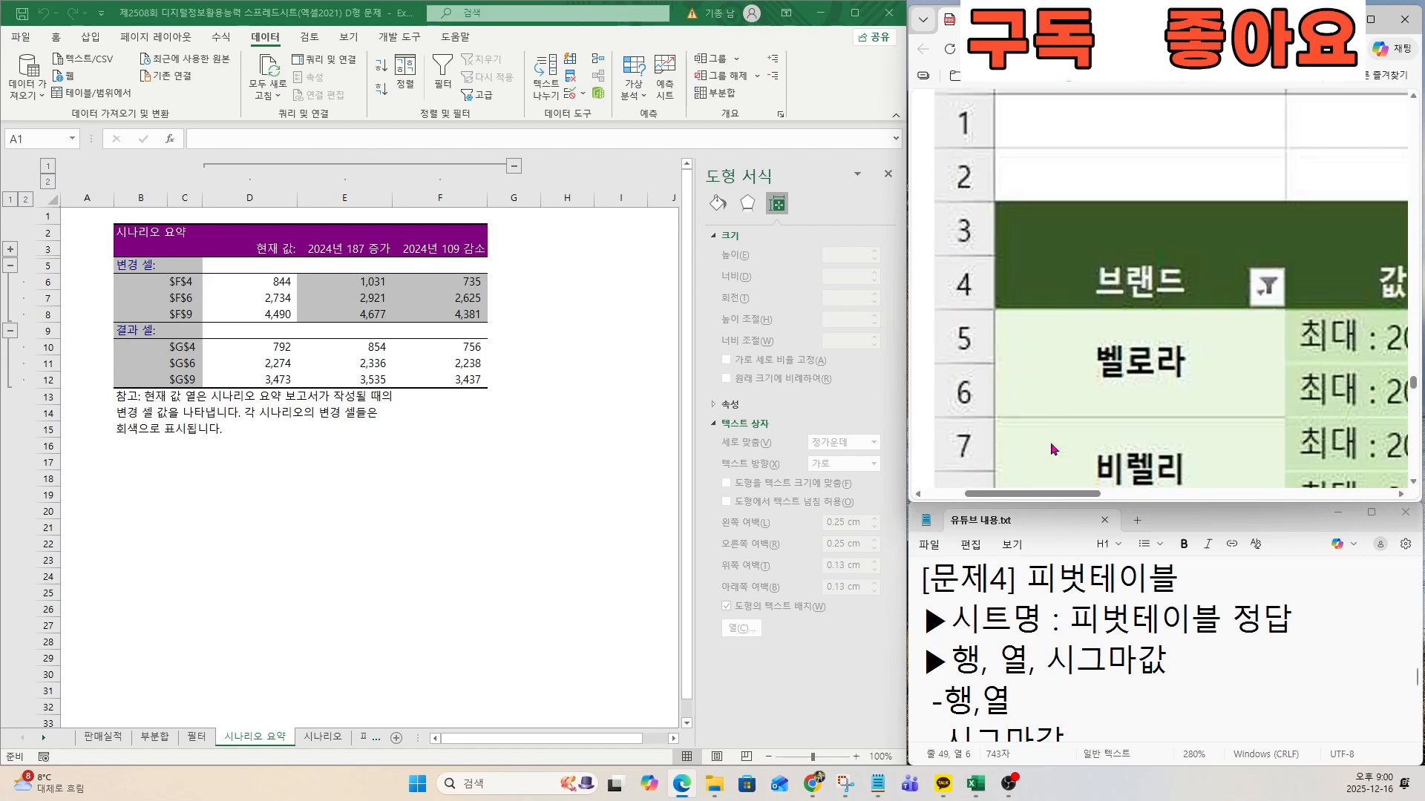
scroll(1053, 448, down, 5)
scroll(1247, 397, down, 3)
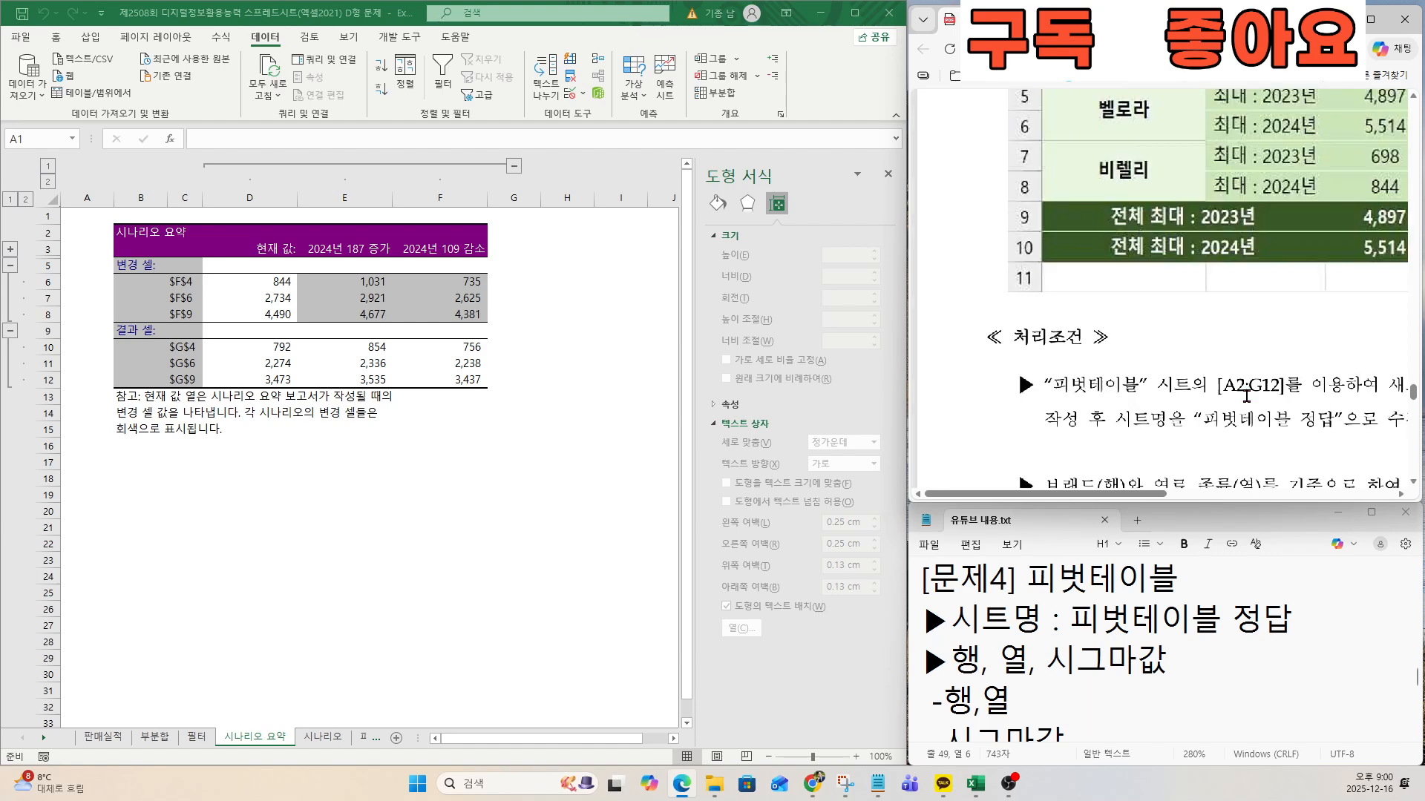
drag(1154, 497, 1232, 498)
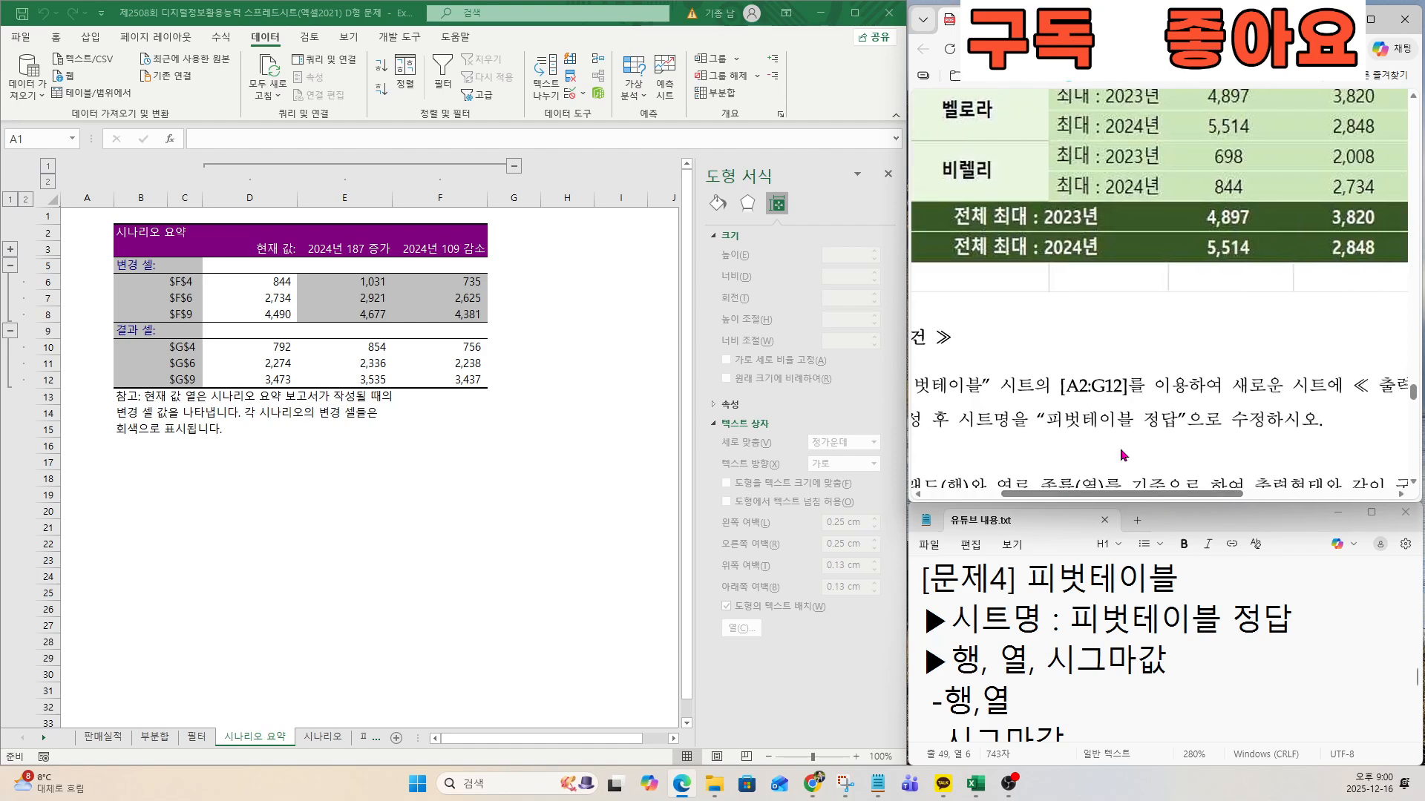
scroll(1085, 487, left, 2)
drag(1018, 419, 1260, 418)
click(1185, 450)
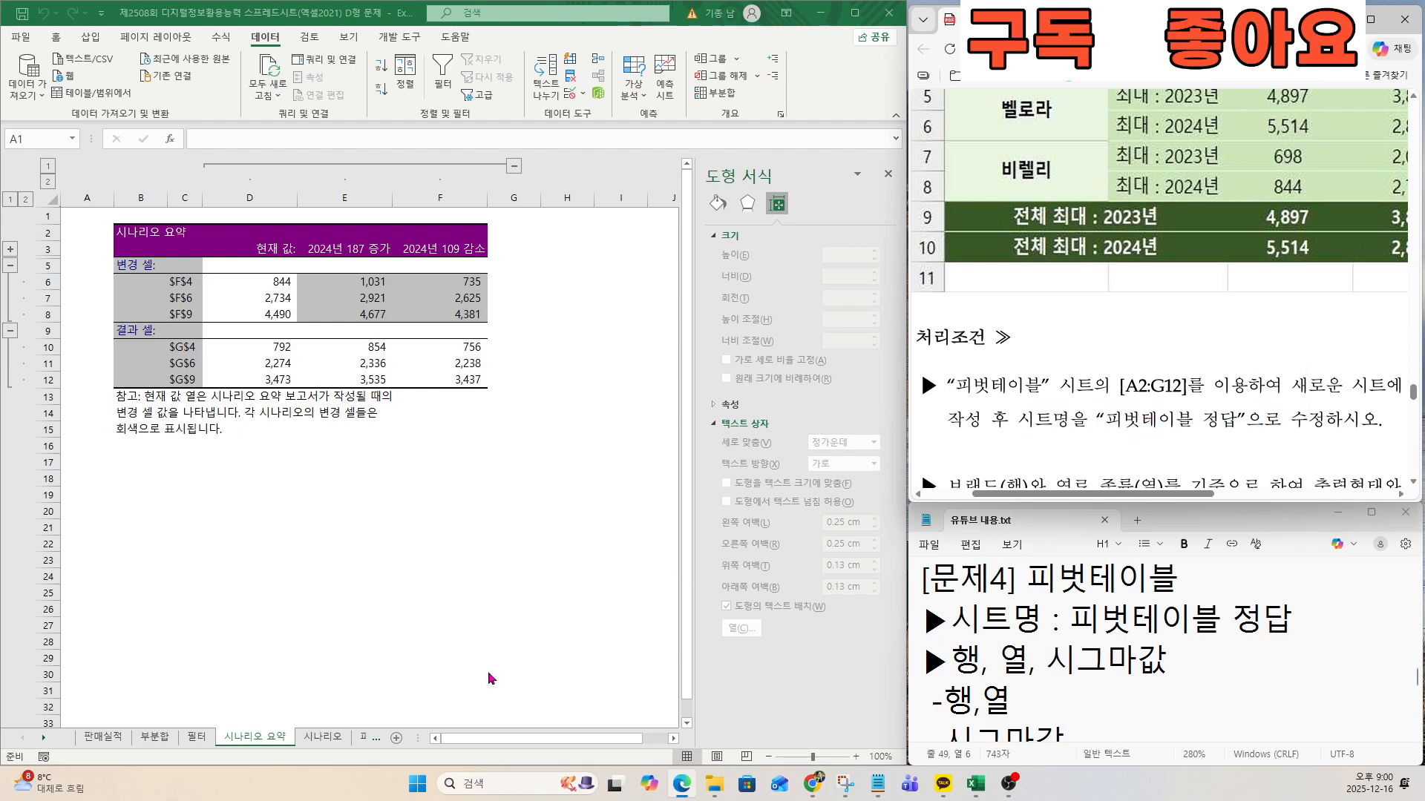
Create a pivot table on a new worksheet from the range A2:G12 of the 피벗테이블 sheet.
click(362, 737)
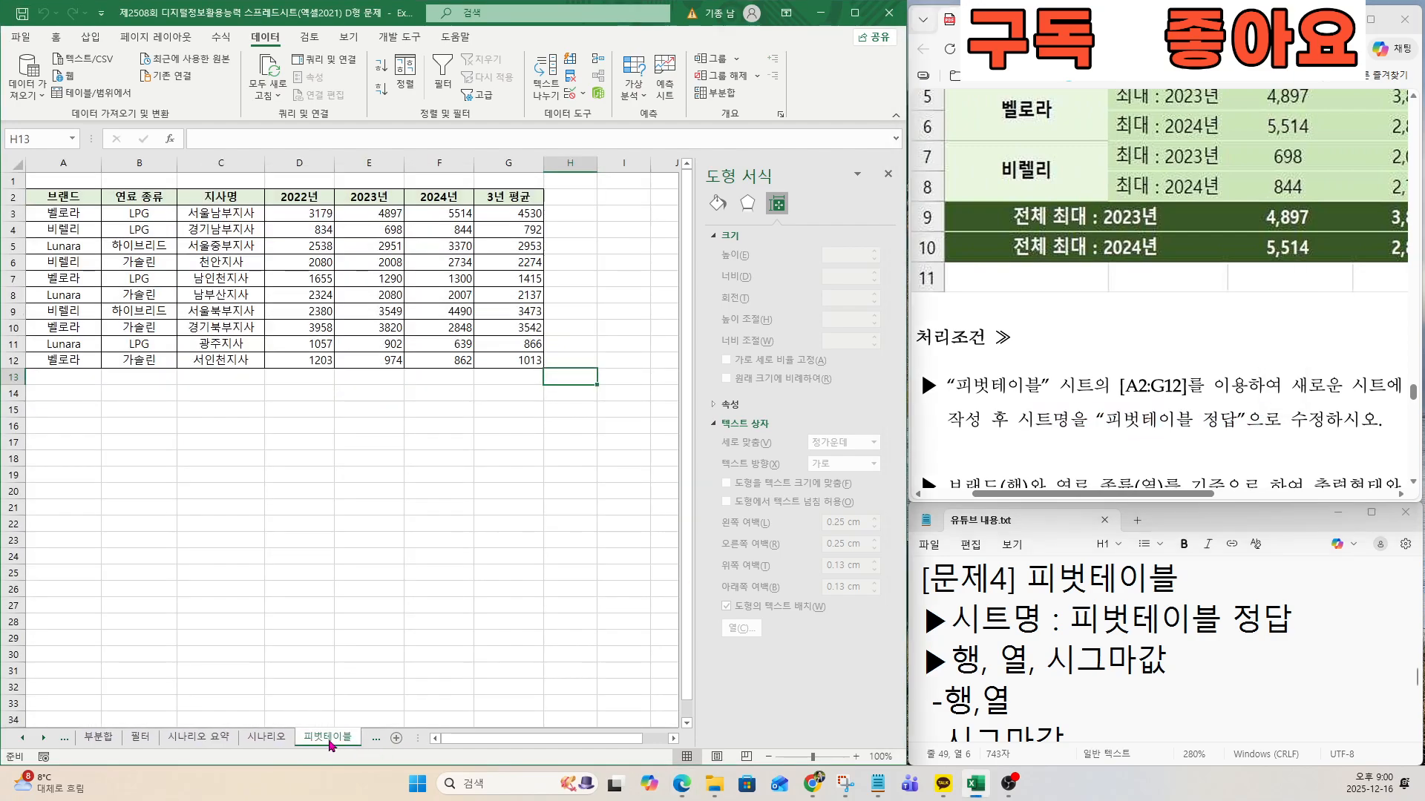
click(219, 248)
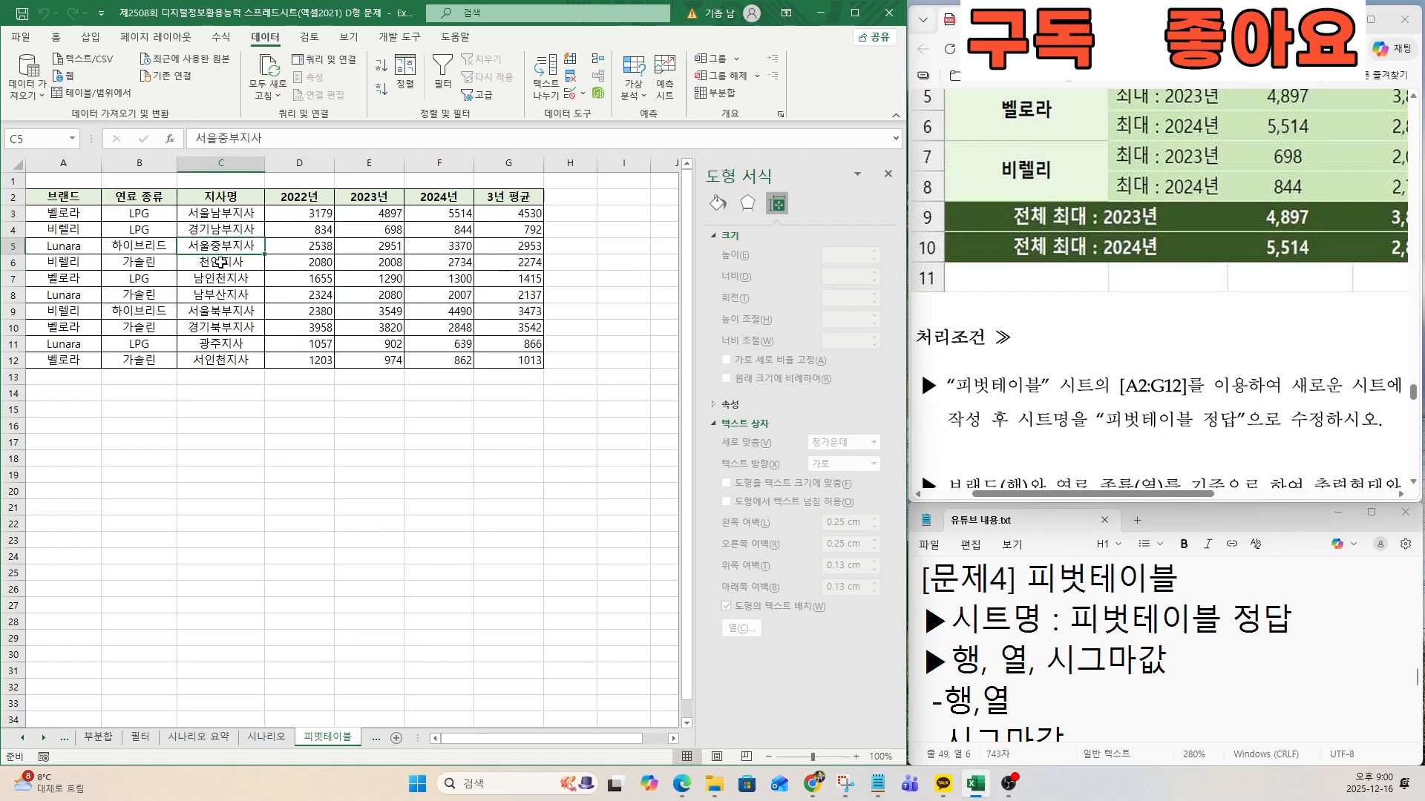
click(86, 39)
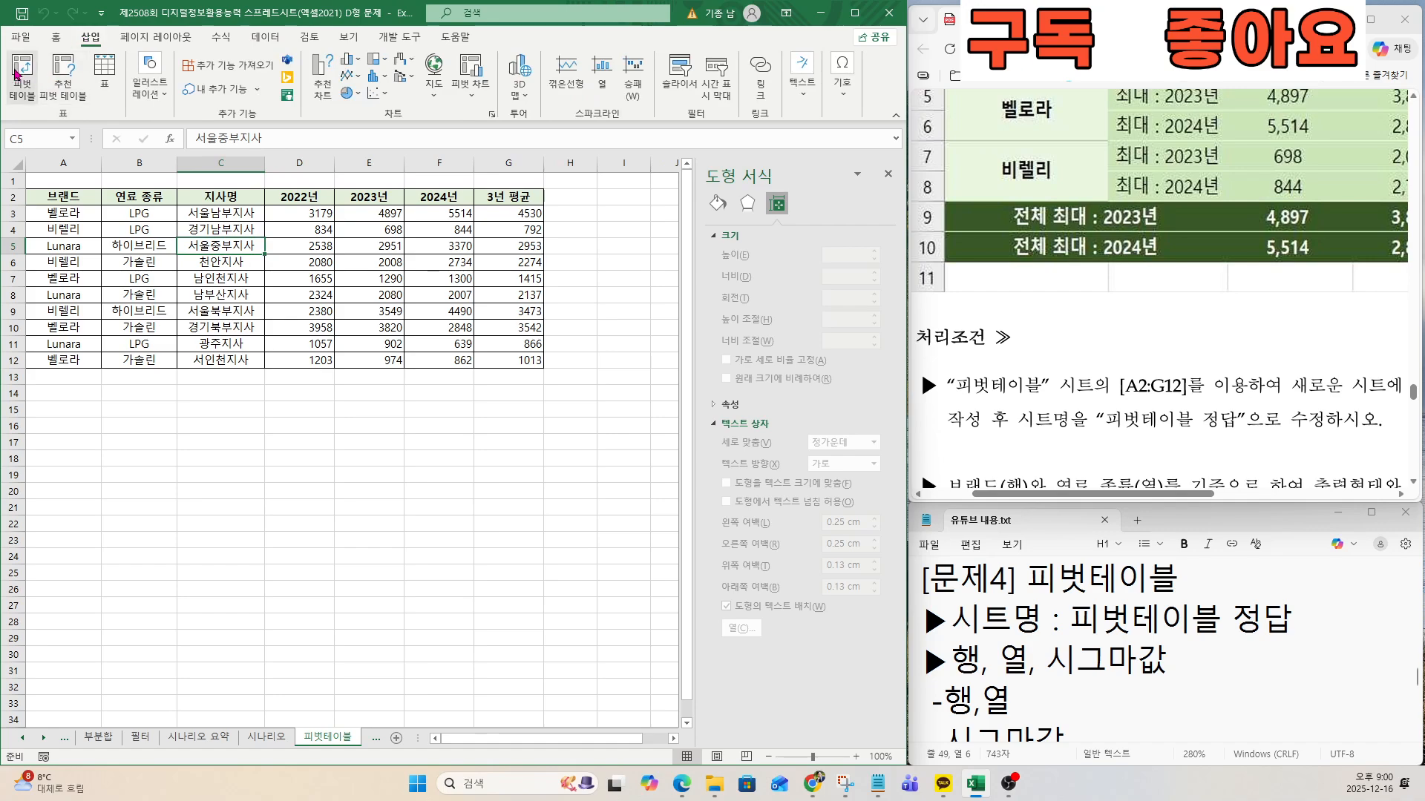
click(18, 73)
drag(545, 281, 460, 249)
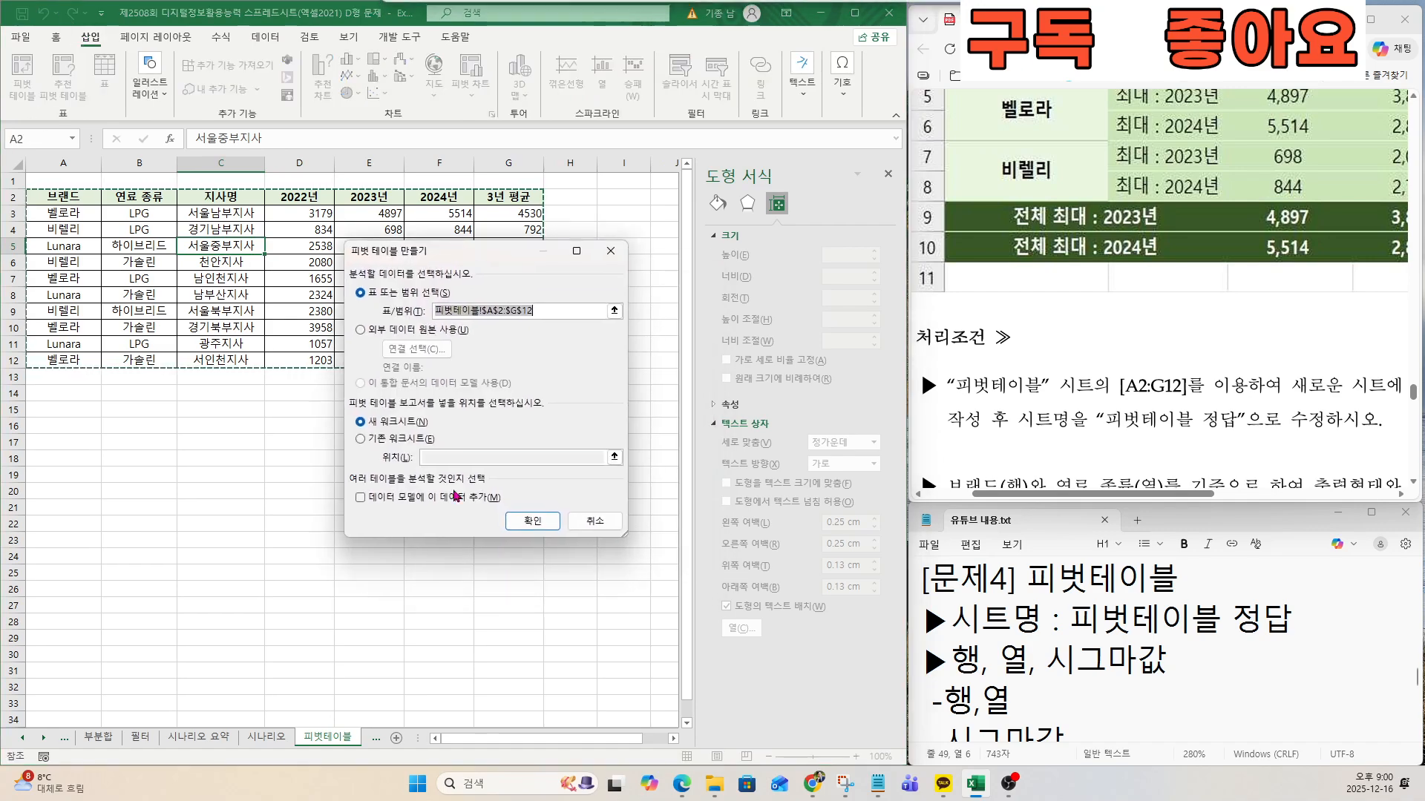
key(ctrl)
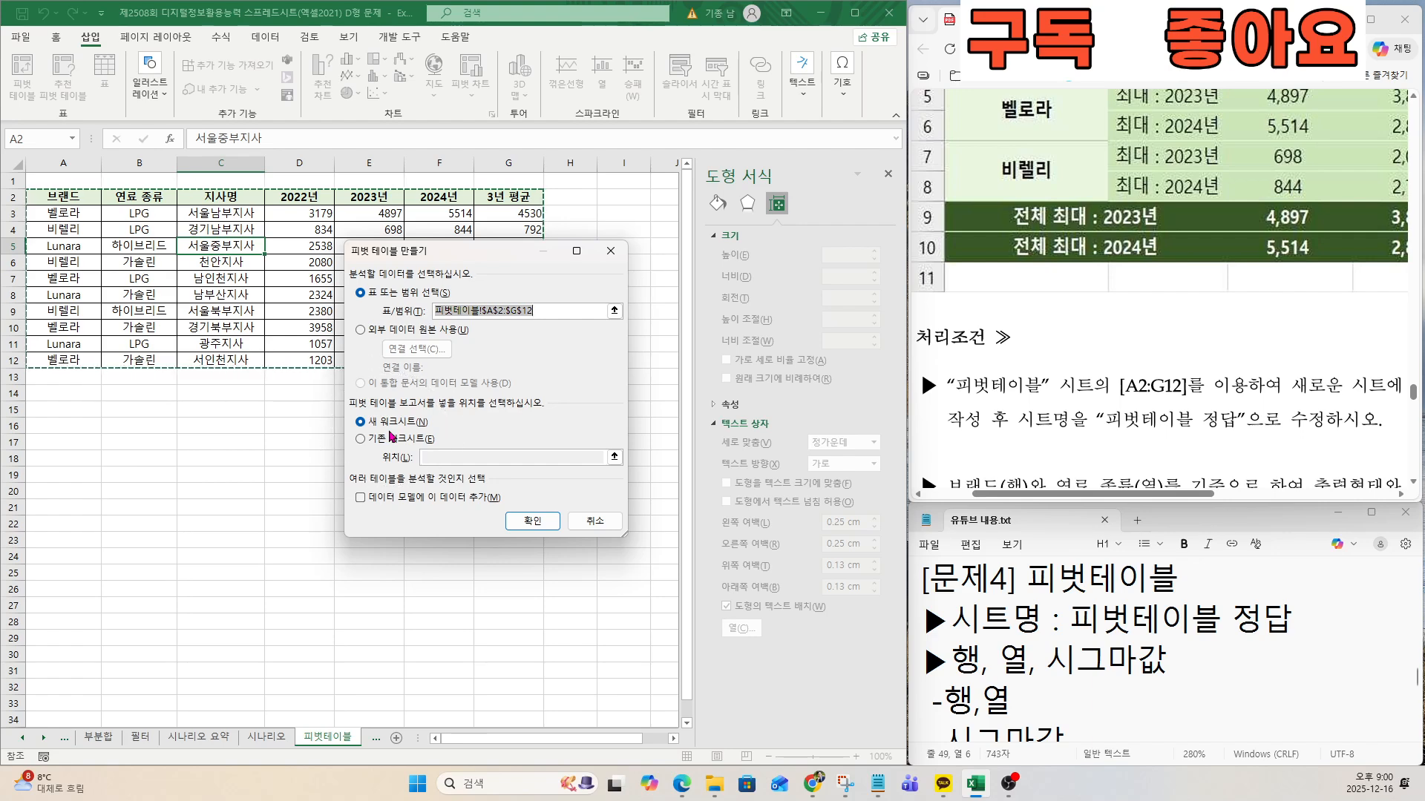
key(ctrl)
click(529, 522)
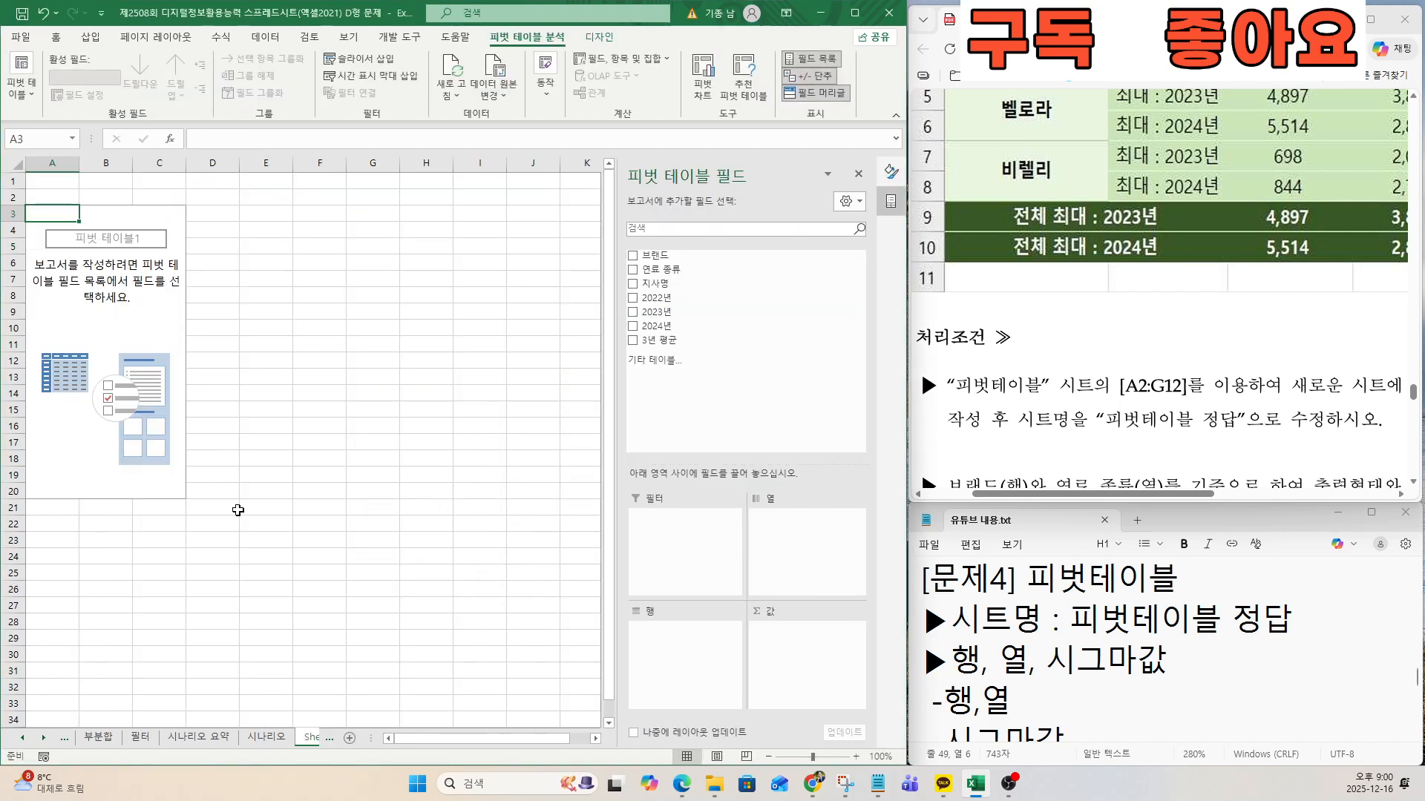
Rename the new pivot table worksheet as 피벗테이블 정답.
click(44, 737)
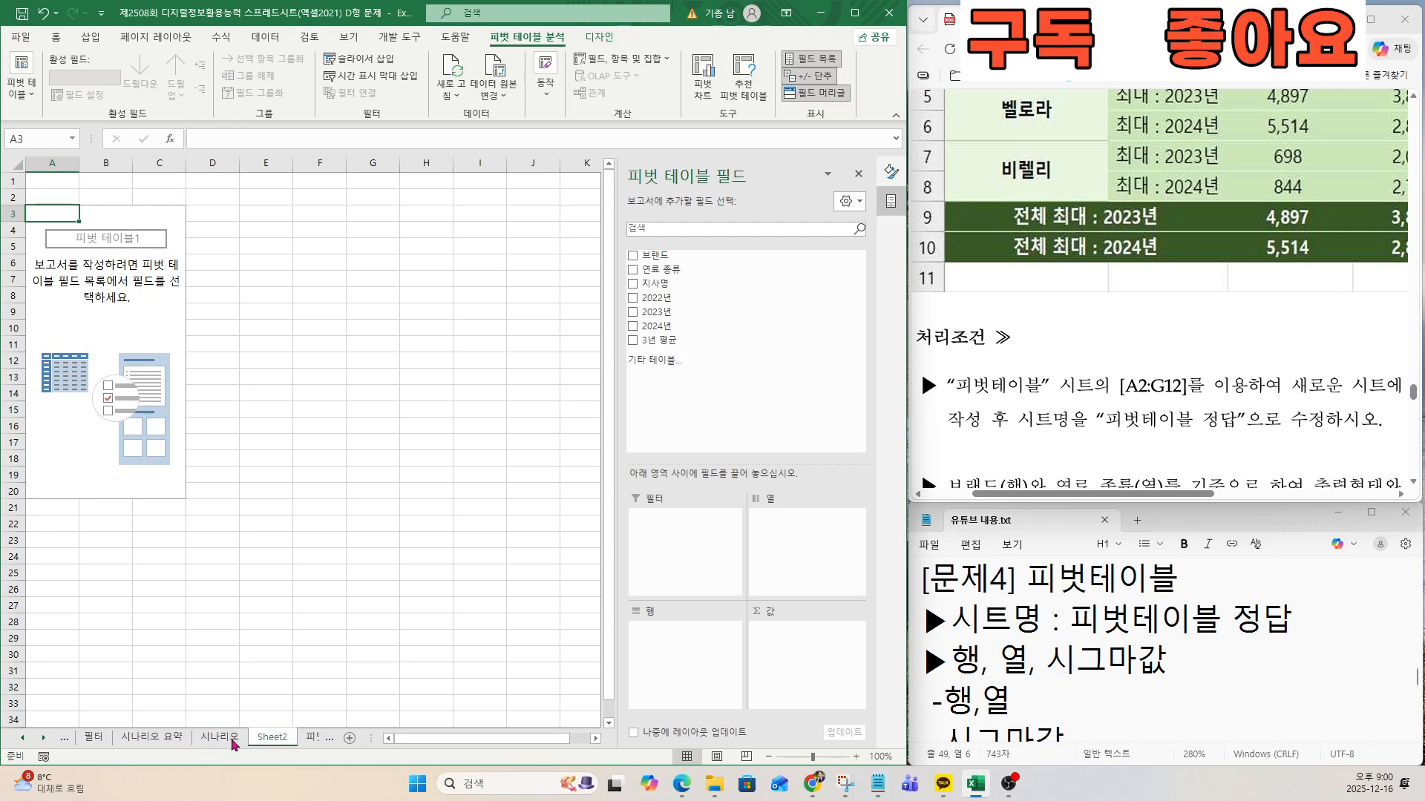
double_click(272, 739)
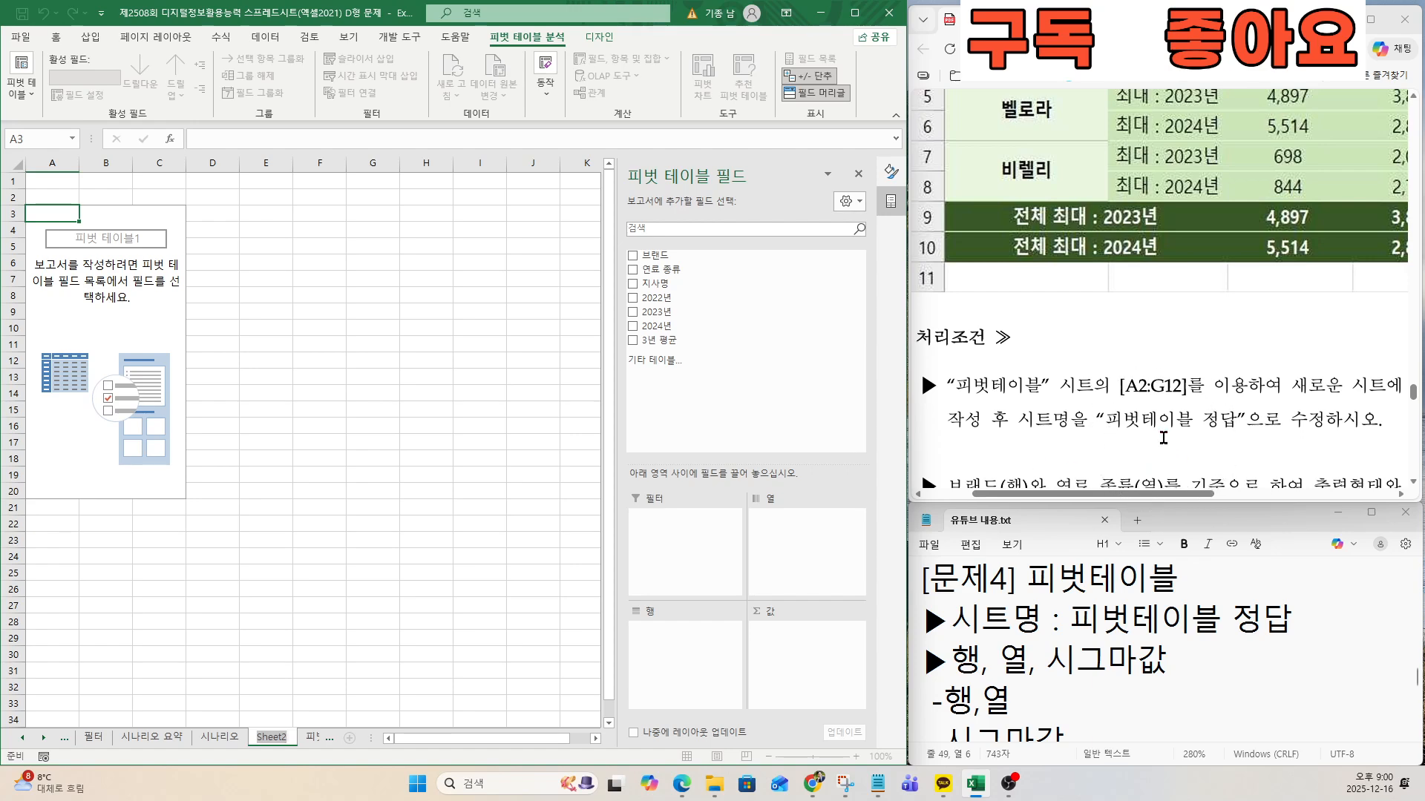
text(피벗)
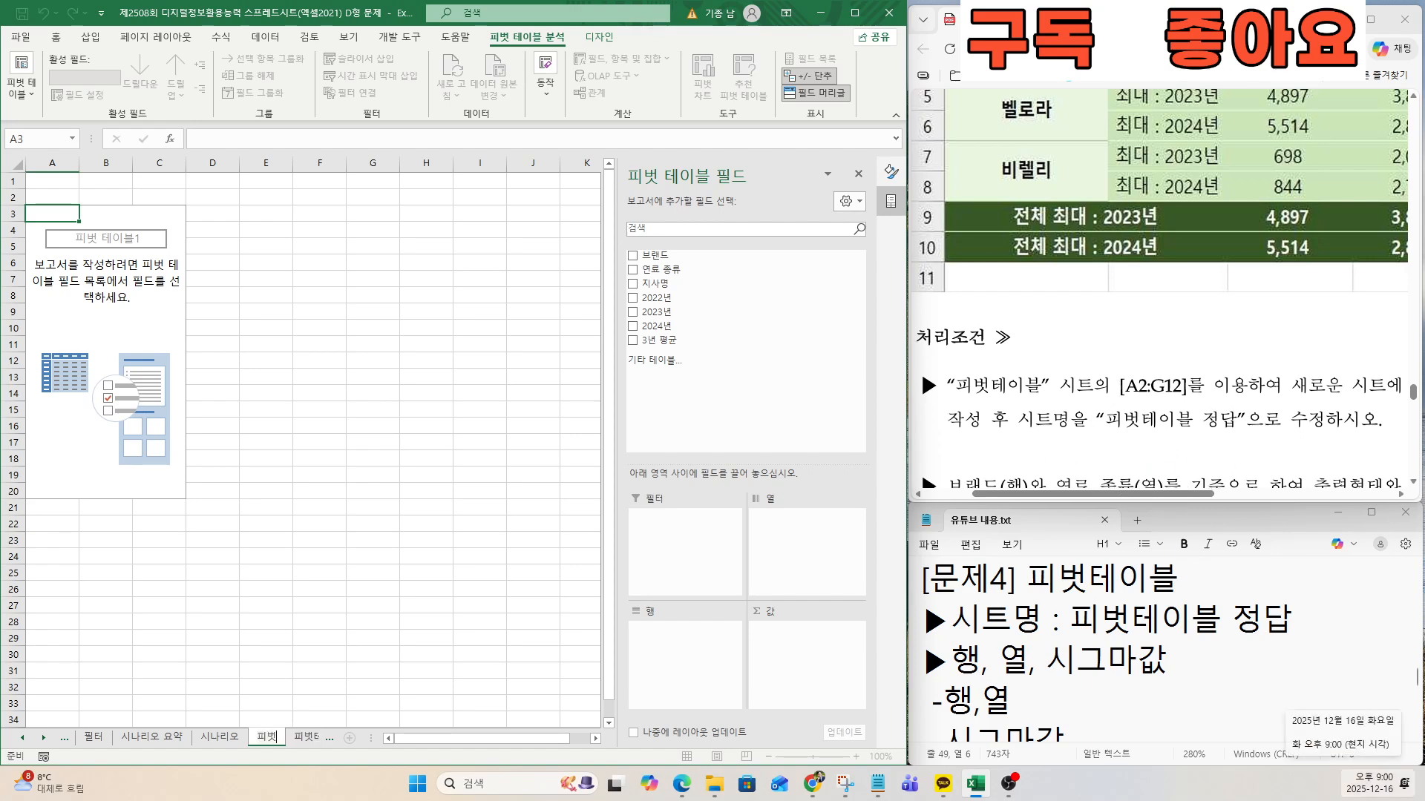
text(테이브 정대)
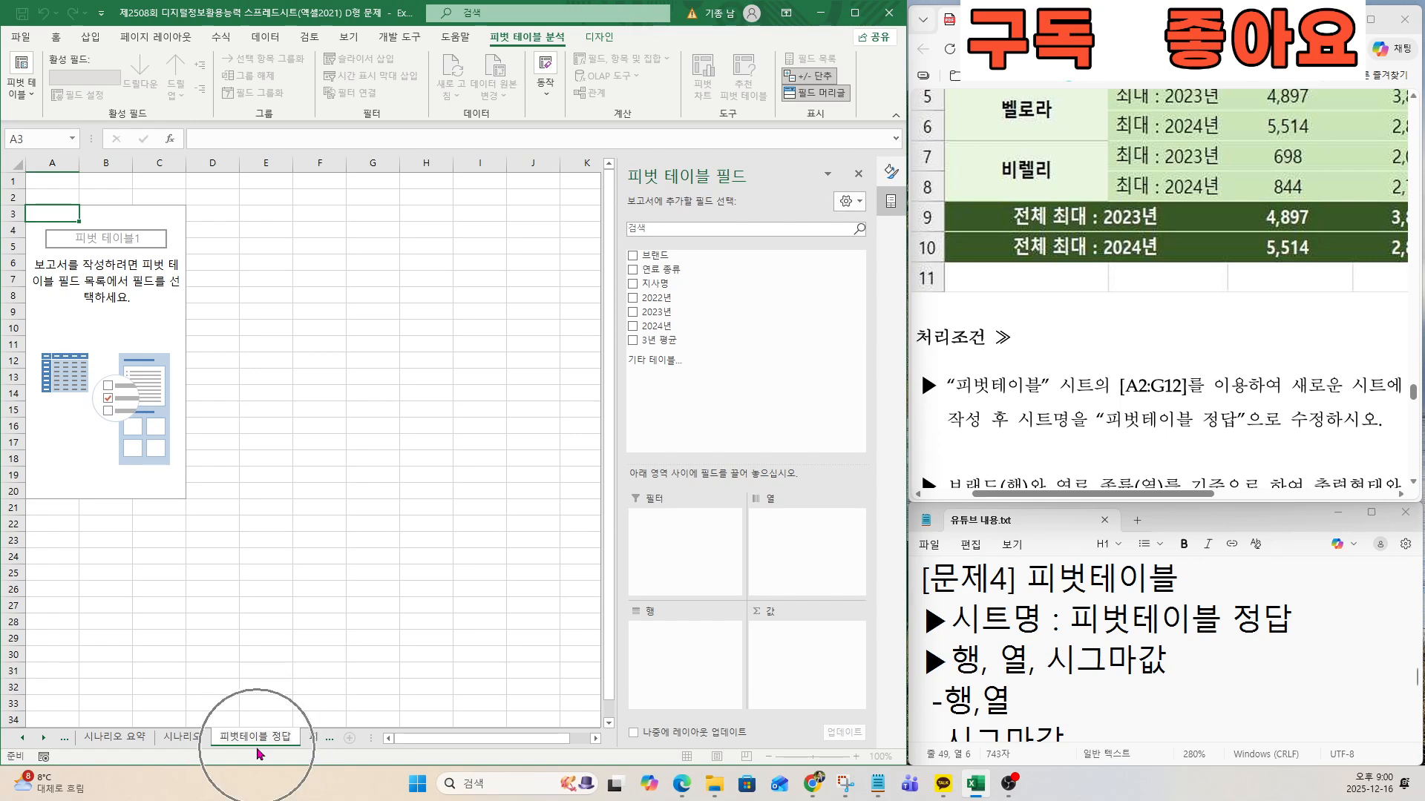
Place the 브랜드 field in the pivot table's rows and the 연료 종류 field in its columns.
key(Return)
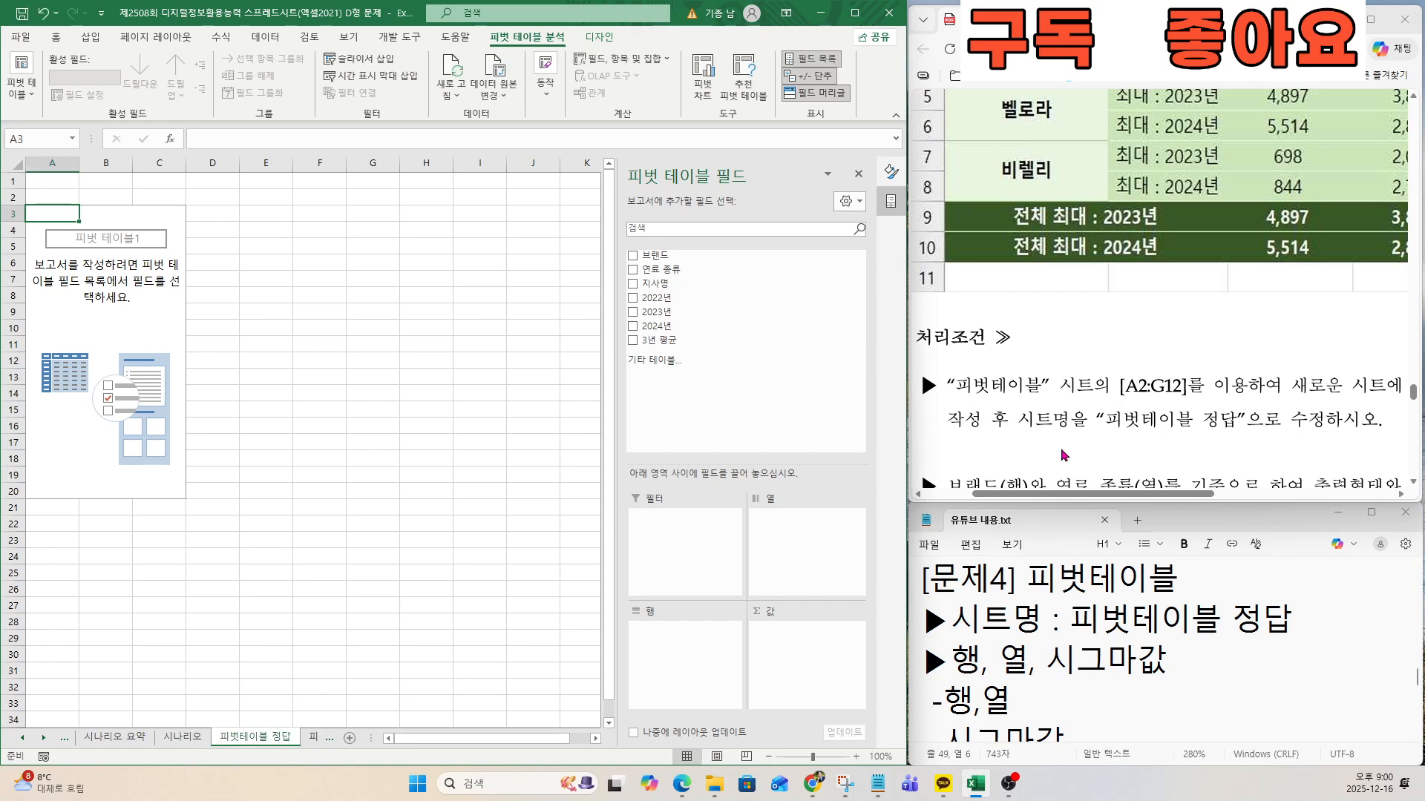
drag(1124, 419, 1201, 420)
scroll(1025, 421, down, 3)
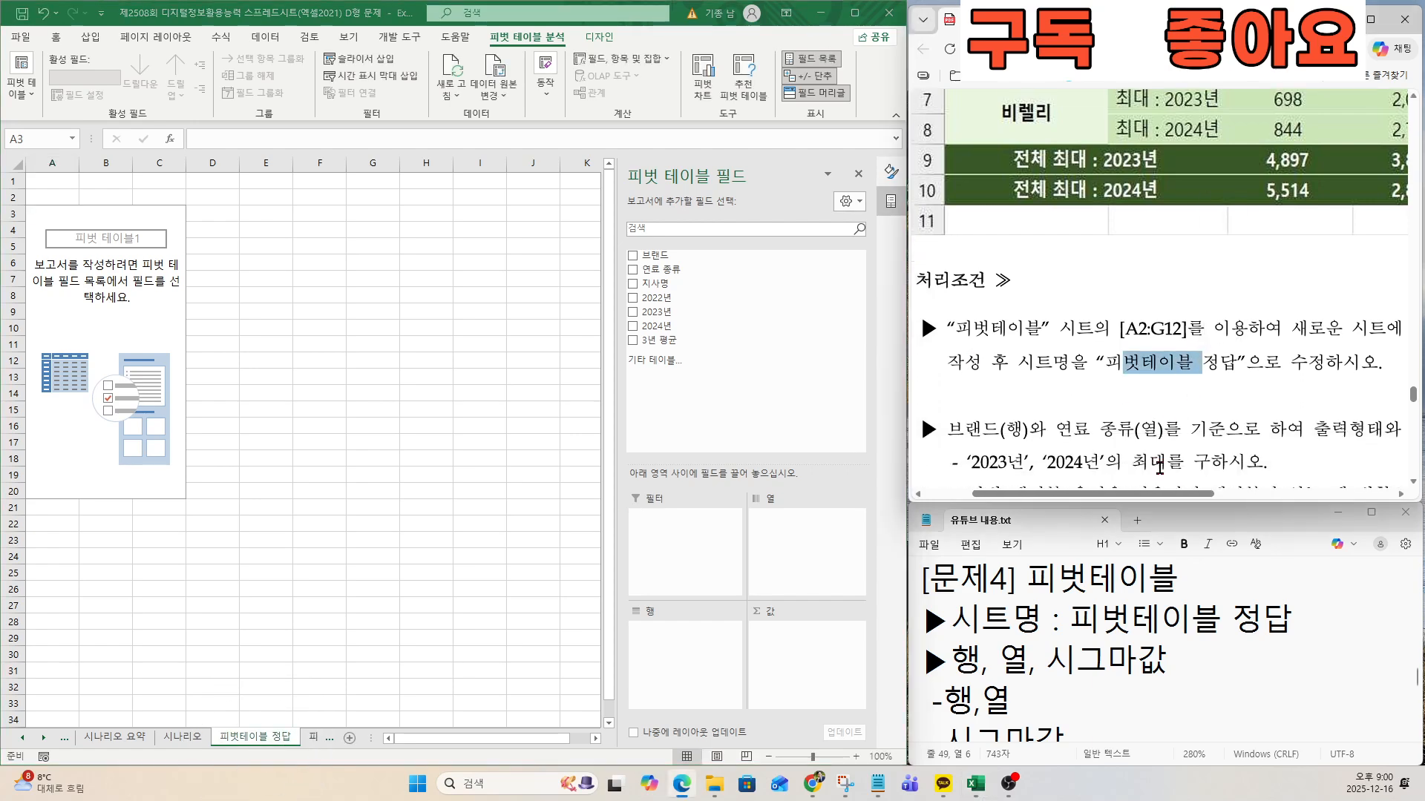
click(952, 385)
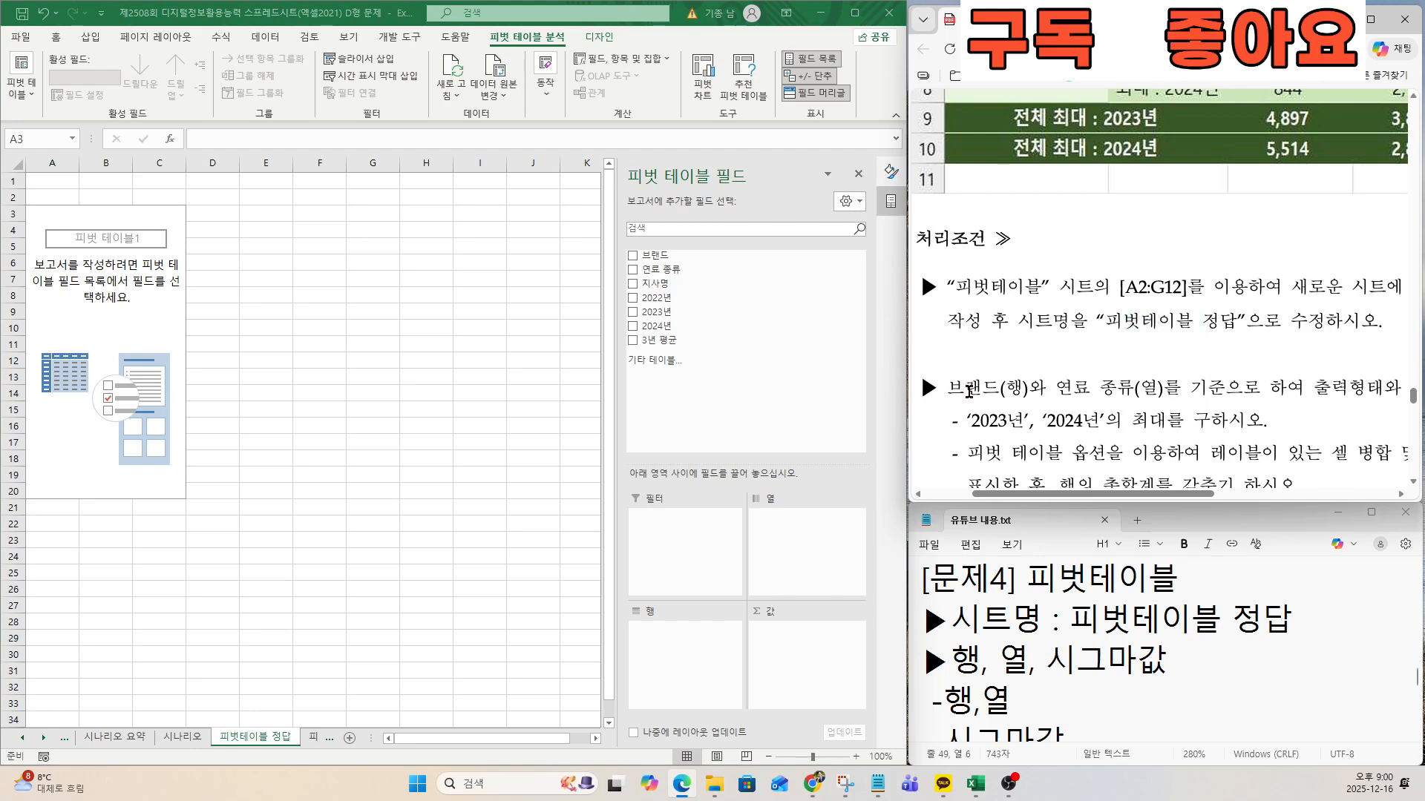
scroll(979, 399, down, 3)
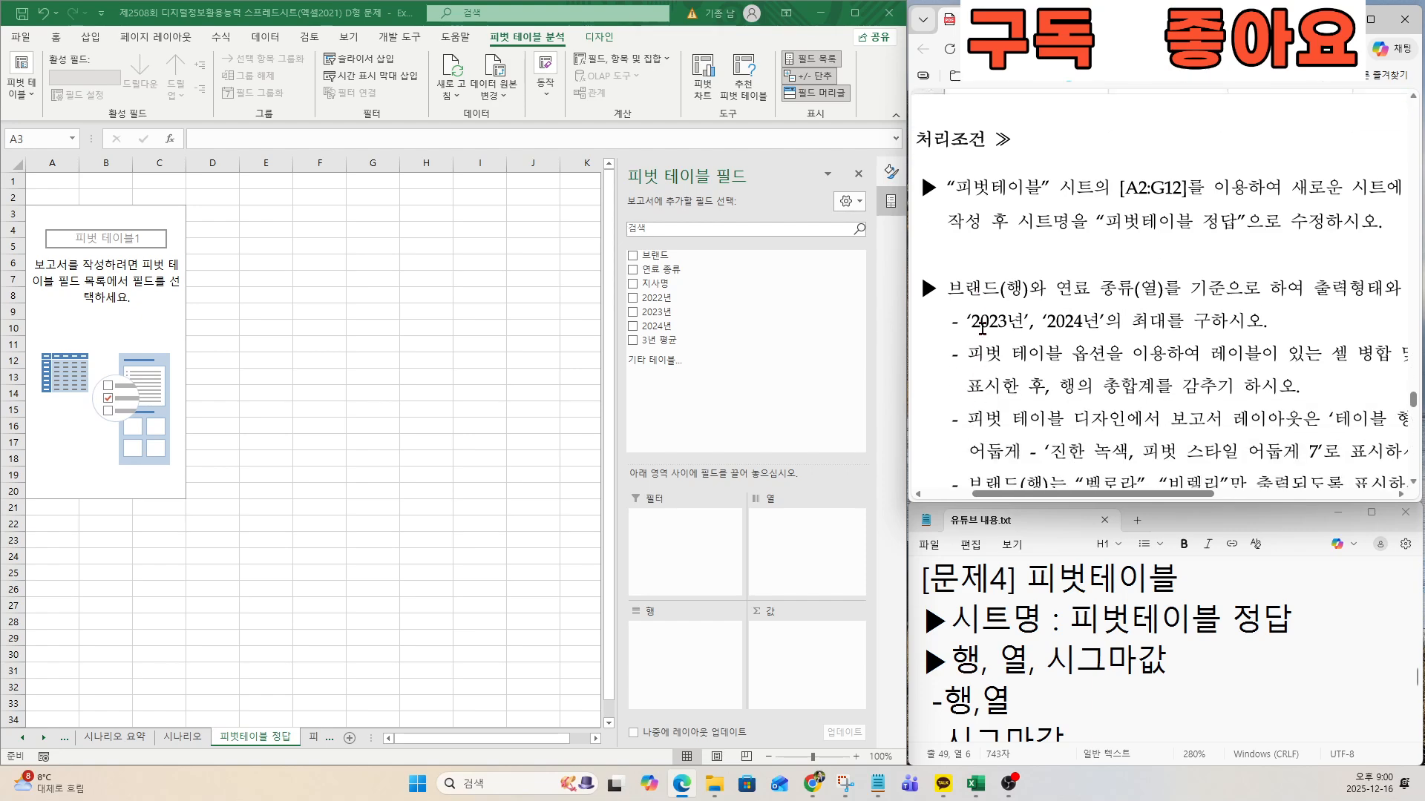
key(ctrl)
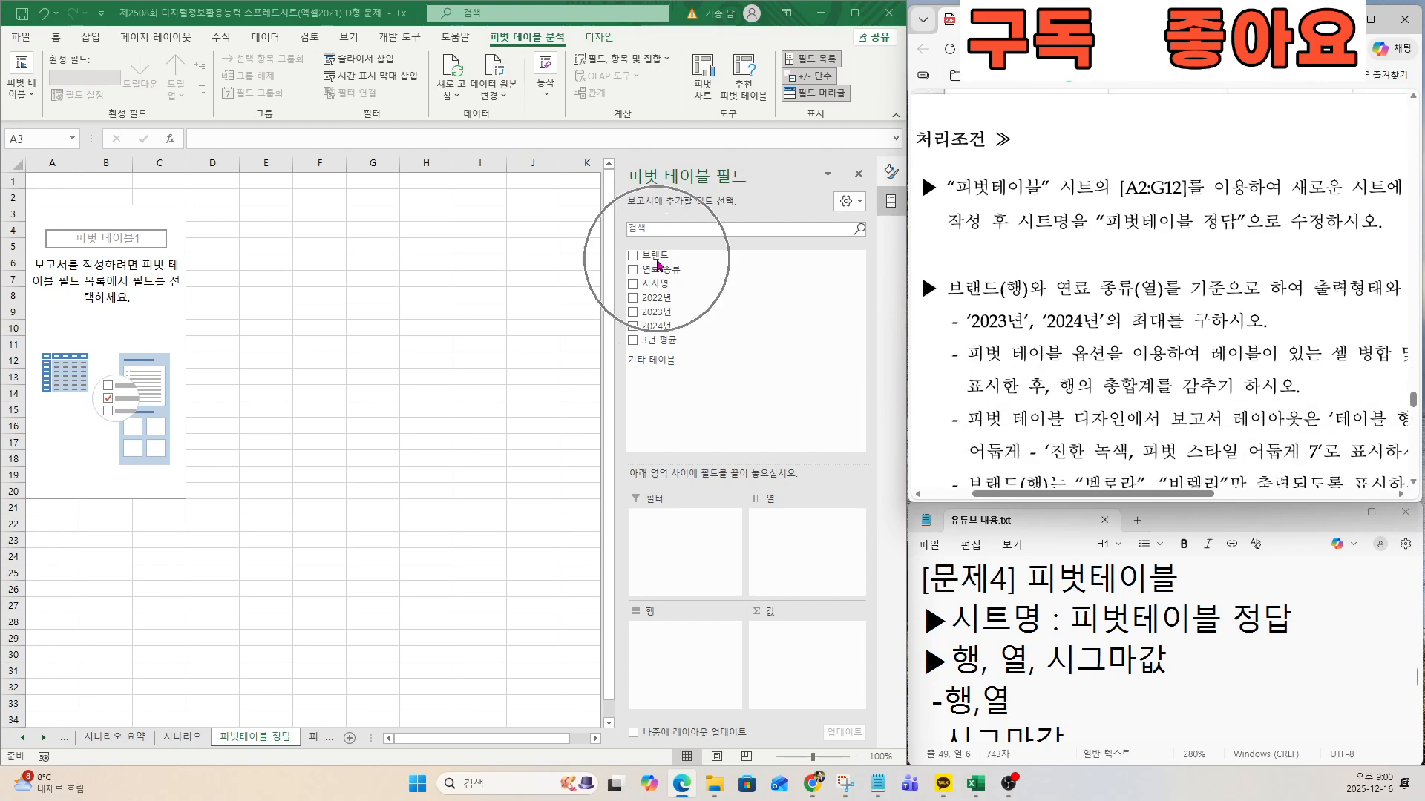
drag(655, 257, 667, 649)
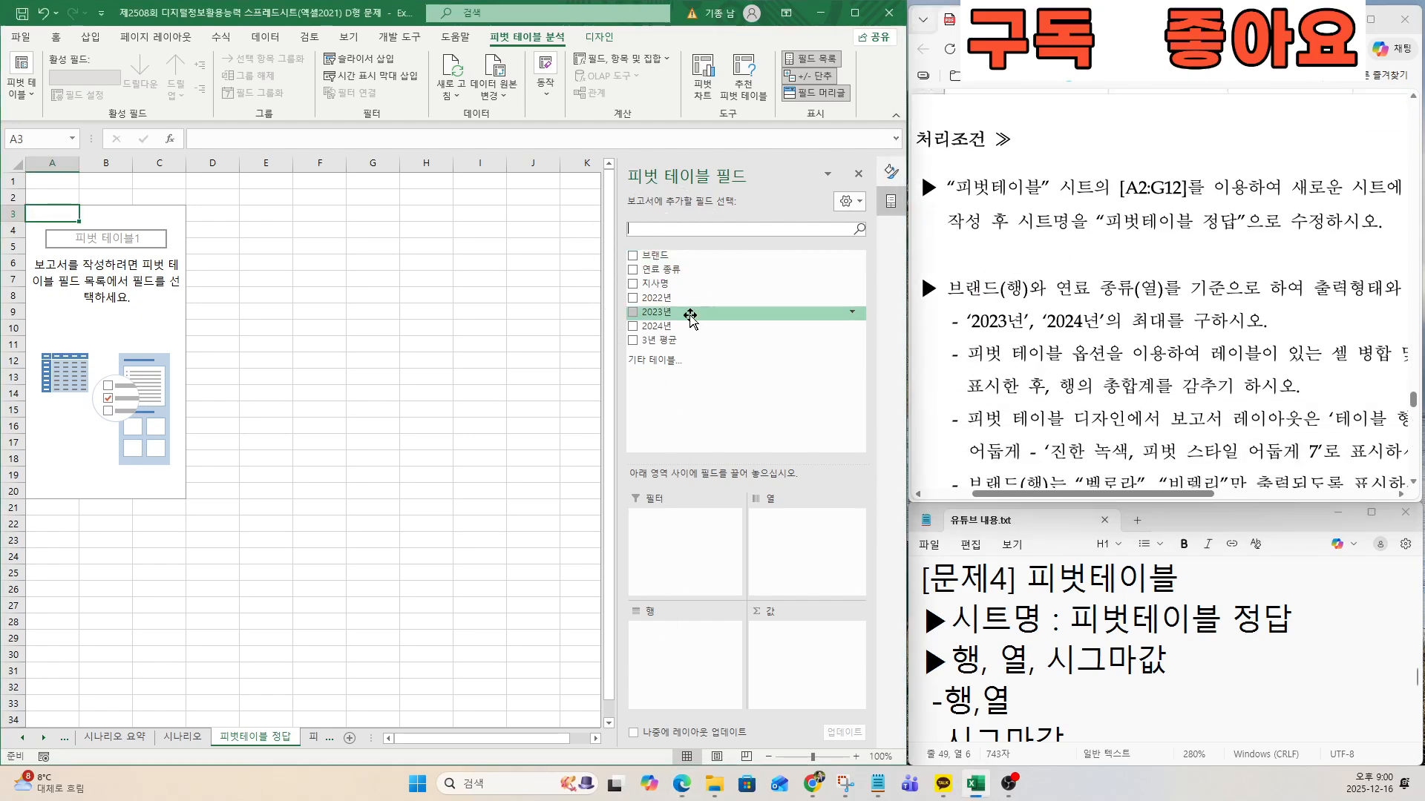
drag(653, 256, 682, 656)
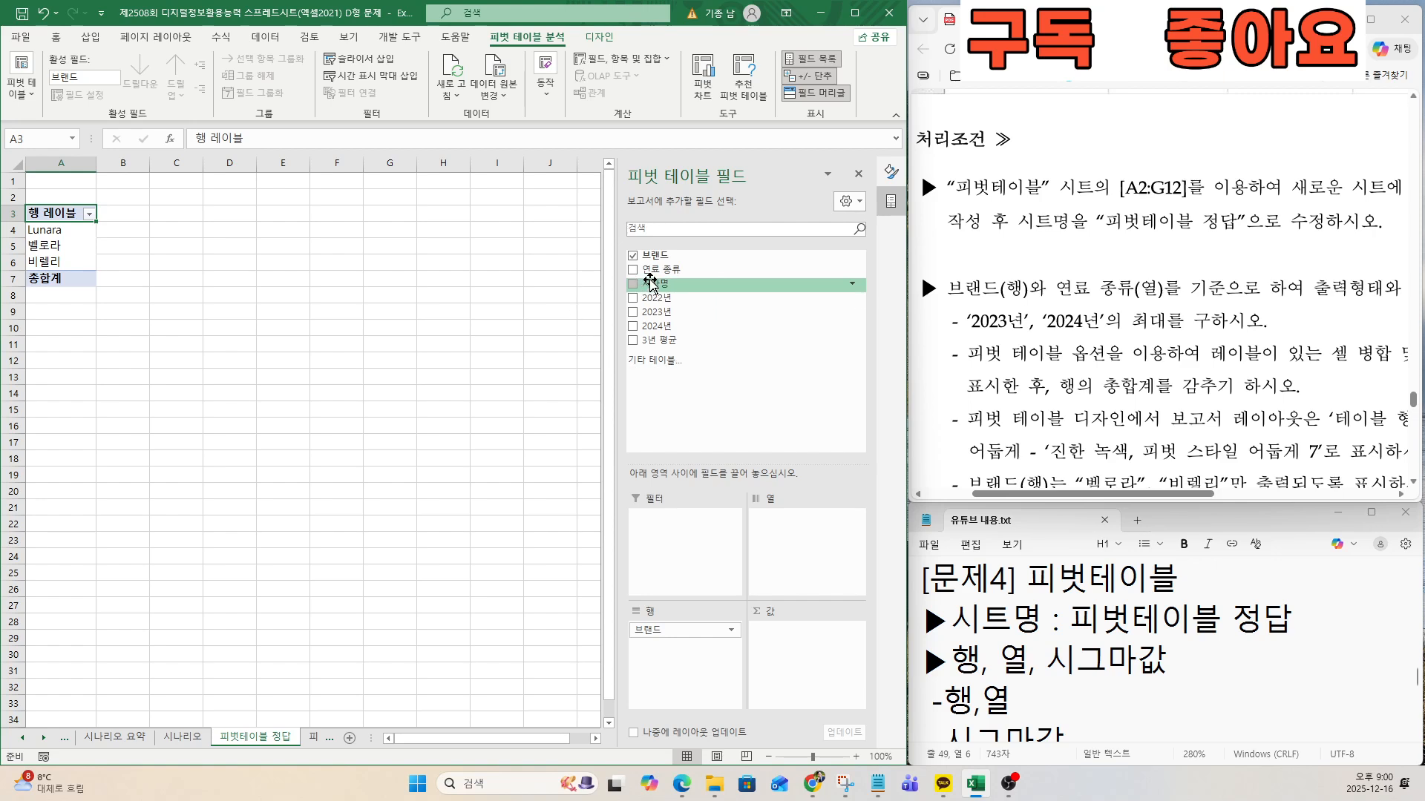
drag(653, 268, 788, 532)
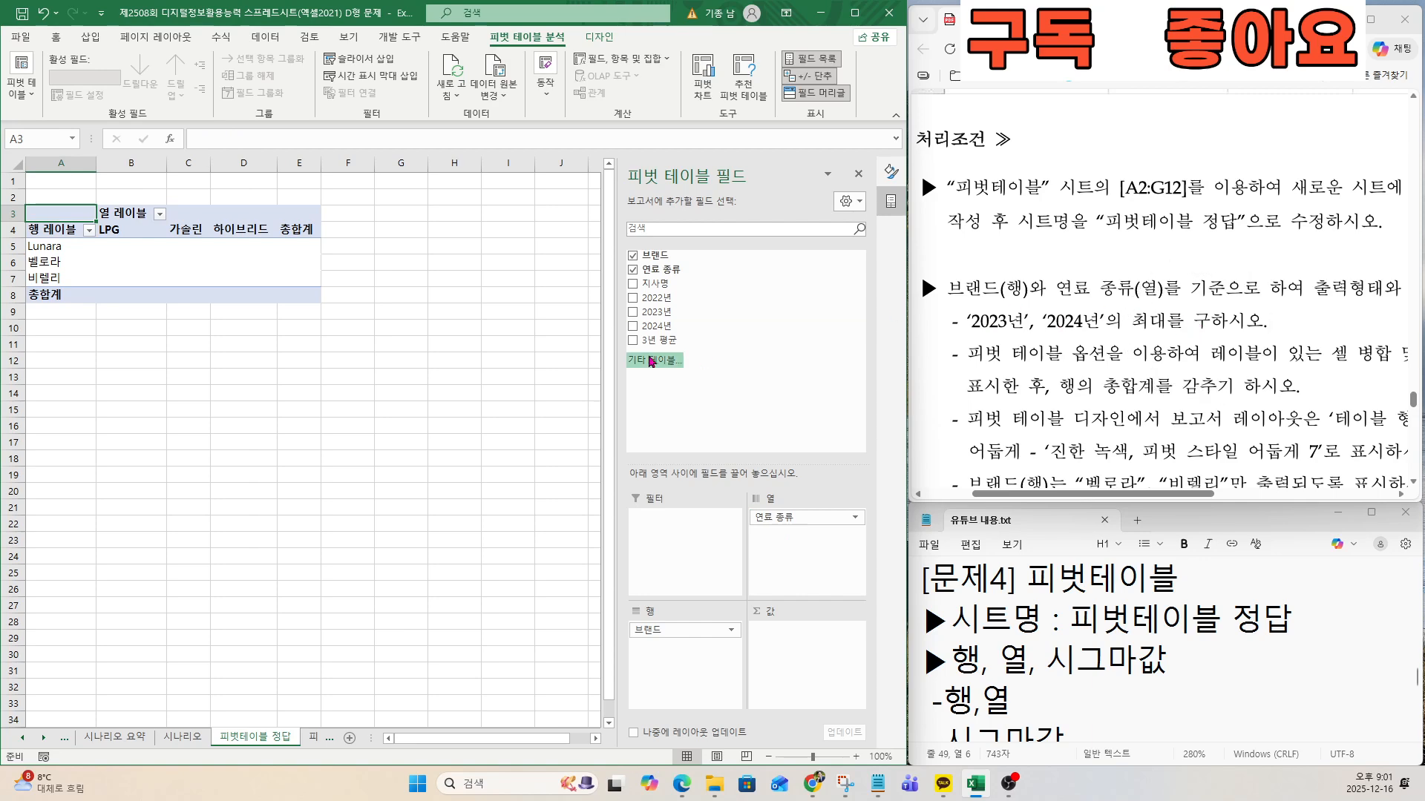
Add the 2023년 field to the pivot table's values and summarize it by 최대.
drag(655, 312, 785, 653)
click(779, 630)
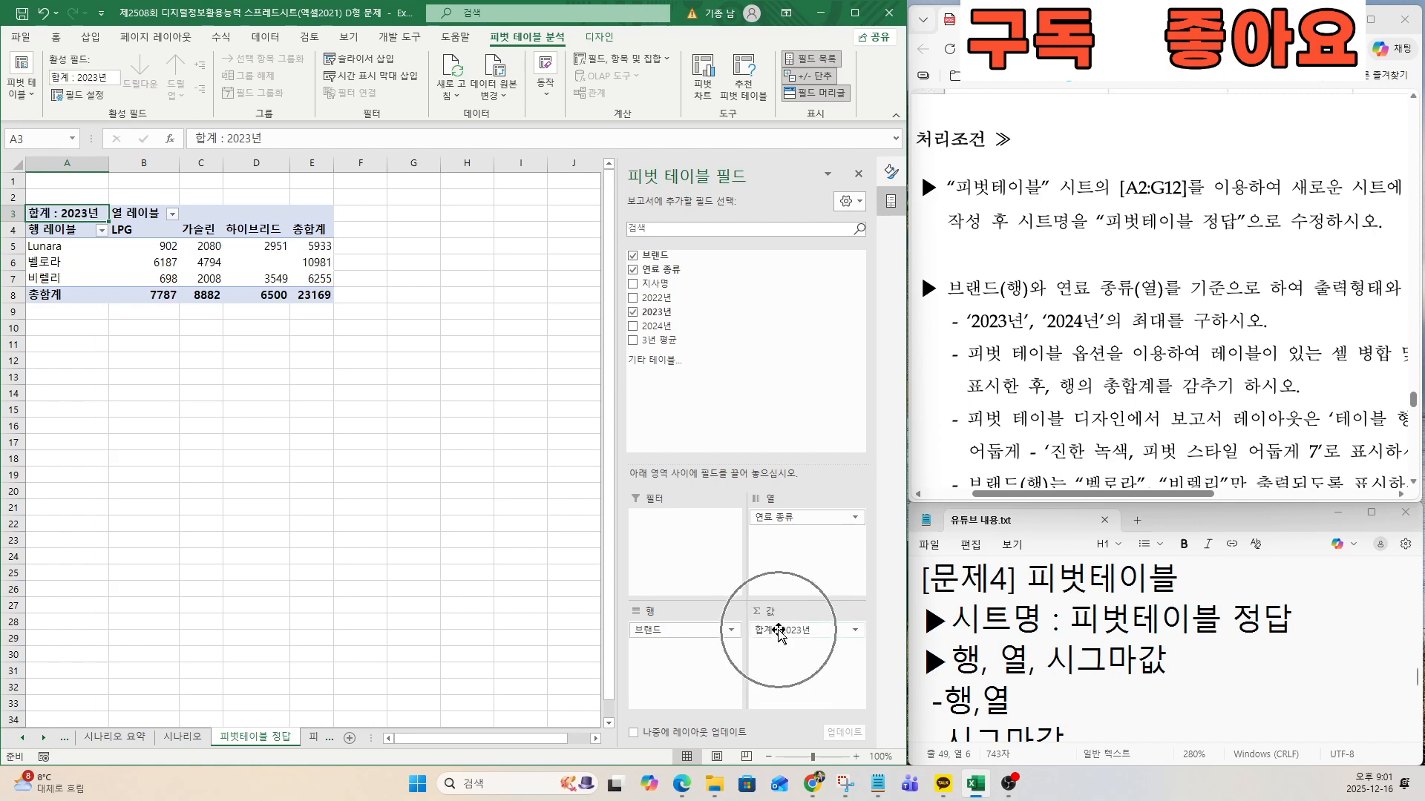
click(789, 615)
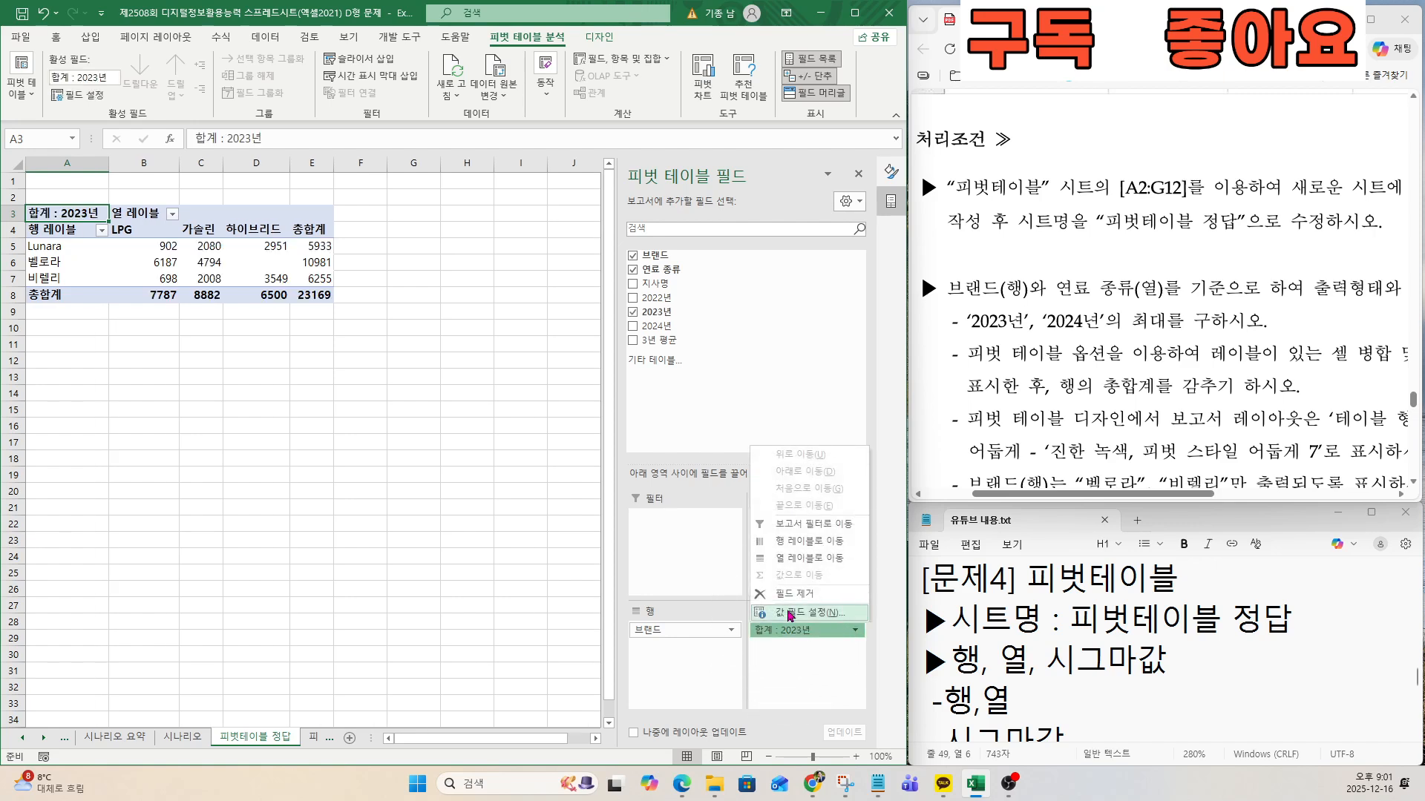
click(364, 439)
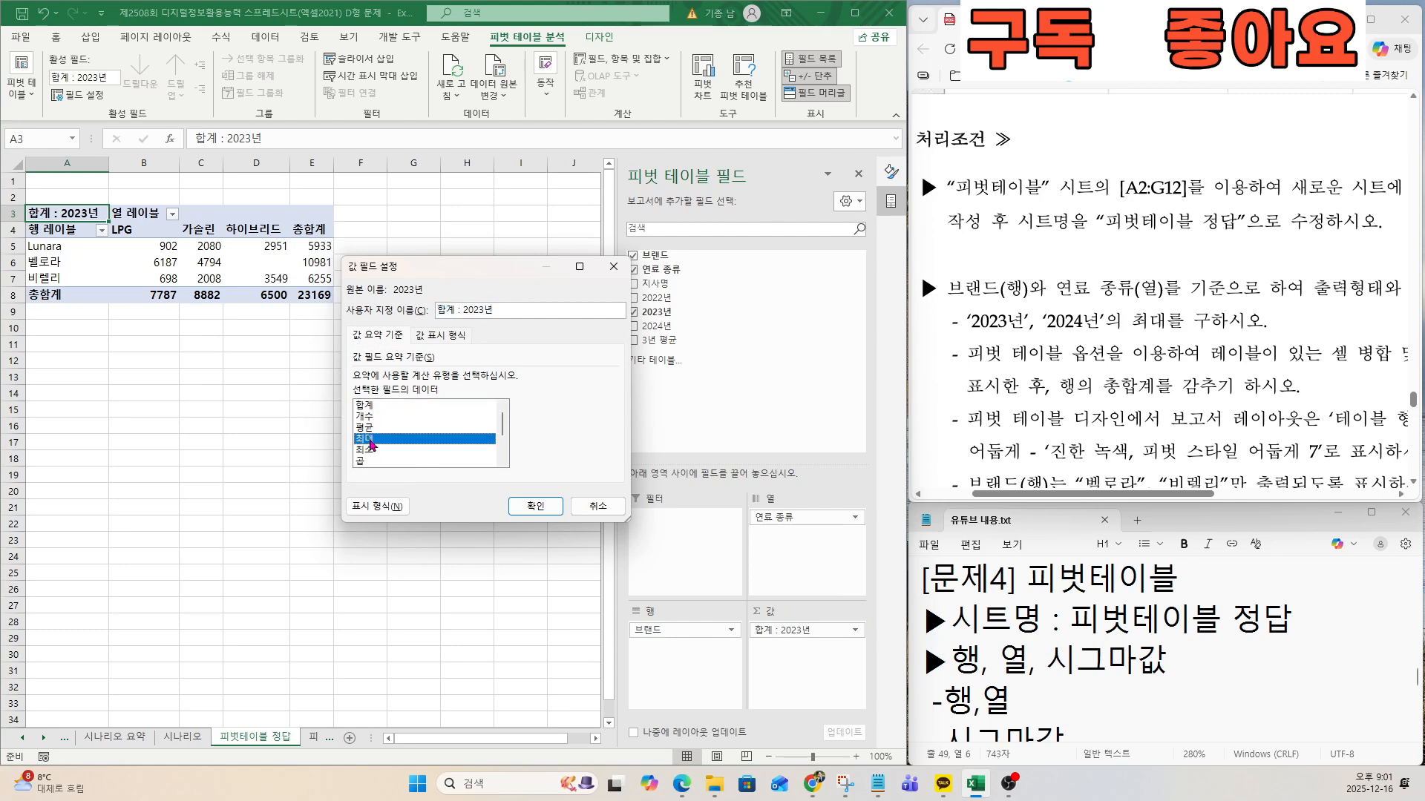
click(530, 506)
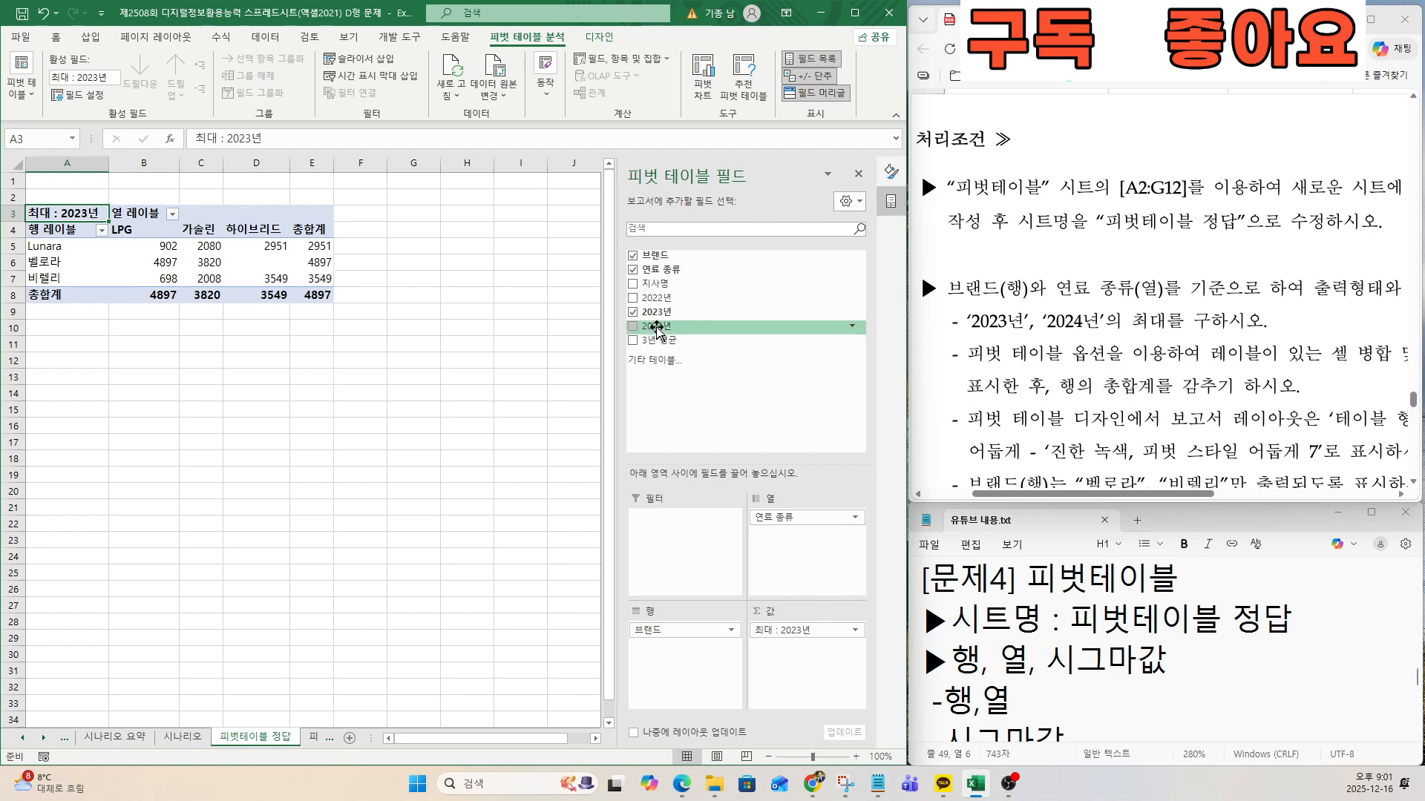
Add the 2024년 field to the pivot table's values and summarize it by 최대.
drag(657, 328, 798, 649)
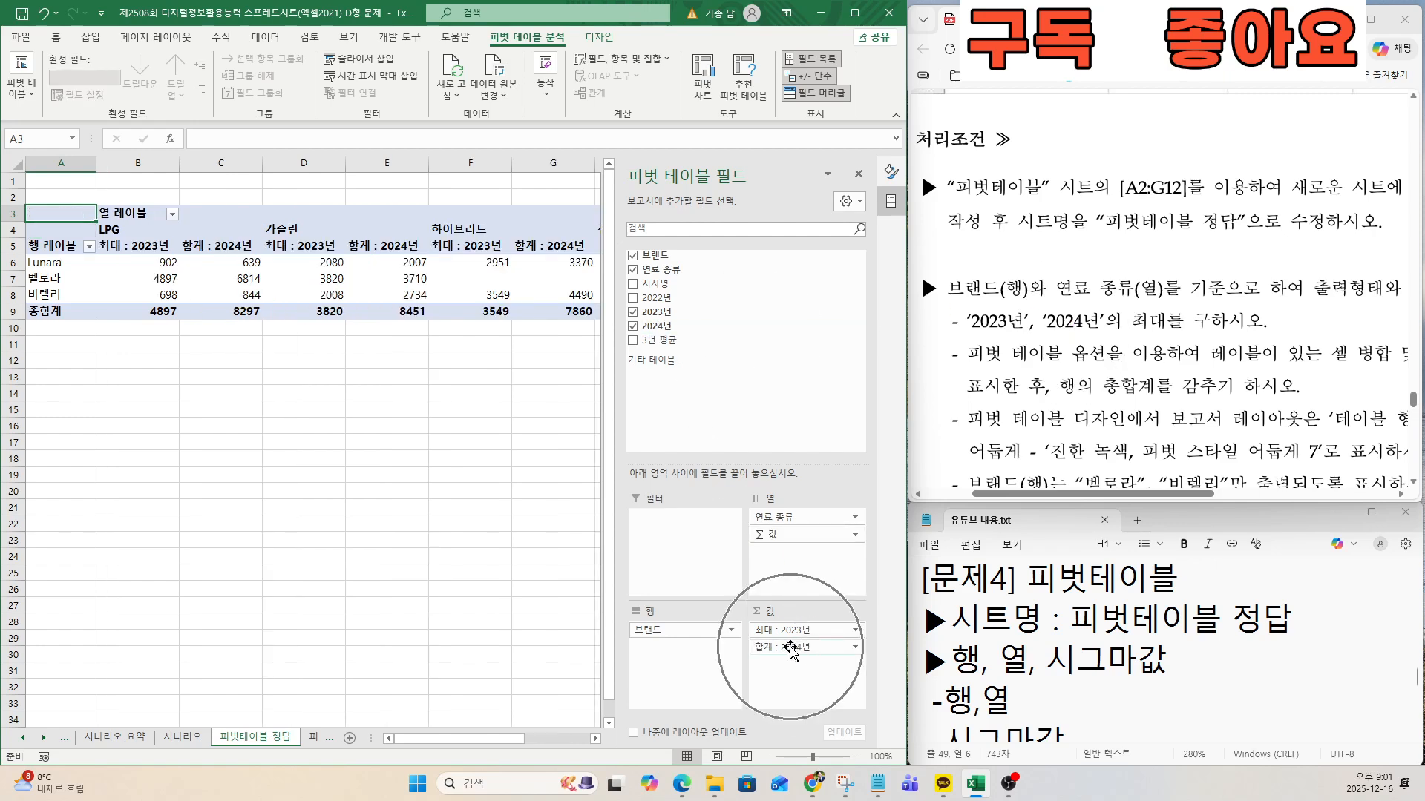
click(791, 649)
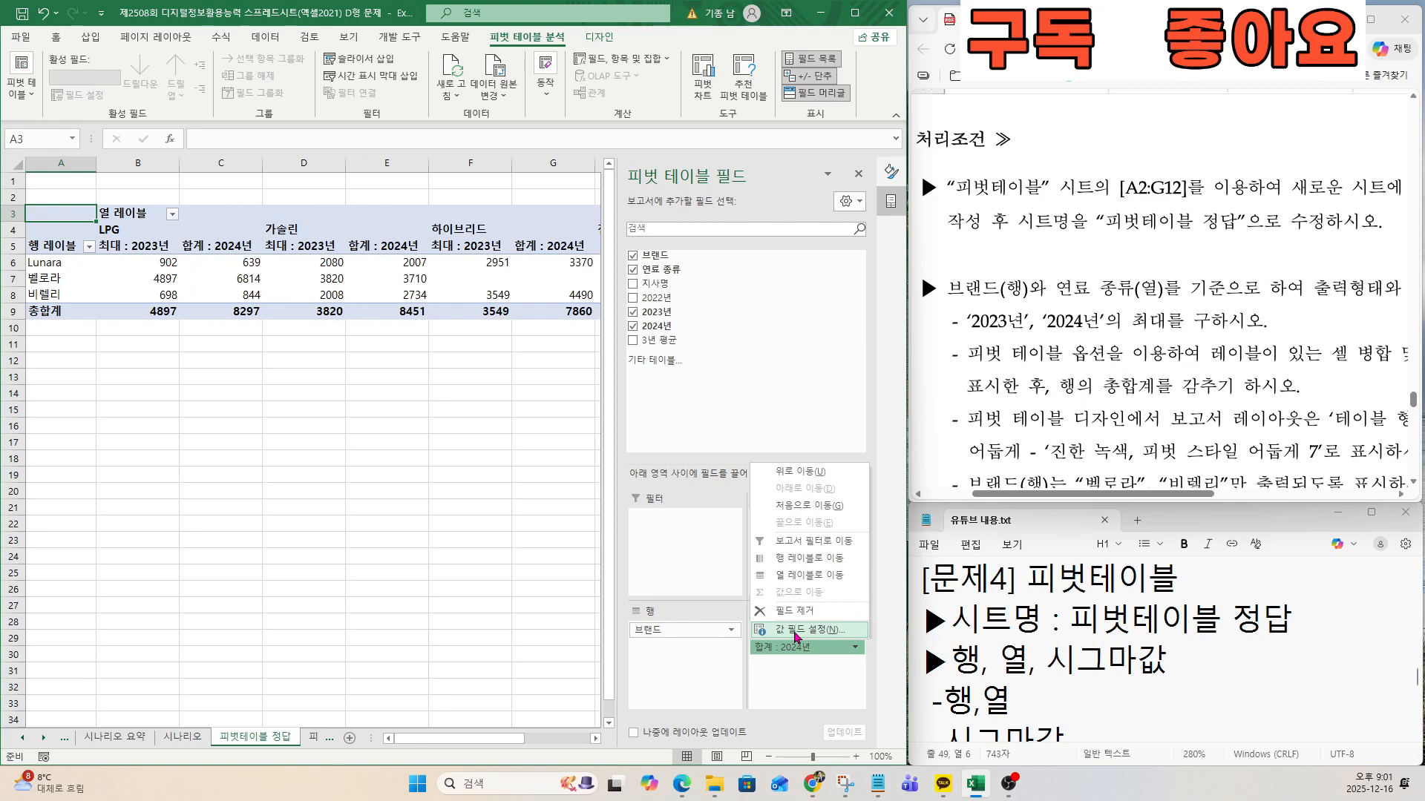
click(795, 630)
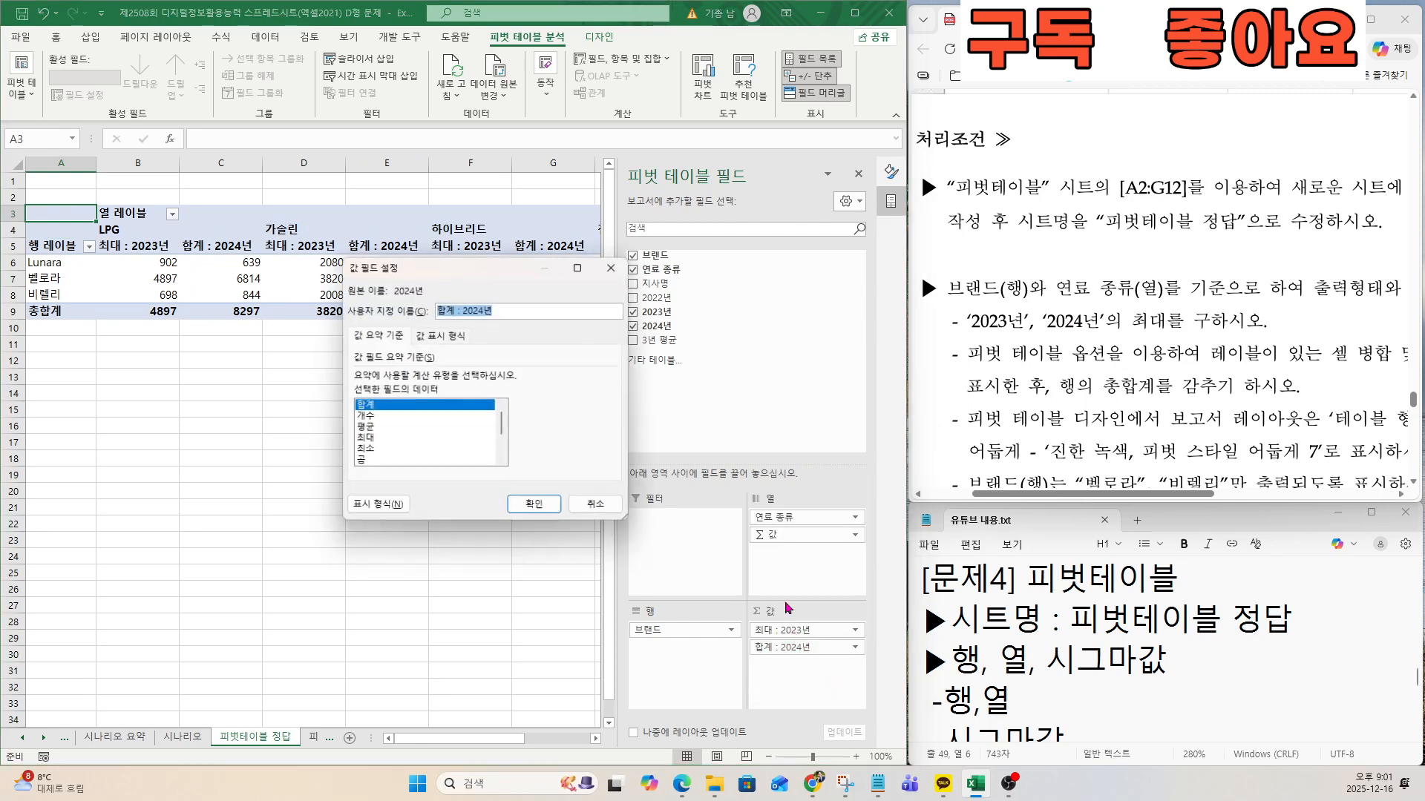
click(373, 440)
click(535, 505)
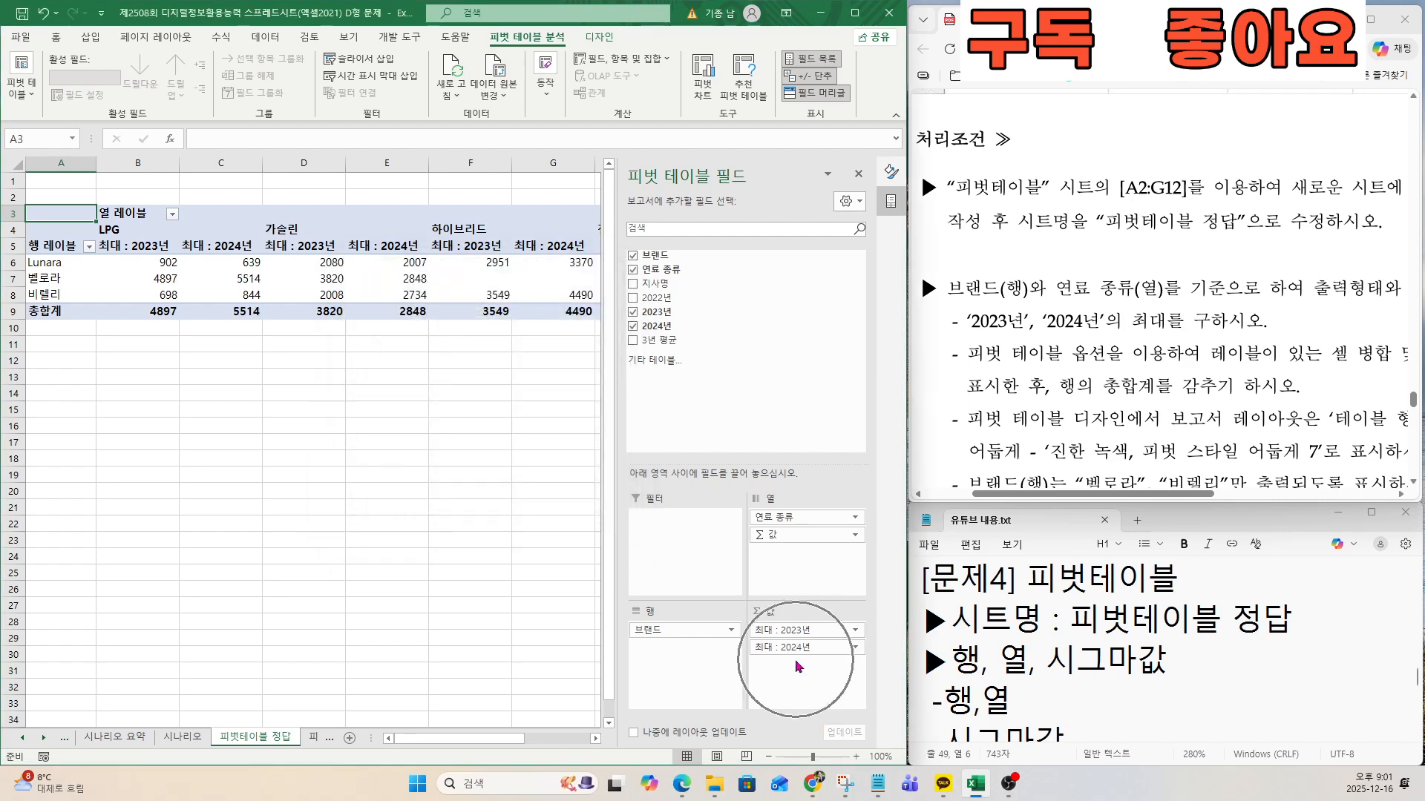
Following the exam document's conditions, enable merging and centering of cells with labels in the pivot table options.
key(ctrl)
drag(969, 355, 1055, 356)
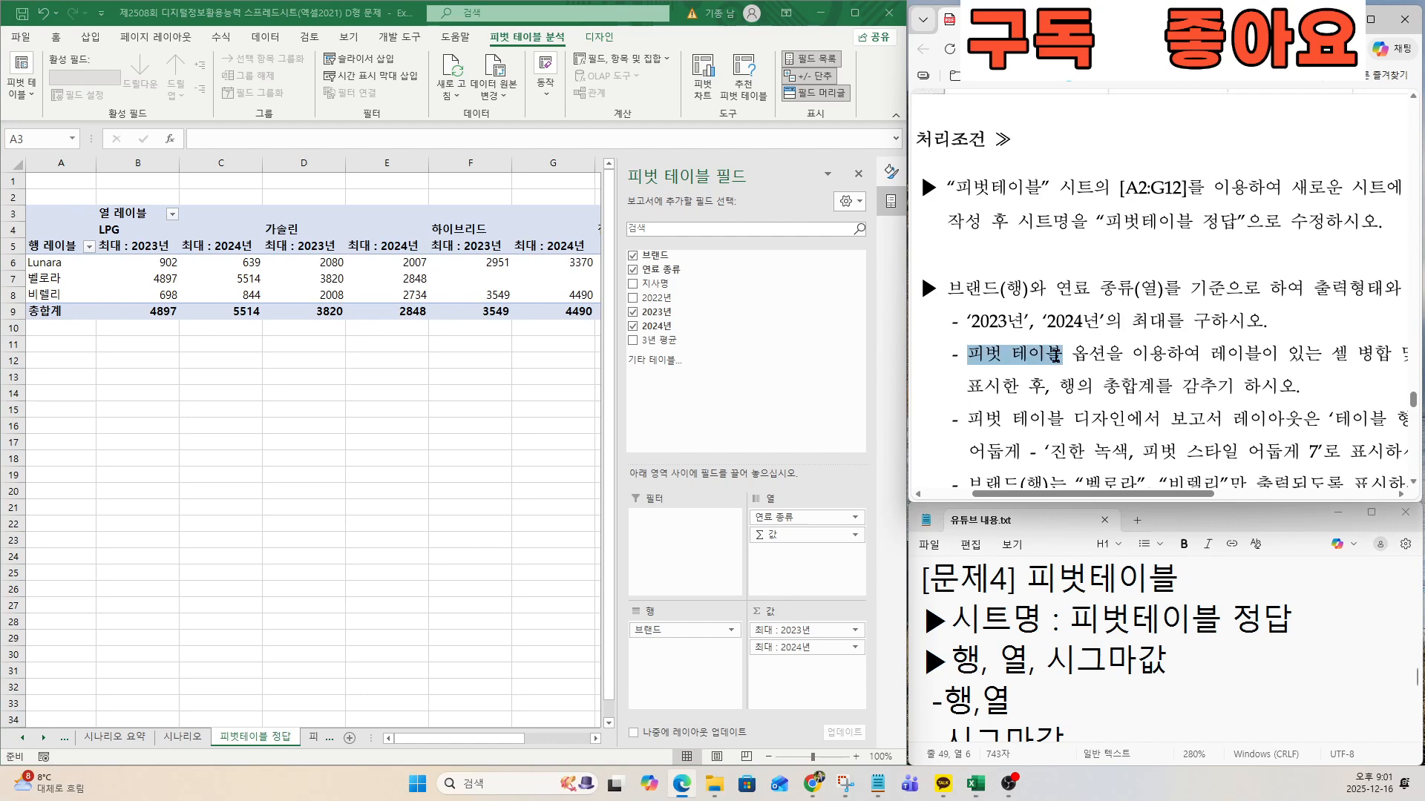
click(1081, 374)
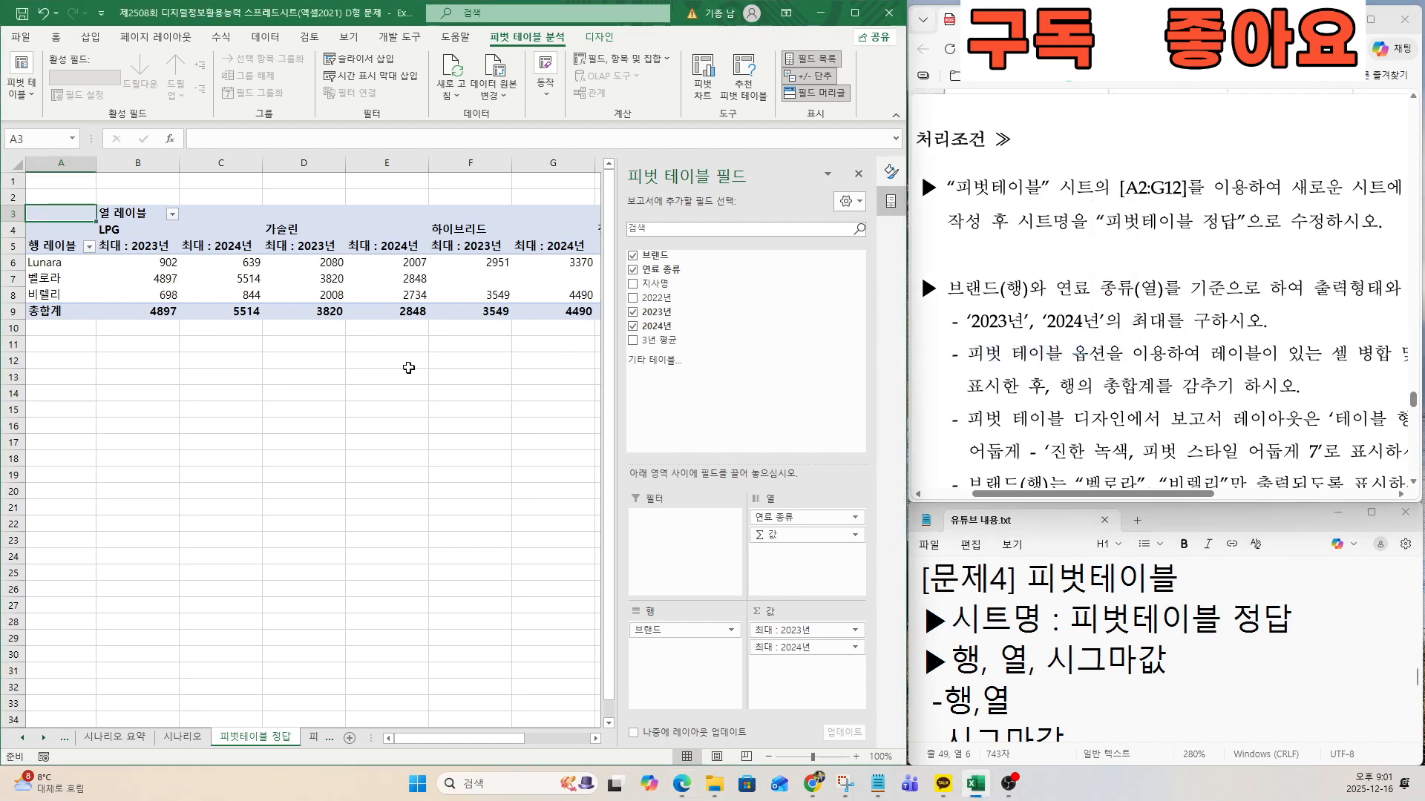
click(370, 267)
right_click(367, 265)
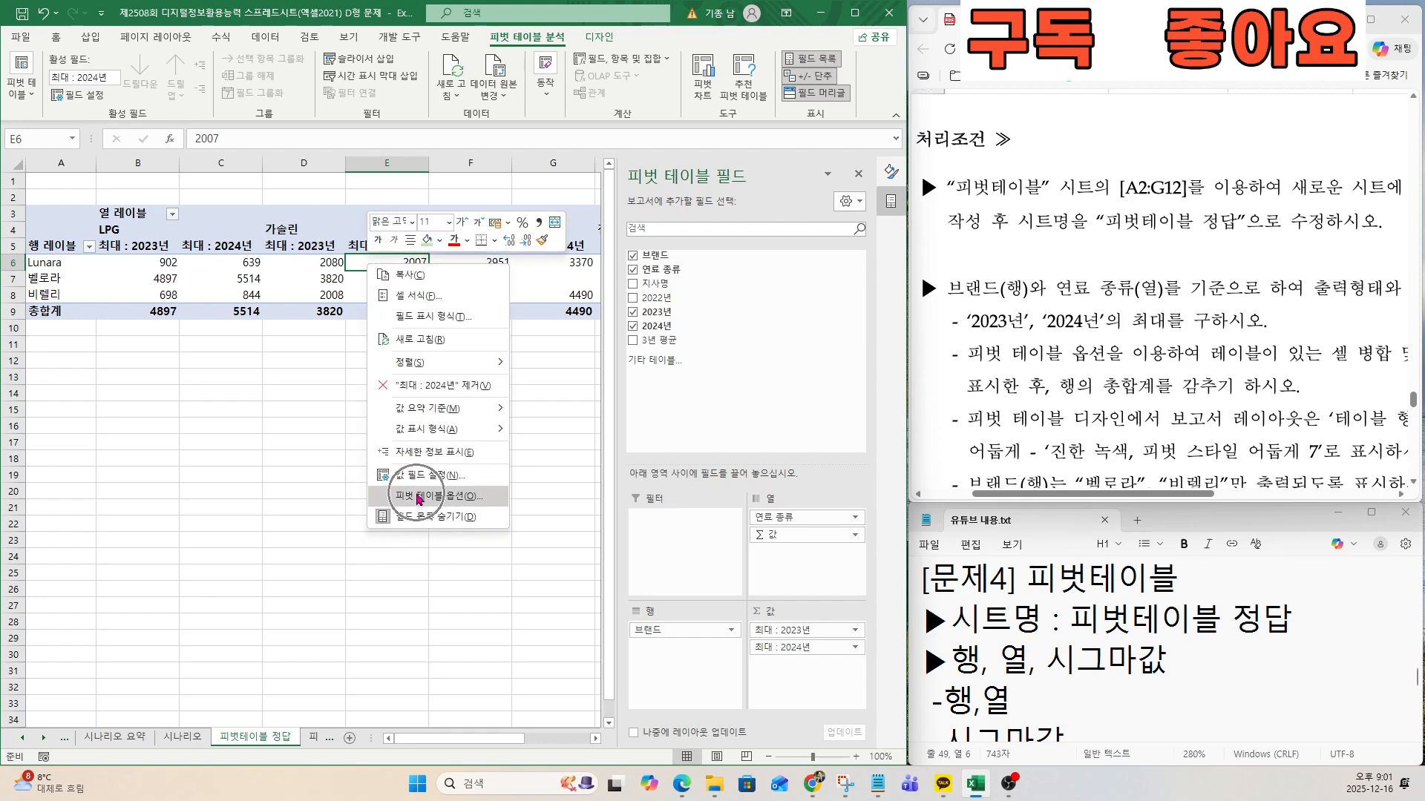
click(418, 497)
drag(1229, 365, 1327, 366)
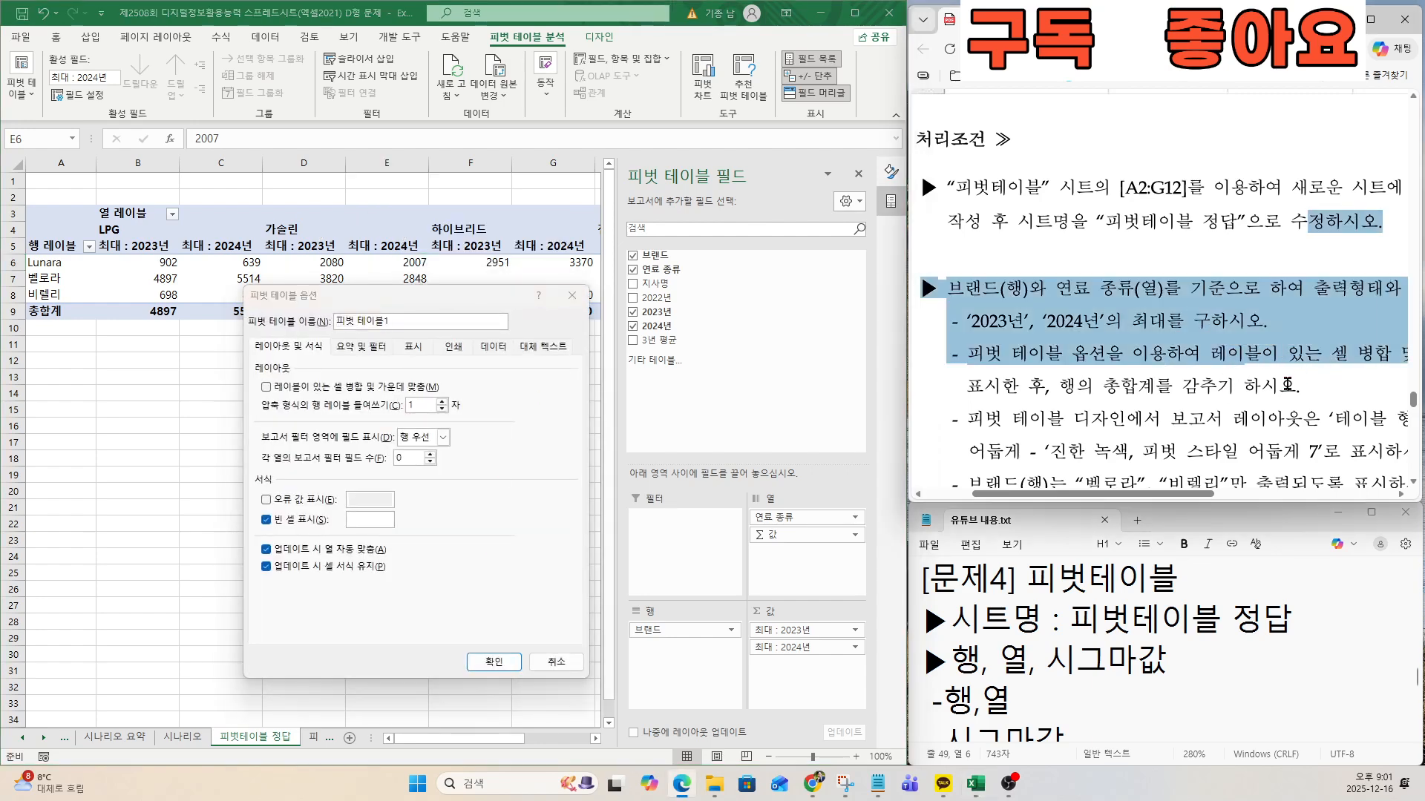
scroll(1284, 383, down, 4)
click(1215, 386)
drag(1202, 370, 1332, 371)
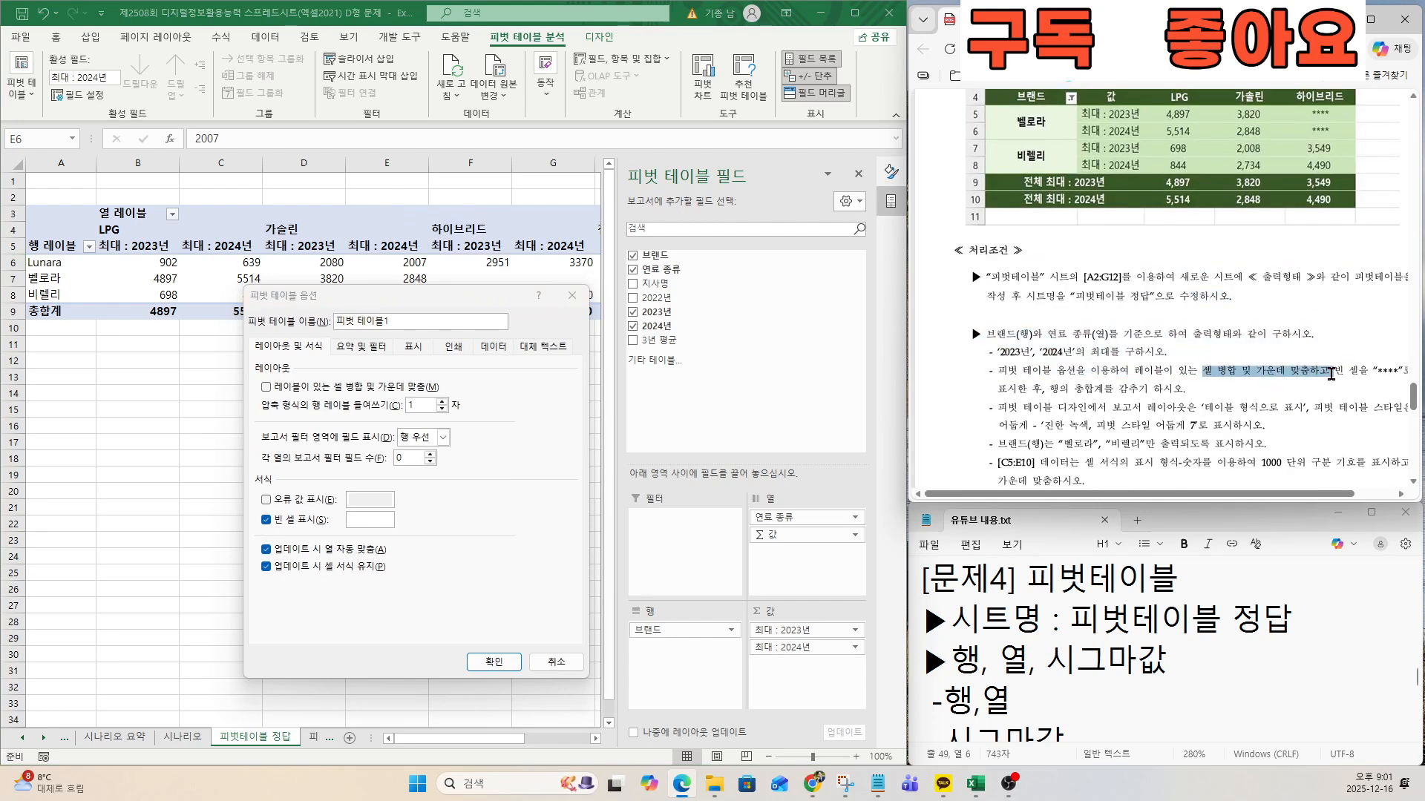
scroll(1231, 402, down, 3)
click(1215, 277)
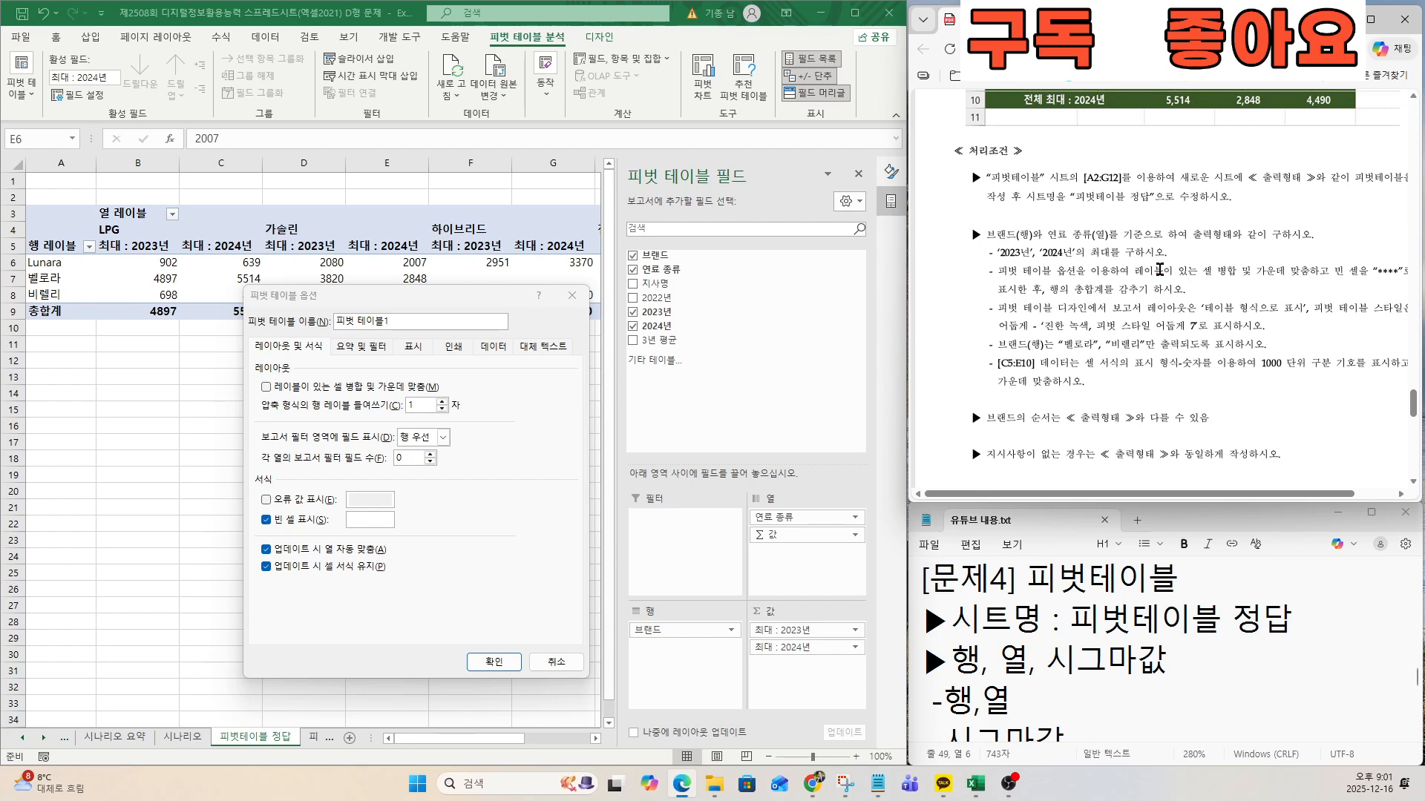
drag(1142, 270, 1318, 272)
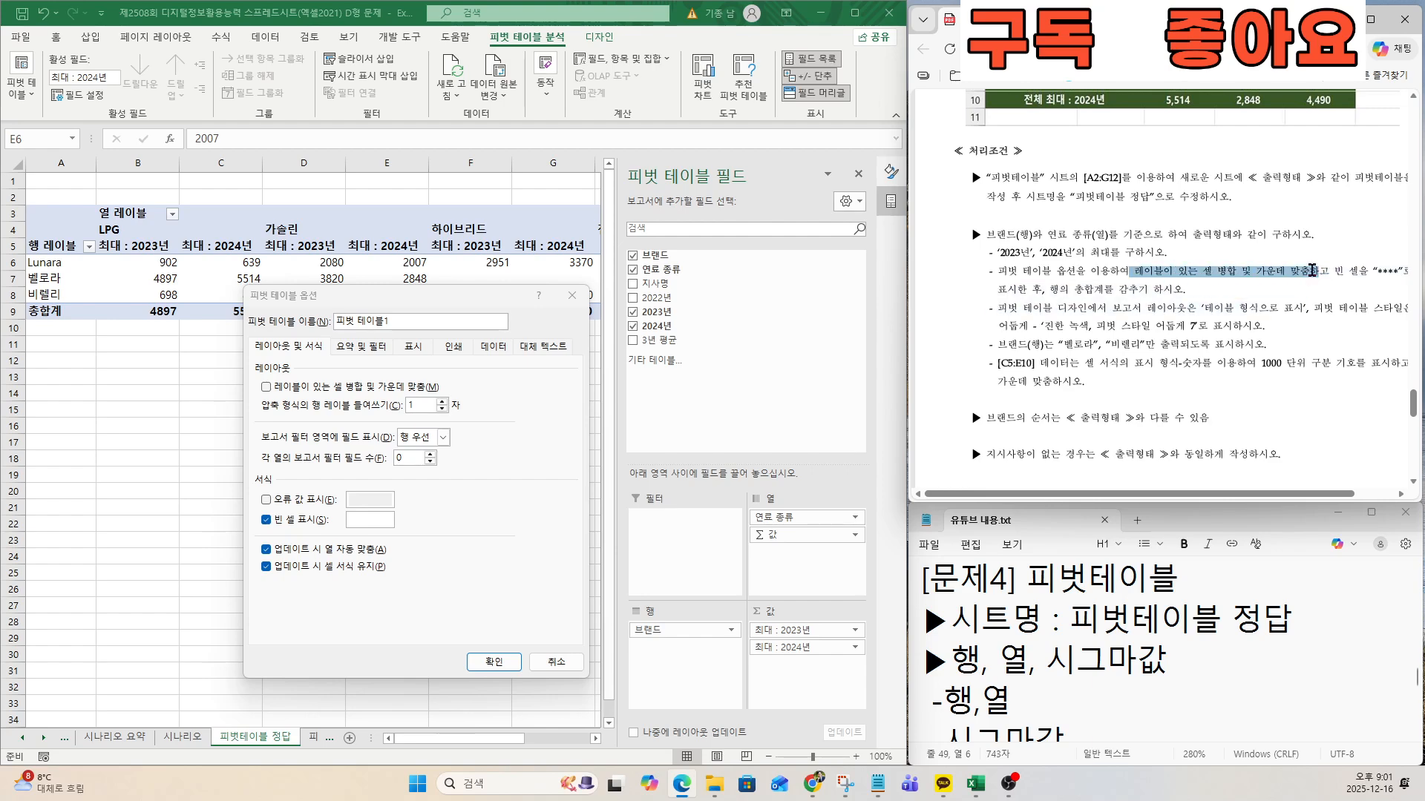
click(266, 387)
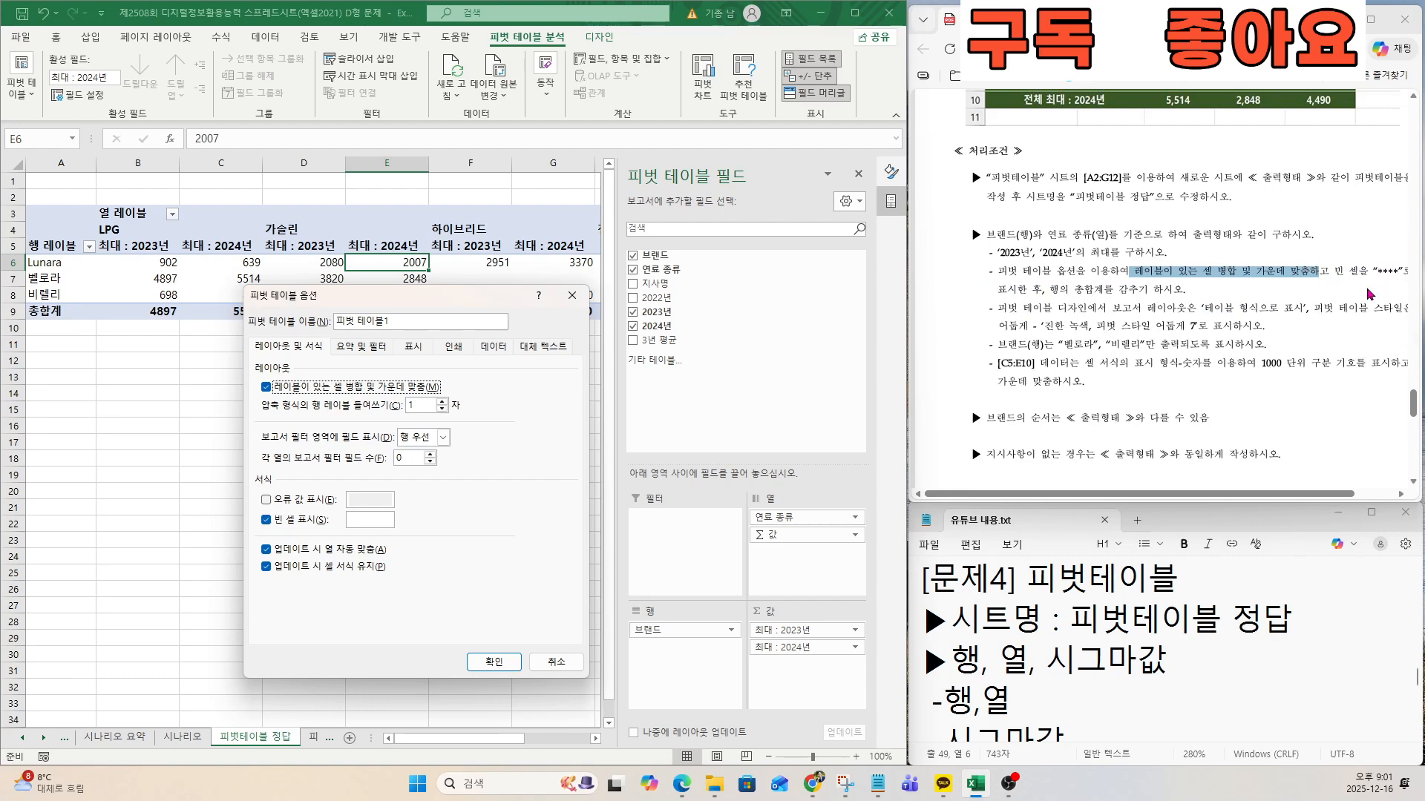
Set the pivot table's empty cells to display ****, as the exam document requires.
scroll(1387, 297, up, 5)
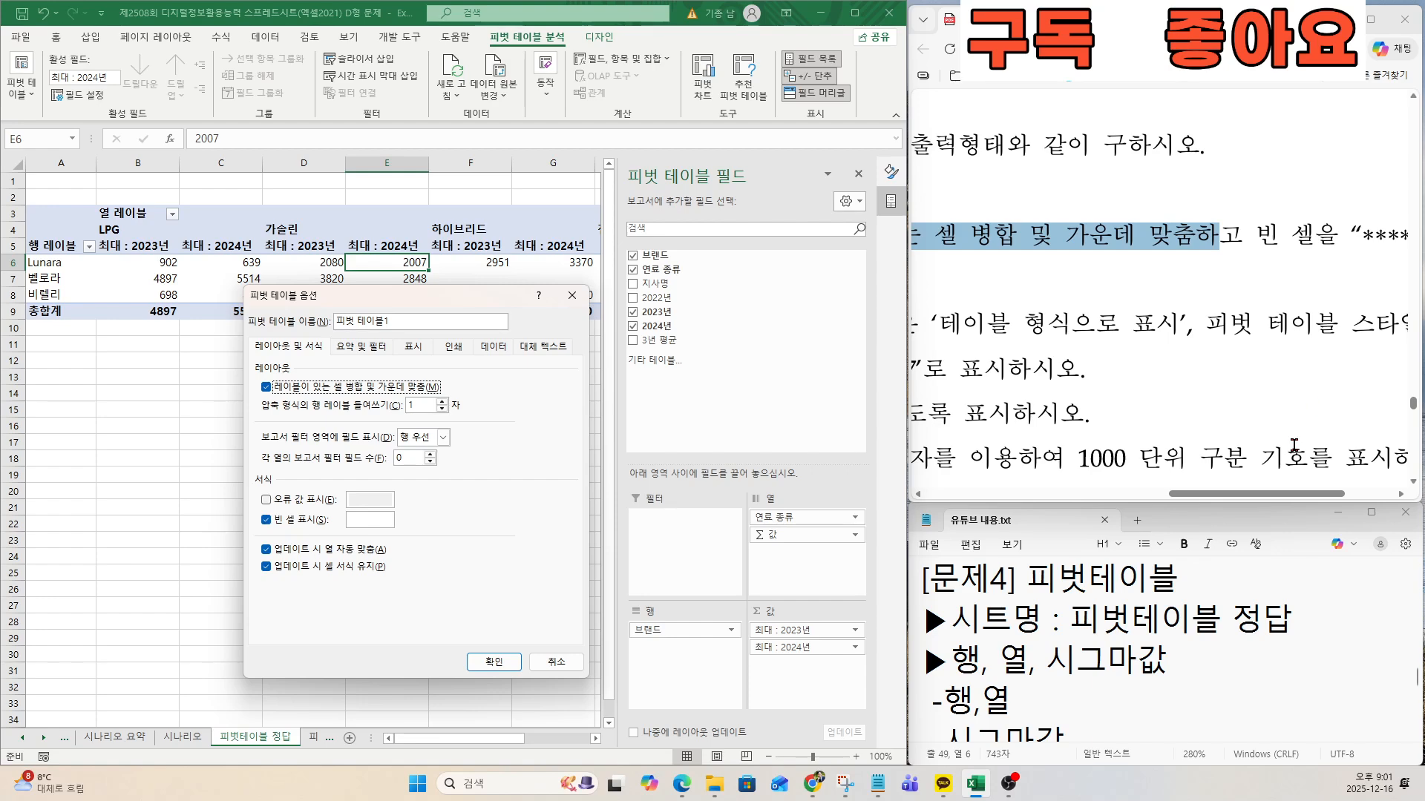
scroll(1292, 484, right, 3)
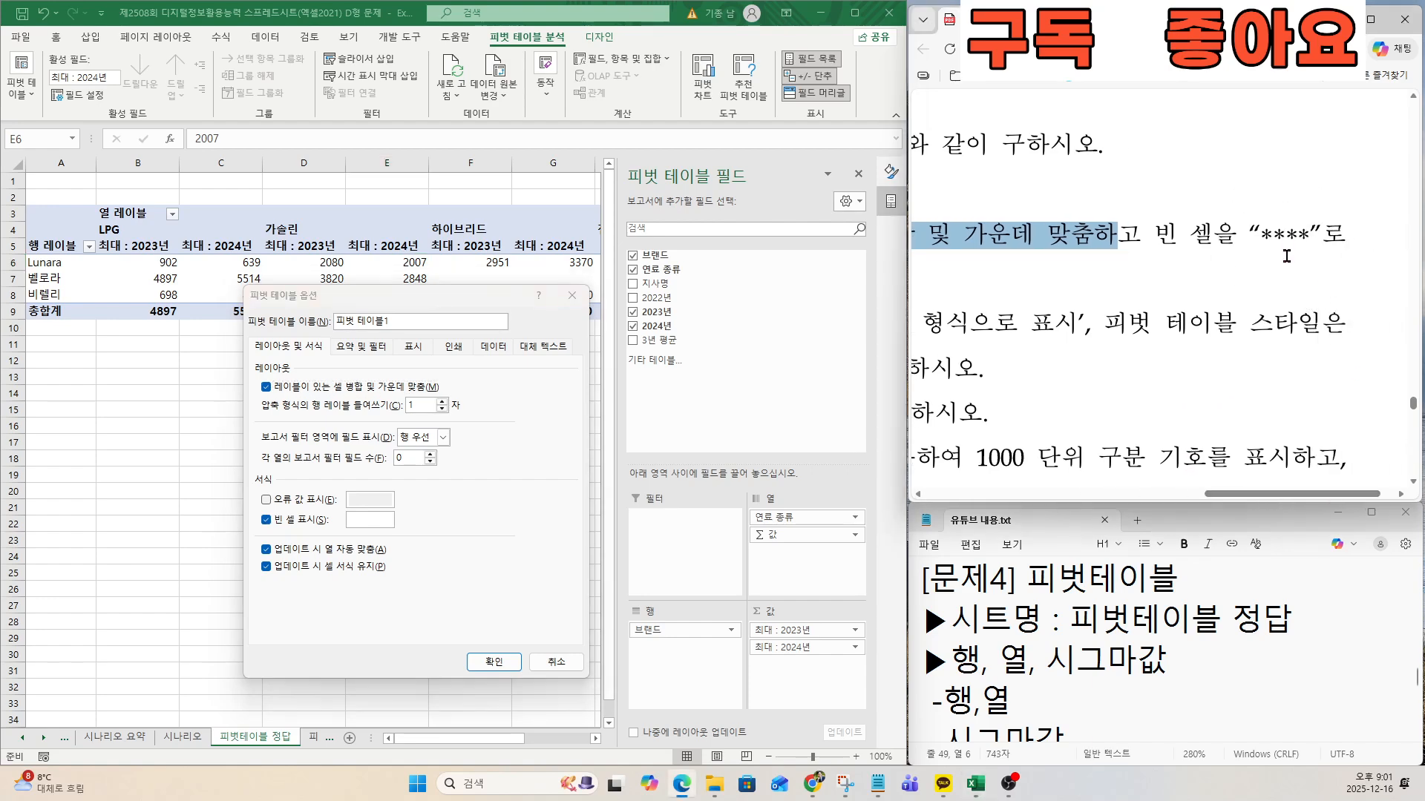
click(352, 514)
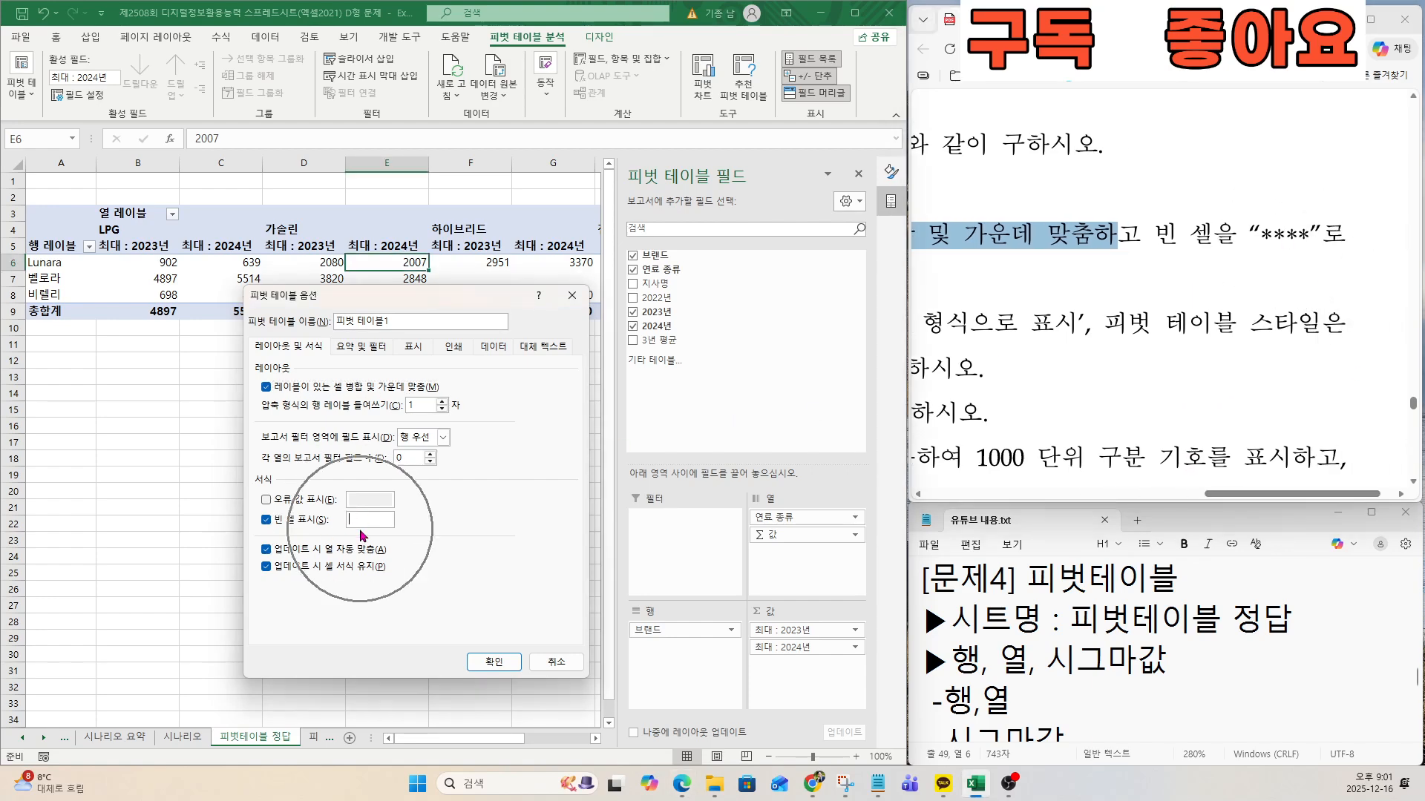
text(***)
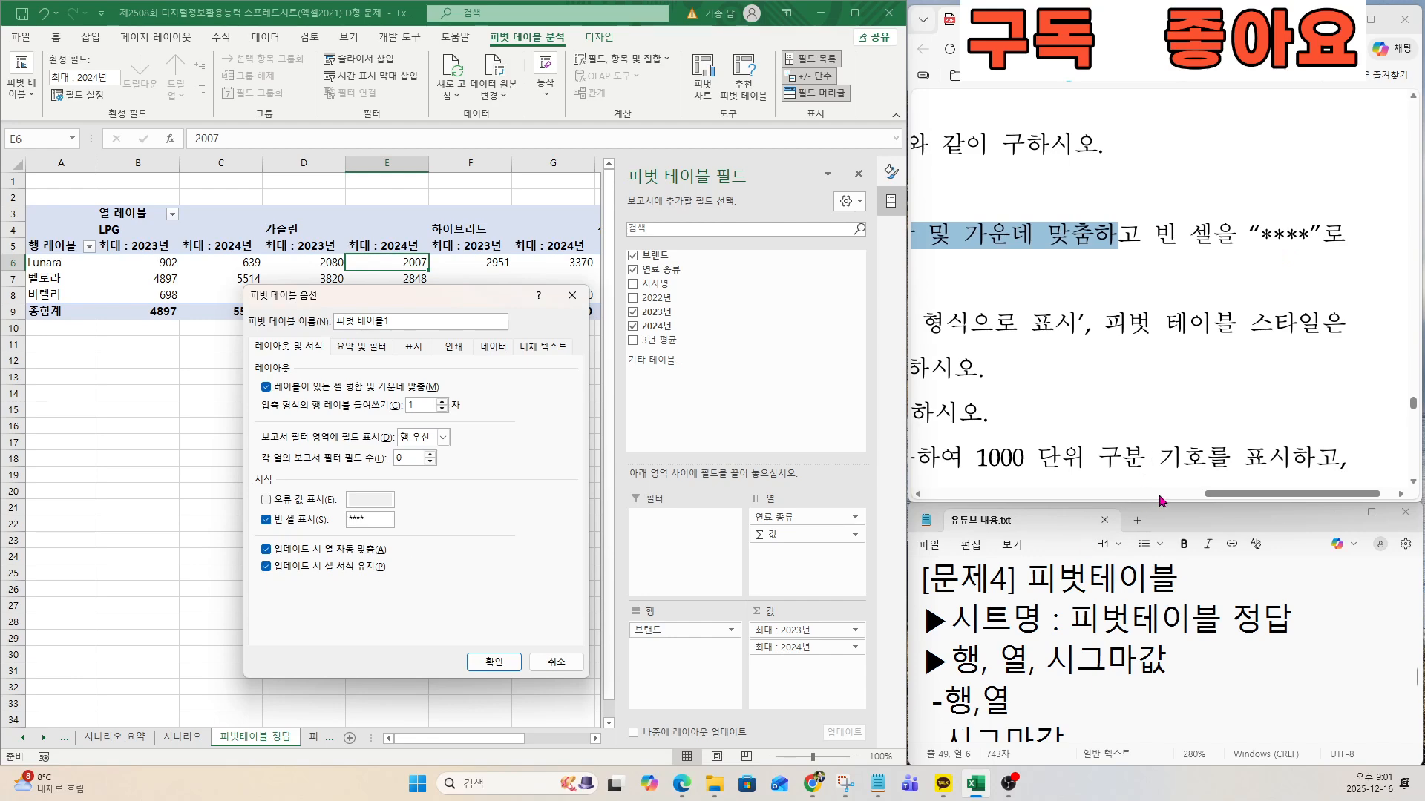
Turn off the row grand totals and apply the pivot table options.
drag(1217, 494, 987, 496)
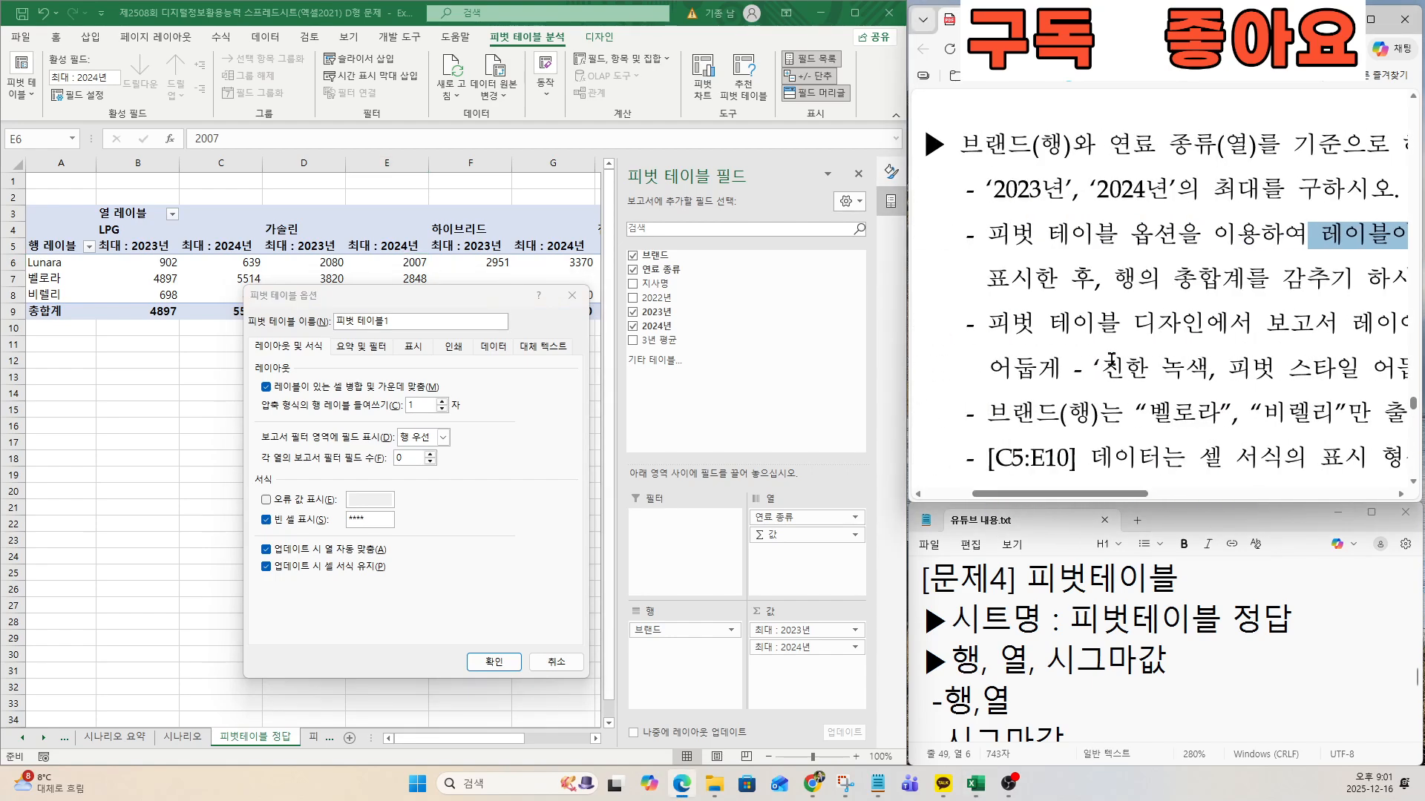
drag(1113, 281, 1333, 283)
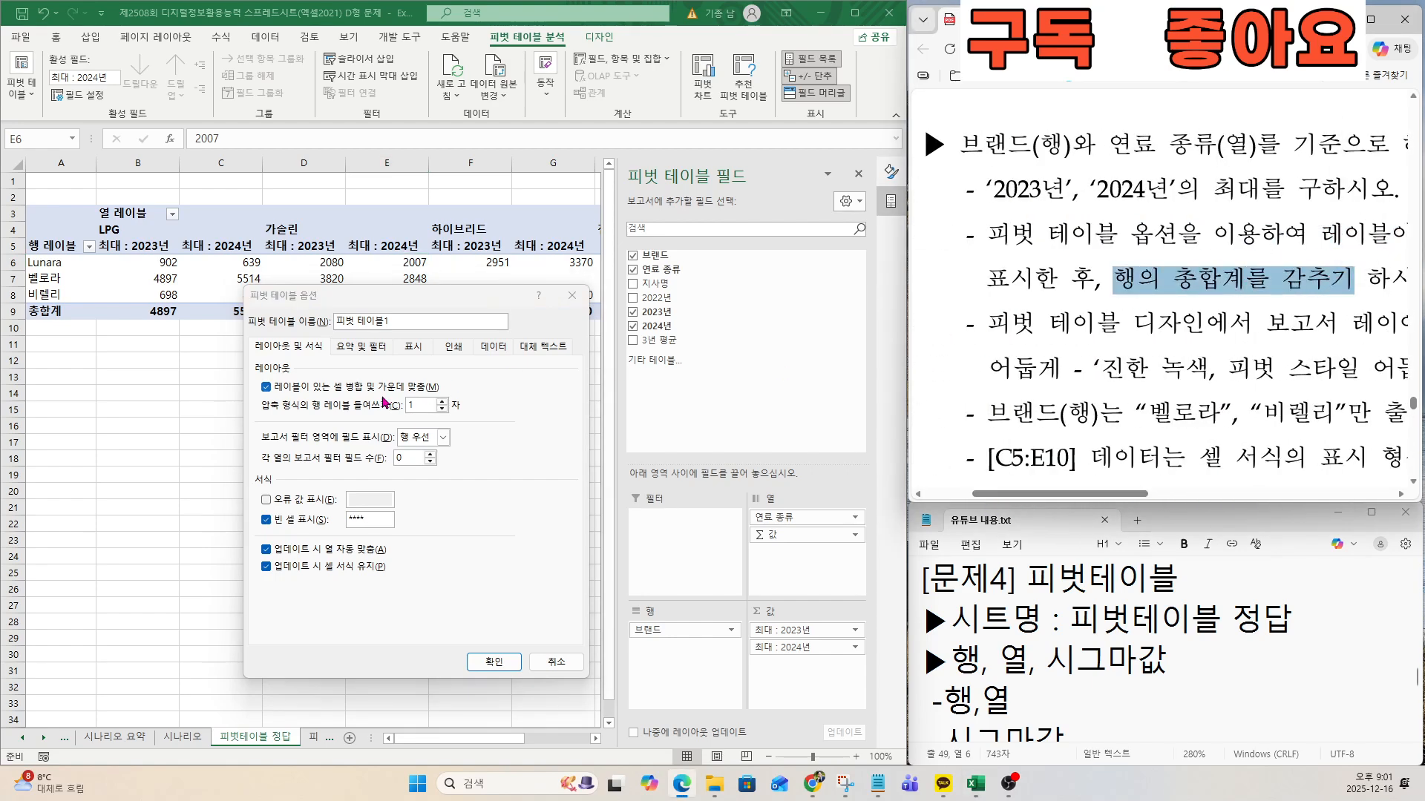
click(347, 349)
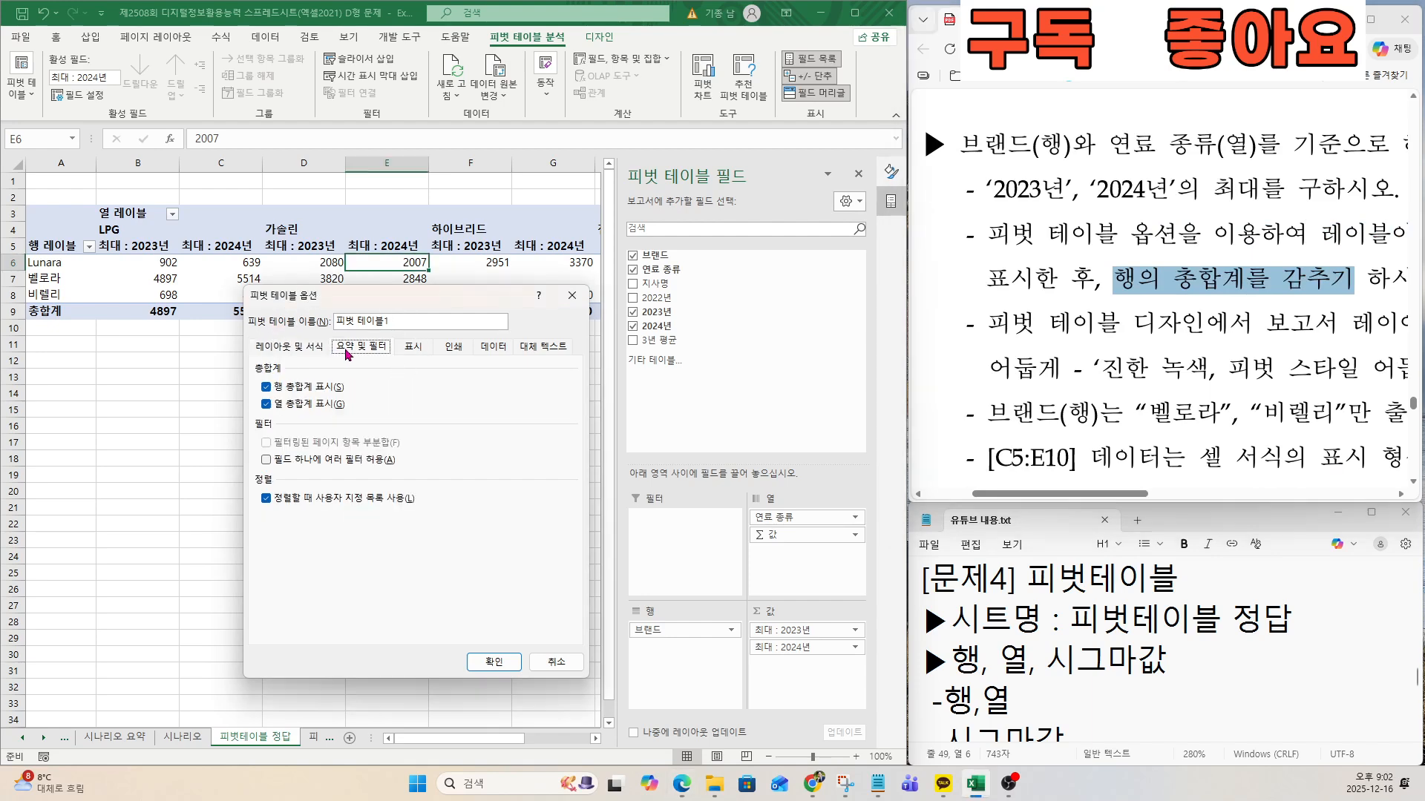
key(ctrl)
click(267, 387)
key(ctrl)
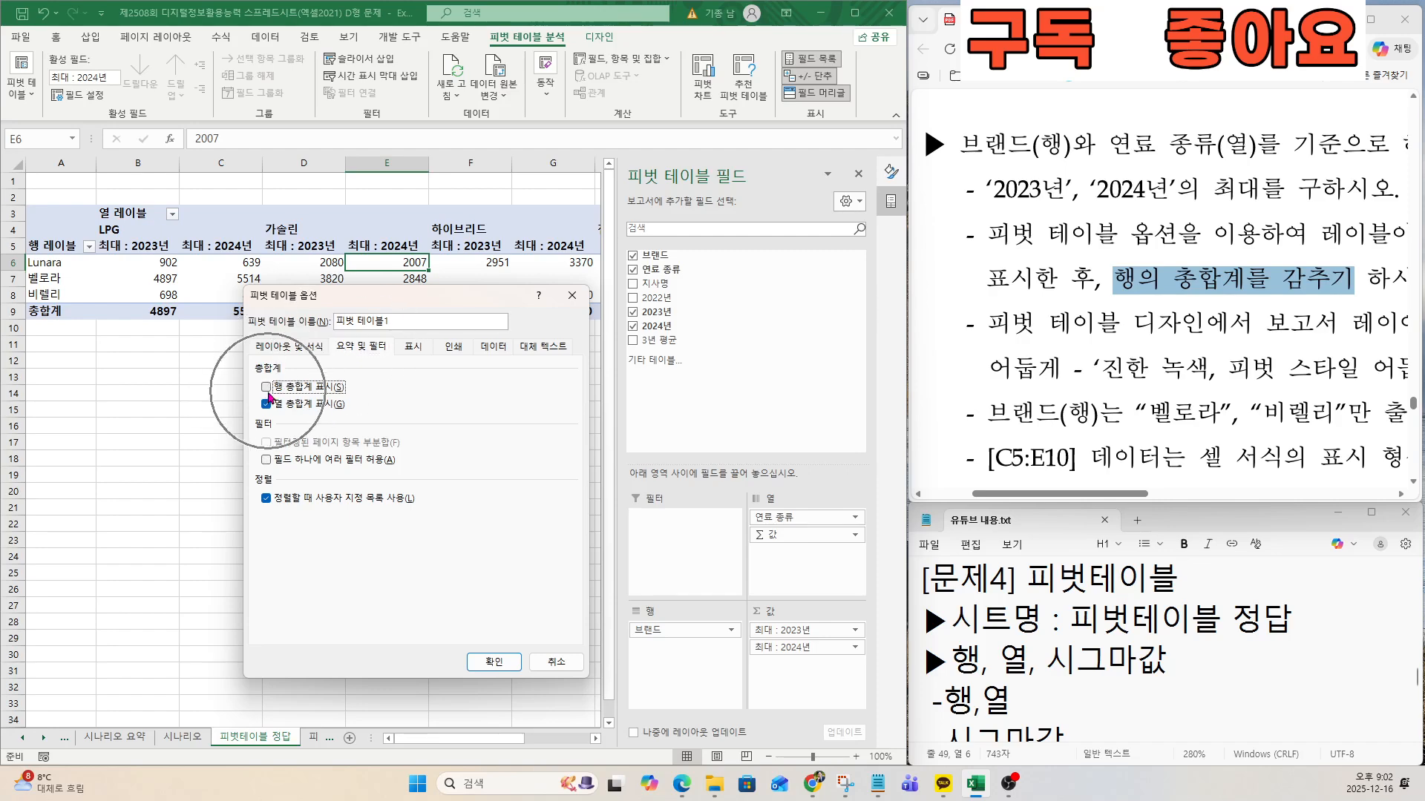
click(492, 664)
Following the exam document's design condition, set the pivot table's report layout to 테이블 형식으로 표시.
click(1093, 337)
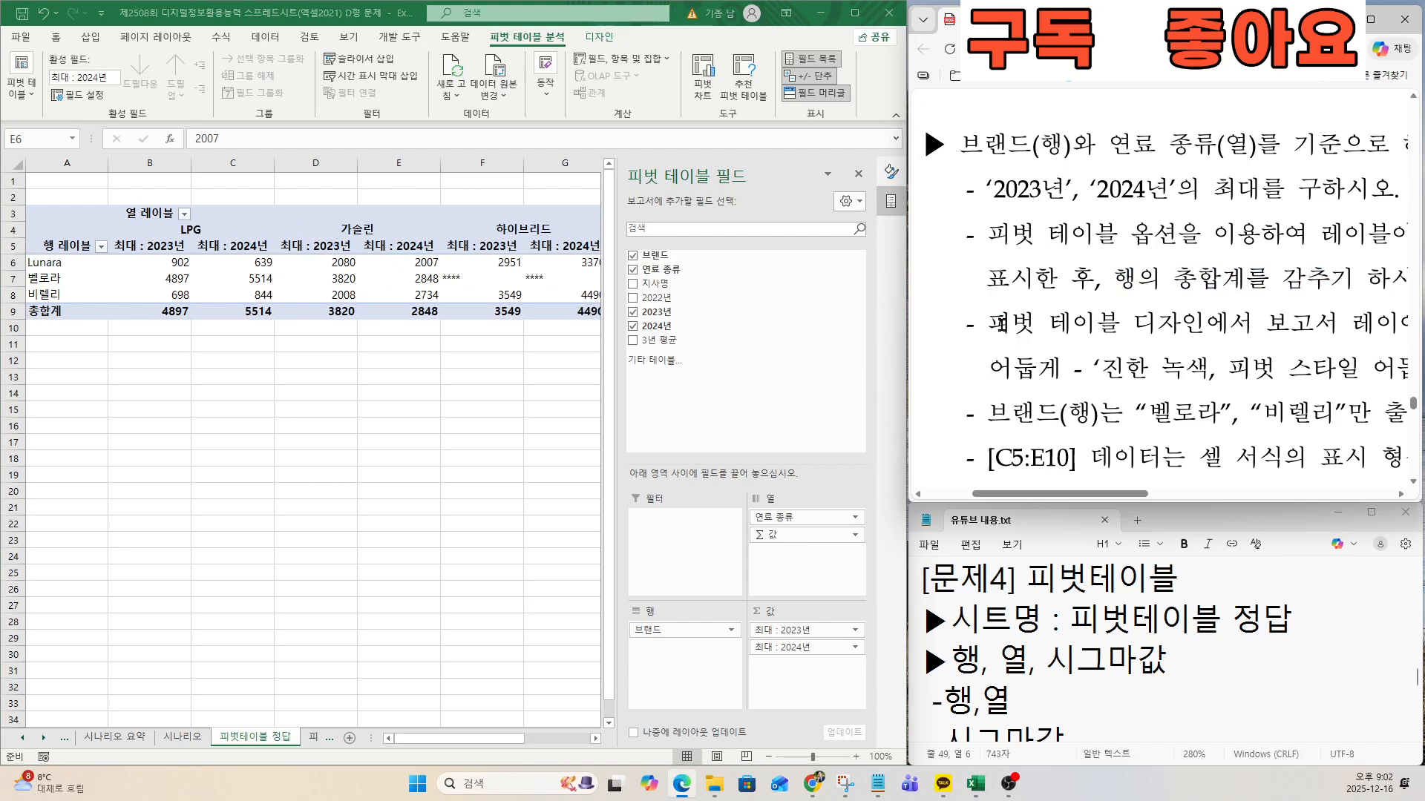
drag(991, 325, 1228, 319)
click(1157, 320)
click(1194, 317)
click(608, 43)
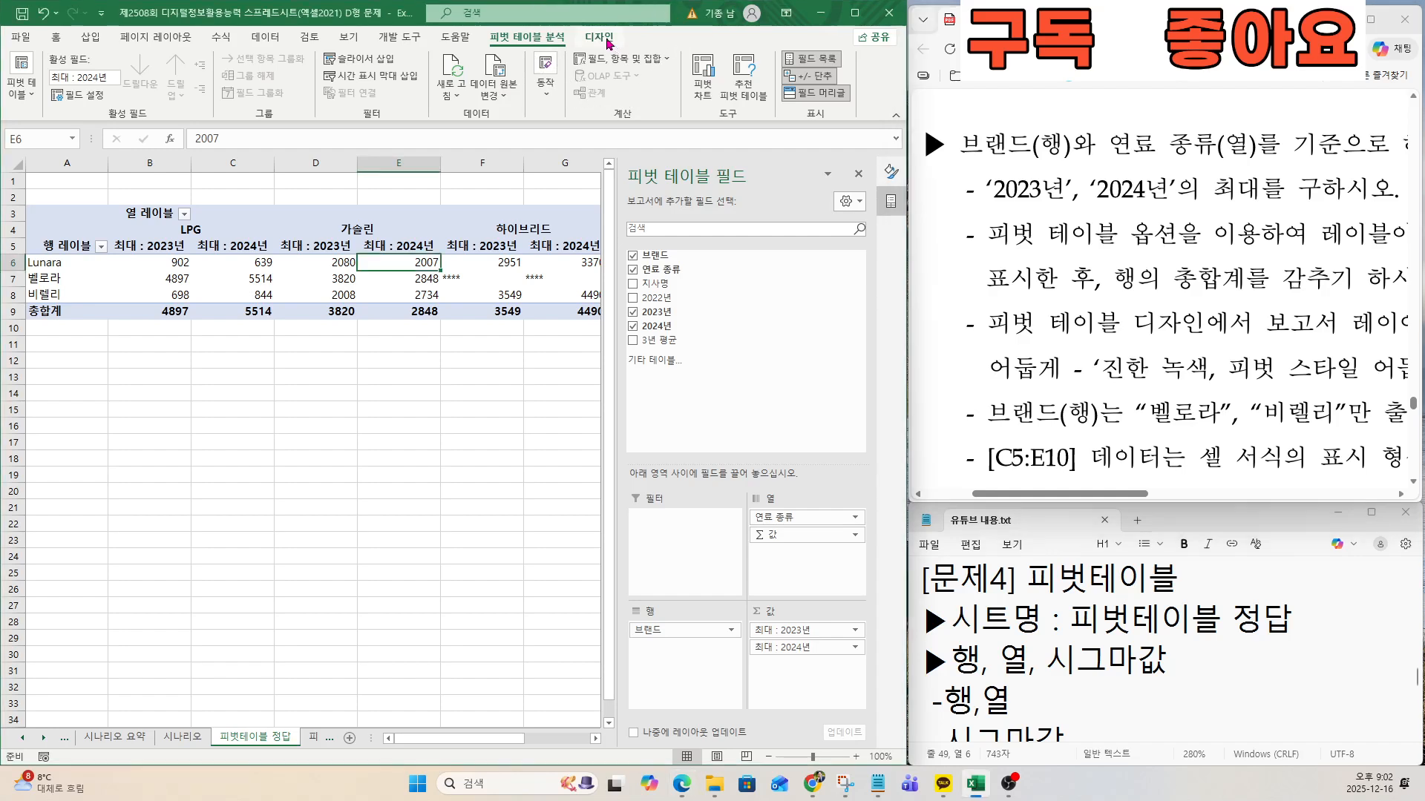
click(609, 42)
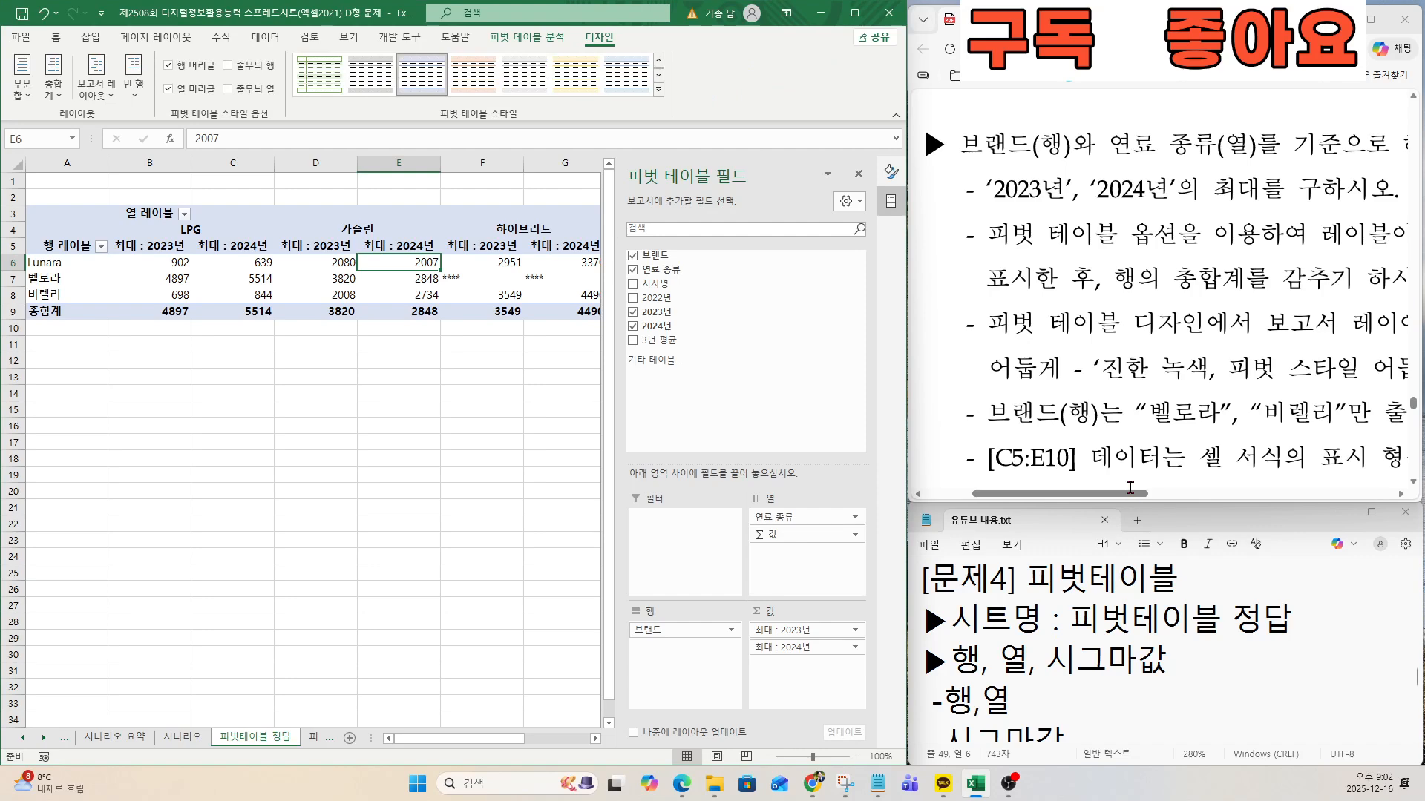
drag(1124, 494, 1223, 496)
scroll(1158, 374, down, 2)
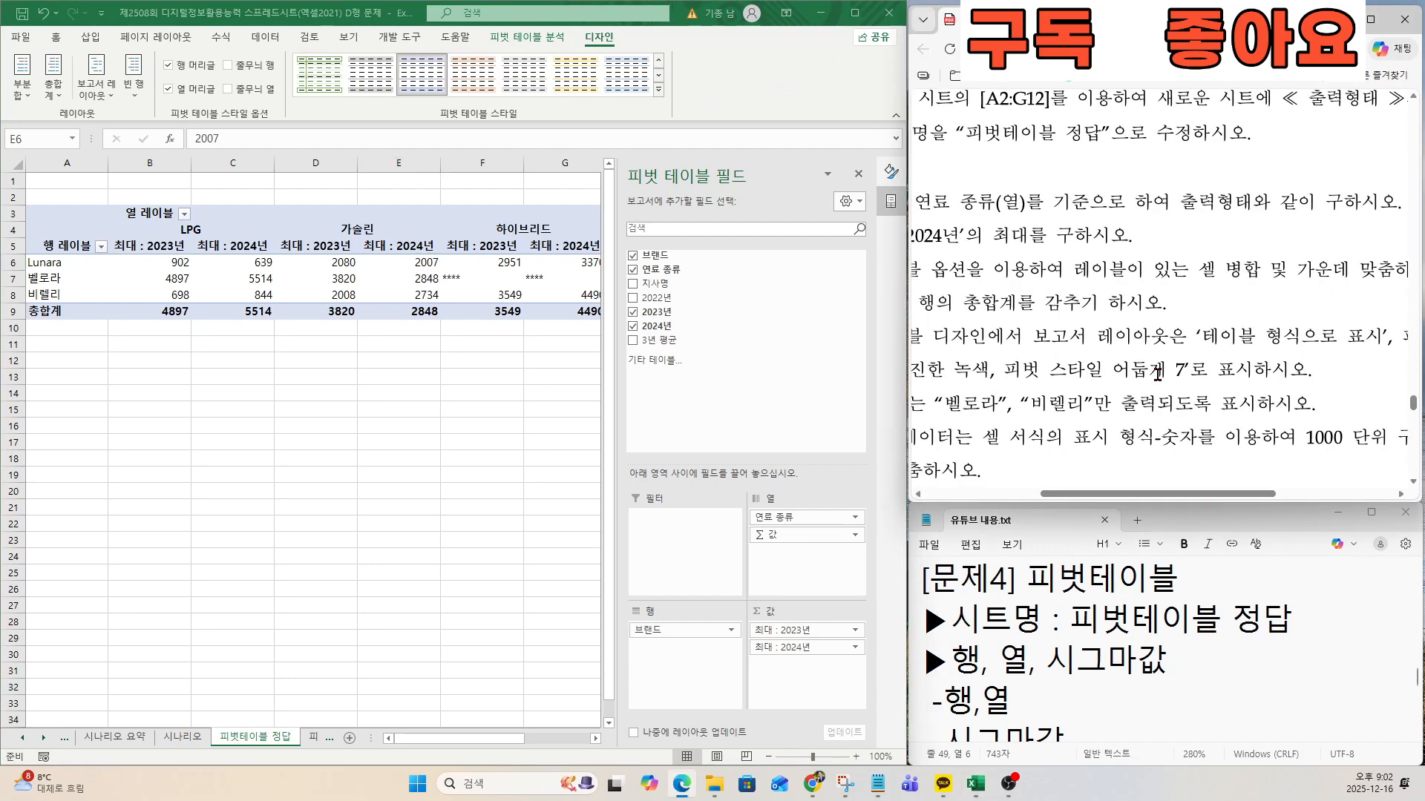
drag(1018, 336, 1329, 337)
click(1294, 343)
click(98, 92)
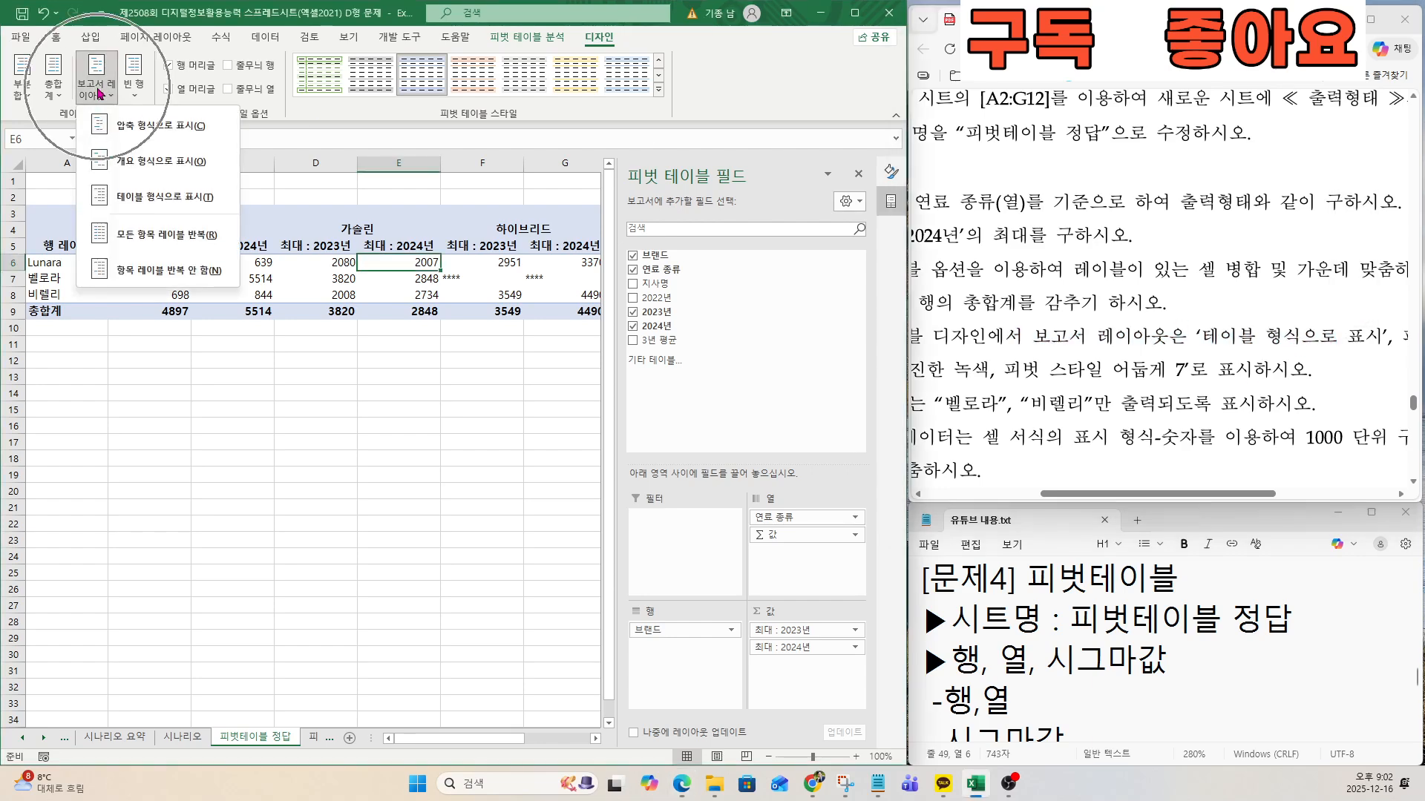
click(134, 197)
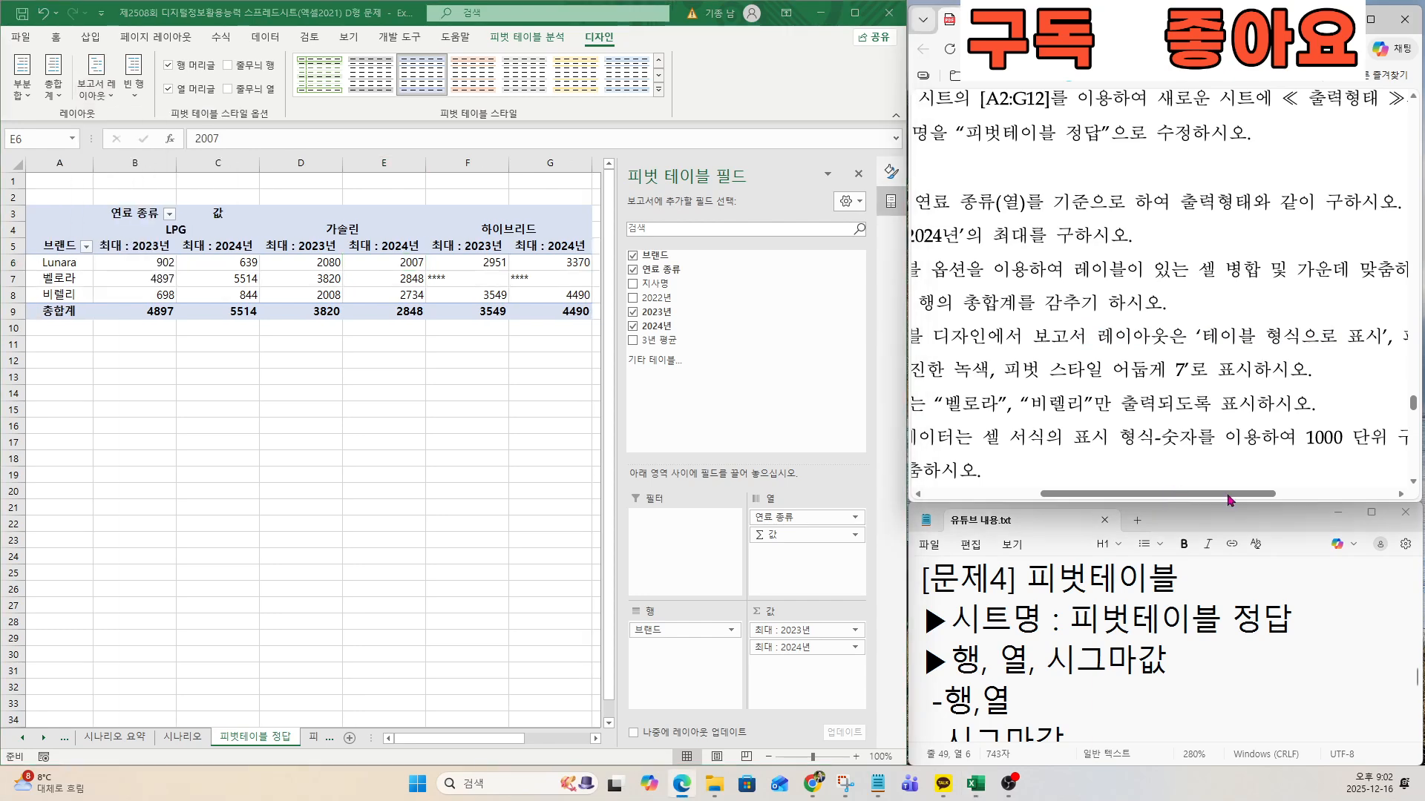
Apply the pivot table style 진한 녹색, 피벗 스타일 어둡게 7, as the exam document requires.
drag(1231, 494, 1319, 494)
drag(1225, 328, 1375, 334)
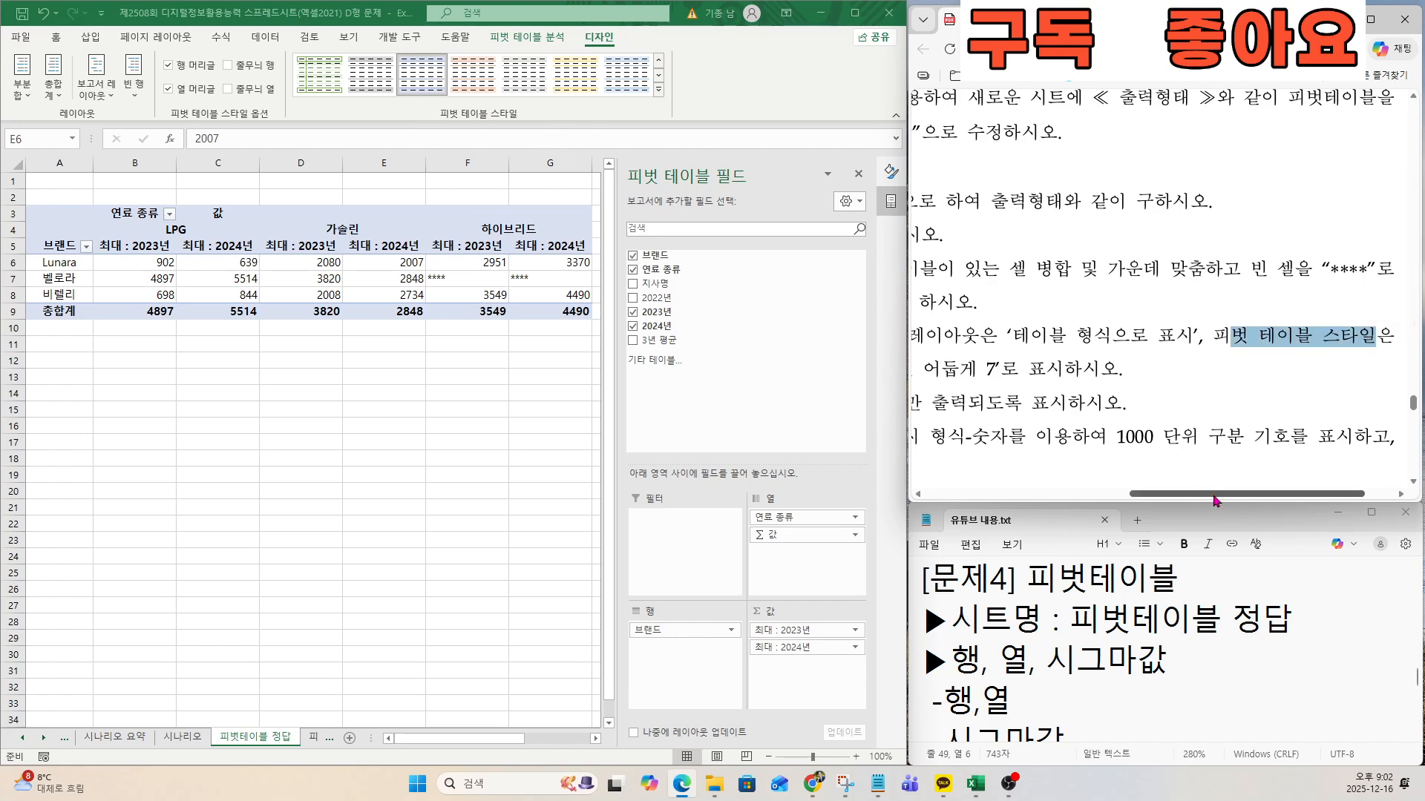
drag(1216, 495, 1081, 498)
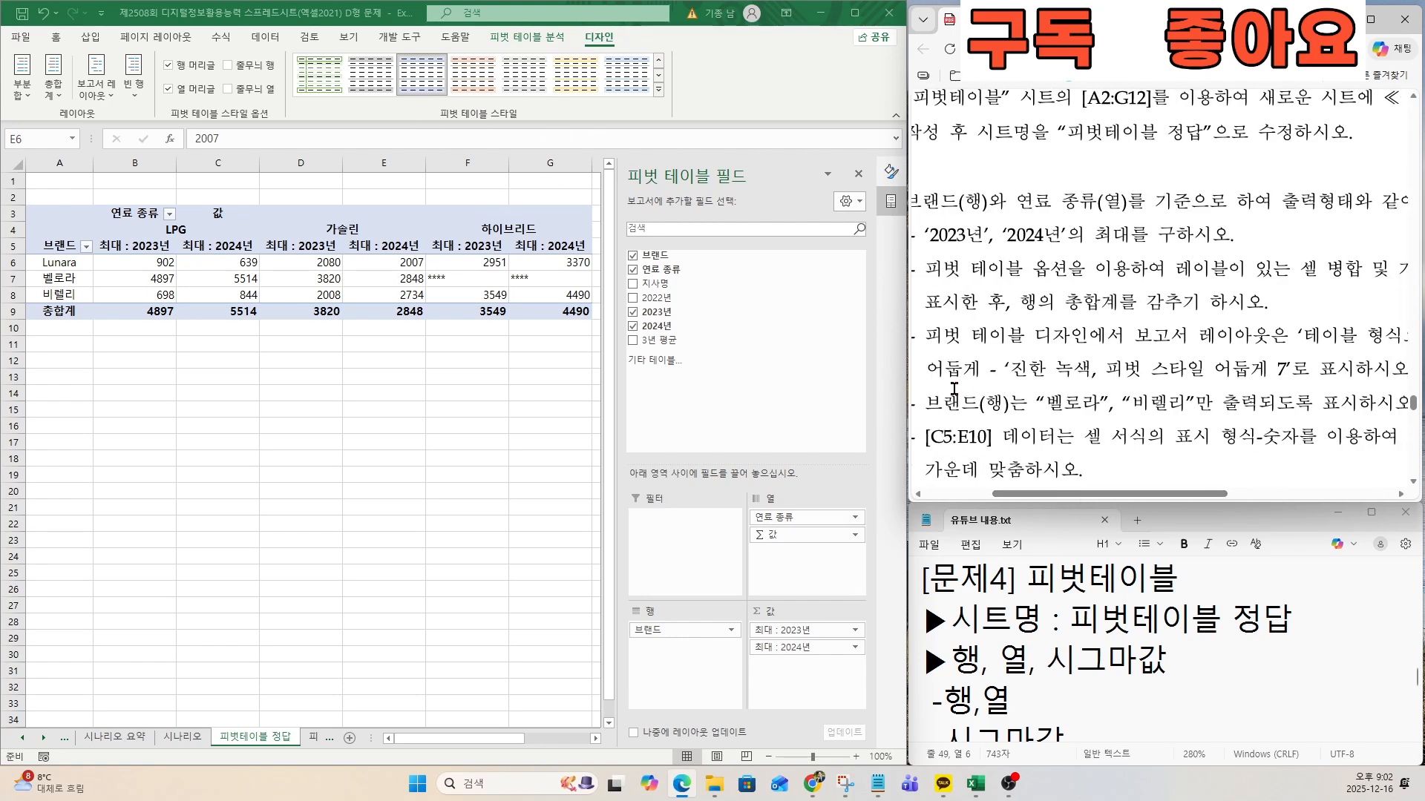
drag(928, 369, 1292, 370)
click(656, 97)
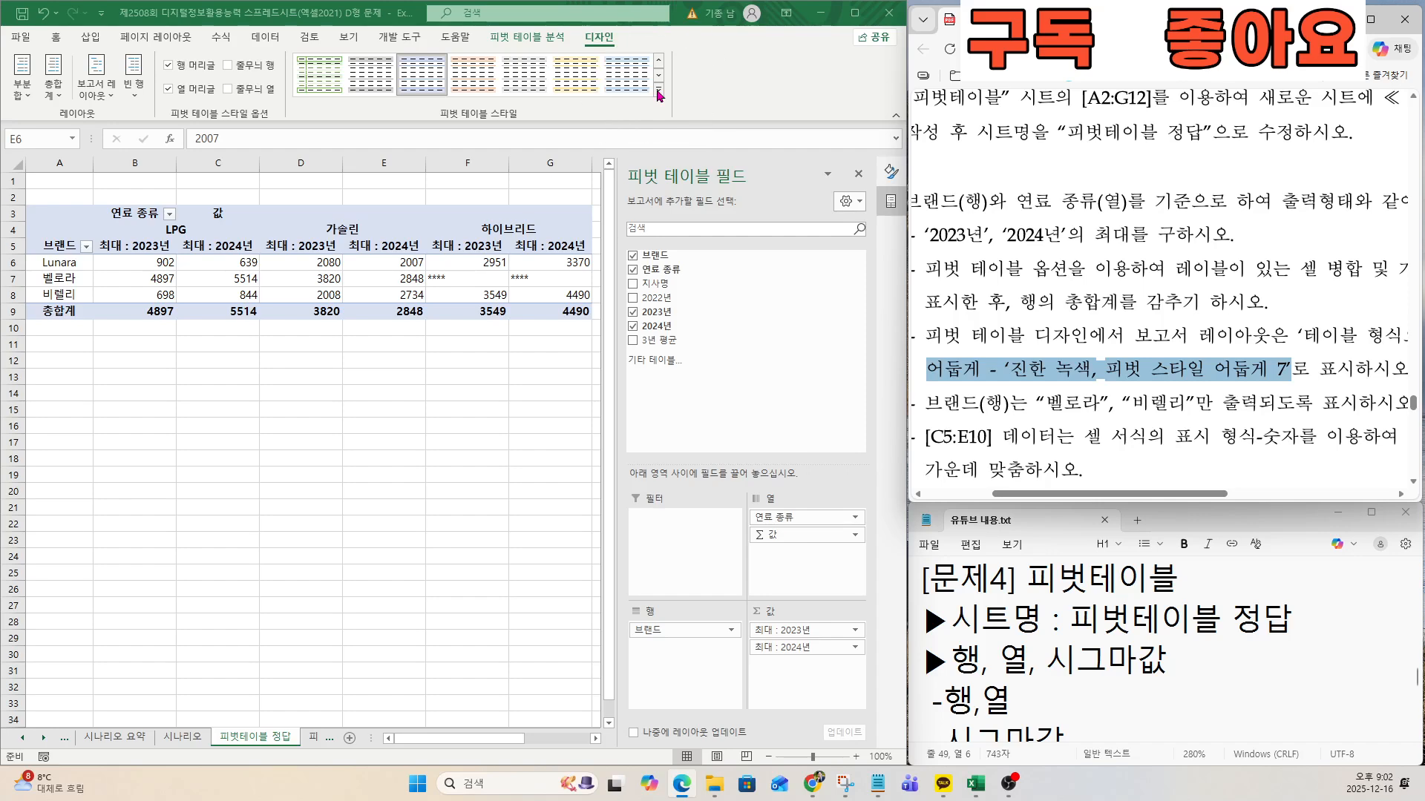
click(658, 94)
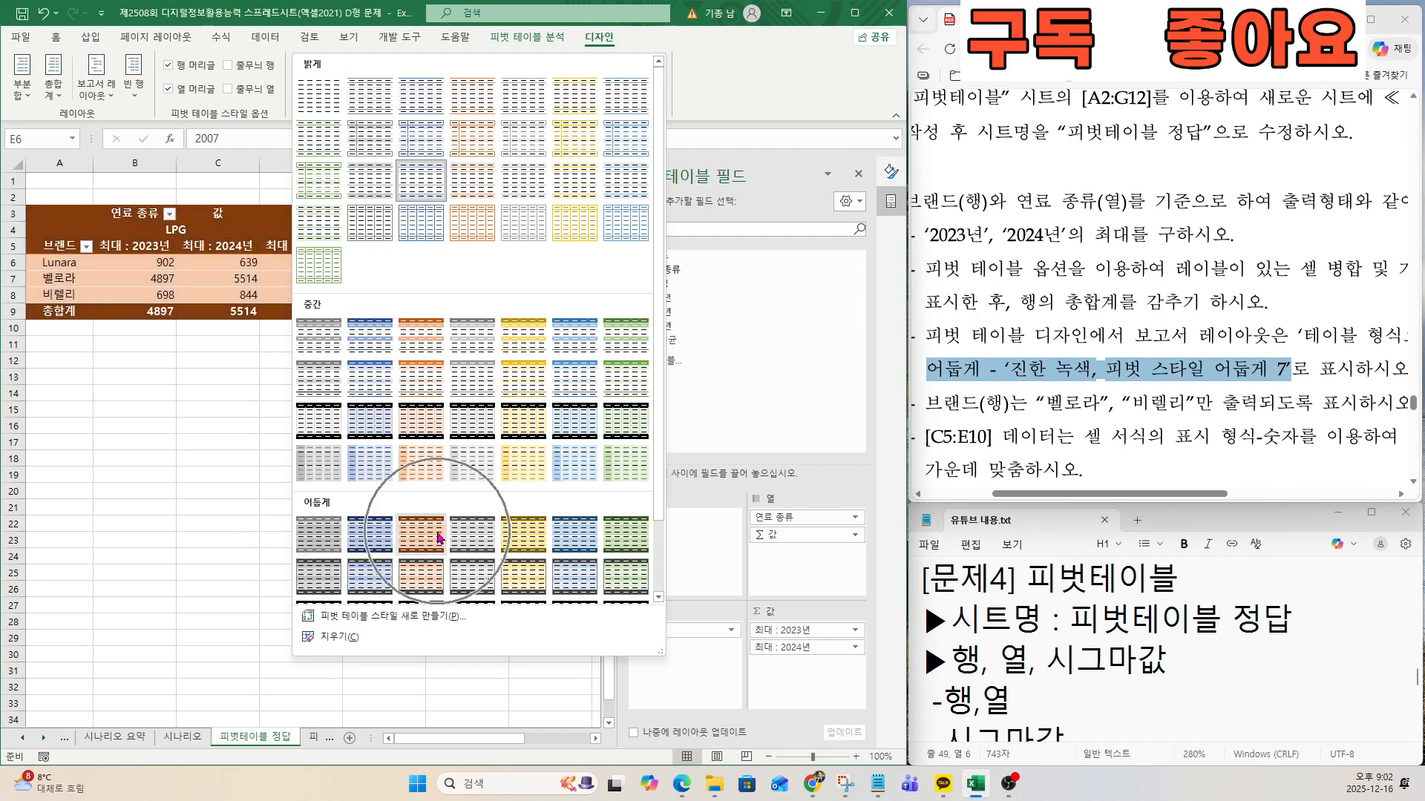
click(637, 536)
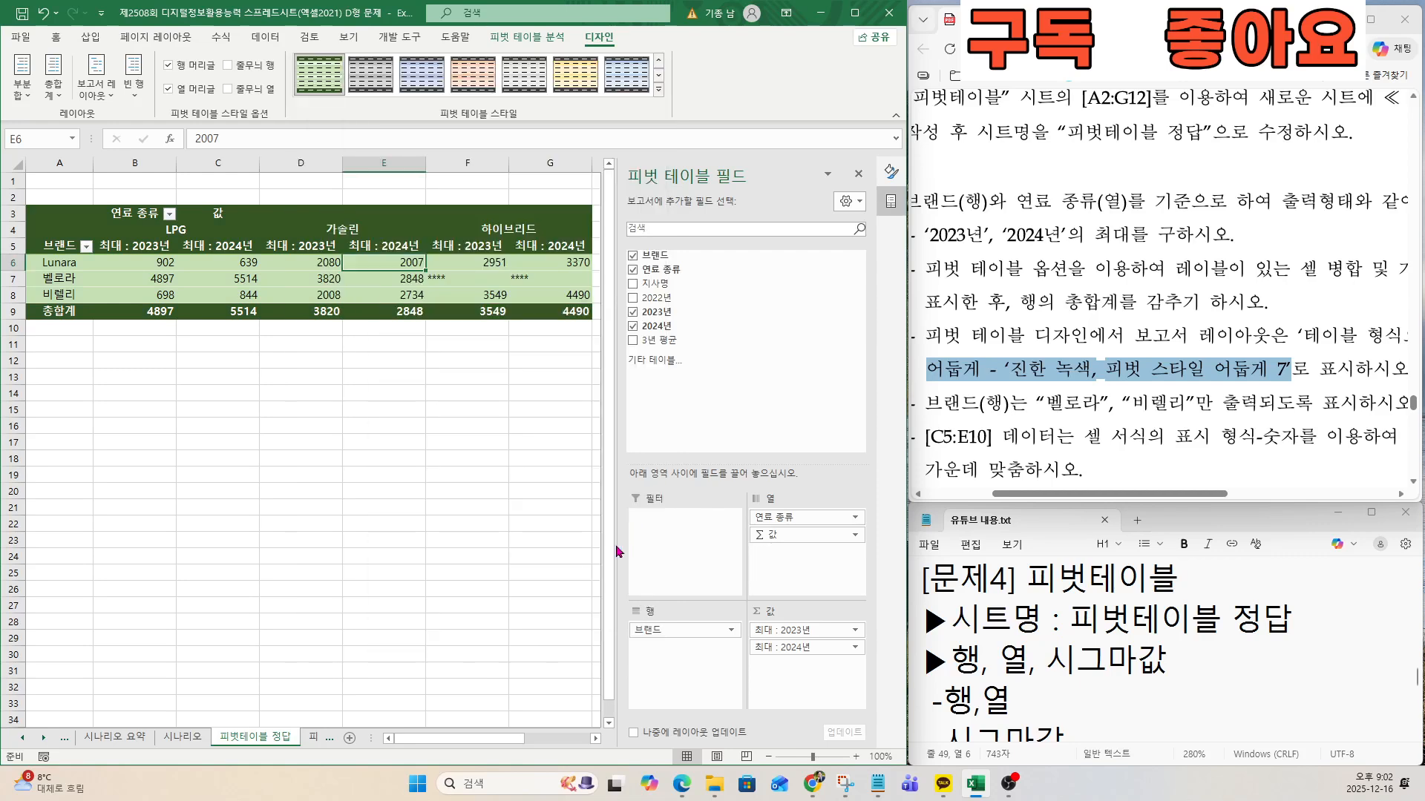
Check the exam document's 브랜드(행) condition and review the pivot table checklist in the 유튜브 내용.txt notes.
click(990, 406)
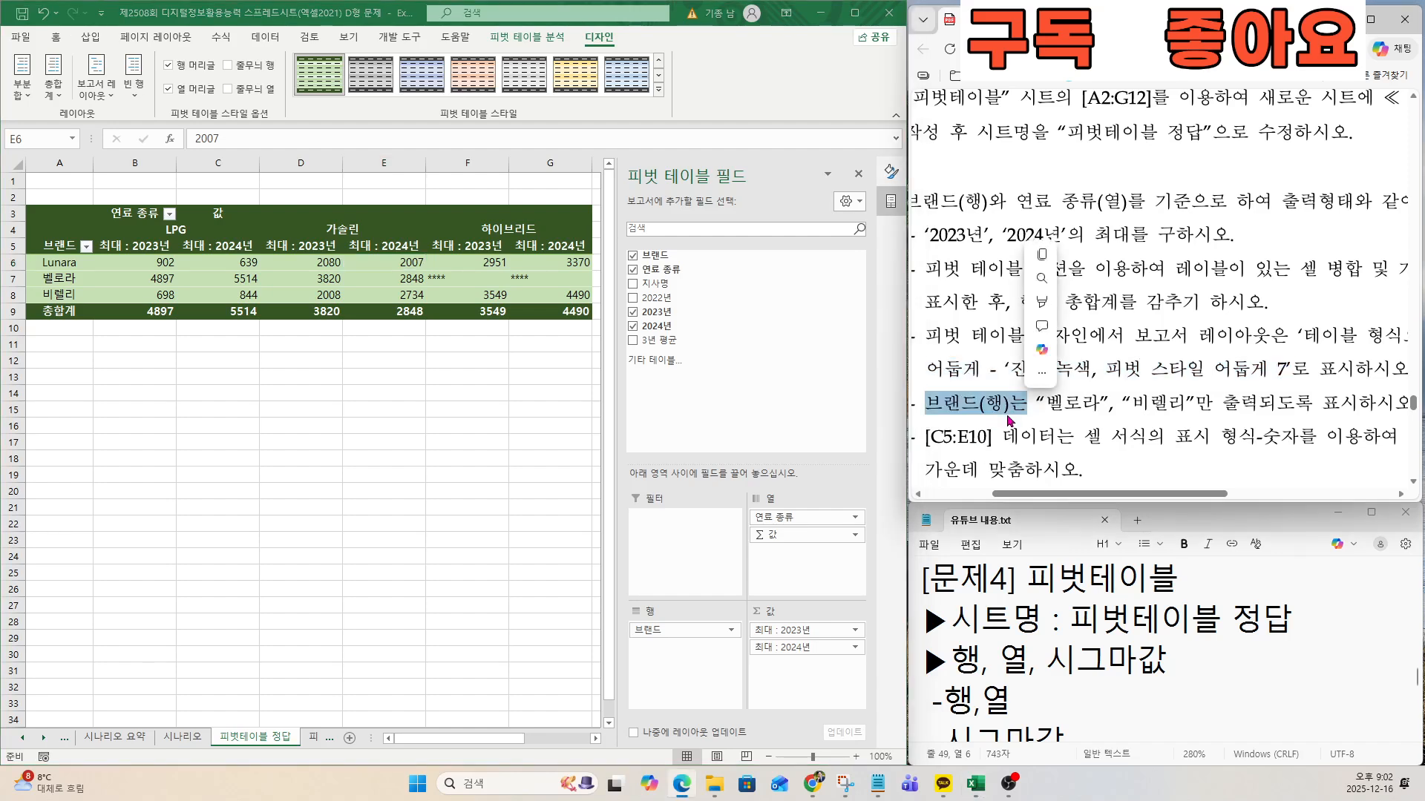
click(1014, 620)
key(Down)
key(Down)
key(Down)
key(Down)
key(Down)
key(Down)
key(Down)
key(Down)
key(Down)
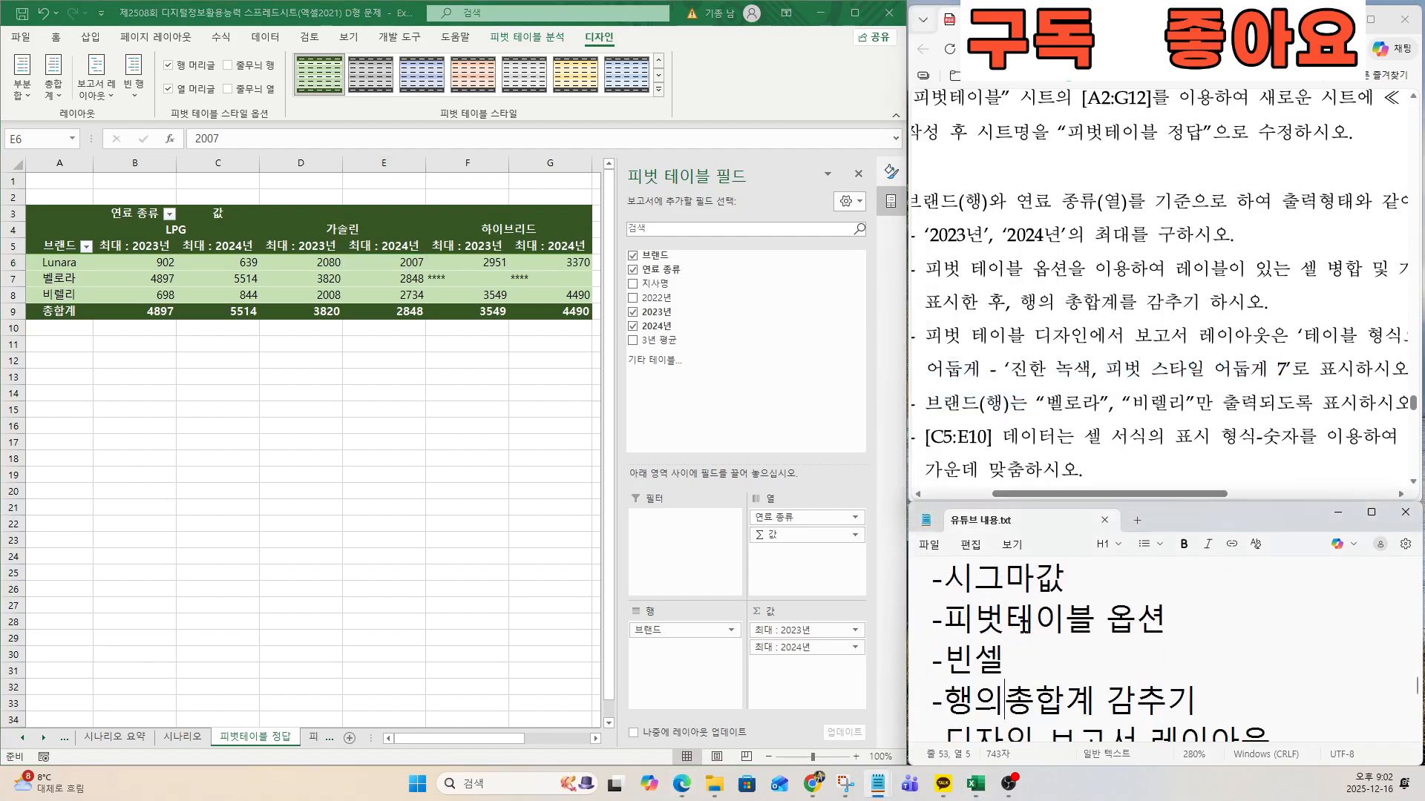
key(Up)
key(Up)
key(Up)
key(Up)
key(Up)
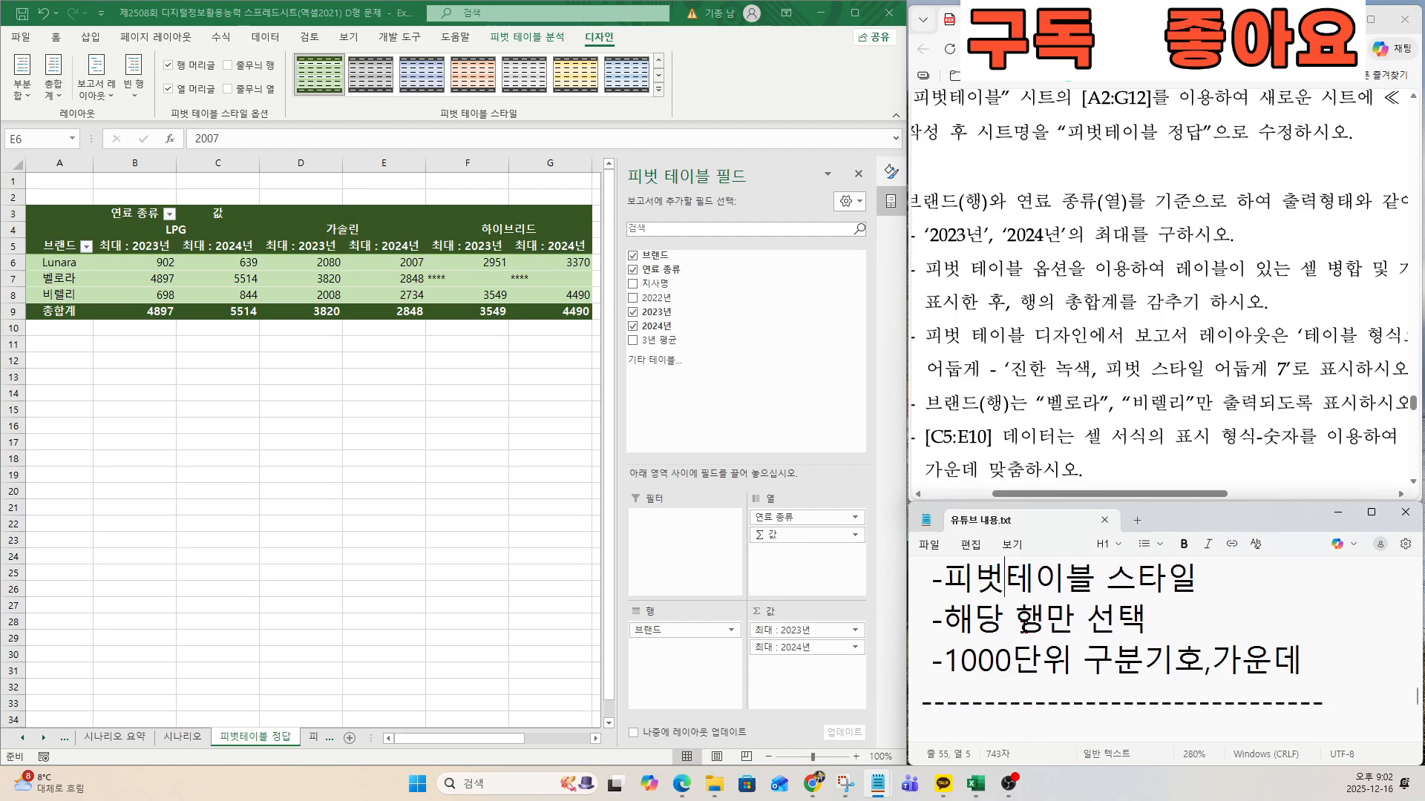
key(Down)
key(Down)
key(Down)
key(Down)
key(Down)
key(Down)
key(Down)
key(Down)
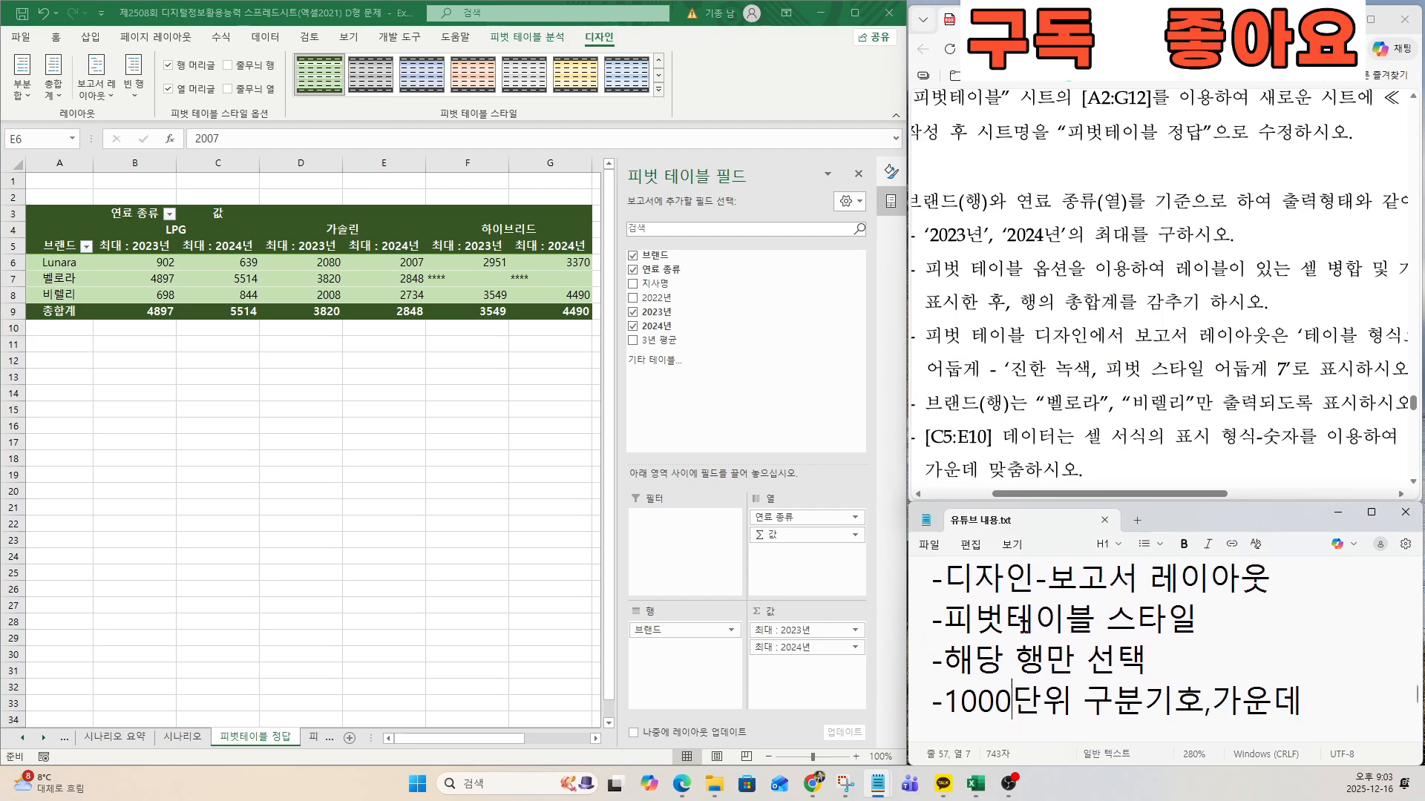
key(Up)
key(Up)
key(Up)
key(Up)
key(Up)
key(Up)
key(Up)
key(Up)
key(Up)
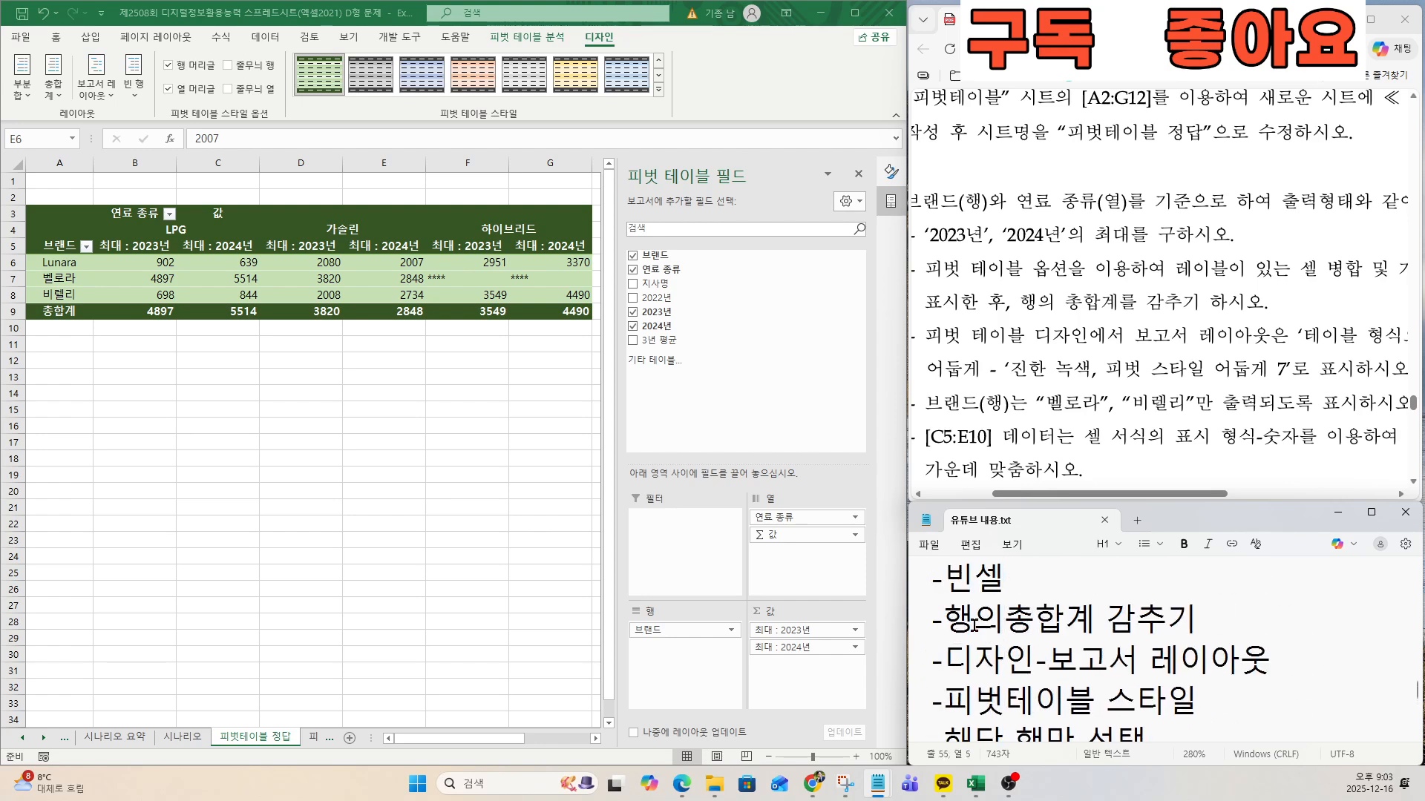
key(Down)
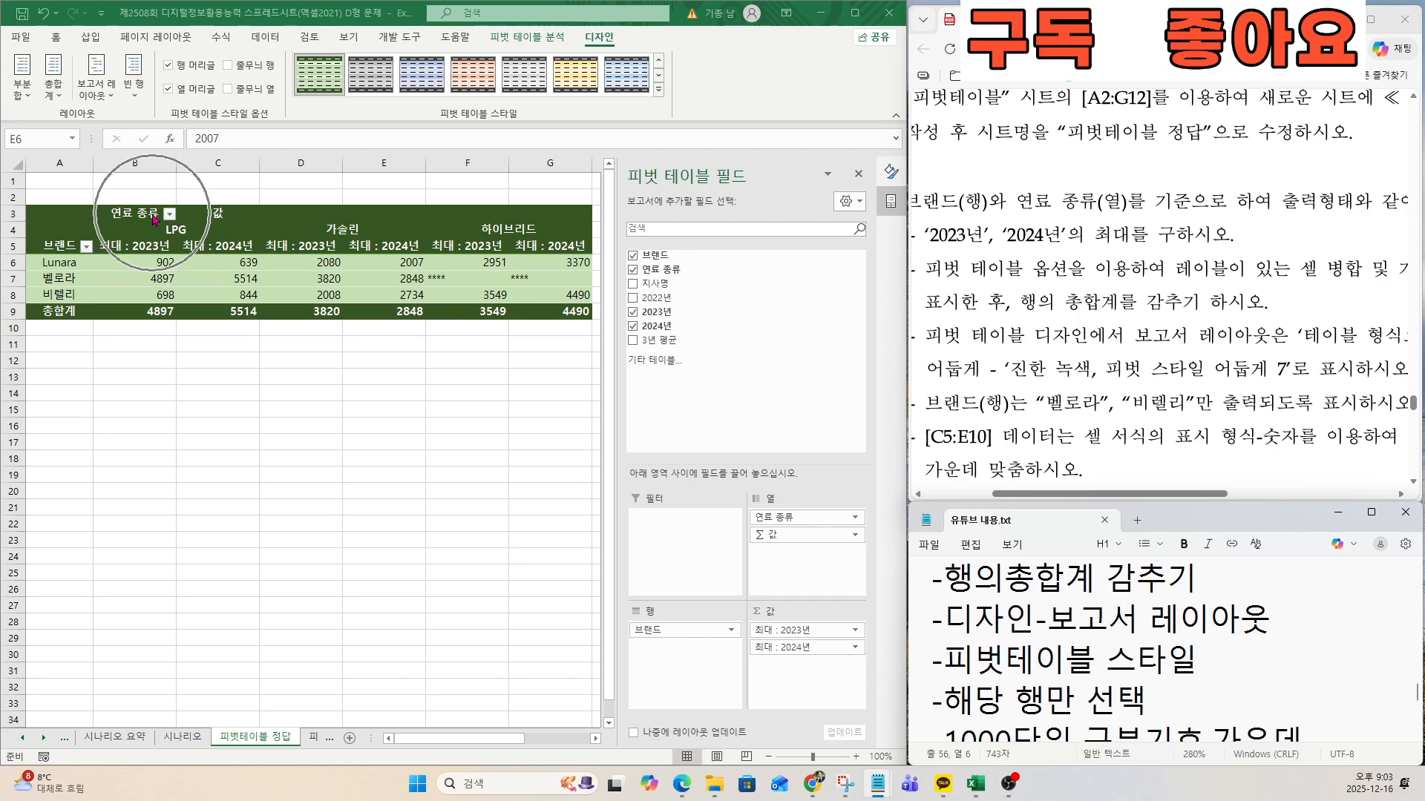
Filter the pivot table's 브랜드 field to exclude Lunara, keeping only 벨로라 and 비렐리.
click(86, 249)
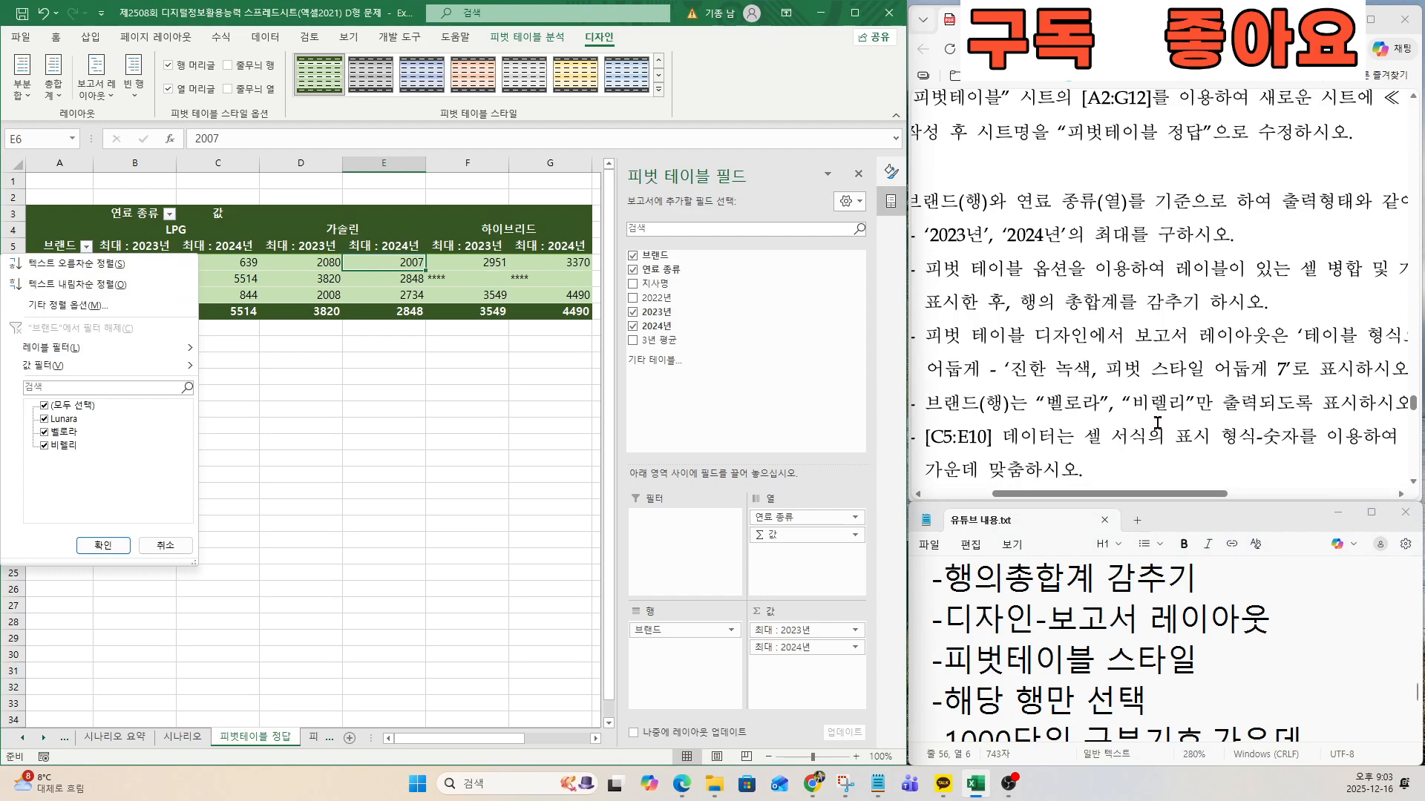
click(44, 420)
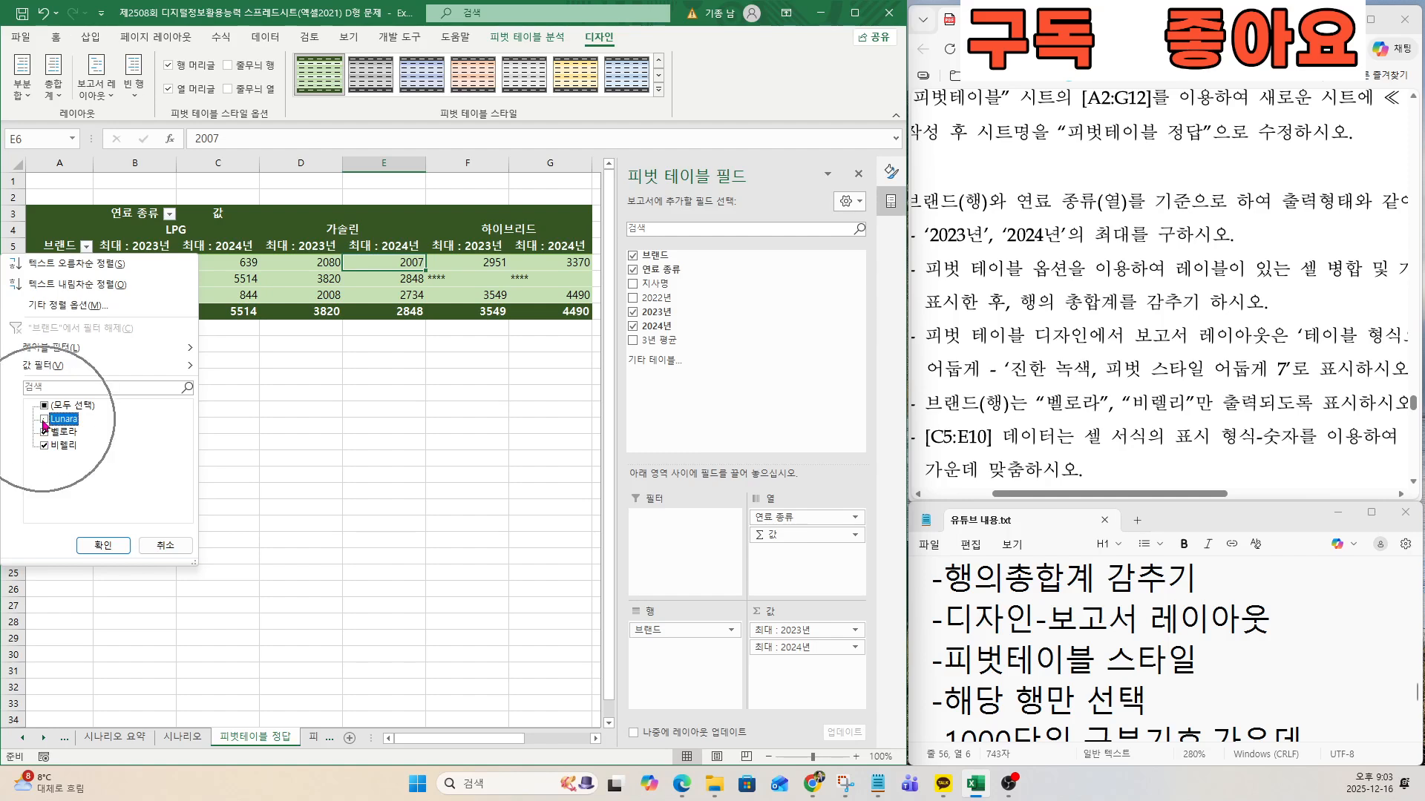
click(103, 546)
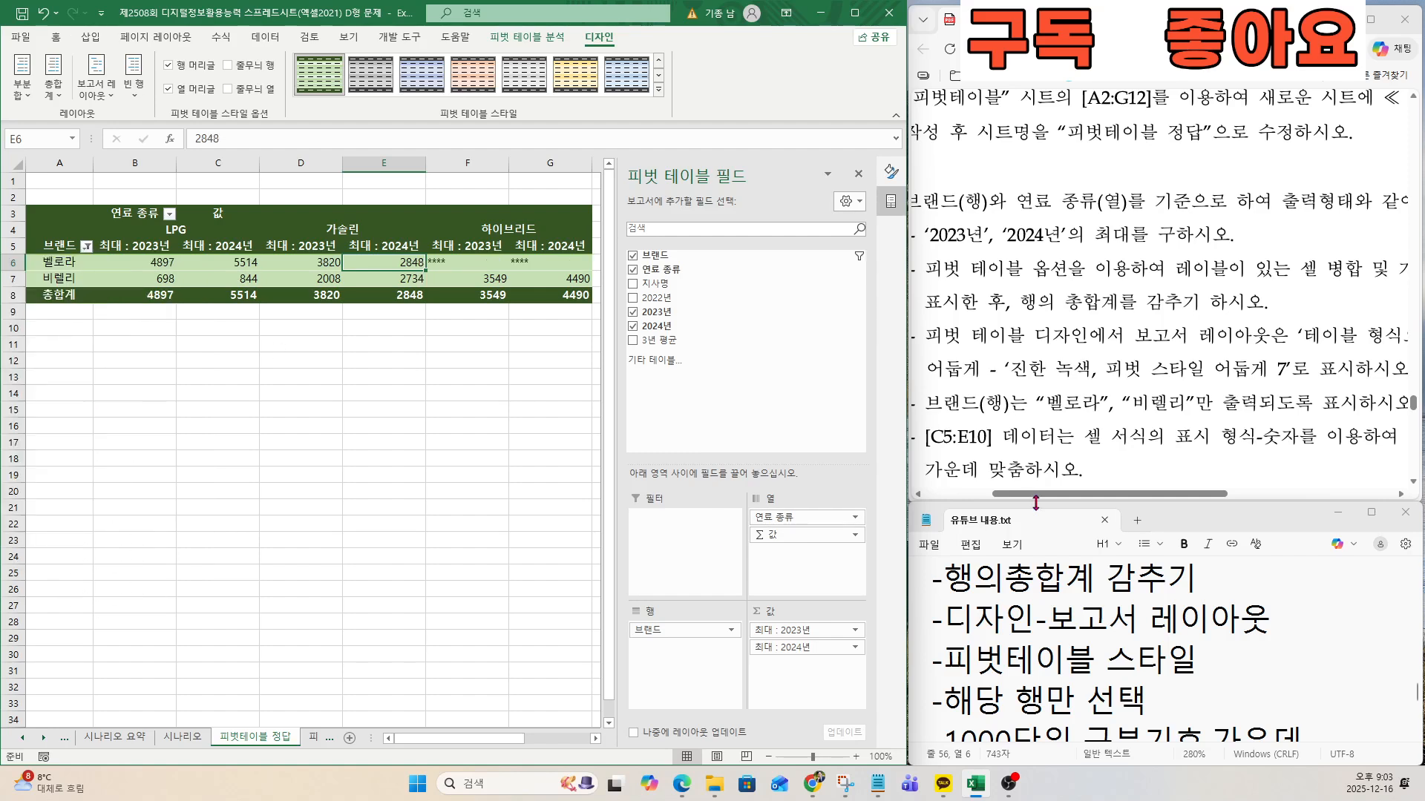
Check the required range C5:E10 against the pivot table and move Σ 값 from the columns to the rows below 브랜드.
click(1026, 436)
drag(932, 436, 992, 443)
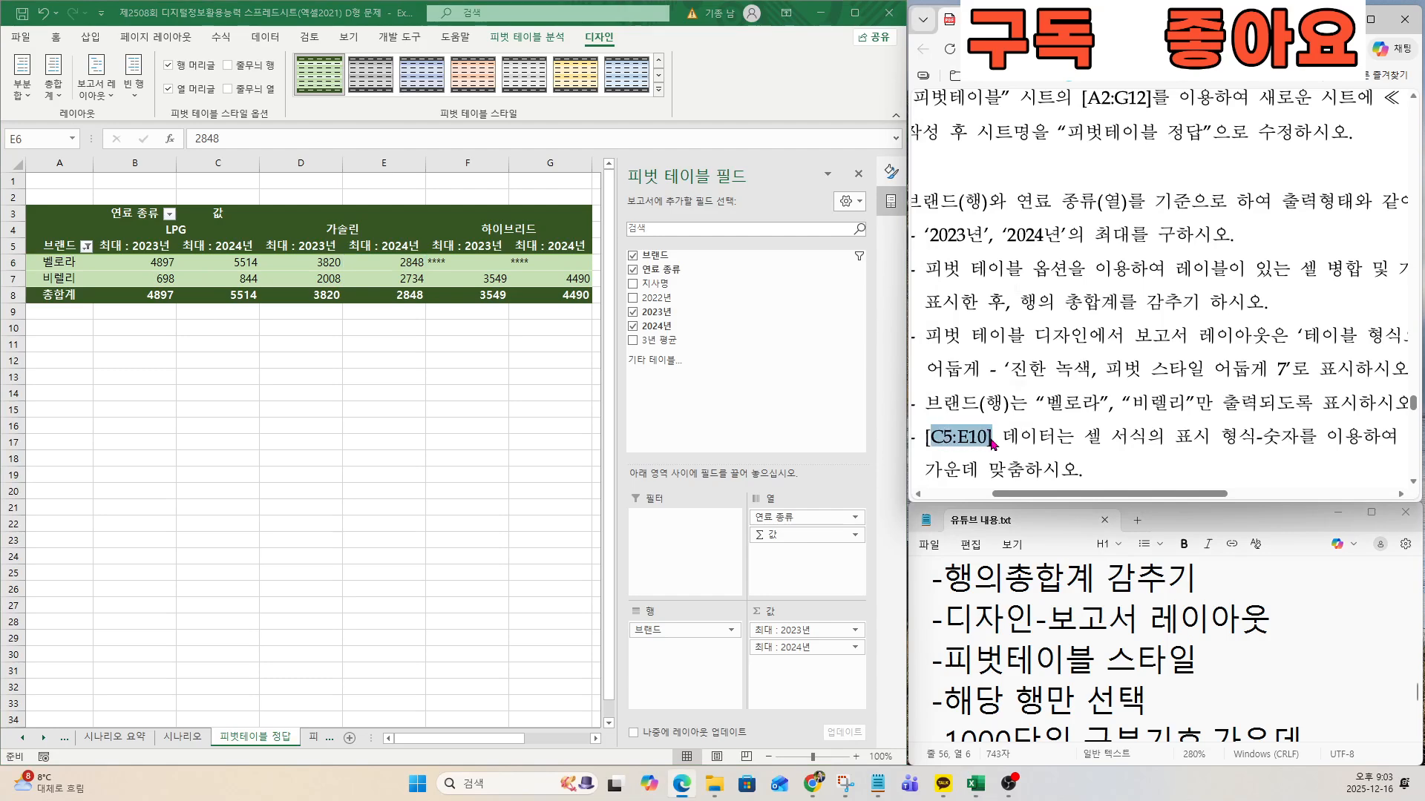
click(862, 480)
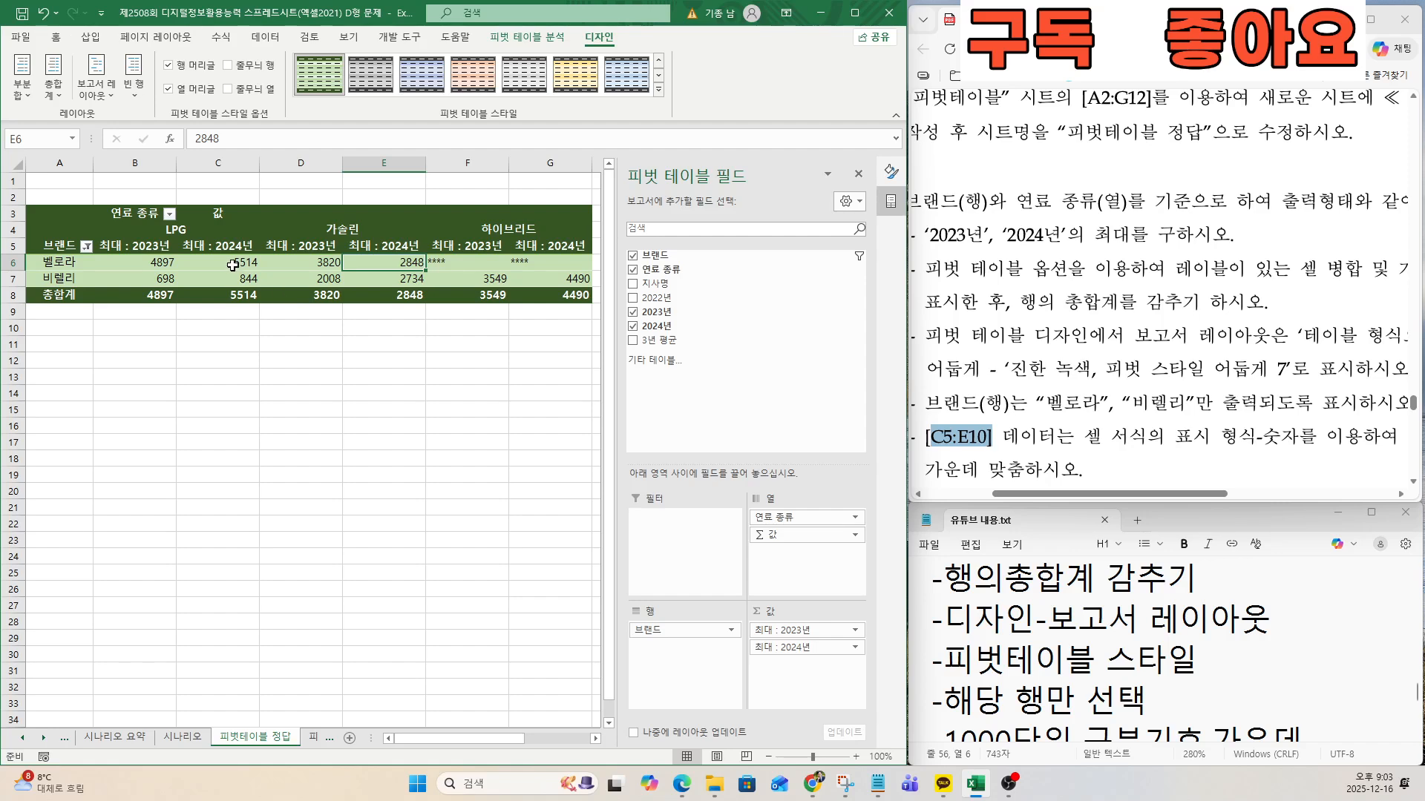
drag(197, 247, 402, 321)
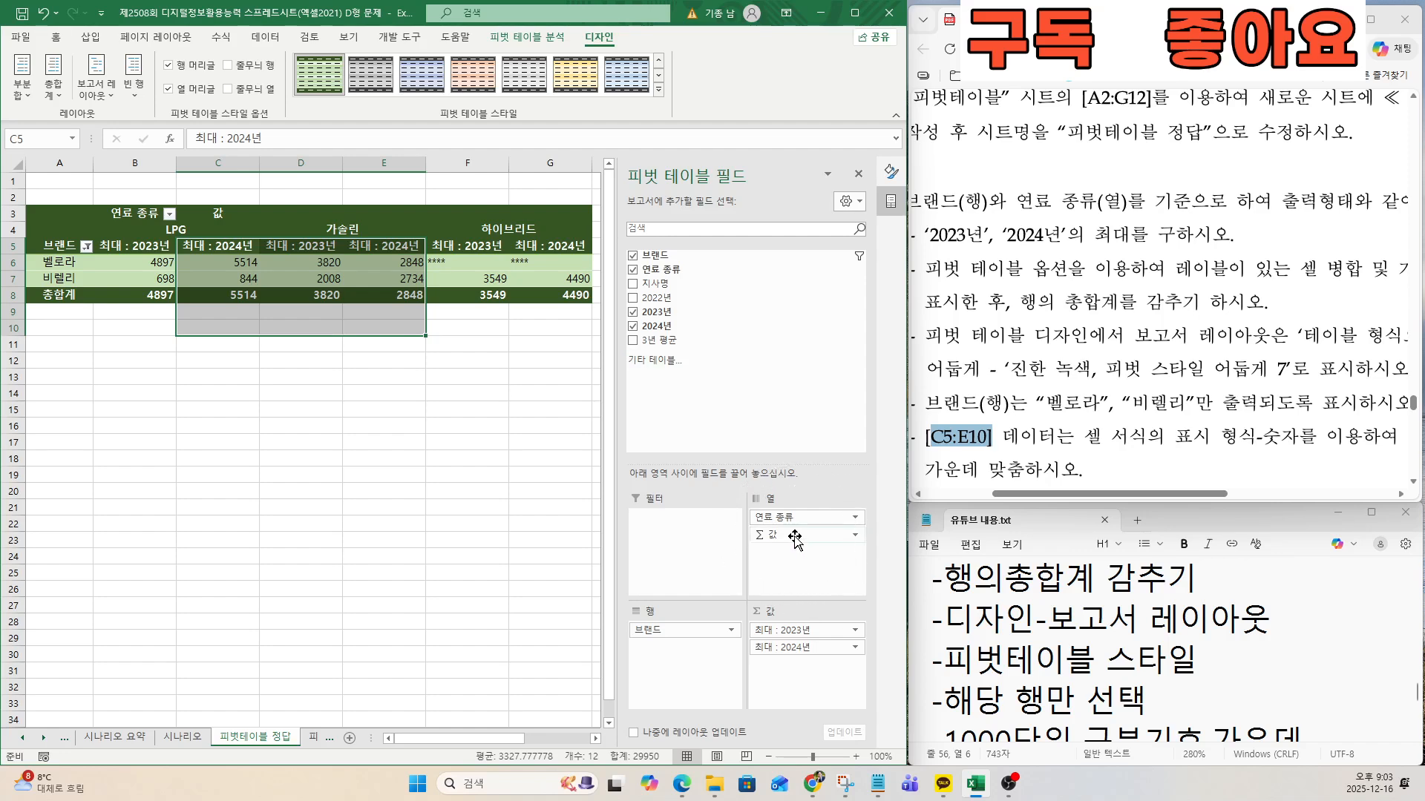
drag(795, 541, 668, 647)
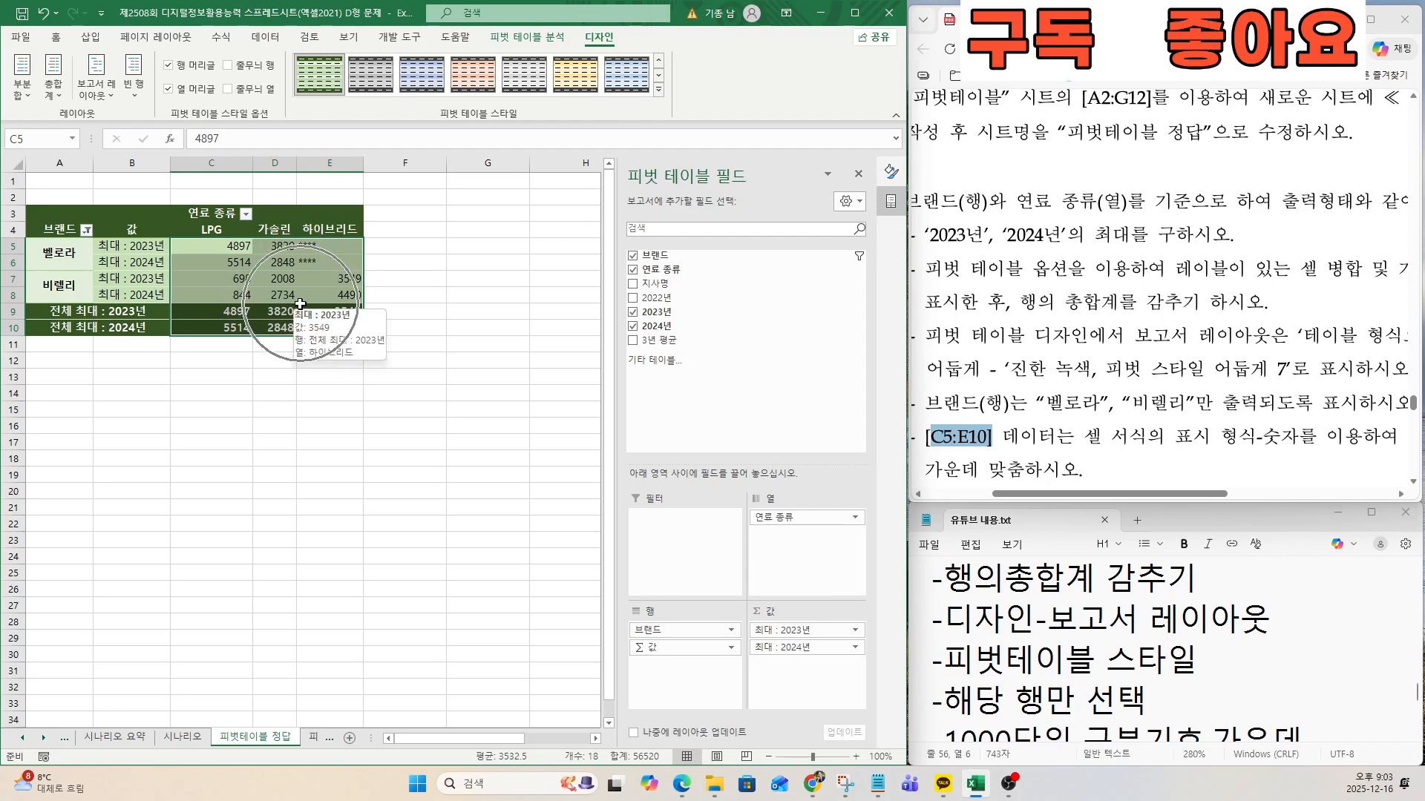
Format C5:E10 of the pivot table as 숫자 with the 1000 단위 구분 기호, as the exam document requires.
right_click(276, 279)
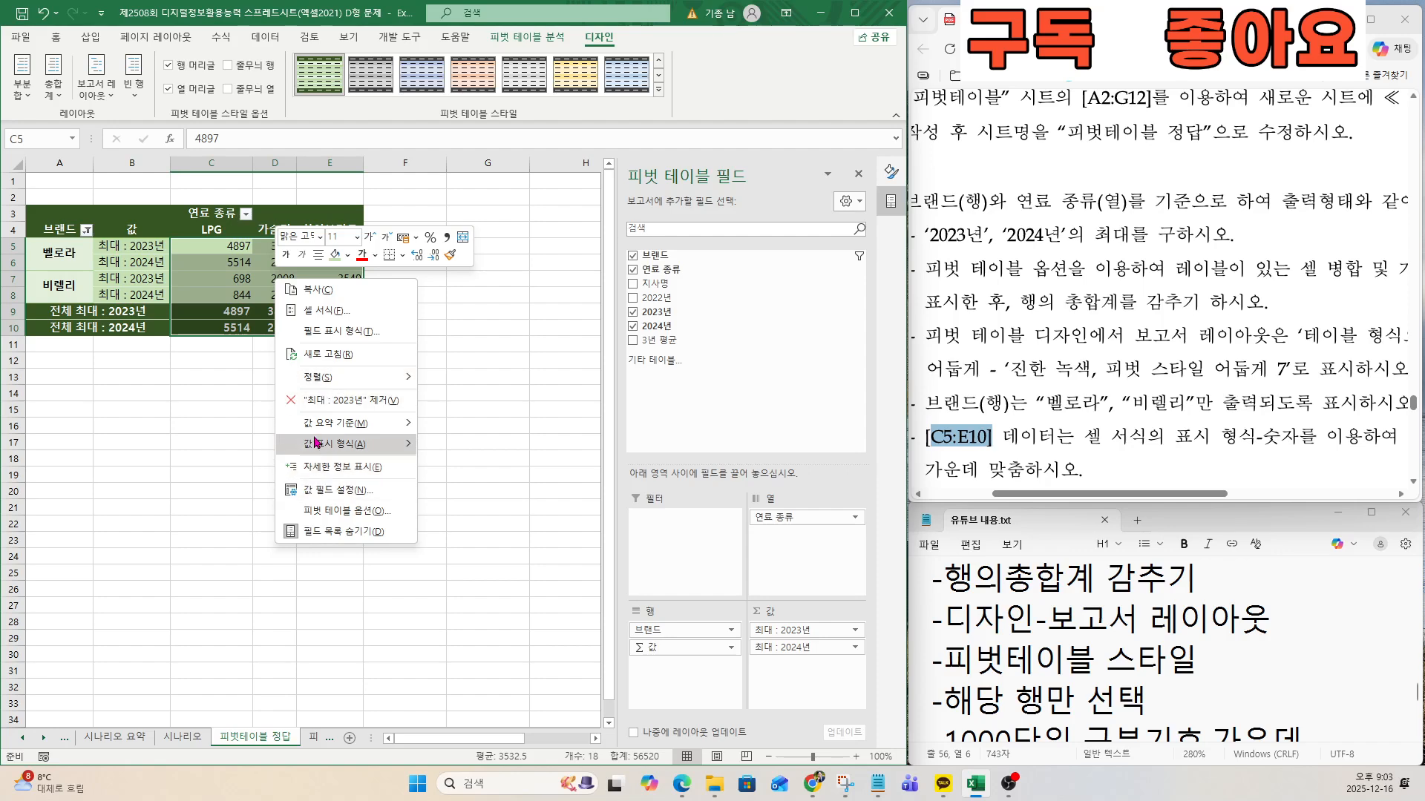
click(327, 310)
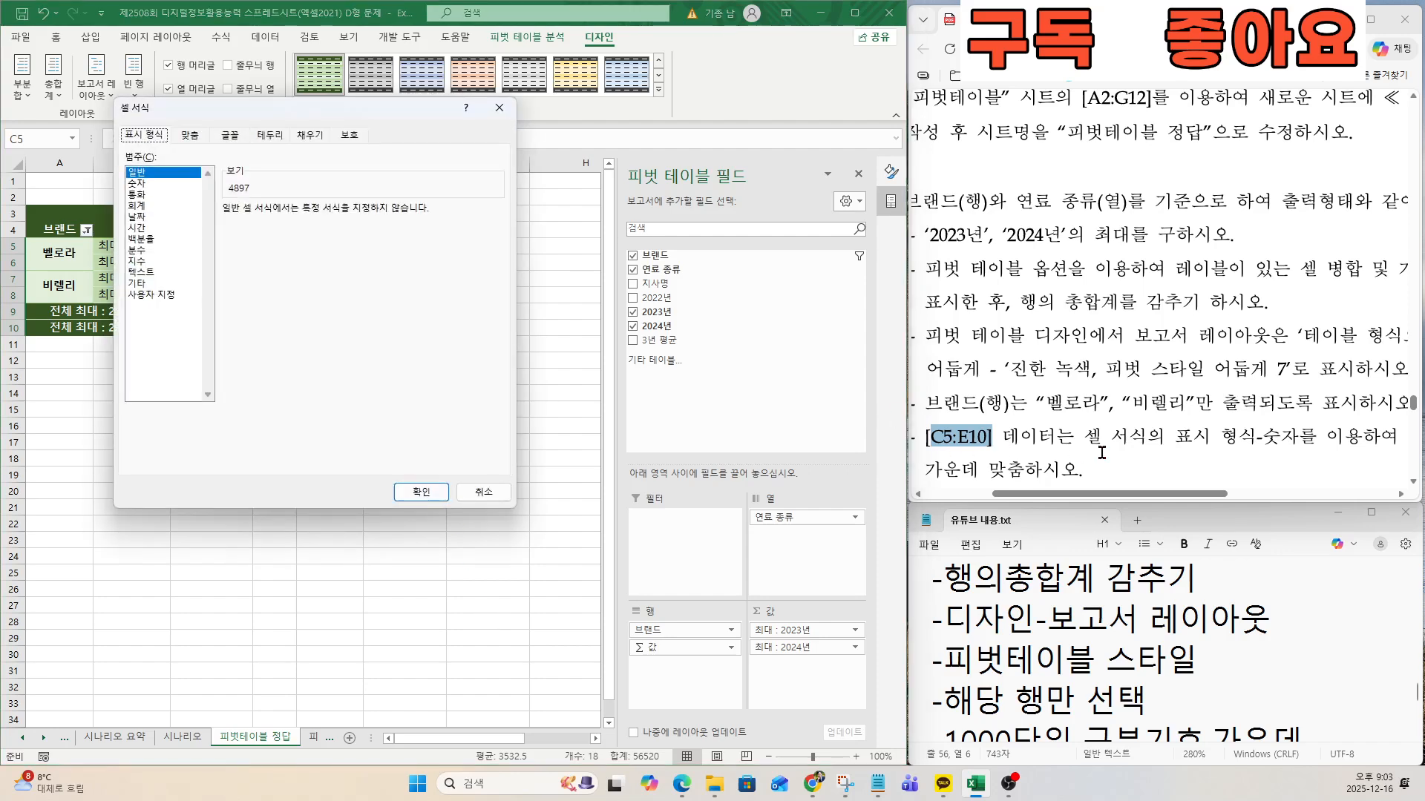
click(140, 183)
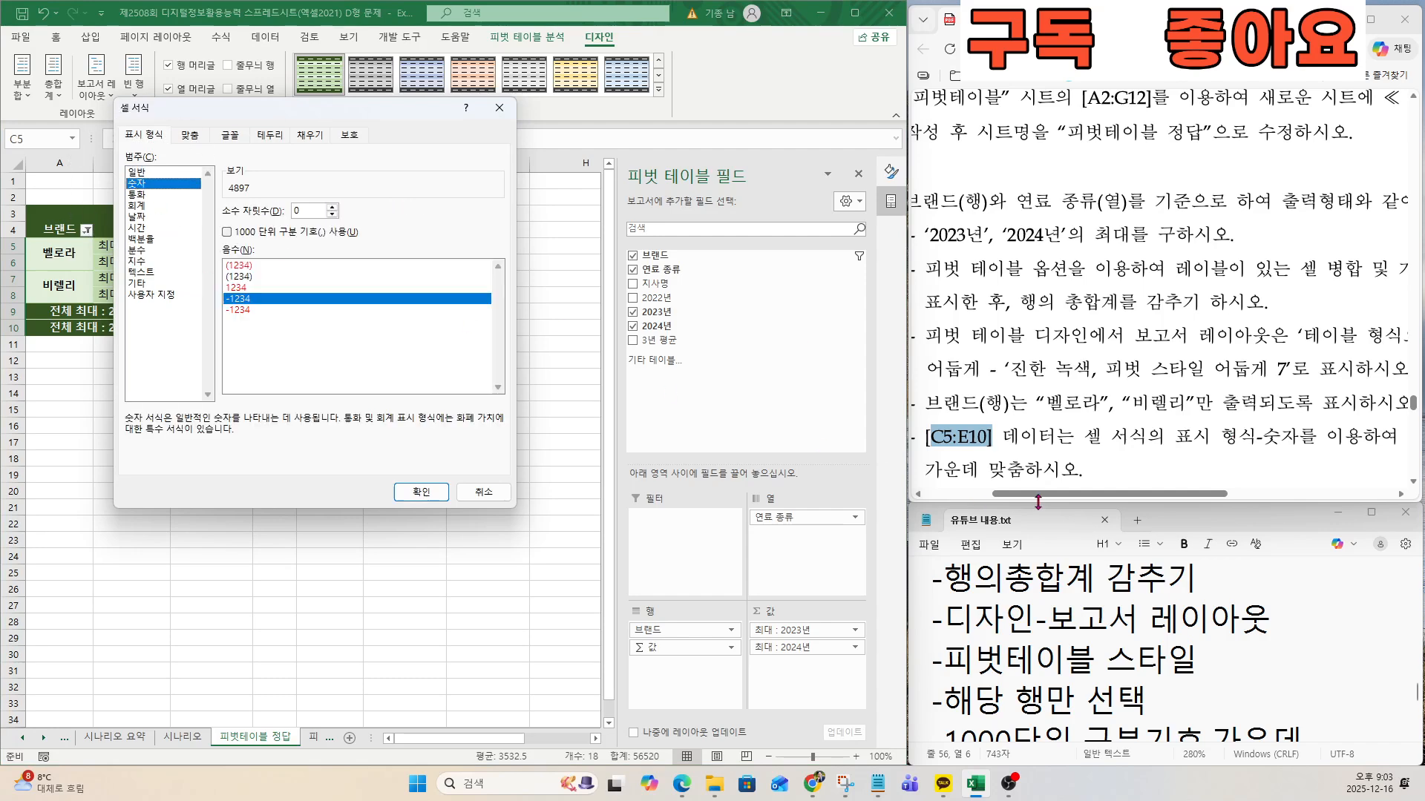
scroll(1098, 445, right, 6)
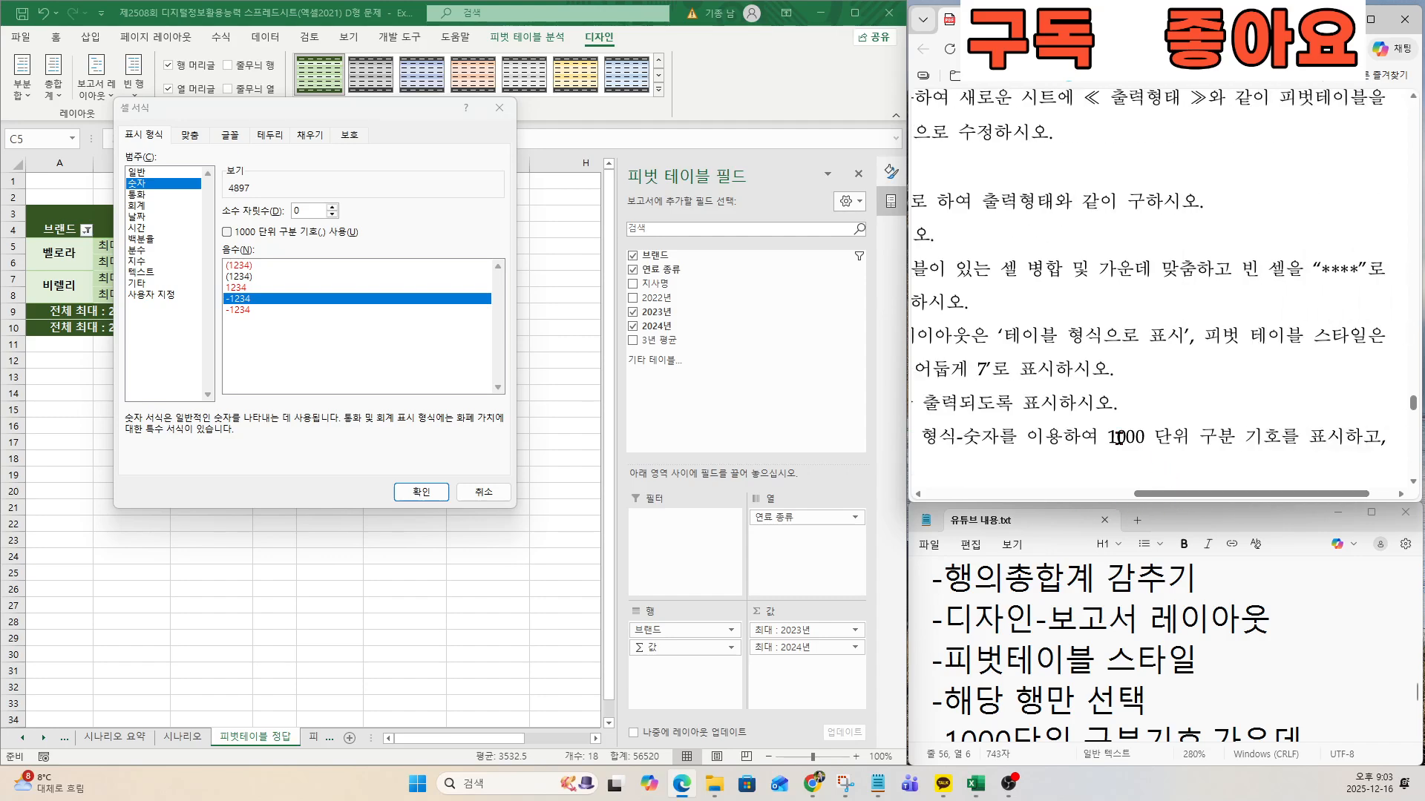
drag(1116, 438, 1298, 438)
click(227, 231)
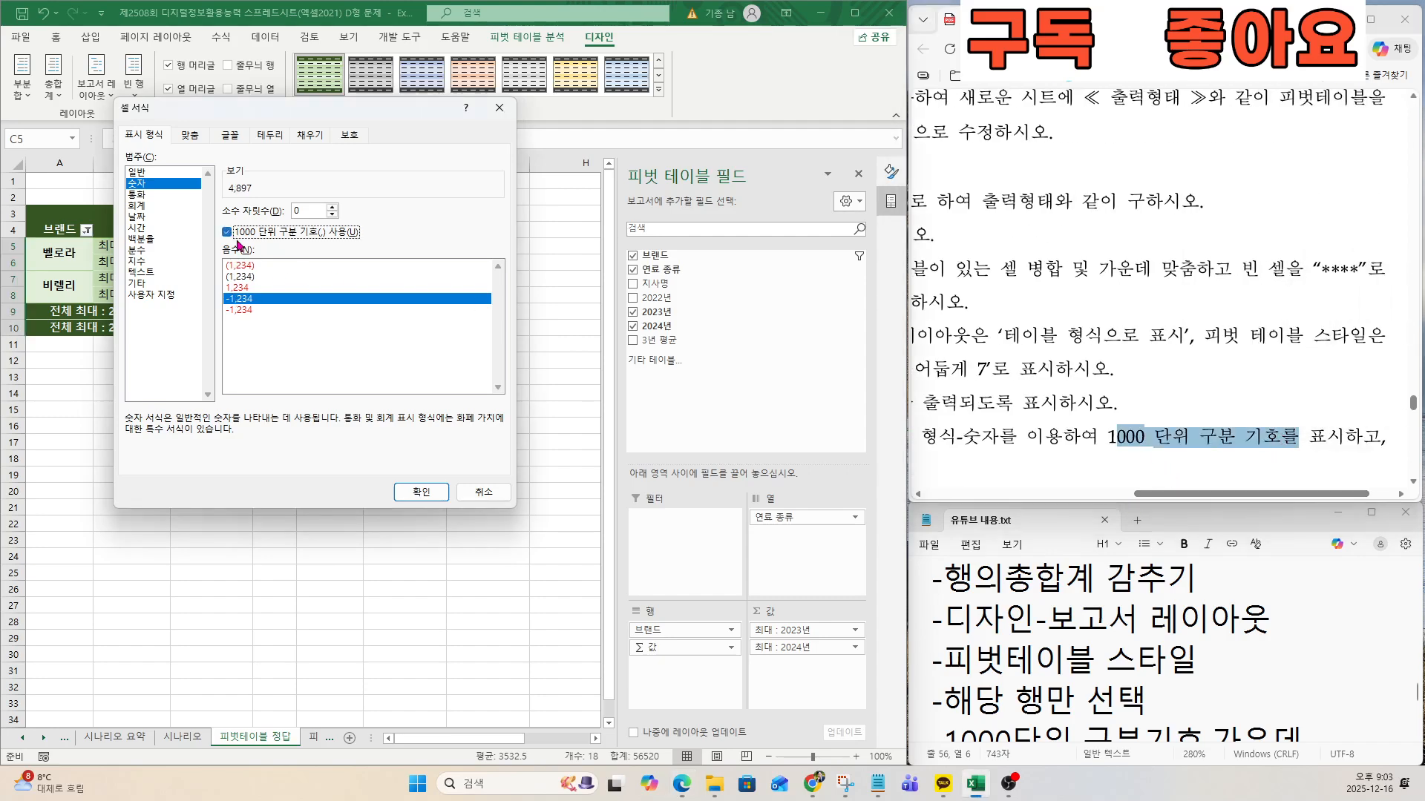
click(420, 493)
Following the exam document's alignment condition, center the data in C5:E10 horizontally.
drag(1172, 494, 1132, 474)
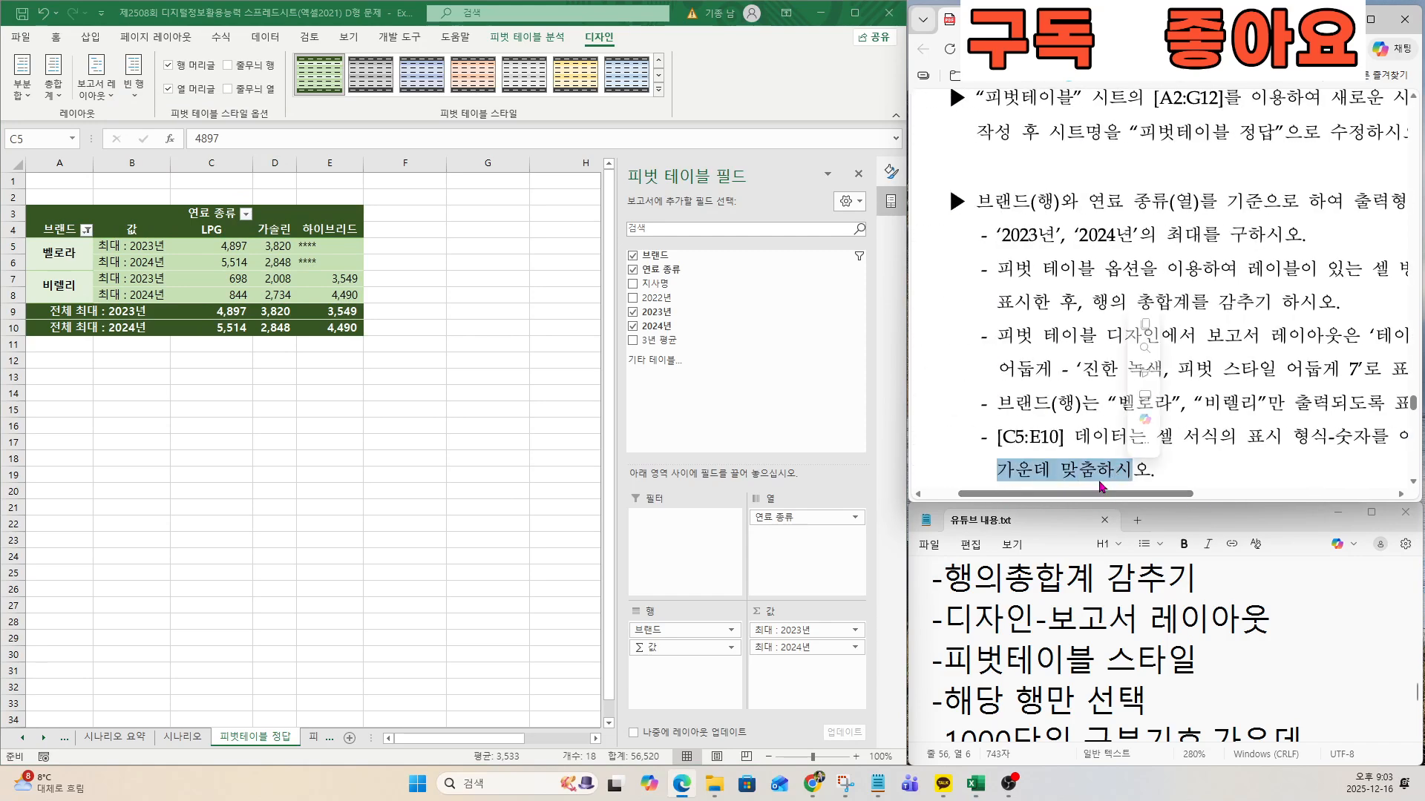
drag(212, 246, 331, 327)
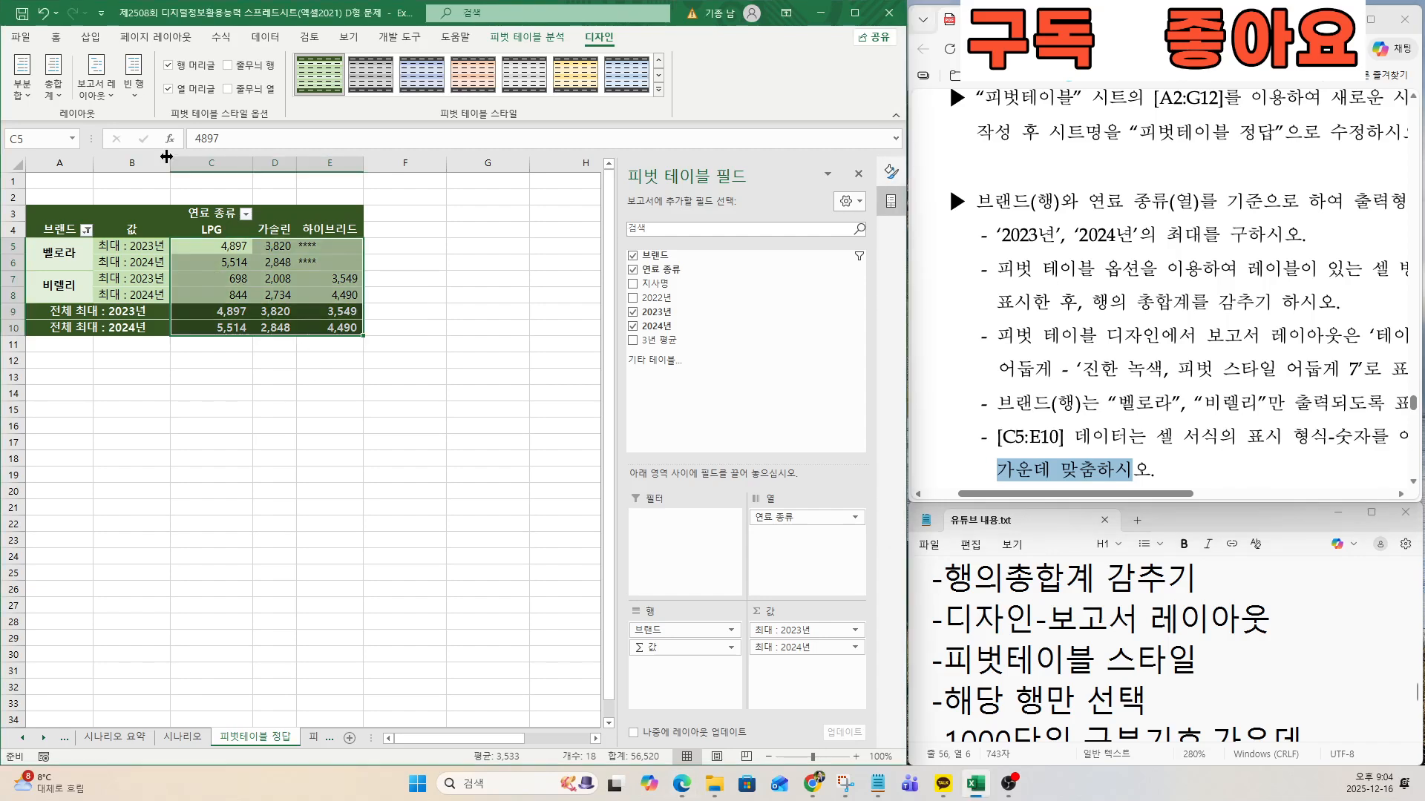
click(56, 37)
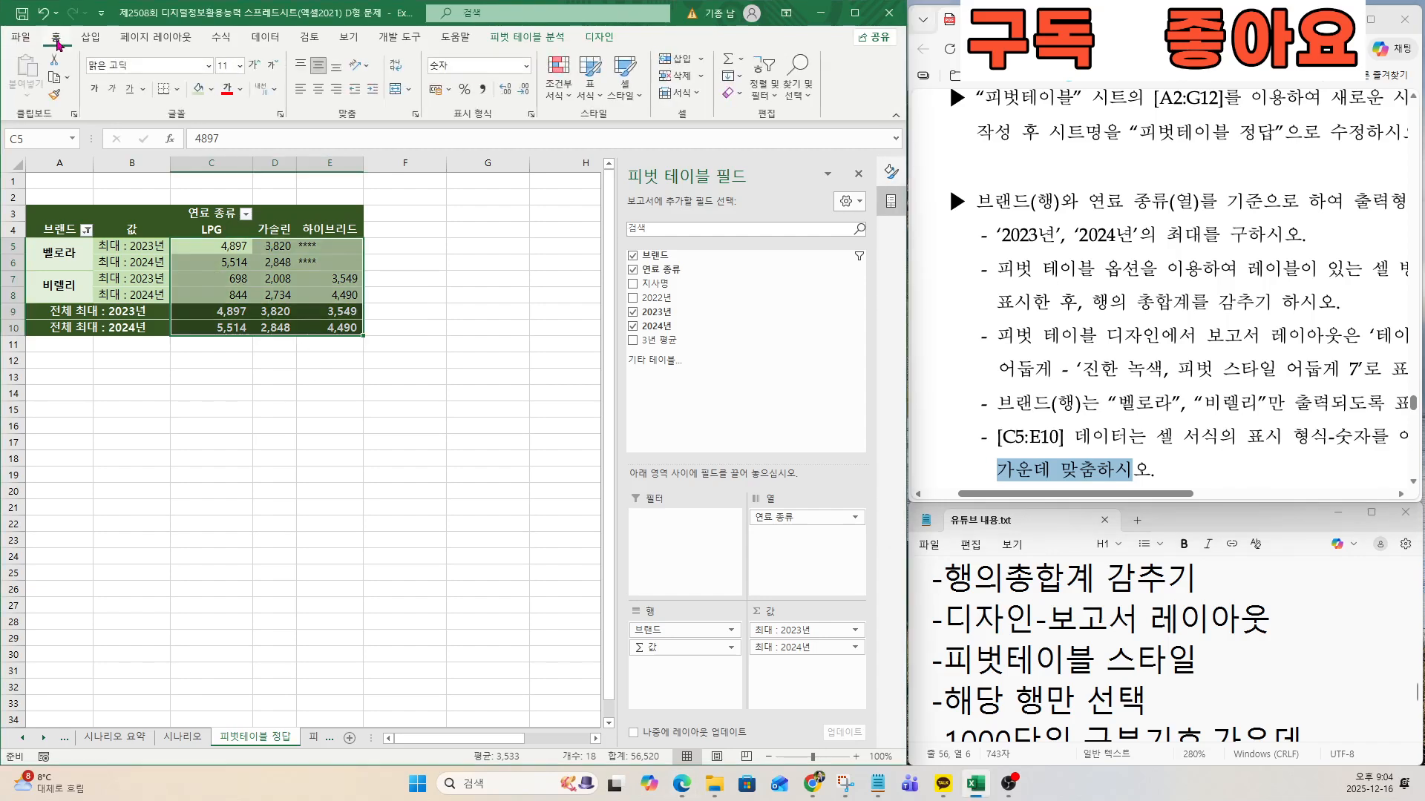
click(321, 91)
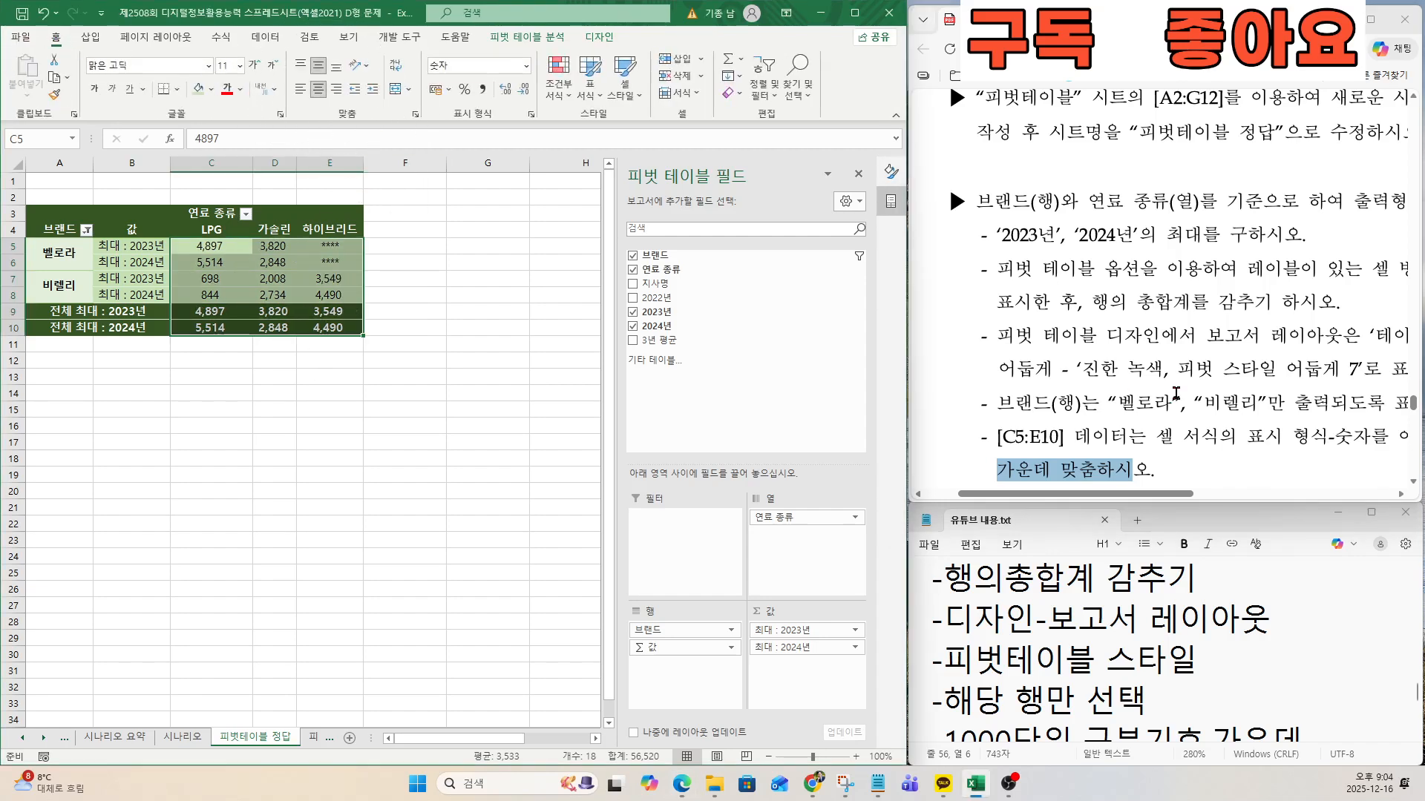
Move the notes on to [문제5] 차트 and examine problem 5's expected output and 처리조건 in the exam document.
click(1050, 630)
key(Down)
key(Down)
key(Down)
key(Down)
key(Down)
key(Down)
key(Down)
key(Down)
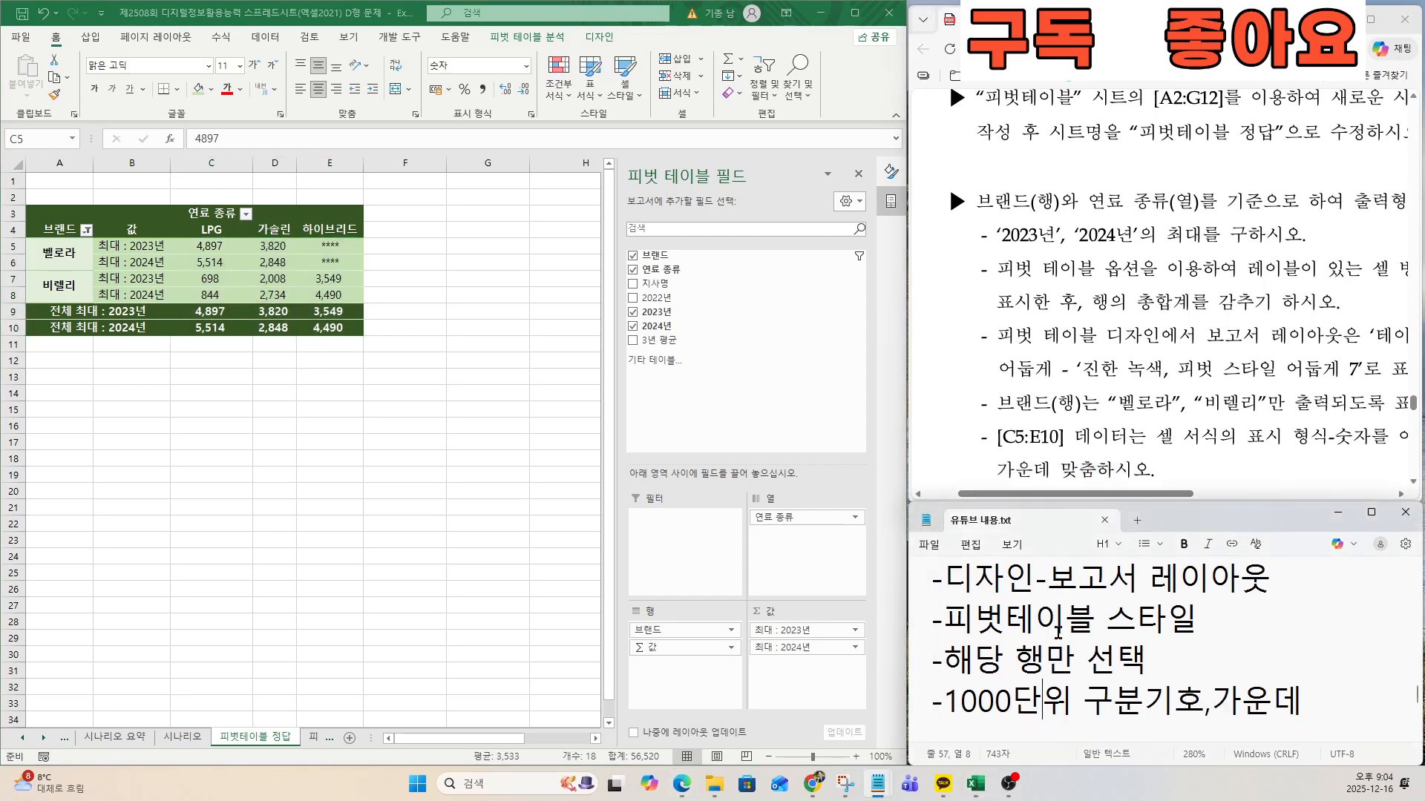
click(1093, 467)
scroll(1095, 470, down, 5)
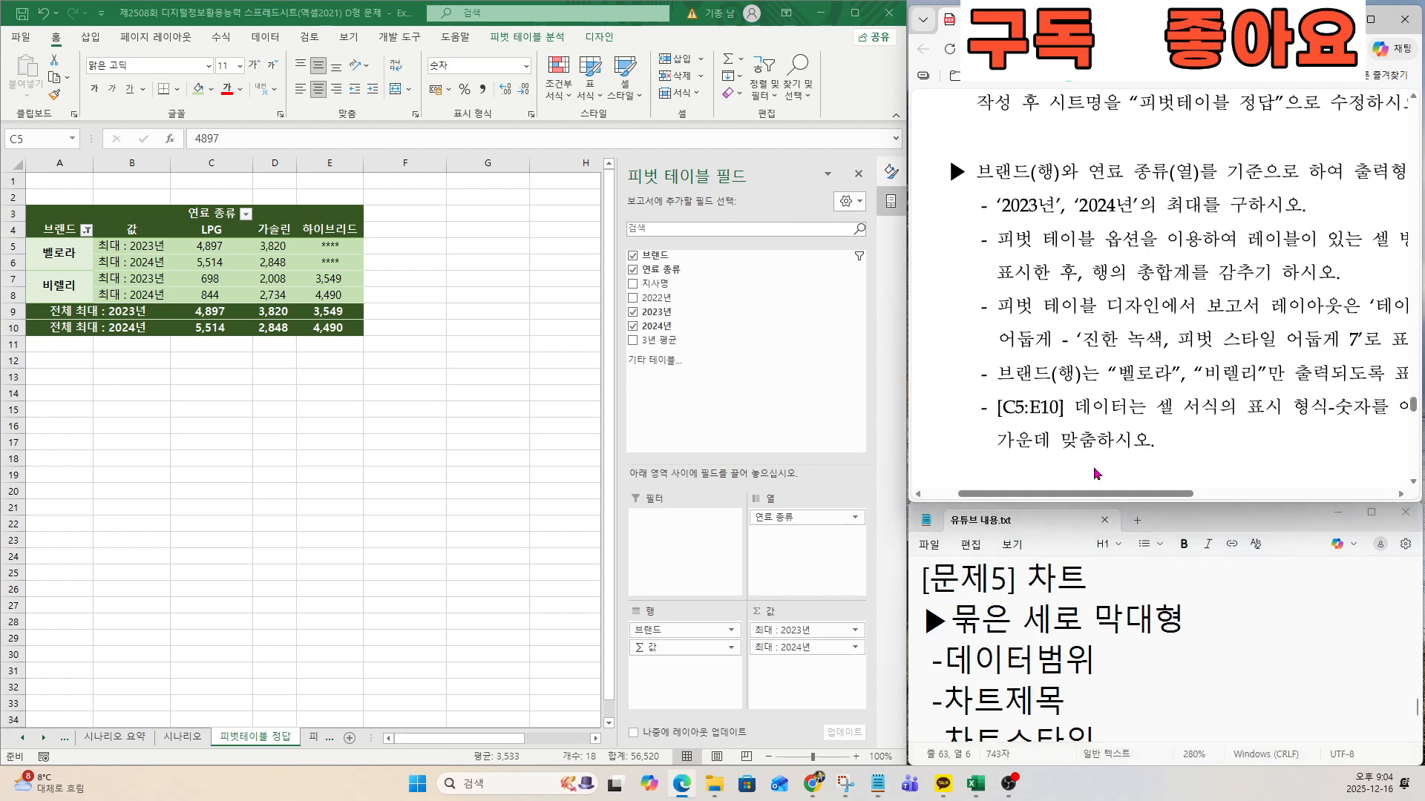
scroll(1095, 473, down, 8)
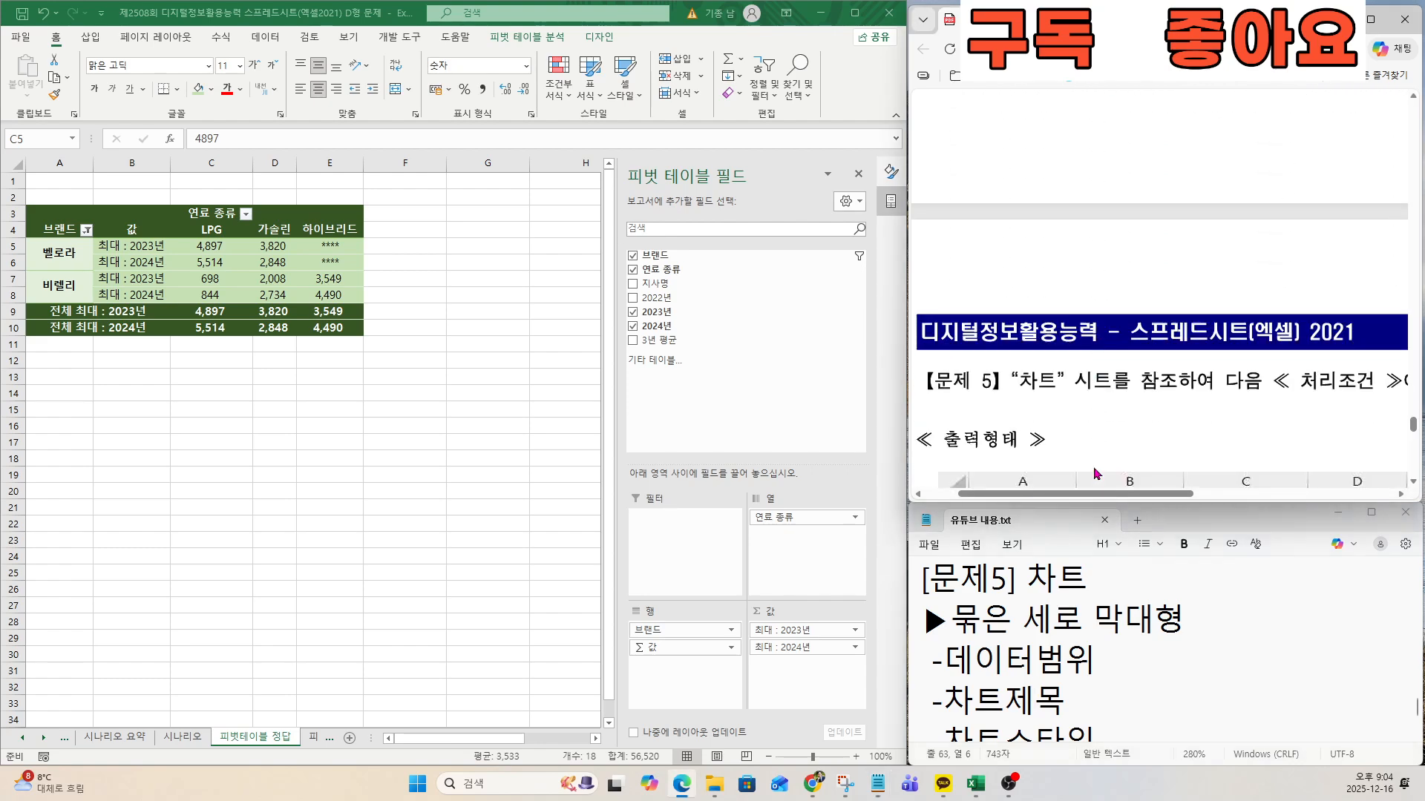
scroll(1094, 472, down, 10)
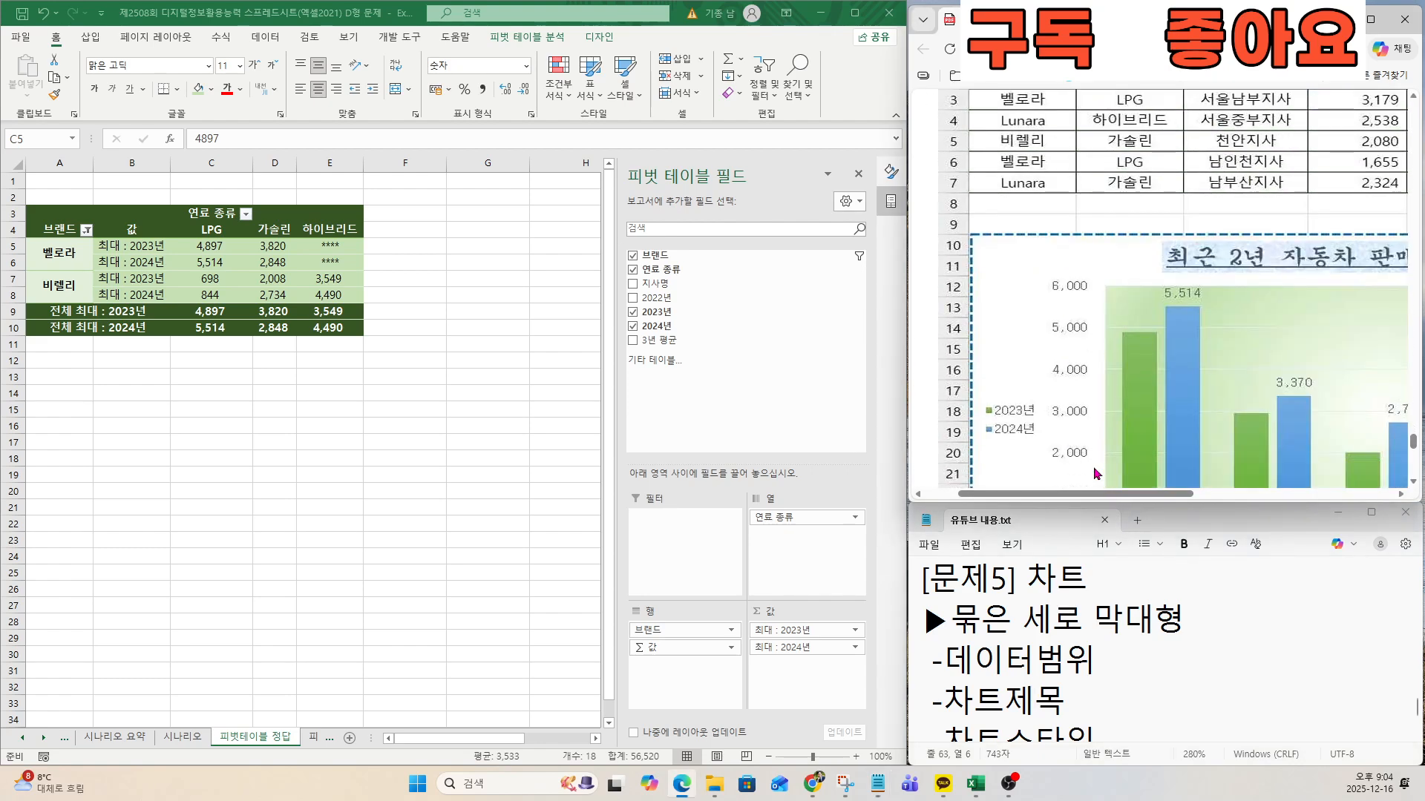
scroll(1095, 473, down, 2)
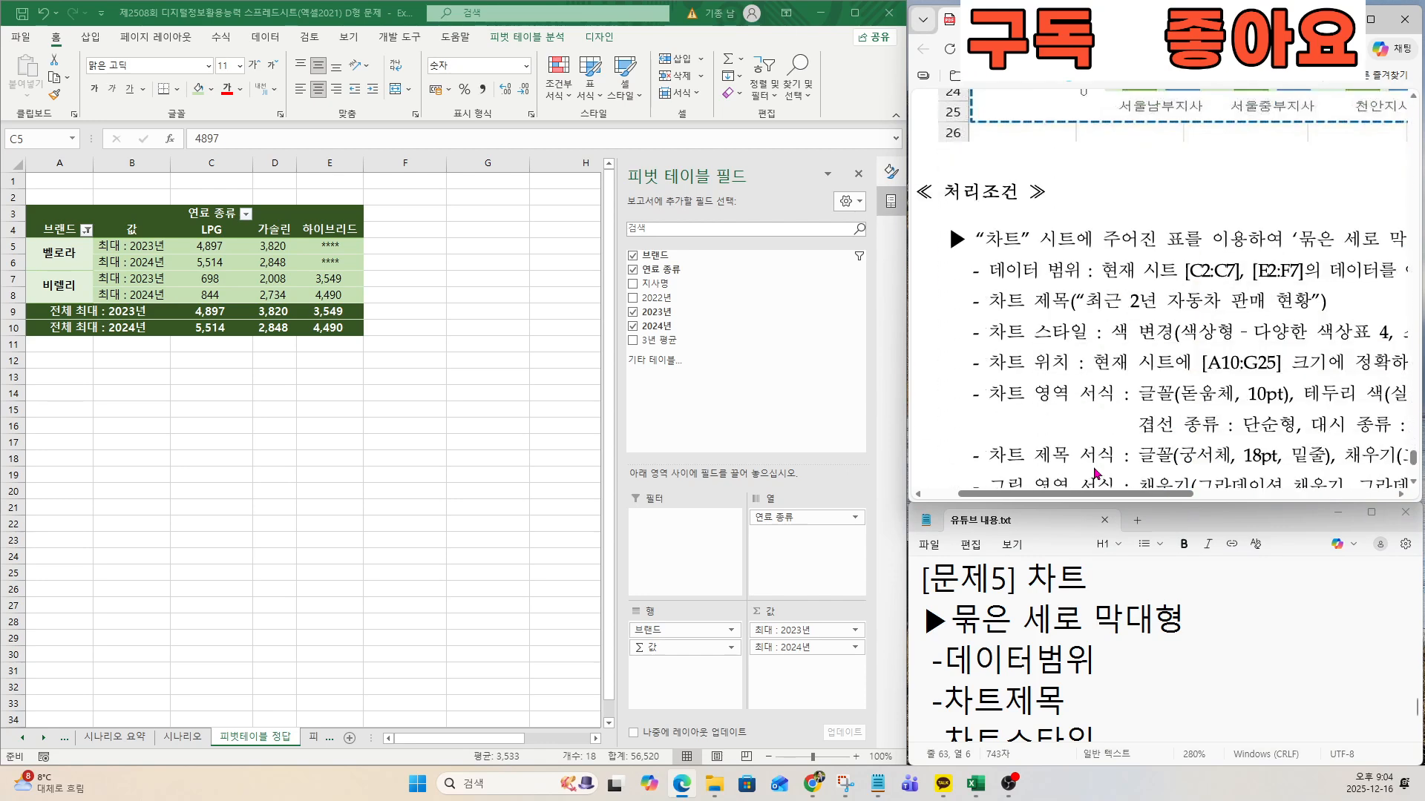
Leave the finished pivot table and open the workbook's 차트 sheet for problem 5.
click(261, 436)
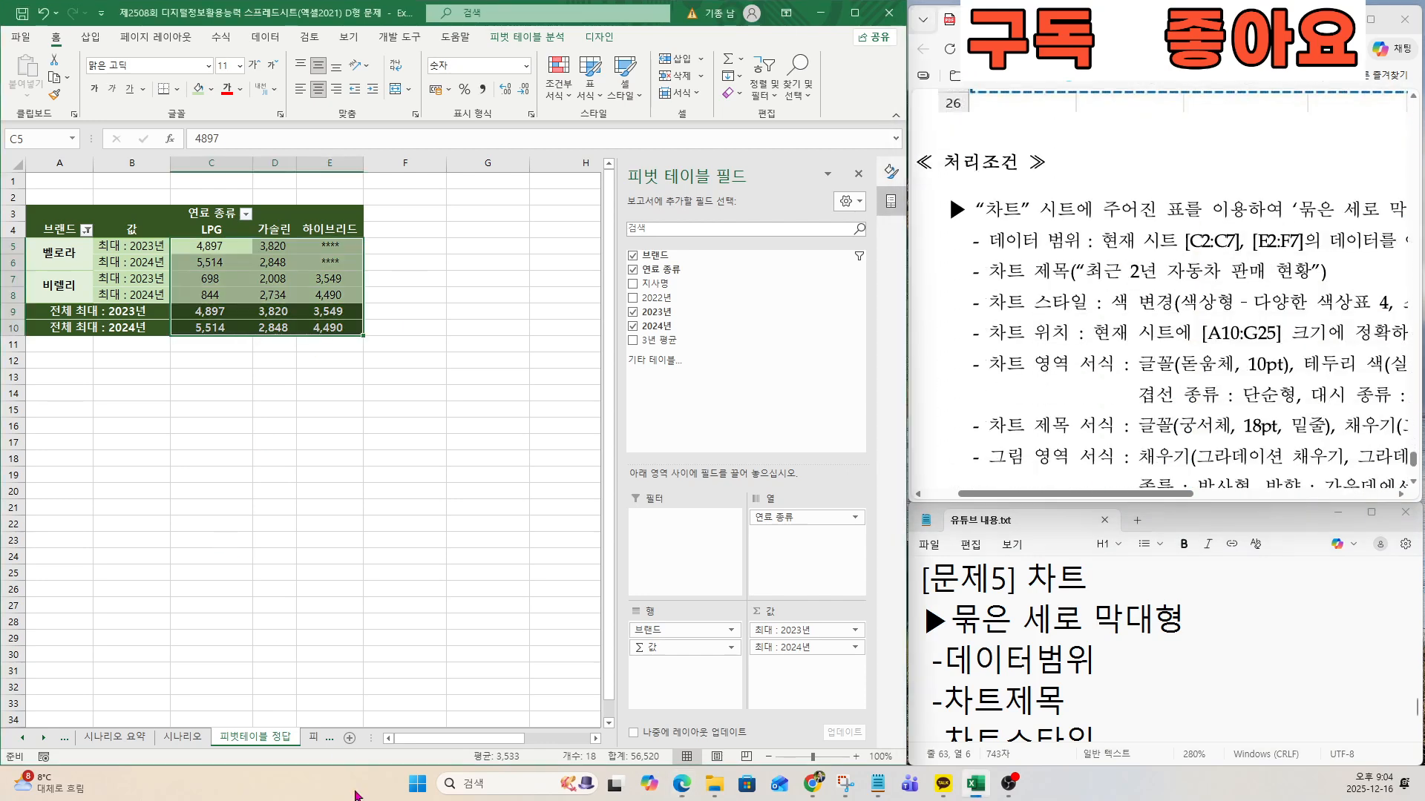
click(45, 738)
click(44, 738)
click(248, 738)
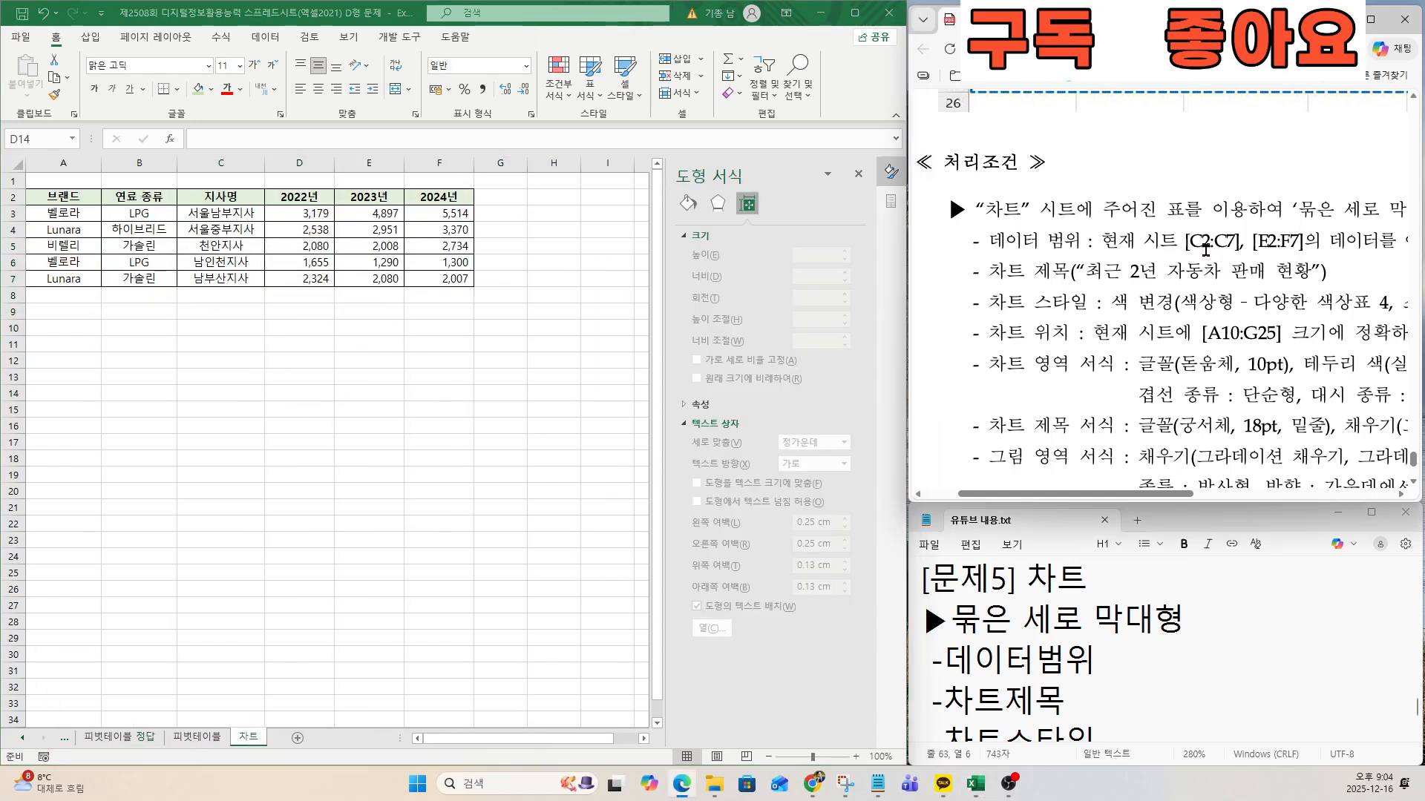
Following the exam document's 데이터 범위 condition, select the 지사명 data in C2:C7 as the first part of the chart data.
click(1231, 251)
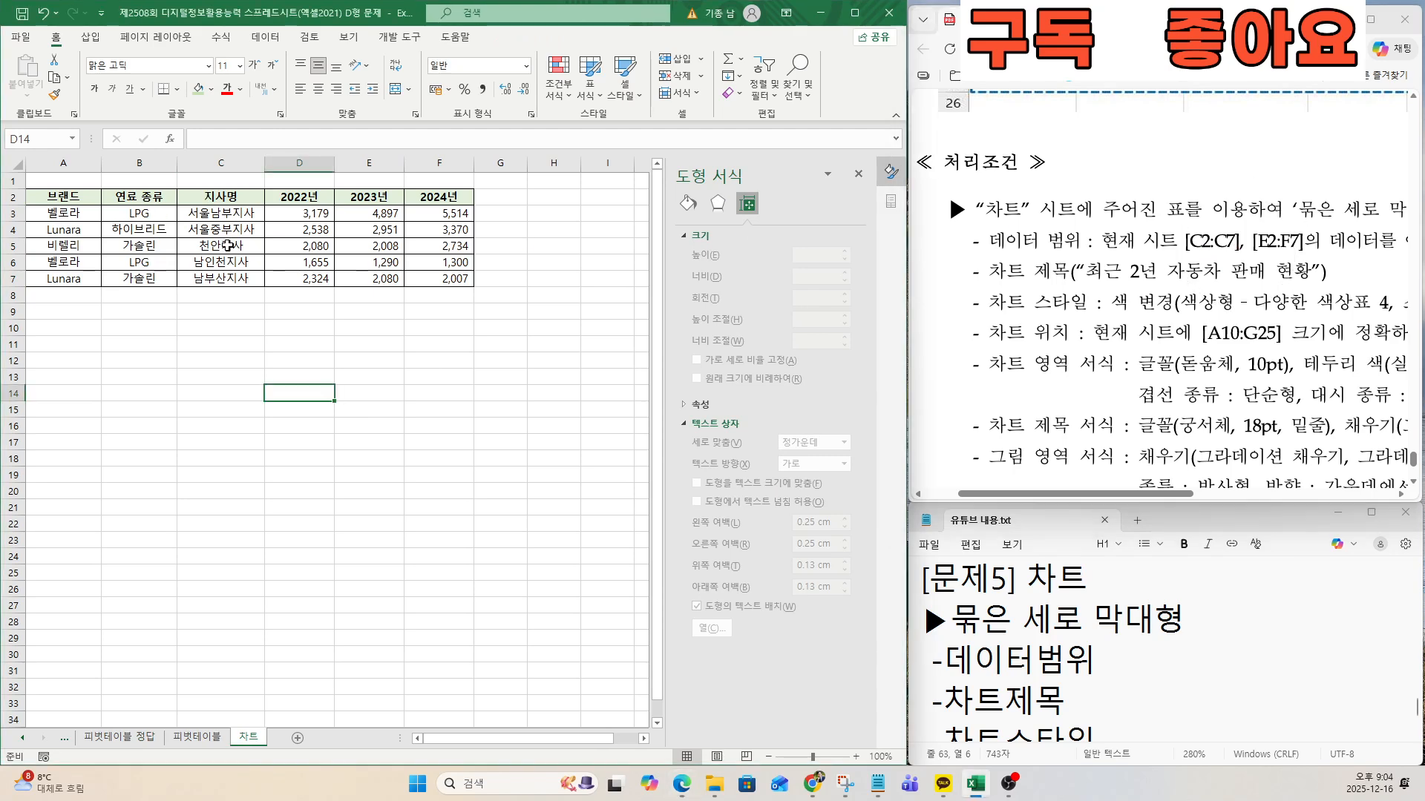
drag(221, 197, 236, 278)
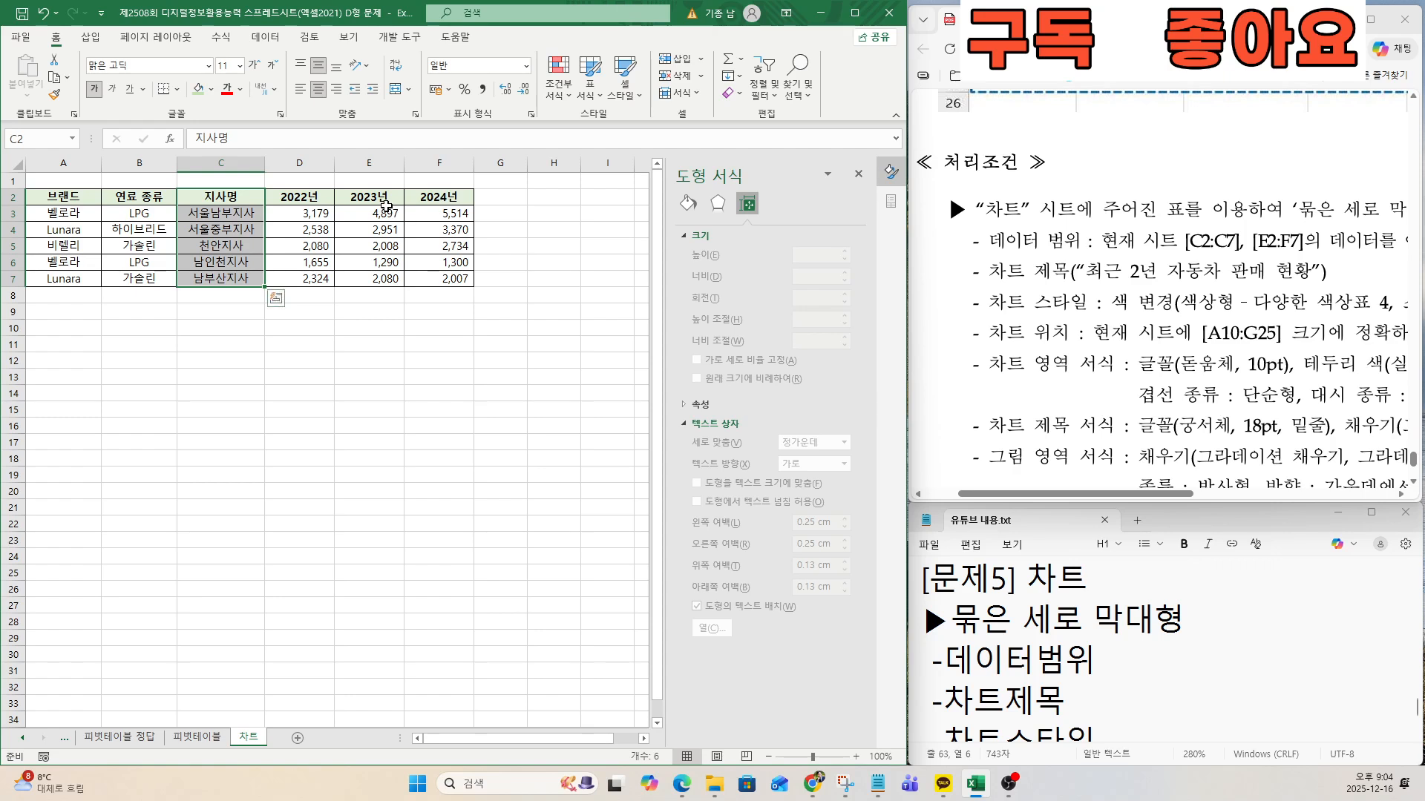
Add the 2023년 and 2024년 data in E2:F7 to the selection and insert a 2-D clustered column chart.
ctrl+drag(373, 197, 439, 276)
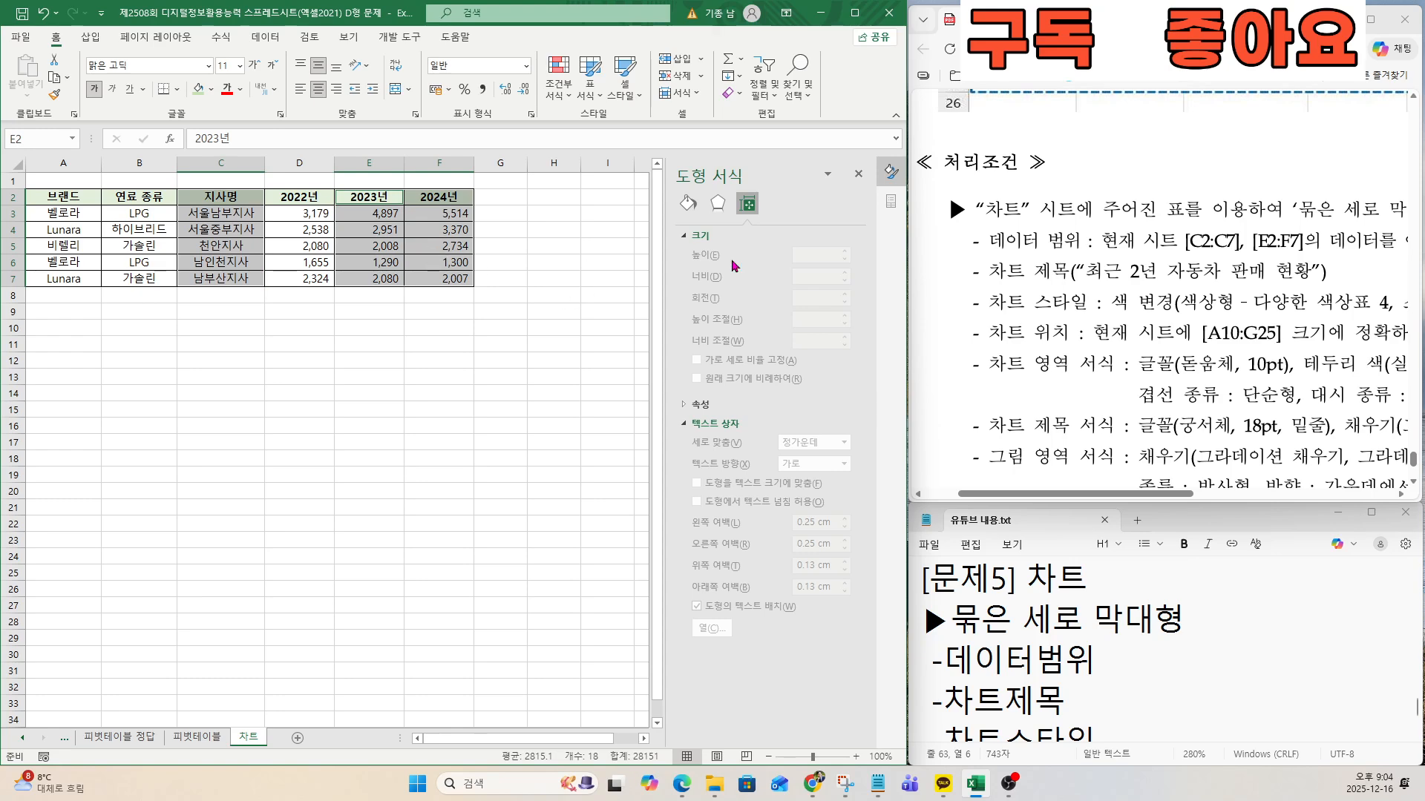
click(90, 36)
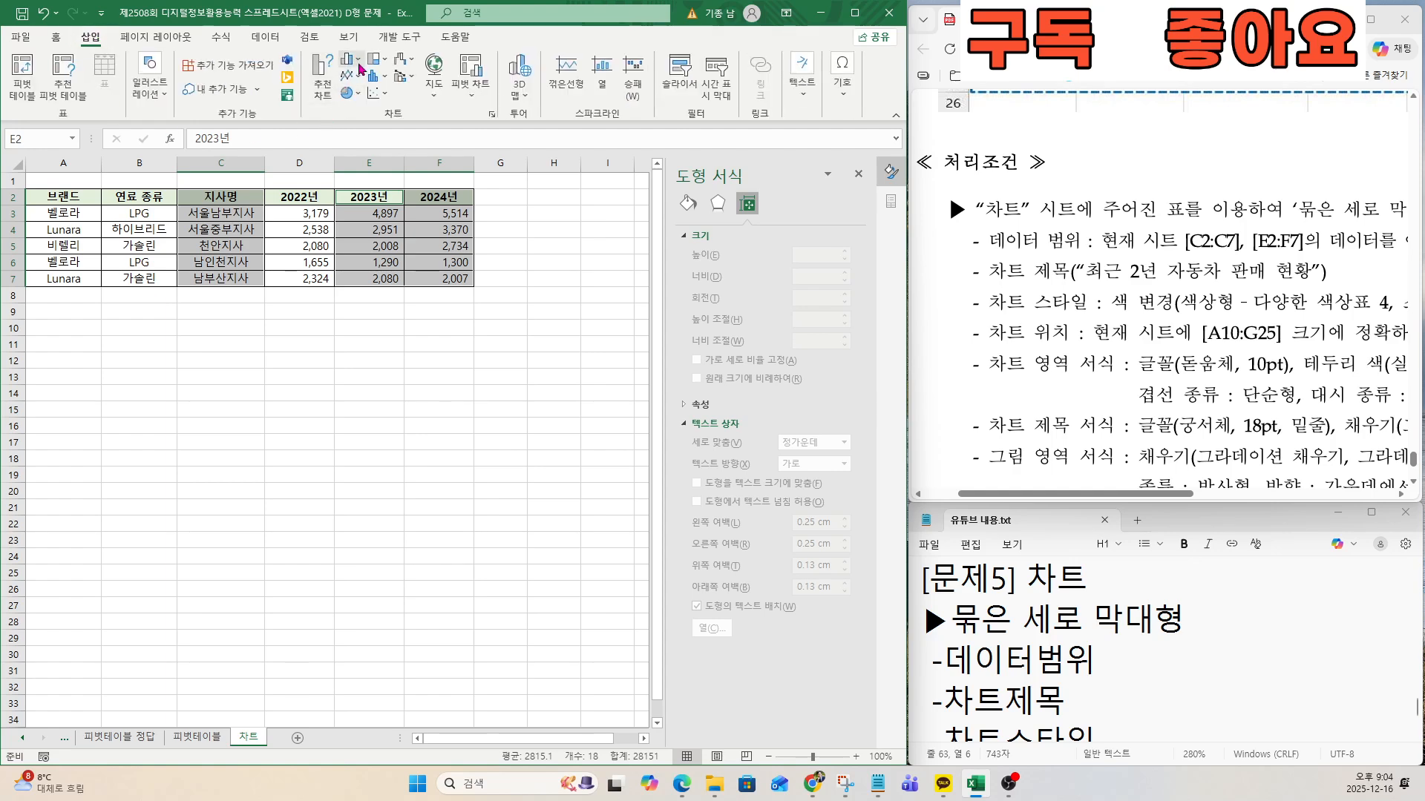
click(353, 60)
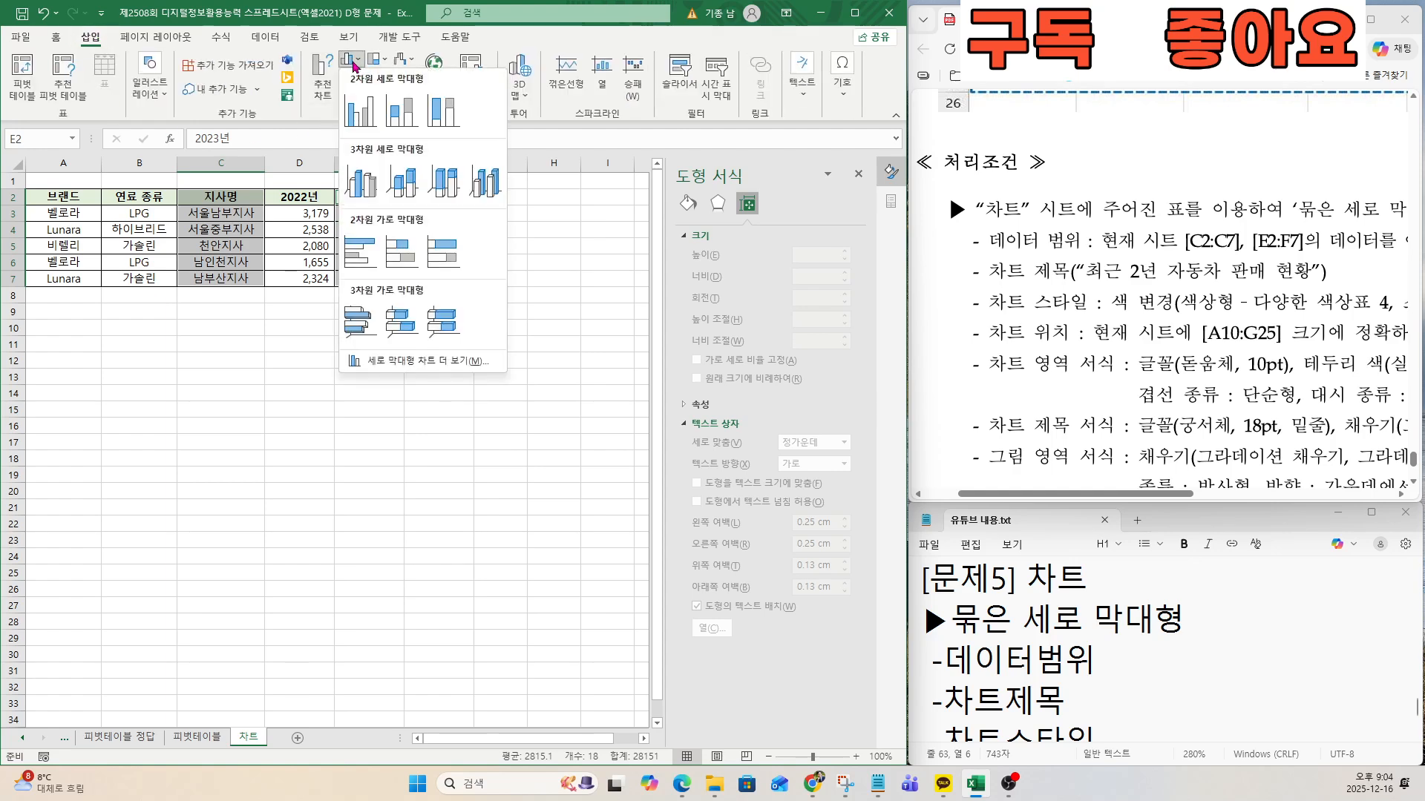
click(360, 113)
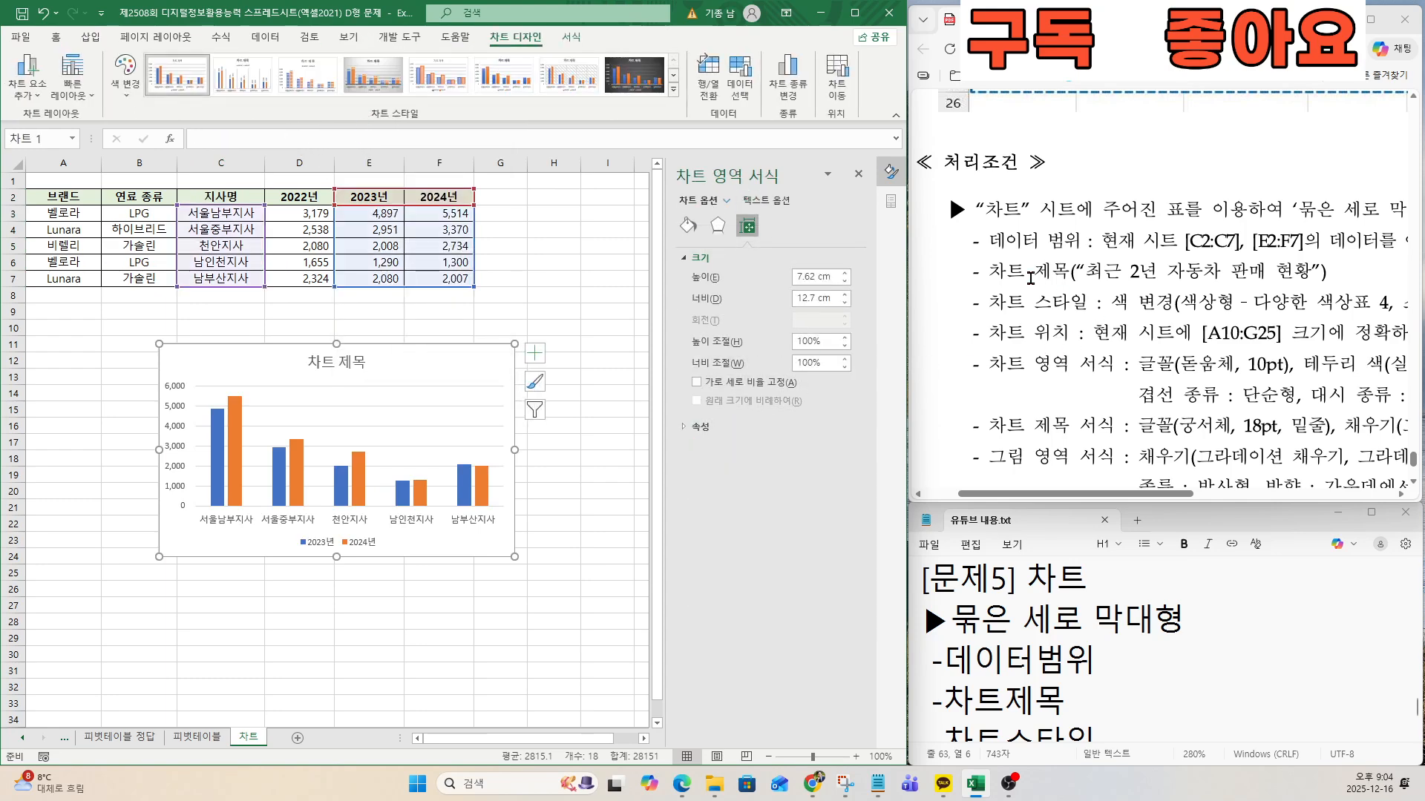
Following the exam document's 차트 제목 condition, replace the chart title with "최근 2년 자동차 판매 현황".
drag(990, 275, 1312, 271)
click(1096, 279)
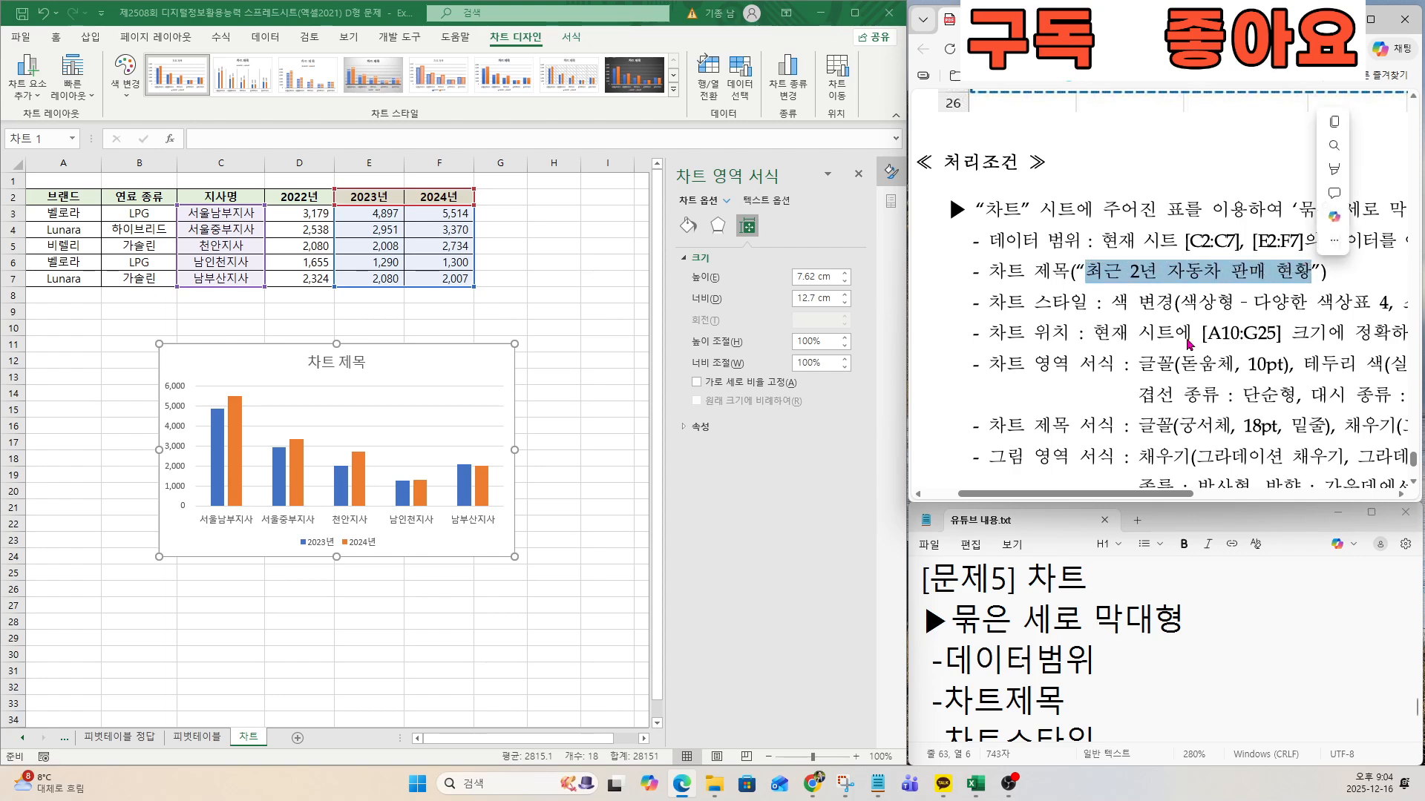
key(ctrl+c)
click(312, 359)
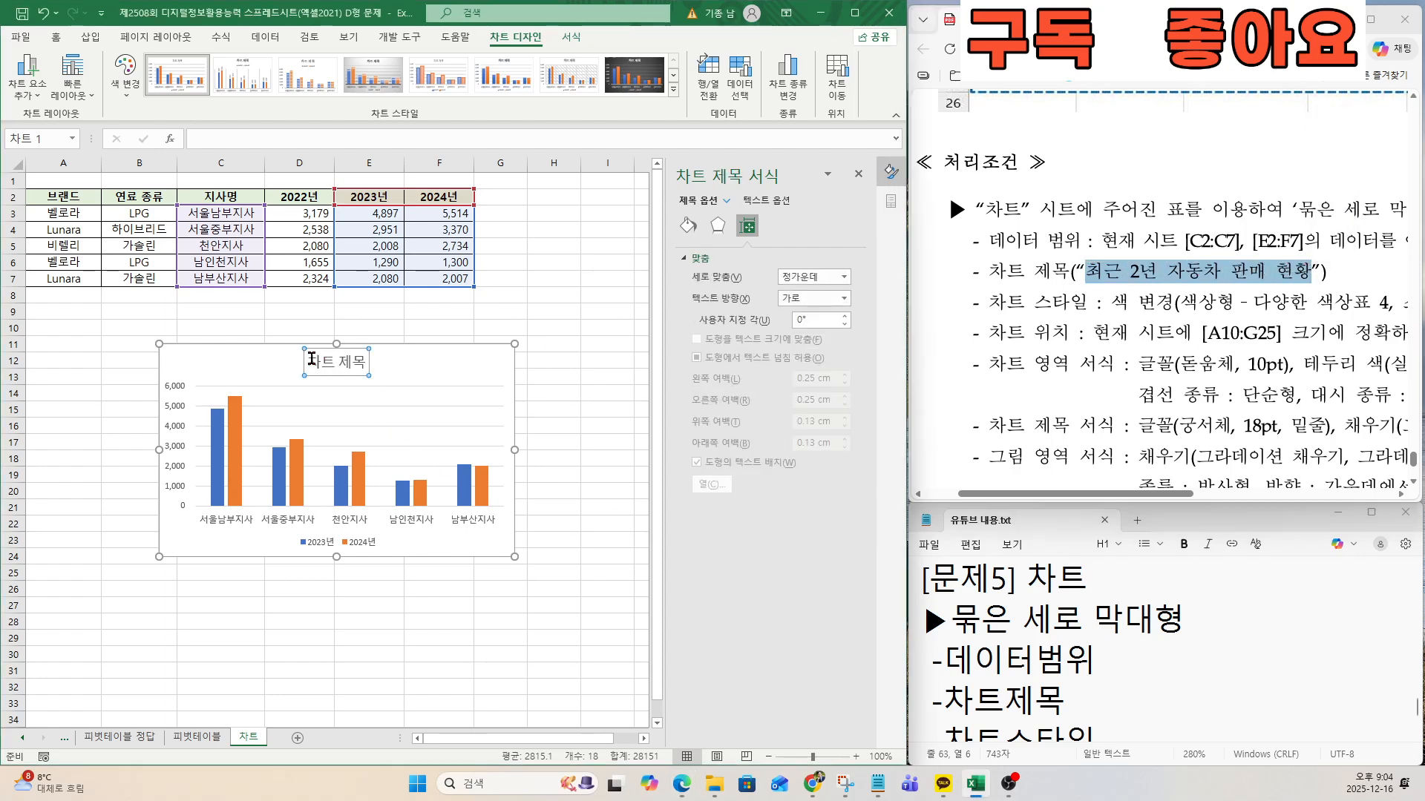
drag(311, 360, 371, 366)
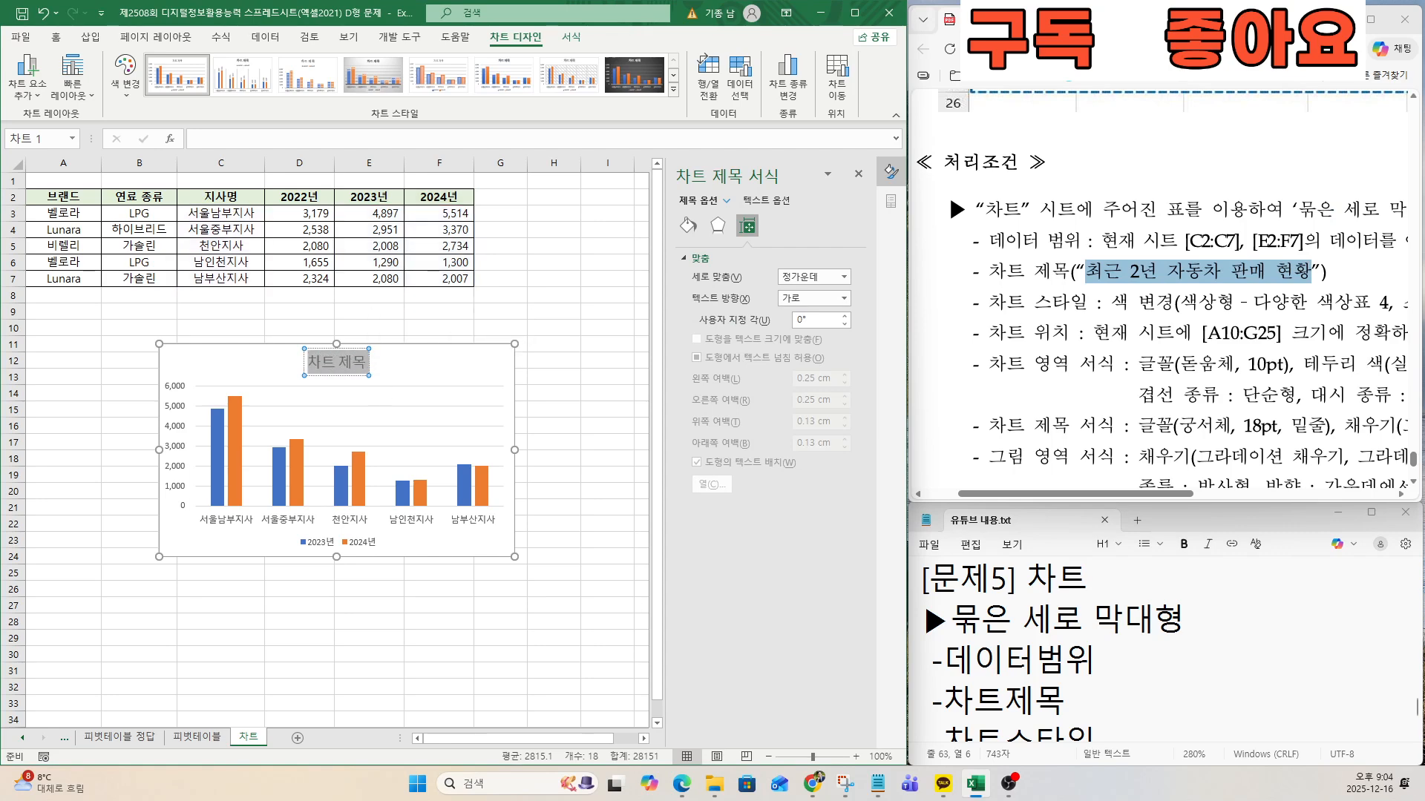
text(최그 2년)
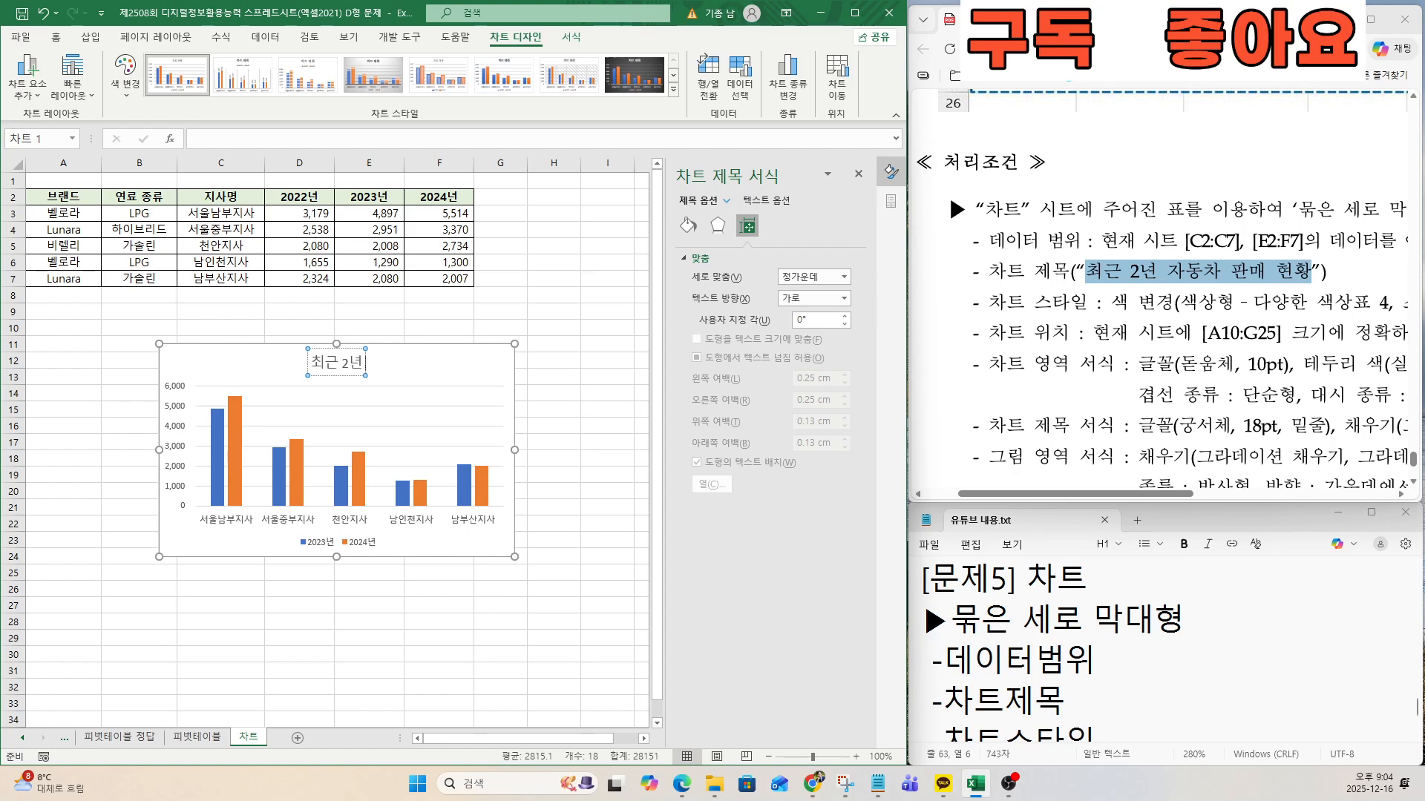
text( 자동차 판매 현황)
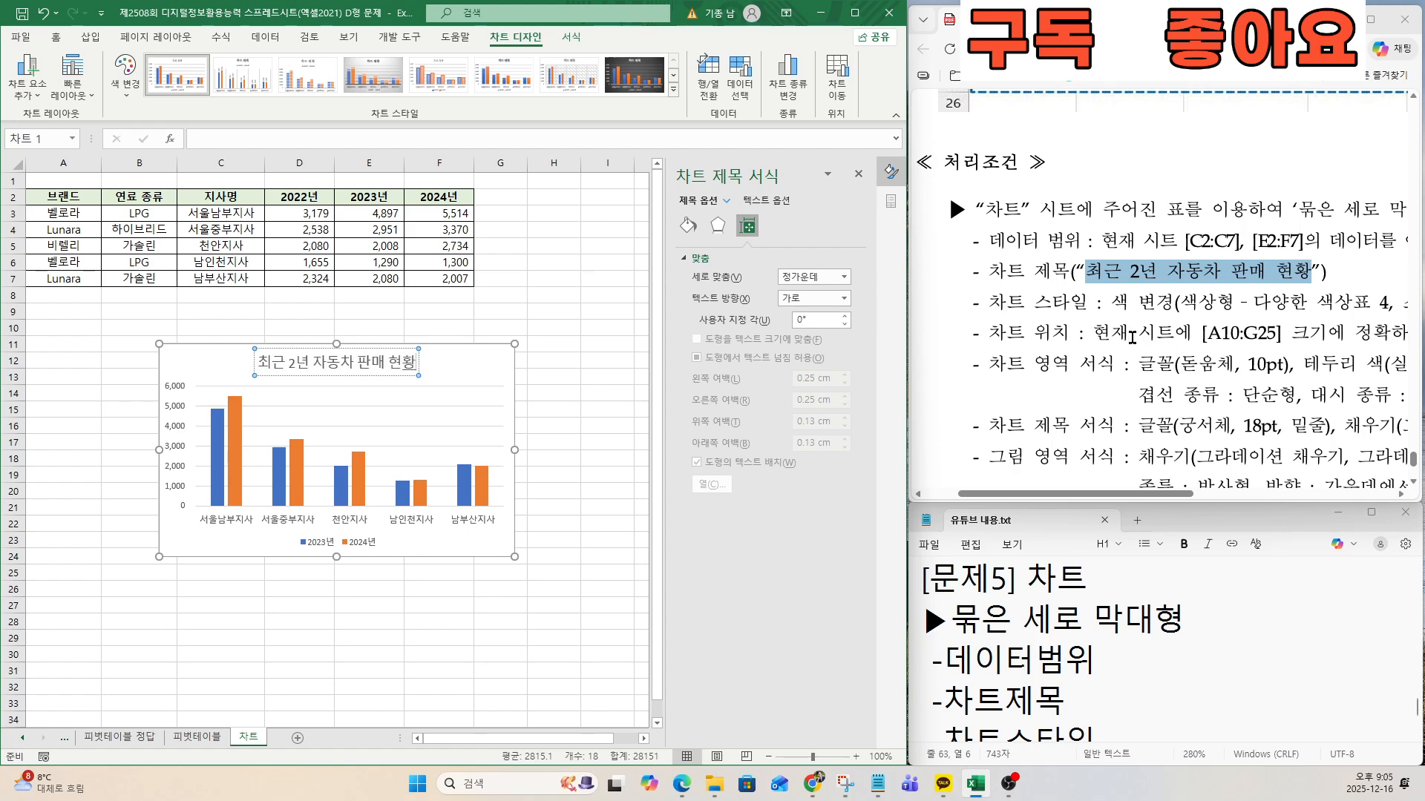
Following the exam document's 차트 스타일 condition, change the chart colors to the colorful palette 다양한 색상표 4.
drag(989, 302, 1087, 302)
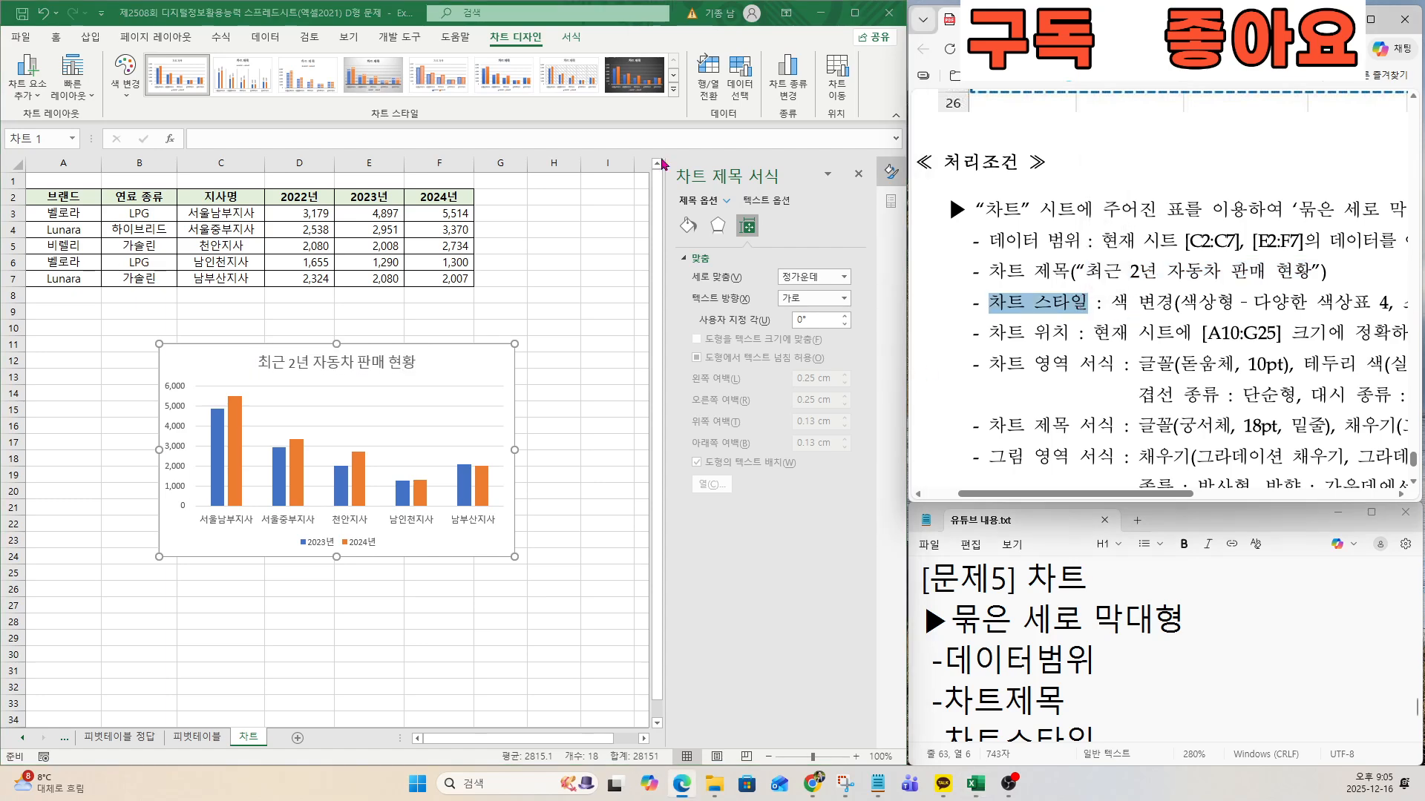
key(ctrl)
key(ctrl)
key(ctrl)
key(ctrl)
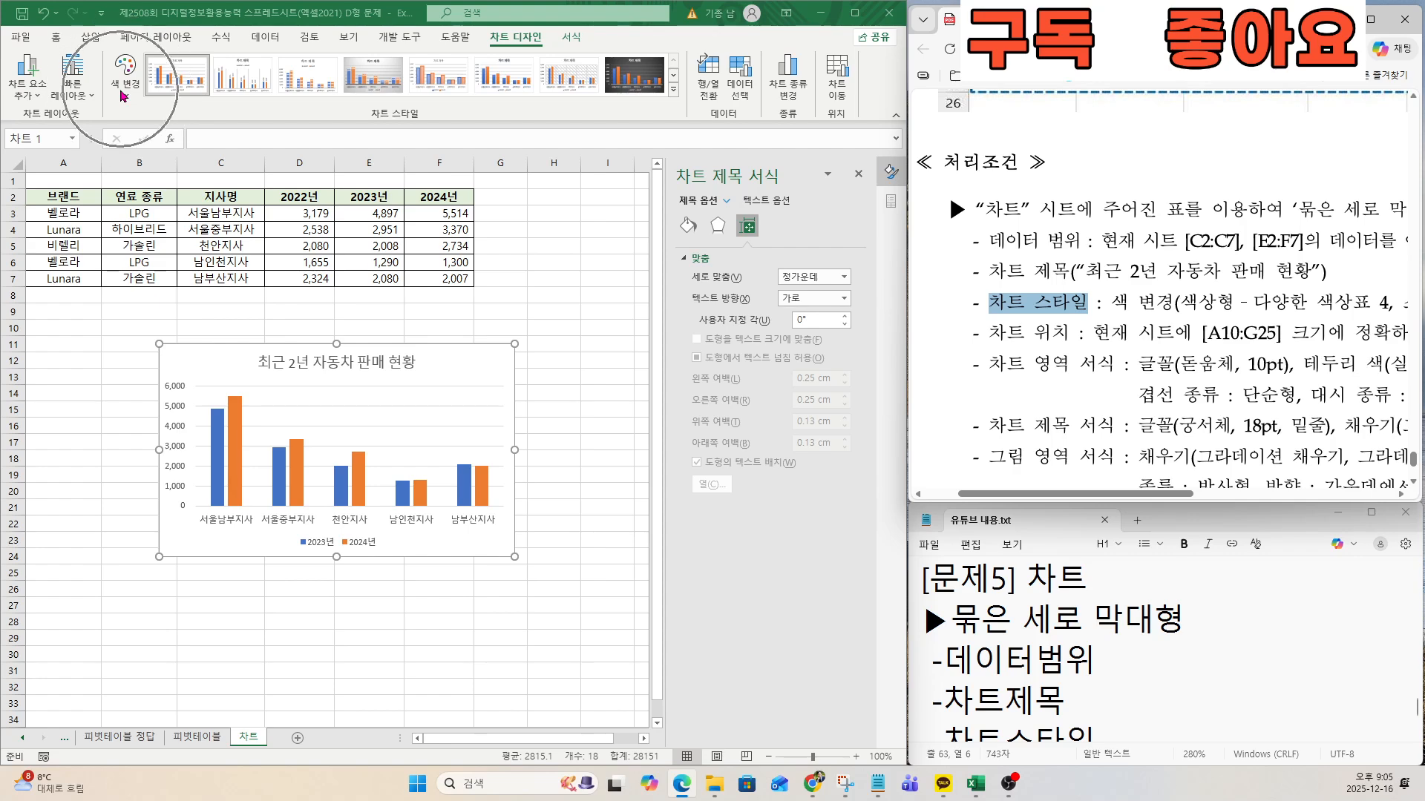
click(123, 93)
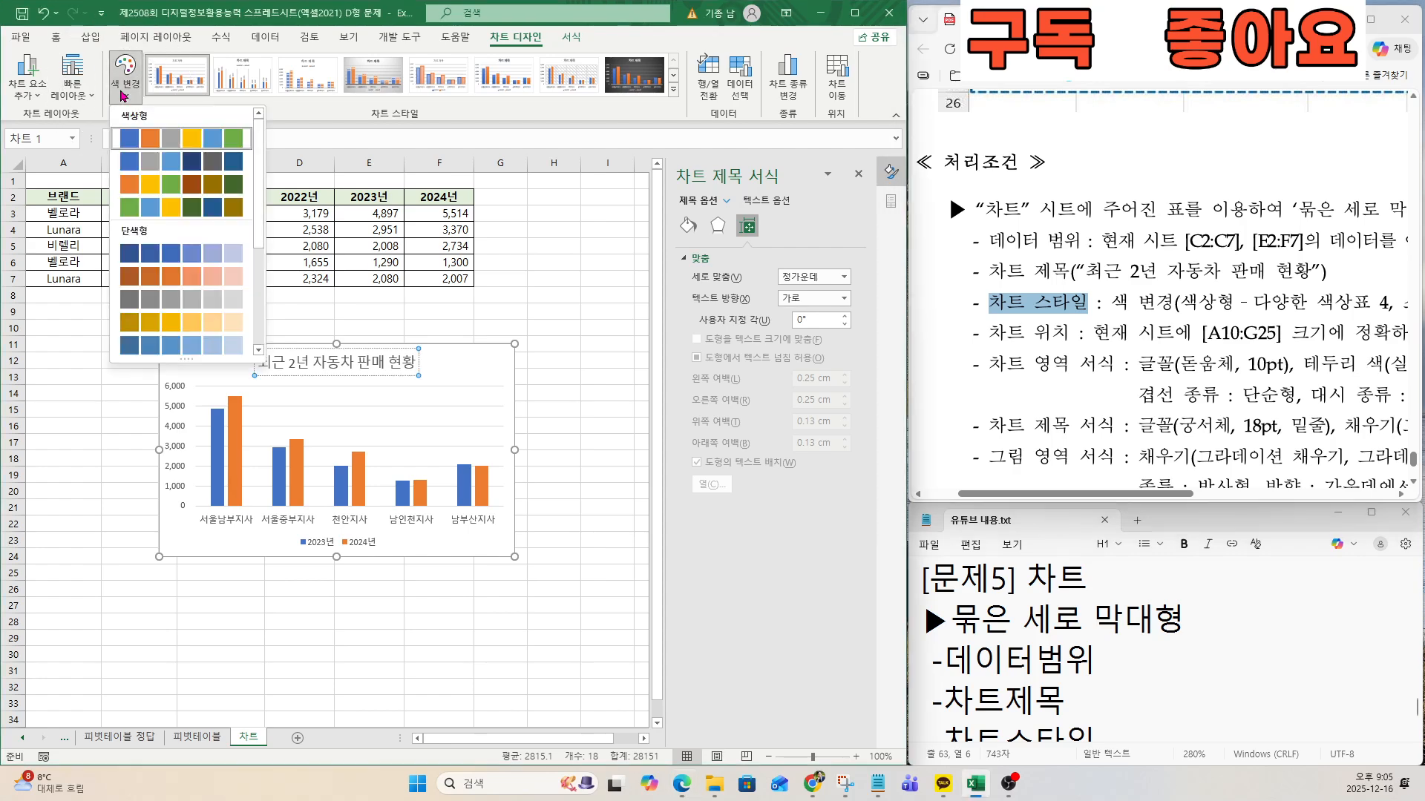
key(ctrl)
key(ctrl)
key(ctrl)
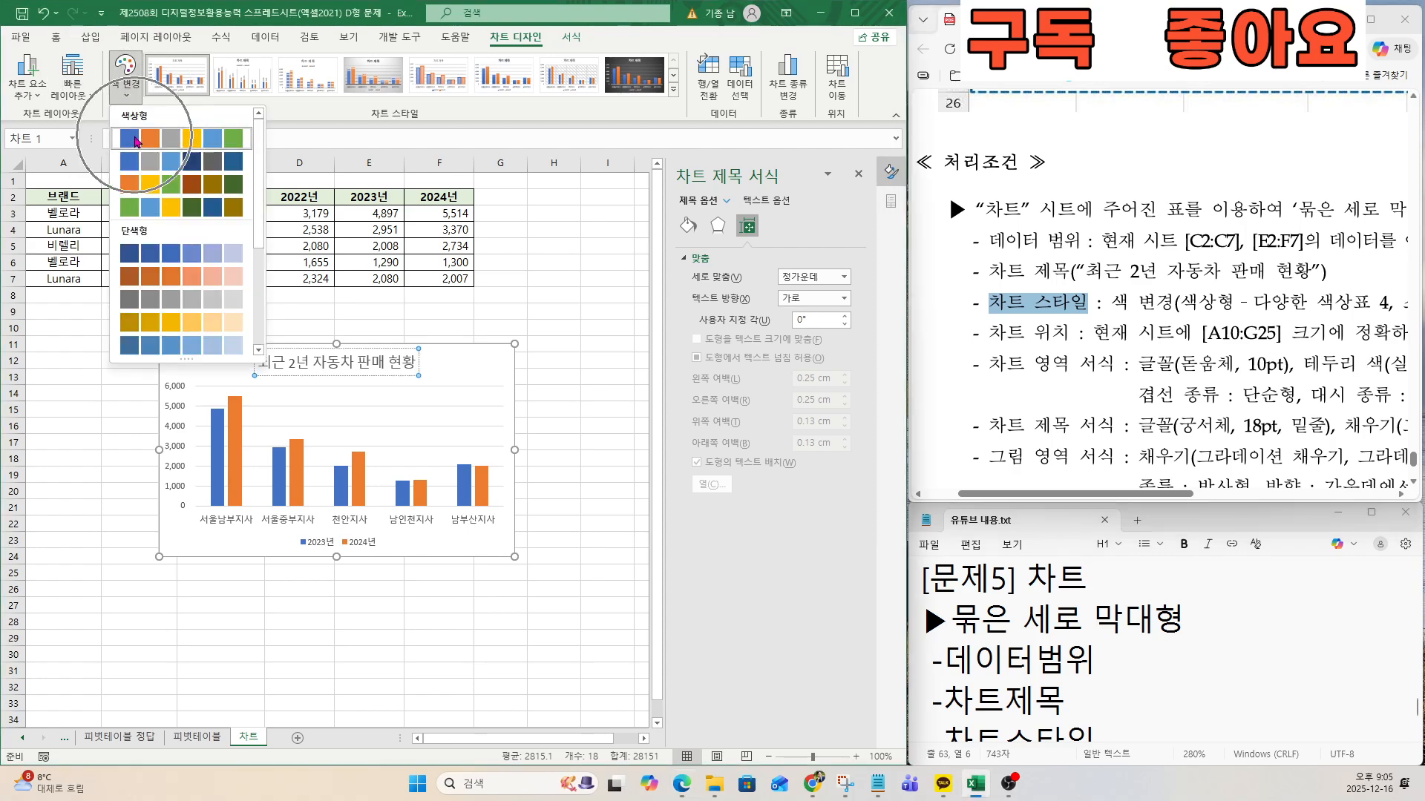
key(ctrl)
key(ctrl)
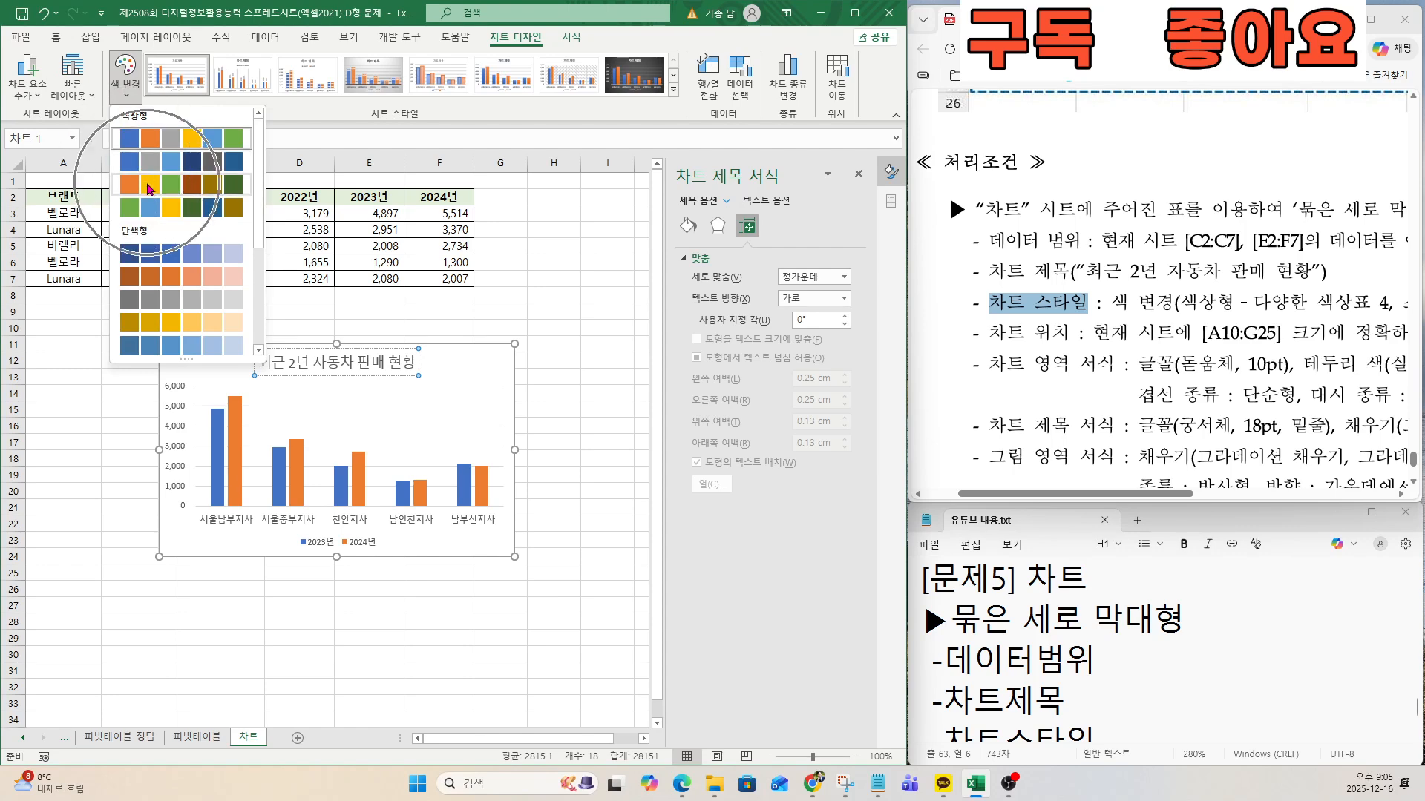
click(152, 207)
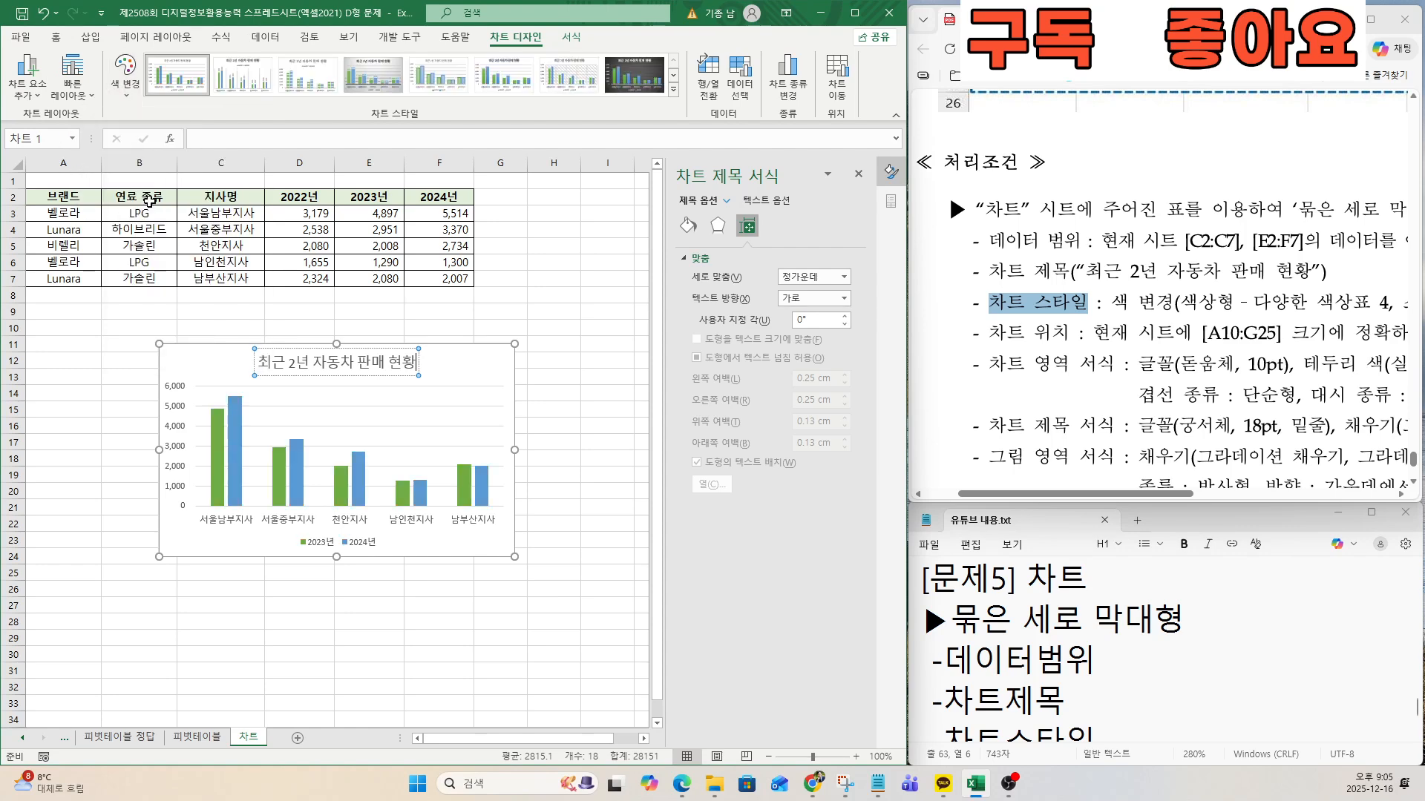
Check the remaining 차트 스타일 condition in the exam document and apply chart style 스타일 6.
drag(1149, 494, 1237, 494)
drag(1214, 303, 1286, 303)
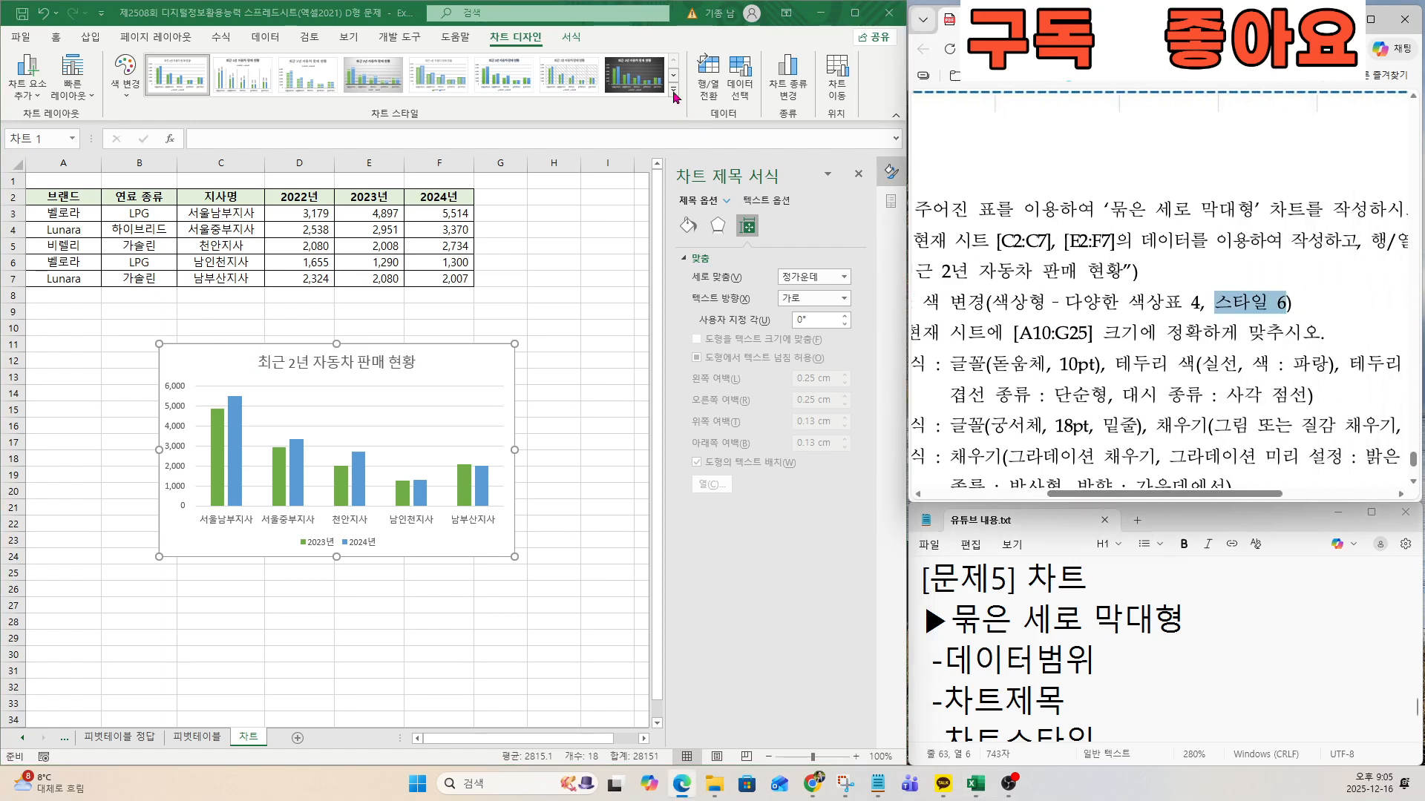
key(ctrl)
key(ctrl)
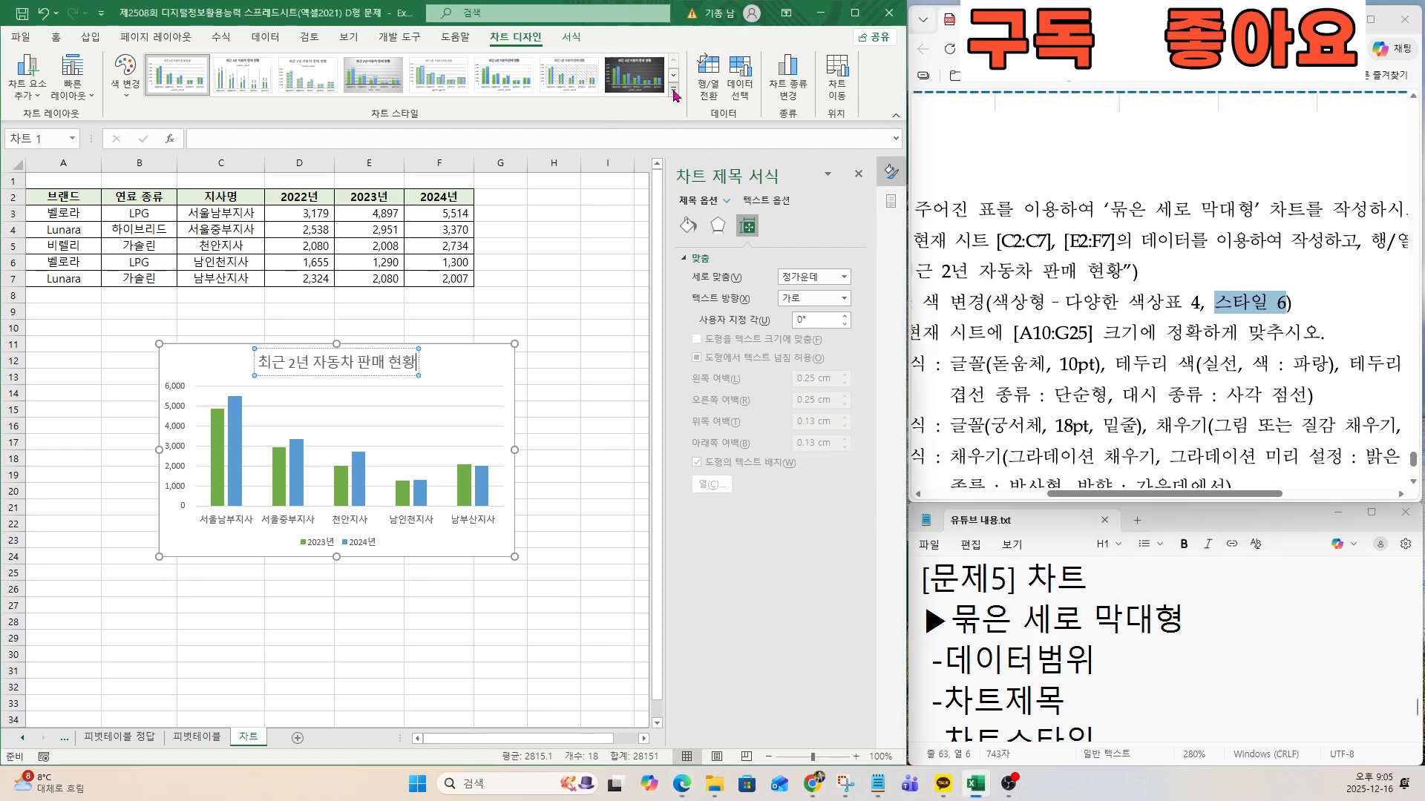
click(674, 91)
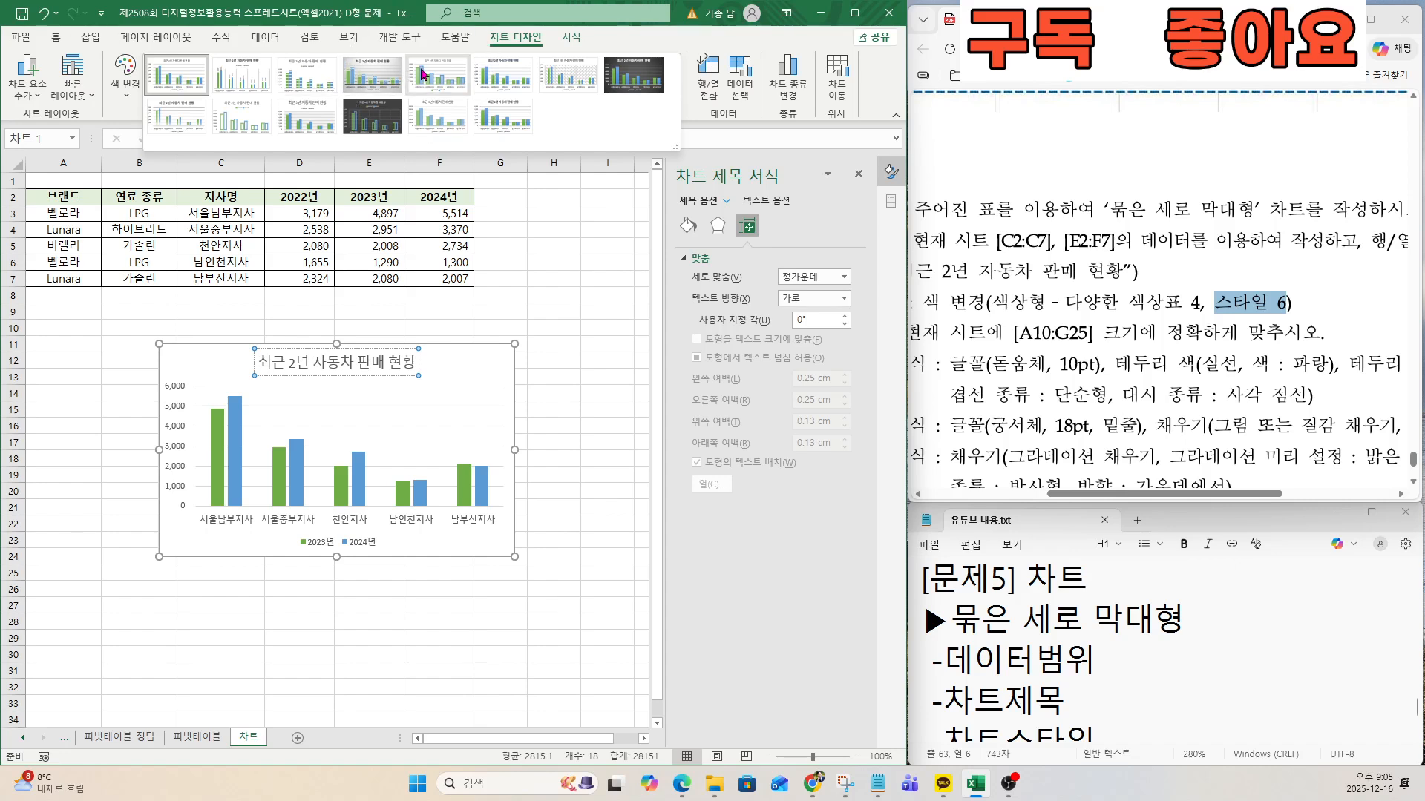
click(496, 72)
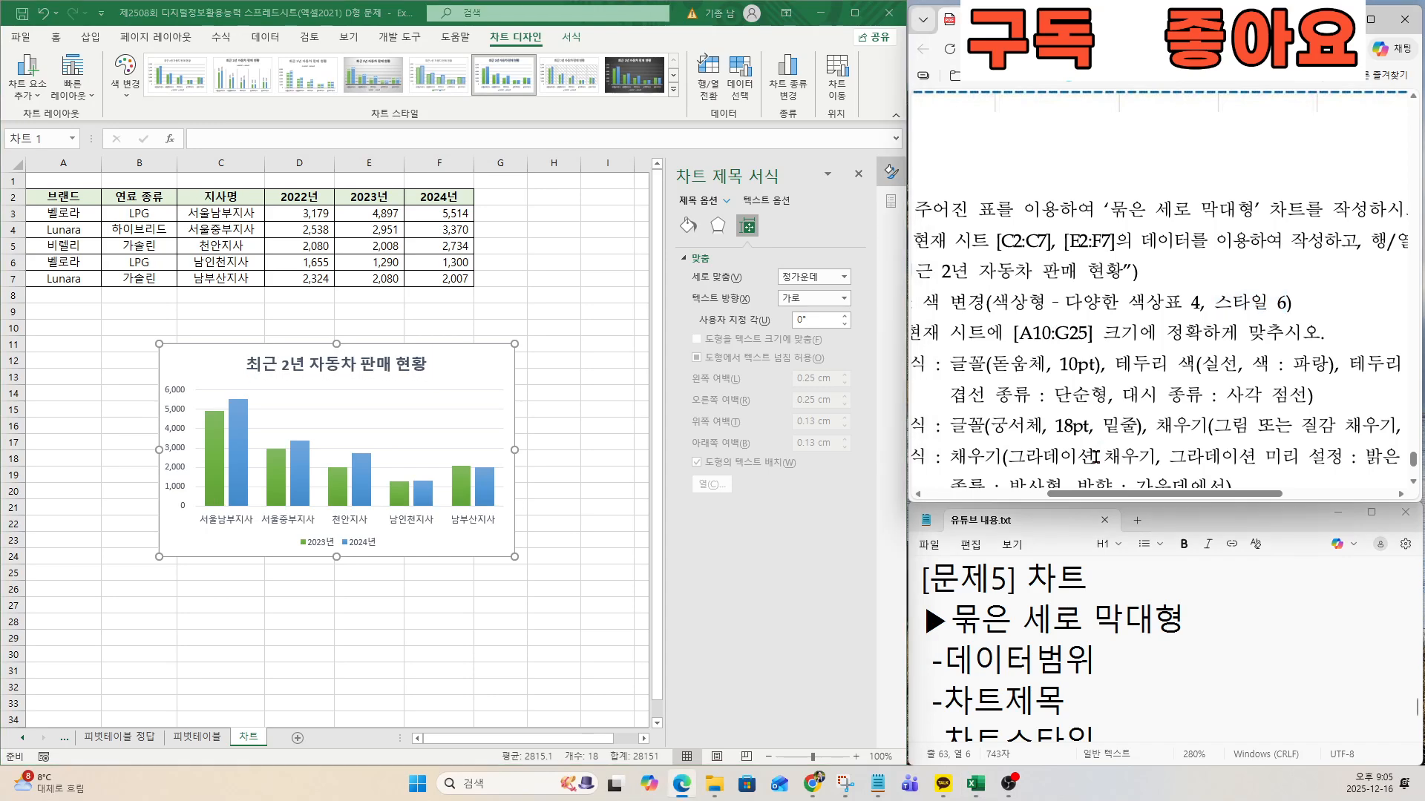
Following the exam document's 차트 위치 condition, move the chart below the table and snap its upper-left corner to cell A10.
drag(1110, 494, 1030, 495)
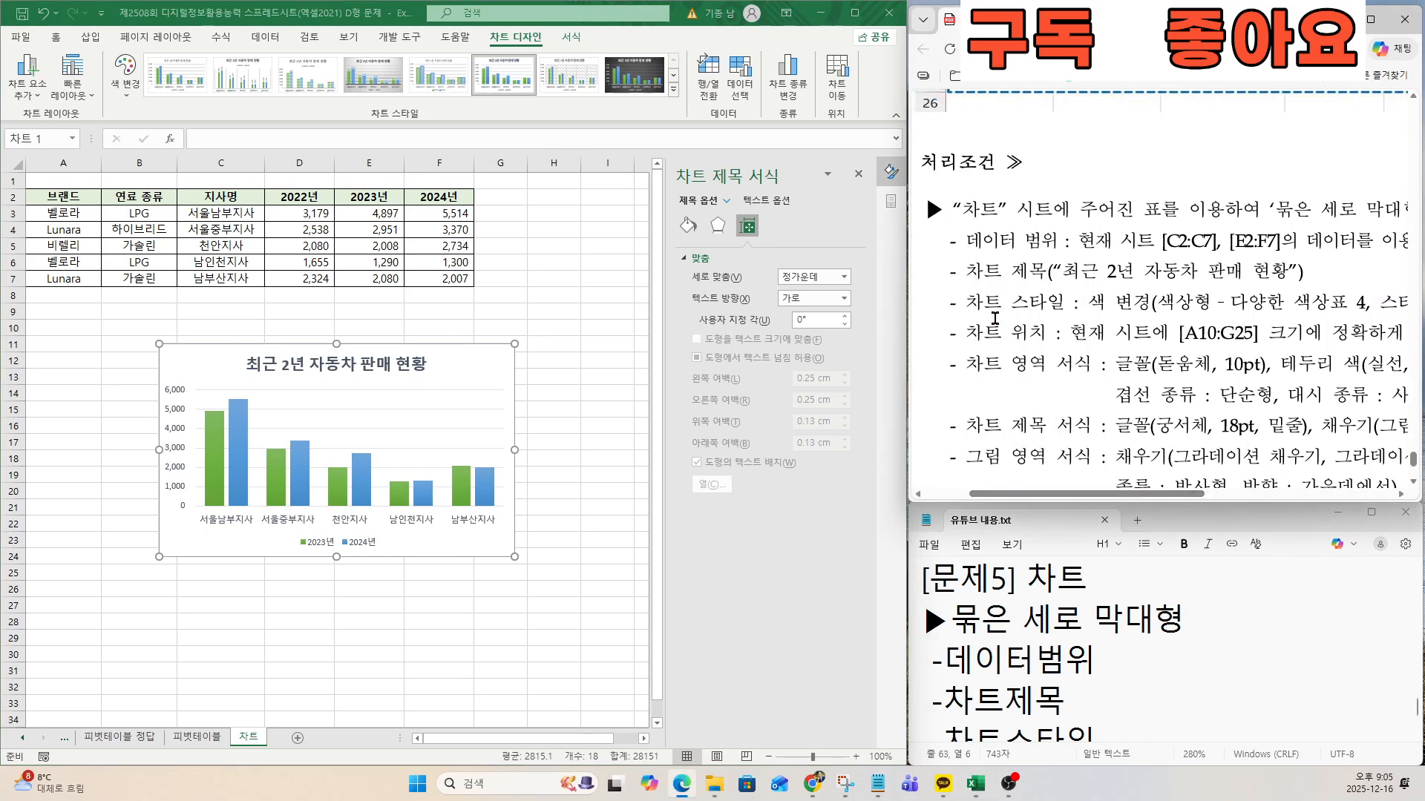
drag(967, 333, 1028, 332)
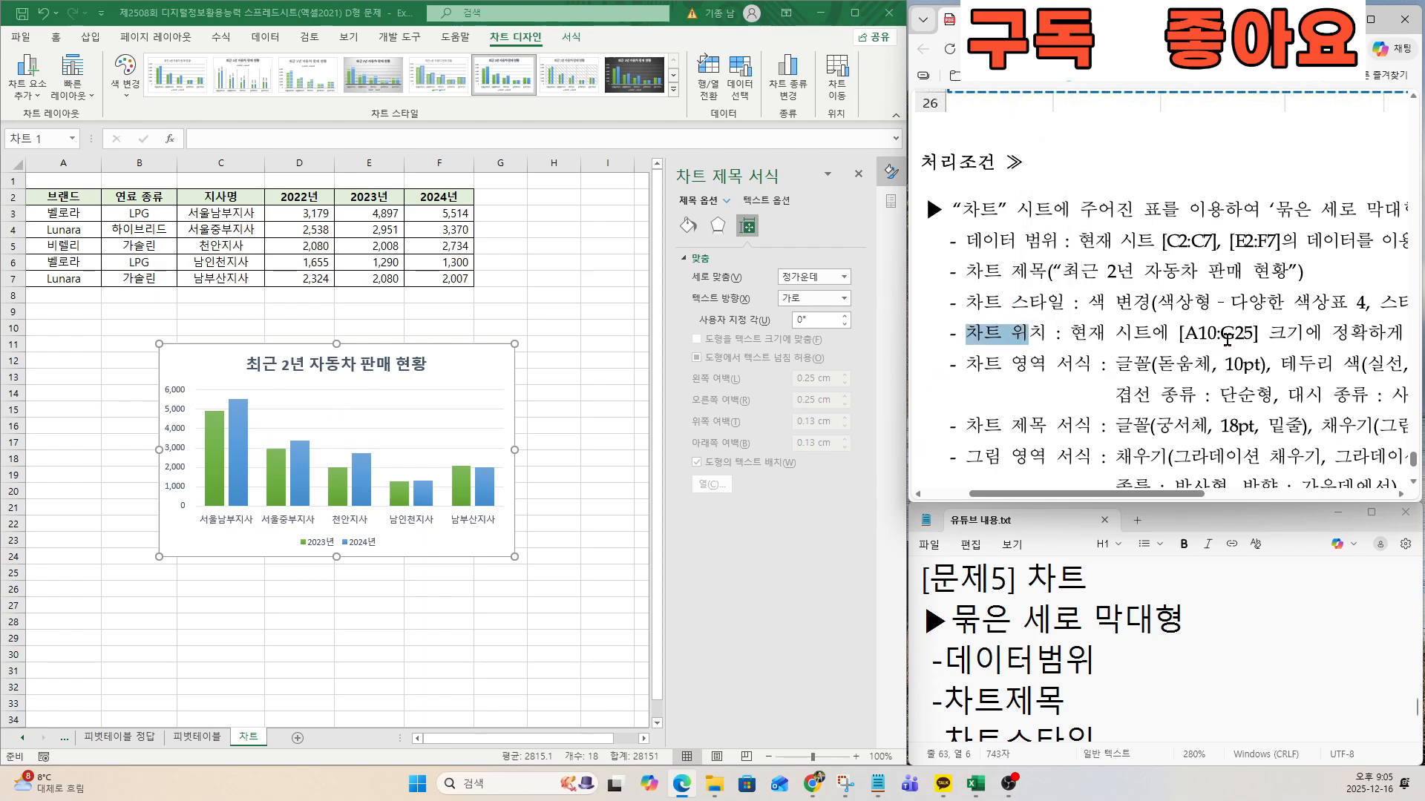
drag(1187, 333, 1253, 333)
click(1200, 351)
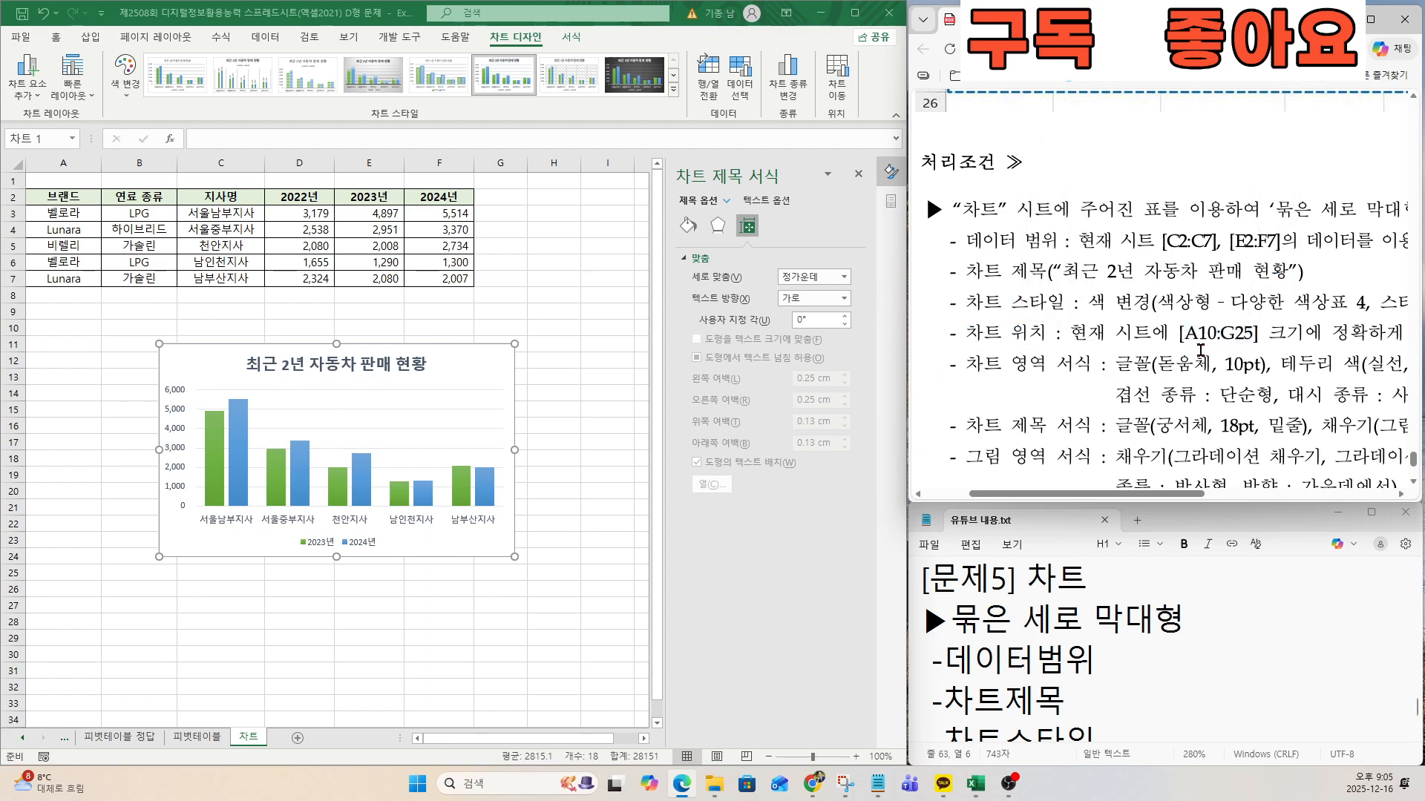
click(186, 357)
drag(173, 358, 65, 342)
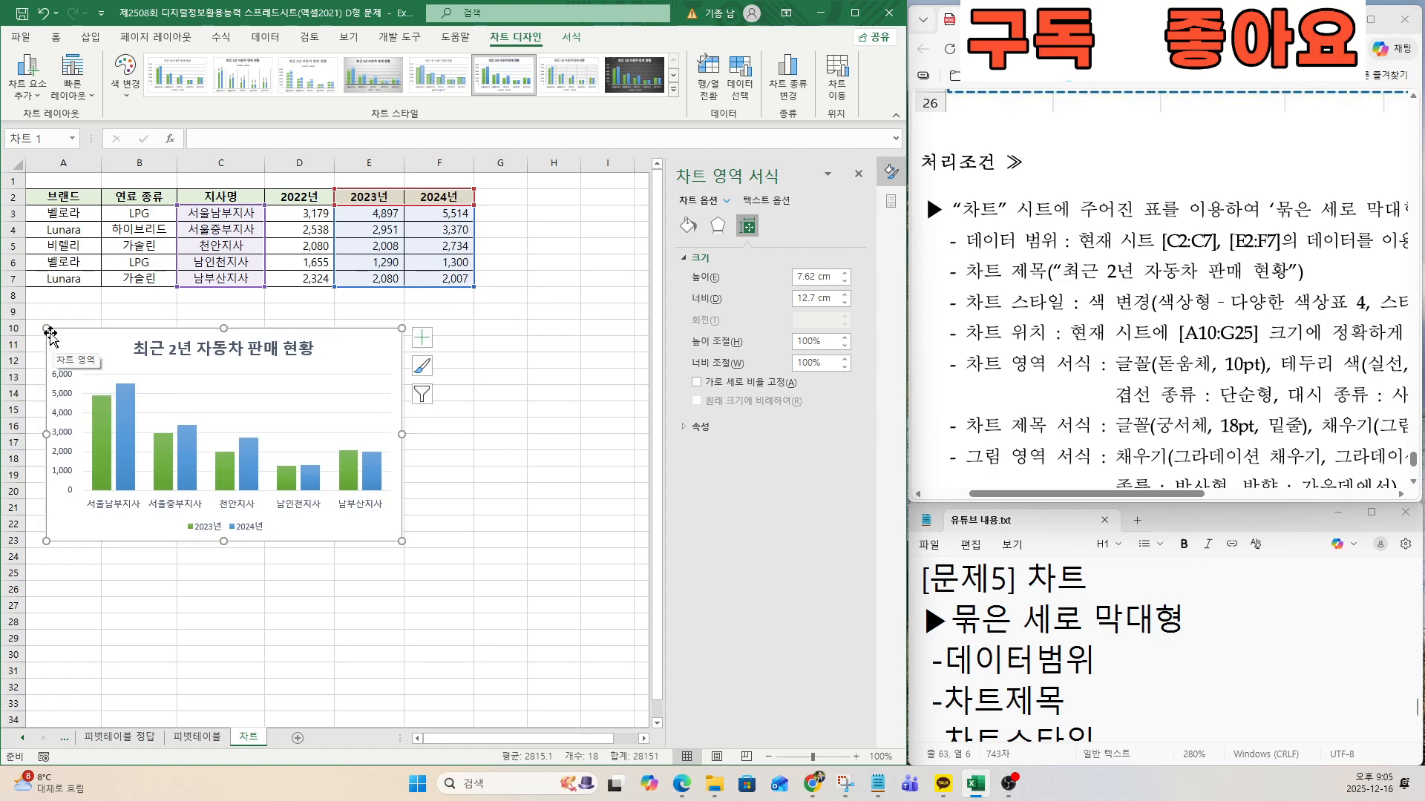
key(ctrl)
key(ctrl)
key(ctrl)
key(ctrl)
key(ctrl)
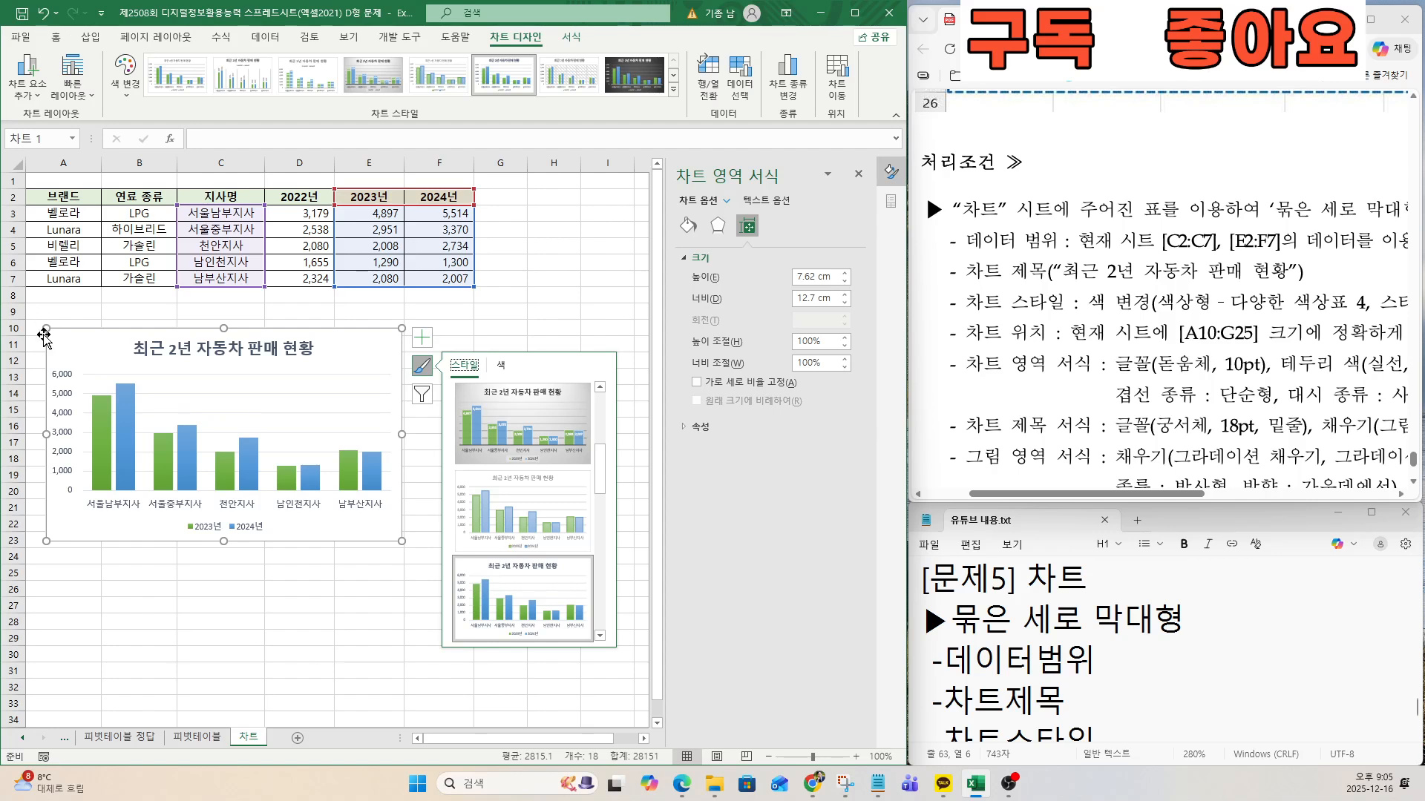
drag(47, 329, 26, 319)
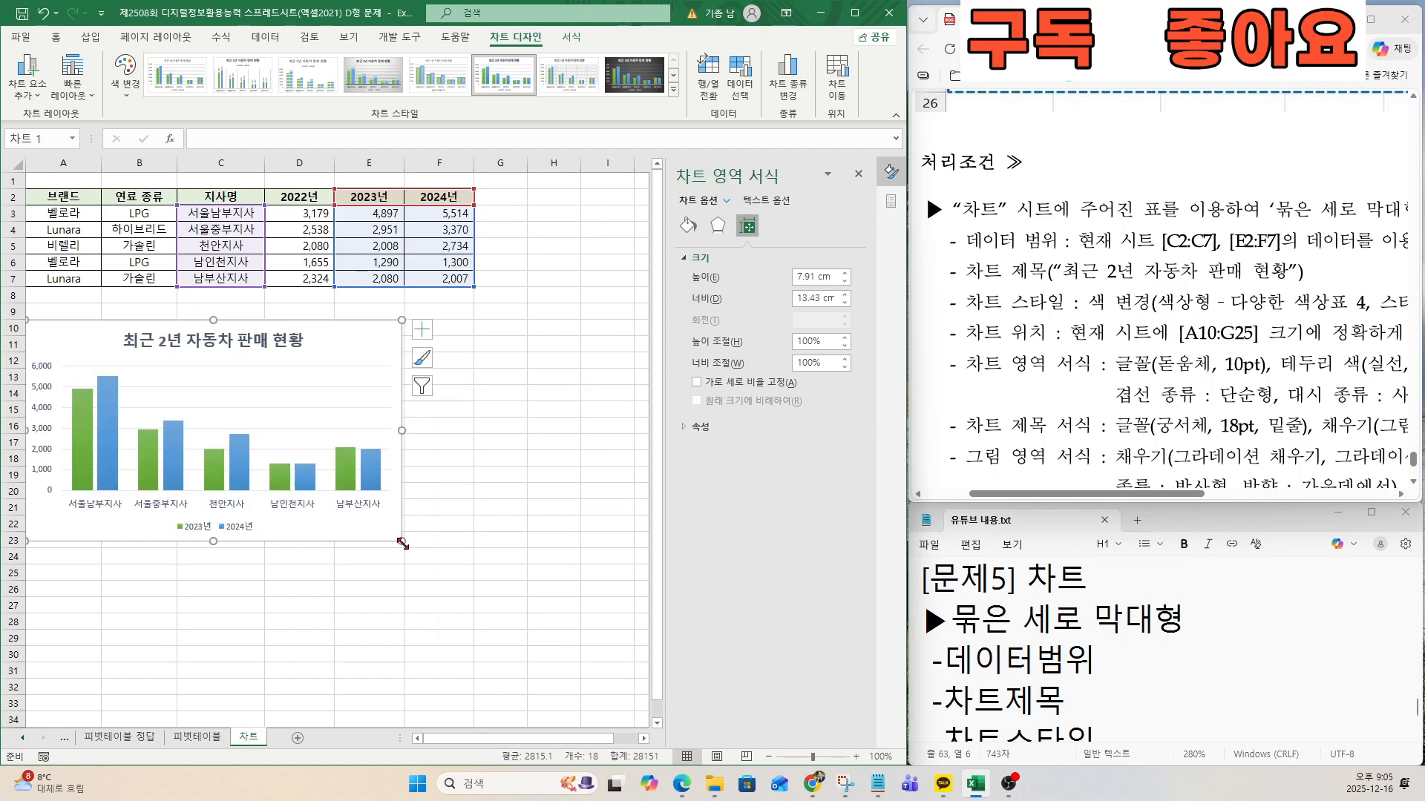
Resize the chart from its lower-right corner to the edge of G25 so that it fills A10:G25.
key(ctrl)
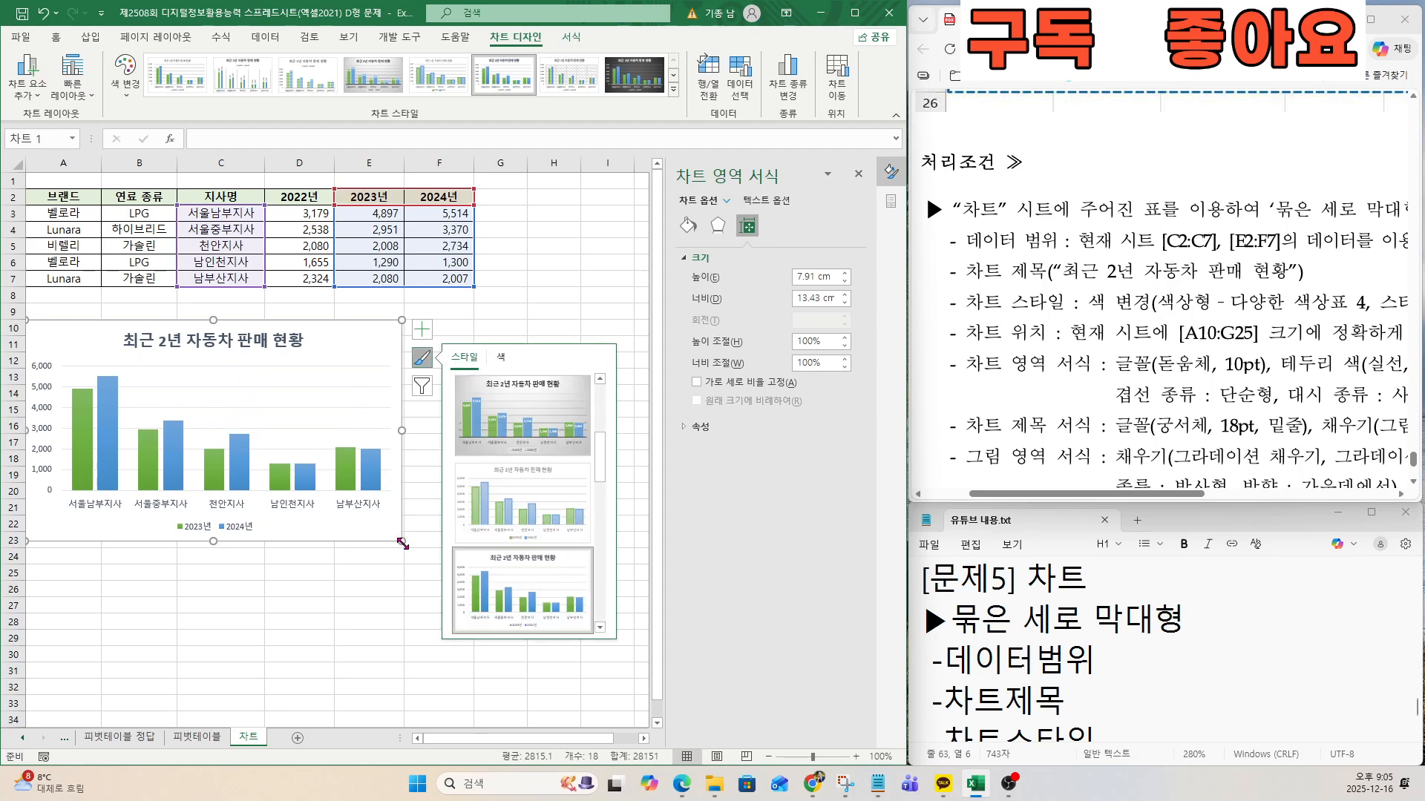
click(399, 589)
click(395, 539)
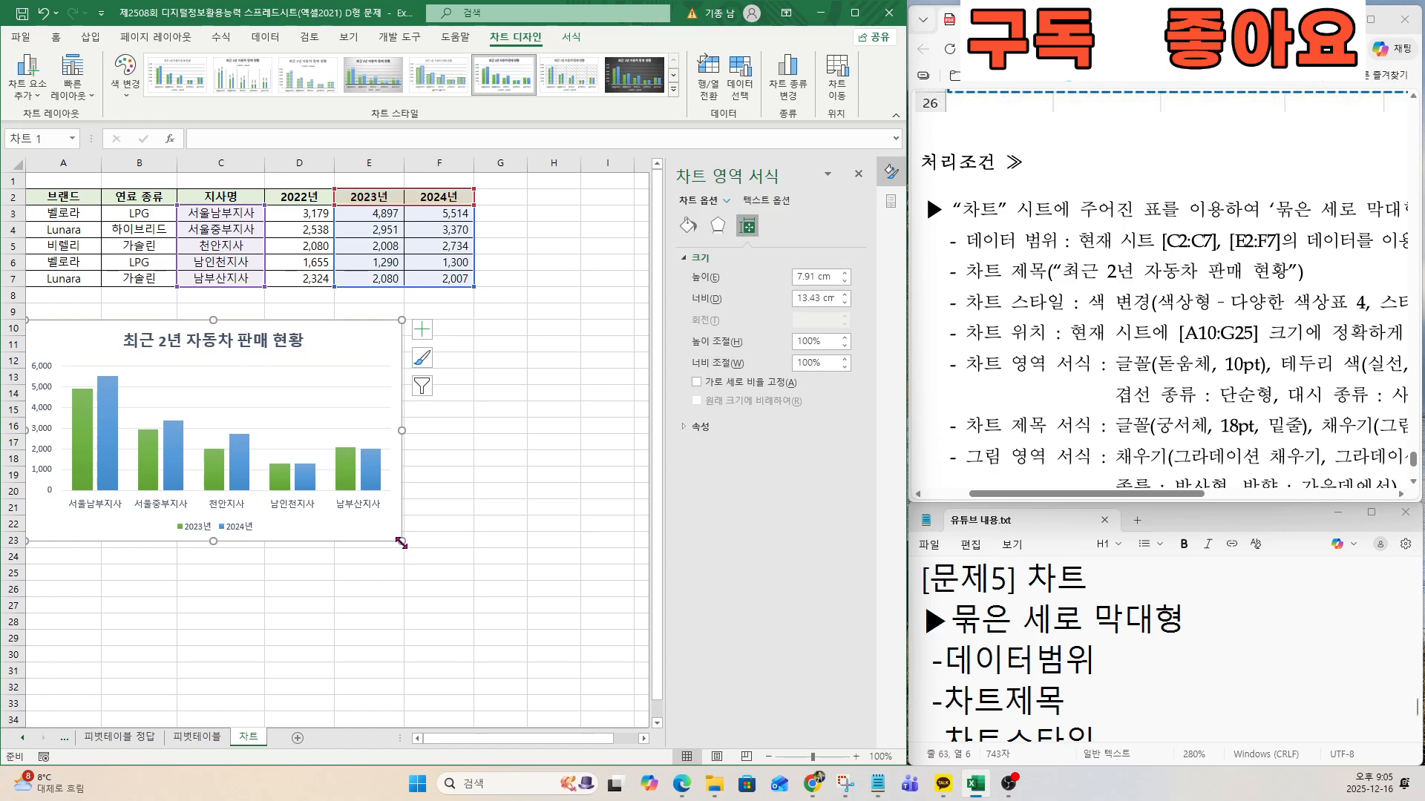
drag(401, 543, 506, 578)
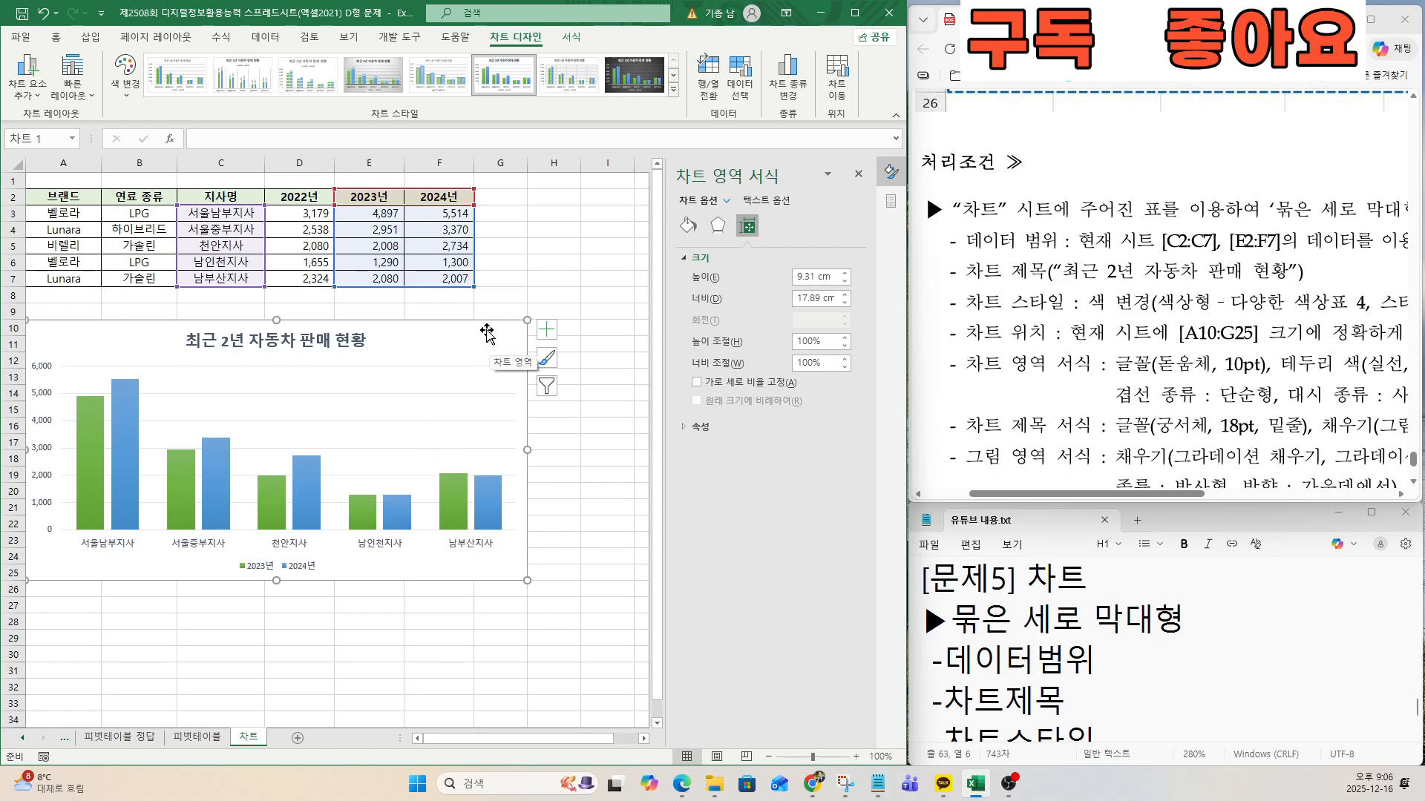
Set the chart area's font to 돋움체 at 10 pt.
key(ctrl)
key(ctrl)
key(ctrl)
key(ctrl)
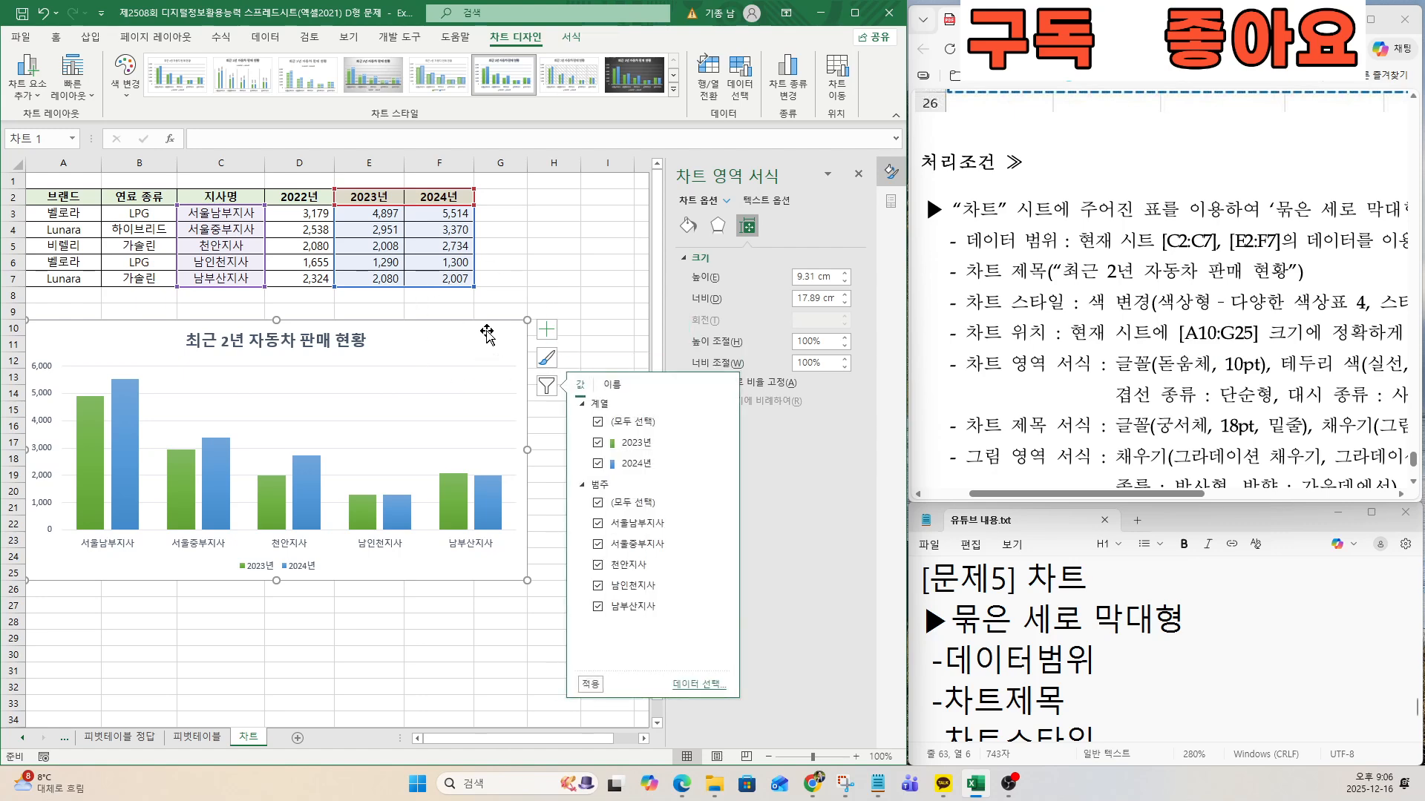
click(56, 36)
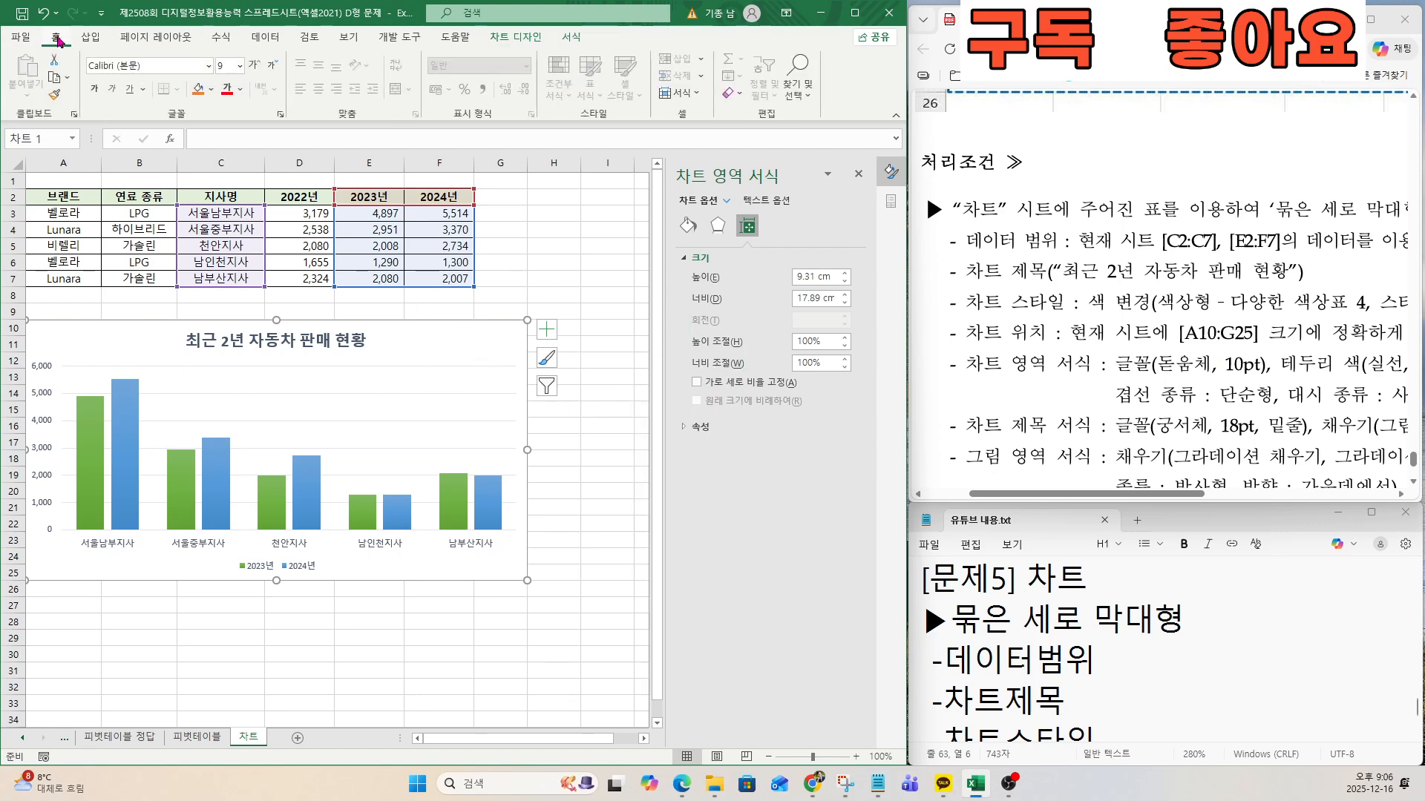
click(128, 65)
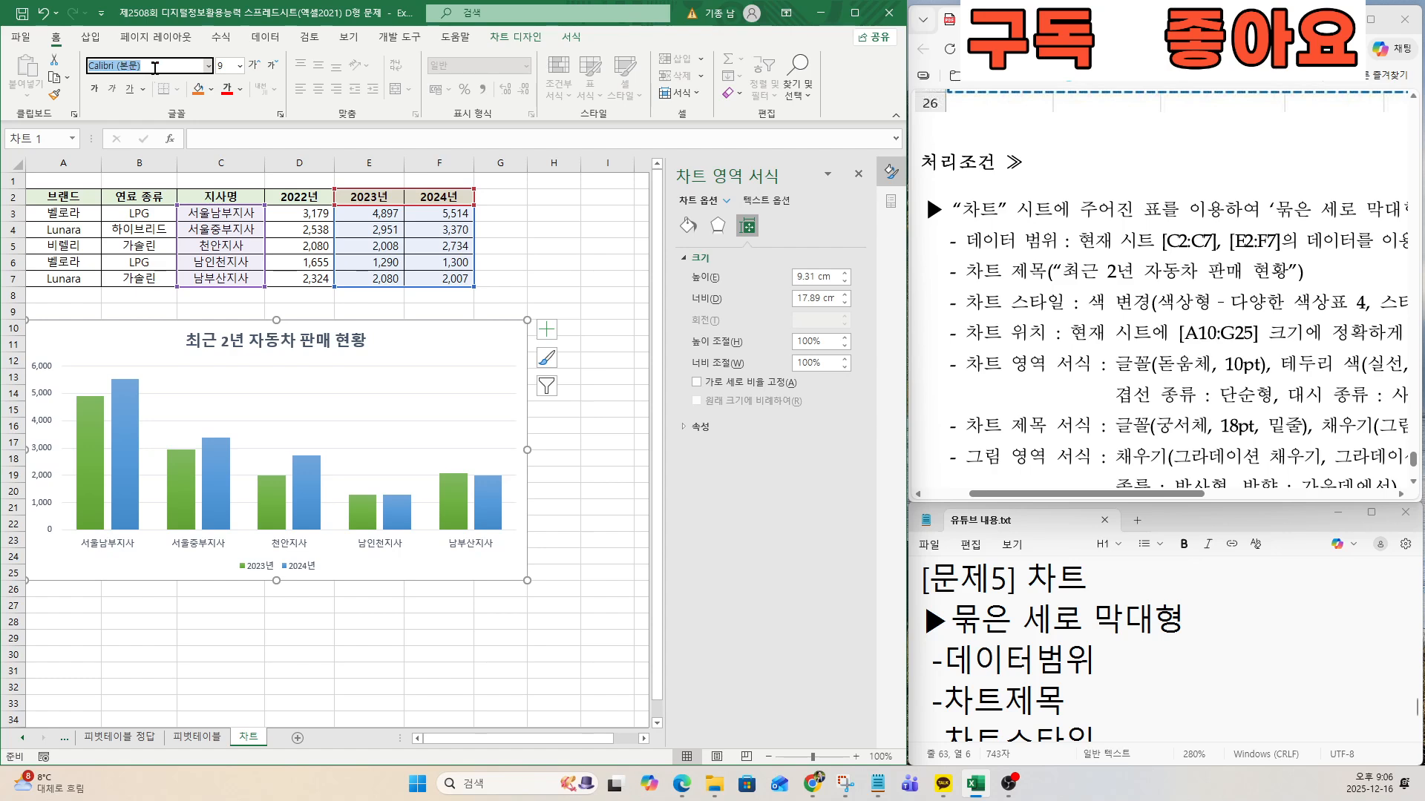
text(돋ㅇ)
text(움체)
key(Return)
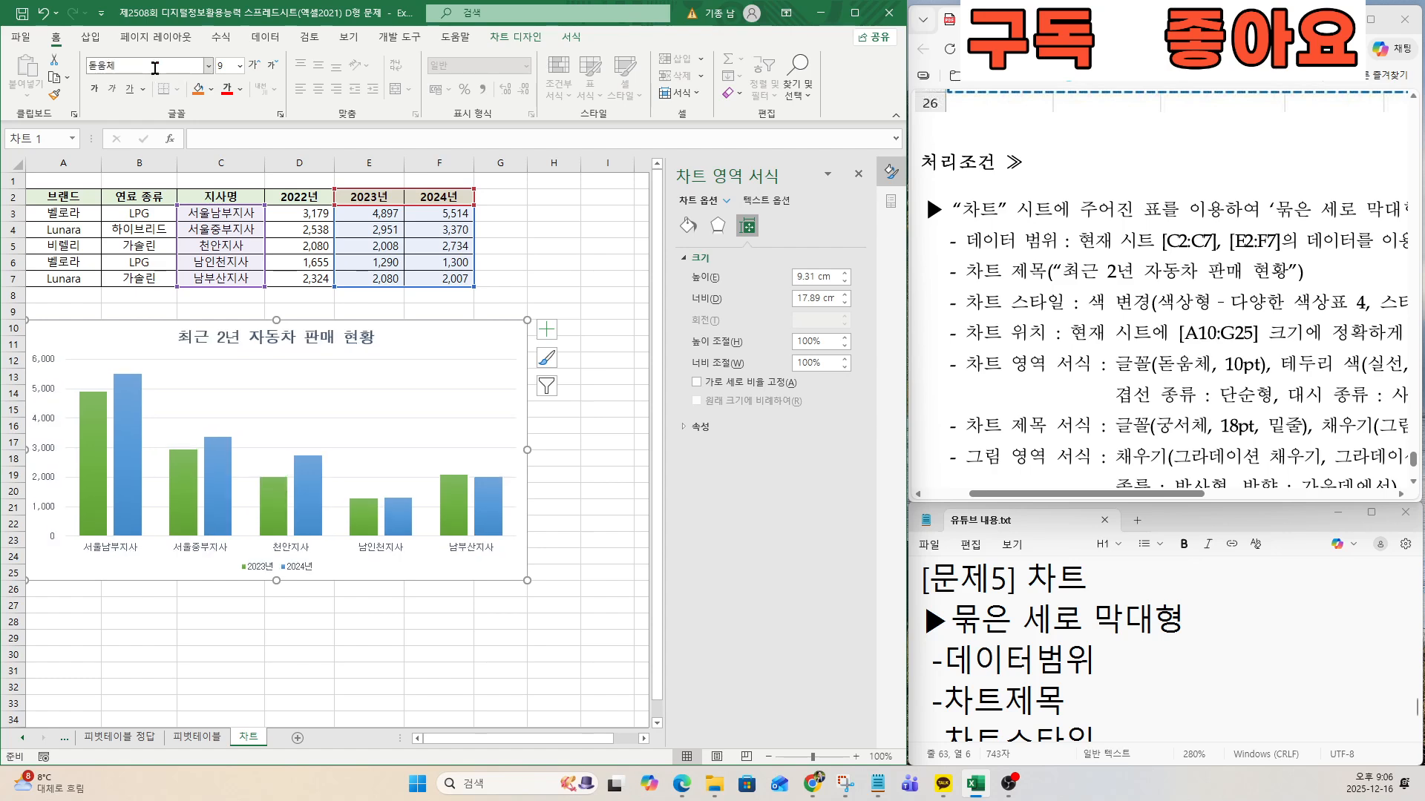
click(228, 64)
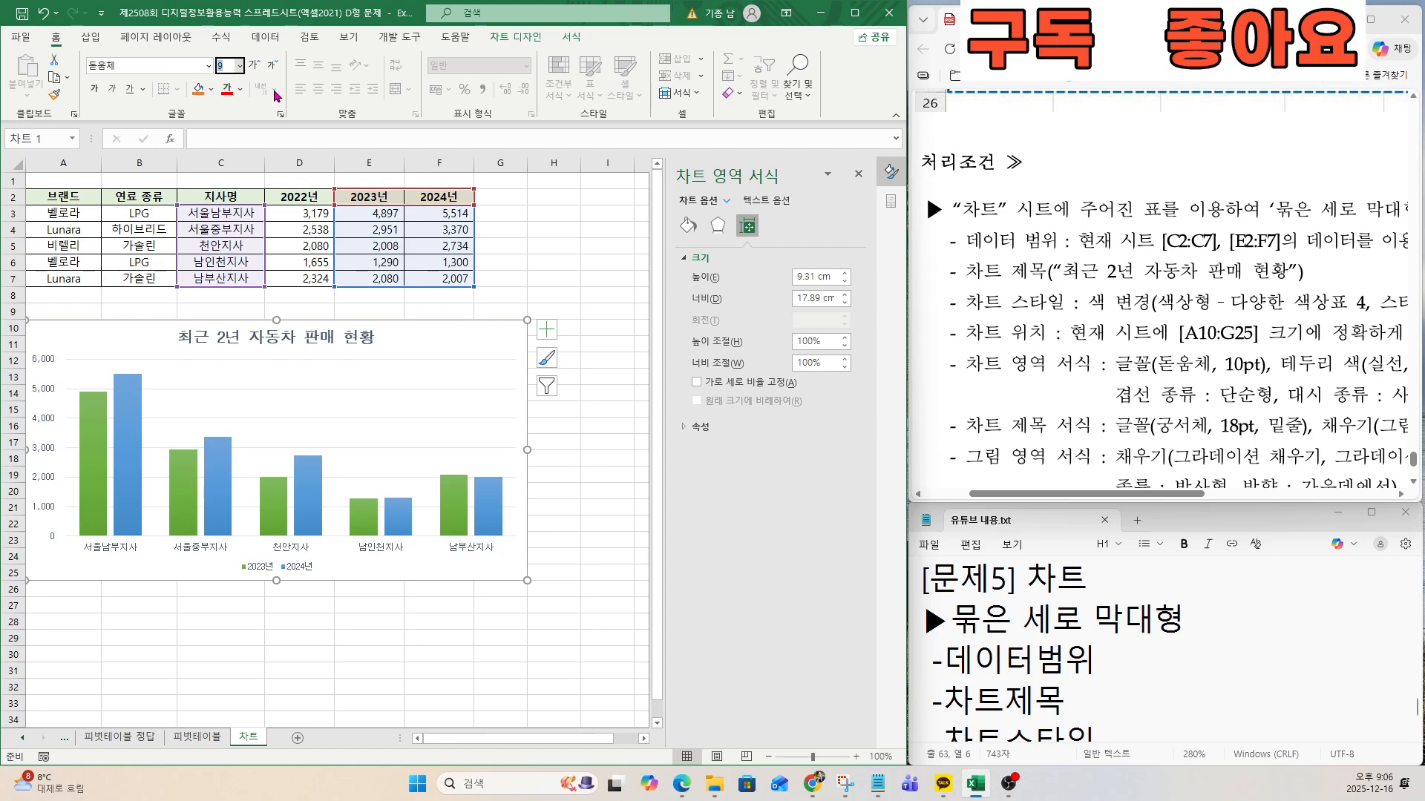
text(10)
key(Return)
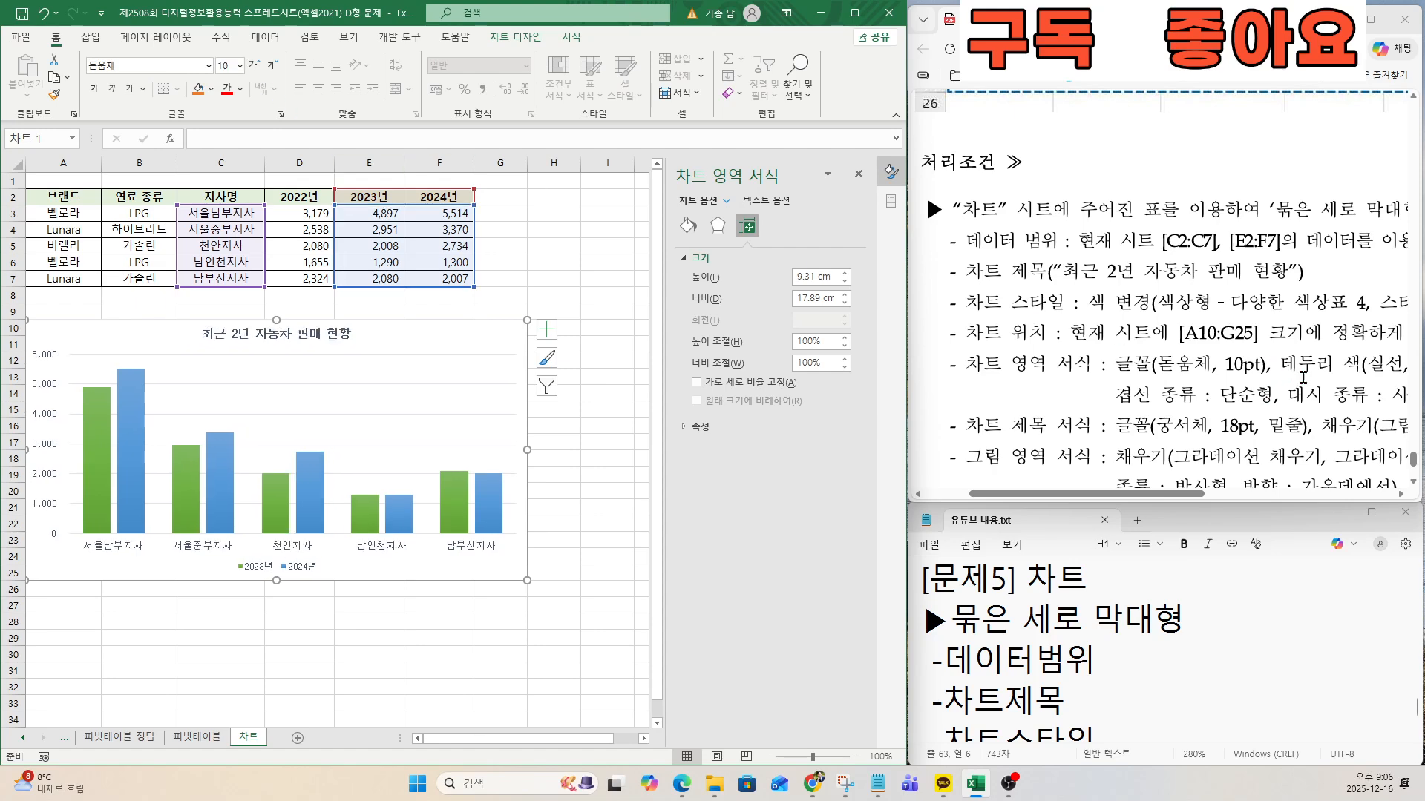
Following the exam document's 차트 영역 서식 condition, give the chart area a solid (실선) border in the standard colour 파랑.
drag(1186, 500, 1248, 502)
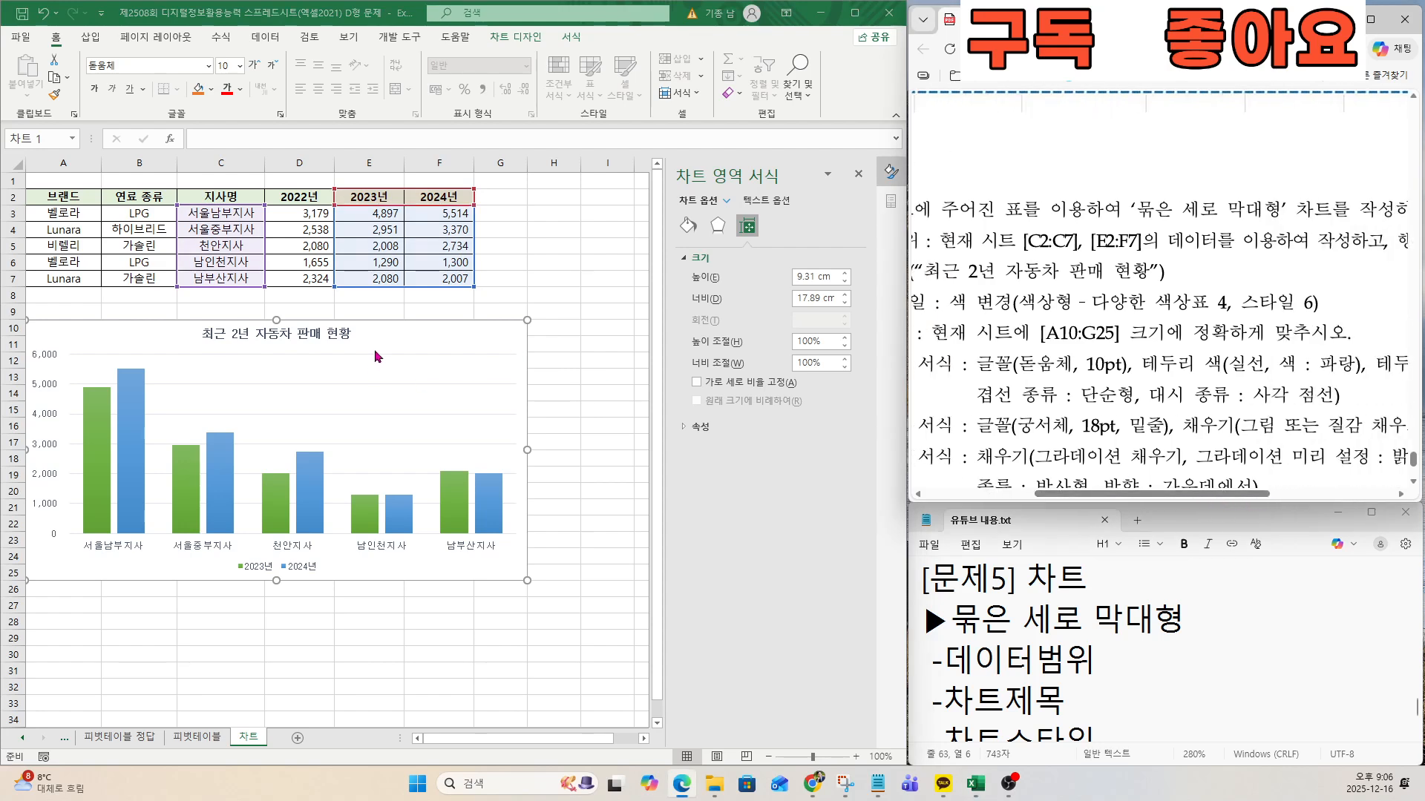
click(394, 334)
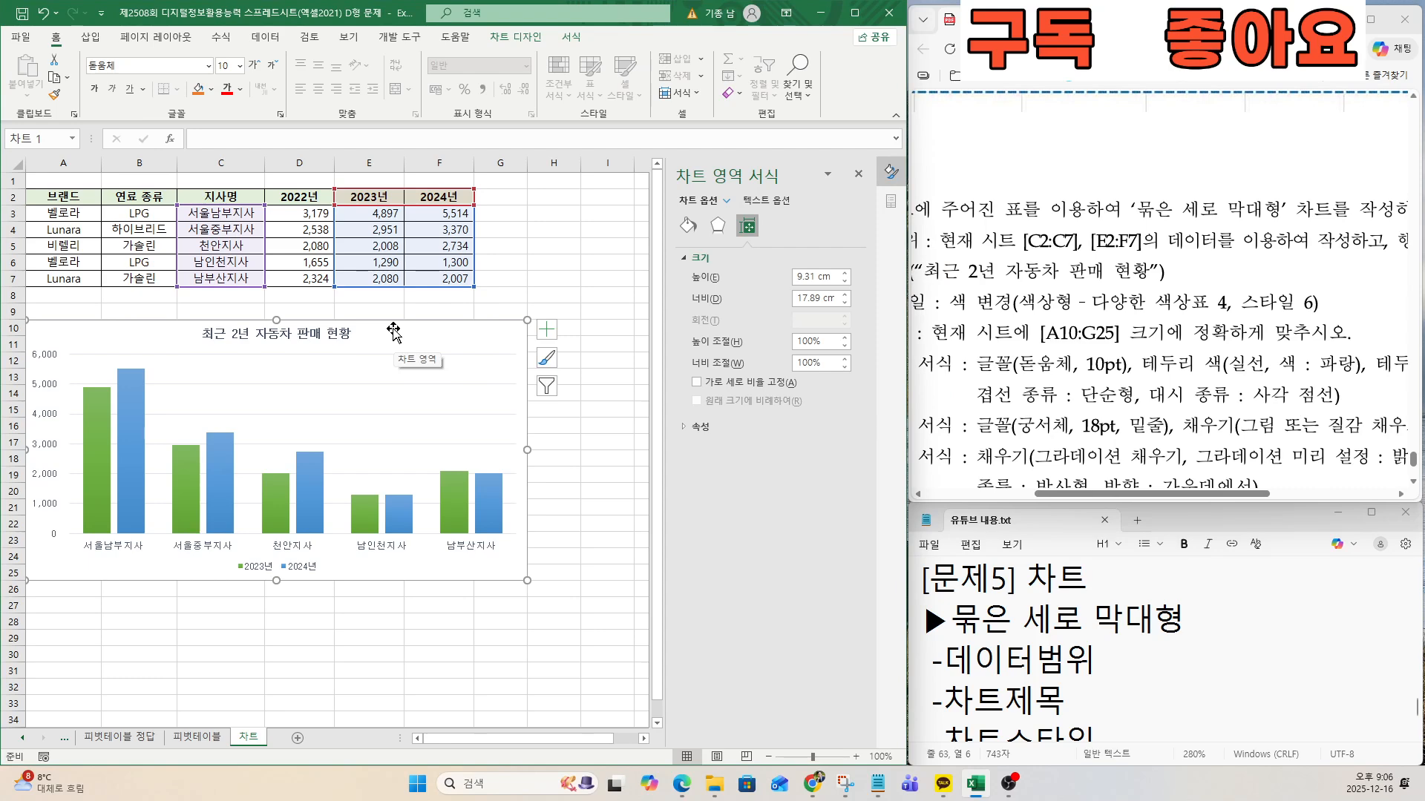
right_click(394, 334)
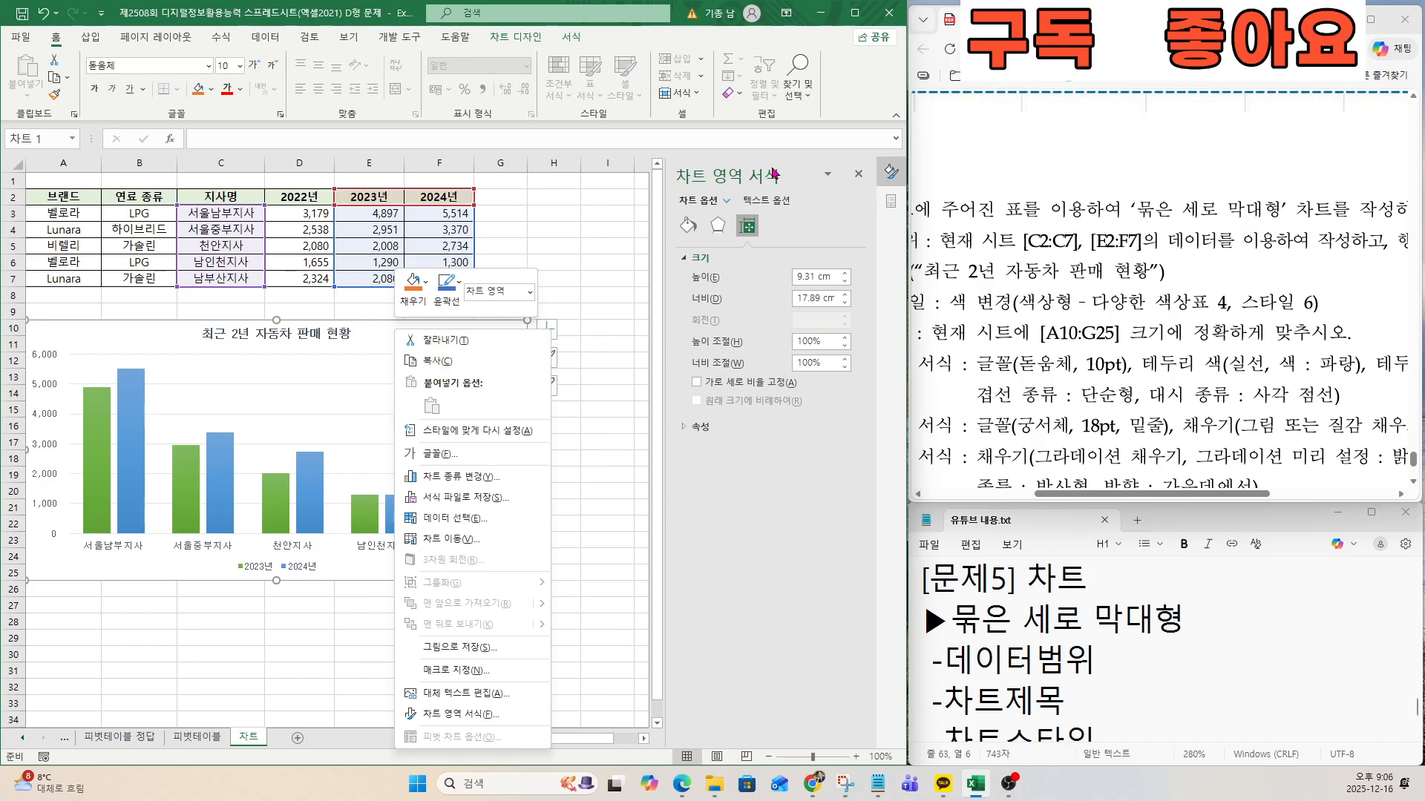
right_click(374, 340)
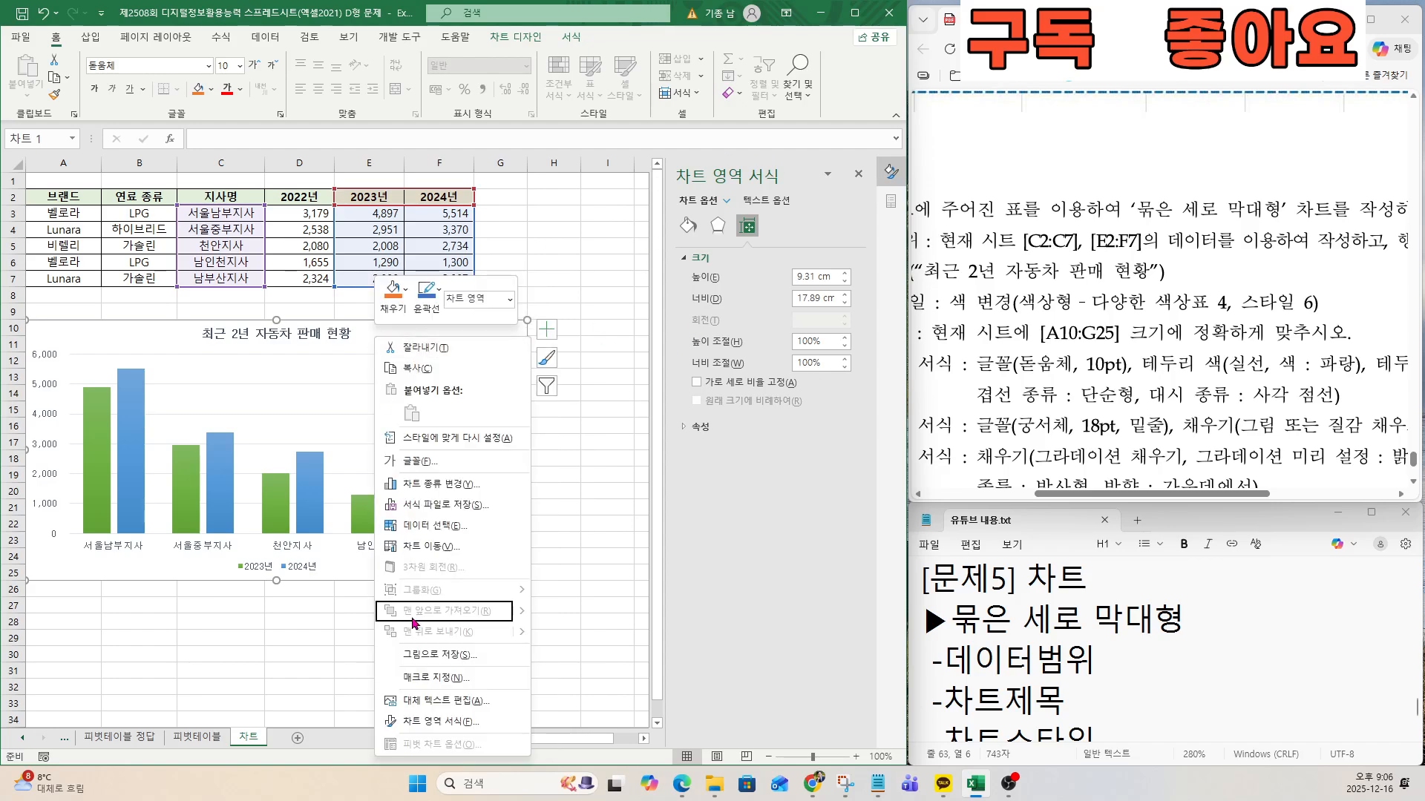
click(445, 724)
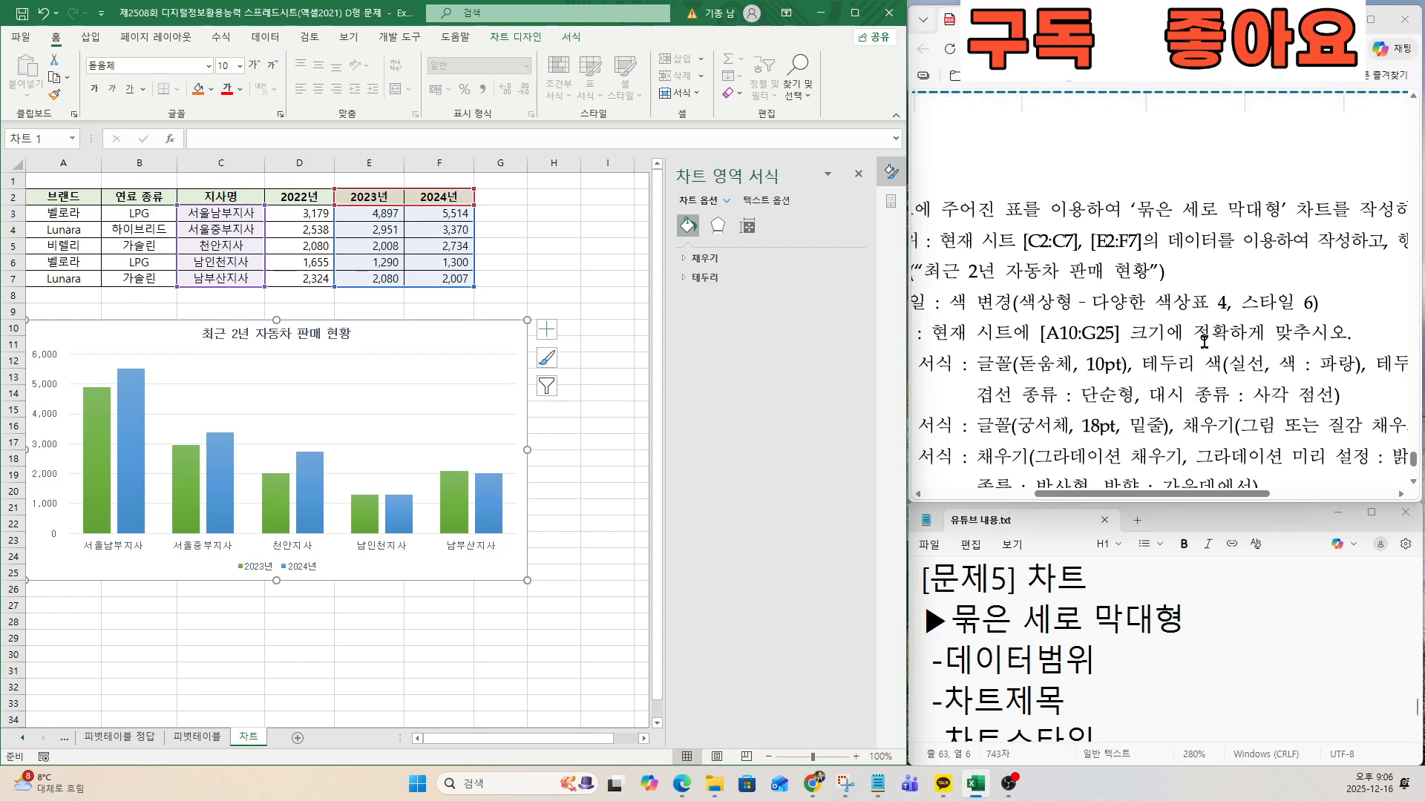
click(679, 279)
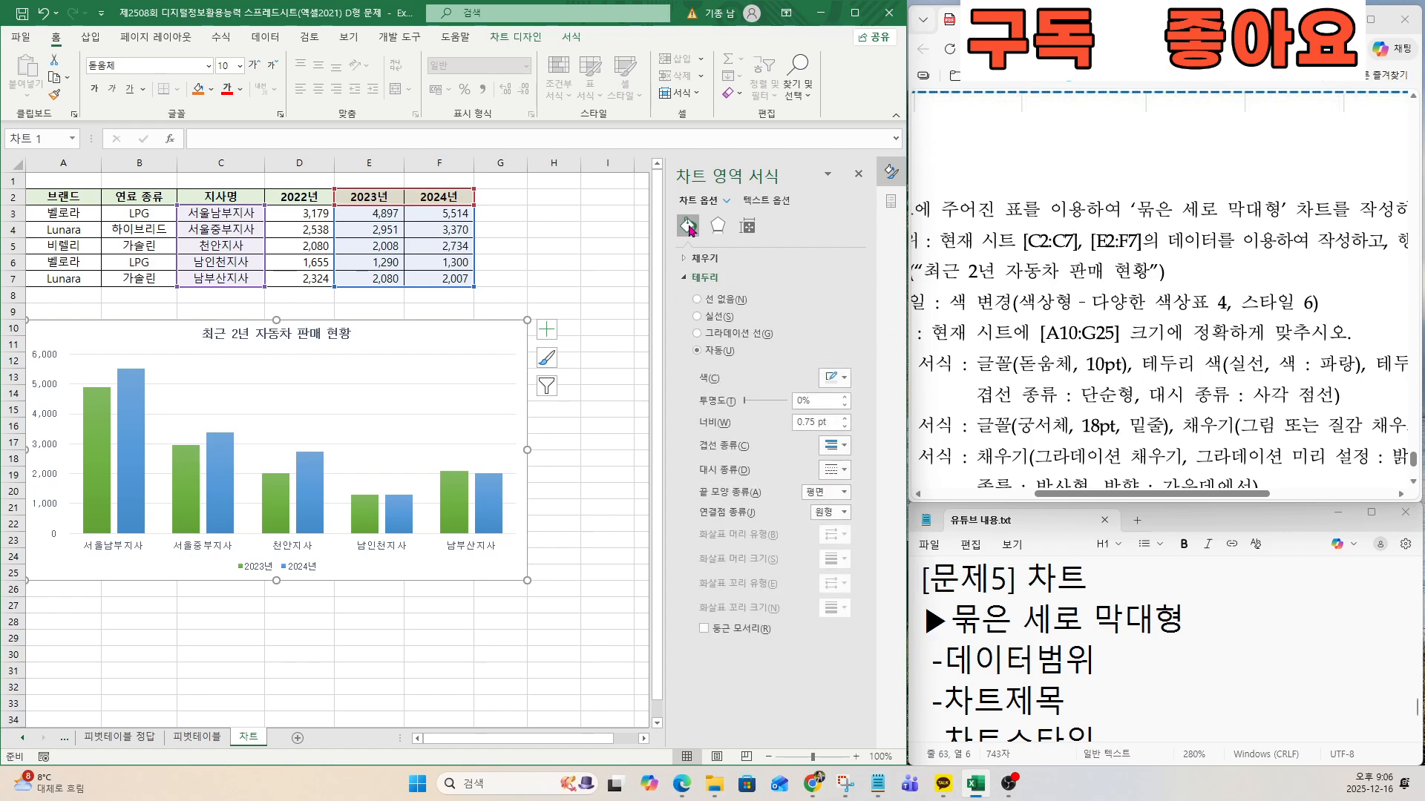
click(693, 231)
key(ctrl)
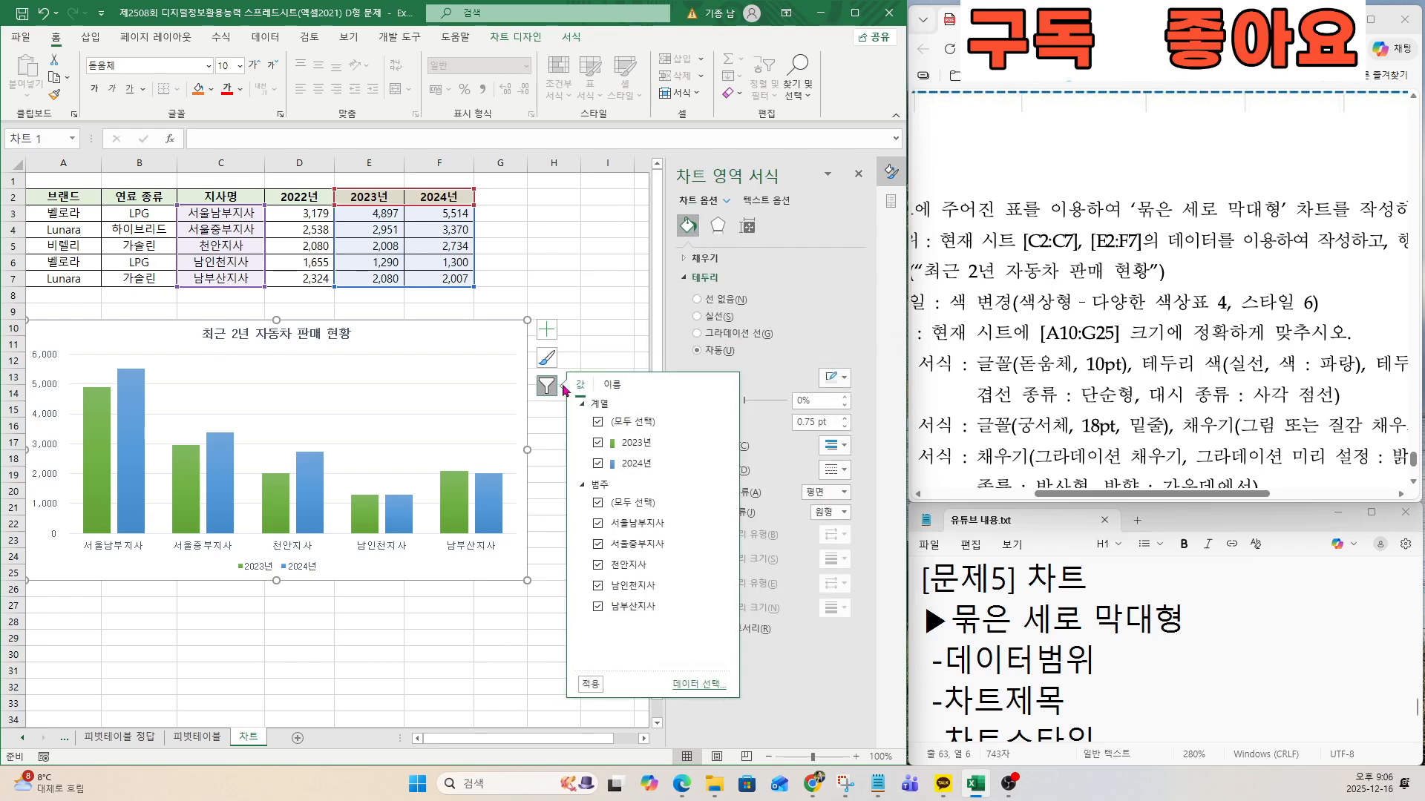
click(548, 386)
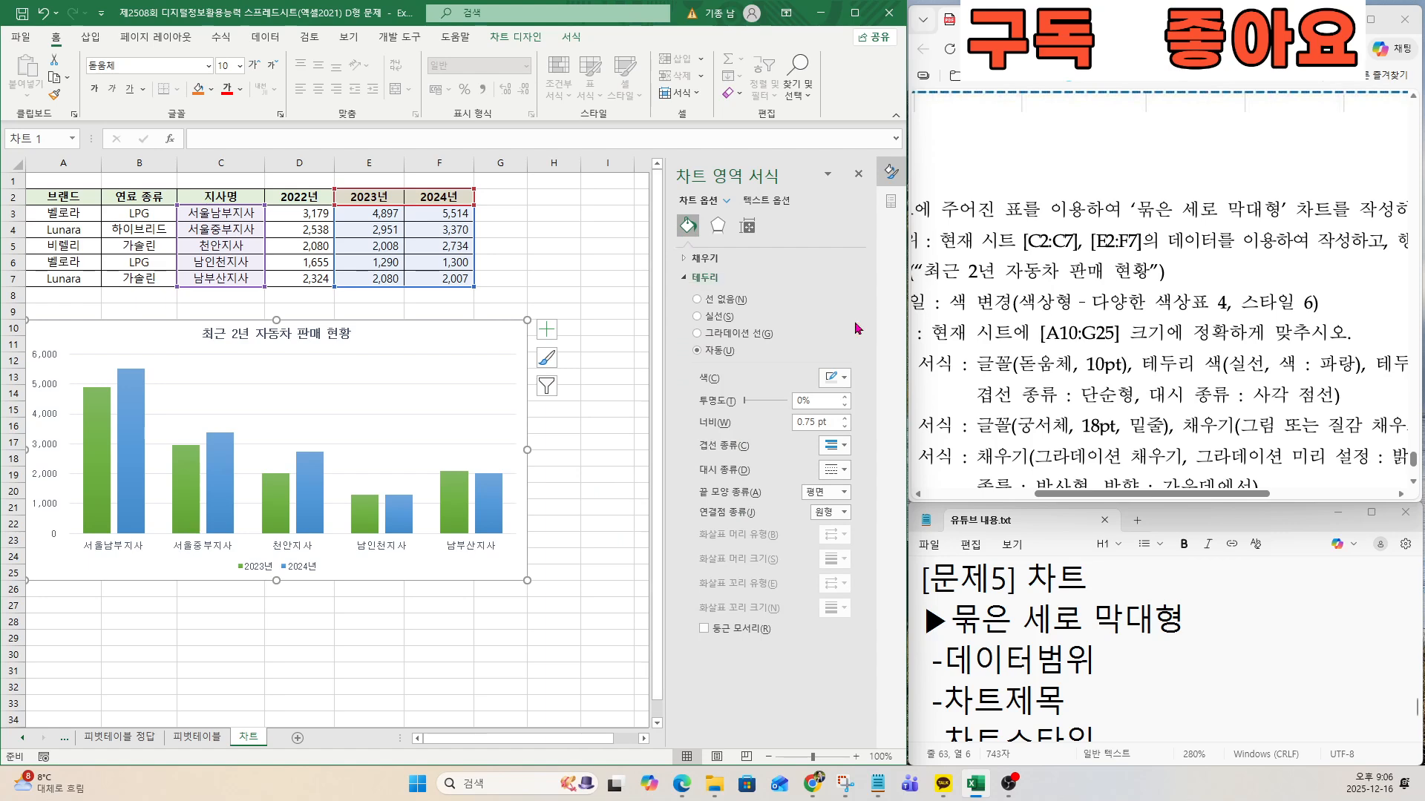
click(706, 316)
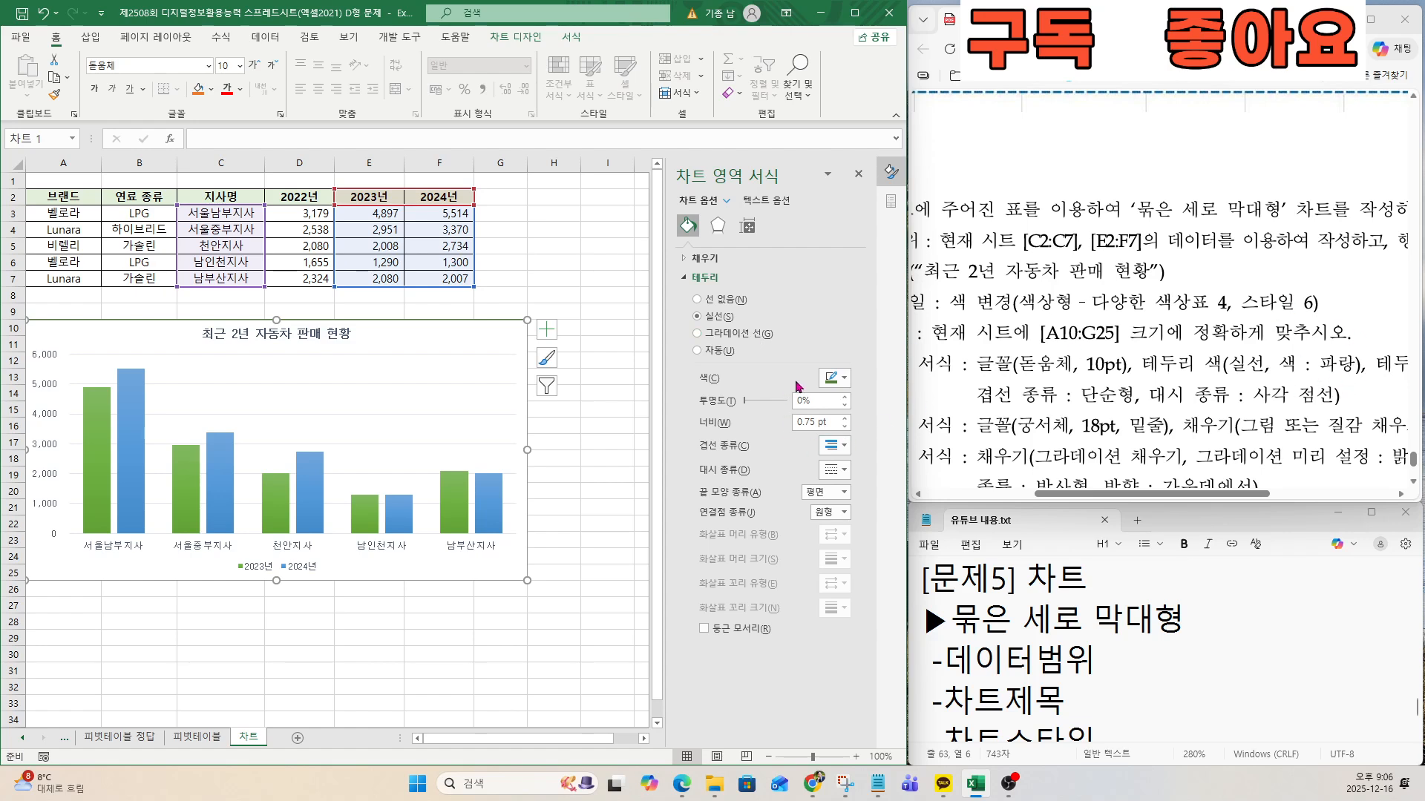
click(836, 379)
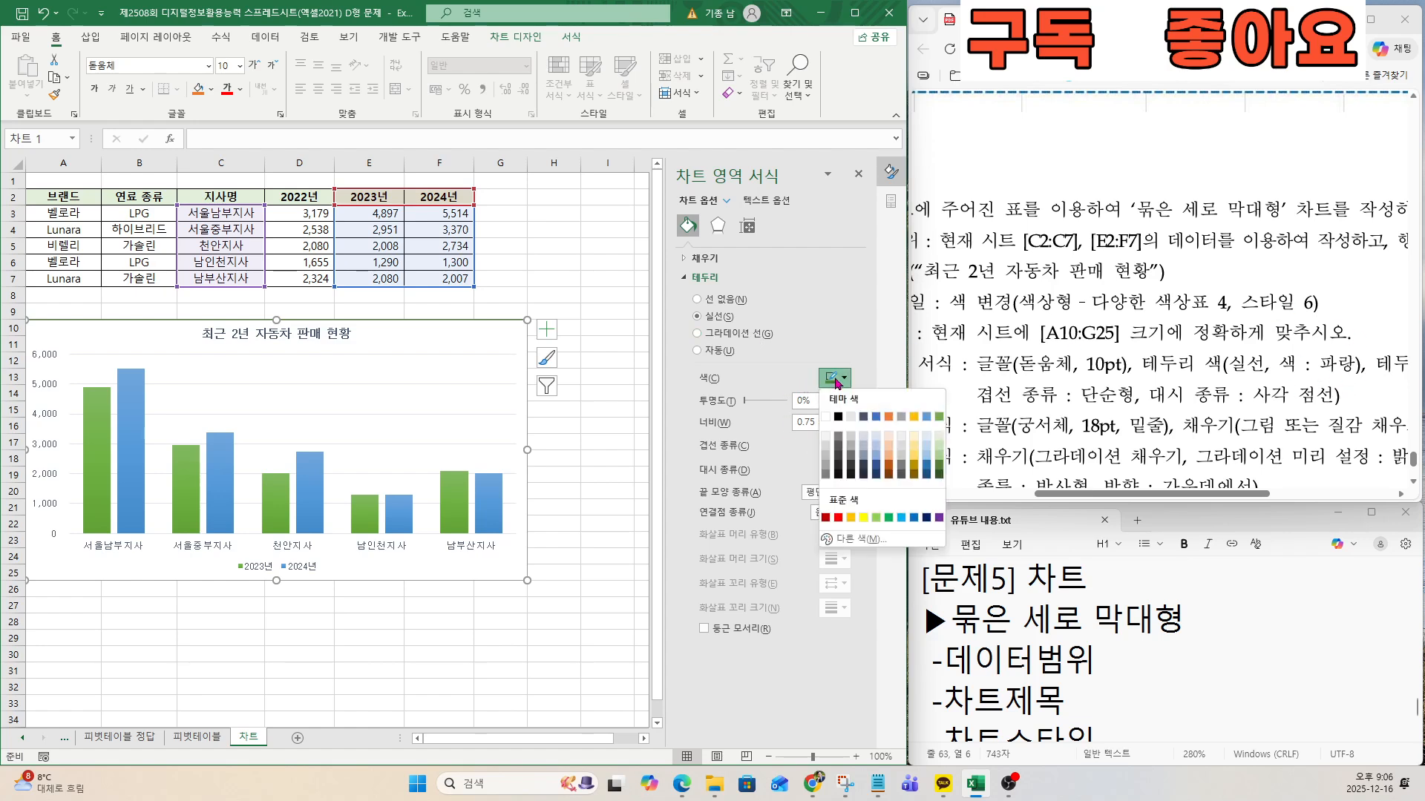
click(914, 518)
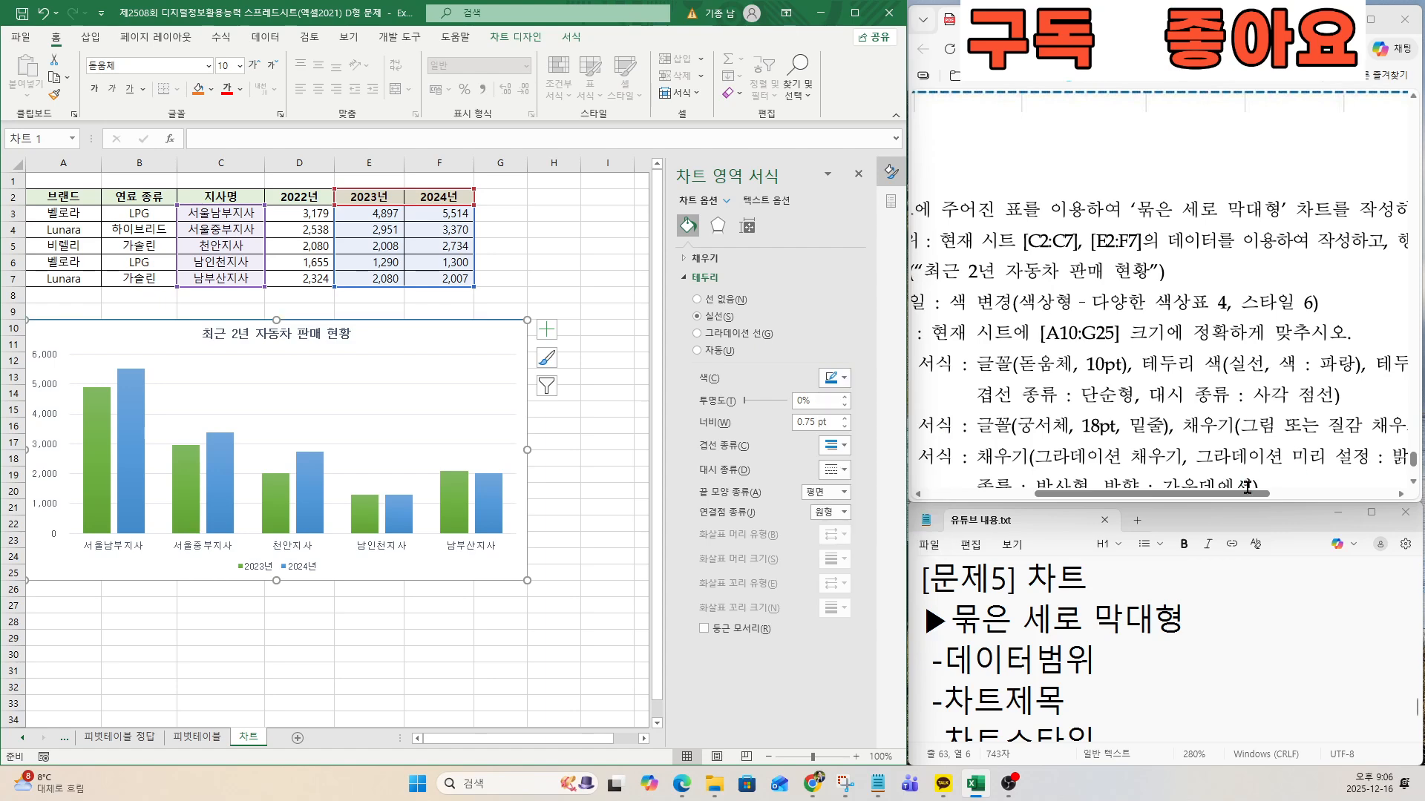
Check the 테두리 스타일 condition in the exam document and set the chart area's border width to 2 pt.
drag(1244, 494, 1355, 493)
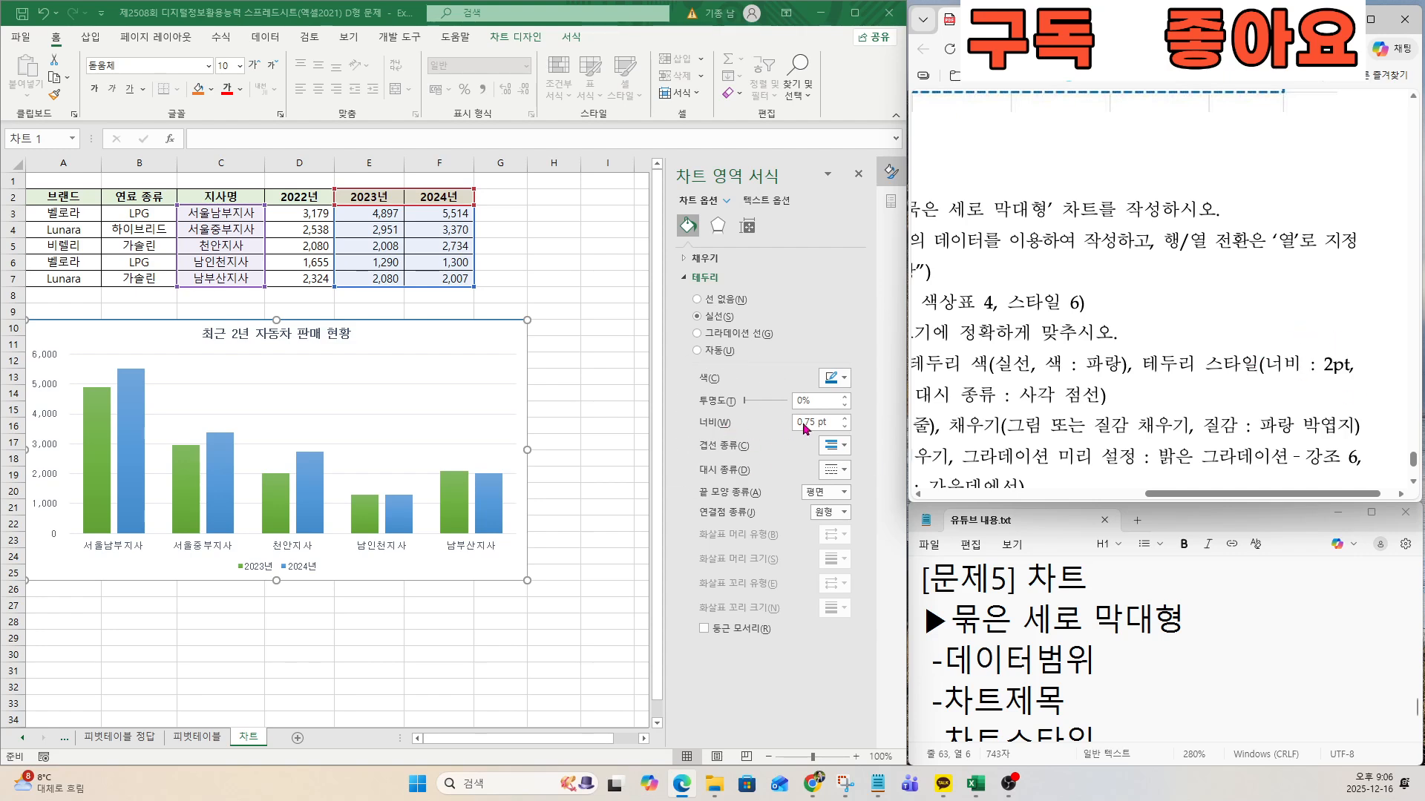
drag(832, 425, 776, 423)
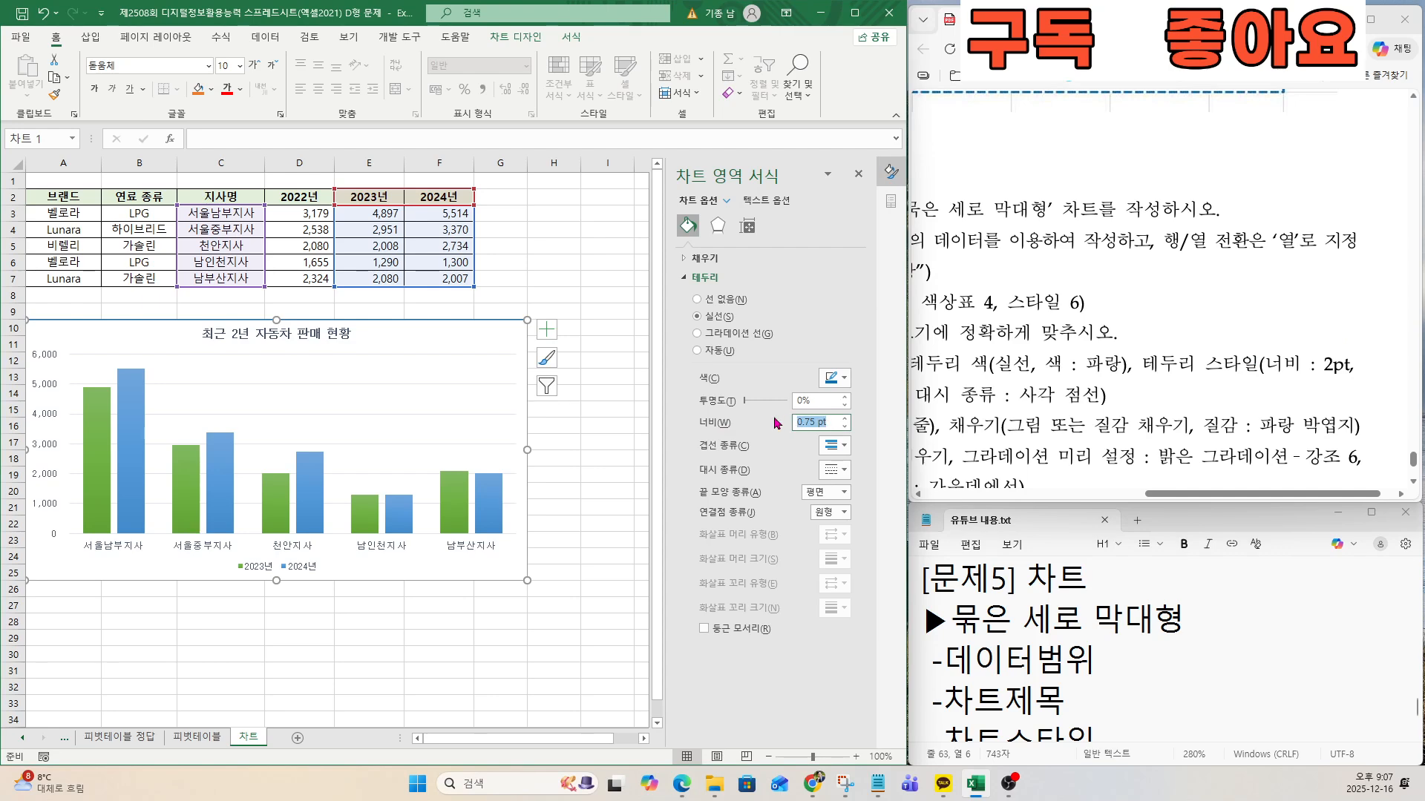
text(2)
key(Return)
Set the chart area border's compound type to 단순형 and its dash type to 사각 점선, as the exam document requires.
scroll(1073, 398, left, 5)
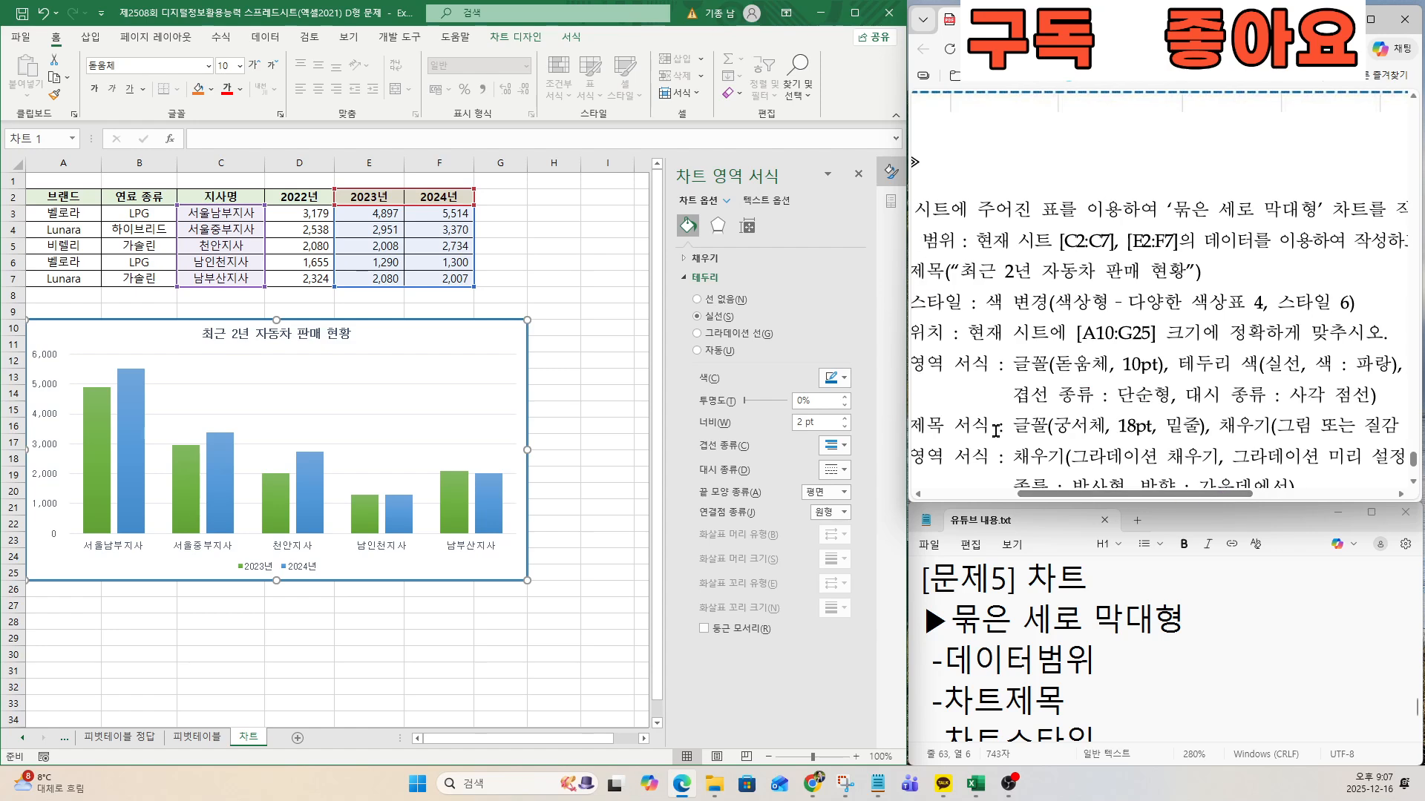
click(831, 446)
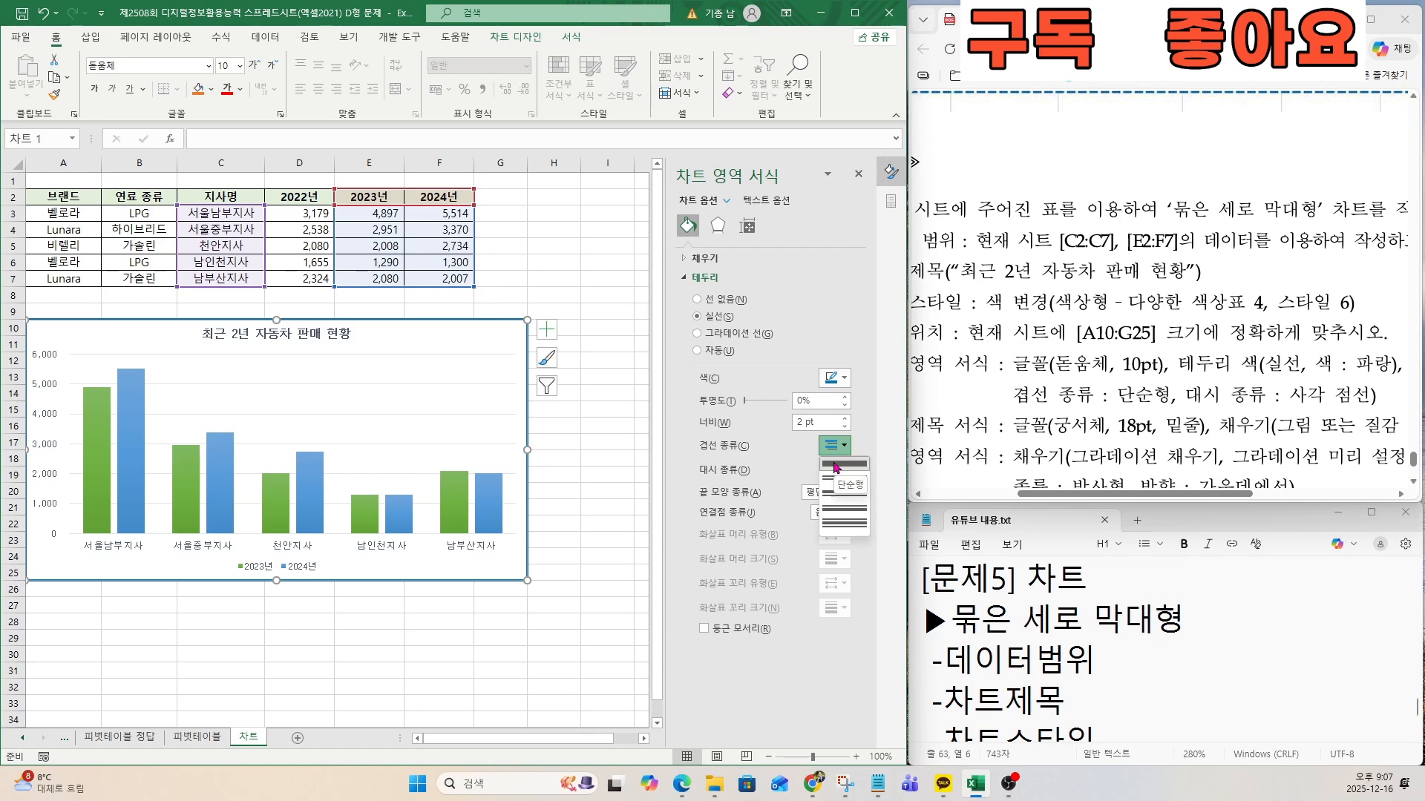
click(836, 466)
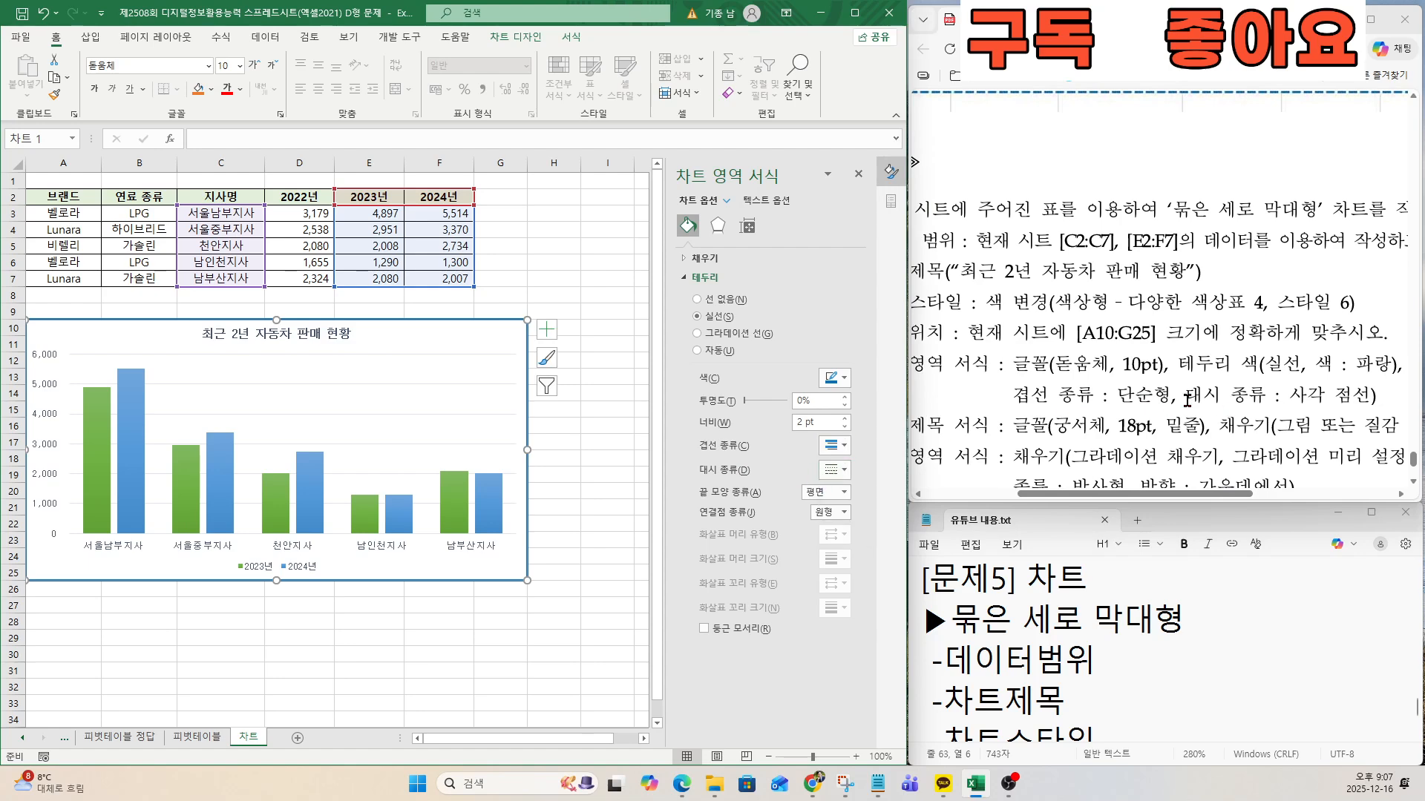
drag(1187, 398, 1370, 397)
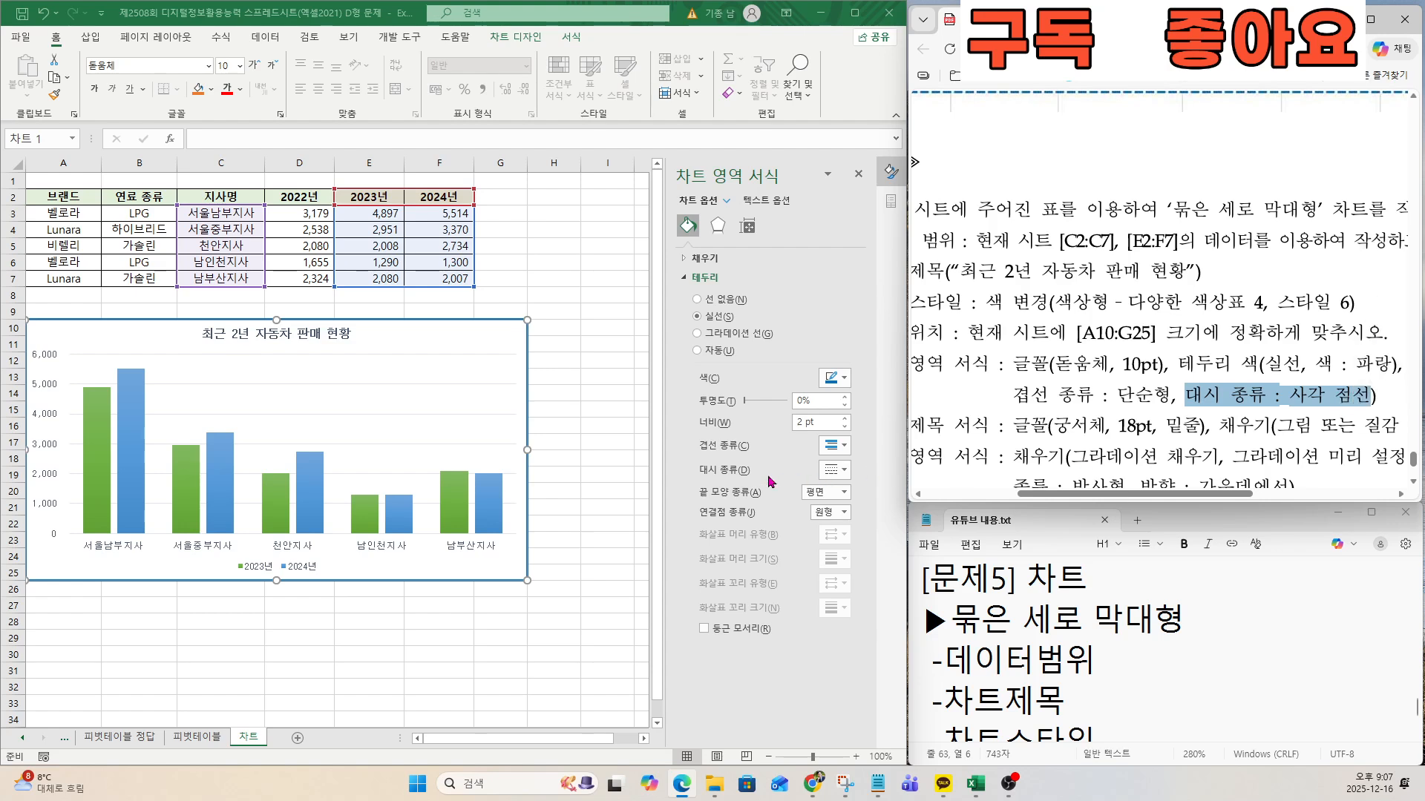
click(835, 470)
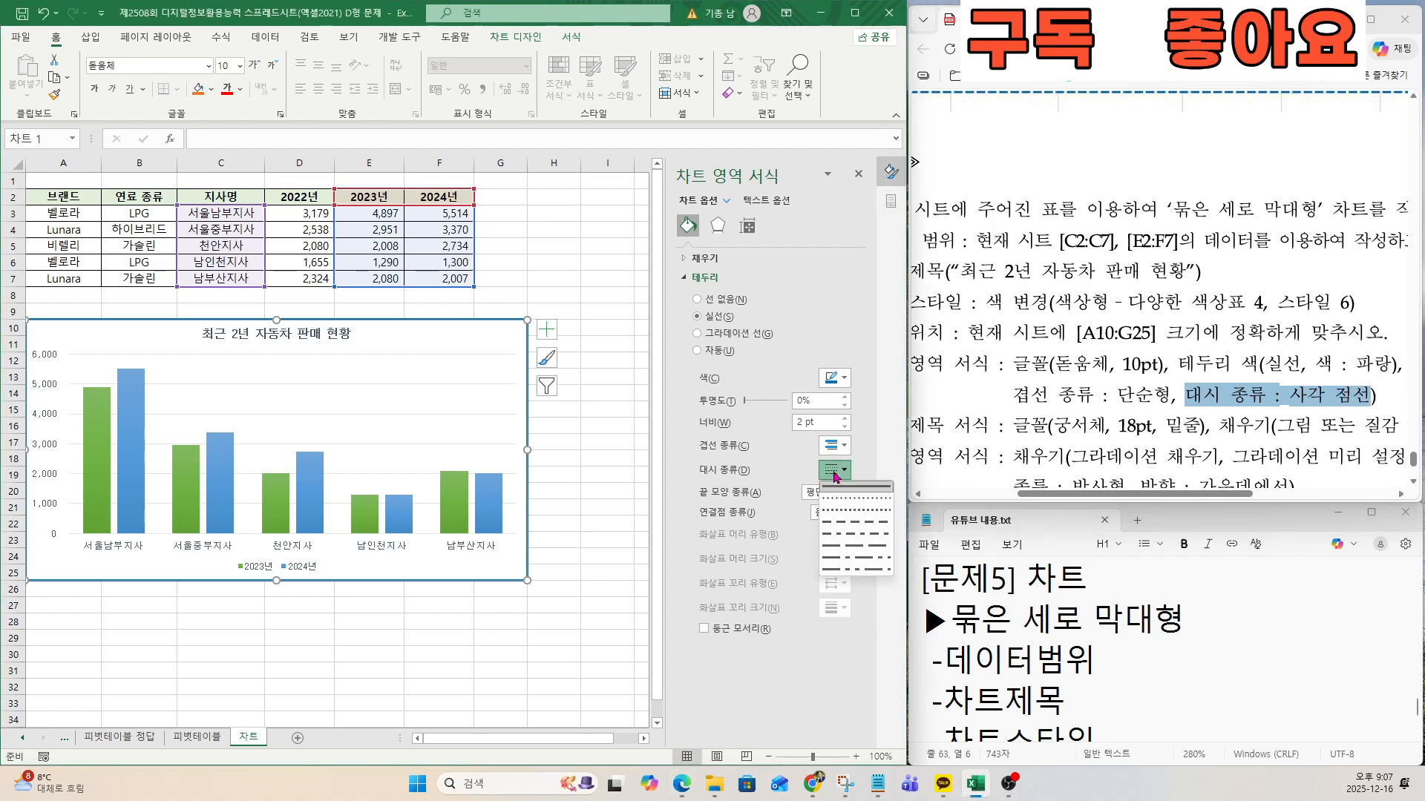
click(855, 511)
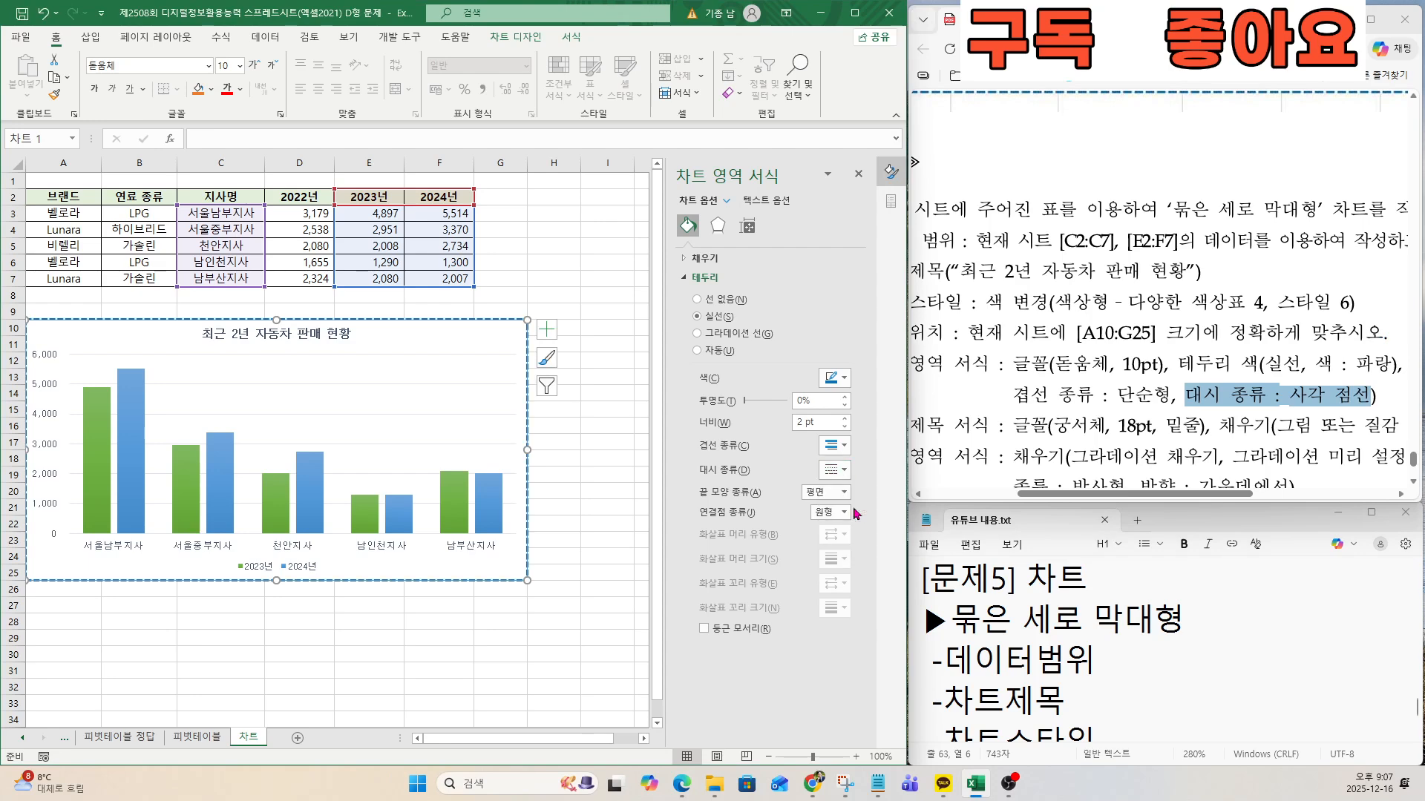
Following the exam document's 차트 제목 서식 condition, format the chart title in 궁서체 at 18 pt with an underline.
click(988, 450)
click(995, 496)
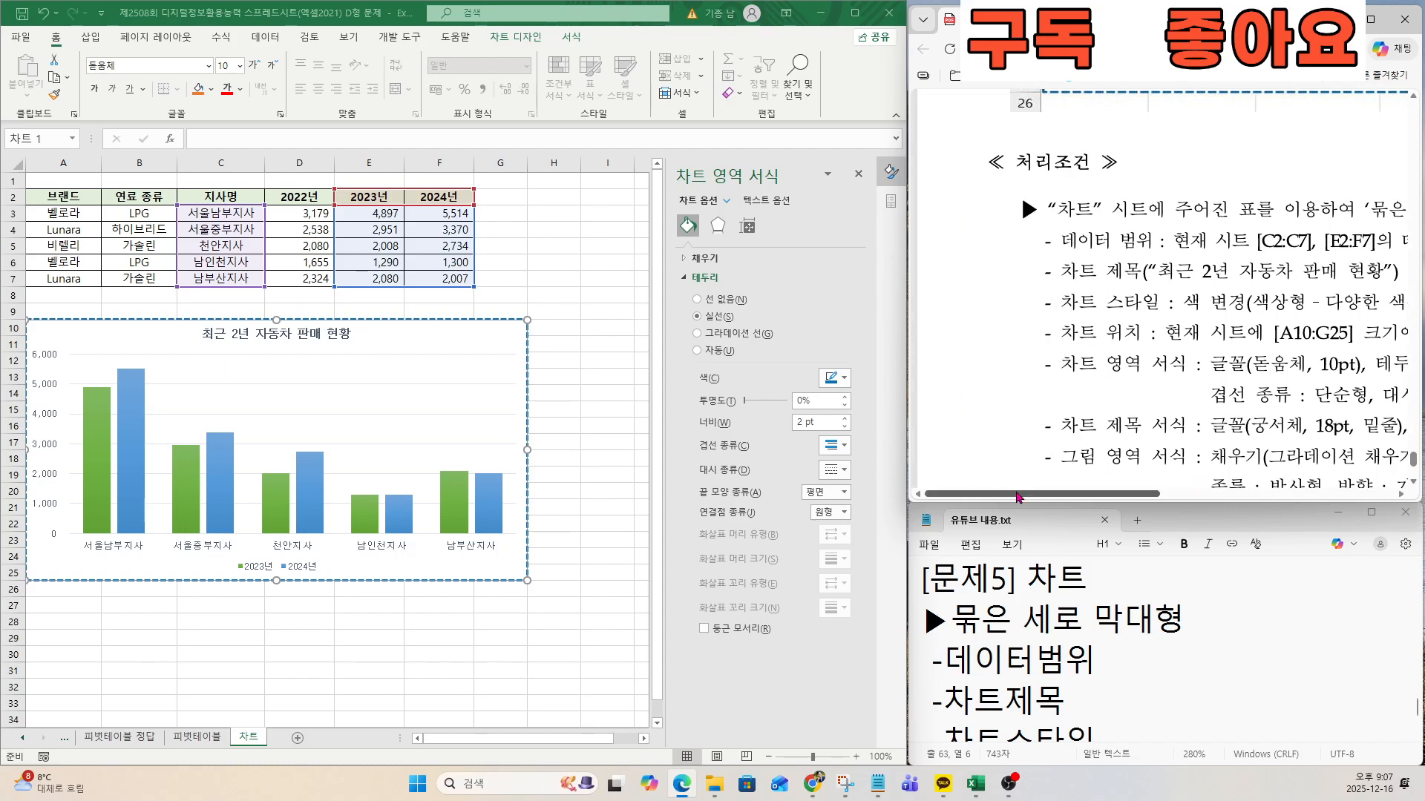
drag(1100, 495, 1162, 496)
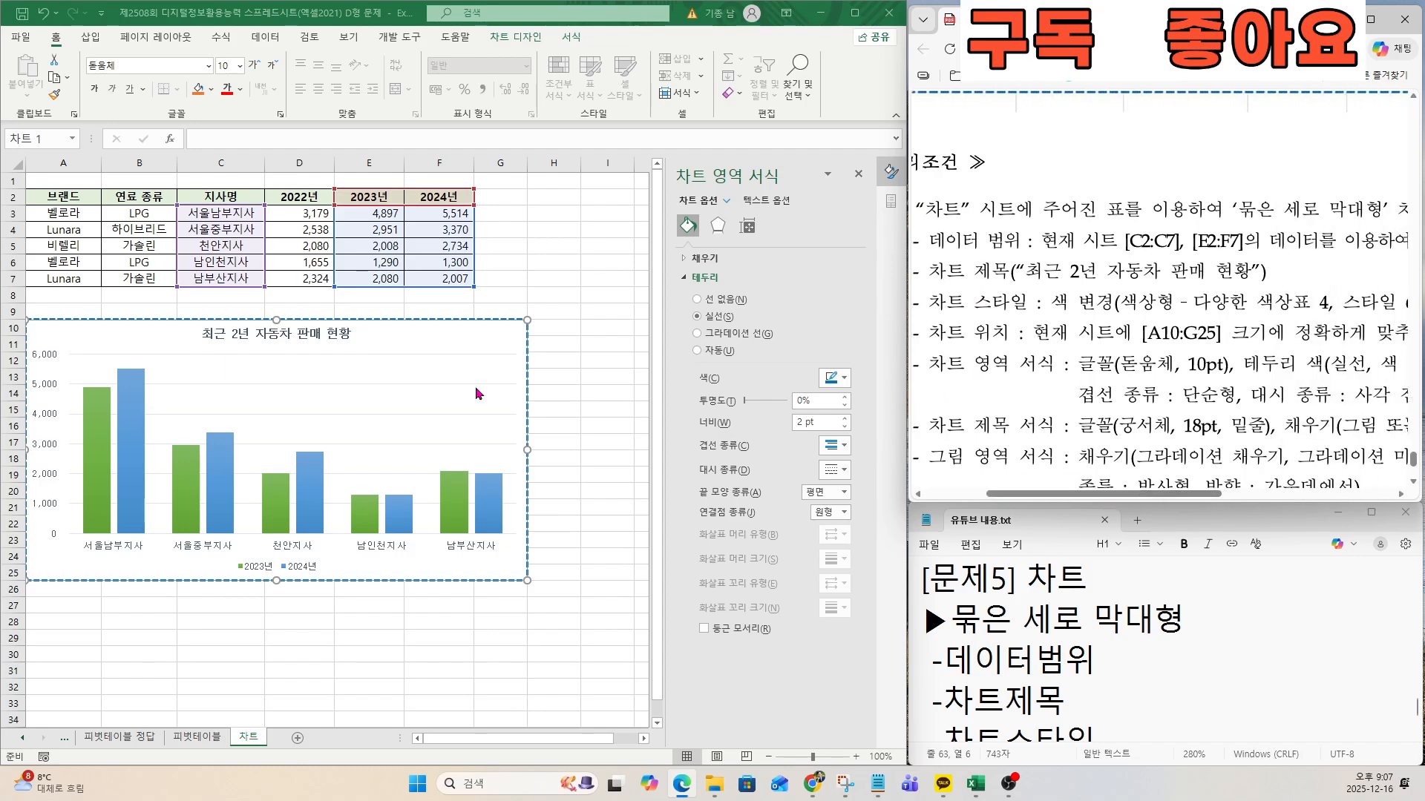
click(282, 338)
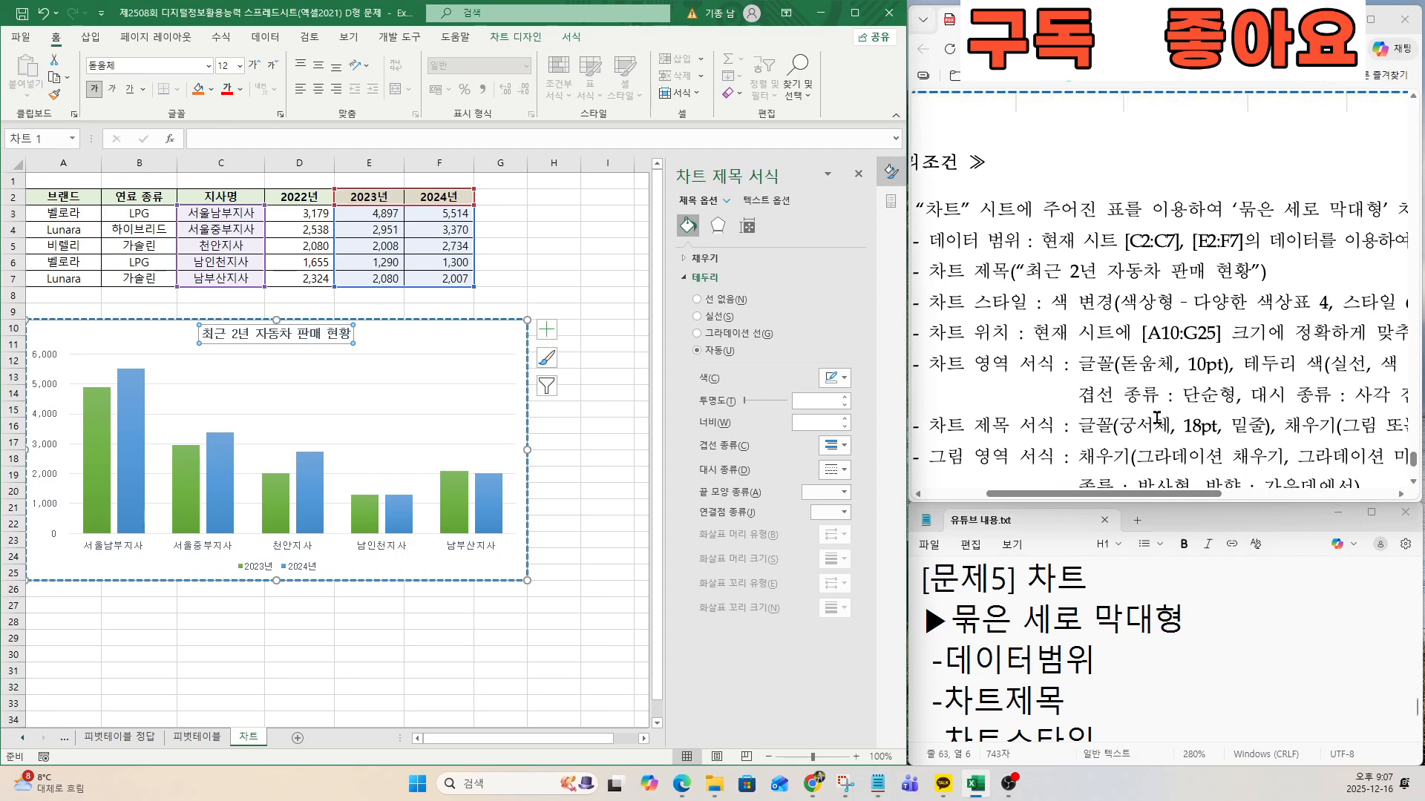
click(138, 63)
text(RND)
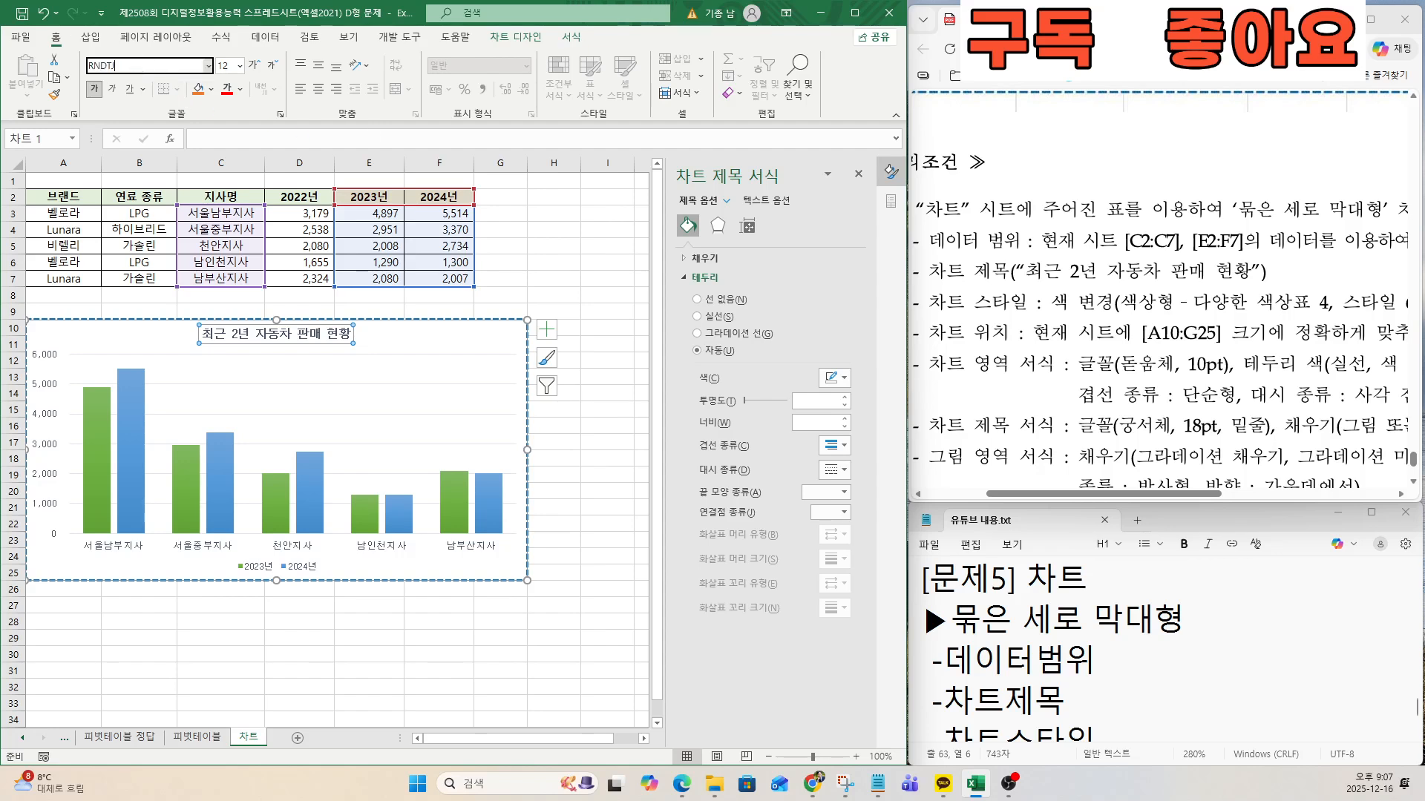
text(tjcp)
key(Return)
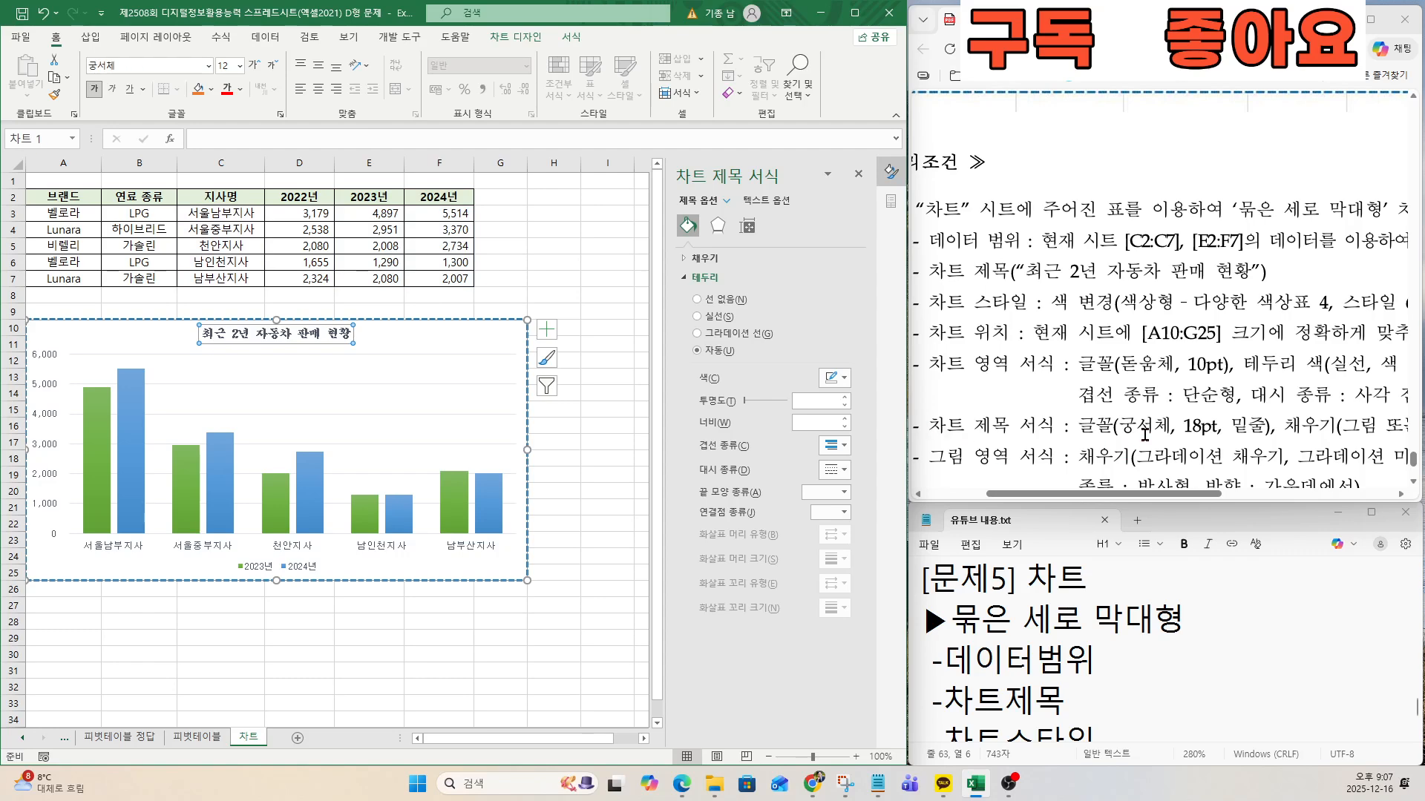
click(224, 65)
text(18)
key(Return)
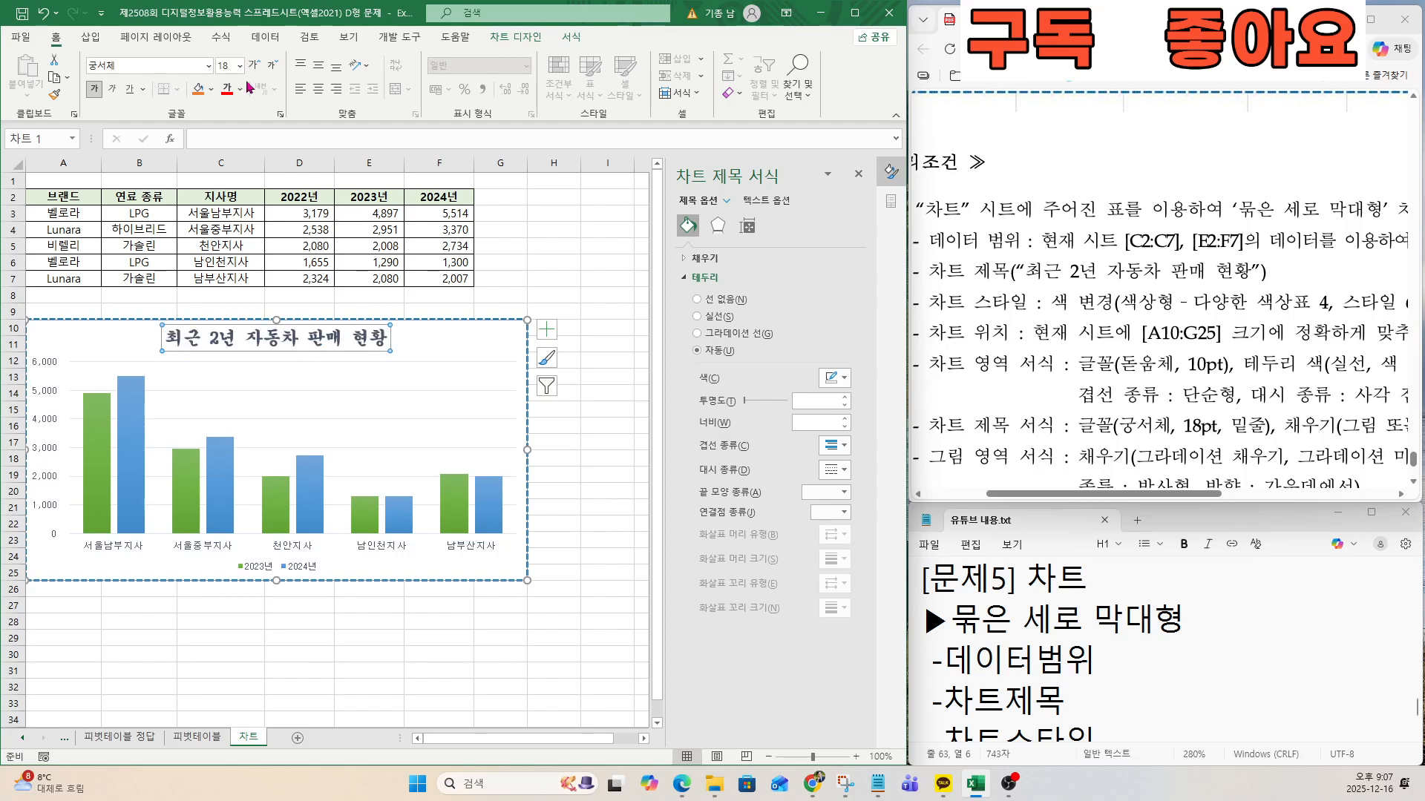
click(126, 92)
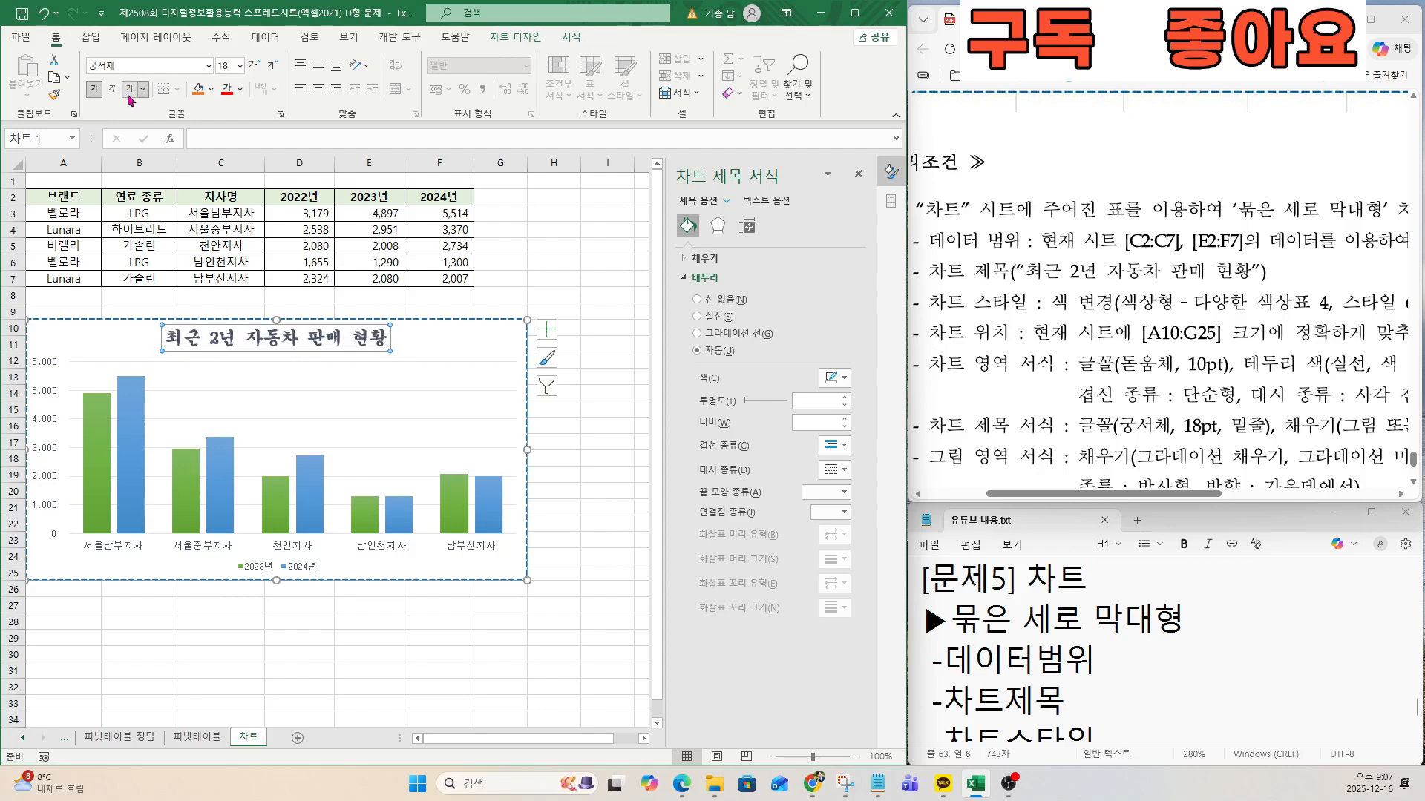
Check the title's fill condition in the exam document and fill the chart title with the 파랑 박엽지 texture.
drag(1156, 505, 1308, 508)
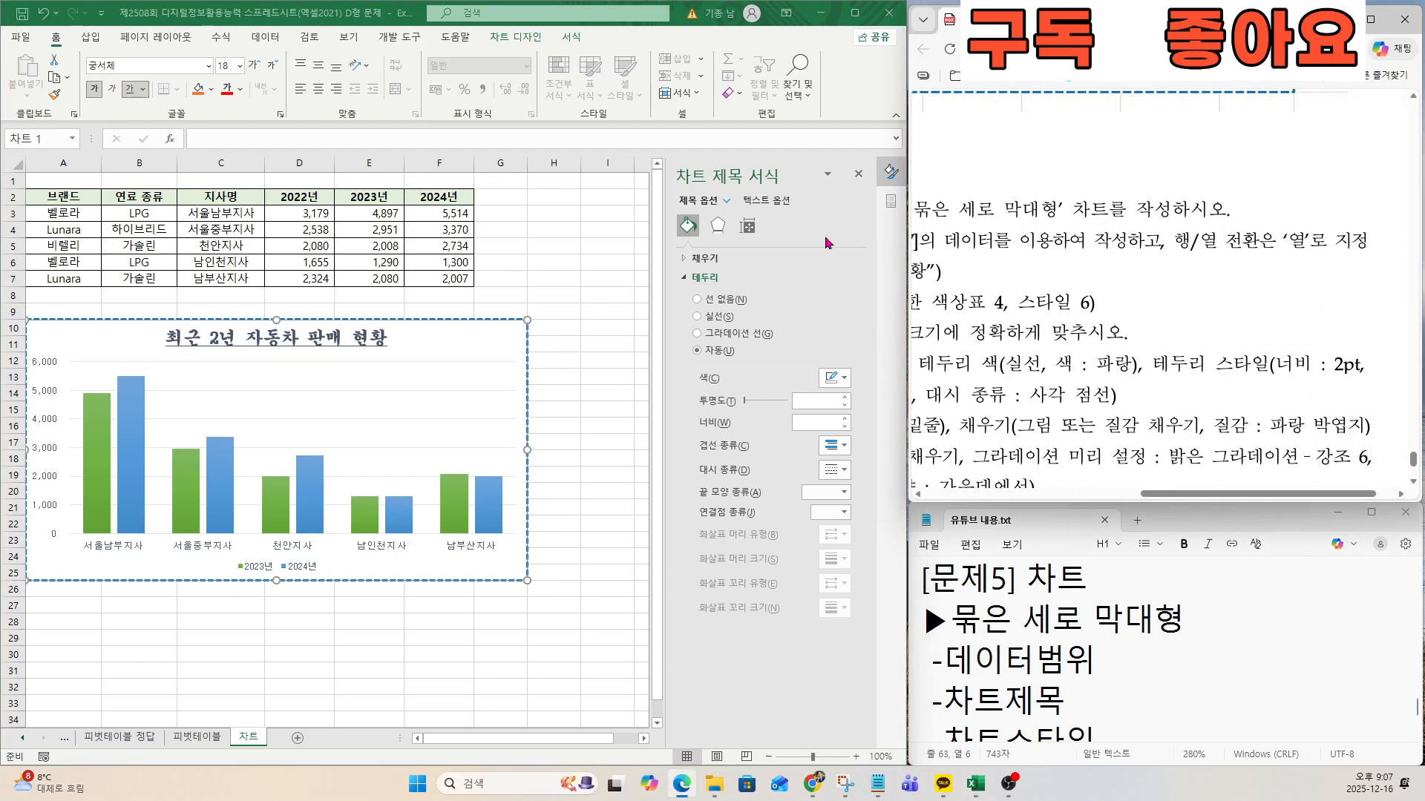
click(693, 260)
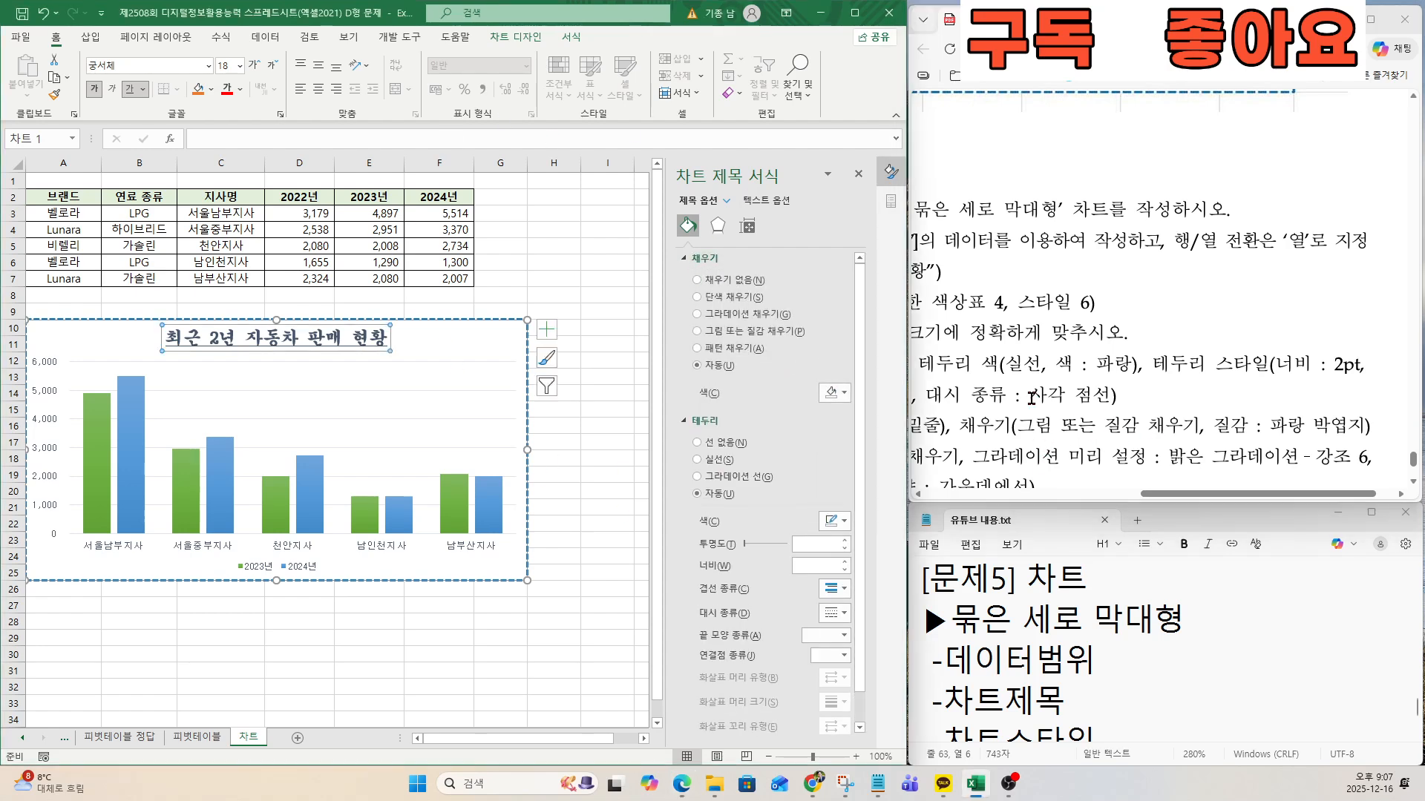
click(709, 336)
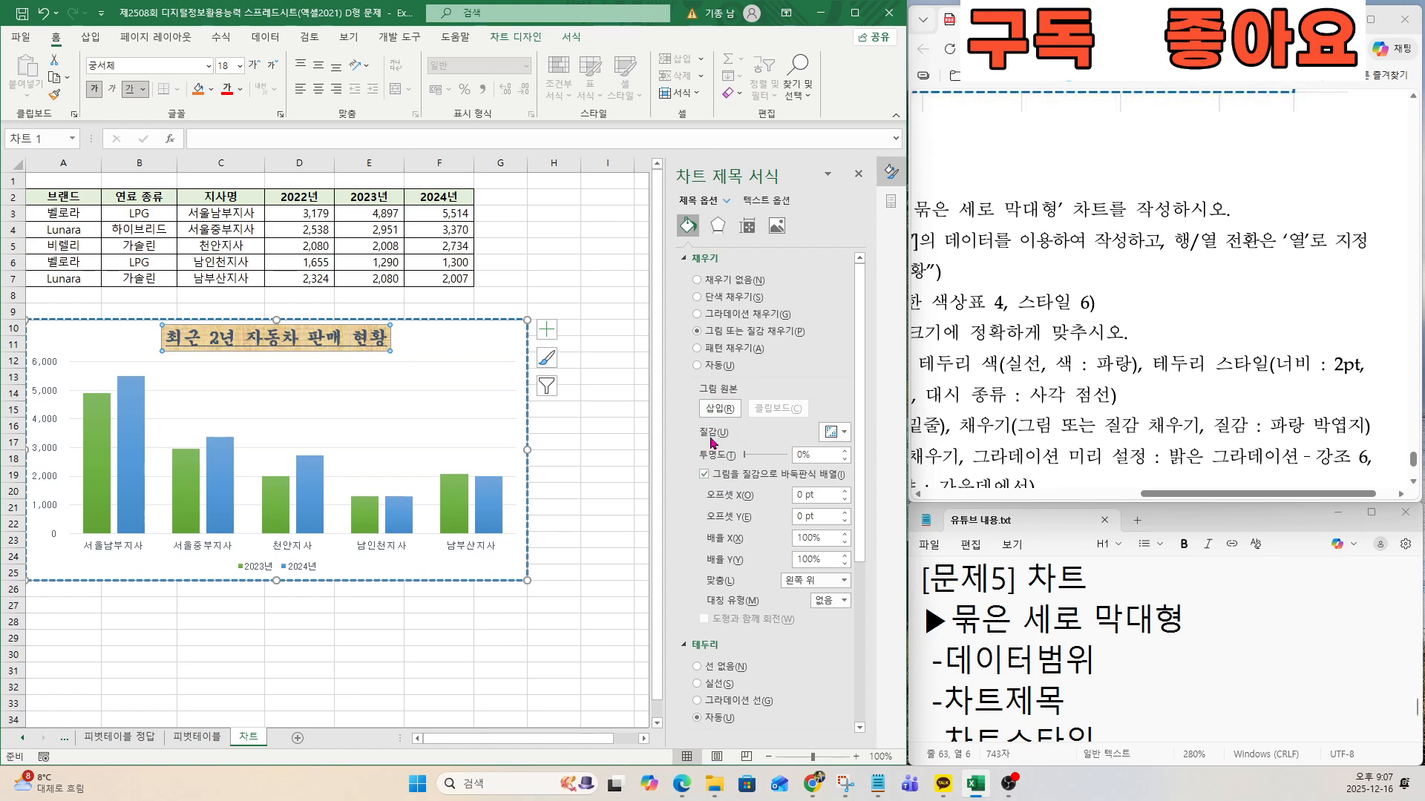
click(835, 432)
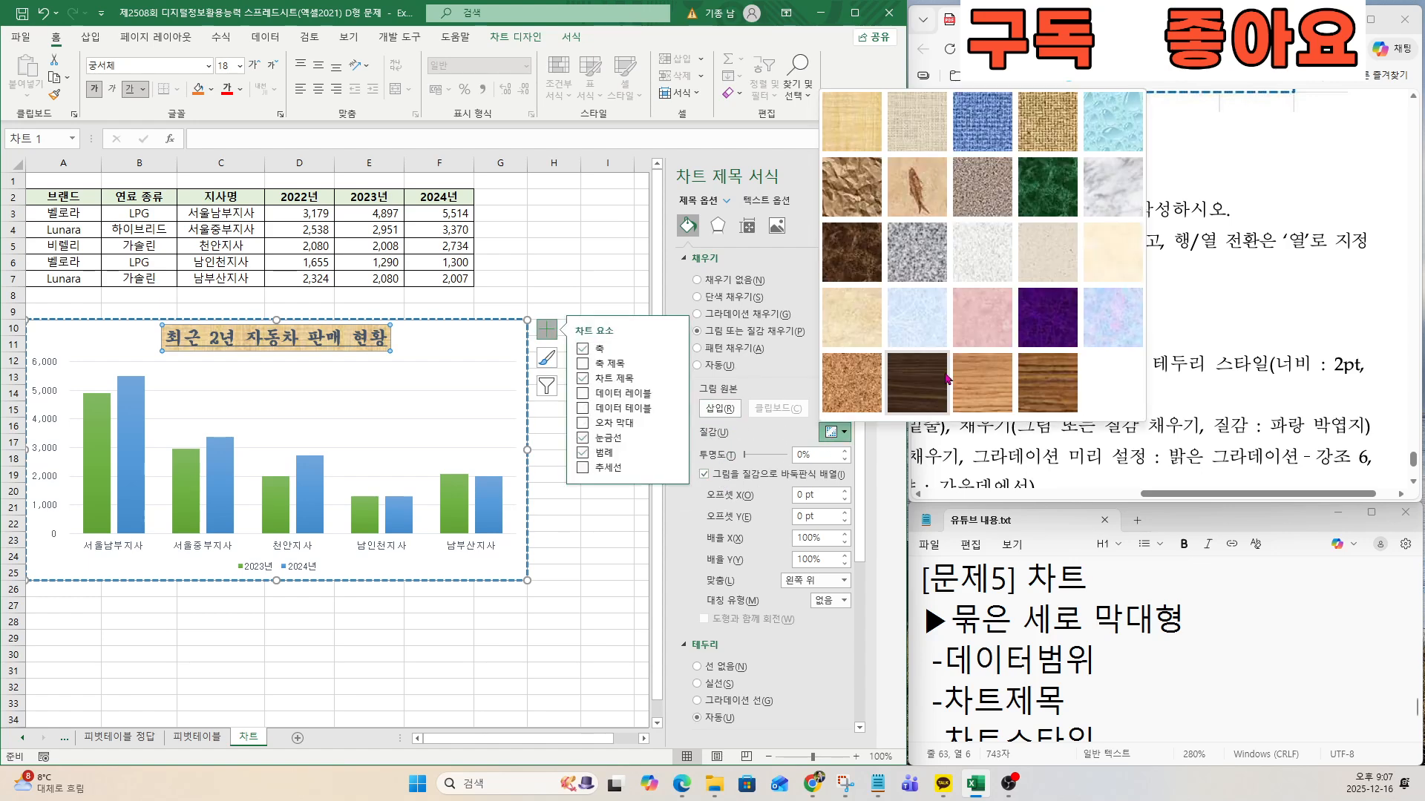
click(917, 315)
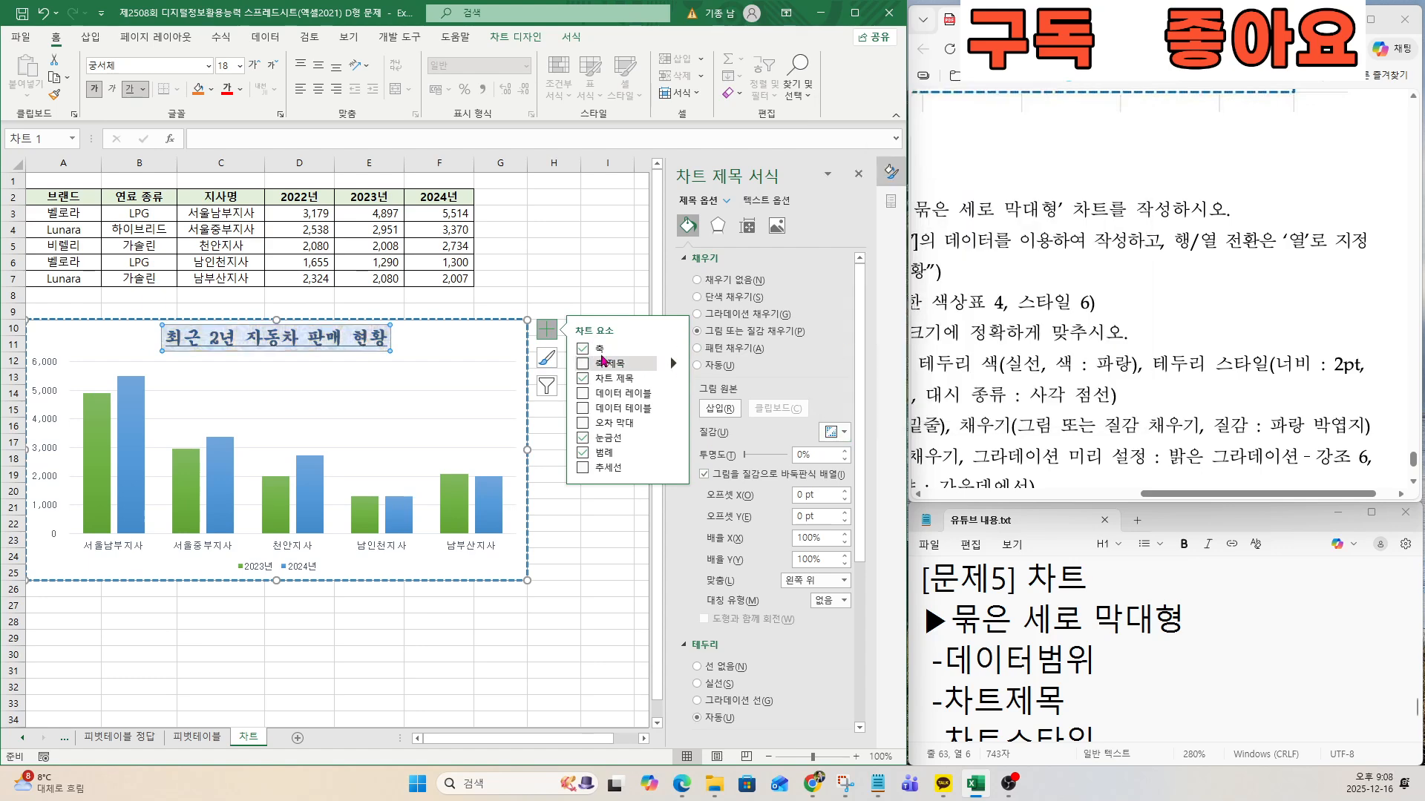
click(553, 331)
Check the 그림 영역 서식 condition in the exam document and switch the chart's plot area to a gradient fill.
drag(1206, 493, 1044, 493)
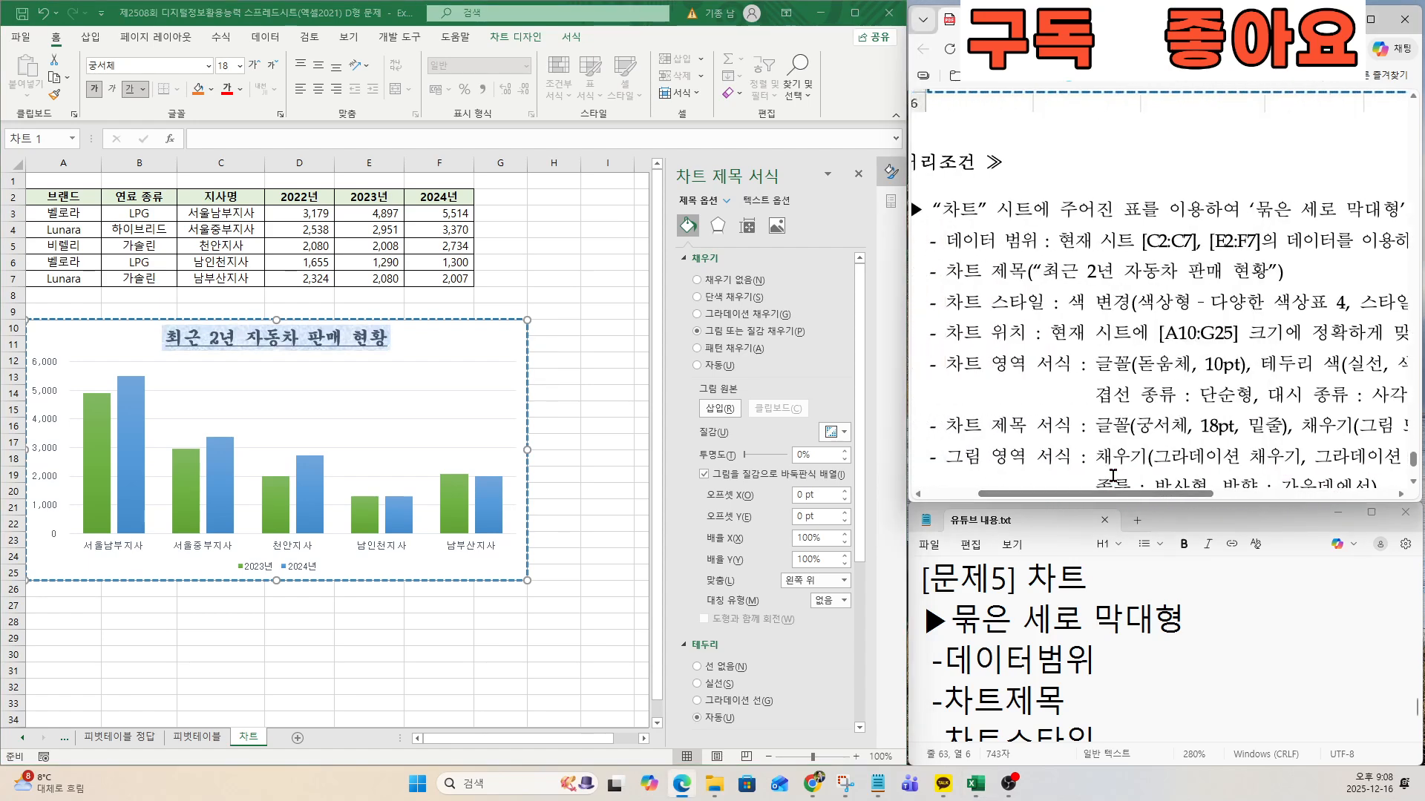
scroll(1112, 476, down, 3)
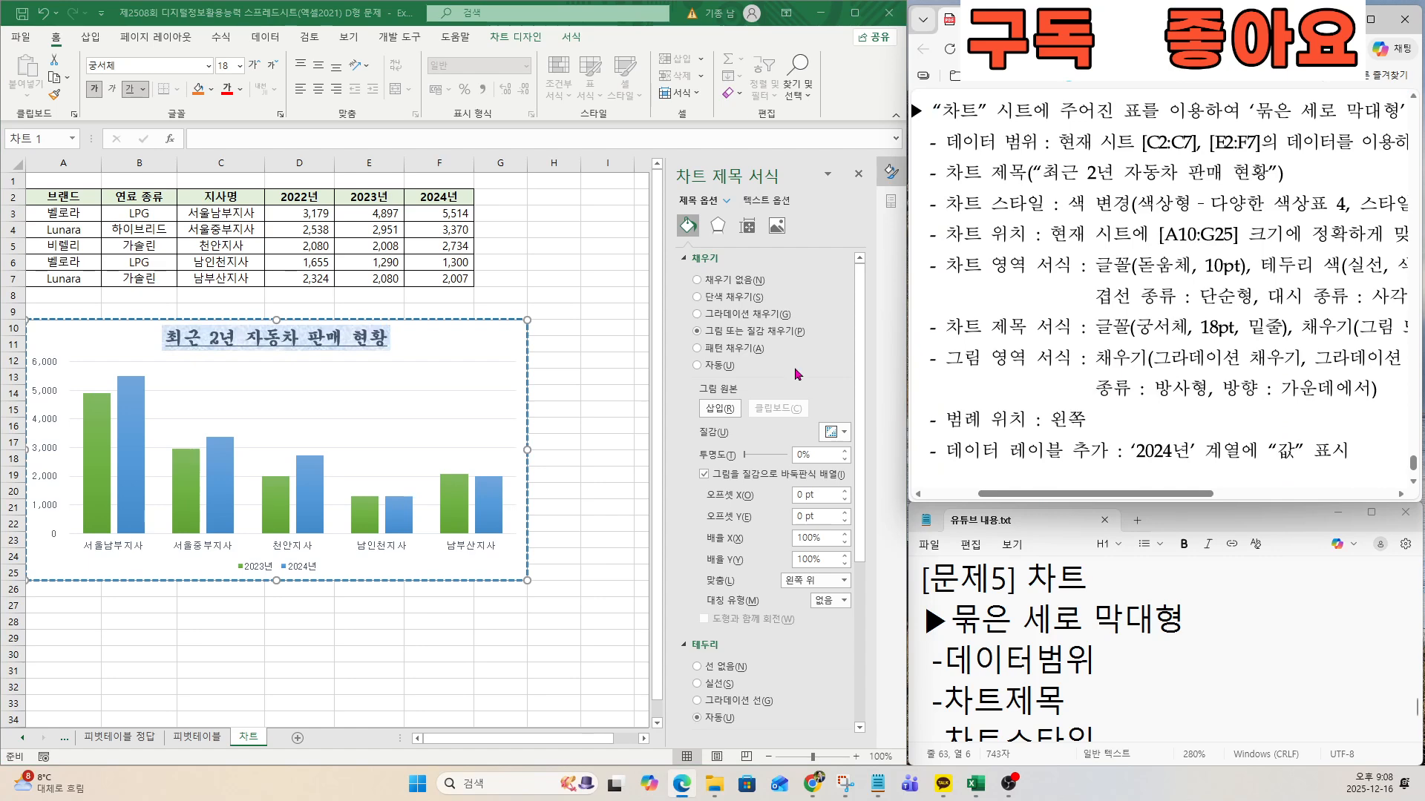
click(320, 415)
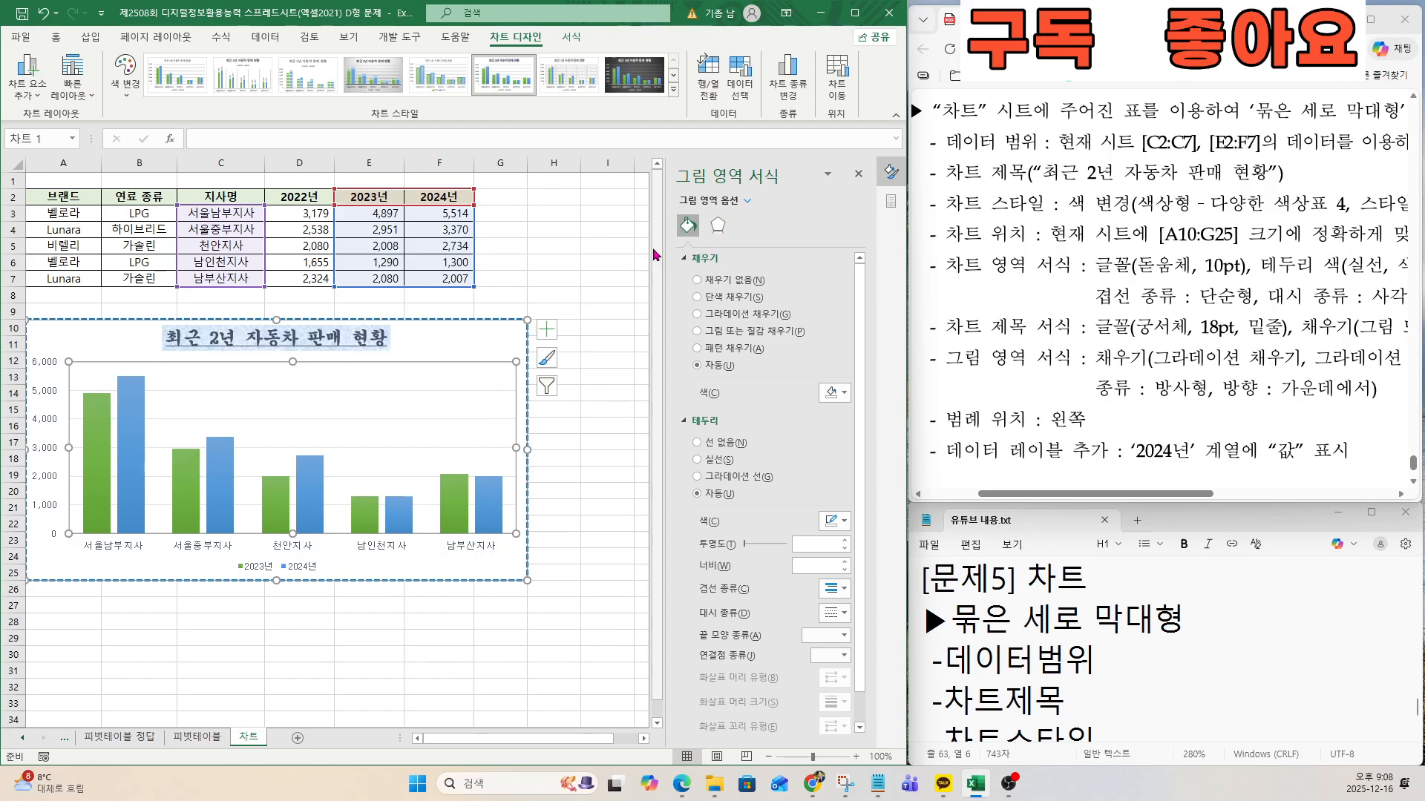
click(697, 314)
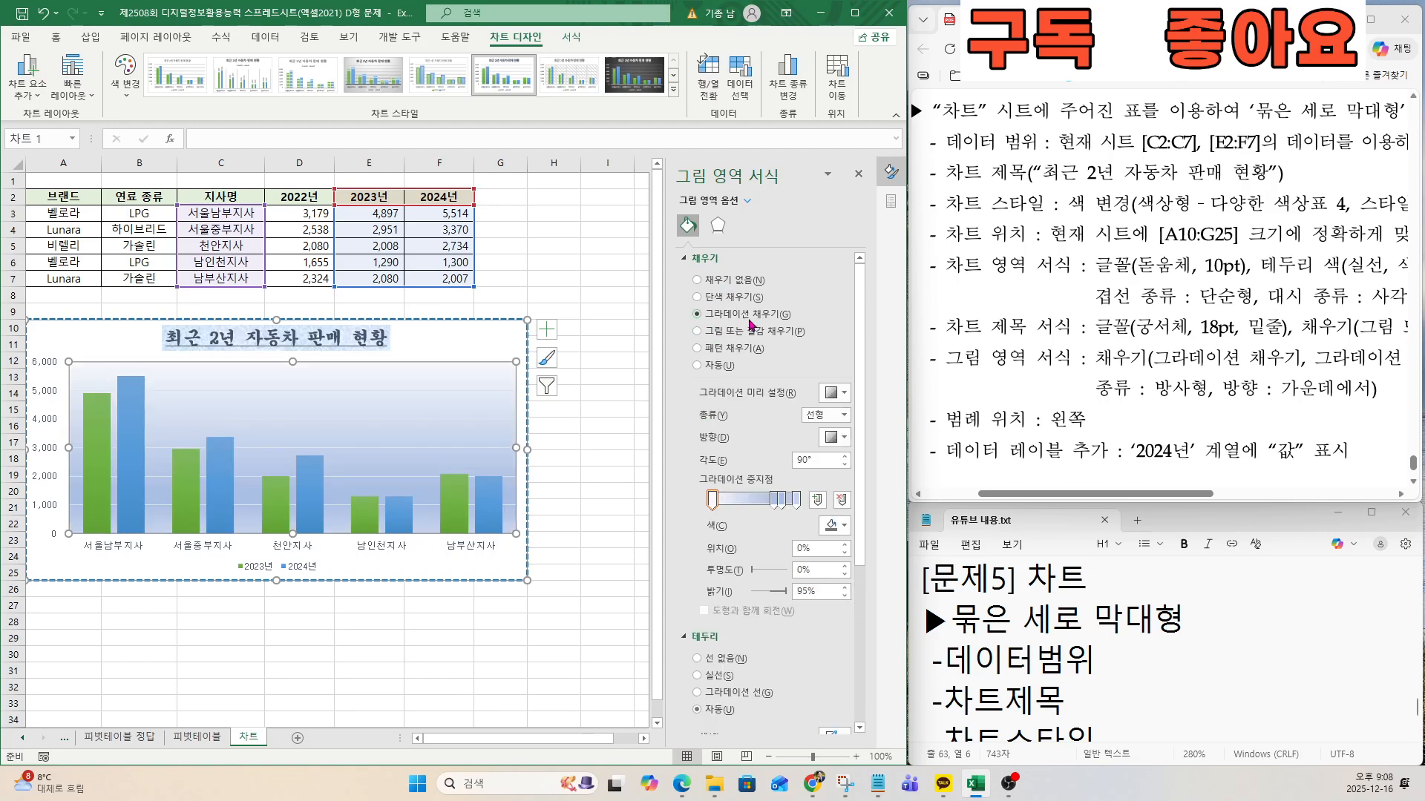
Apply the gradient preset 밝은 그라데이션 - 강조 6 to the plot area, as the exam document specifies.
drag(1128, 494, 1268, 495)
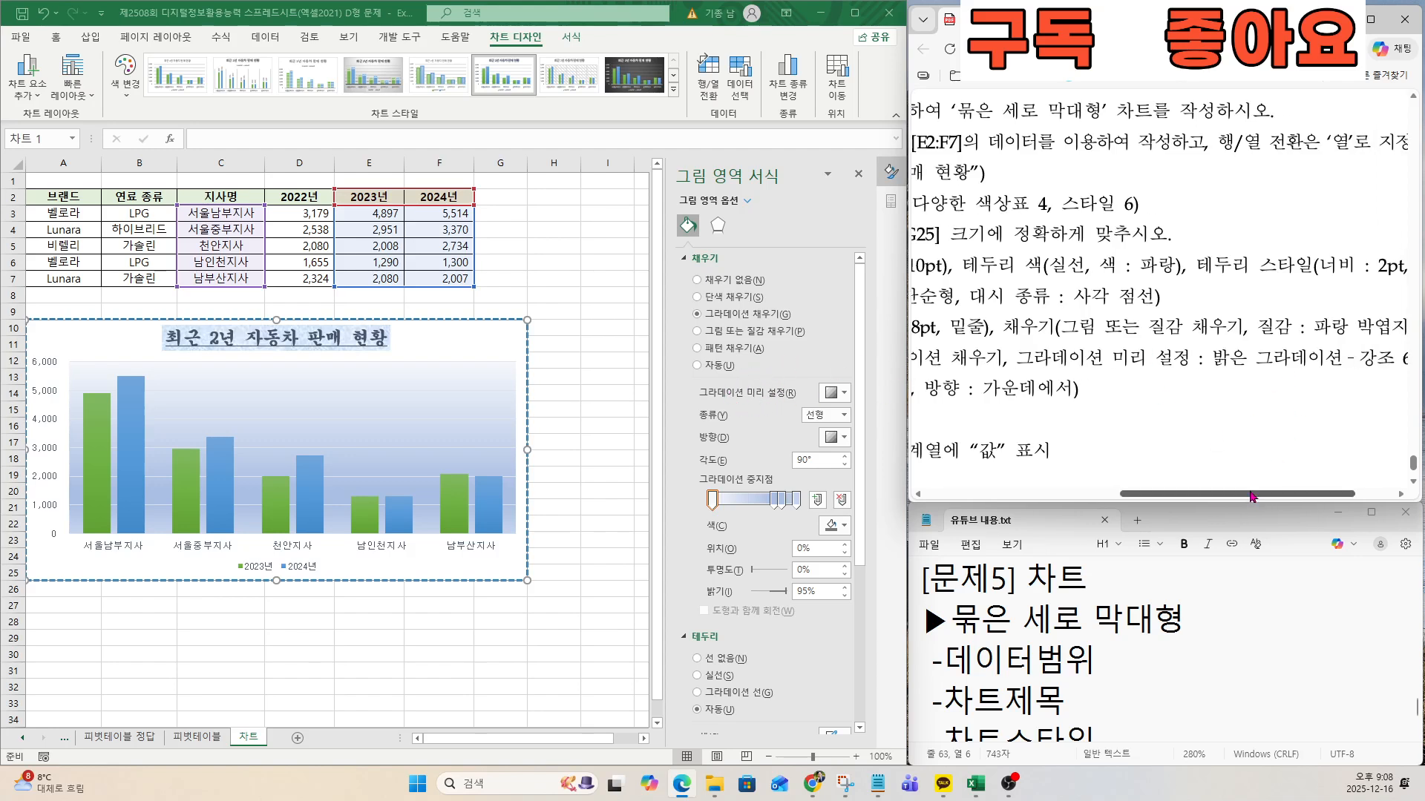
drag(1256, 496, 1321, 502)
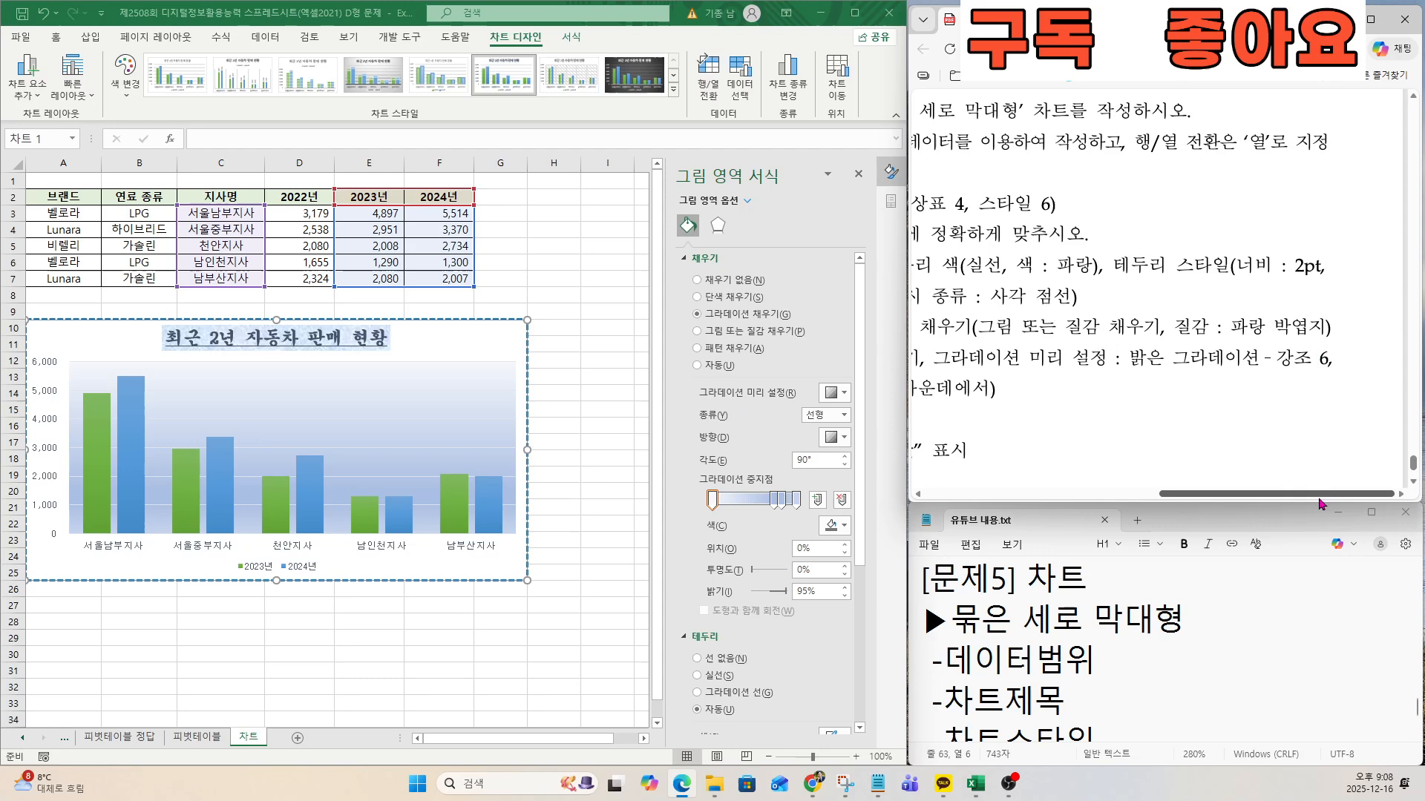
click(834, 403)
click(836, 399)
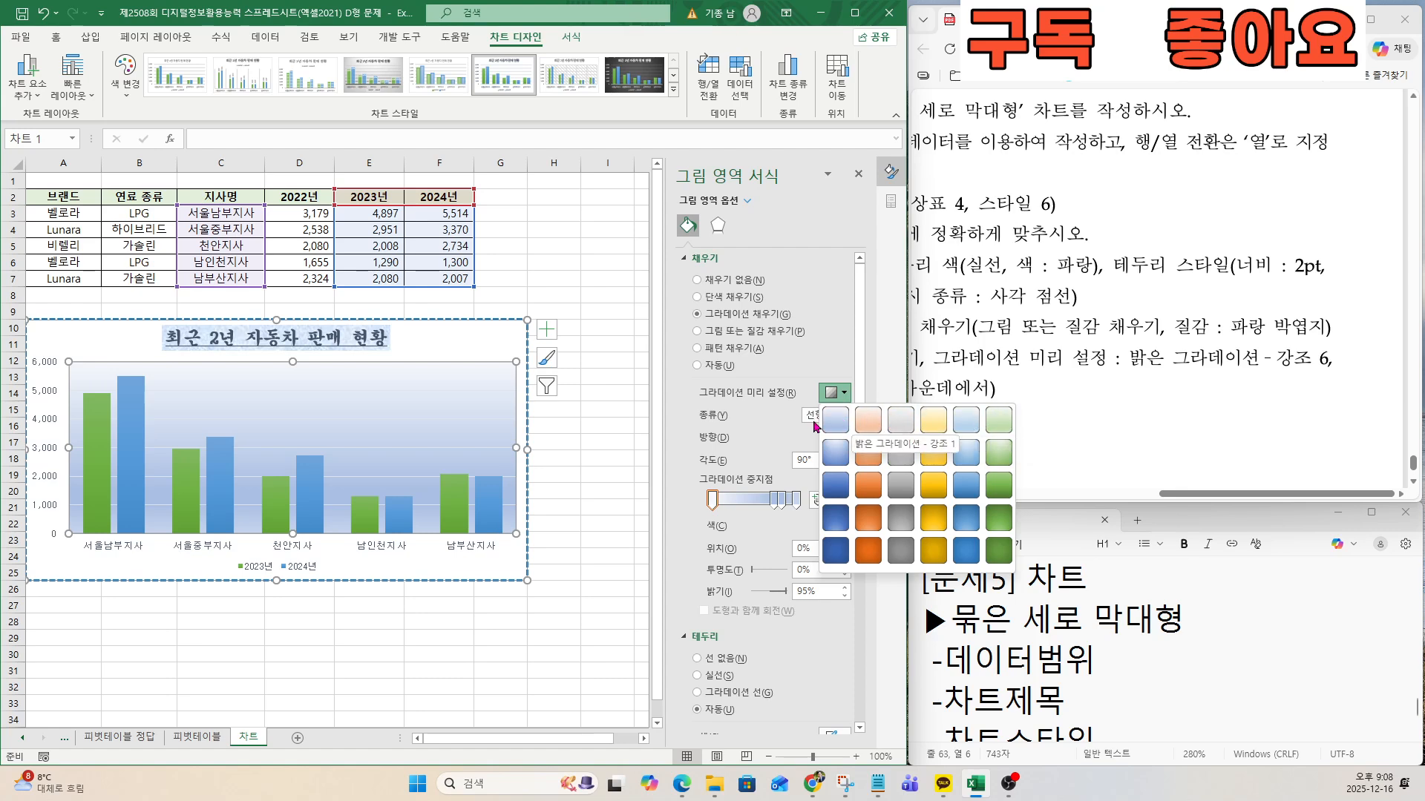
click(996, 423)
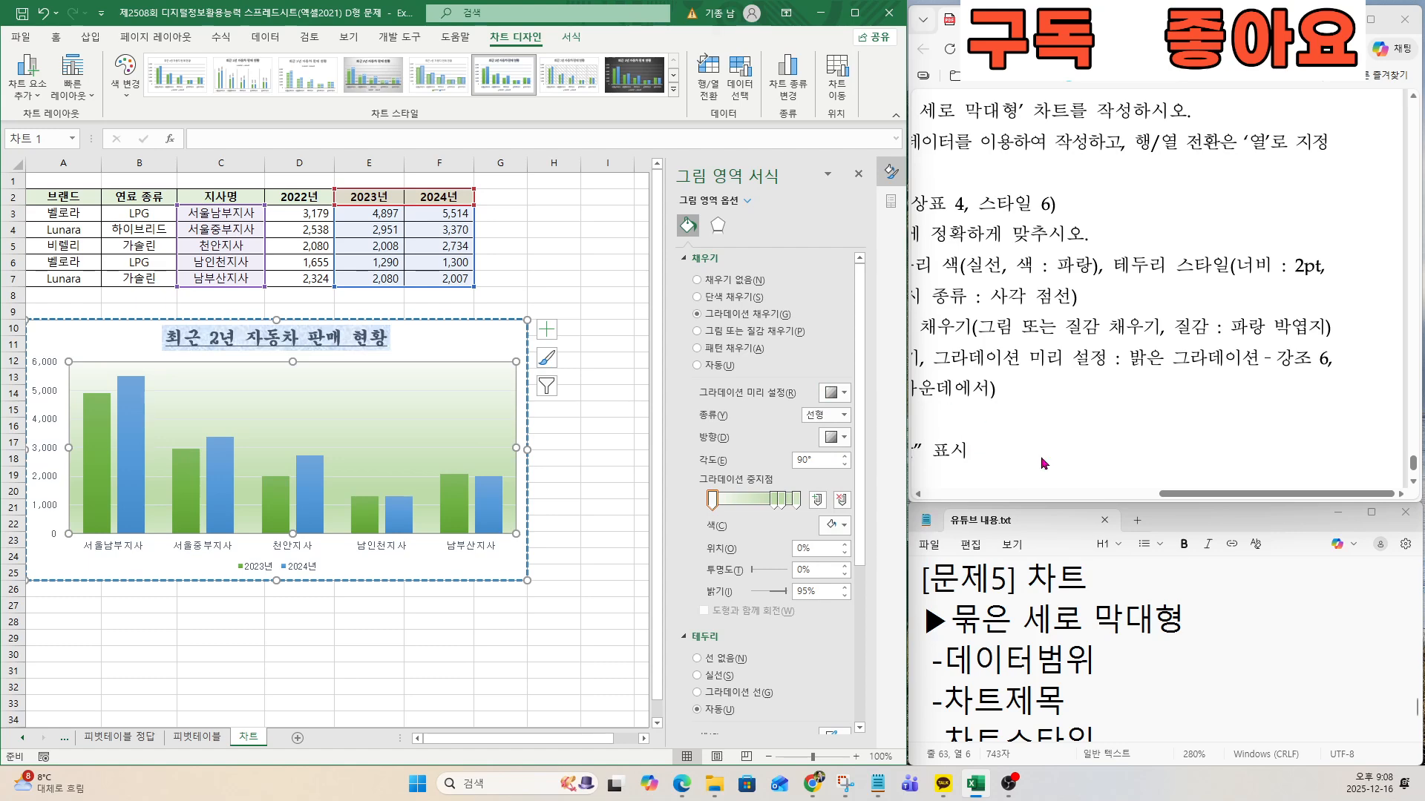
Set the plot area gradient's type to 방사형 and its direction to 가운데에서, following the exam document.
click(1099, 496)
drag(1099, 496, 1161, 495)
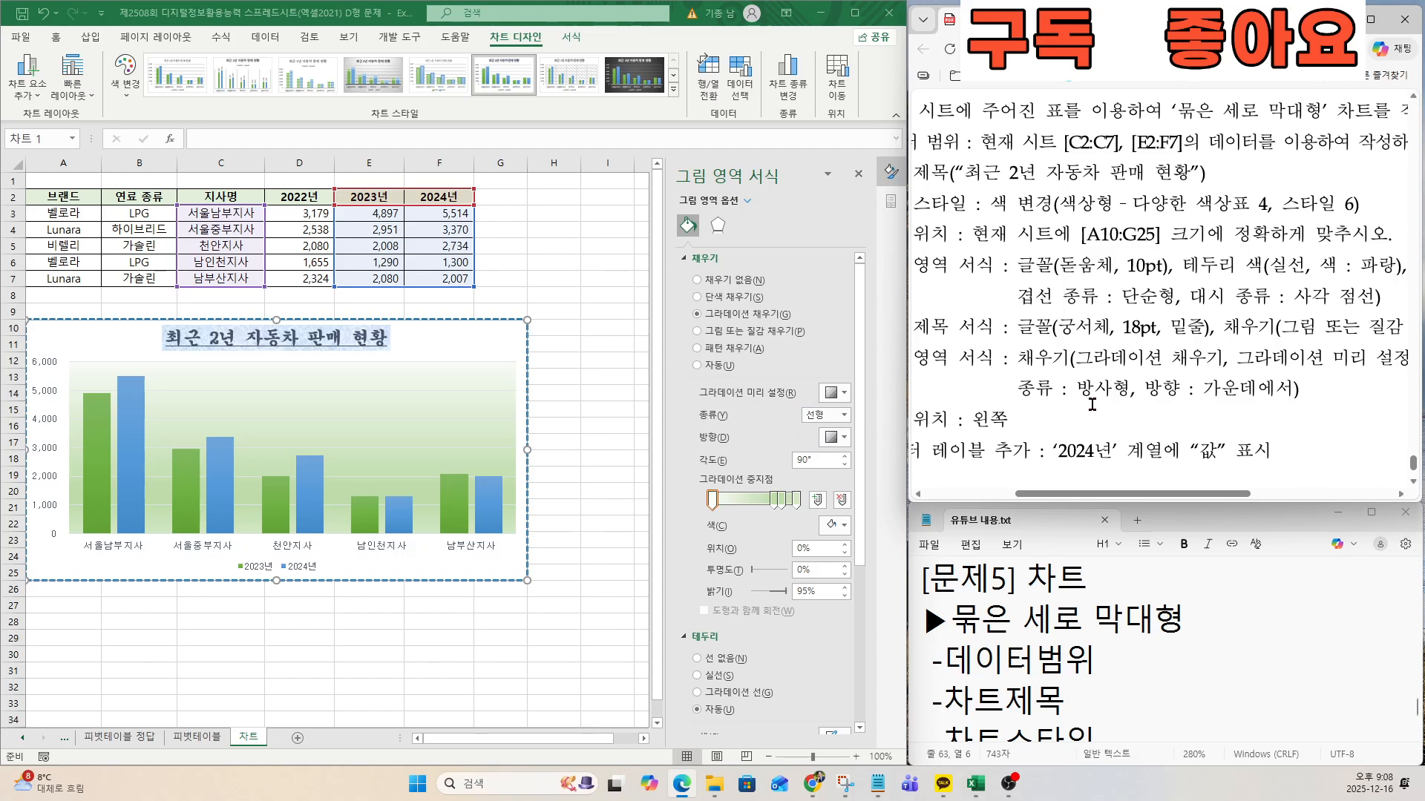
click(829, 425)
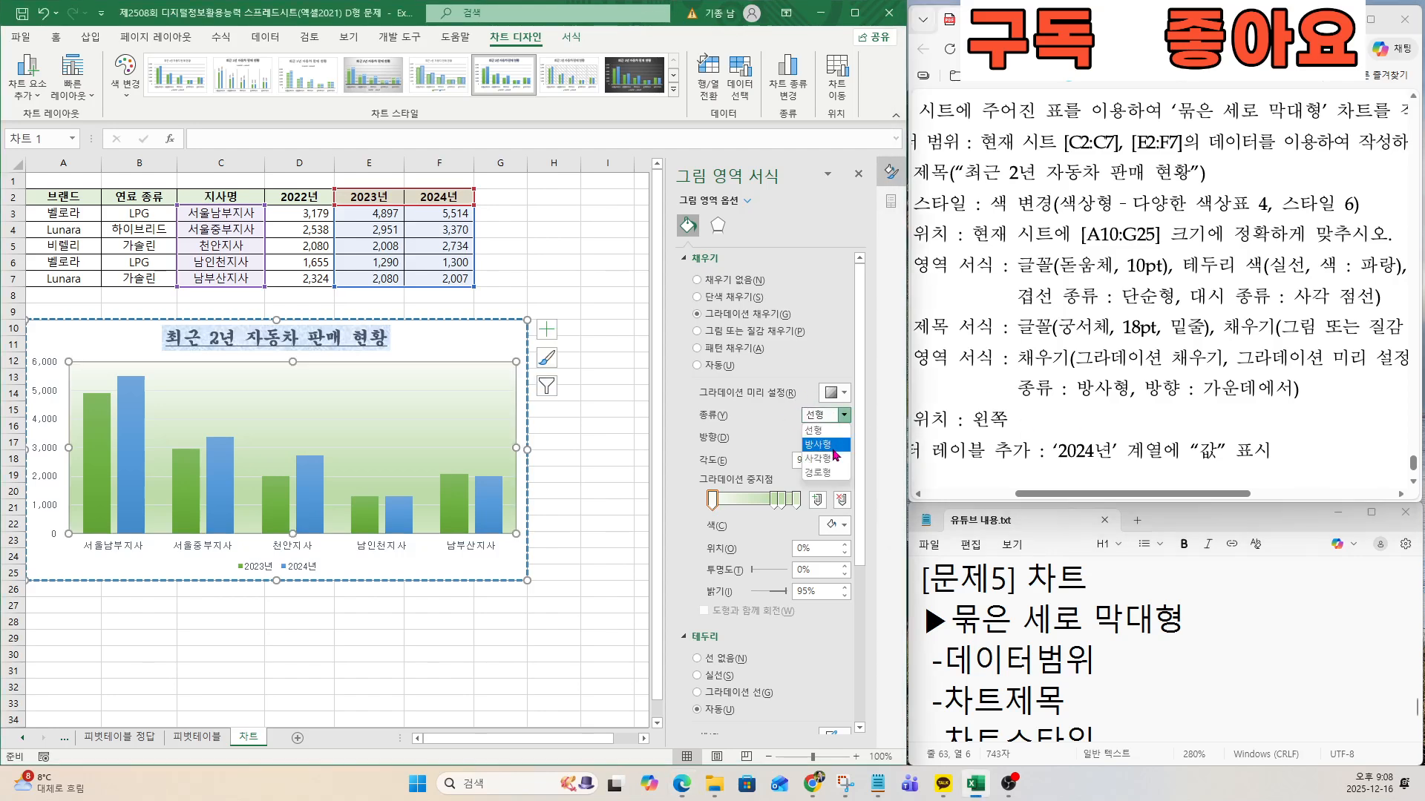
click(829, 446)
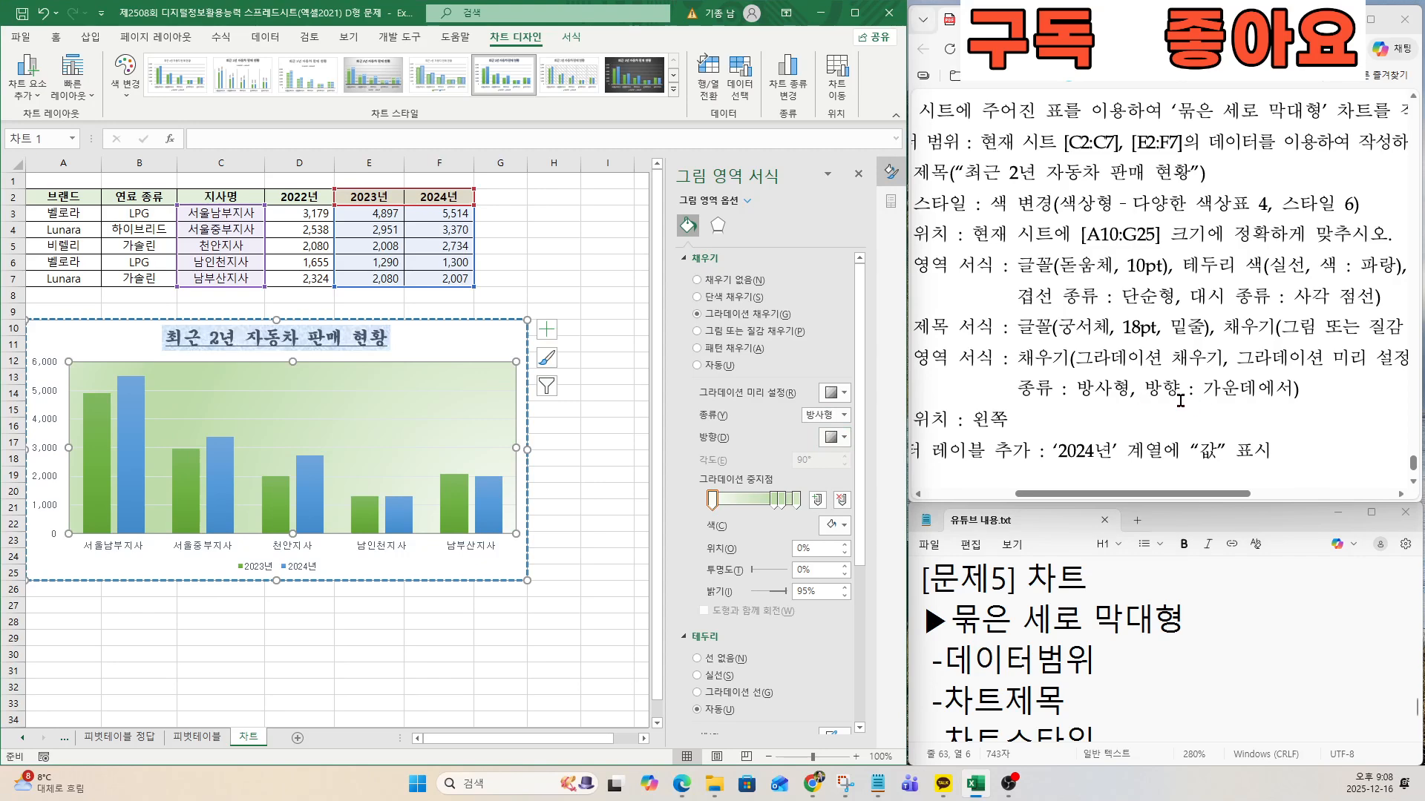
click(832, 437)
click(900, 474)
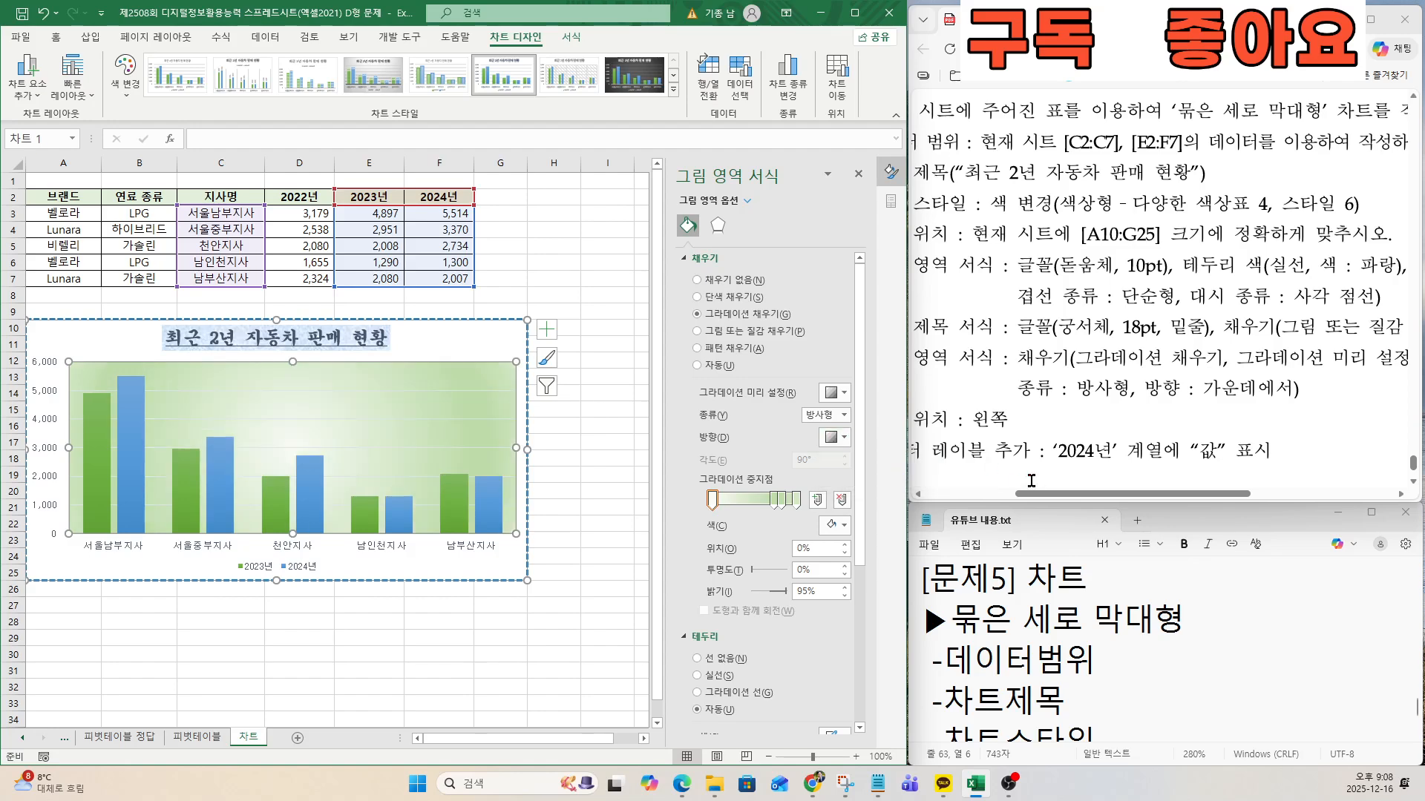
Following the exam document's 범례 위치 condition, set the chart legend's position to 왼쪽.
scroll(1031, 481, left, 3)
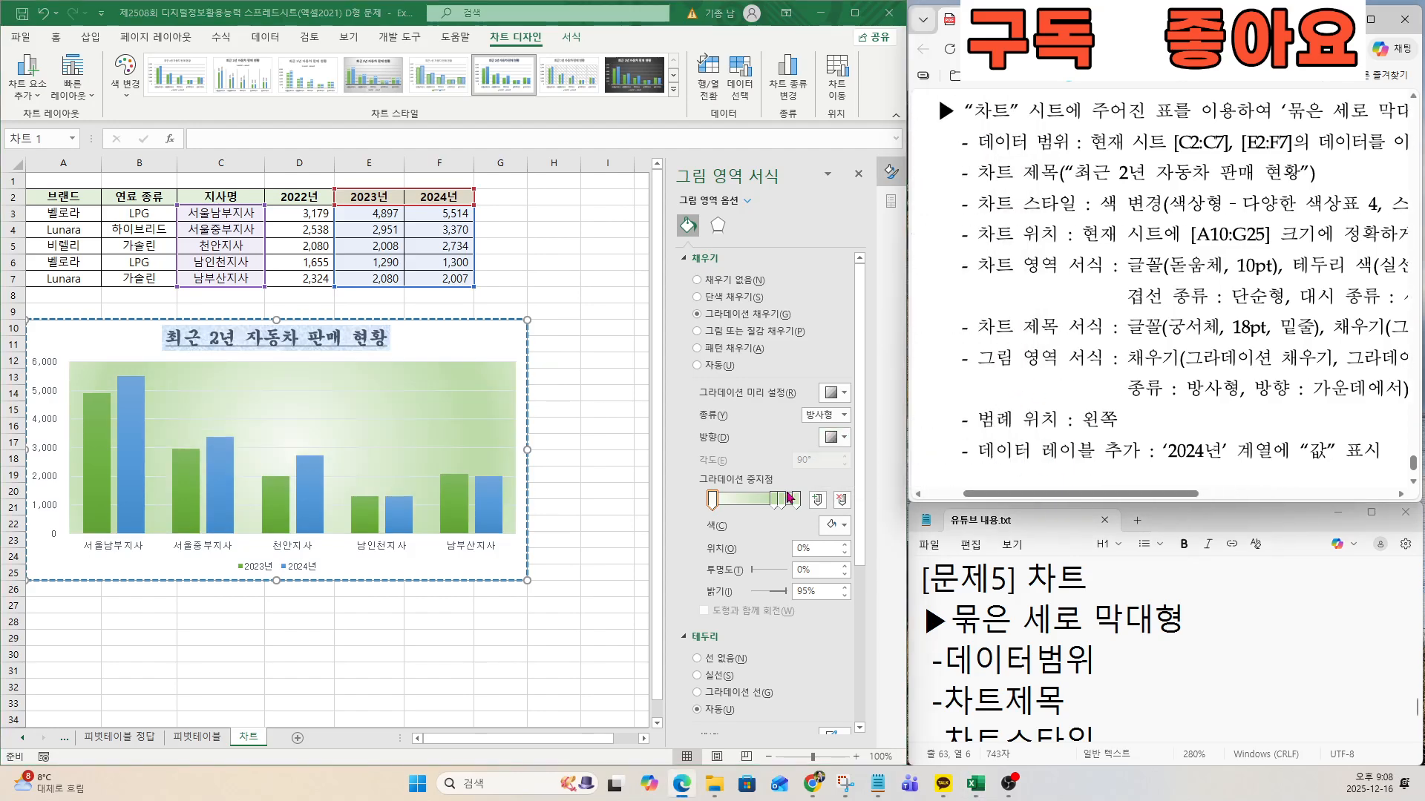
click(268, 568)
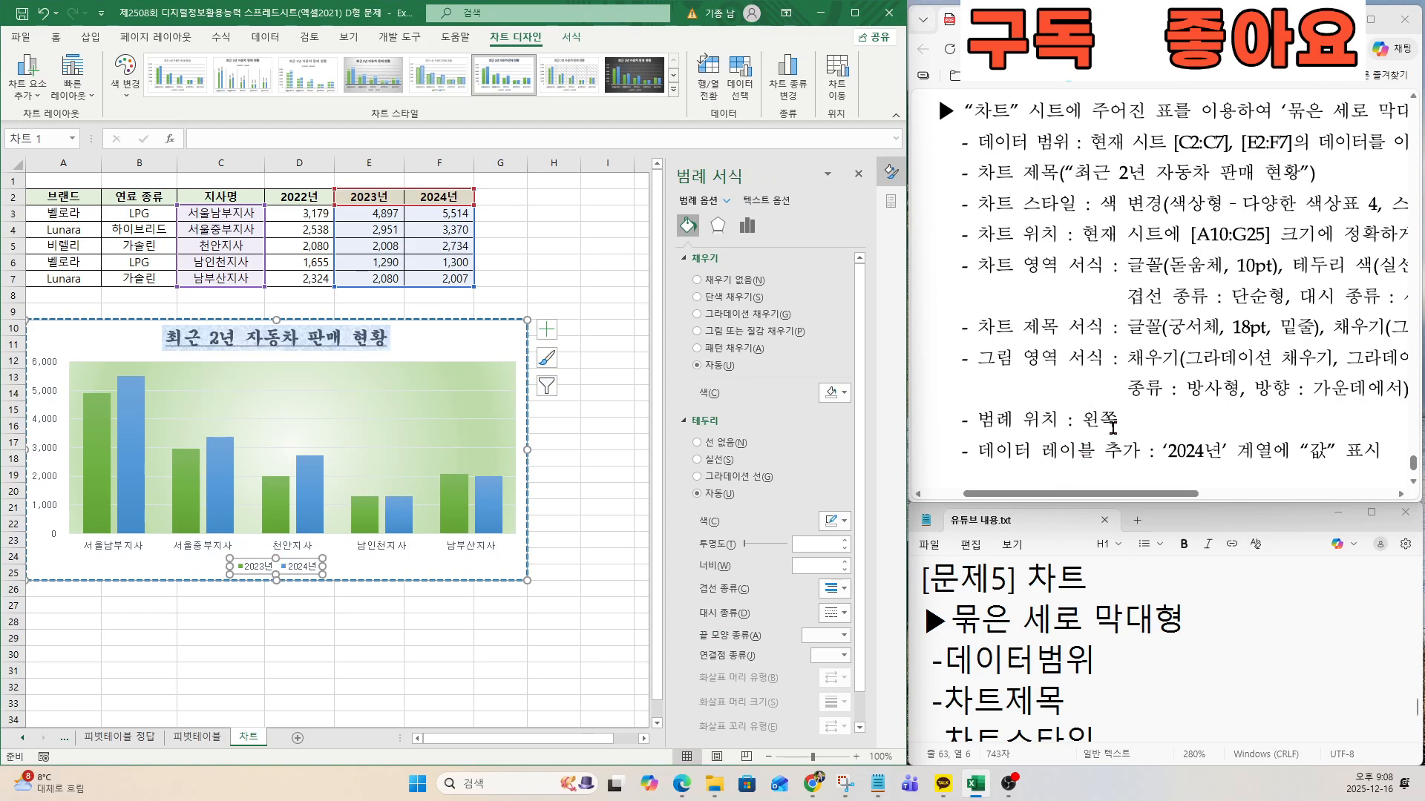
right_click(305, 568)
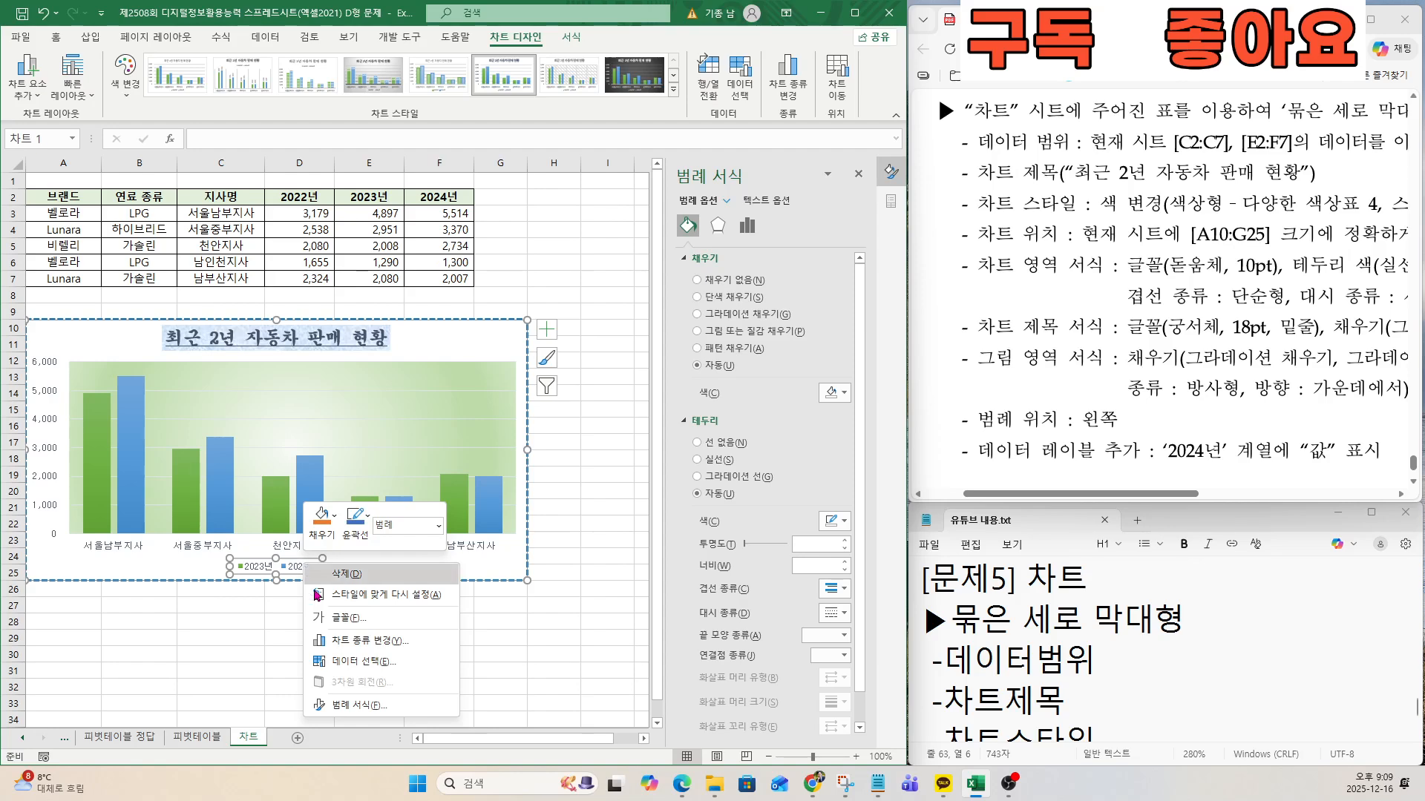
click(352, 707)
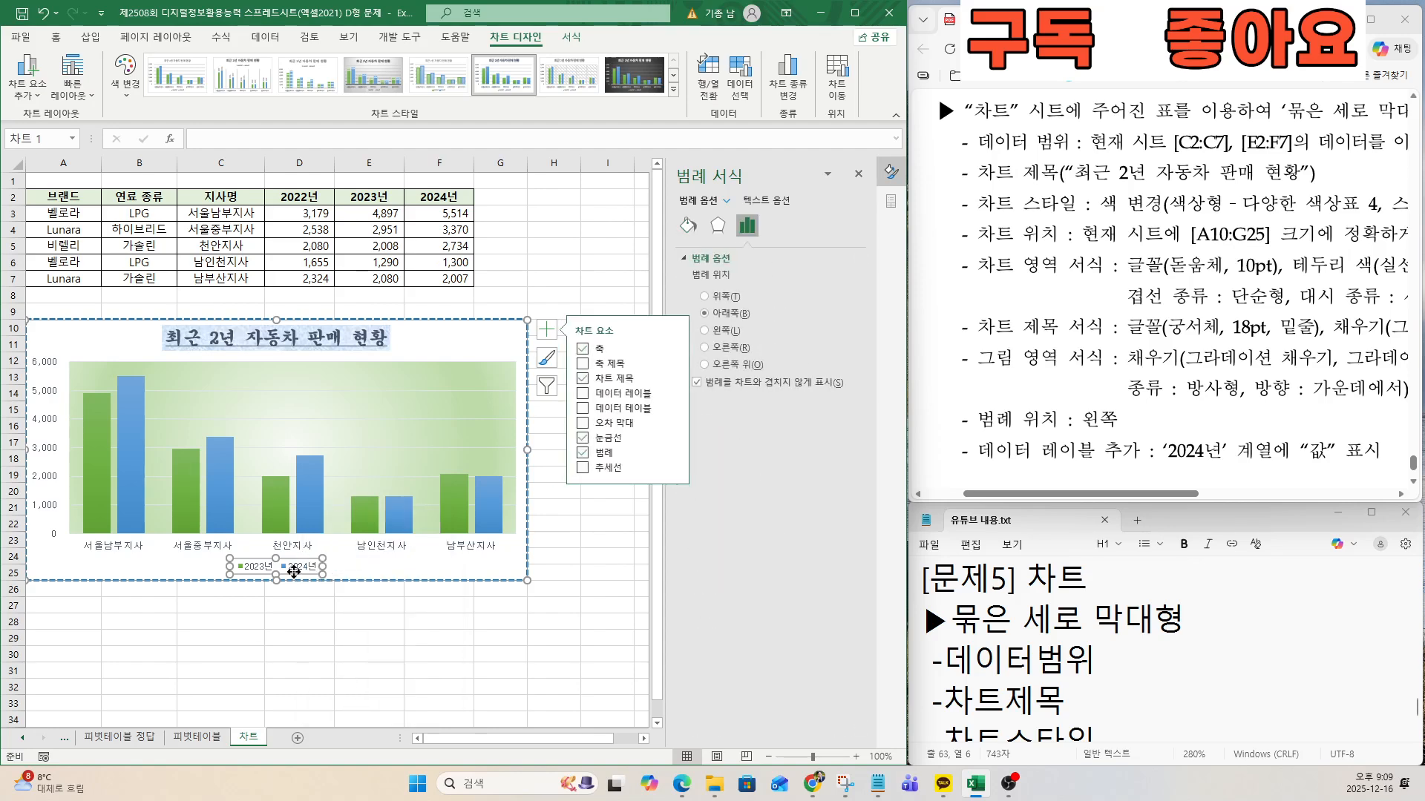
right_click(297, 570)
click(323, 705)
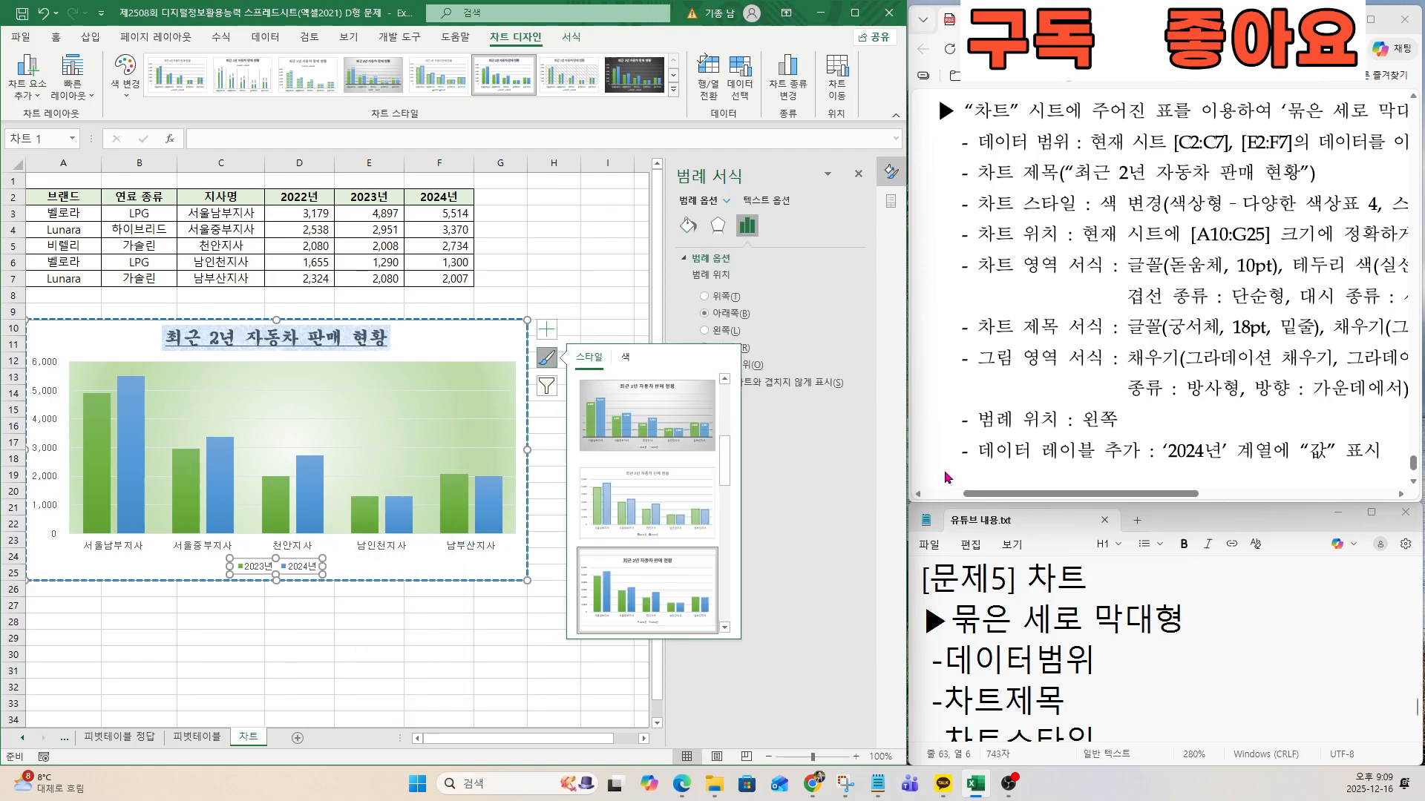
click(704, 331)
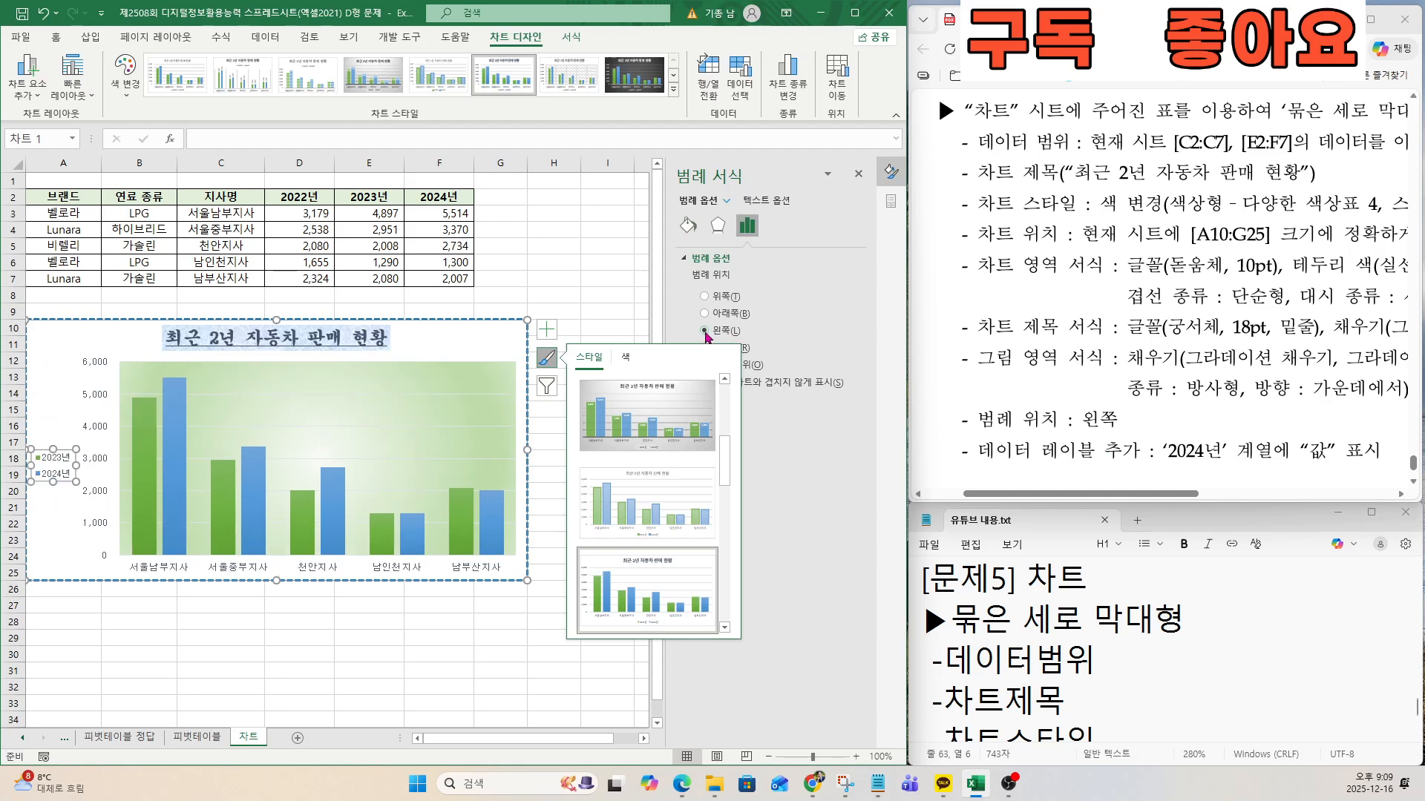
click(553, 360)
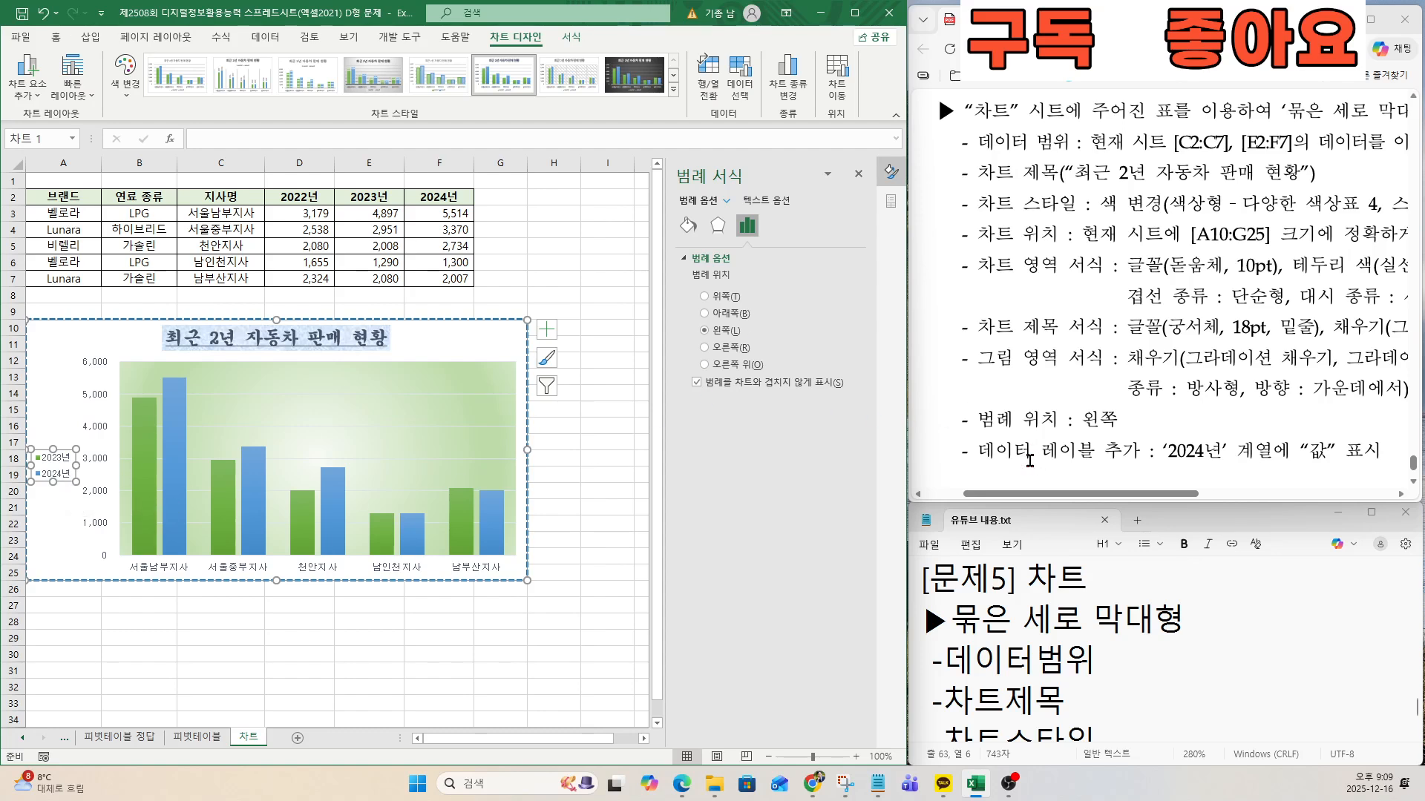
Check the 데이터 레이블 condition in the exam document and add value data labels to the whole 2024년 series.
drag(1082, 494, 1147, 496)
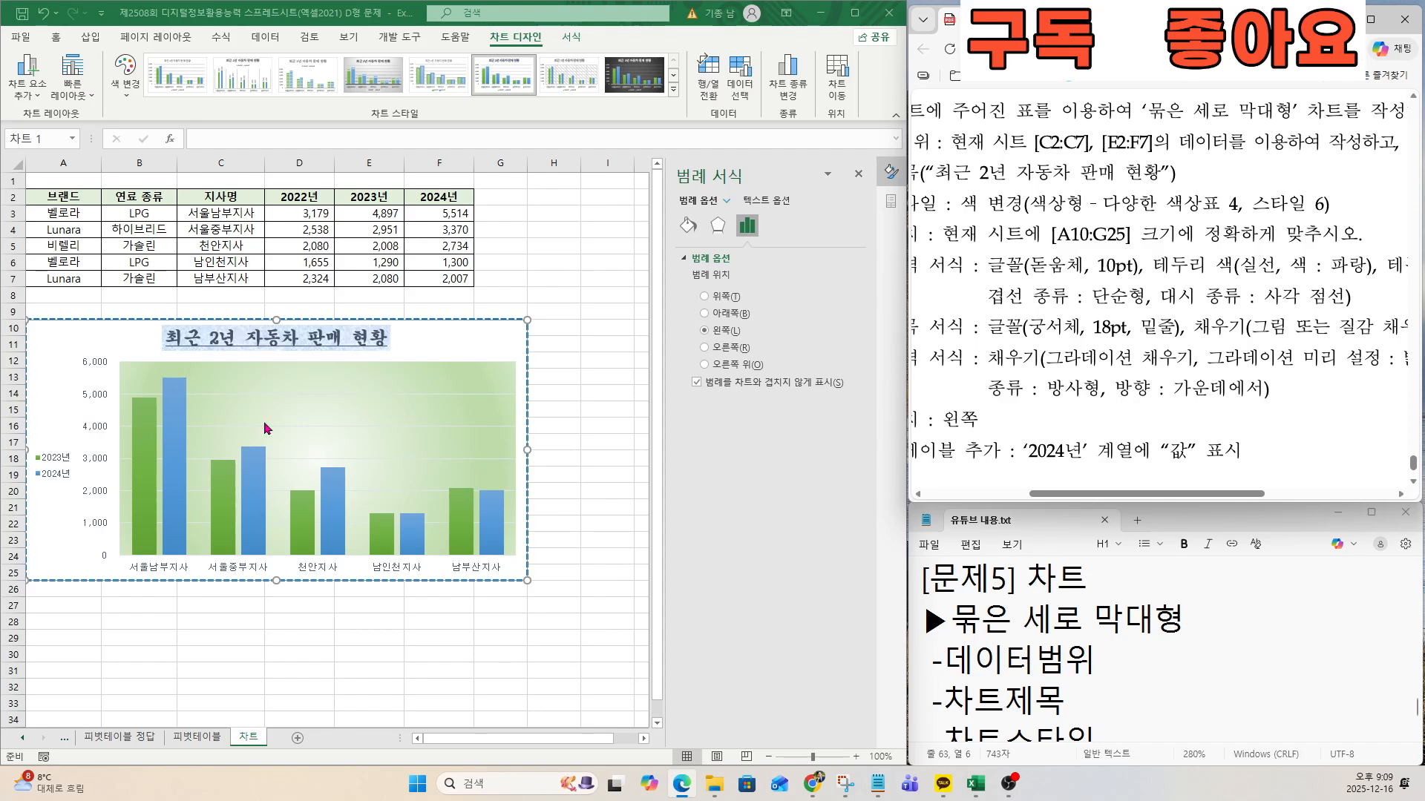
click(178, 422)
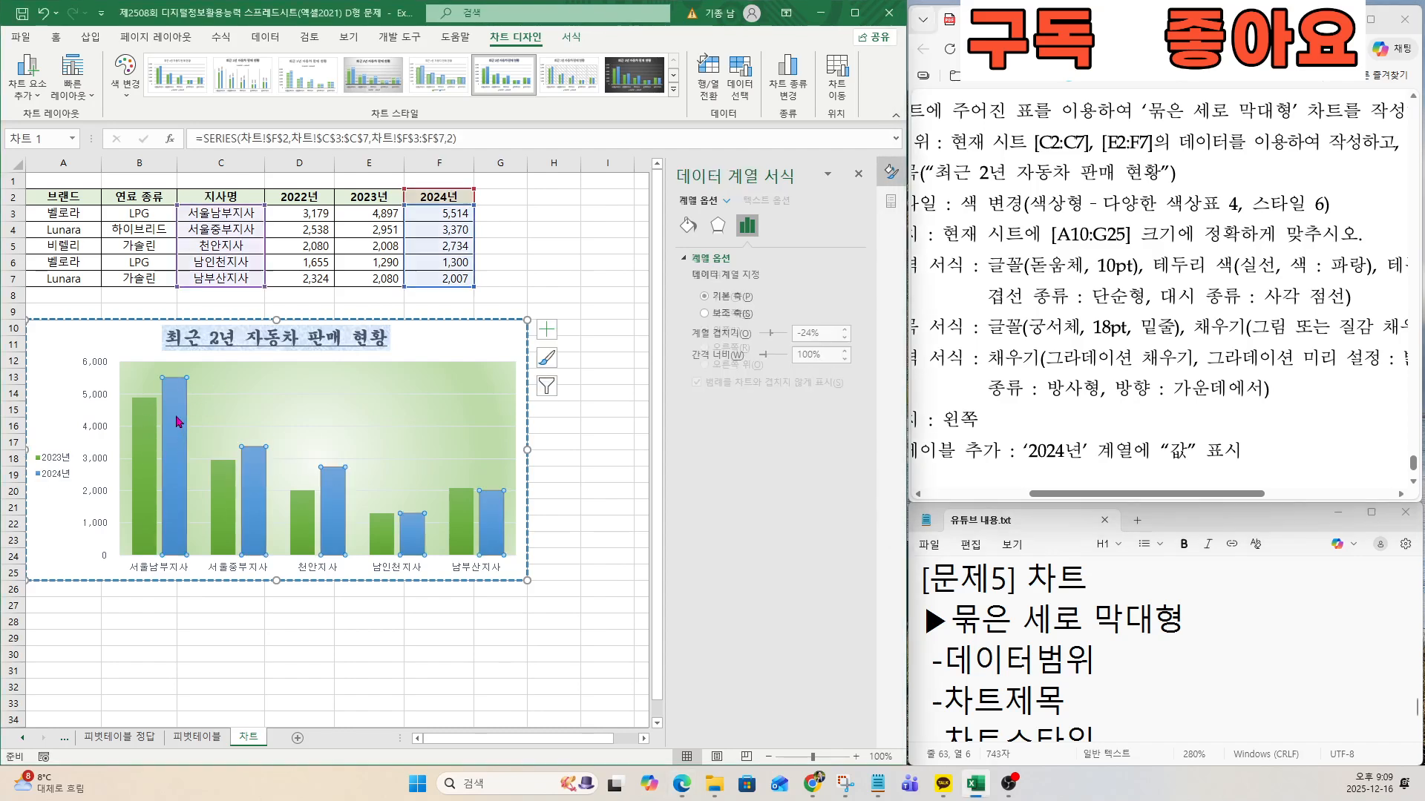
key(ctrl)
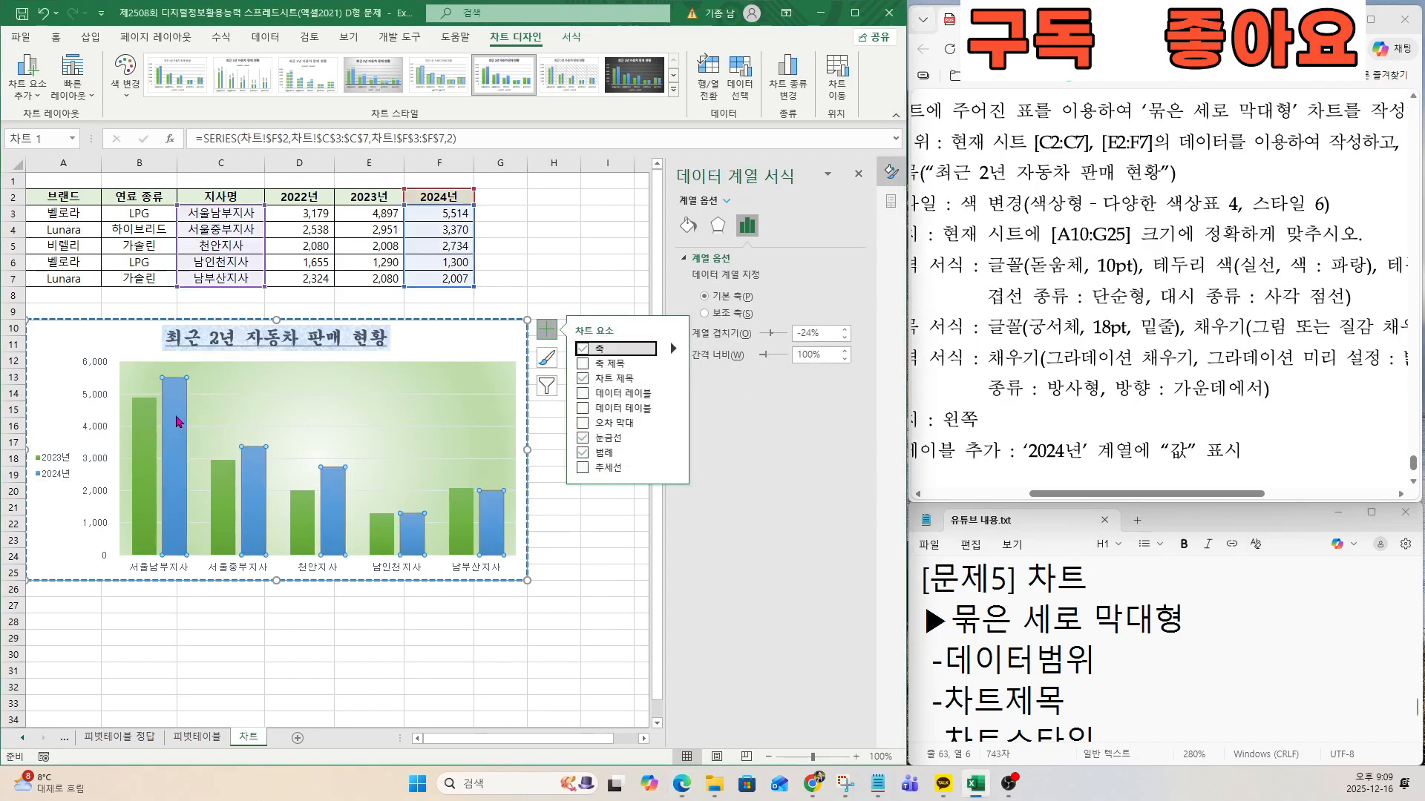
click(178, 422)
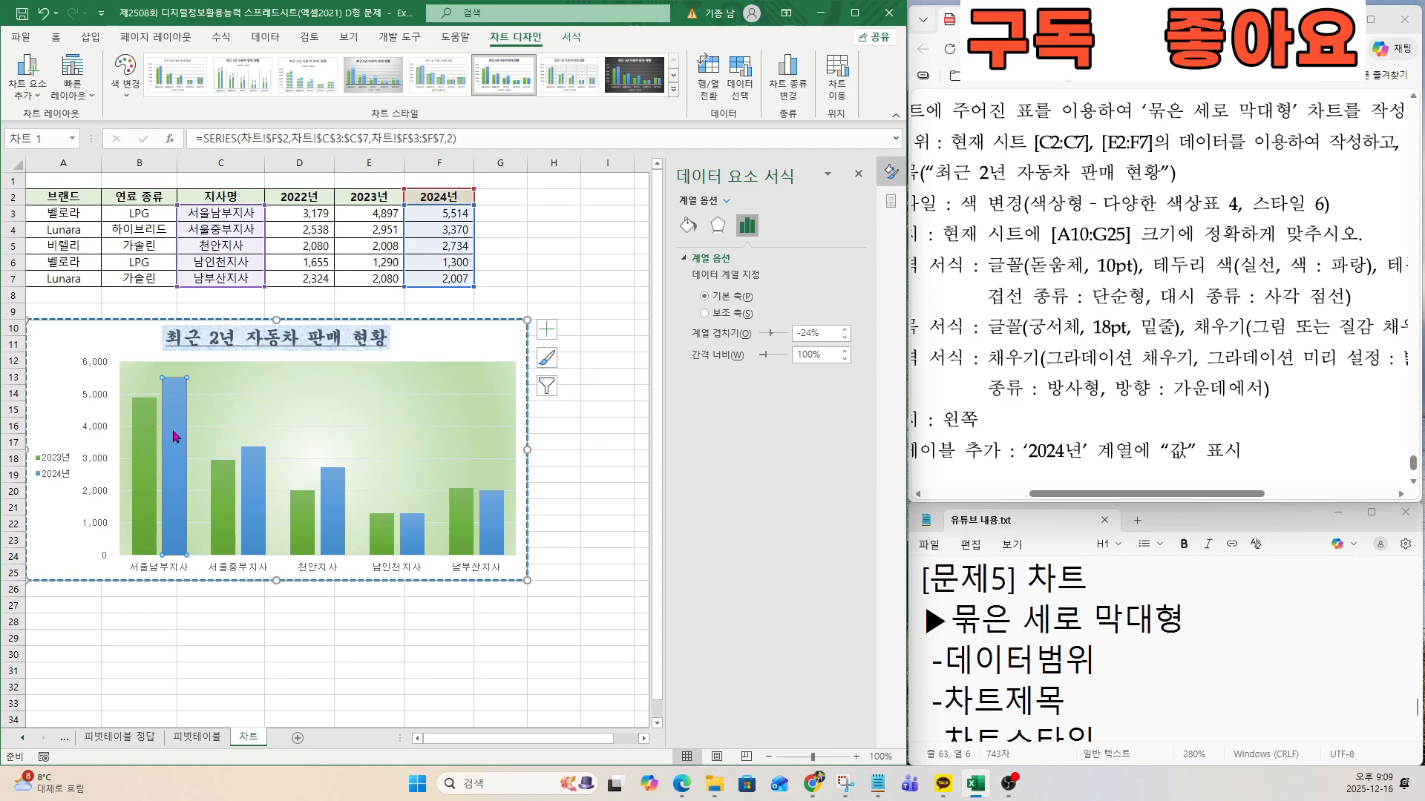
click(234, 603)
click(178, 418)
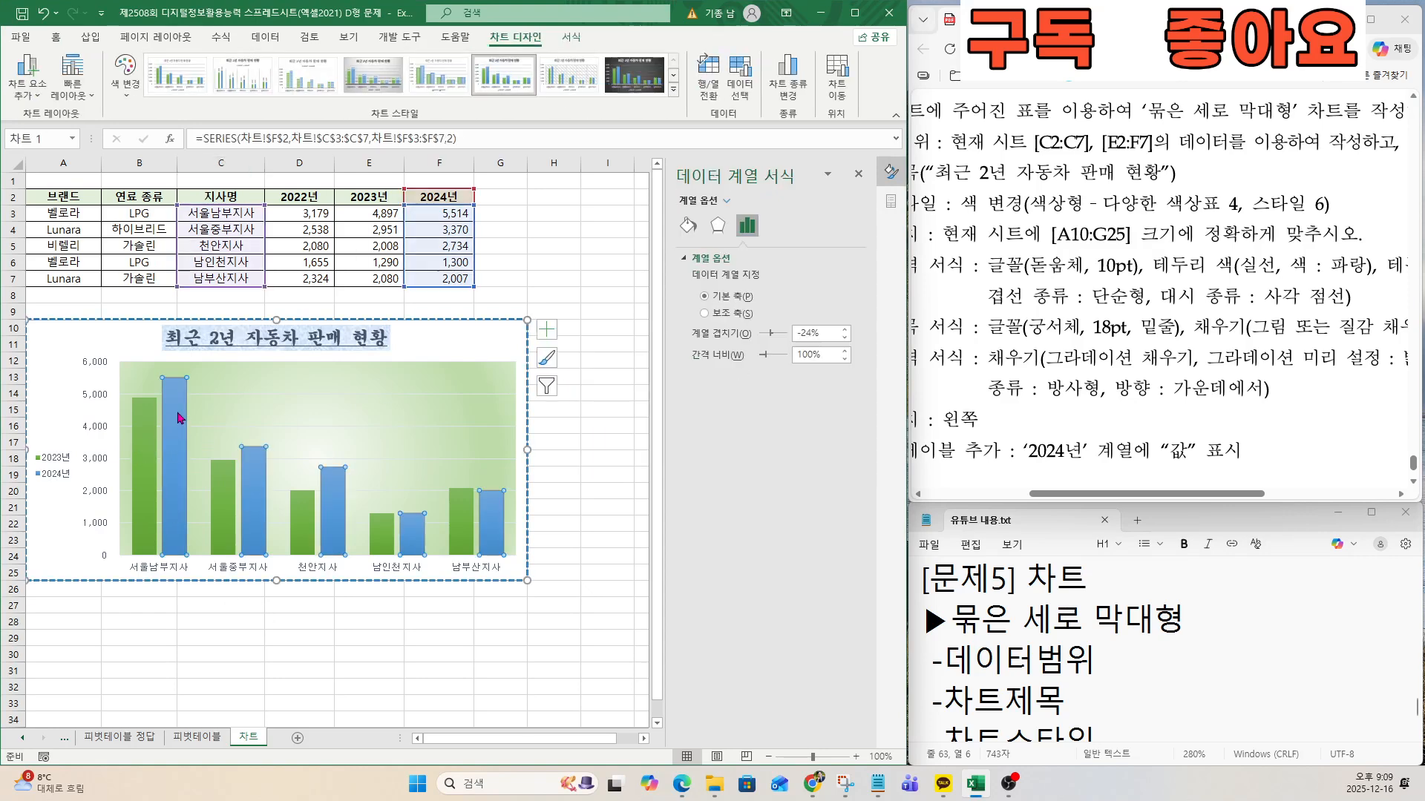
right_click(178, 418)
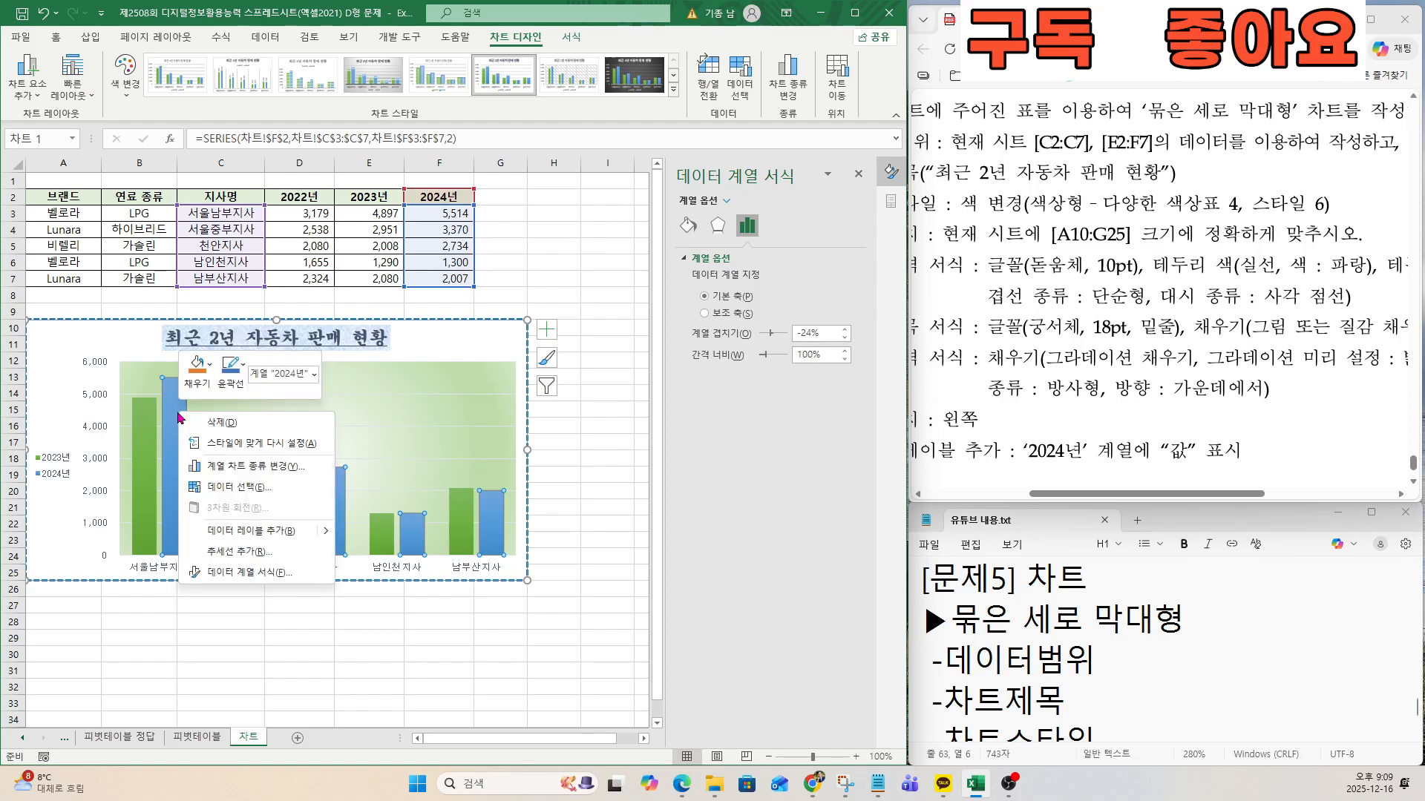
click(238, 539)
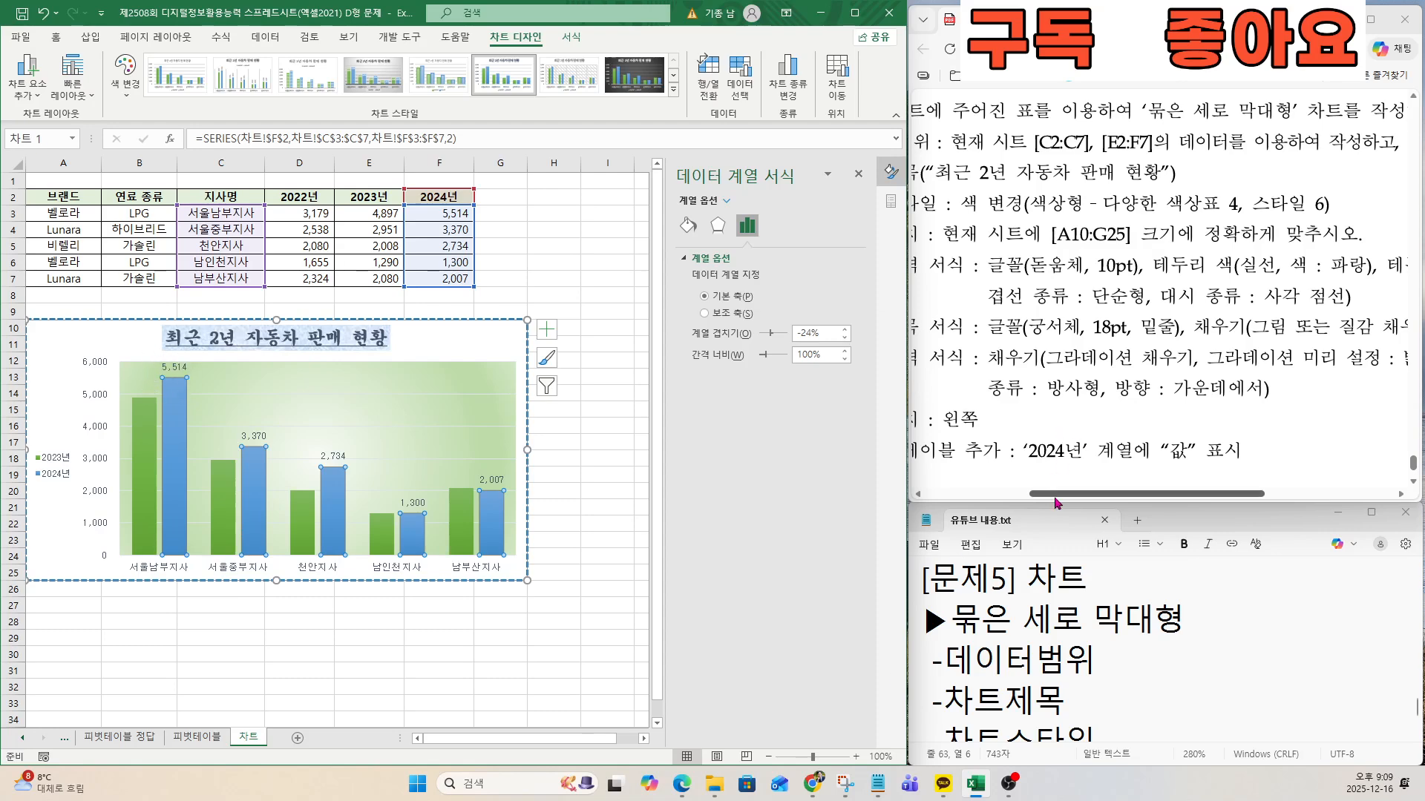
Review the remaining conditions in the exam document and compare the finished chart with the sample output chart.
scroll(1046, 432, left, 4)
scroll(1039, 437, down, 2)
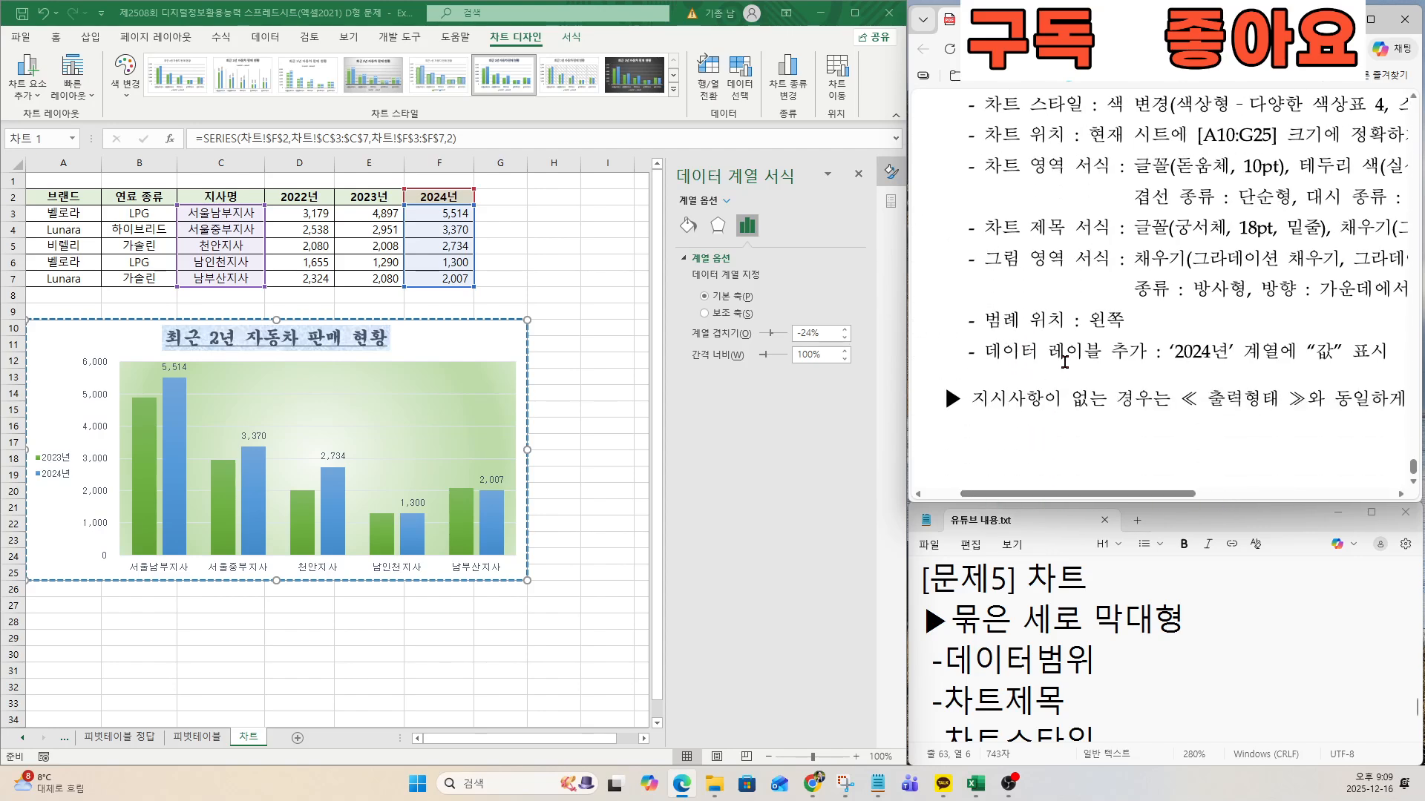
scroll(1105, 361, up, 10)
key(ctrl)
key(ctrl)
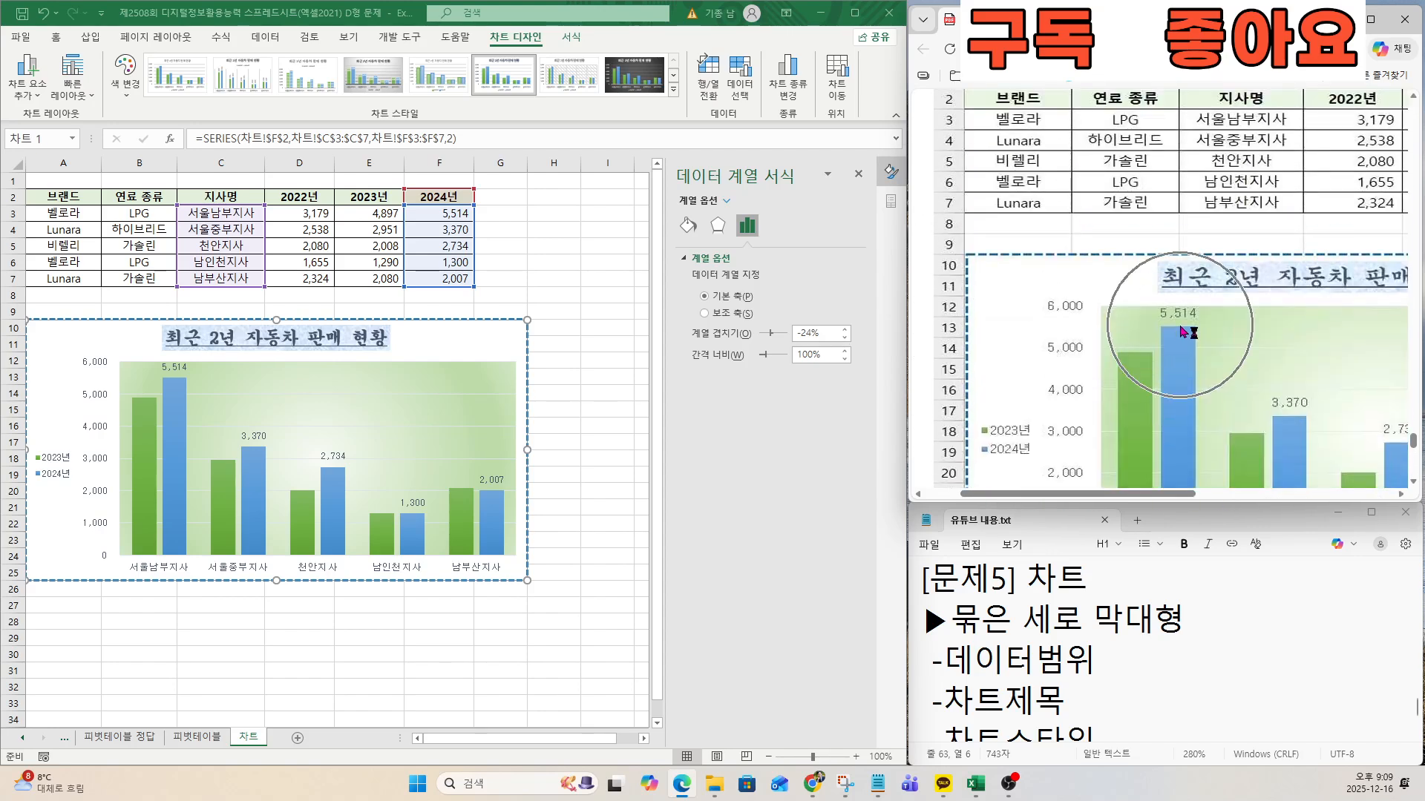